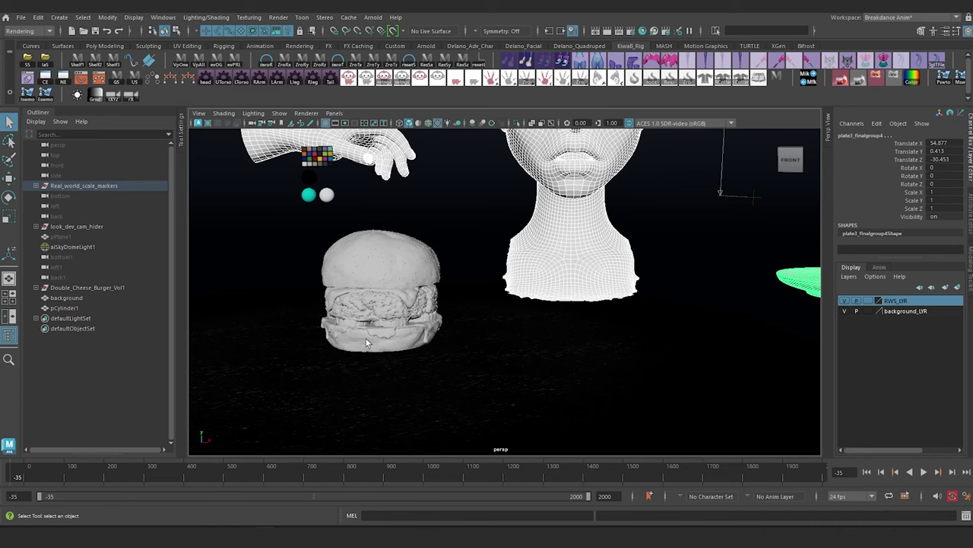
Step: Move the Real_world_scale_markers group sideways along the X axis until the head stands behind the burger
scroll(610, 298, down, 5)
alt+middle_drag(598, 309, 598, 323)
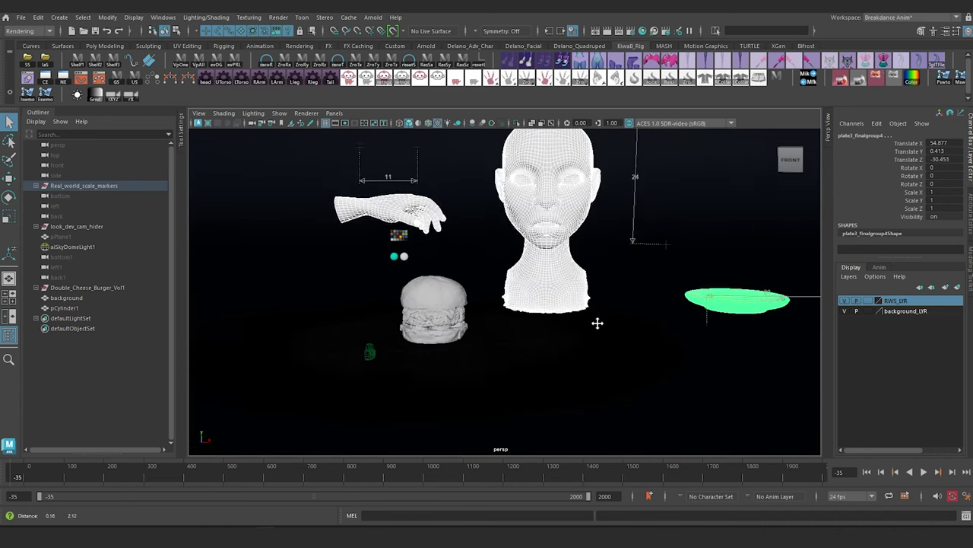
alt+drag(598, 323, 588, 352)
click(102, 186)
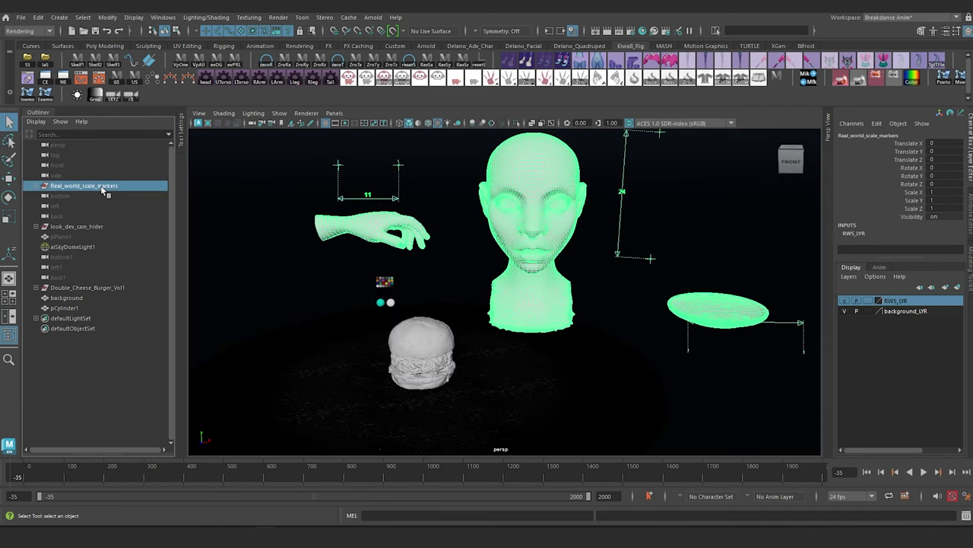
key(w)
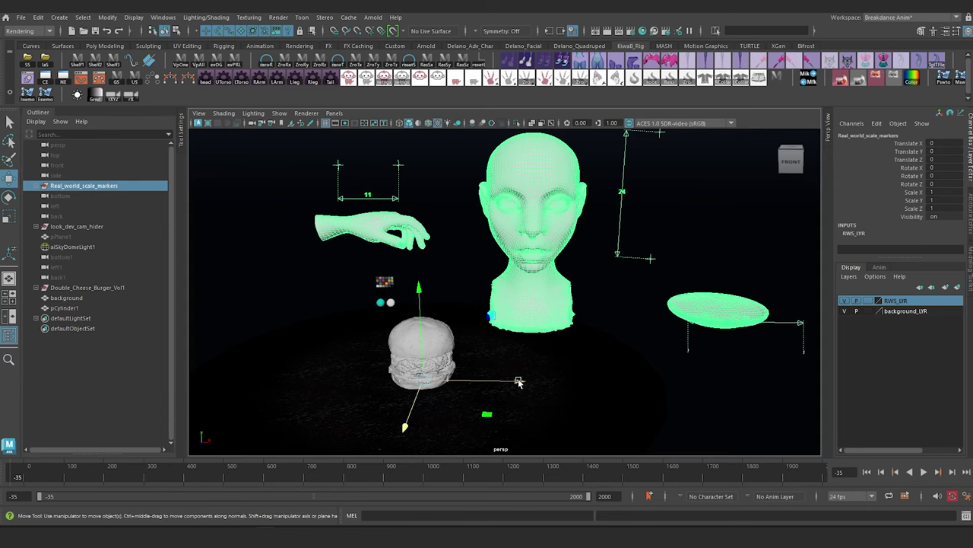
drag(517, 383, 314, 378)
alt+middle_drag(443, 354, 561, 271)
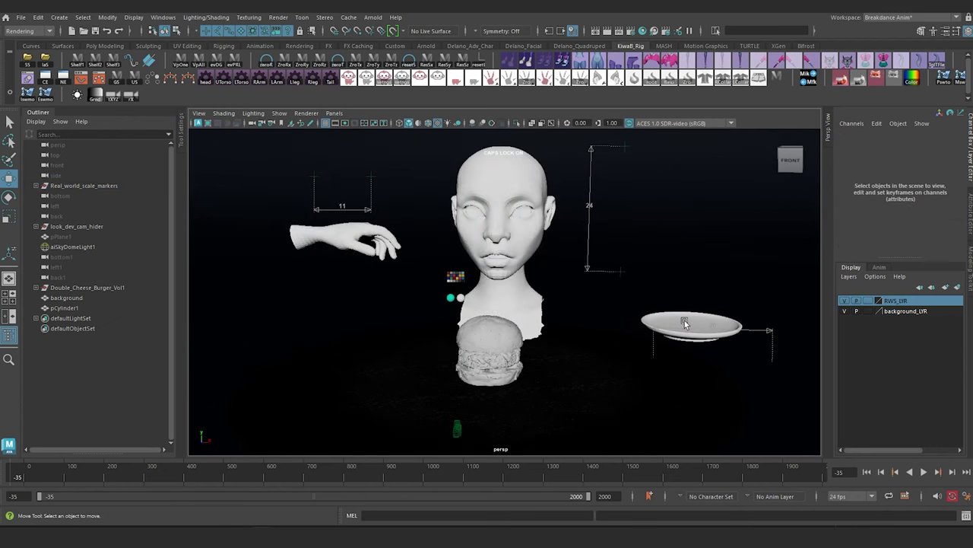
click(688, 319)
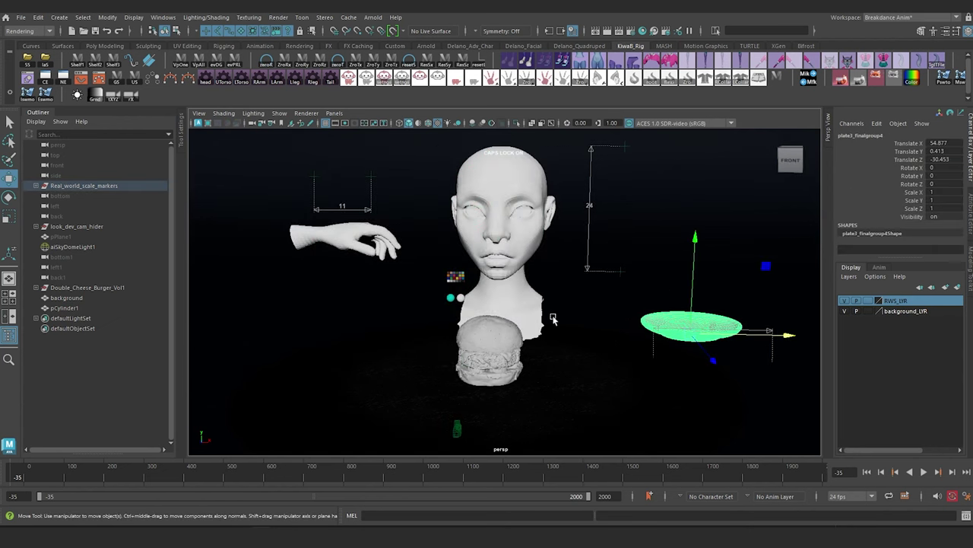
shift+click(515, 303)
shift+click(312, 240)
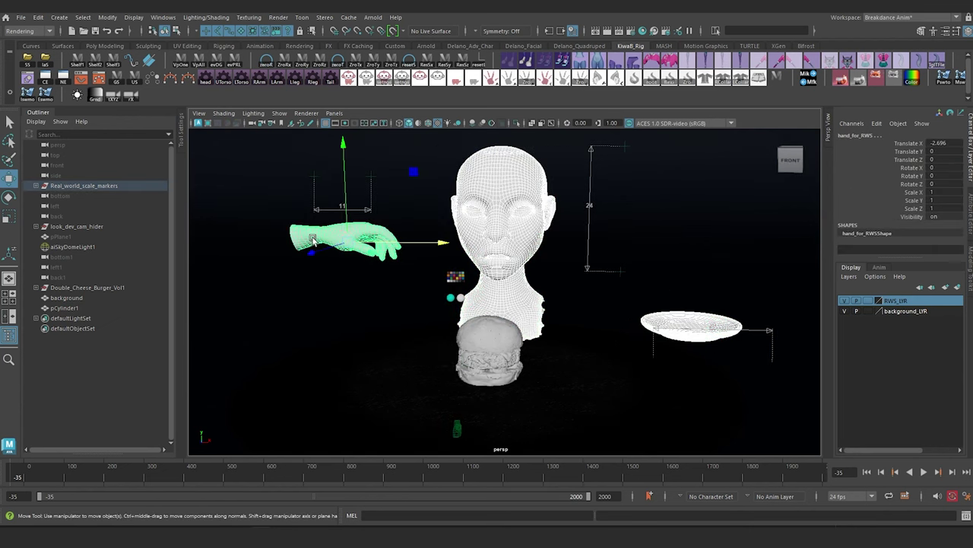
Step: Raise the Double_Cheese_Burger_Vol1 group to a Translate Y of 0.442 so its base rests on the ground, and clear the selection
alt+drag(469, 354, 517, 423)
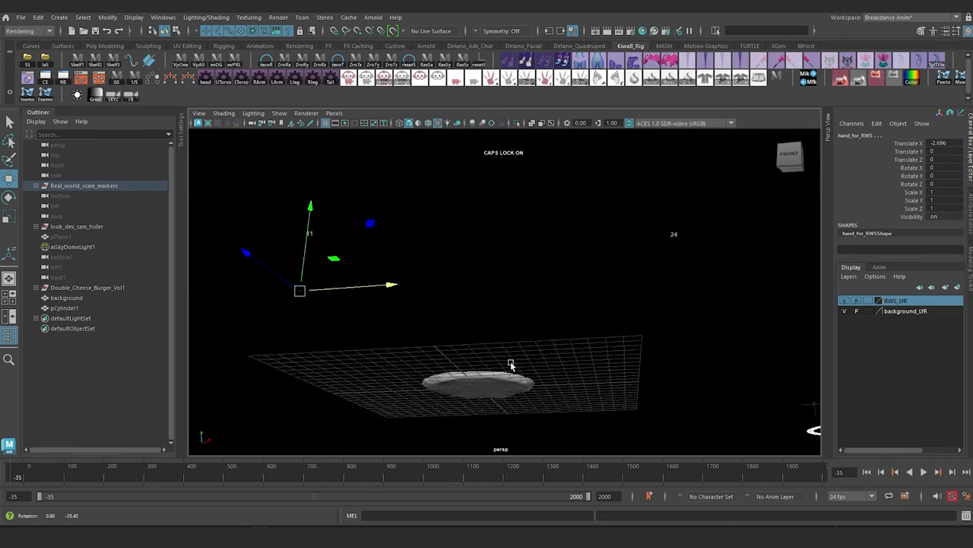
alt+drag(510, 365, 482, 375)
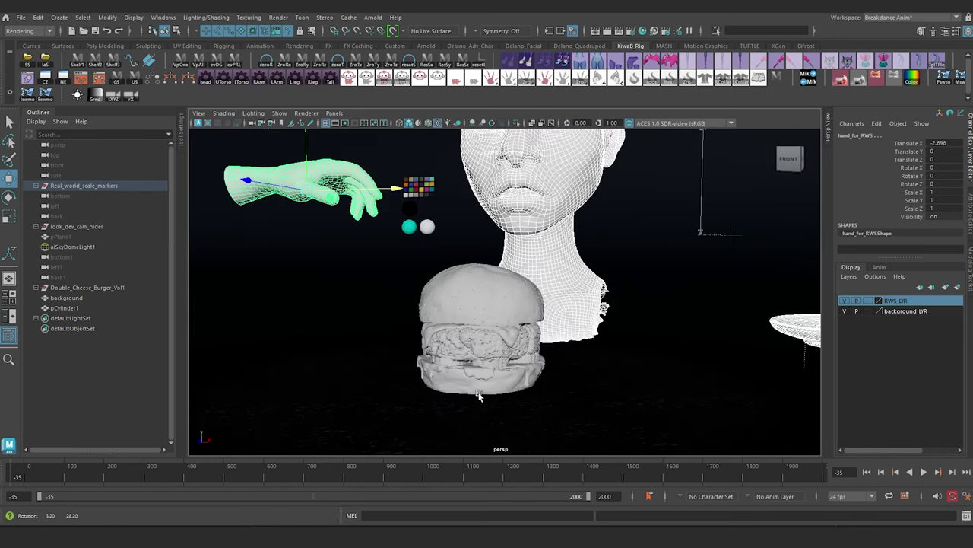
click(87, 287)
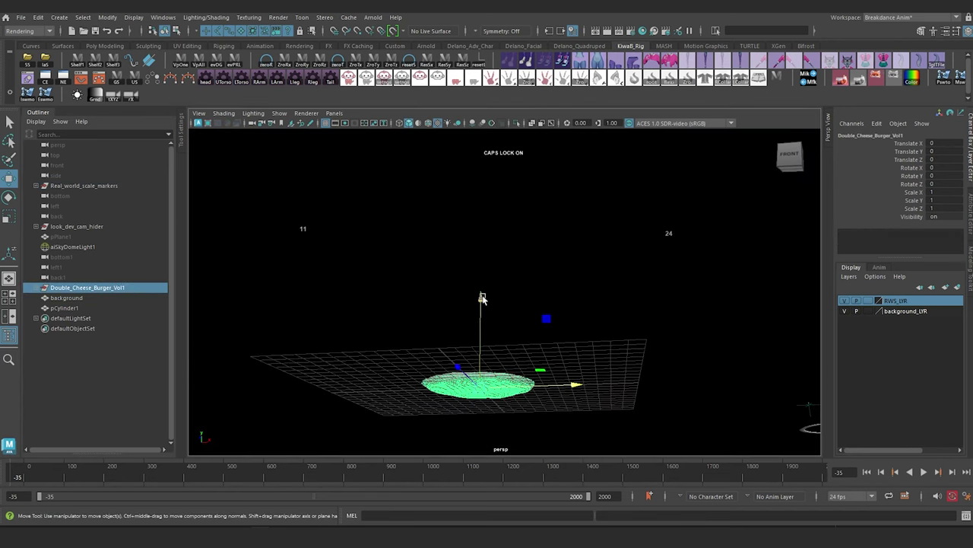
drag(482, 298, 566, 337)
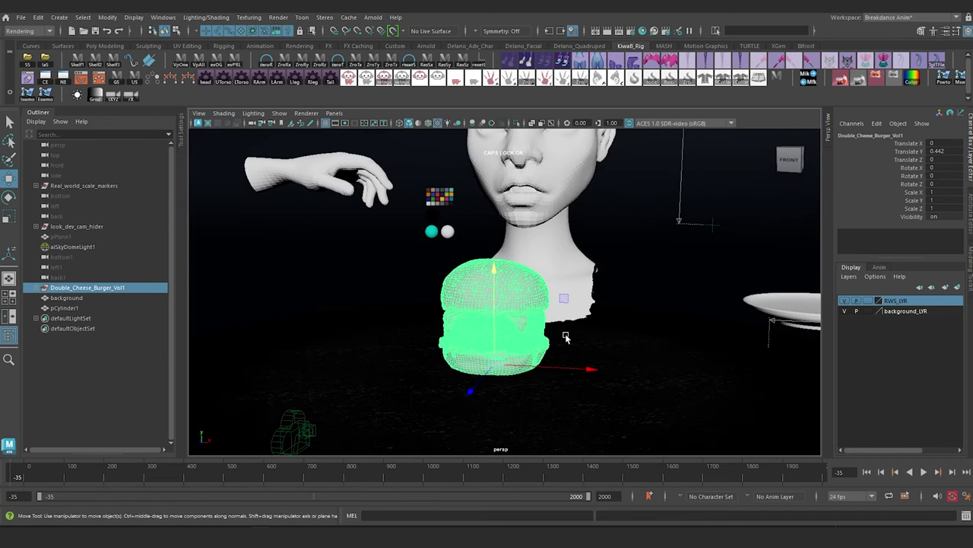
alt+middle_drag(553, 309, 520, 328)
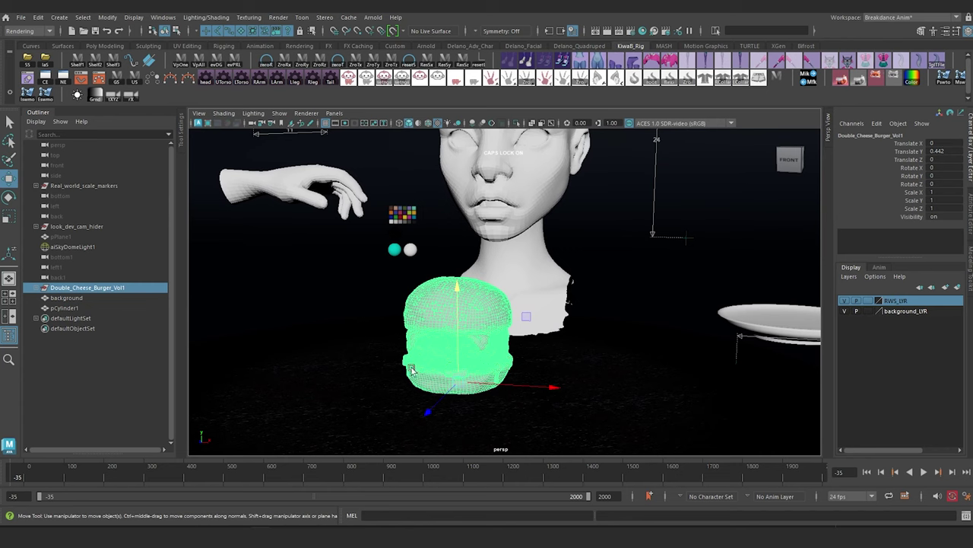
click(307, 276)
Step: Select the plate, head, hand, bottom bun crust and the pCylinder1 ground disc together
alt+drag(726, 343, 624, 340)
click(675, 270)
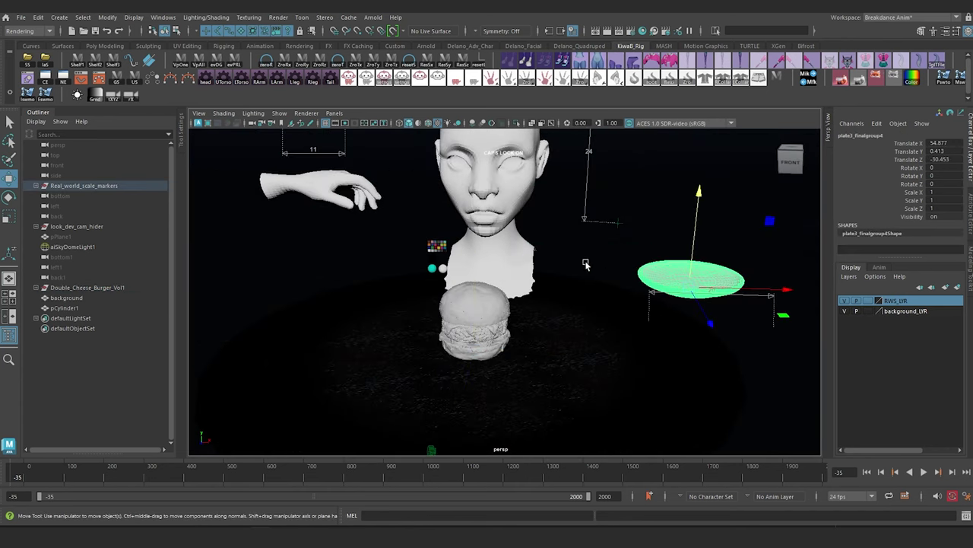
click(509, 261)
click(296, 189)
alt+drag(495, 345, 488, 340)
click(460, 352)
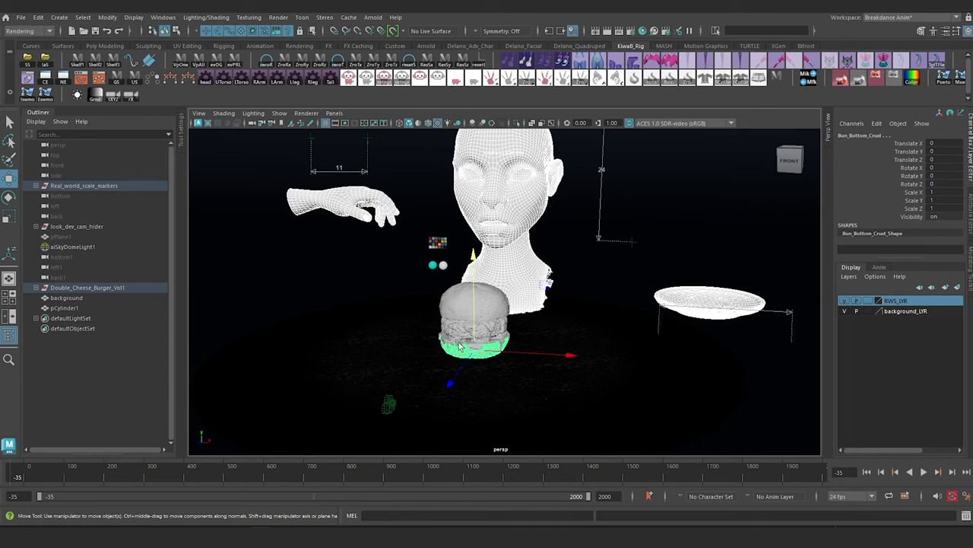
click(381, 366)
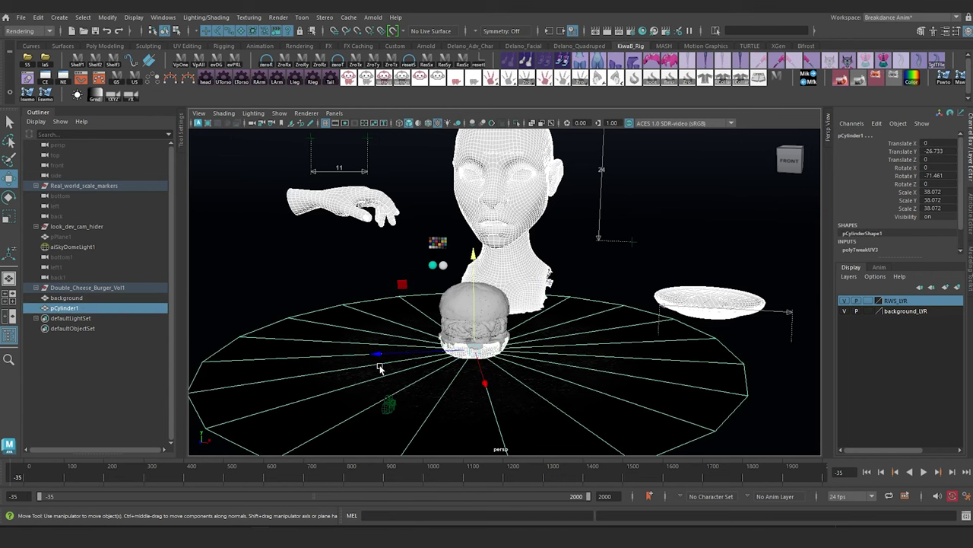
Step: Export the selected meshes as an OBJ file named RWS_markers into the OBJ - Maya to Zbrush folder
click(21, 16)
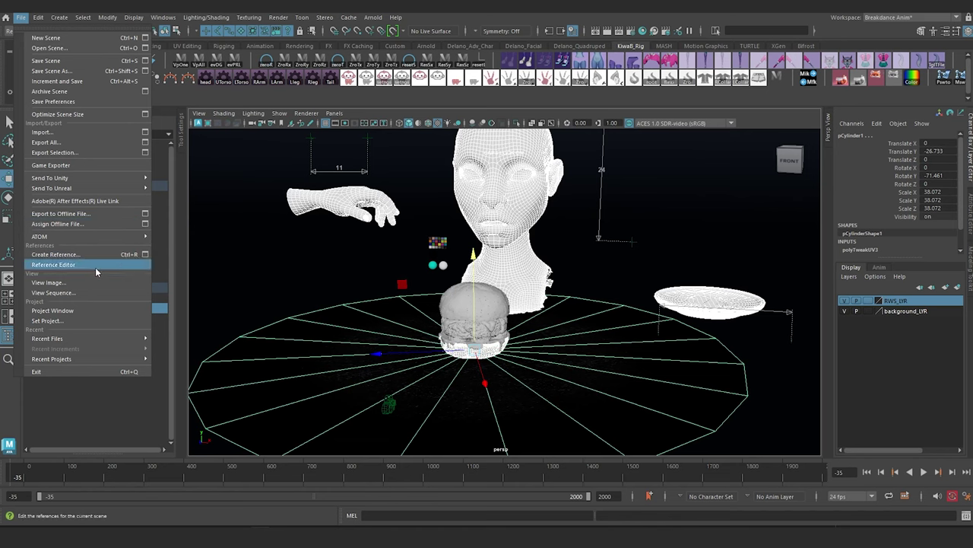
click(102, 151)
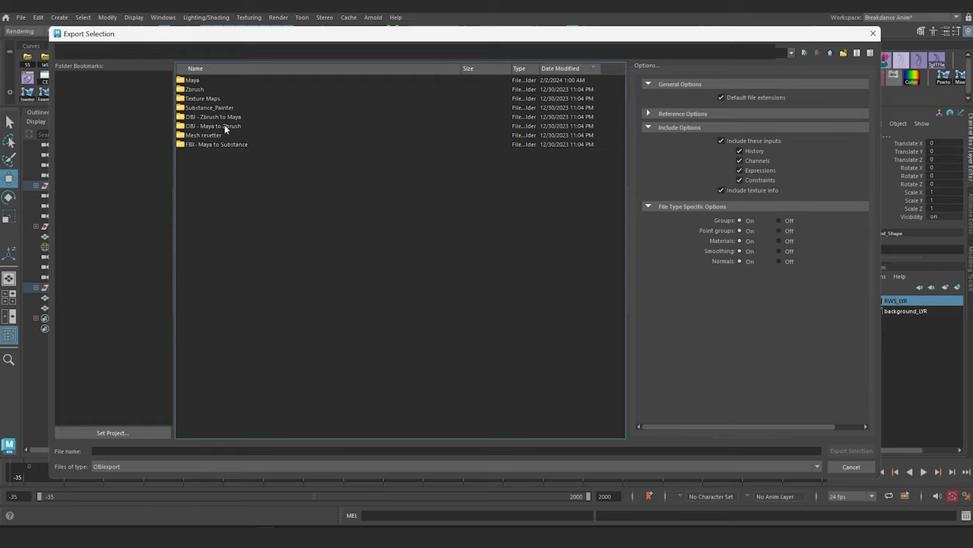
double_click(219, 125)
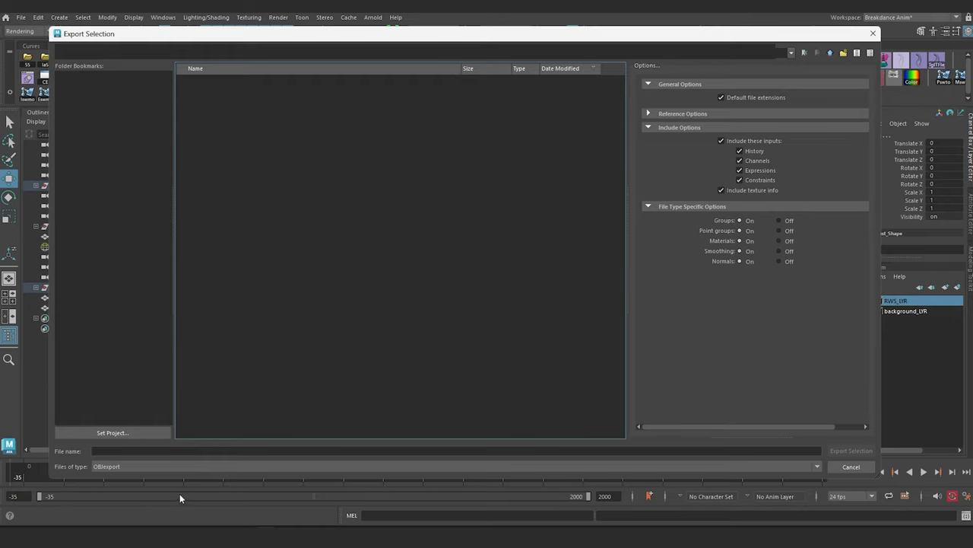
mouse_move(177, 535)
click(114, 451)
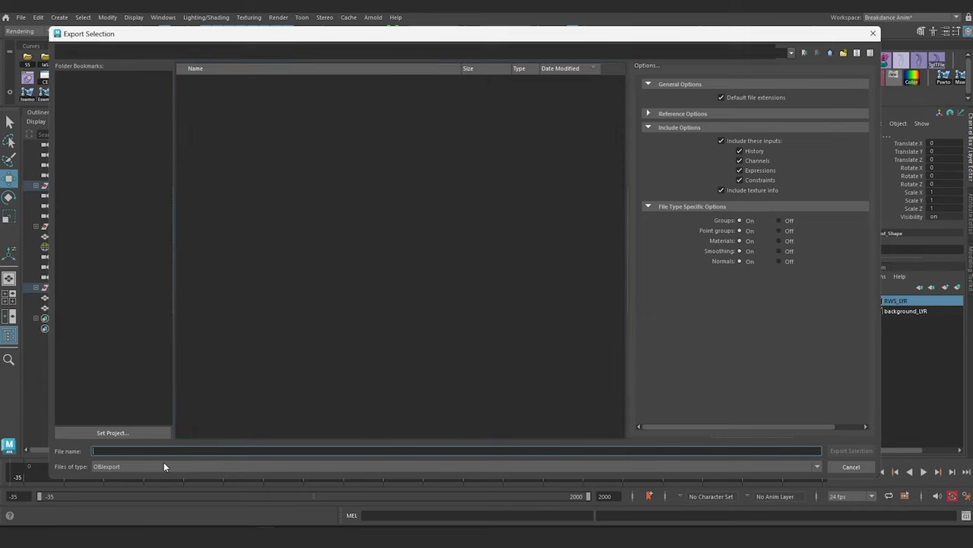
text(R)
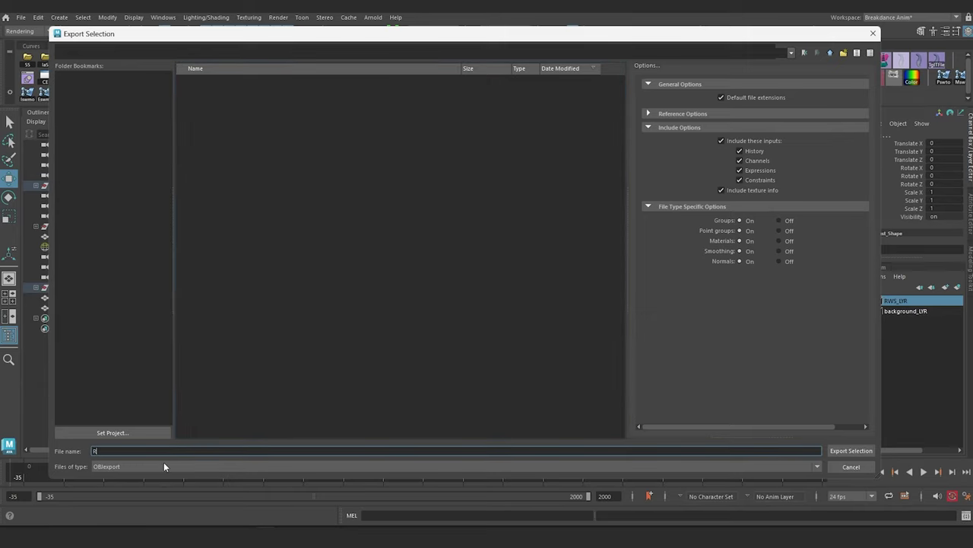
text(WS_markers)
key(Return)
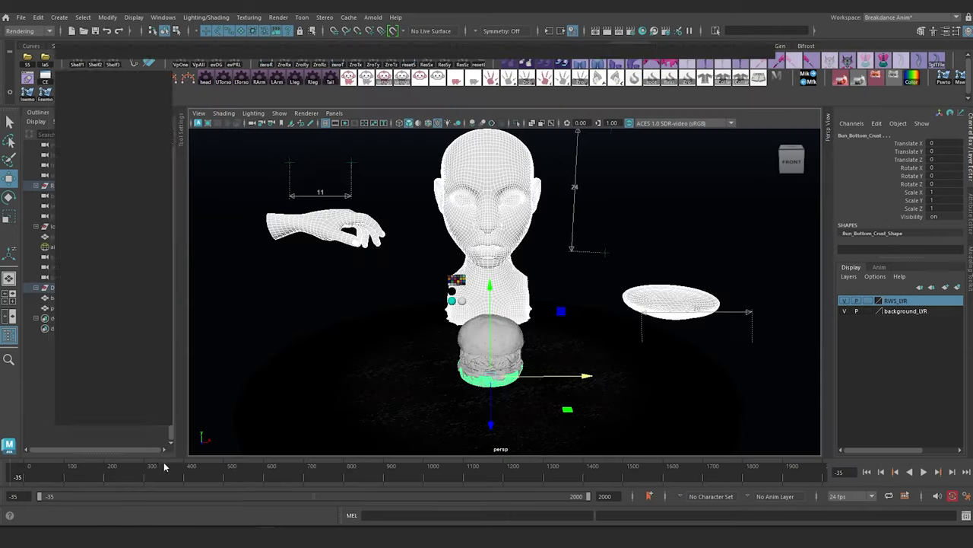
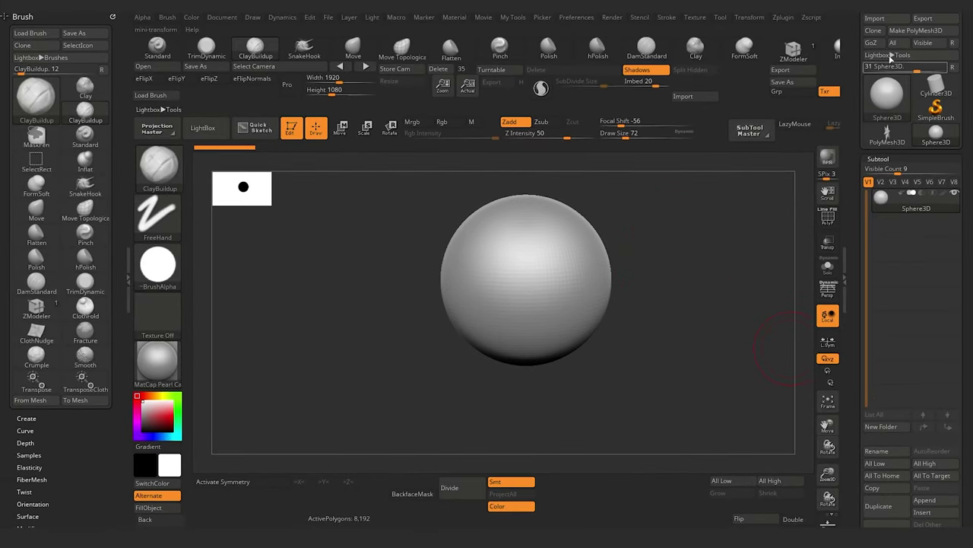
Step: Switch to ZBrush, import RWS_markers.obj as the active tool and view it from several angles
click(879, 18)
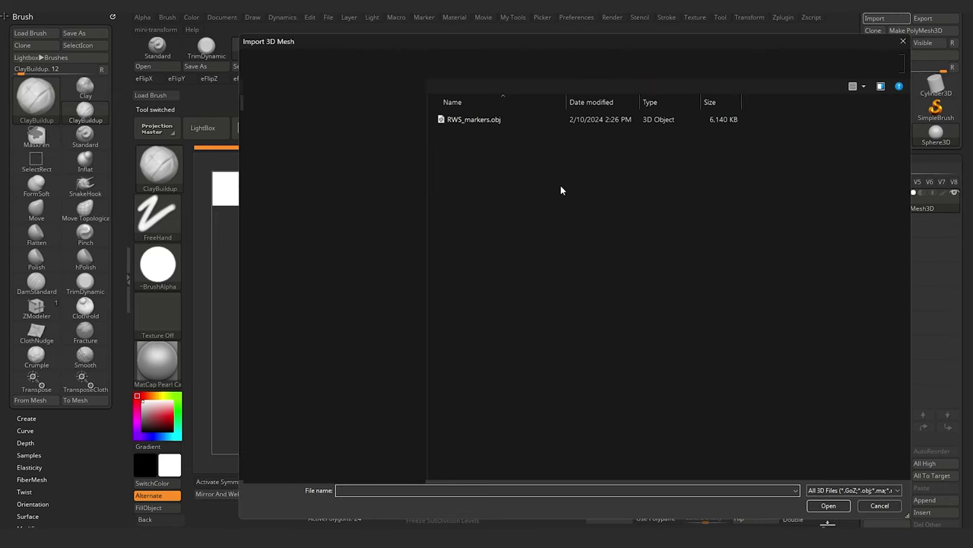
double_click(494, 123)
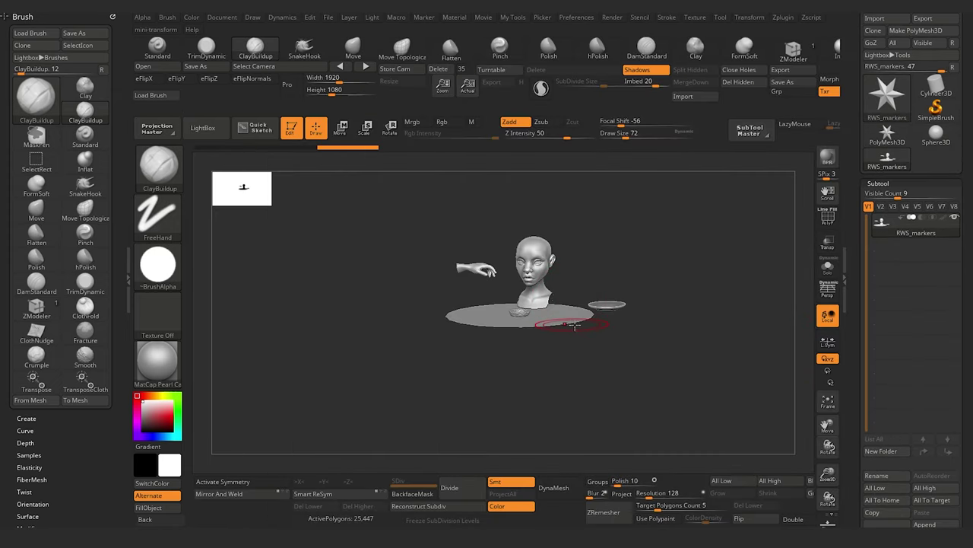
drag(601, 358, 588, 377)
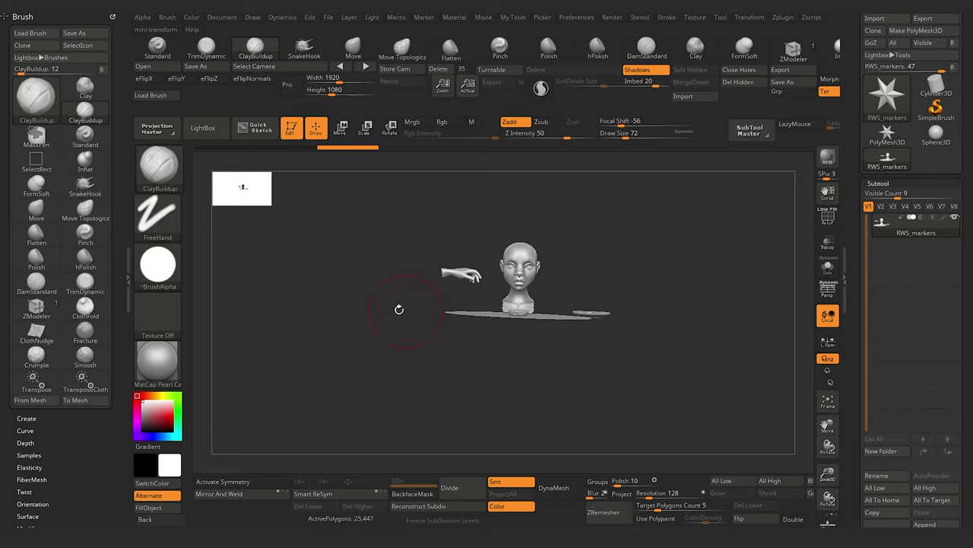
drag(398, 309, 520, 329)
drag(333, 306, 376, 347)
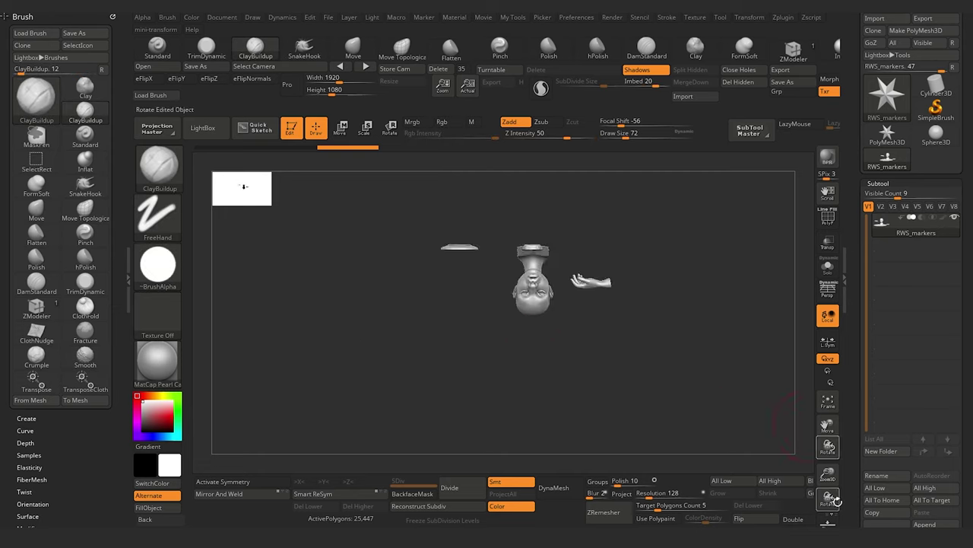
Step: Turn on the floor grid and view the imported markers against it from below and from the side
click(830, 521)
drag(634, 372, 558, 332)
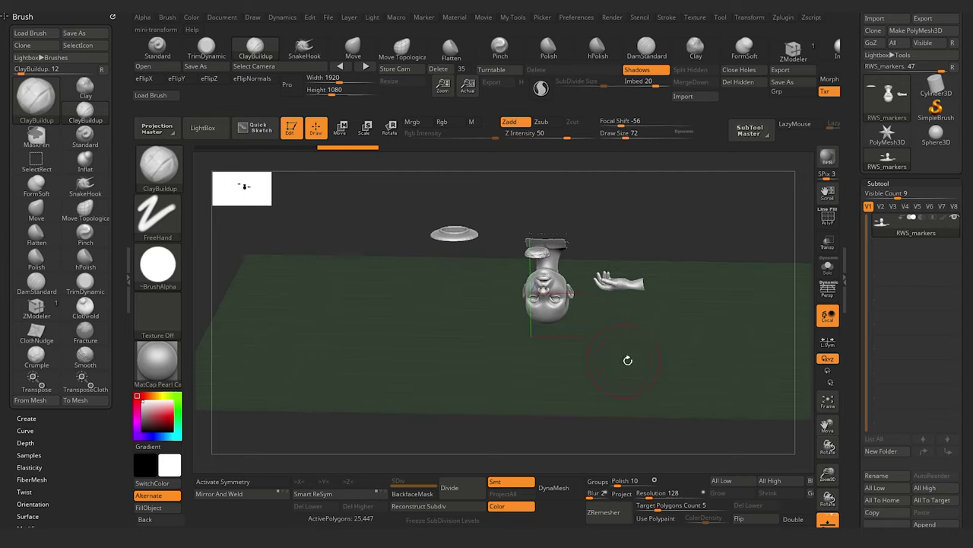
drag(705, 247, 591, 223)
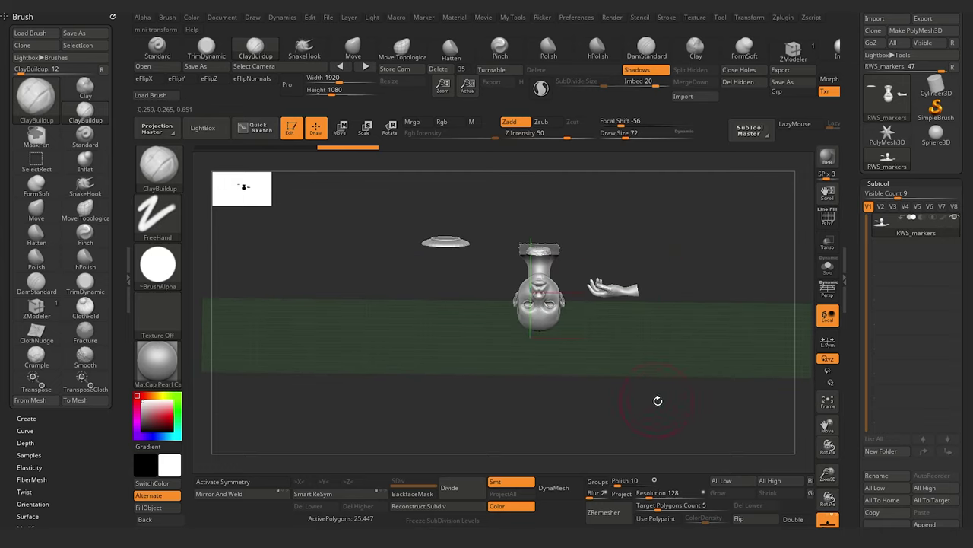
drag(668, 409, 666, 348)
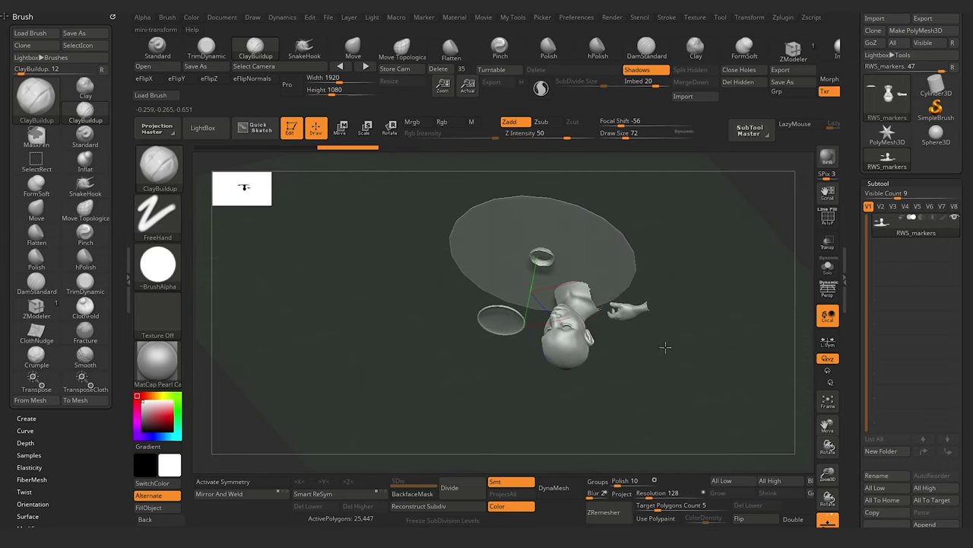
Step: Examine from the front and from above how the floor plane sits relative to the head, hand, plate and ground disc
mouse_move(406, 382)
mouse_down()
mouse_move(413, 337)
mouse_move(382, 380)
mouse_move(426, 372)
mouse_move(364, 302)
mouse_move(381, 278)
mouse_move(342, 269)
mouse_move(339, 228)
mouse_move(359, 233)
mouse_move(317, 276)
mouse_move(335, 278)
mouse_move(348, 297)
mouse_move(324, 312)
mouse_move(362, 343)
mouse_move(383, 335)
mouse_move(394, 345)
mouse_move(397, 386)
mouse_up()
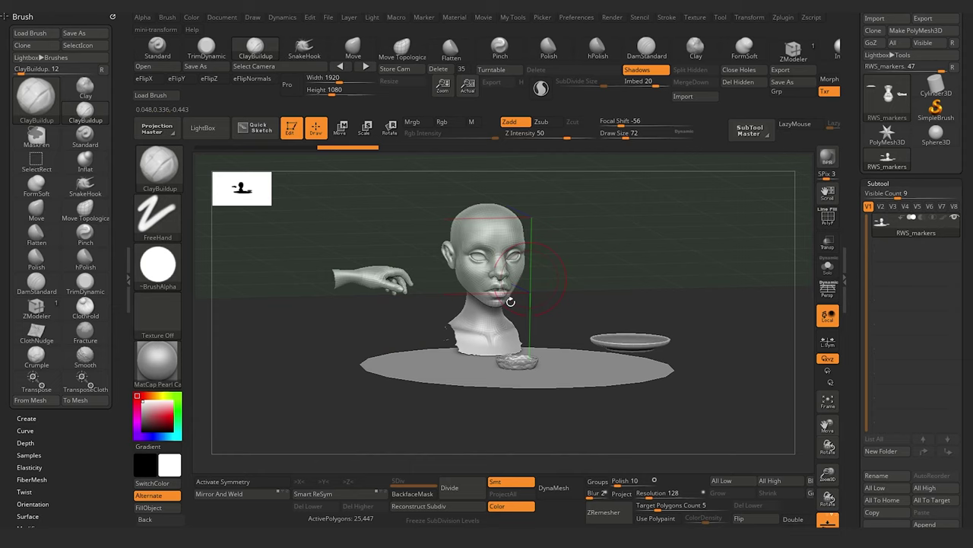
drag(352, 365, 341, 363)
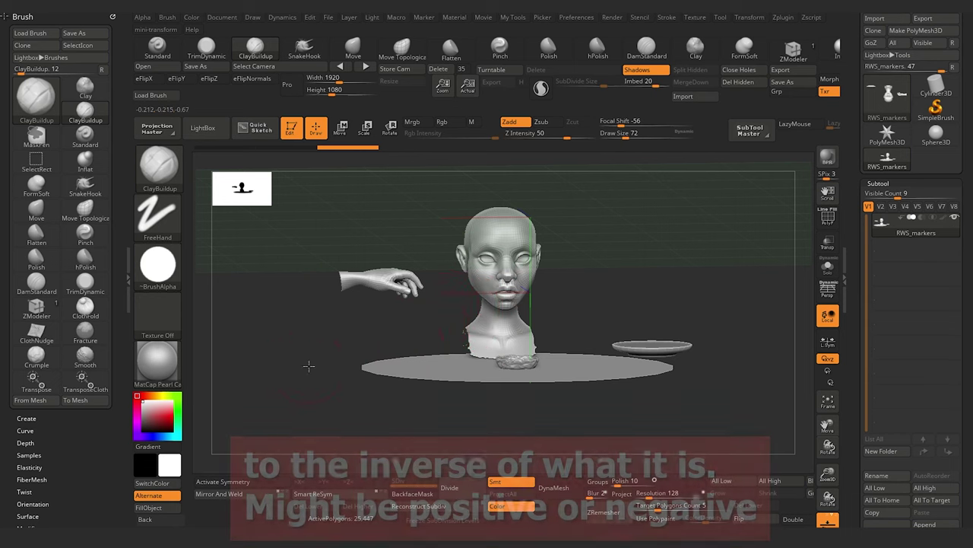
drag(308, 366, 383, 370)
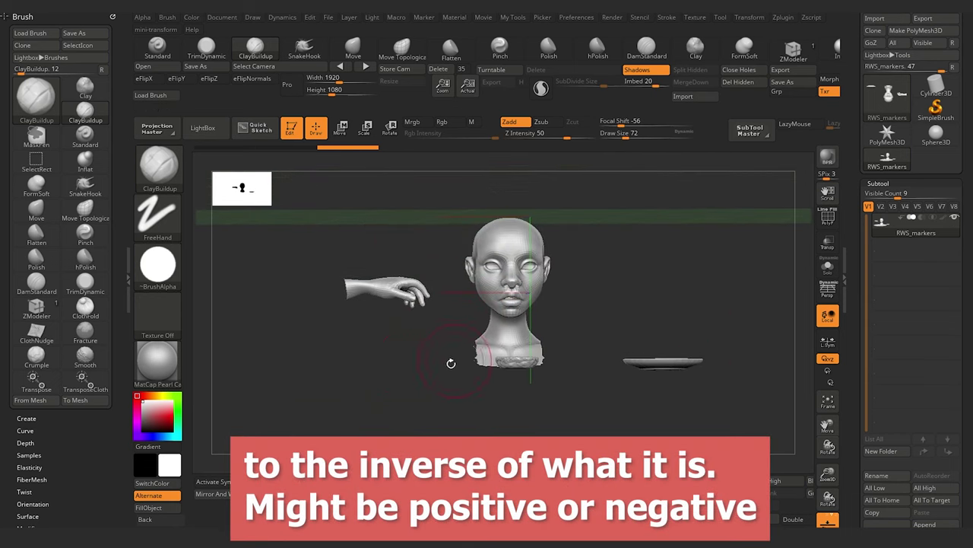
drag(451, 363, 457, 381)
mouse_move(649, 402)
mouse_down()
mouse_move(633, 375)
mouse_move(632, 393)
mouse_up()
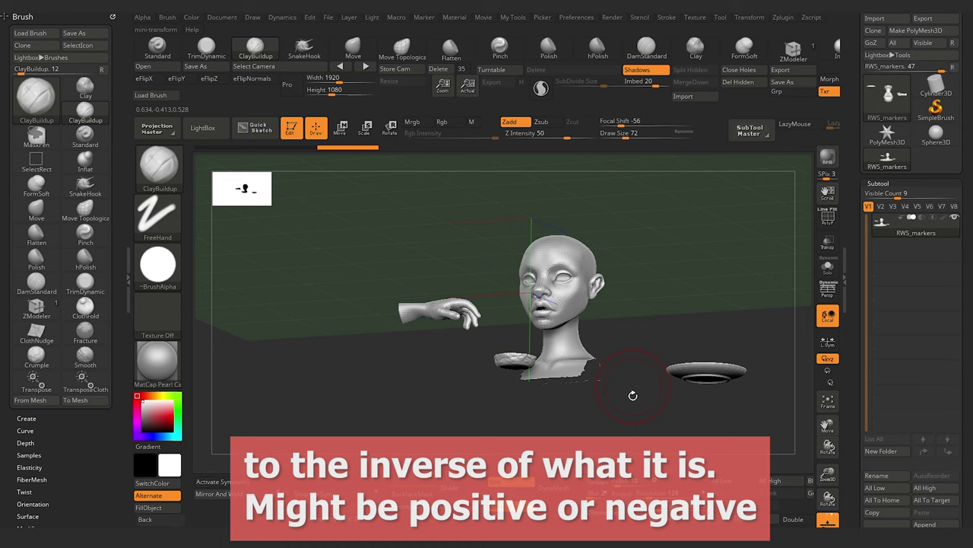
drag(333, 354, 724, 439)
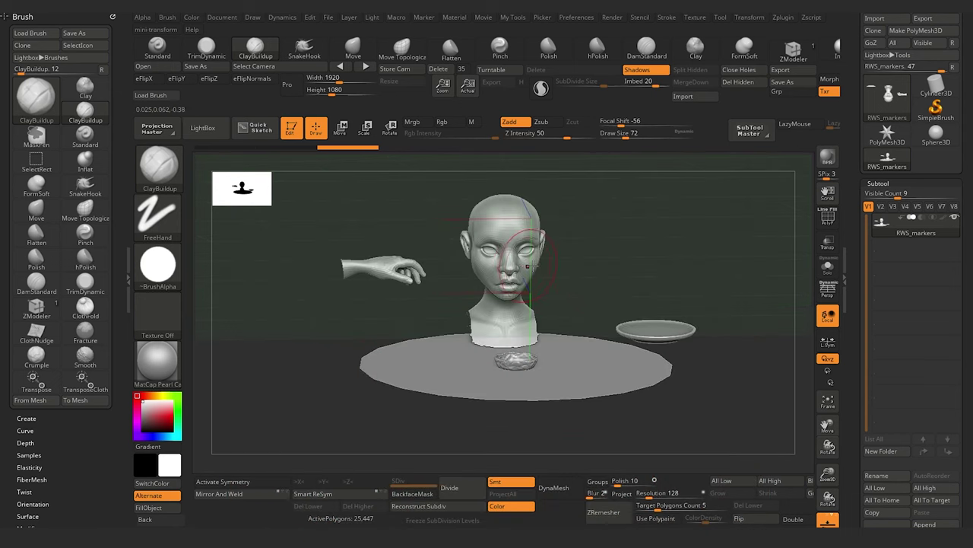
mouse_move(734, 388)
mouse_down()
mouse_move(707, 339)
mouse_move(674, 359)
mouse_move(693, 383)
mouse_up()
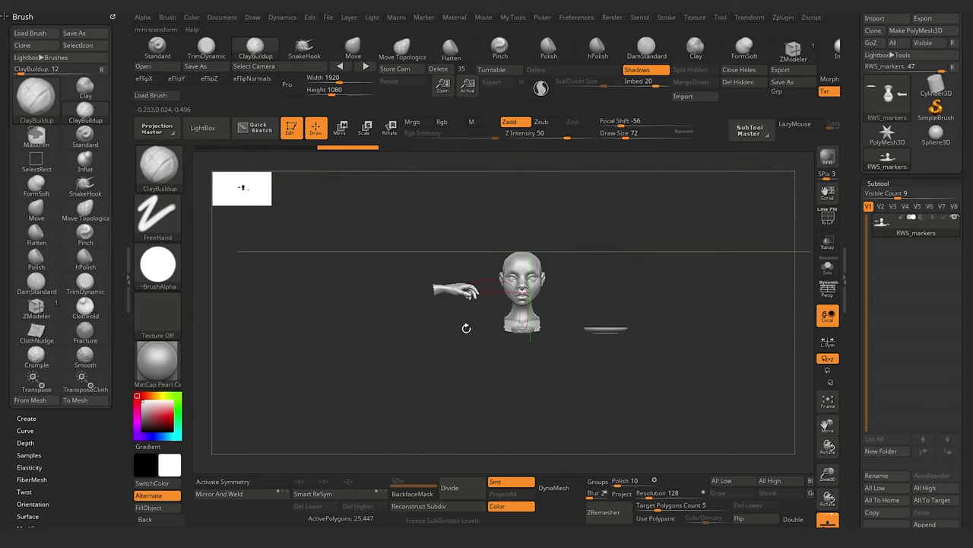
drag(382, 338, 390, 362)
key(ctrl+z)
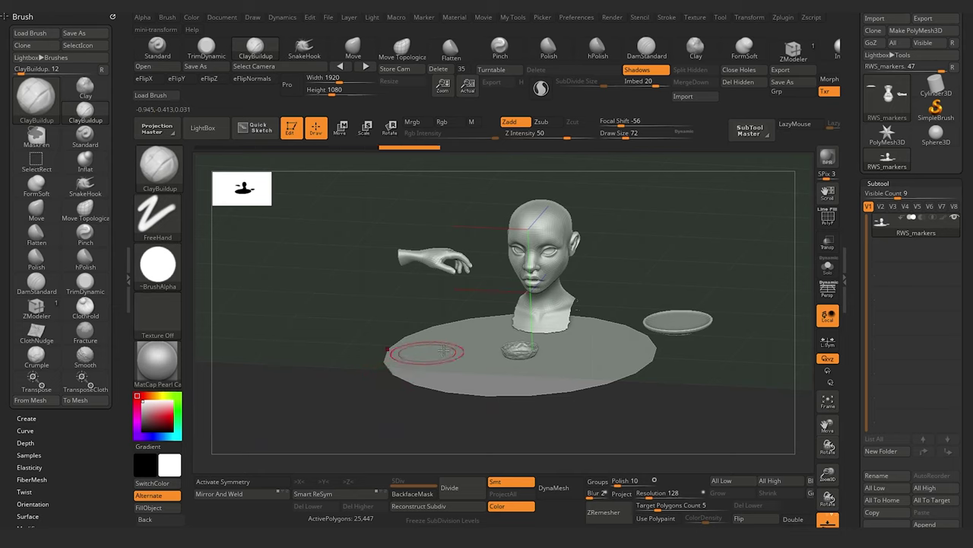
Step: Turn off the floor grid and inspect the imported markers close up from several angles
drag(341, 393, 347, 372)
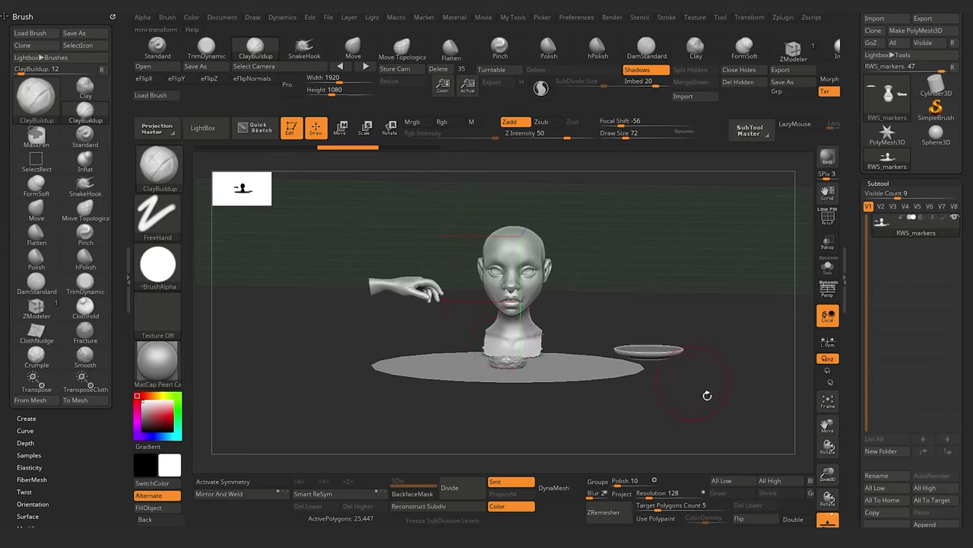
drag(707, 396, 729, 400)
click(829, 521)
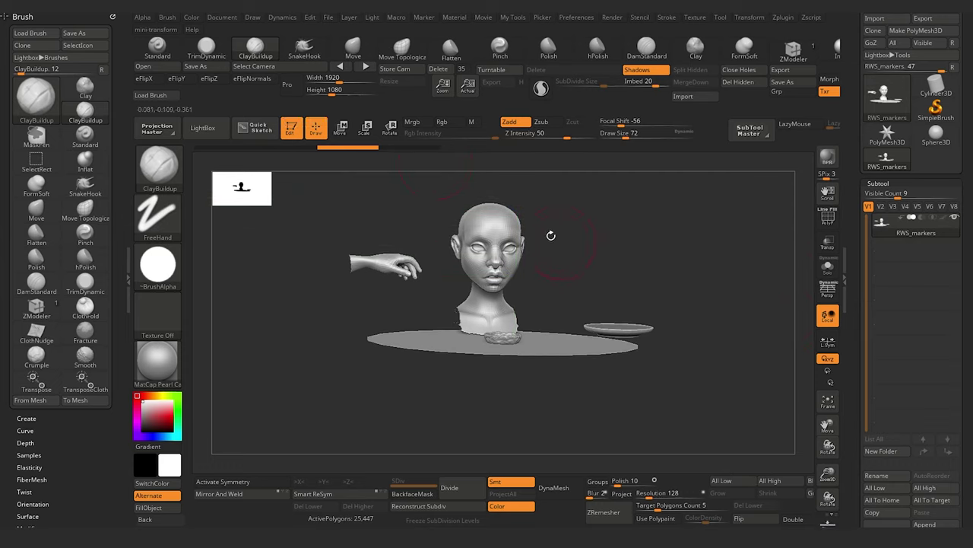
alt+drag(575, 232, 624, 271)
alt+drag(422, 261, 412, 376)
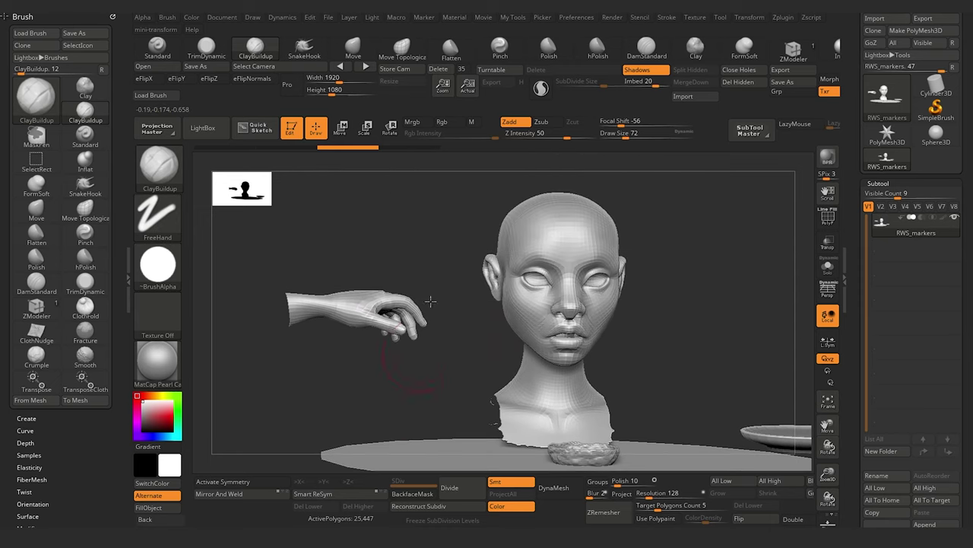
alt+drag(429, 226, 525, 236)
alt+right_drag(414, 222, 381, 202)
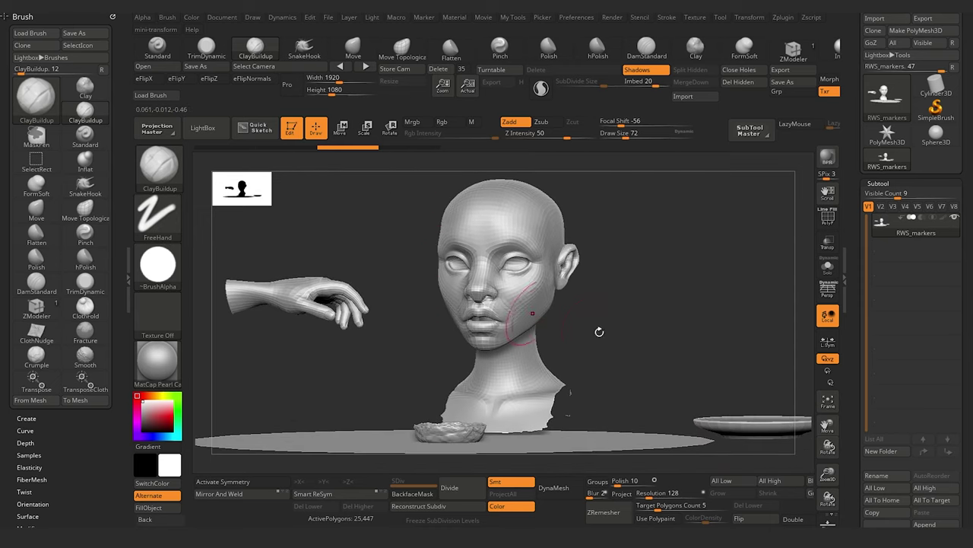
alt+drag(637, 316, 564, 268)
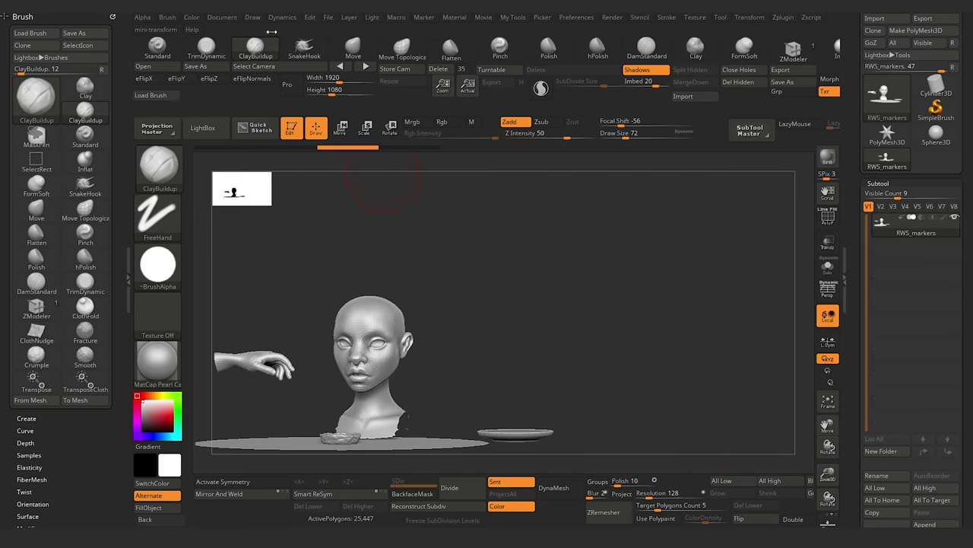
Step: Try a gradient on the document background through its Range setting, and return the canvas to flat grey
click(225, 17)
drag(233, 224, 238, 225)
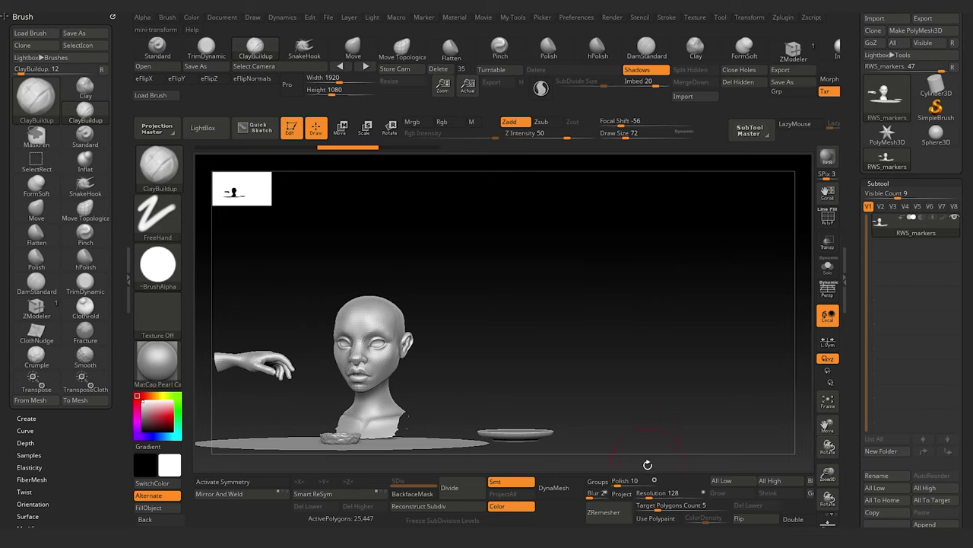
click(222, 17)
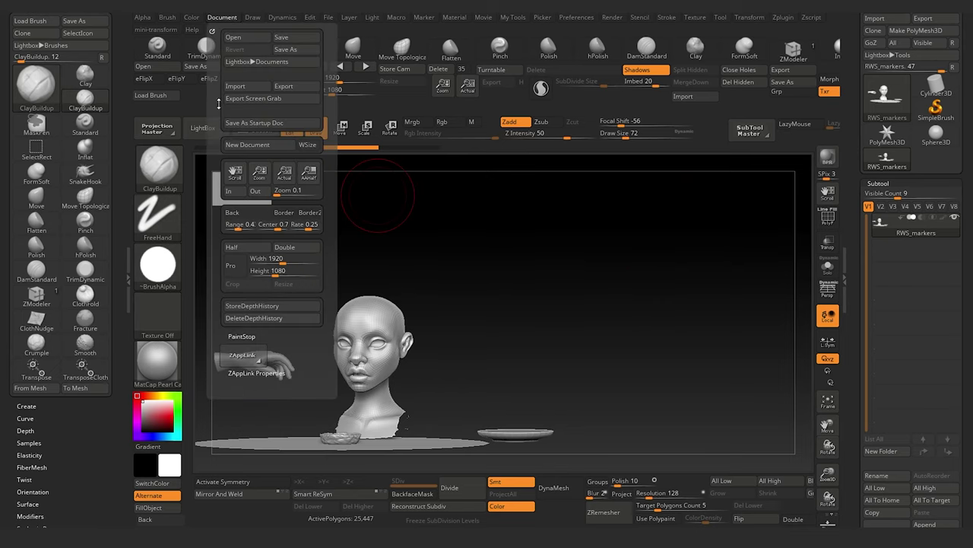
click(237, 225)
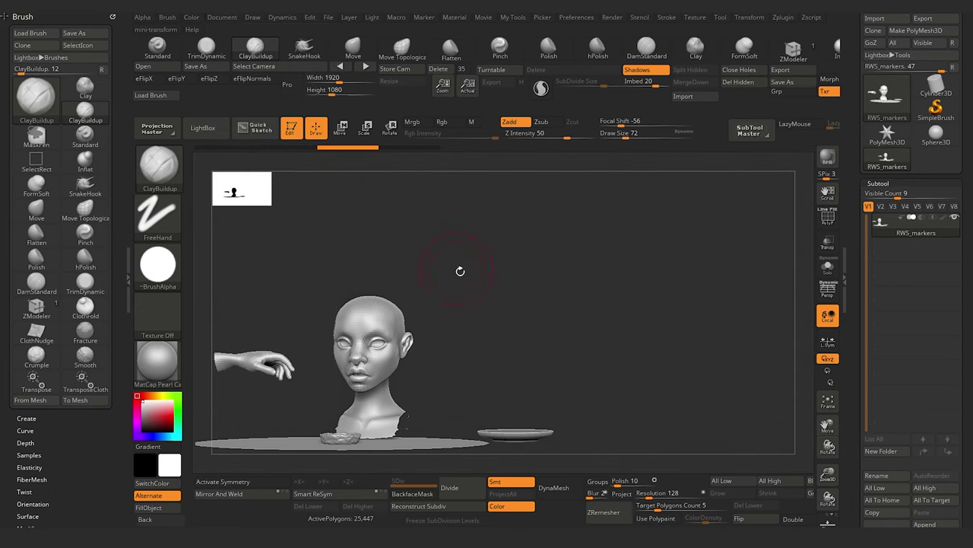
Step: Turn on Double in the Display Properties of the RWS_markers tool and check the ground disc from below
mouse_move(459, 269)
mouse_down()
mouse_move(282, 310)
mouse_move(352, 300)
mouse_move(330, 343)
mouse_move(336, 332)
mouse_up()
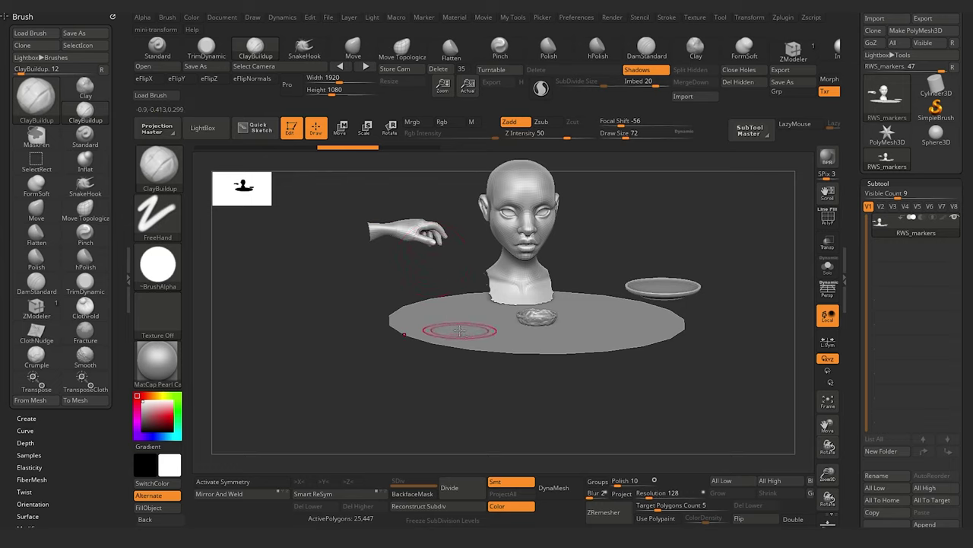
drag(512, 393, 510, 373)
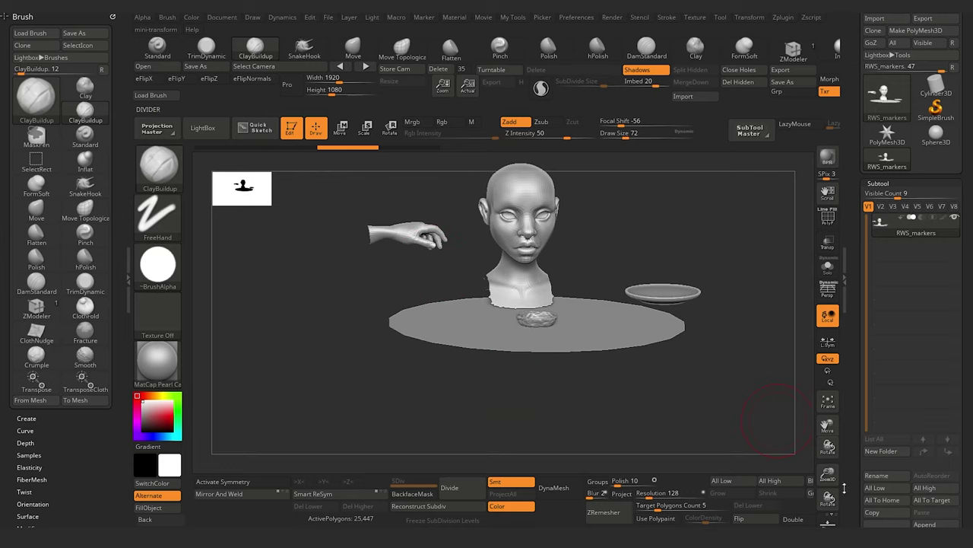
drag(844, 488, 857, 354)
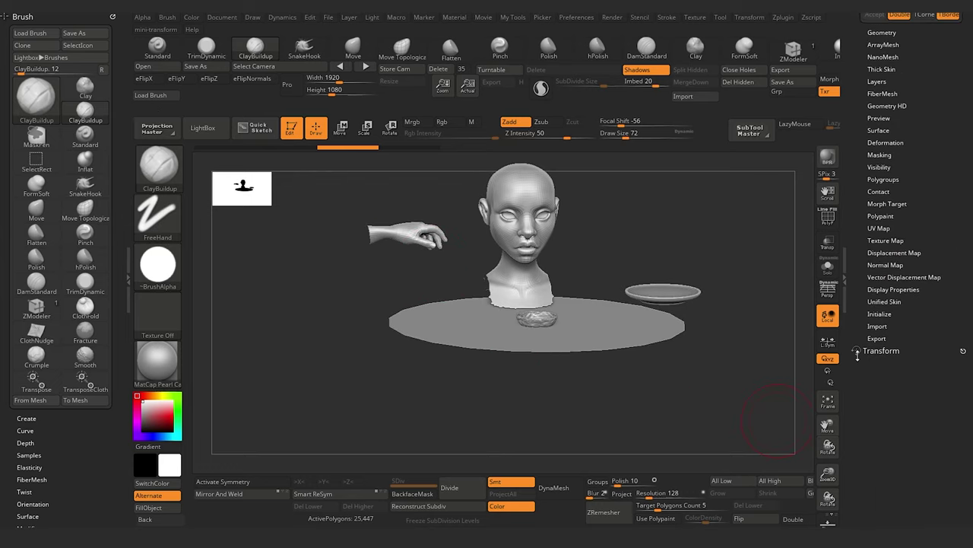
click(880, 290)
drag(575, 416, 535, 377)
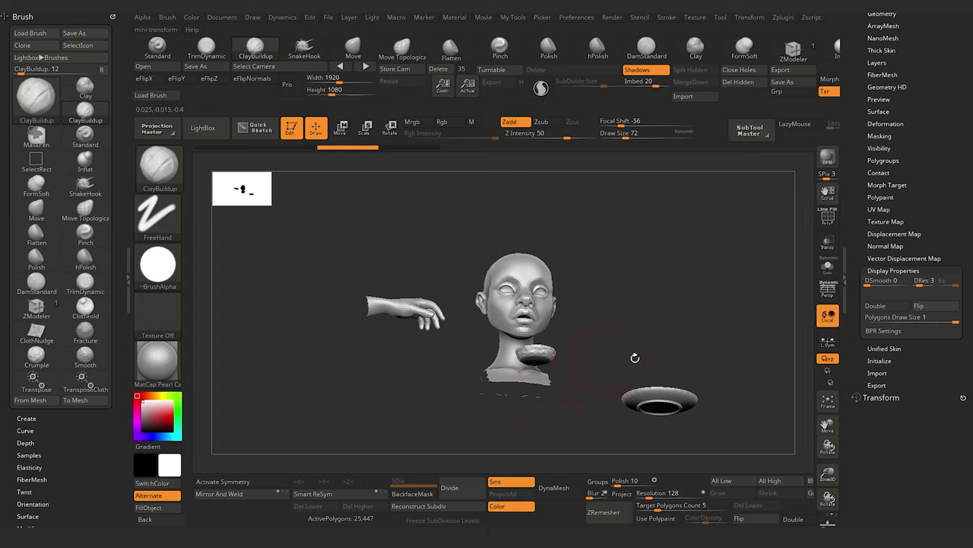
click(890, 307)
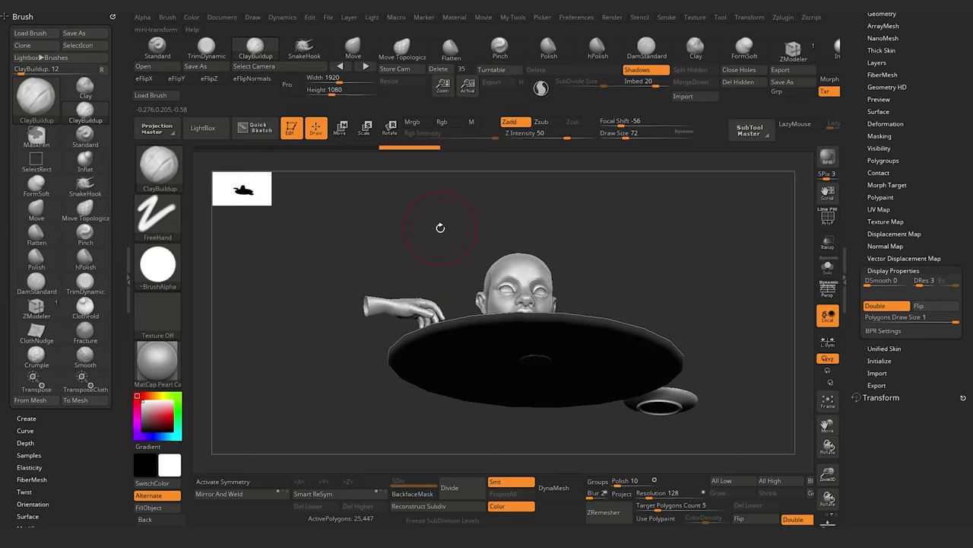
drag(440, 227, 302, 318)
drag(586, 370, 631, 441)
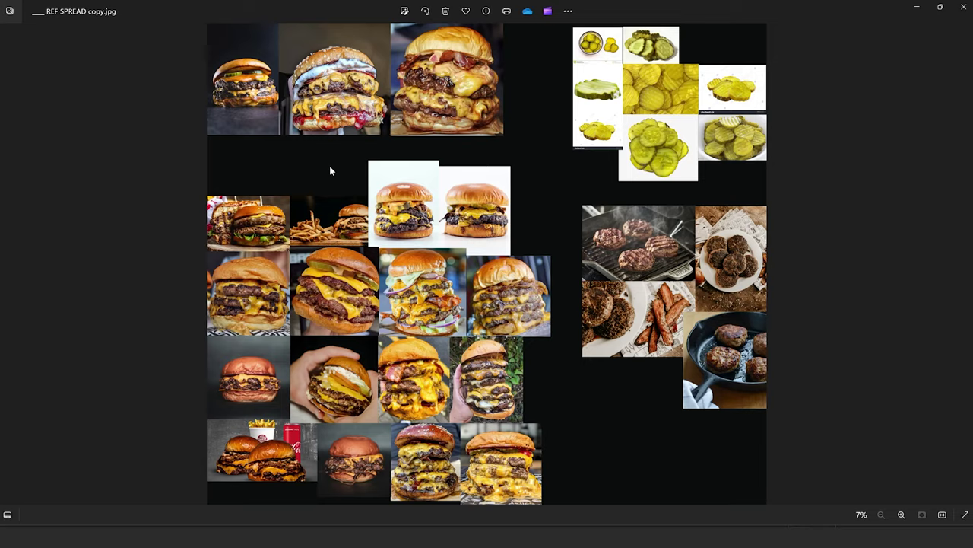
Step: Switch to the REF SPREAD copy.jpg reference sheet in Photos and examine the three large burger photos in its upper row
scroll(323, 156, up, 1)
scroll(322, 156, up, 5)
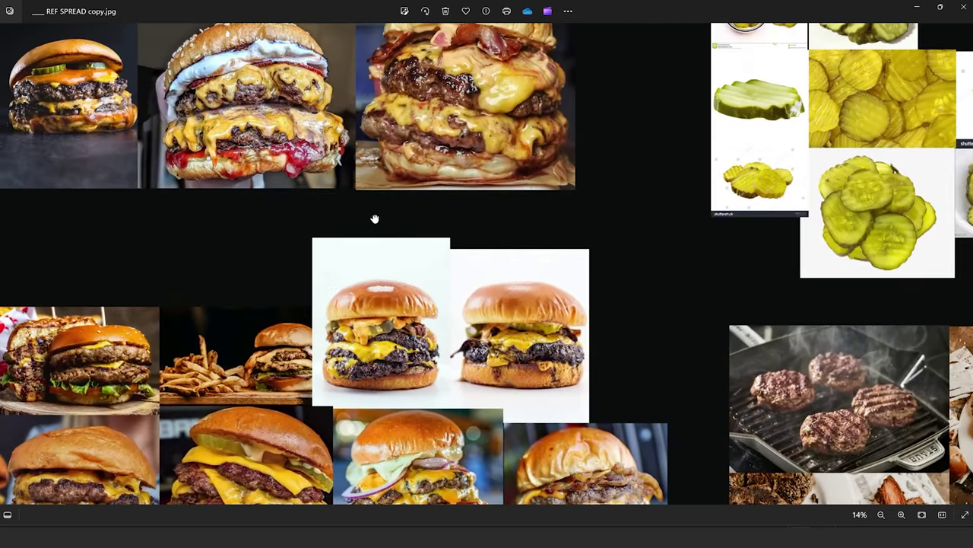
scroll(407, 308, down, 5)
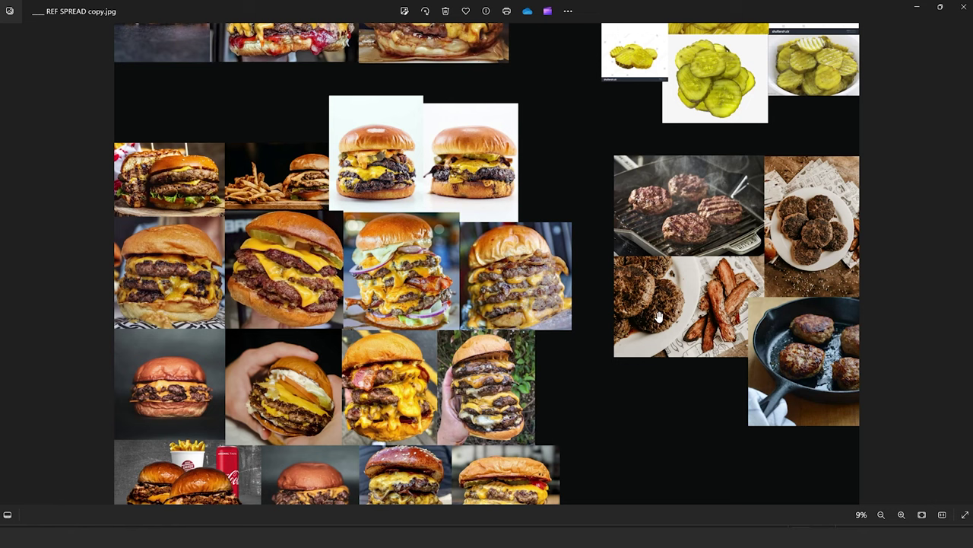
drag(660, 317, 566, 336)
scroll(428, 250, up, 3)
drag(632, 180, 726, 216)
scroll(432, 232, up, 3)
drag(432, 232, 674, 354)
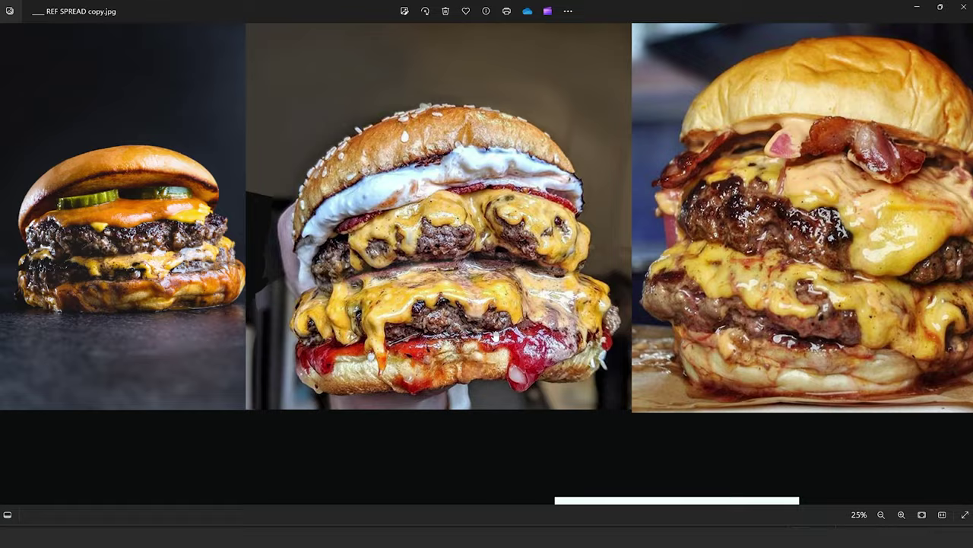
drag(466, 328, 362, 321)
scroll(282, 206, down, 1)
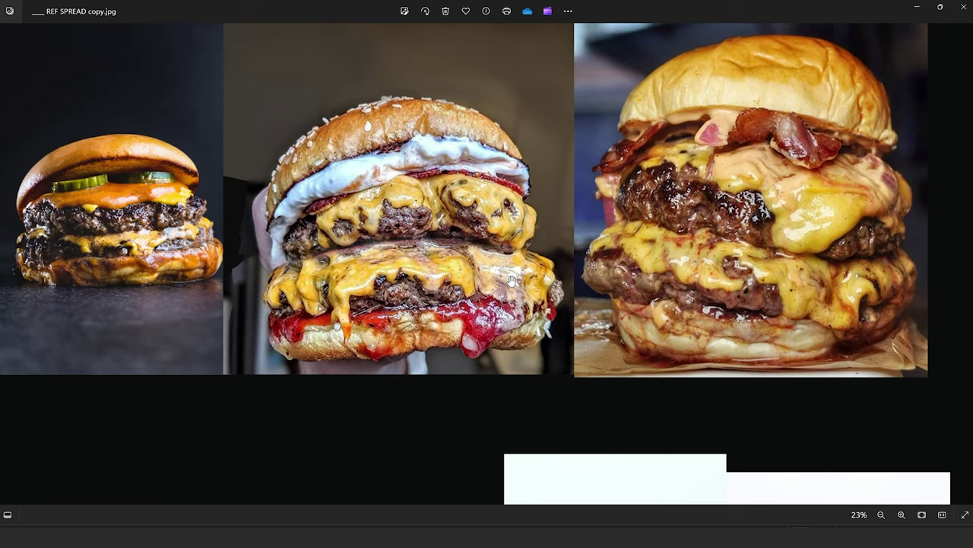
Step: Survey the whole burger collection and examine the patty and bacon photos up close for surface texture
scroll(512, 280, down, 5)
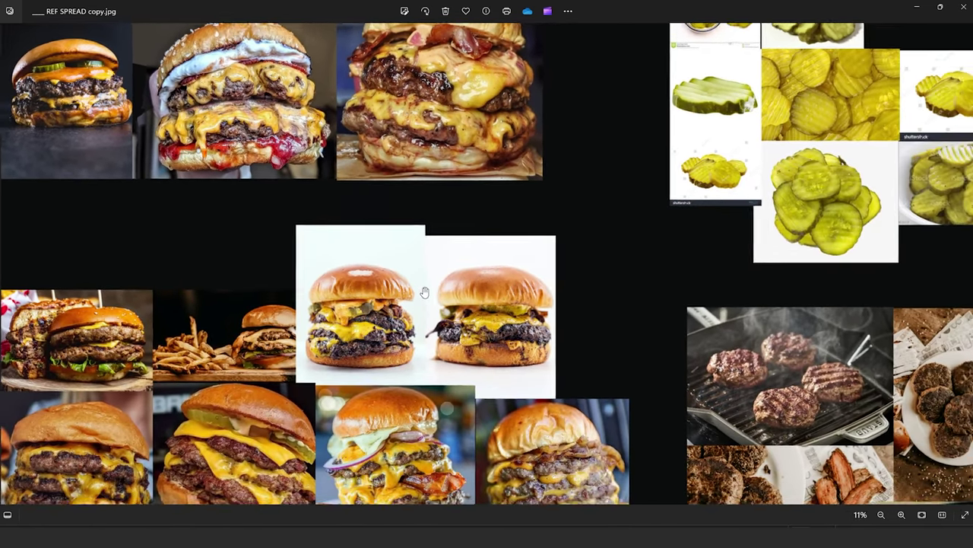
scroll(424, 292, down, 2)
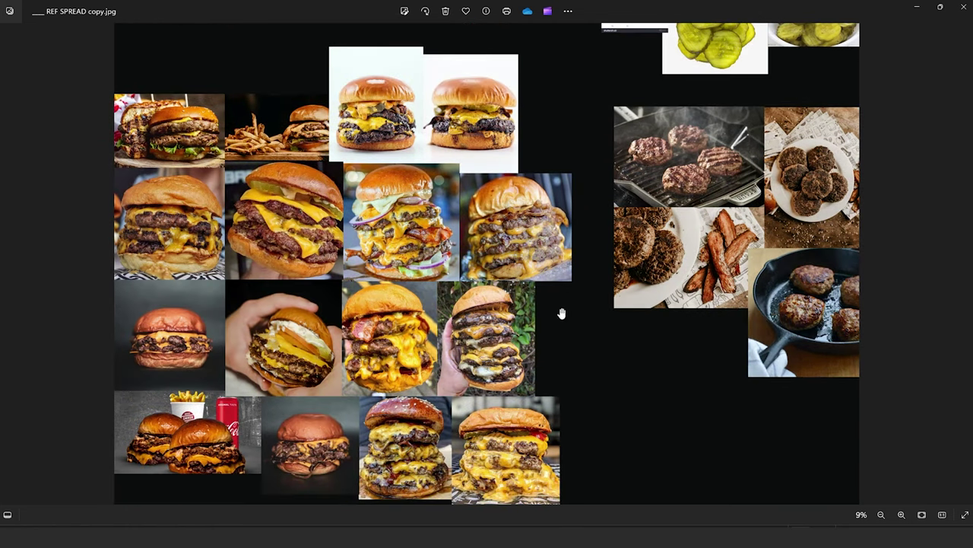
drag(583, 164, 499, 353)
scroll(696, 348, up, 5)
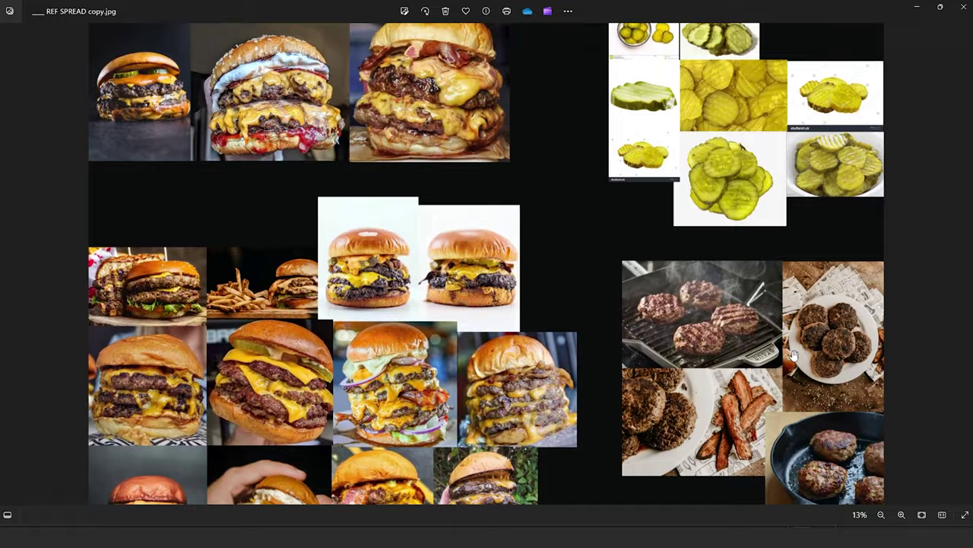
drag(783, 378, 726, 285)
scroll(798, 295, up, 5)
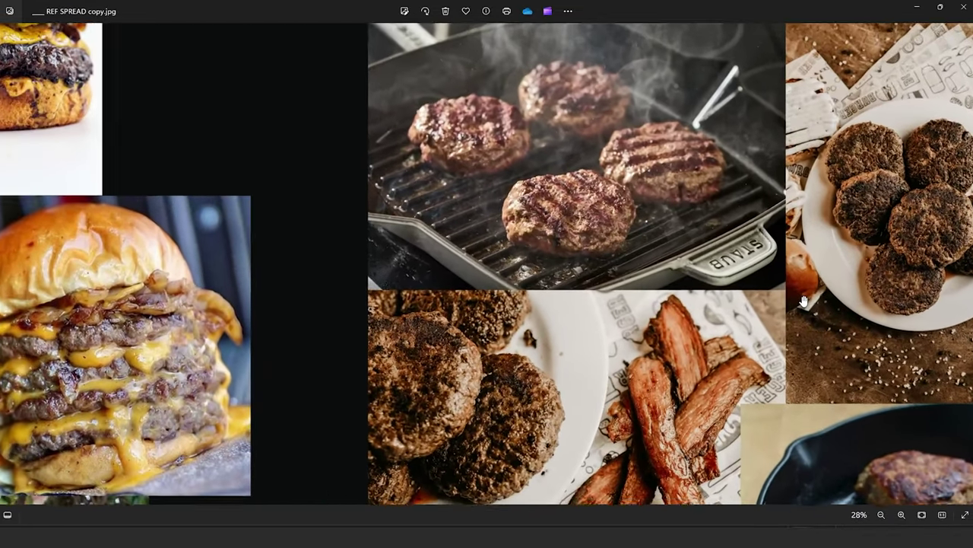
scroll(777, 260, up, 8)
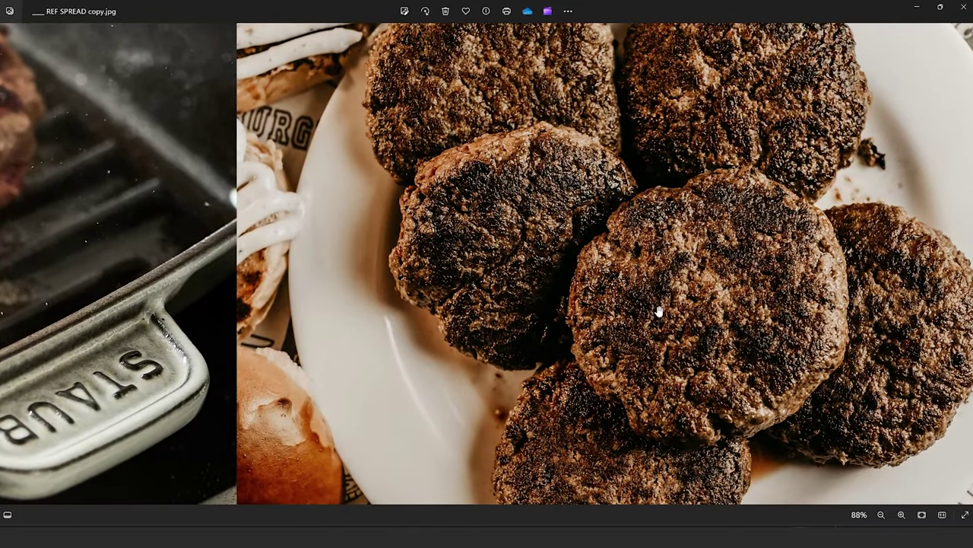
scroll(658, 311, down, 7)
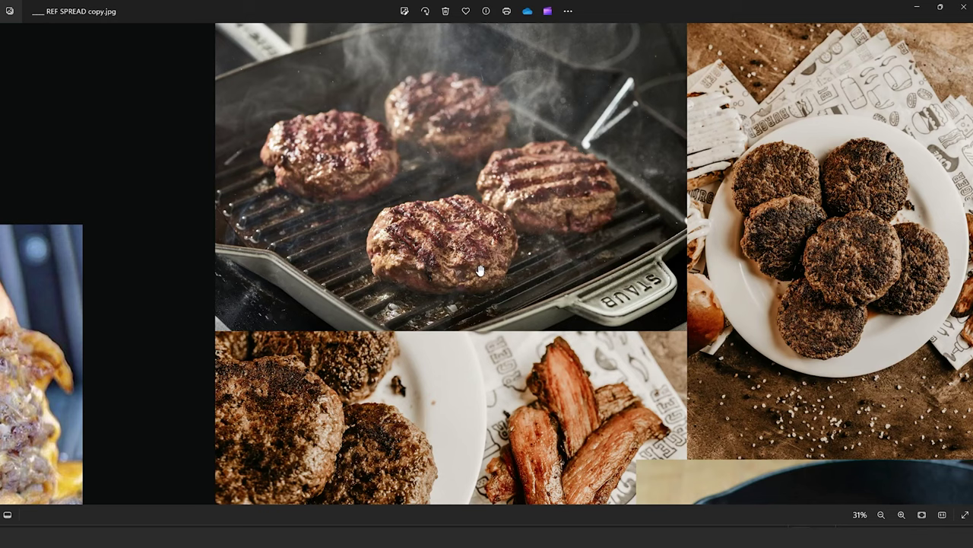
scroll(464, 324, down, 1)
drag(462, 321, 402, 268)
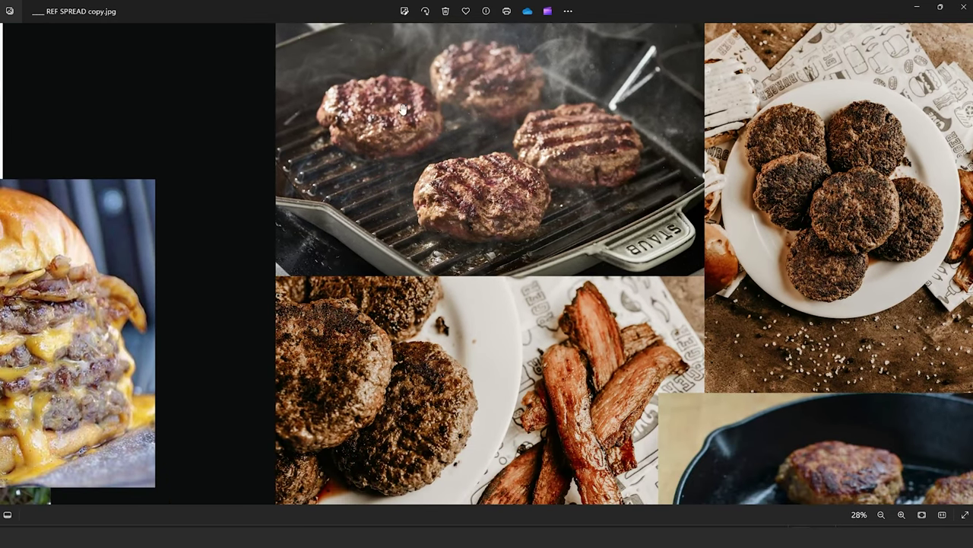
Step: Examine the pickle slice photos on the reference sheet, and return to the large burger photos
scroll(703, 240, down, 8)
scroll(750, 190, up, 6)
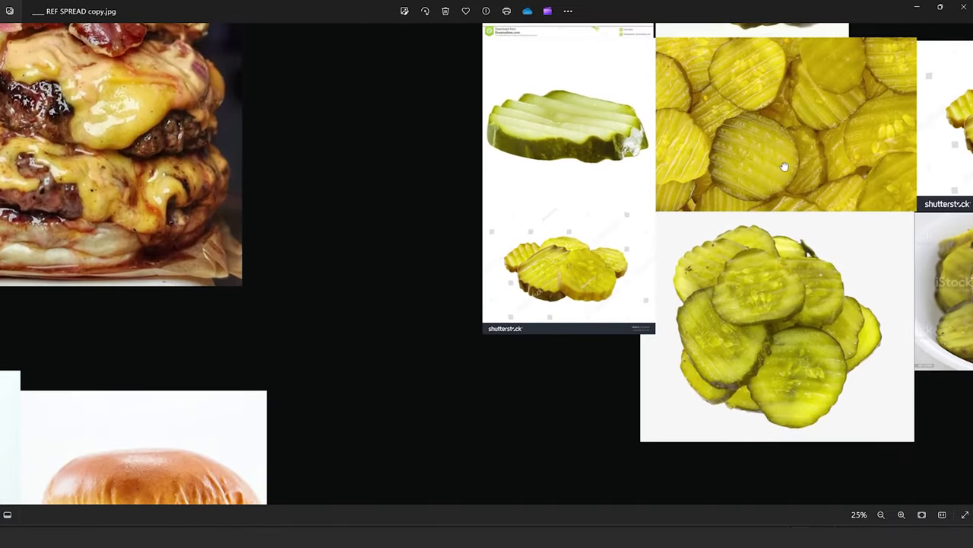
drag(827, 125, 662, 248)
scroll(664, 248, up, 3)
drag(719, 273, 637, 247)
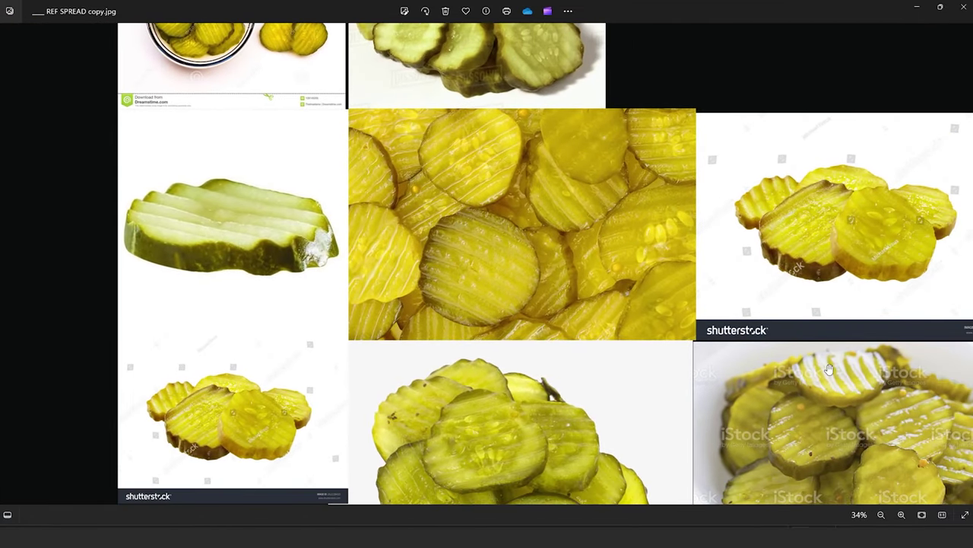
drag(636, 283, 966, 361)
scroll(285, 306, down, 4)
drag(370, 370, 918, 286)
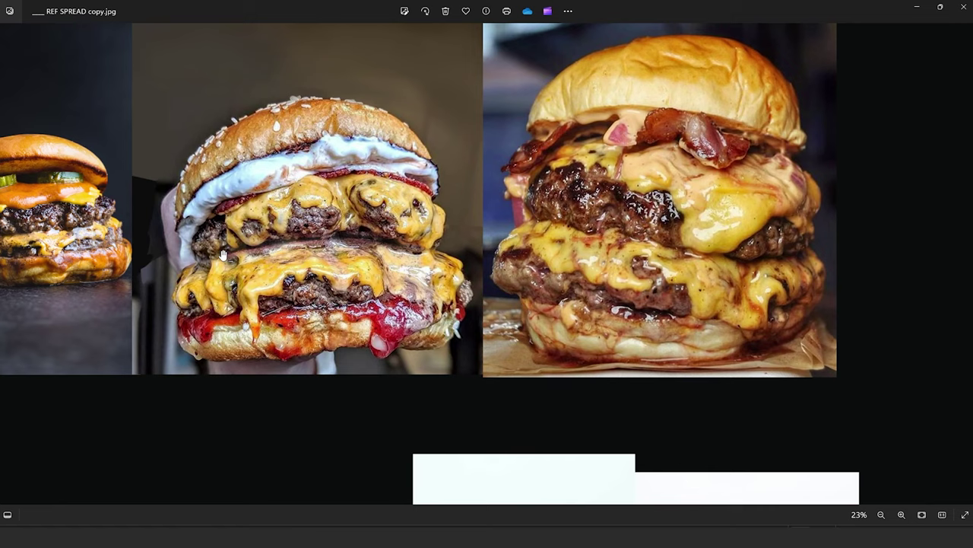
Step: View the annotated version of the sheet, REF SPREAD copy_labeled.jpg, and return to the unlabeled REF SPREAD copy.jpg
click(8, 263)
scroll(287, 119, up, 3)
scroll(267, 125, down, 3)
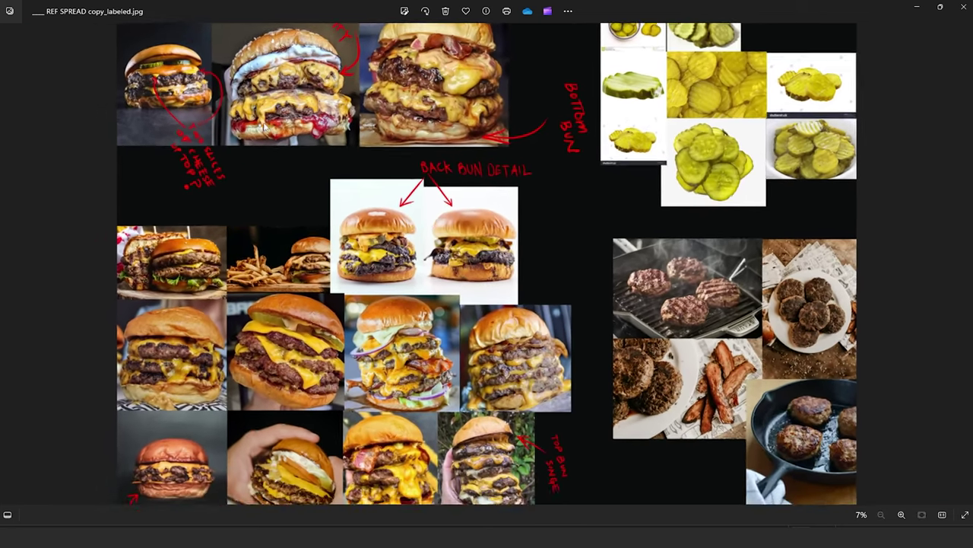
key(Right)
key(Left)
key(Left)
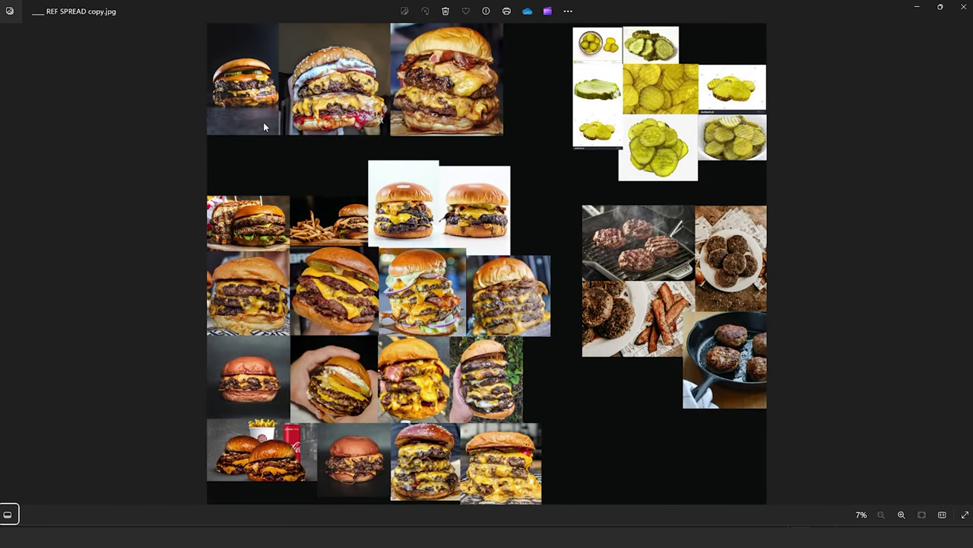
Step: Examine the large cheeseburger photos and the two burgers on white backgrounds for bun, cheese and patty detail
scroll(225, 105, up, 5)
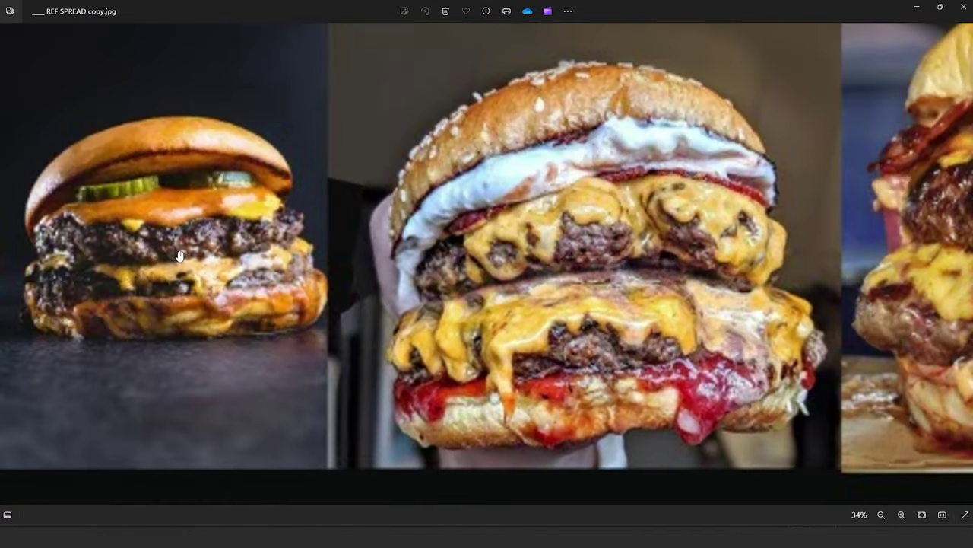
drag(745, 335, 193, 239)
drag(782, 251, 273, 311)
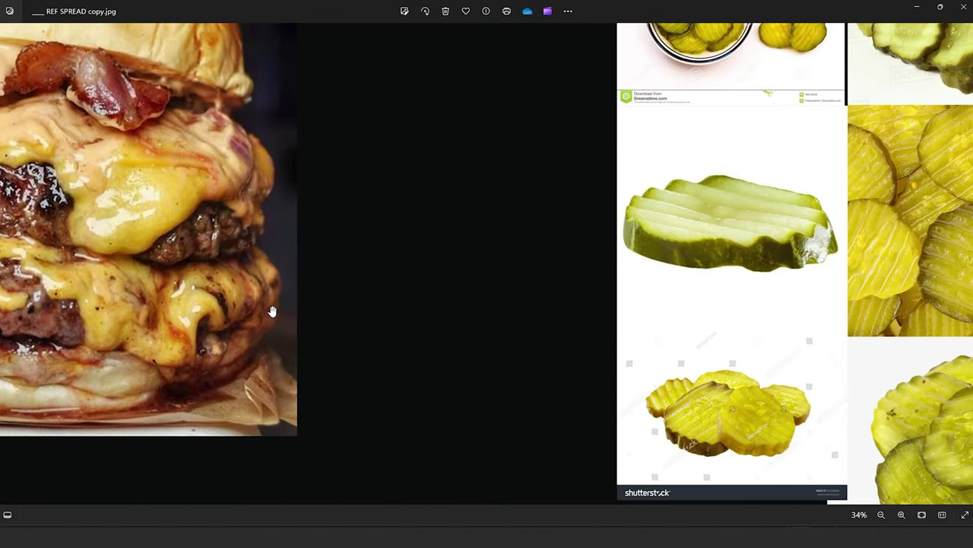
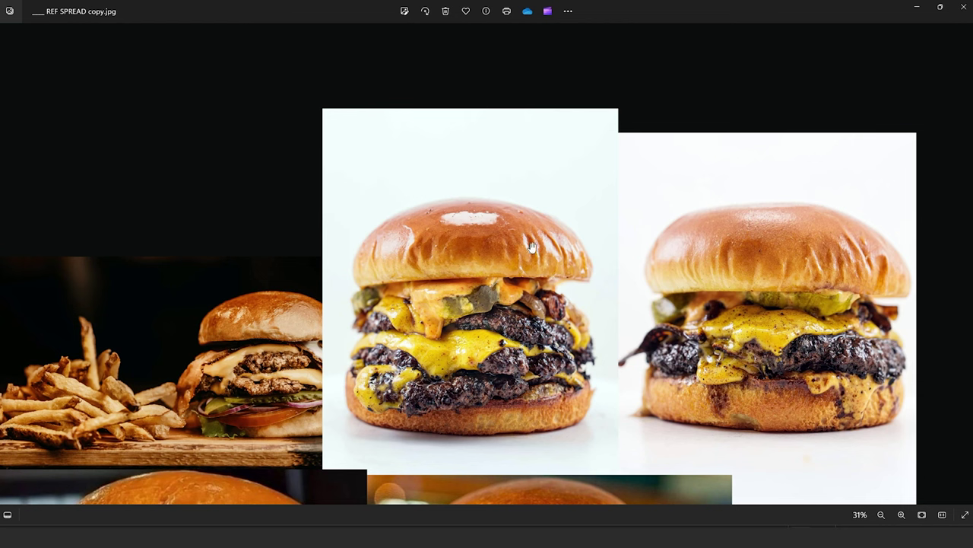
scroll(489, 253, down, 5)
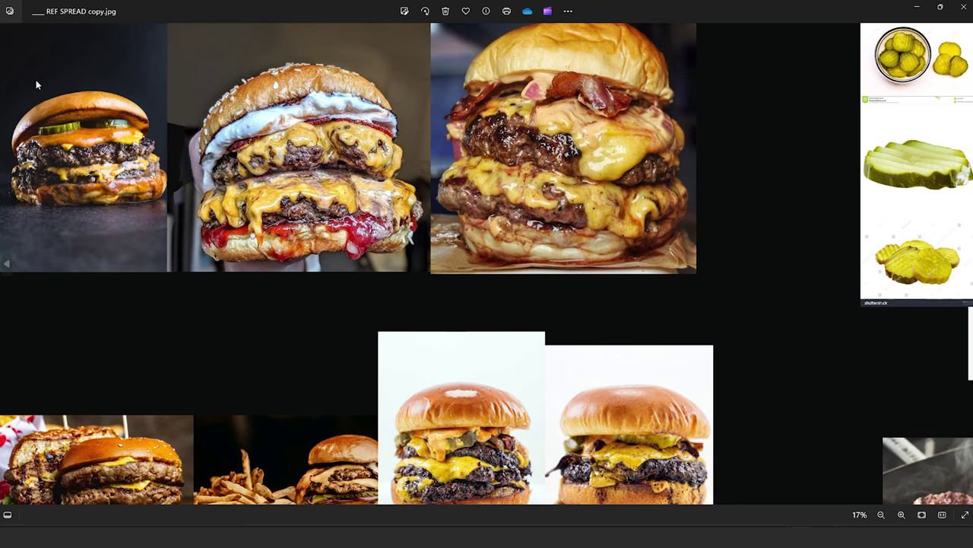
drag(478, 420, 470, 304)
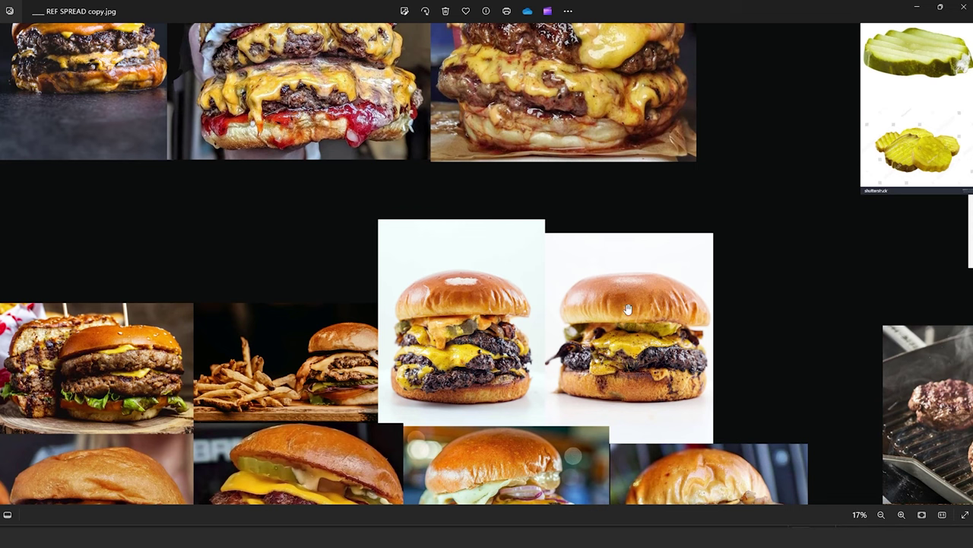
Step: Examine the tilted double cheeseburger and the stacked onion-and-bacon burgers on the reference sheet for layering and melted cheese
drag(338, 371, 338, 176)
scroll(316, 326, up, 4)
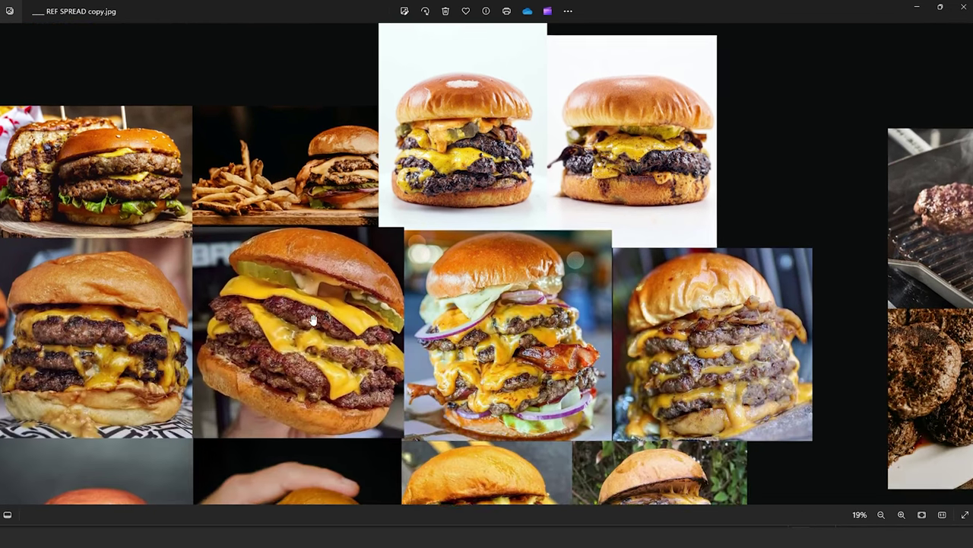
drag(403, 392, 402, 329)
scroll(432, 339, up, 2)
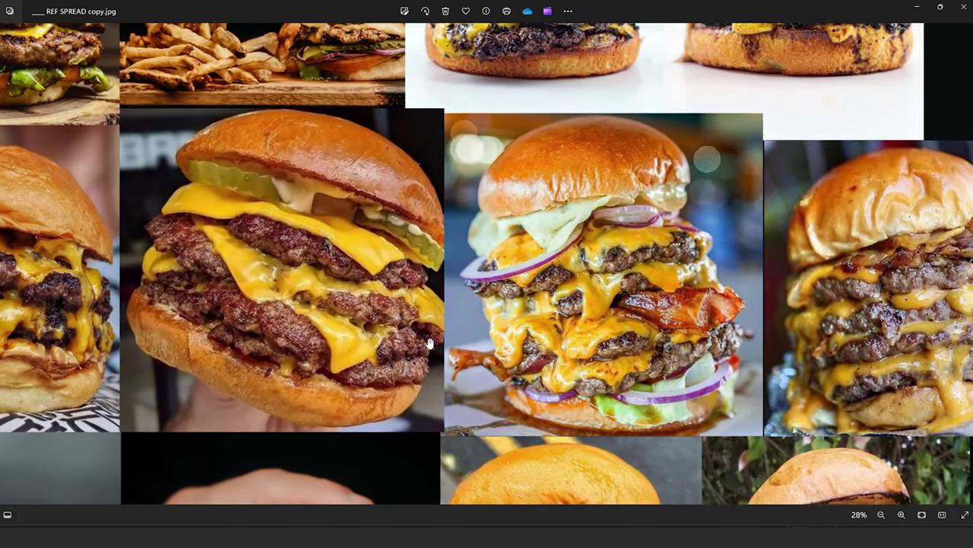
drag(664, 337, 331, 308)
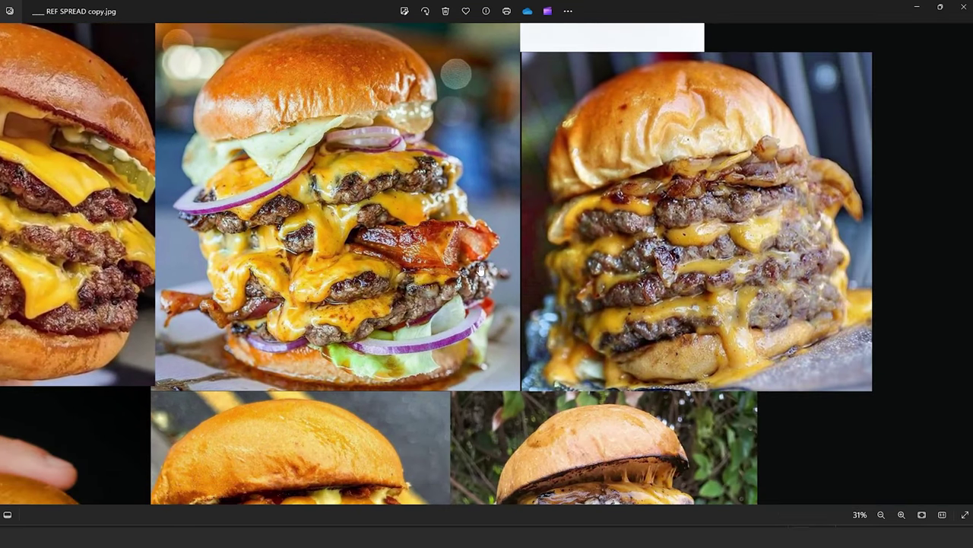
Step: Survey the lower rows of burger photos and examine the double cheeseburger on the dark grey background up close
scroll(327, 300, down, 5)
drag(326, 158, 523, 462)
drag(524, 316, 551, 6)
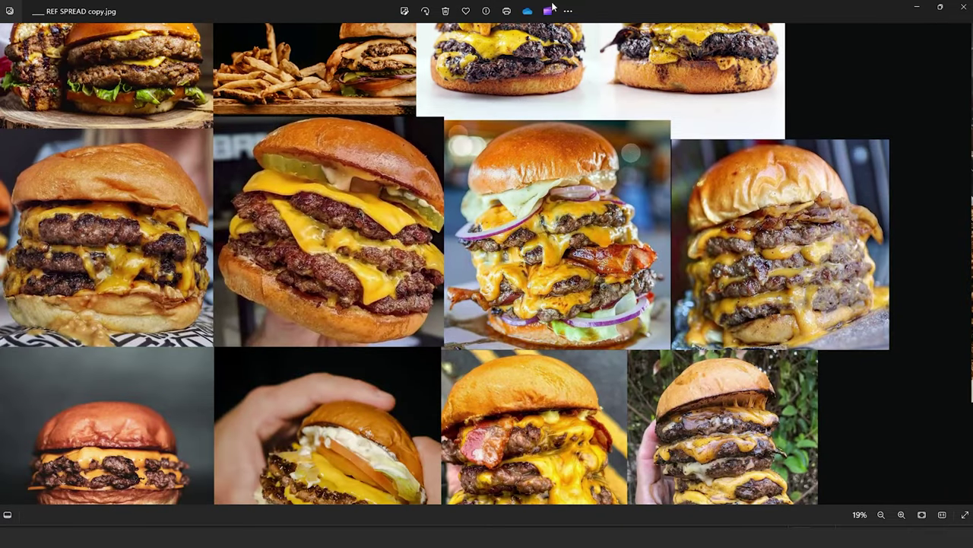
drag(498, 336, 499, 89)
scroll(234, 190, up, 4)
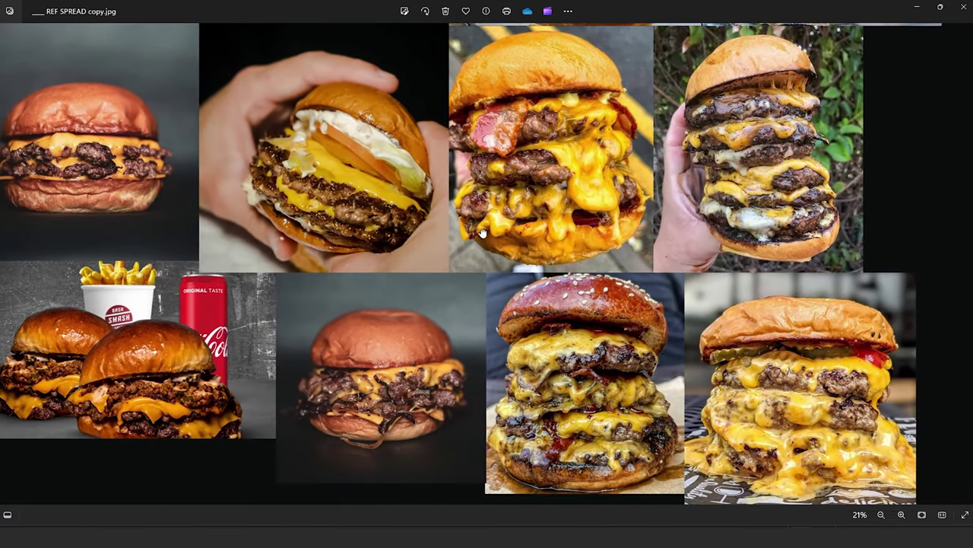
scroll(122, 194, up, 3)
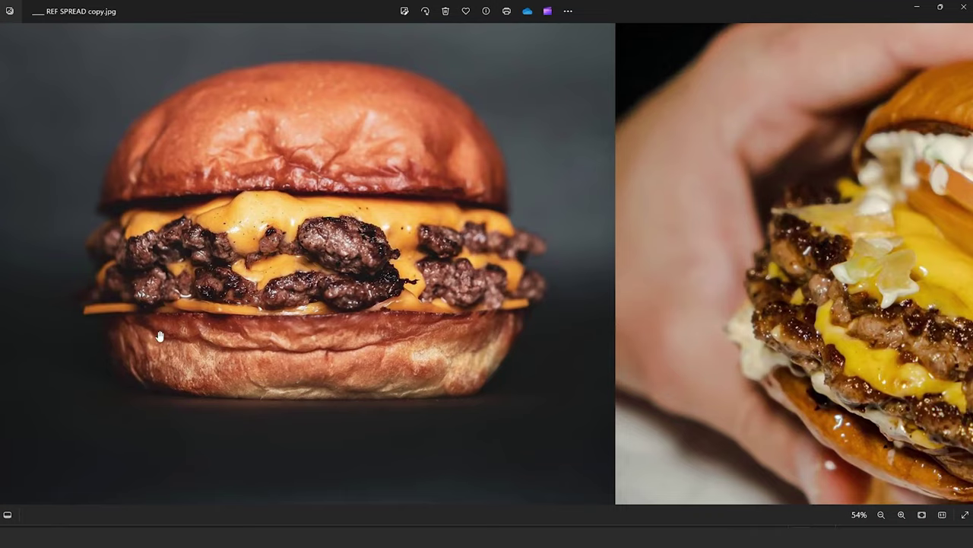
scroll(402, 324, down, 5)
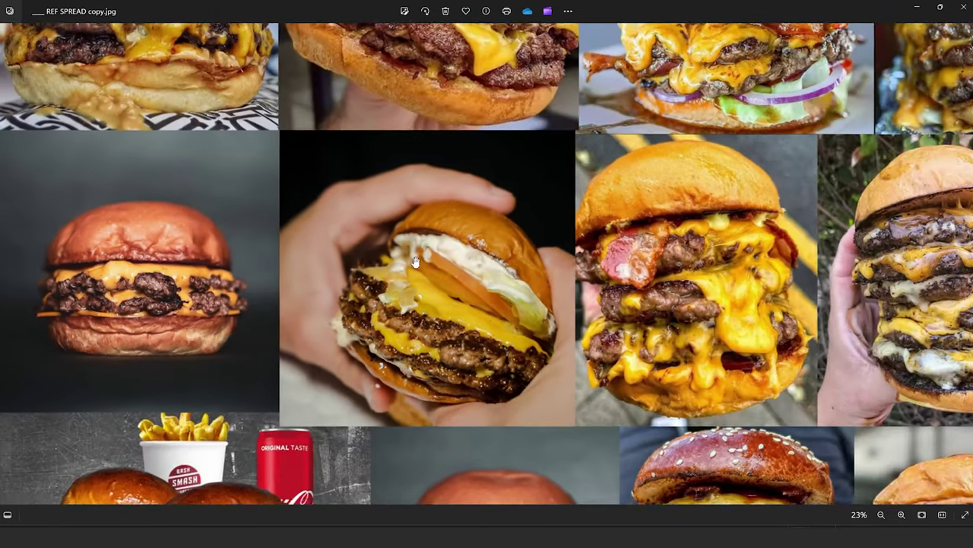
Step: Compare the three large burger photos near the top of the sheet for cheese drips, sauce and bottom bun shape
drag(449, 178, 463, 490)
drag(479, 162, 482, 499)
scroll(480, 498, up, 3)
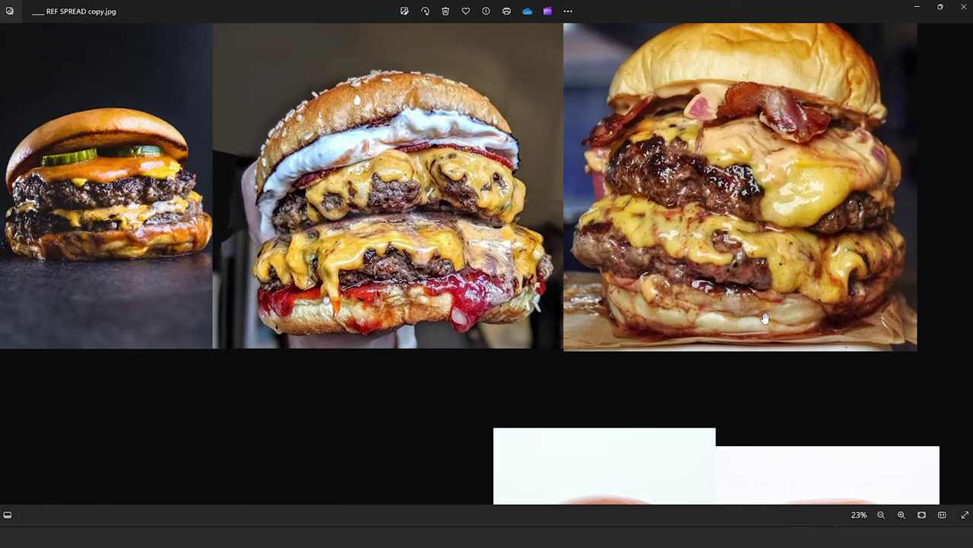
scroll(765, 318, up, 3)
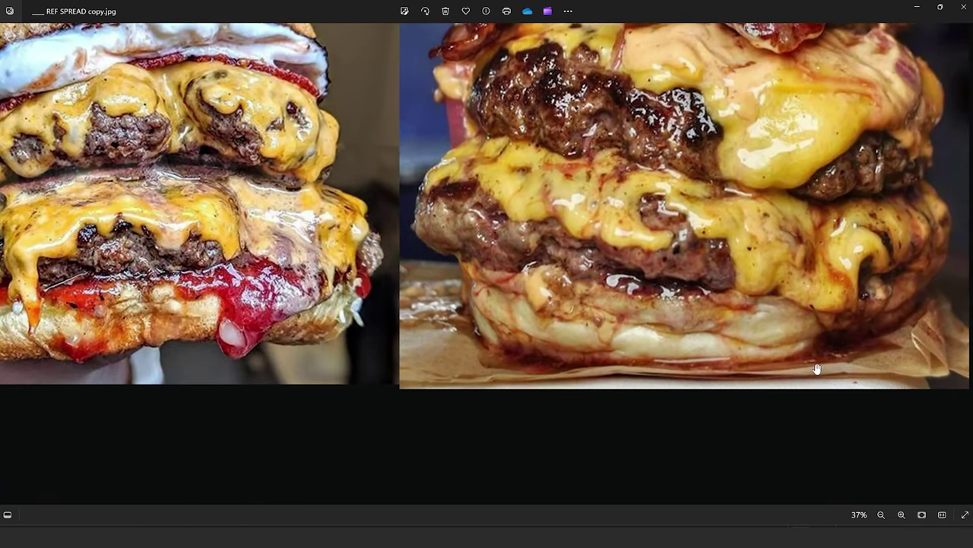
scroll(652, 308, down, 3)
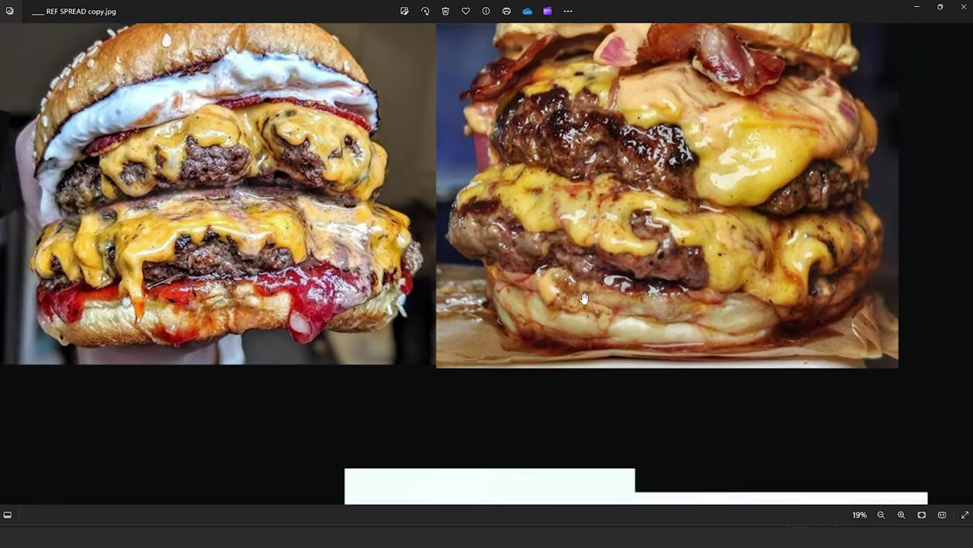
scroll(186, 204, up, 3)
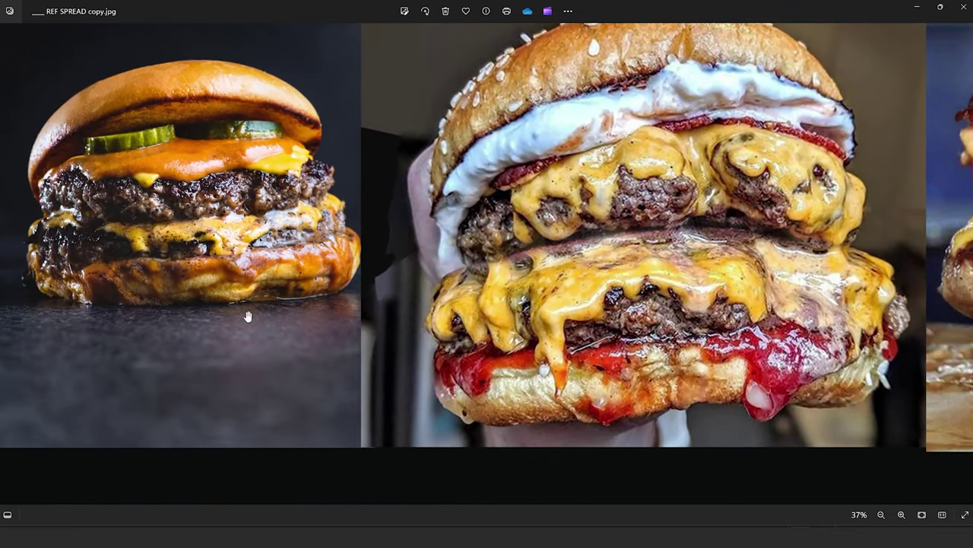
scroll(212, 242, down, 5)
scroll(358, 357, up, 2)
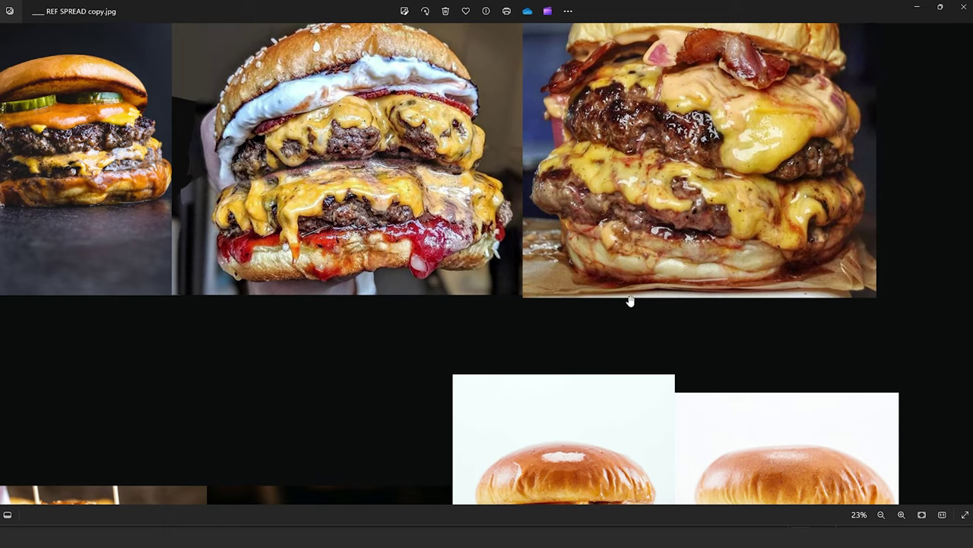
Step: Re-examine the dark grey background cheeseburger for bun wrinkles and rough patty edges
drag(231, 359, 283, 34)
drag(195, 340, 248, 39)
scroll(210, 130, up, 4)
drag(190, 362, 417, 203)
scroll(147, 274, up, 2)
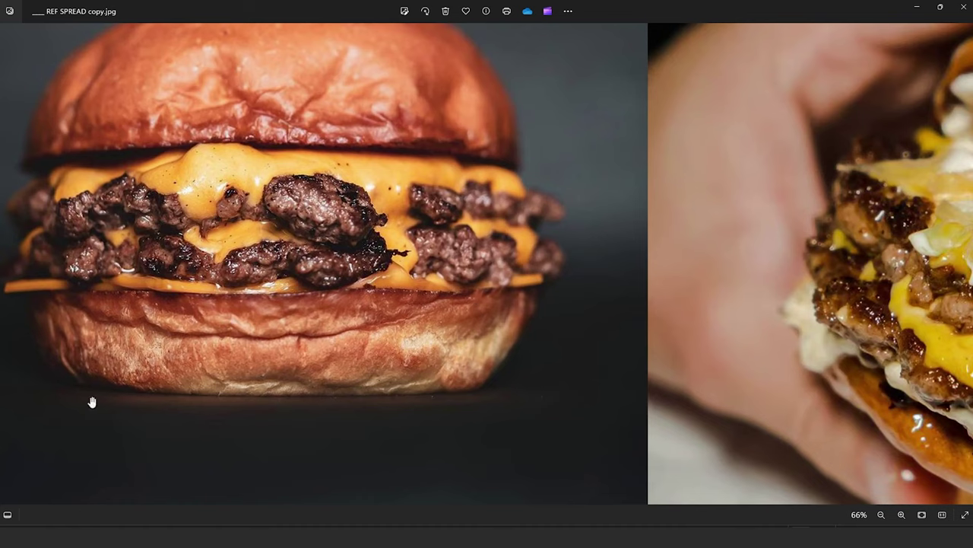
scroll(438, 329, down, 3)
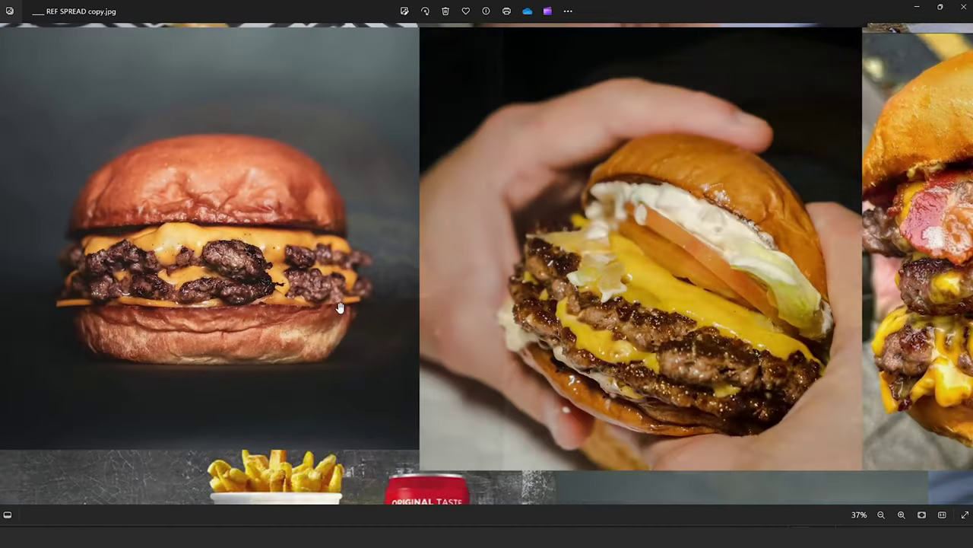
Step: Examine the pickle-topped double cheeseburger beside the sesame bun burger up close for patty and bun edge detail
scroll(356, 306, down, 1)
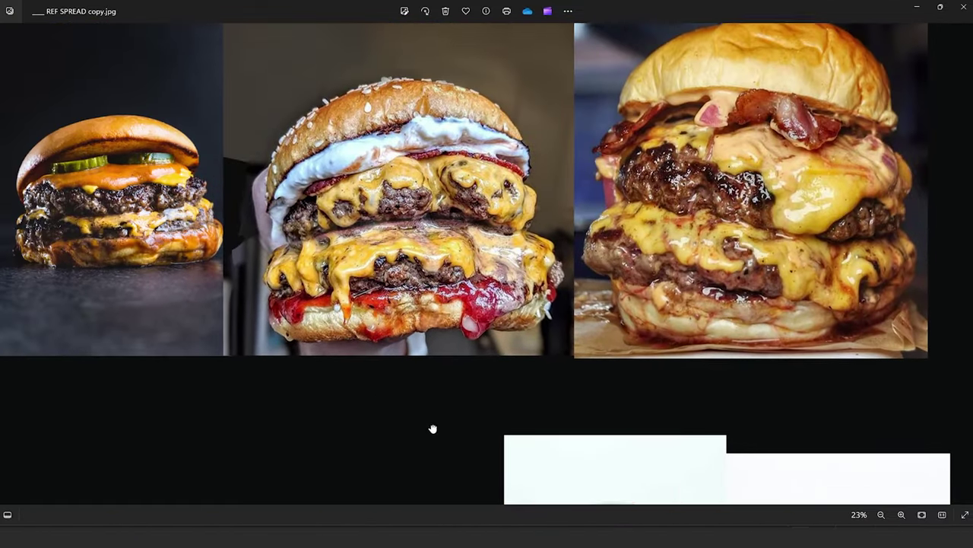
scroll(433, 429, up, 3)
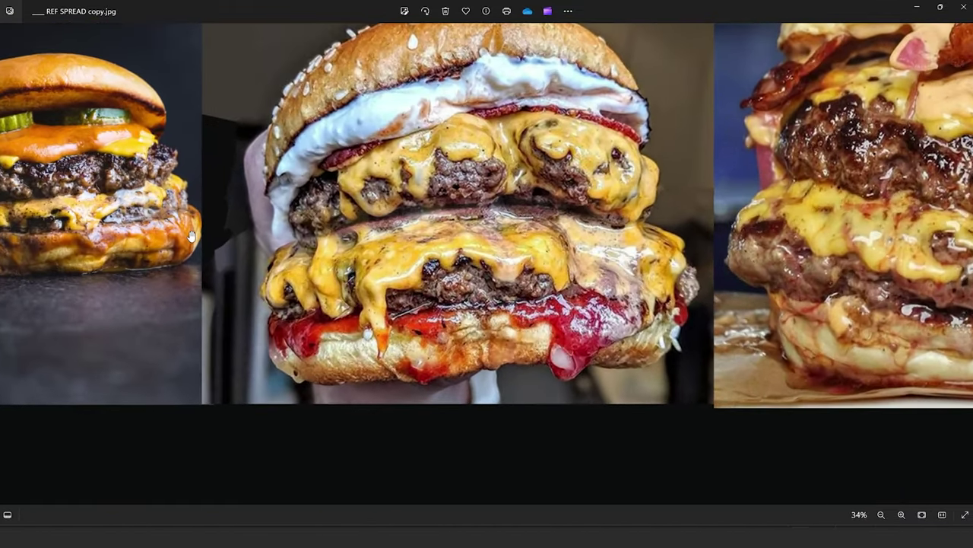
scroll(281, 266, up, 4)
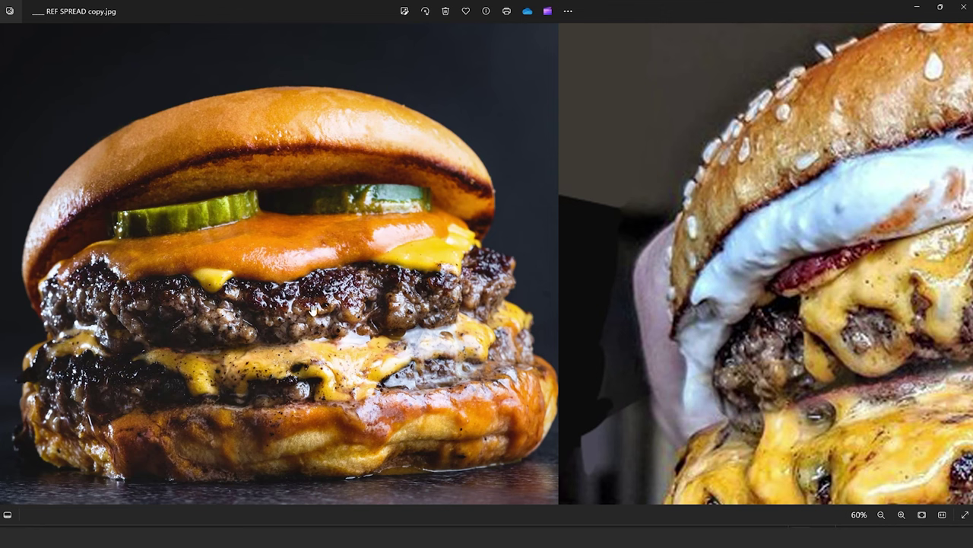
scroll(312, 310, down, 5)
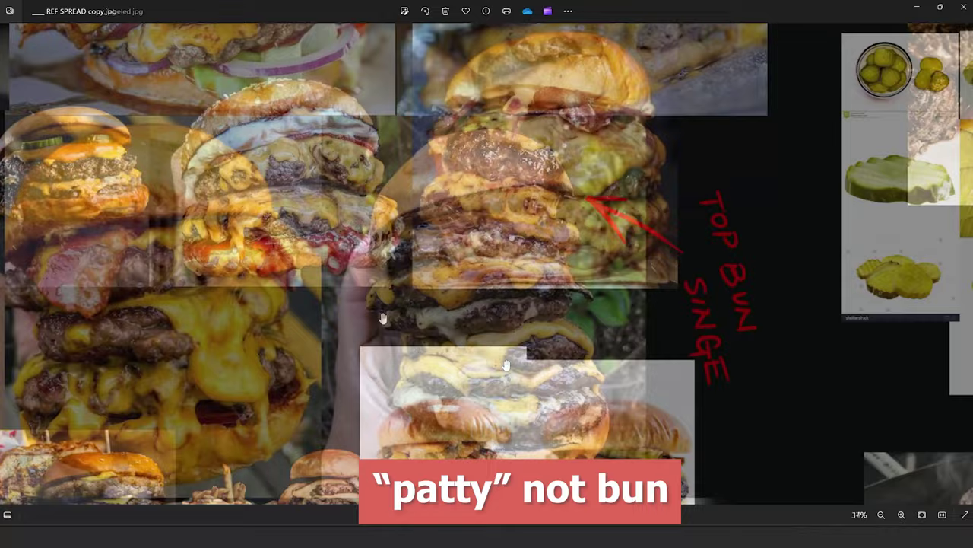
Step: Review the notes on top bun singe, two cheese slices and back bun detail in REF SPREAD copy_labeled.jpg
scroll(535, 209, up, 3)
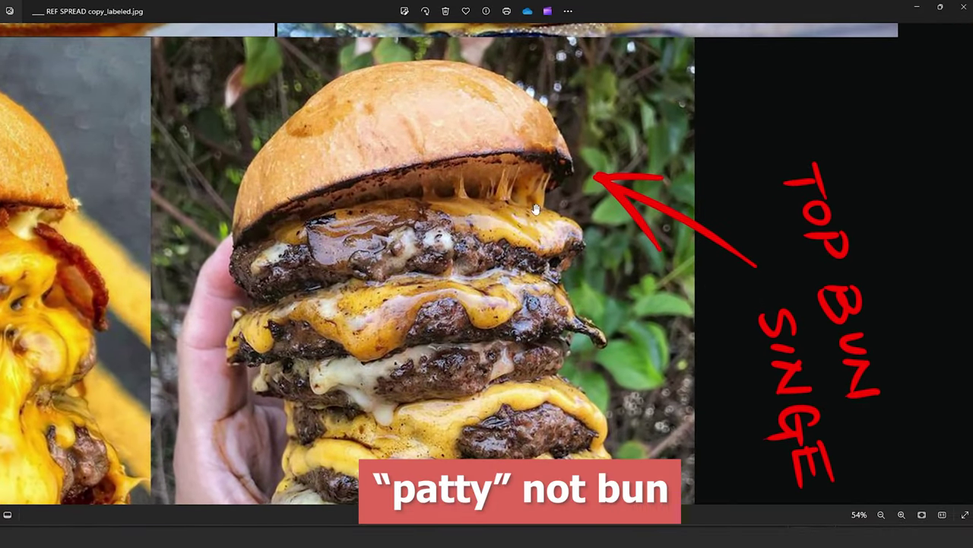
scroll(613, 404, down, 4)
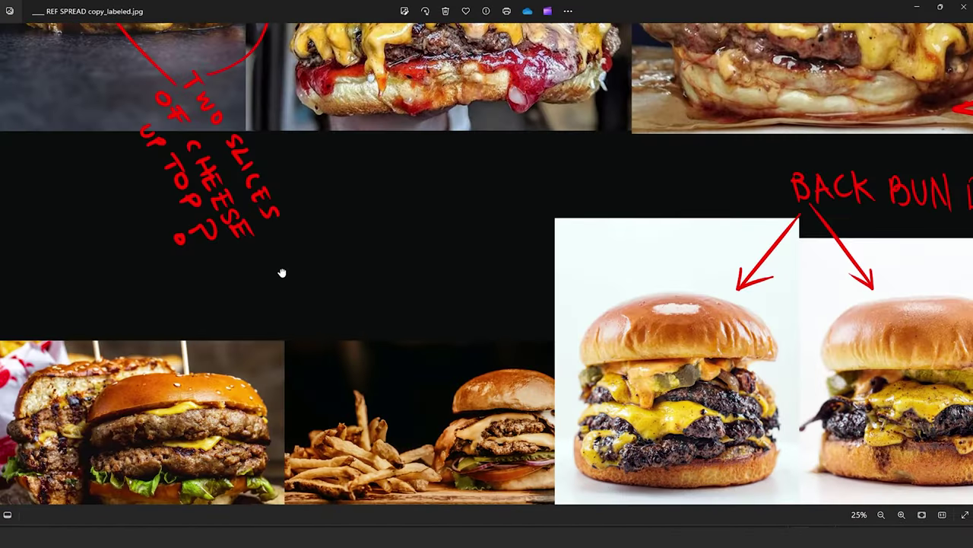
scroll(282, 272, up, 4)
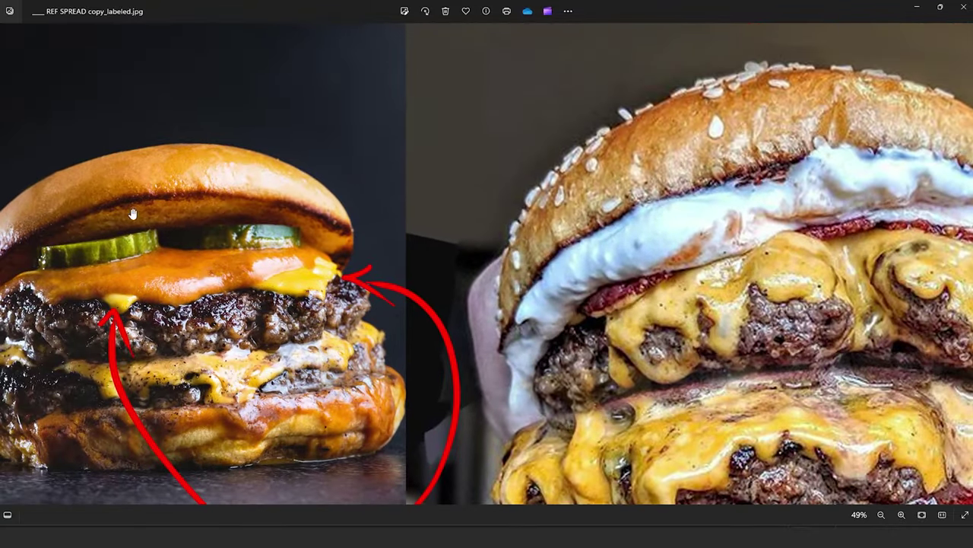
scroll(406, 267, down, 4)
drag(543, 332, 345, 111)
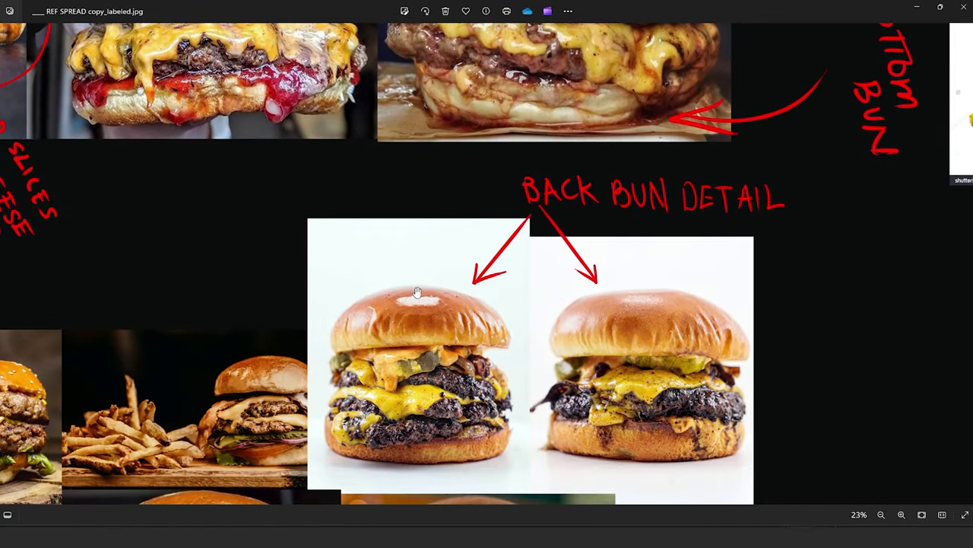
Step: Inspect the tall burger marked "Top bun singe" up close for the charred rim of its top bun
drag(524, 494, 428, 226)
drag(608, 498, 454, 221)
scroll(457, 240, up, 5)
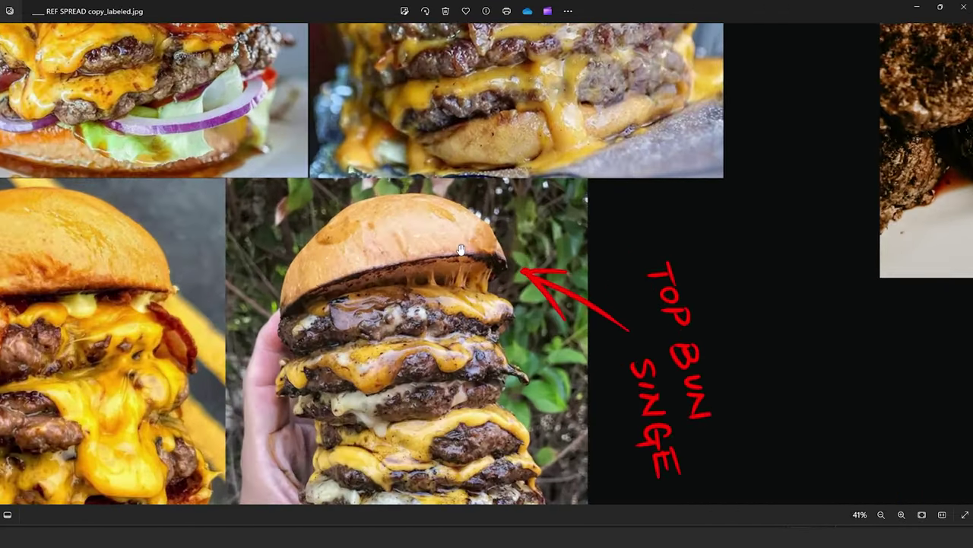
scroll(452, 301, up, 3)
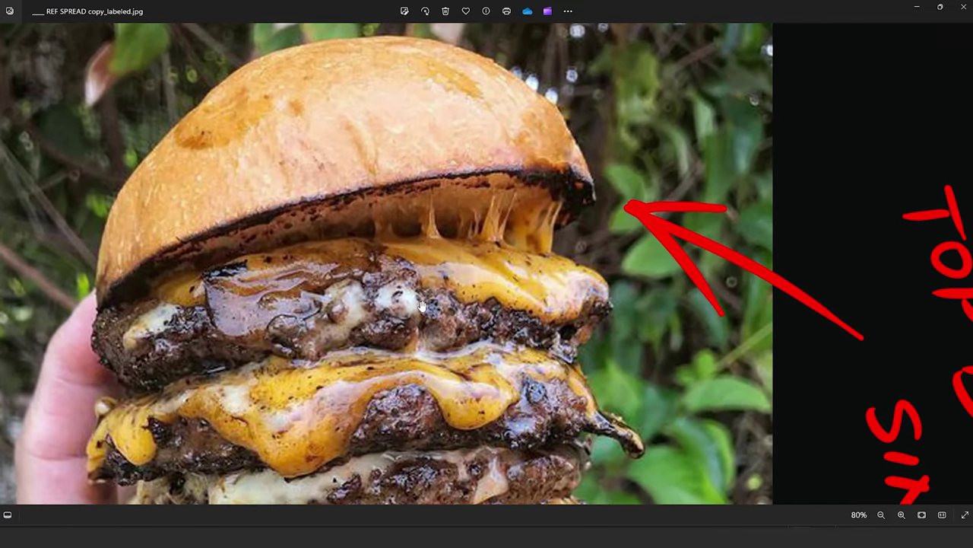
scroll(423, 305, down, 7)
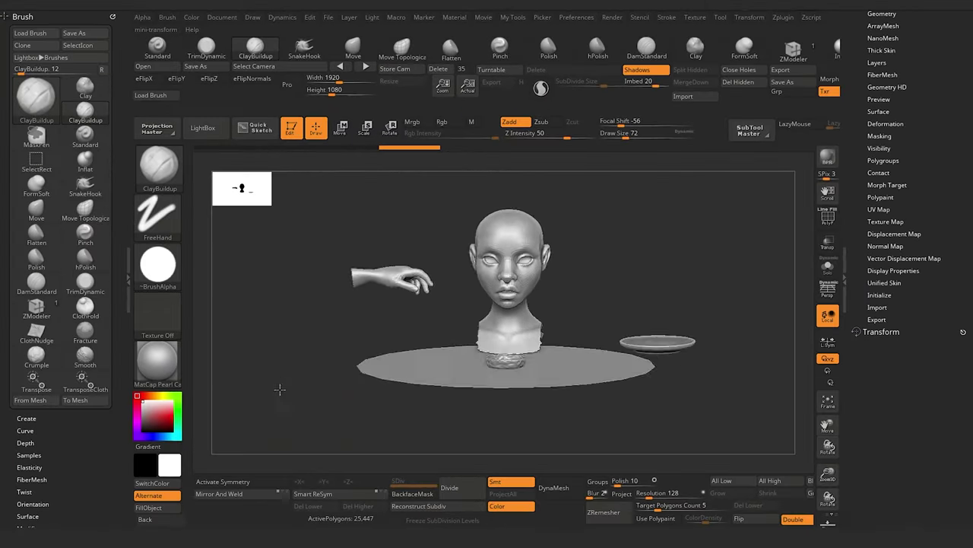
Step: Switch to ZBrush, display the scale markers' polyframe and auto-group them so each separate piece has its own polygroup
drag(280, 389, 278, 426)
click(828, 218)
drag(320, 304, 299, 294)
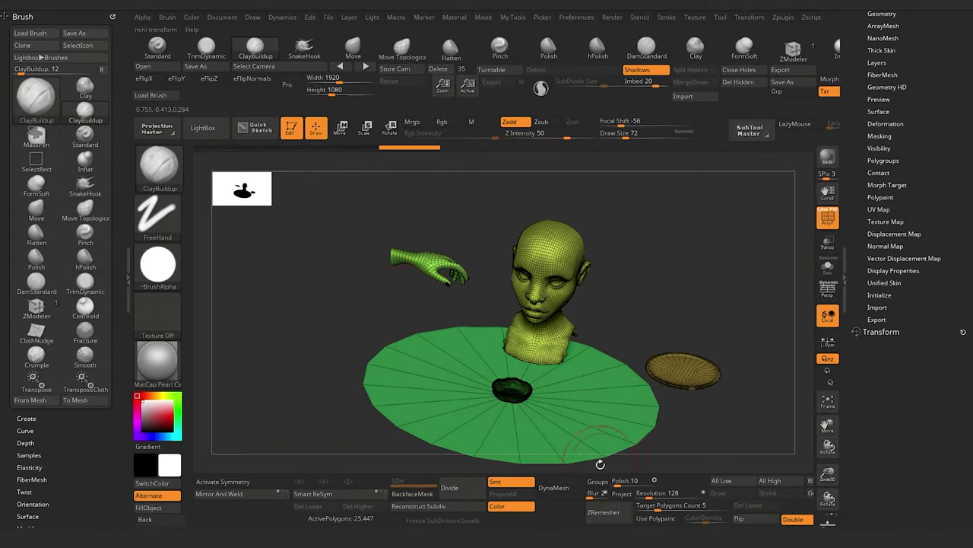
click(756, 531)
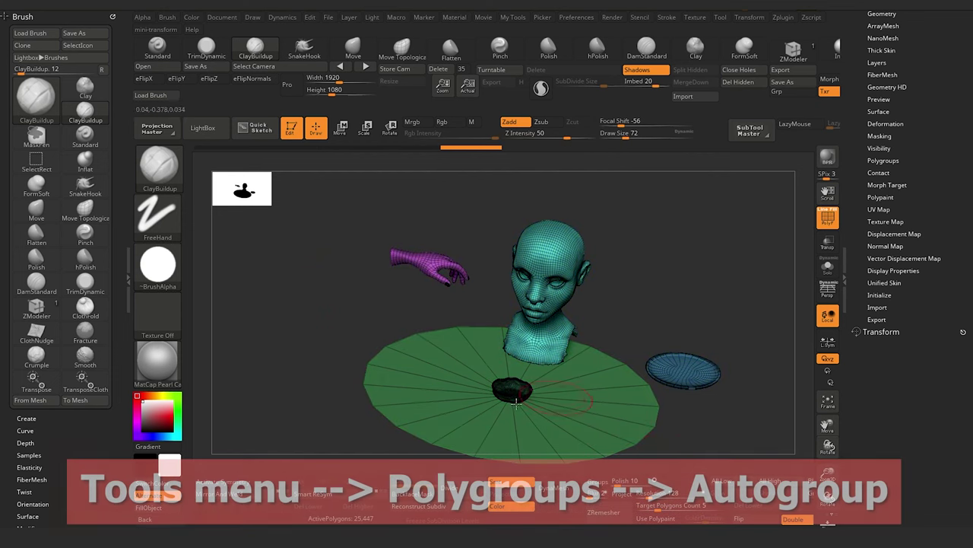
Step: Split the RWS_markers subtool into separate subtools by polygroup, accepting that the operation cannot be undone
scroll(856, 267, up, 5)
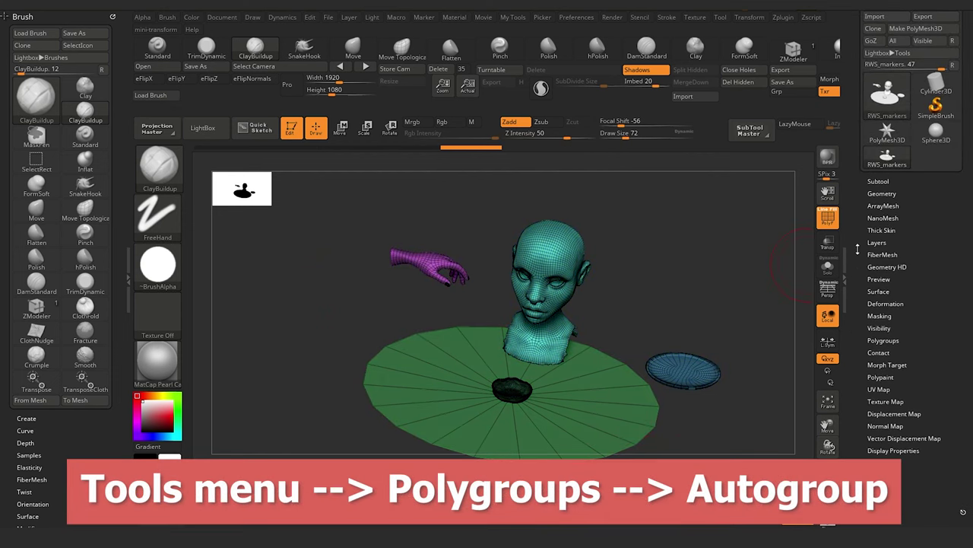
click(878, 181)
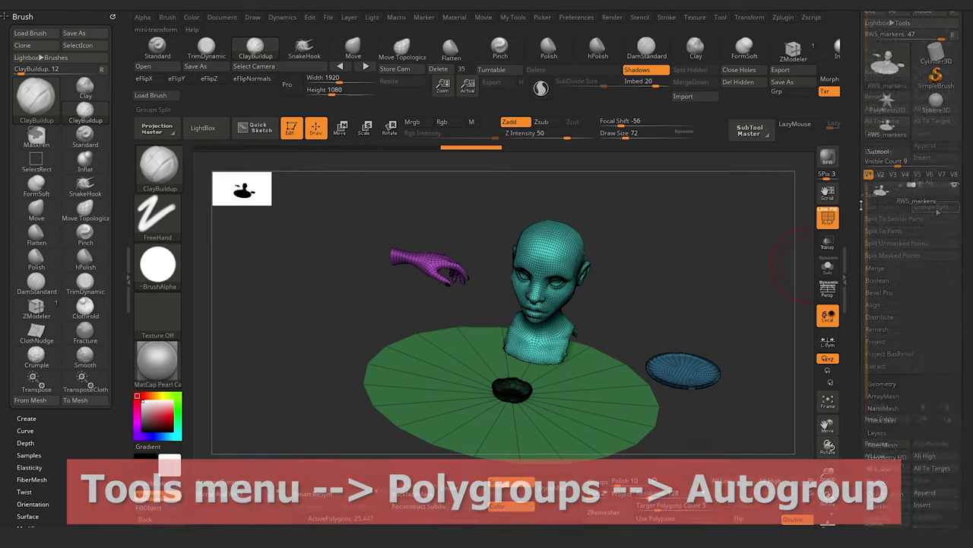
click(931, 206)
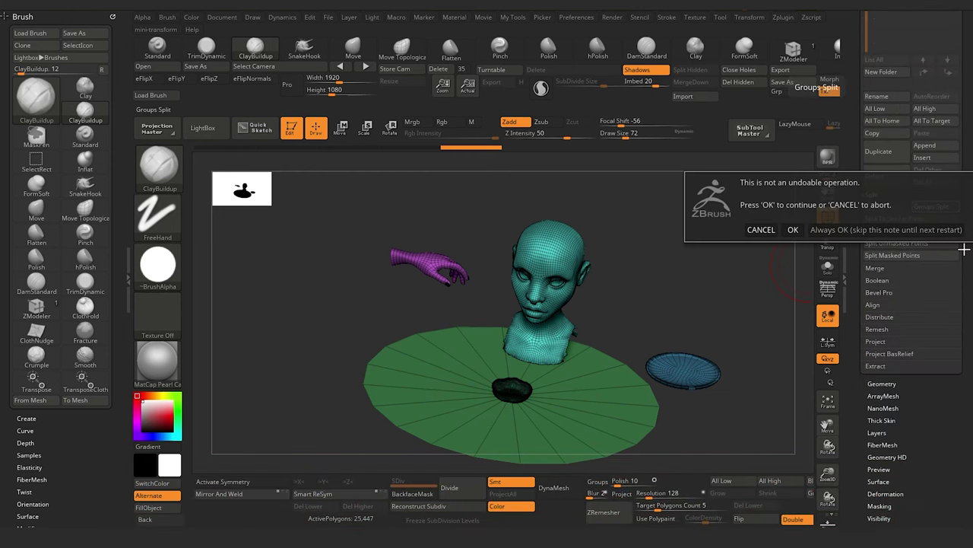
click(821, 230)
scroll(887, 299, up, 9)
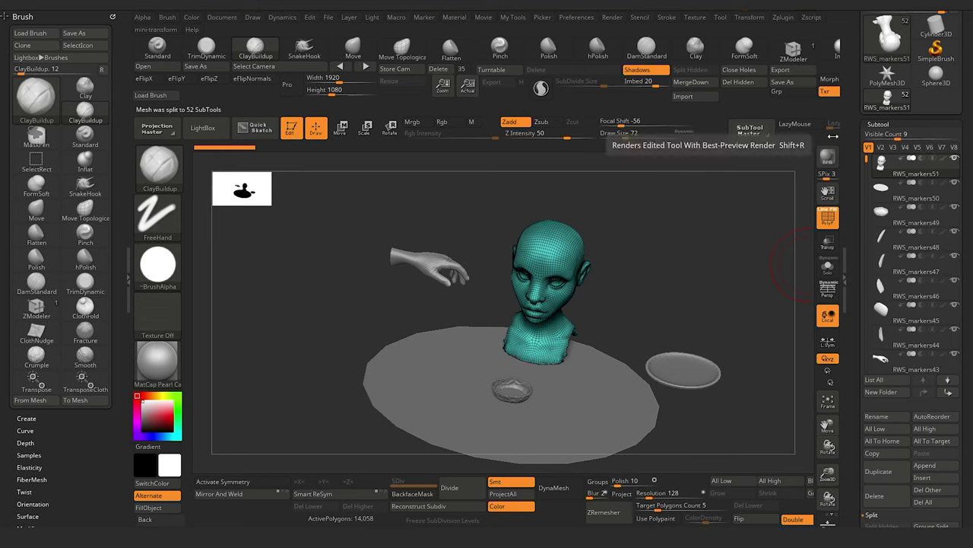
Step: Delete the small leftover RWS_markers subtools, keeping only the head, hand, round table, bowl and plate
click(884, 261)
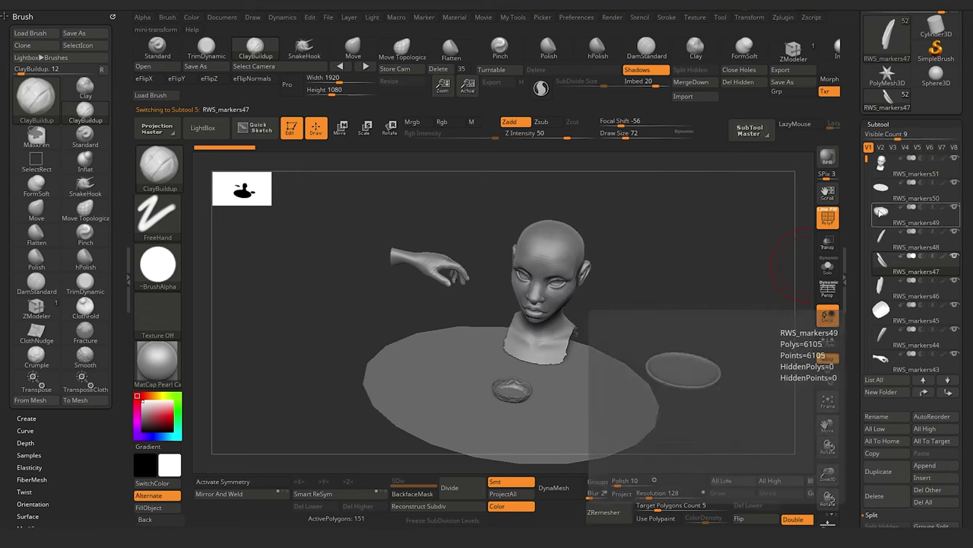
click(884, 214)
click(882, 241)
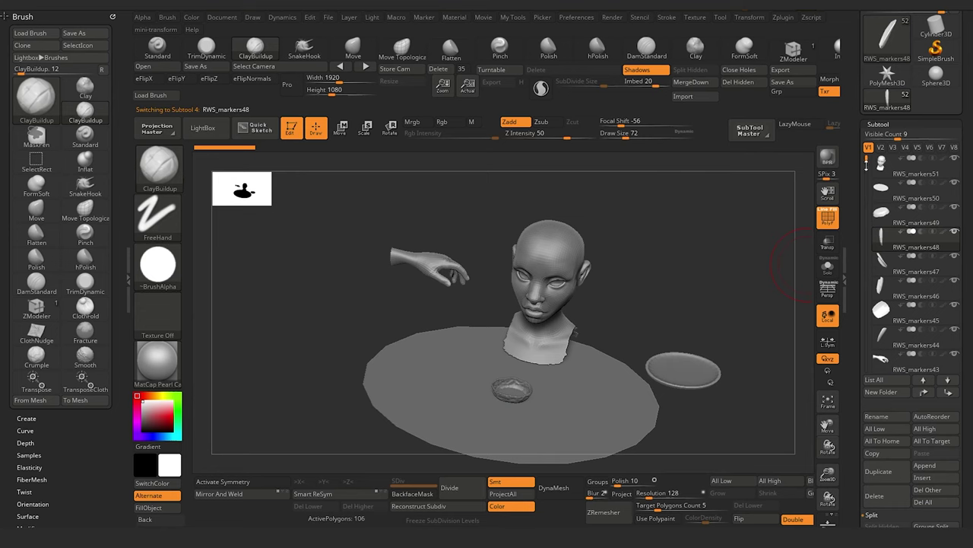
scroll(867, 163, down, 2)
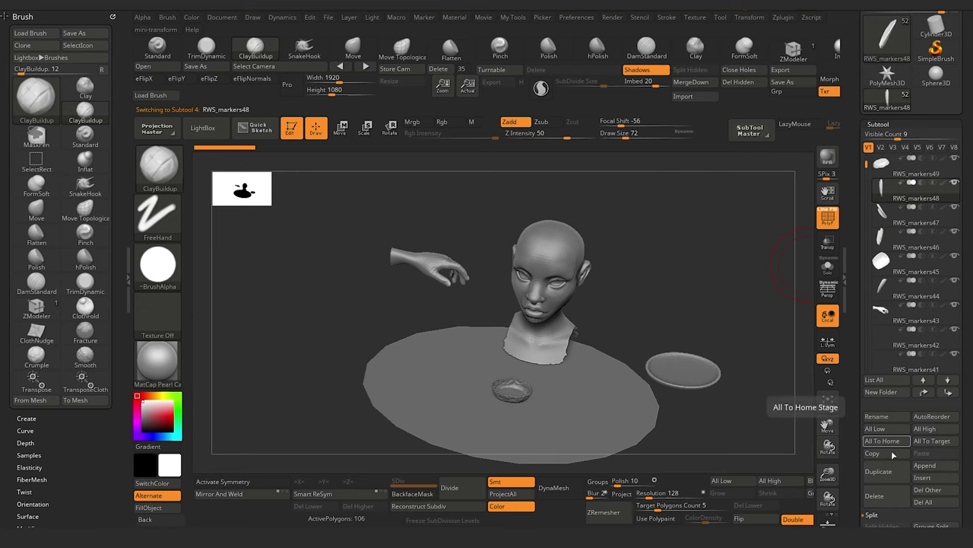
click(885, 501)
click(885, 500)
click(886, 500)
click(885, 501)
click(885, 500)
click(885, 215)
click(882, 502)
click(882, 503)
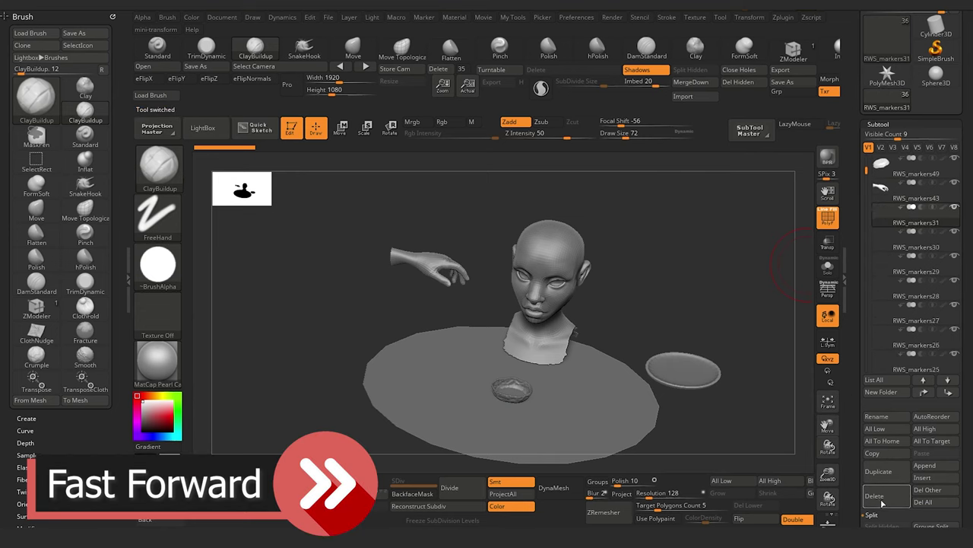
click(882, 495)
click(882, 495)
scroll(872, 234, up, 2)
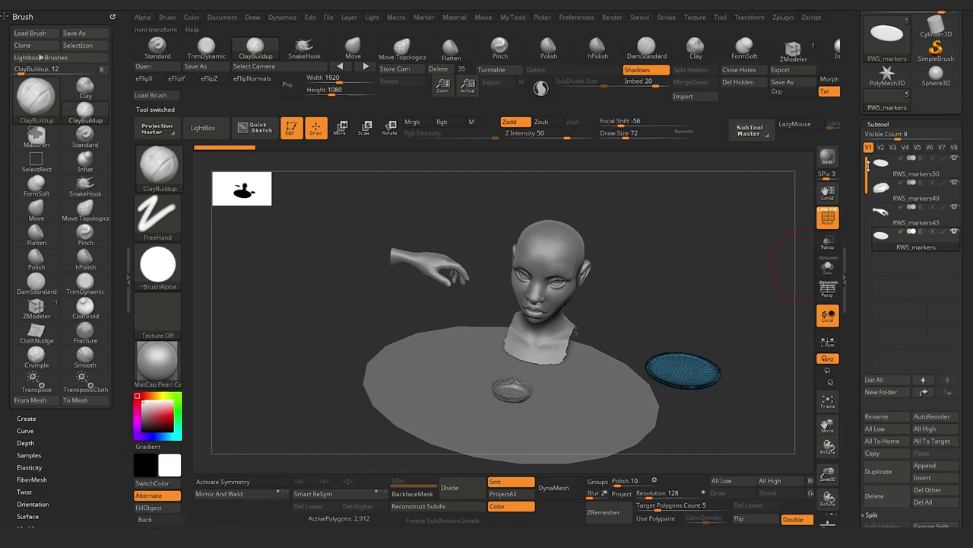
Step: Select the small bowl marker on the round table and append a Cylinder3D as a new subtool
click(908, 190)
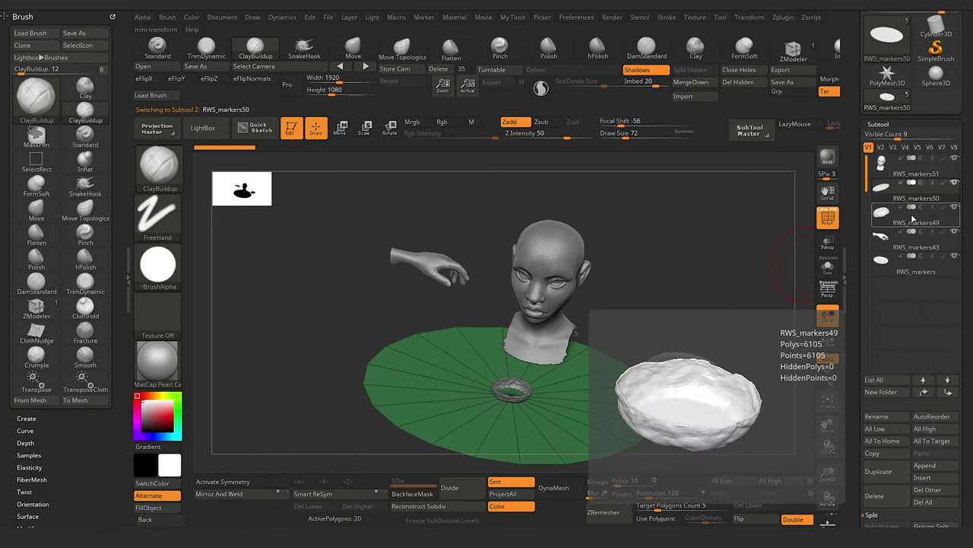
click(905, 263)
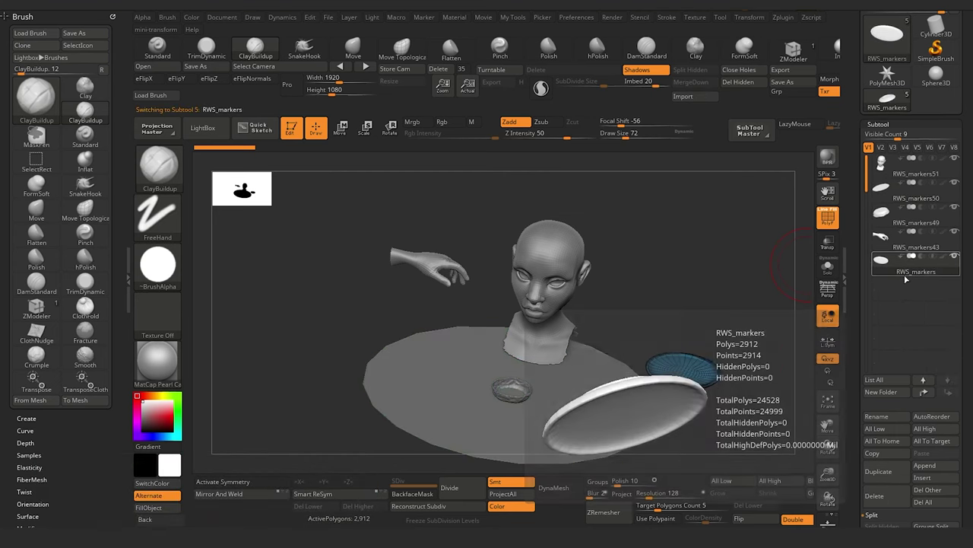
click(891, 221)
shift+drag(280, 353, 287, 324)
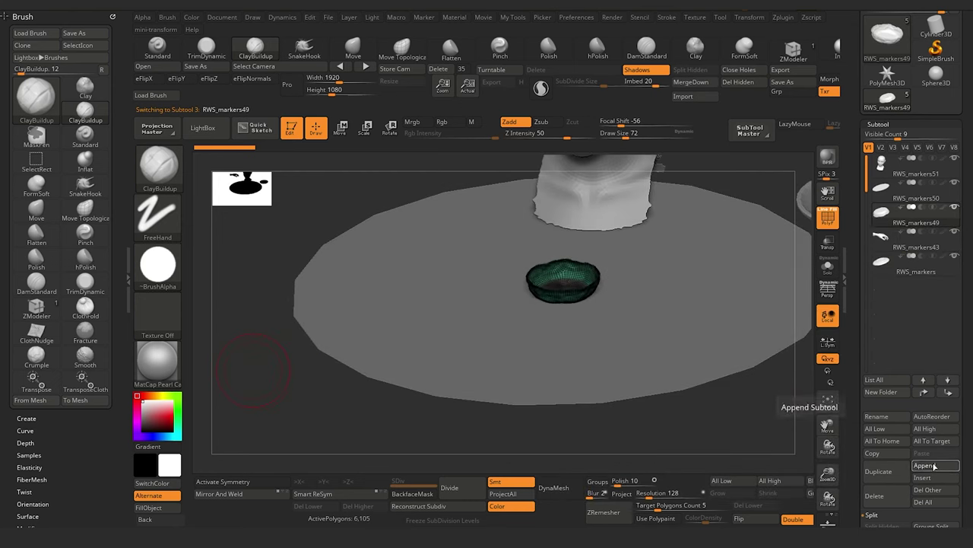
click(934, 466)
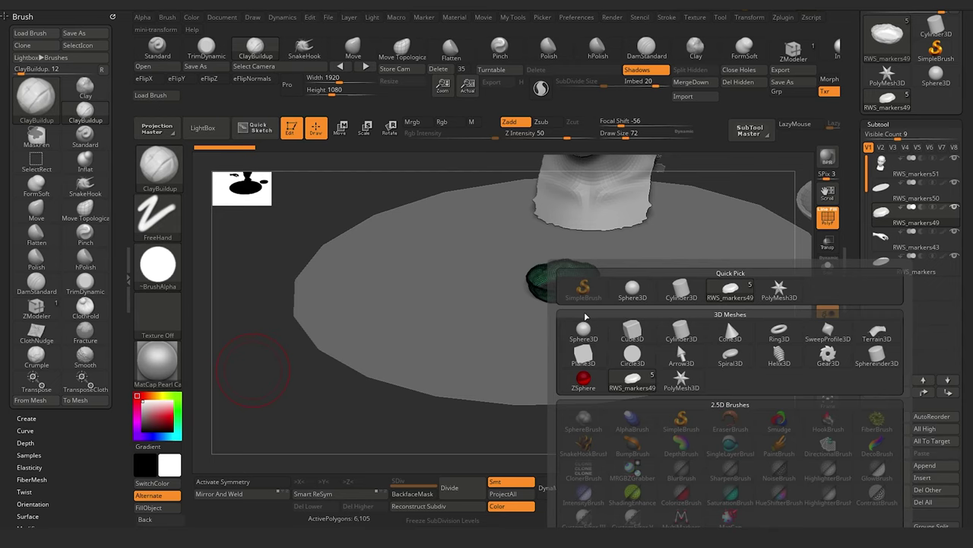
click(682, 330)
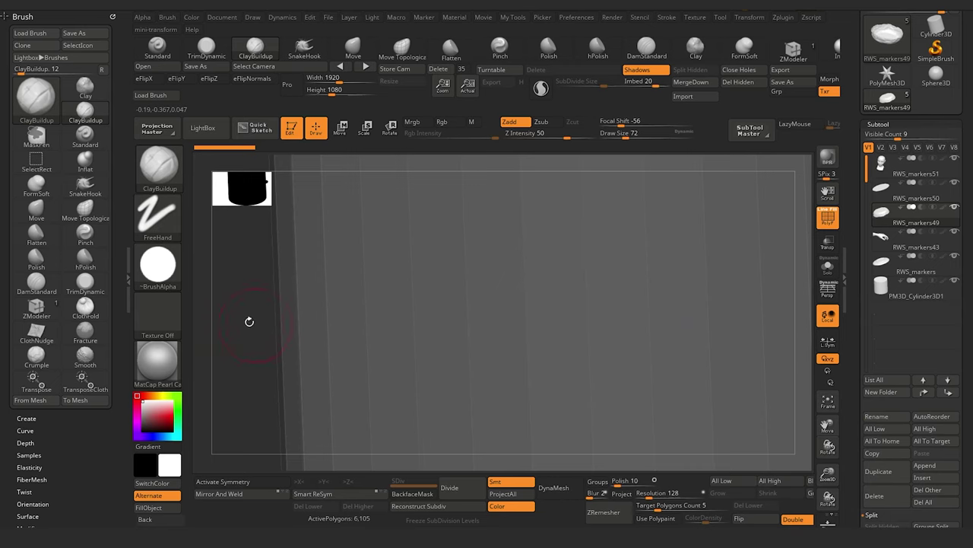
Step: Make the appended cylinder the active subtool, undo the trial scaling and change the transform brush from TransposeCloth to Transpose
alt+drag(249, 322, 182, 222)
shift+drag(262, 255, 403, 353)
drag(313, 240, 316, 263)
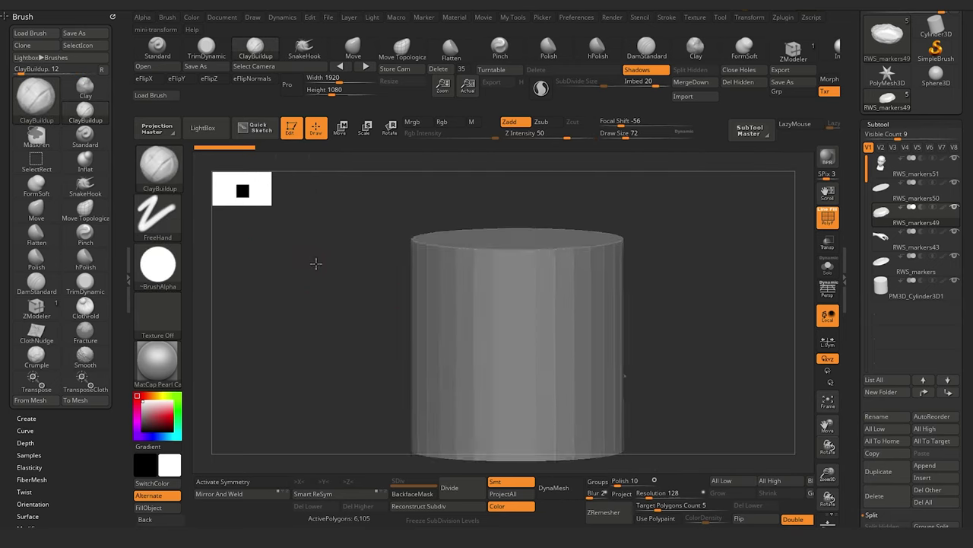
key(e)
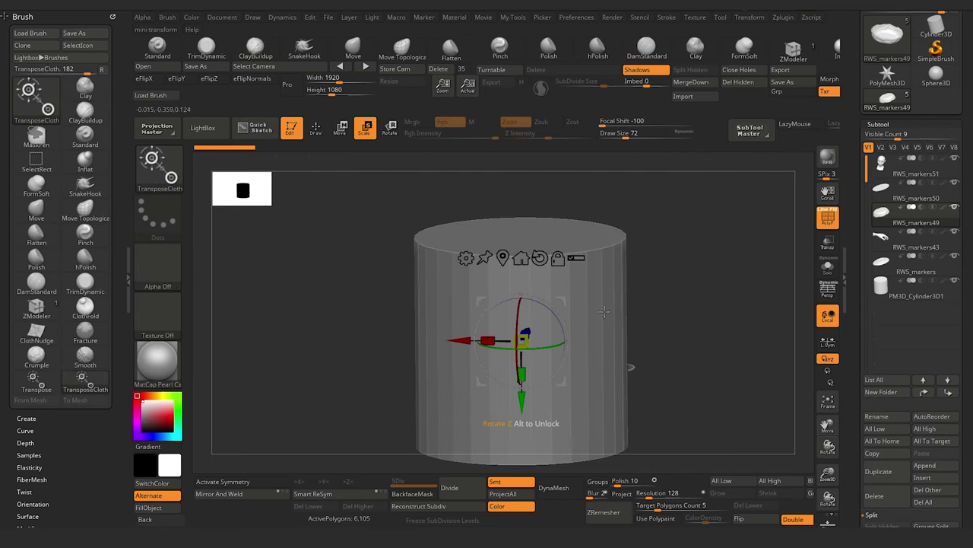
click(878, 296)
drag(522, 340, 512, 335)
key(ctrl+z)
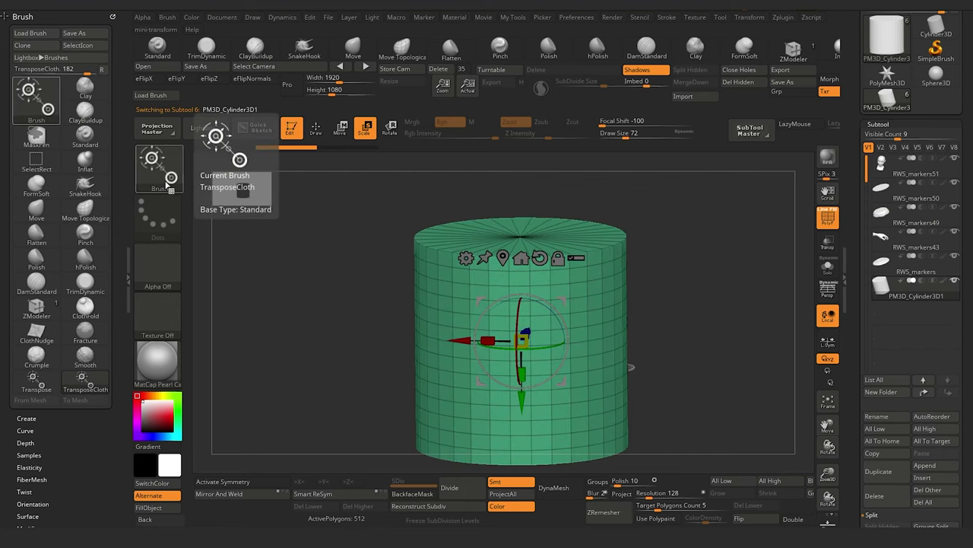
click(162, 173)
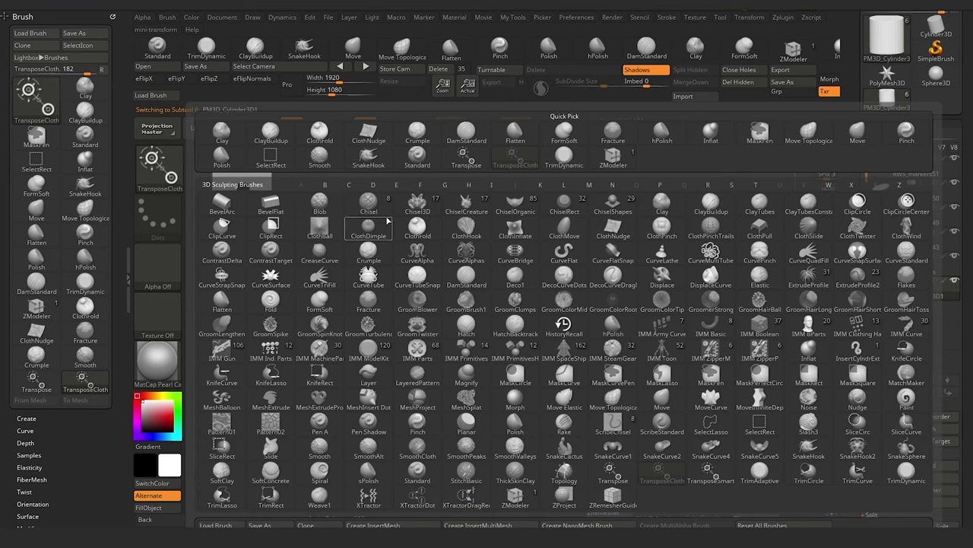
key(t)
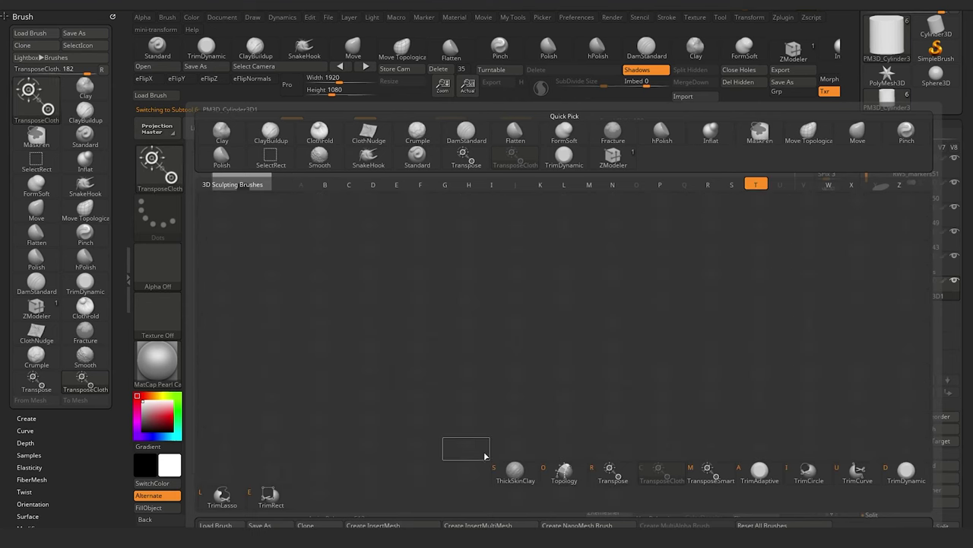
click(616, 471)
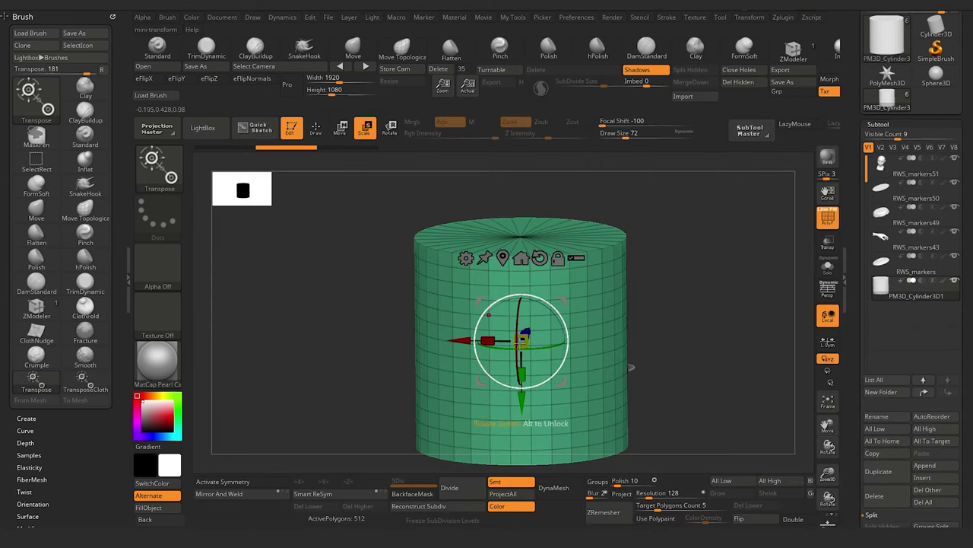
Step: Scale the cylinder down uniformly to less than the head's width and lower it toward the round table
drag(522, 341, 585, 428)
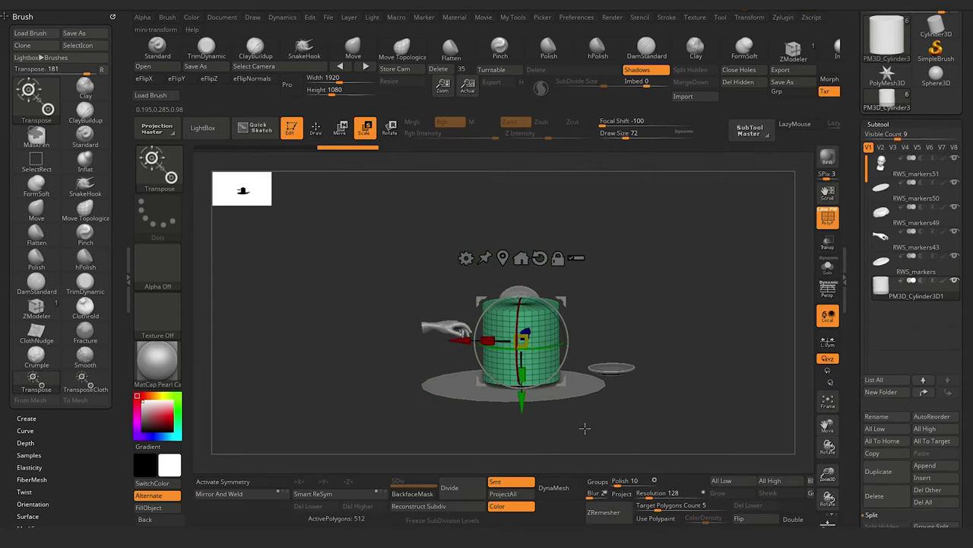
alt+drag(334, 308, 335, 373)
drag(522, 400, 522, 421)
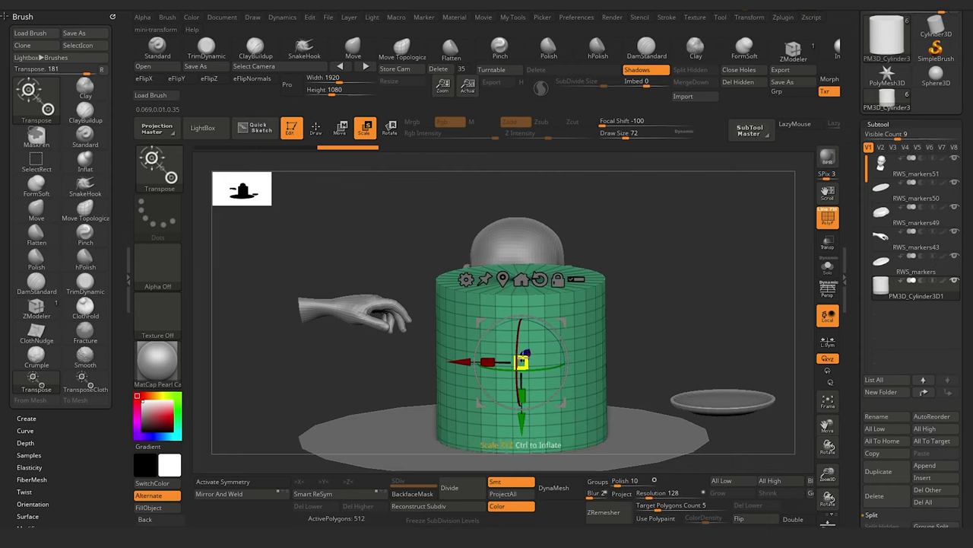
drag(522, 363, 572, 432)
drag(458, 362, 445, 362)
shift+drag(326, 371, 294, 330)
alt+drag(354, 389, 356, 293)
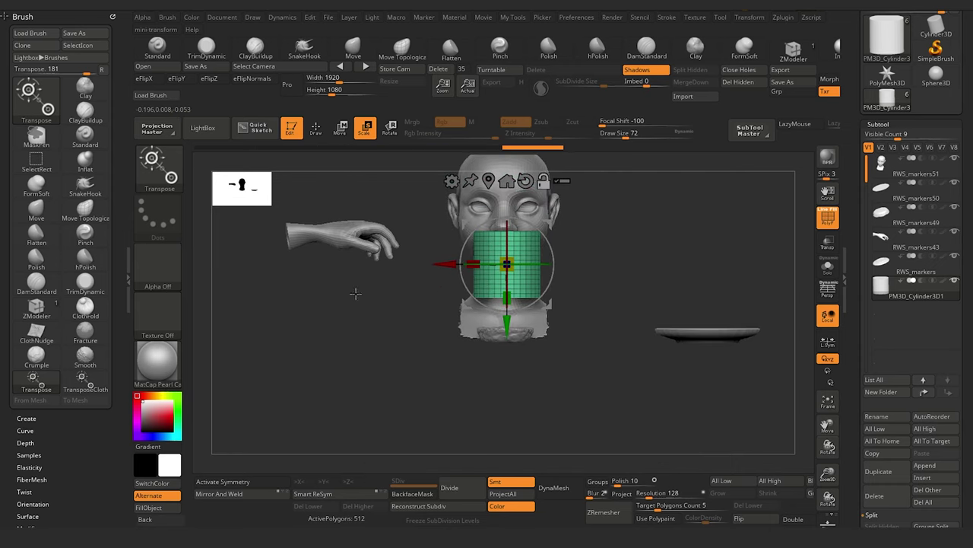
Step: Lower the cylinder onto the bowl marker and scale it into a flat disc of roughly the bowl's diameter
drag(507, 325, 507, 367)
alt+drag(373, 350, 374, 378)
alt+drag(373, 378, 376, 430)
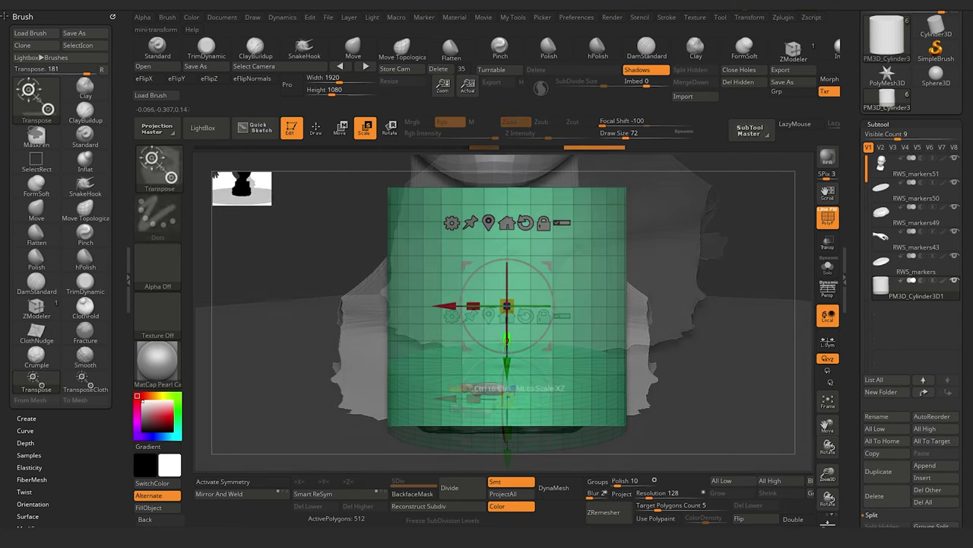
drag(292, 242, 330, 323)
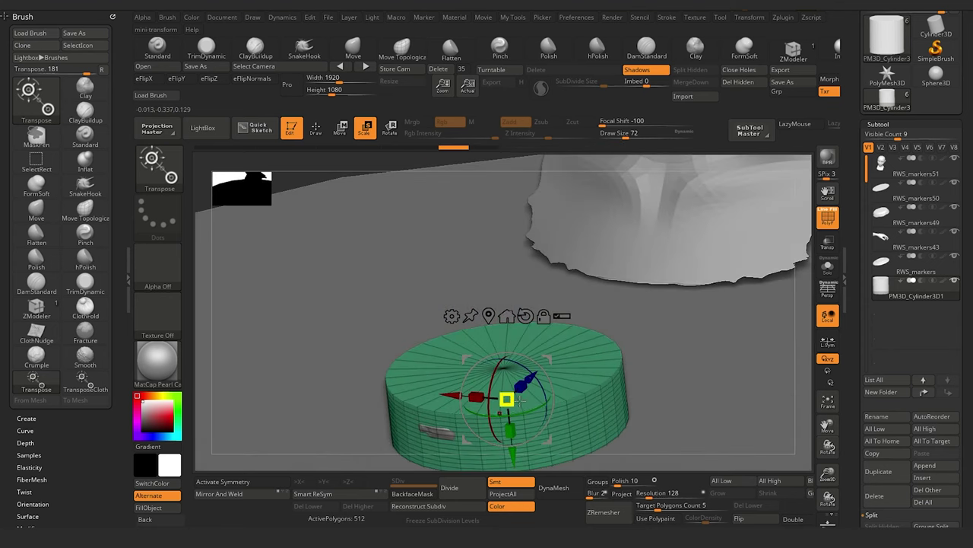
drag(507, 399, 515, 410)
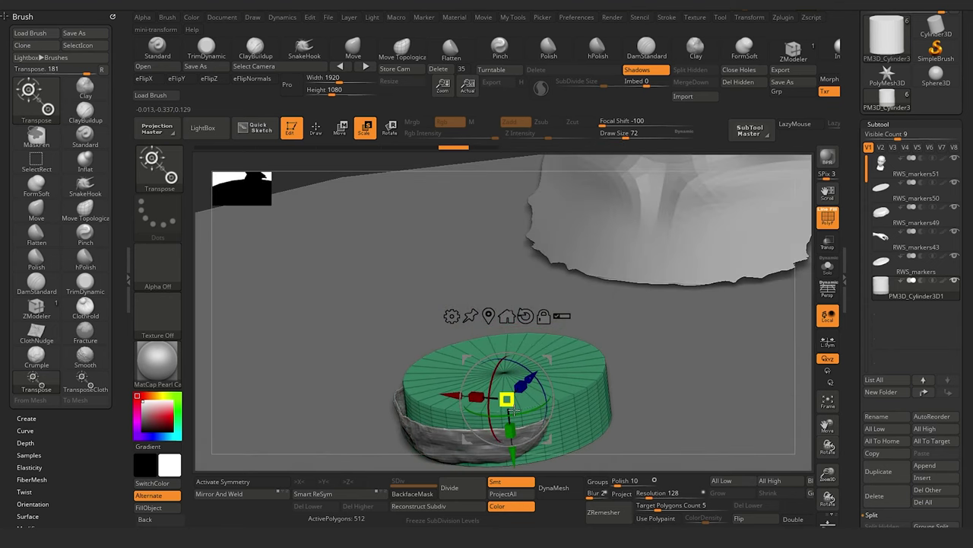
Step: Align the flat cylinder with the bowl marker along its depth and width
drag(197, 191, 205, 236)
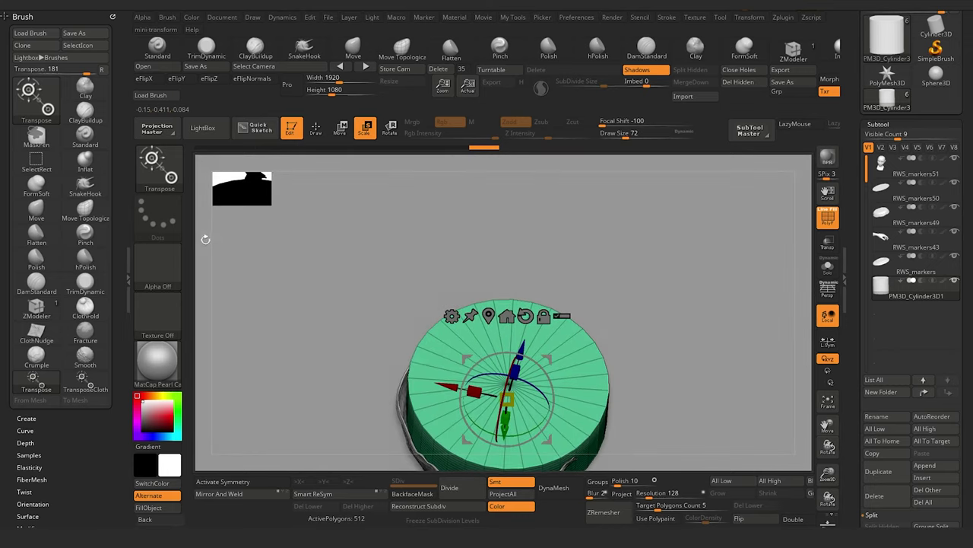
drag(522, 346, 518, 359)
drag(517, 359, 515, 365)
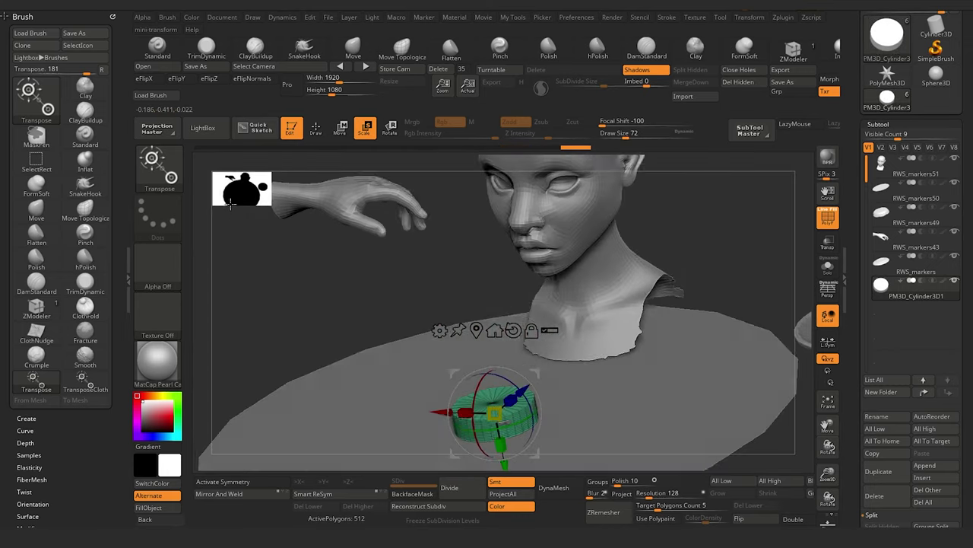
shift+drag(258, 295, 319, 324)
drag(545, 370, 543, 370)
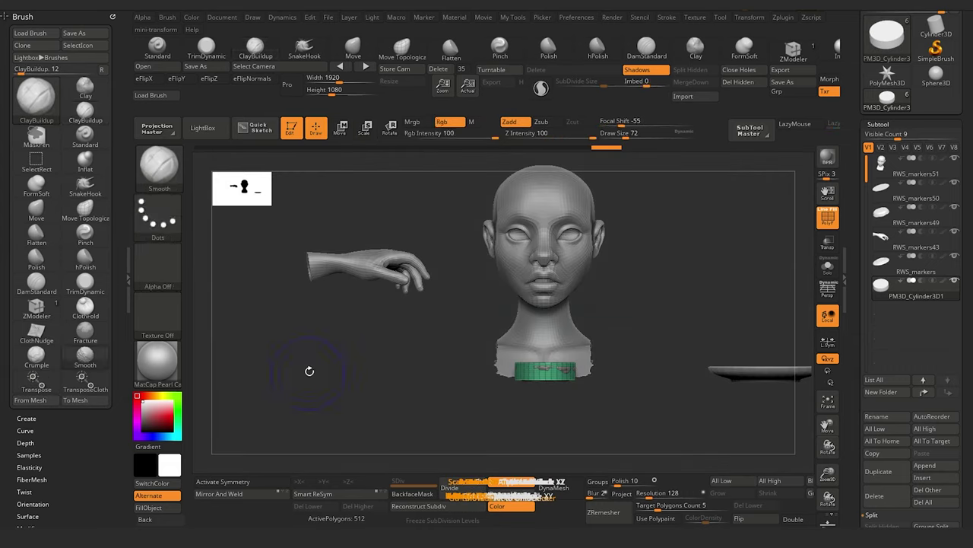
Step: Return to Draw mode, turn off the polyframe display and isolate the flat cylinder with Solo
alt+drag(310, 371, 367, 354)
click(829, 219)
drag(316, 248, 370, 272)
click(828, 266)
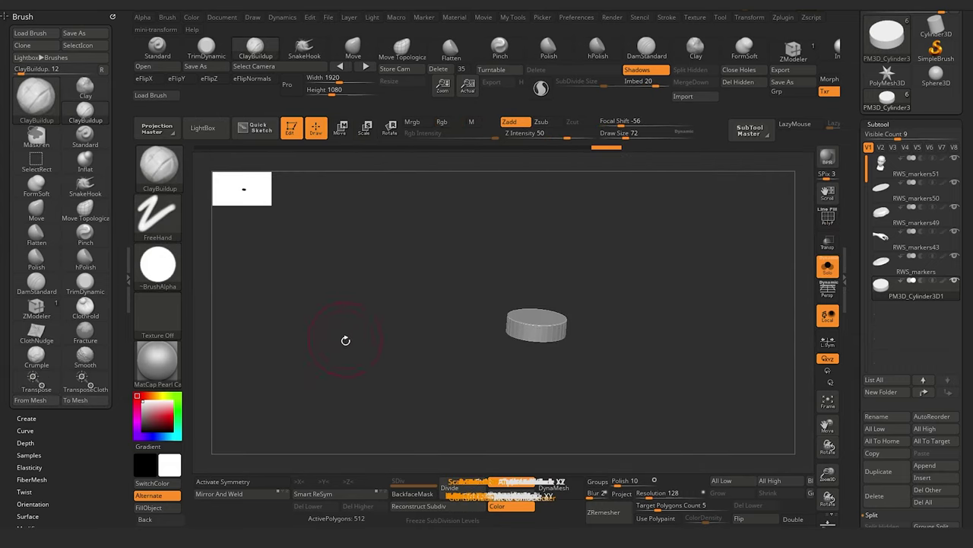
alt+drag(345, 340, 416, 419)
drag(337, 374, 358, 393)
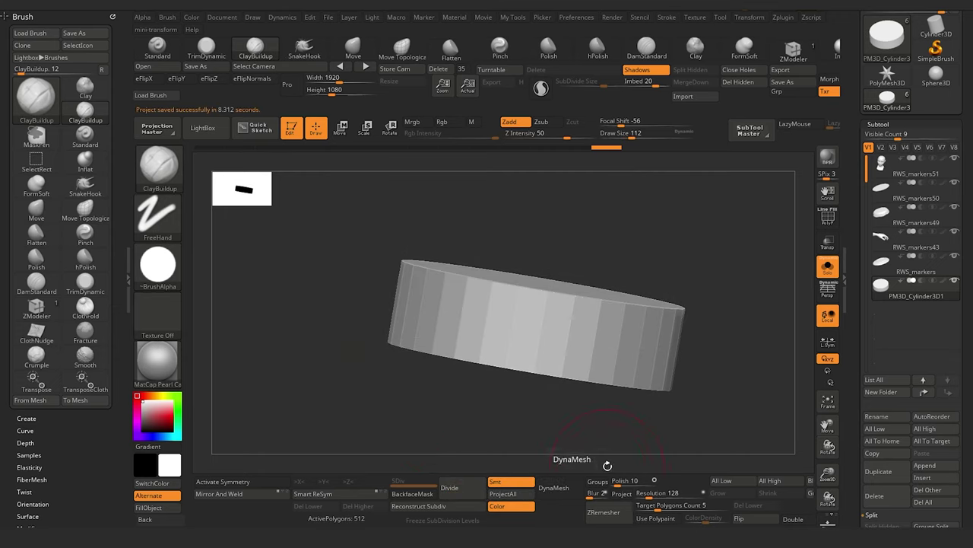
Step: Show the cylinder's Geometry settings with the DynaMesh options
drag(859, 456, 868, 389)
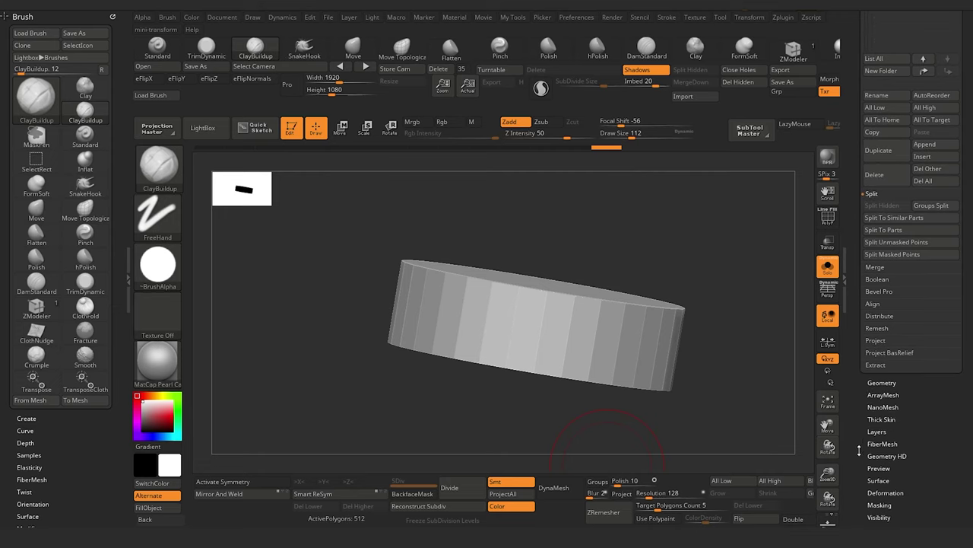
drag(919, 451, 856, 426)
click(876, 469)
drag(858, 183, 857, 202)
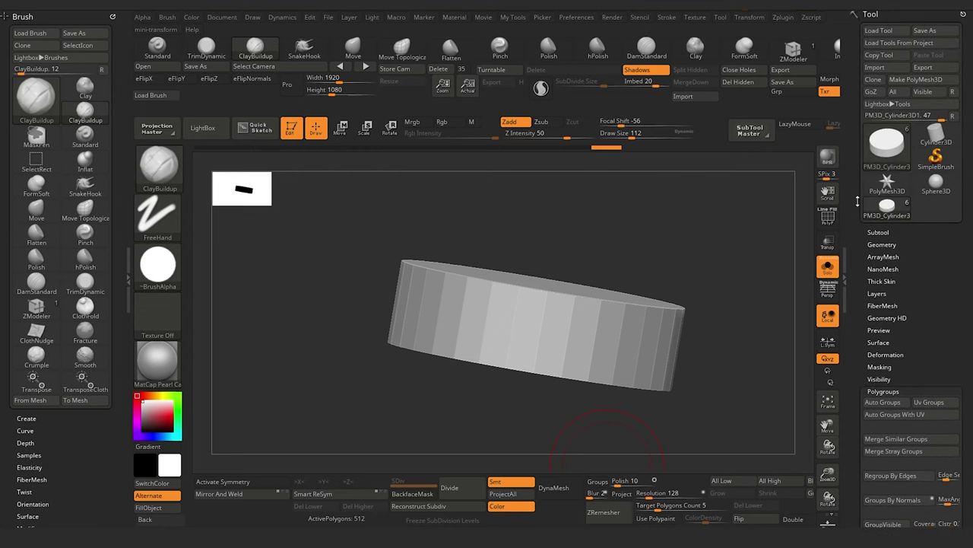
click(876, 243)
scroll(850, 307, down, 1)
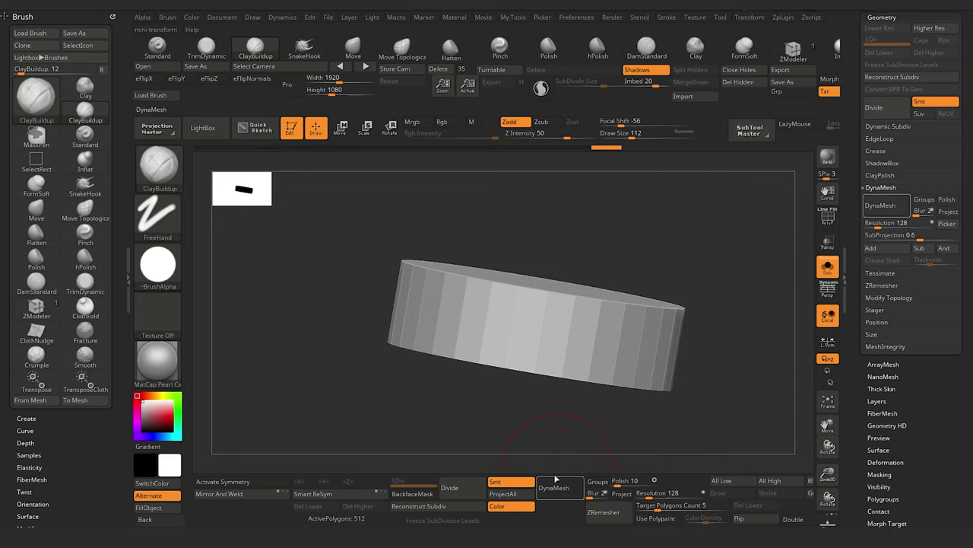
Step: Try DynaMesh on the flat cylinder at resolutions 400 and 128, undoing each attempt
text(400)
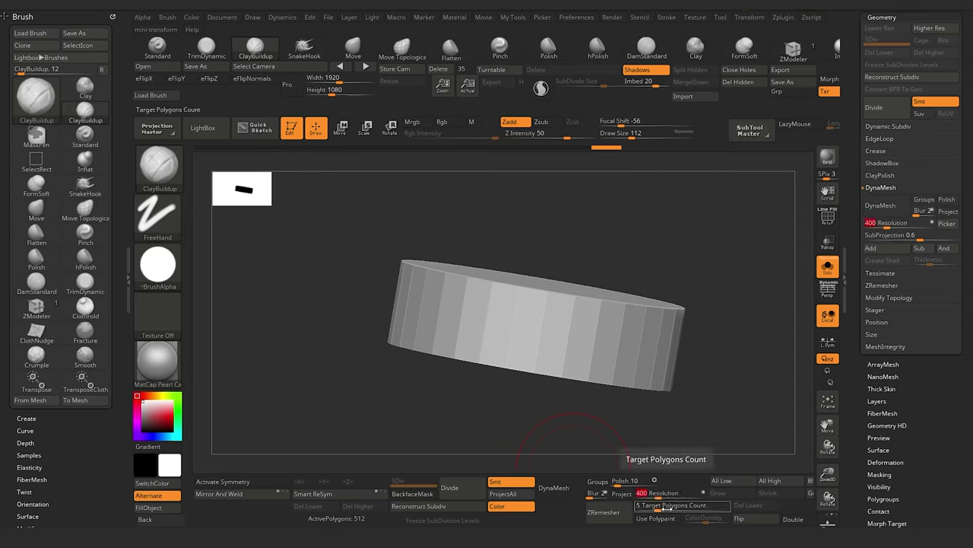
click(565, 489)
key(ctrl+z)
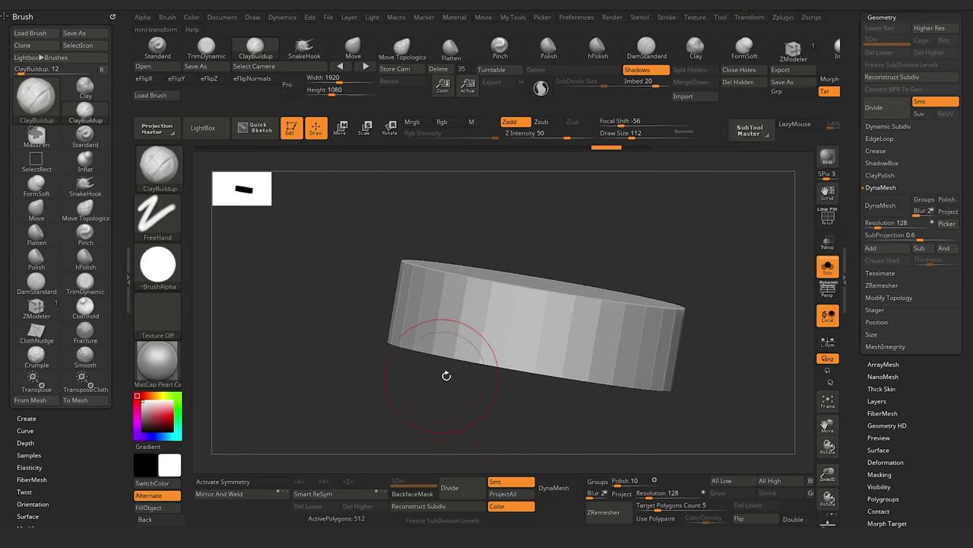
click(557, 483)
key(ctrl+z)
Step: Set the DynaMesh resolution to 240, remesh the flat cylinder and check its surface from several angles
text(240)
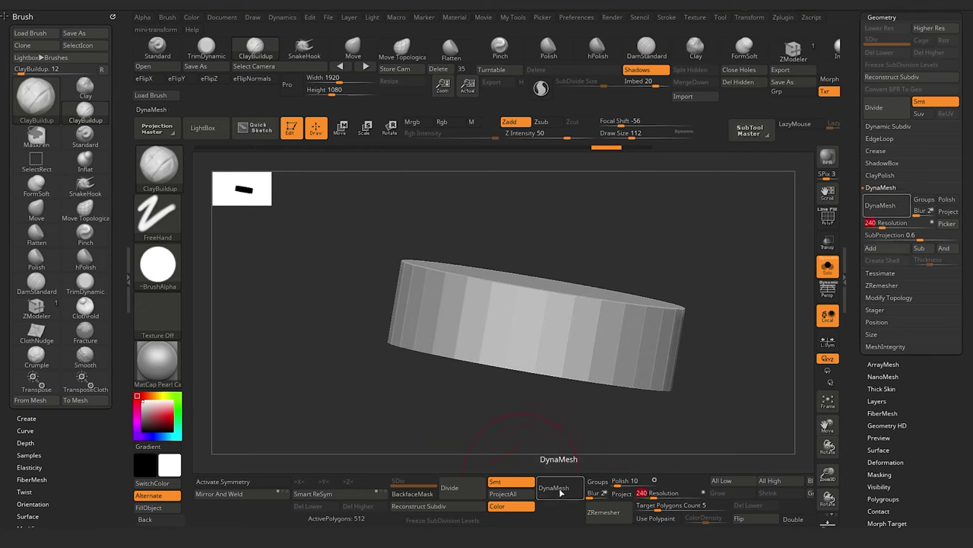
click(557, 489)
drag(323, 373, 428, 369)
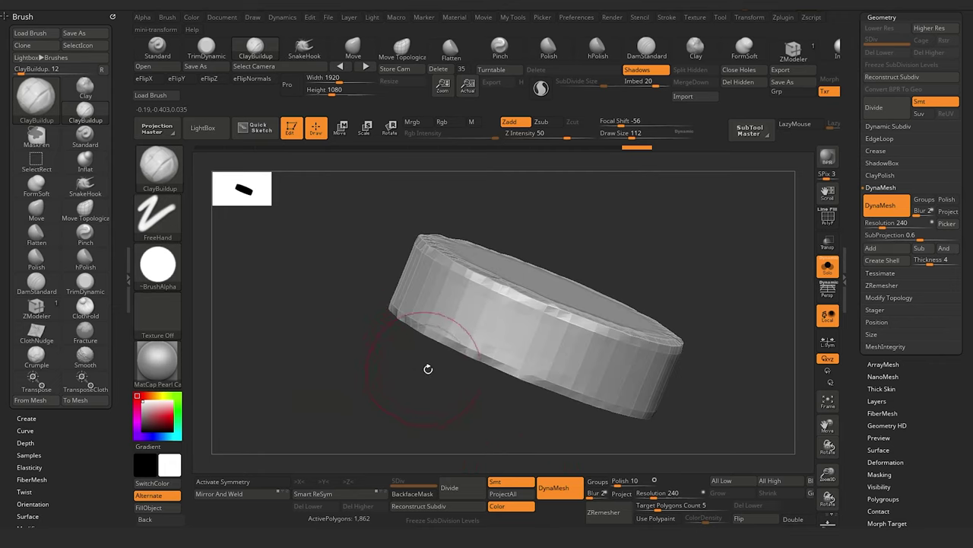
drag(345, 311, 268, 235)
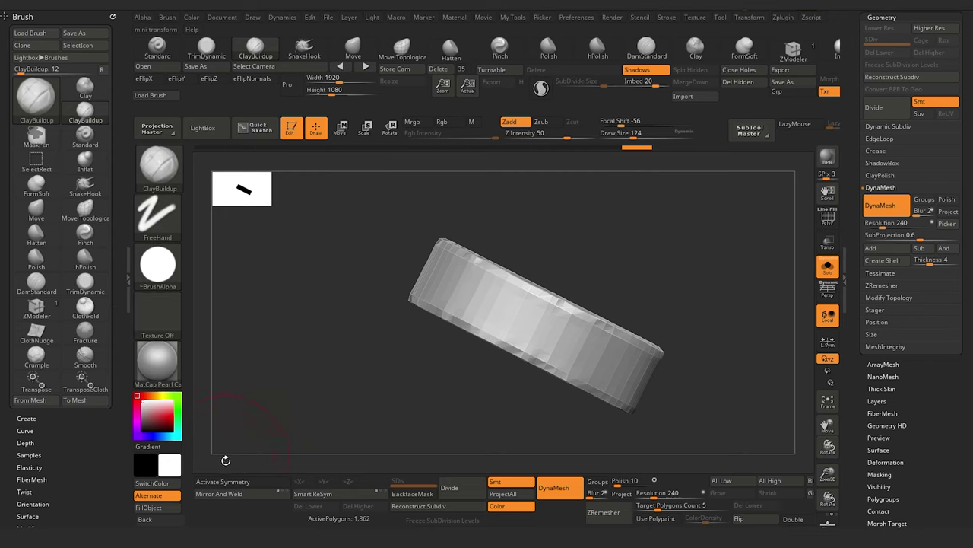
Step: Undo the last DynaMesh, set the resolution to 760 and remesh the flat cylinder
key(ctrl+z)
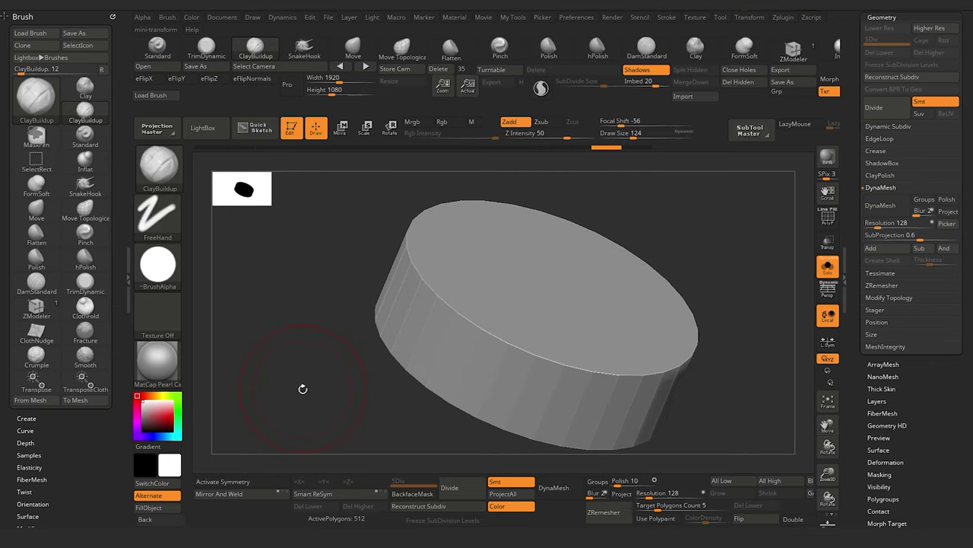
click(658, 493)
text(600)
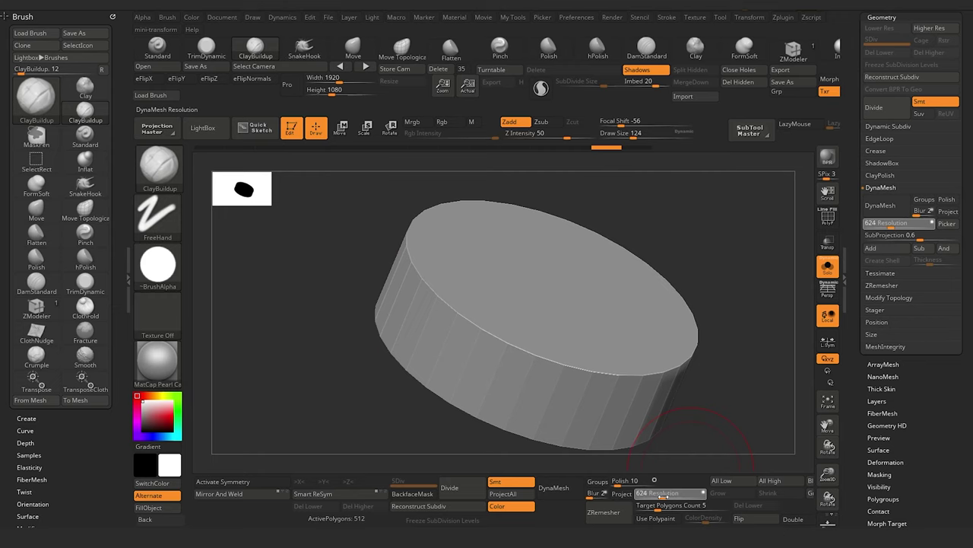
drag(663, 495, 667, 496)
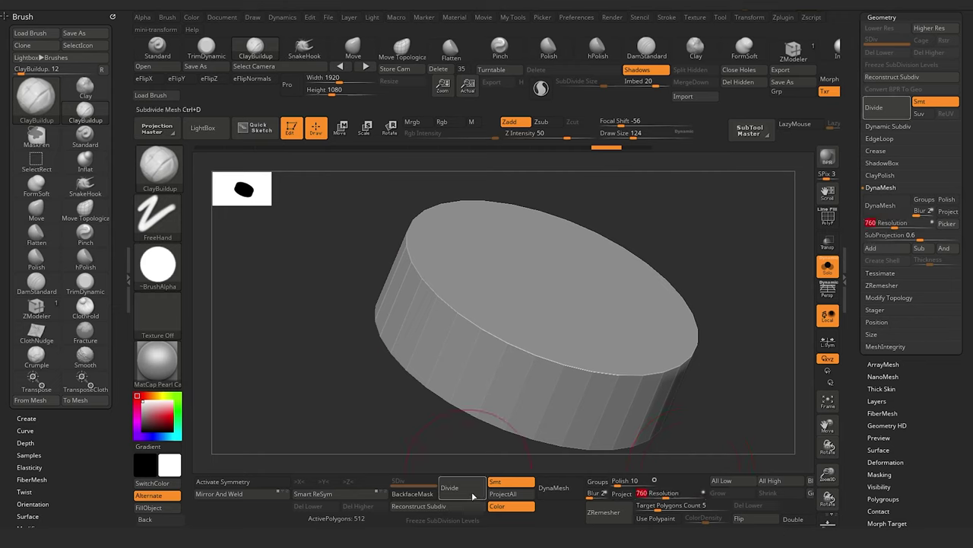
click(555, 488)
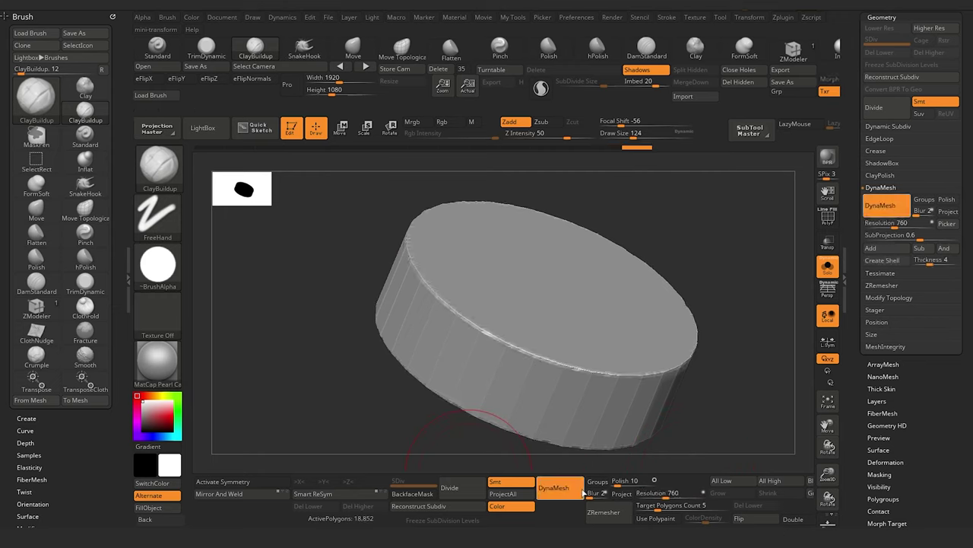
drag(317, 375, 270, 336)
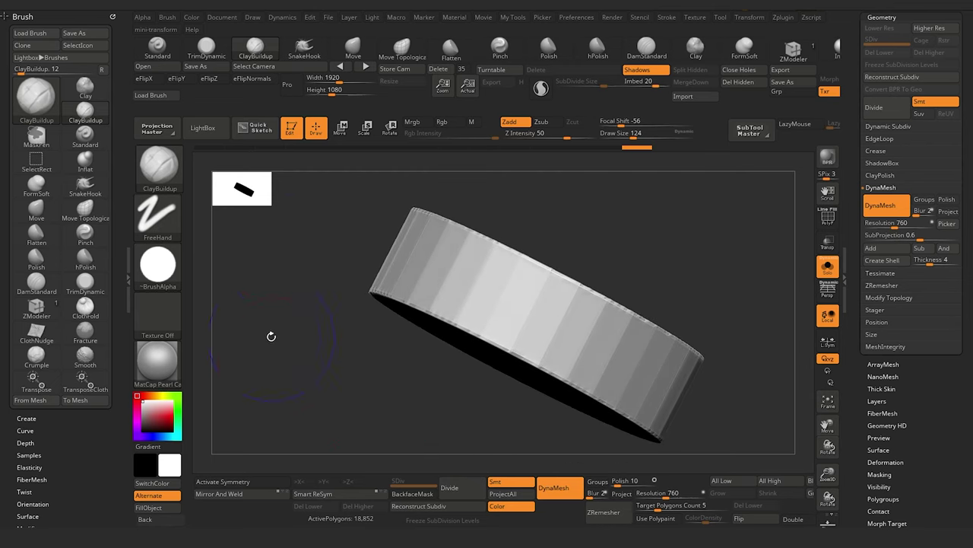
Step: Soften the faceted sidewall and rims around the cylinder with the Smooth brush
key(shift)
key(shift)
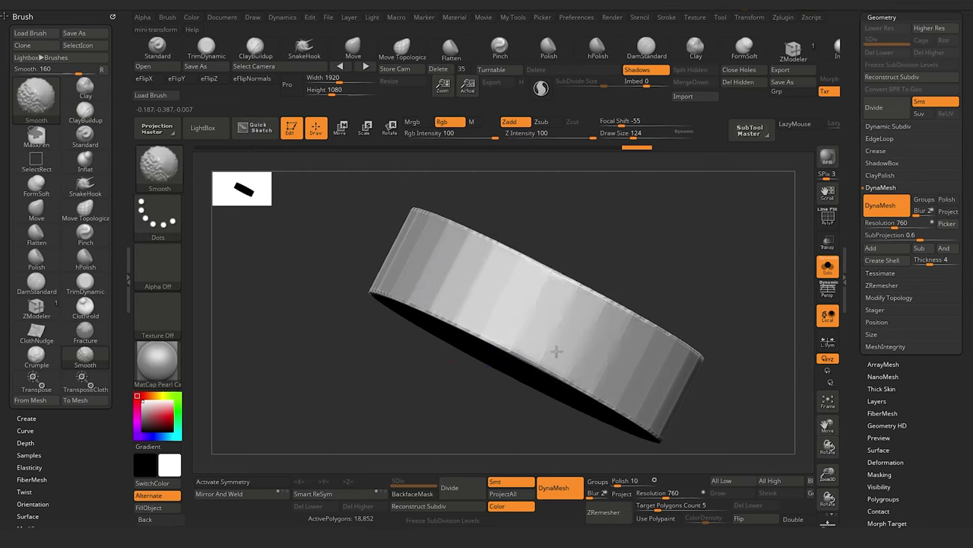
shift+drag(619, 355, 627, 361)
key(shift)
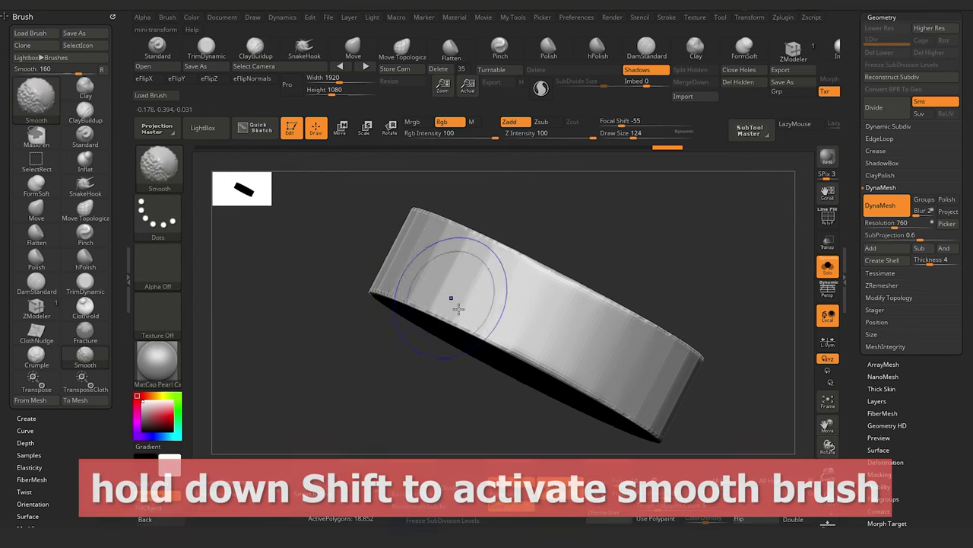
mouse_move(655, 437)
mouse_down()
mouse_move(347, 385)
mouse_move(385, 382)
mouse_move(388, 369)
mouse_up()
key(shift)
shift+drag(343, 250, 380, 248)
key(shift)
mouse_move(580, 366)
mouse_down()
mouse_move(321, 380)
mouse_move(415, 294)
mouse_up()
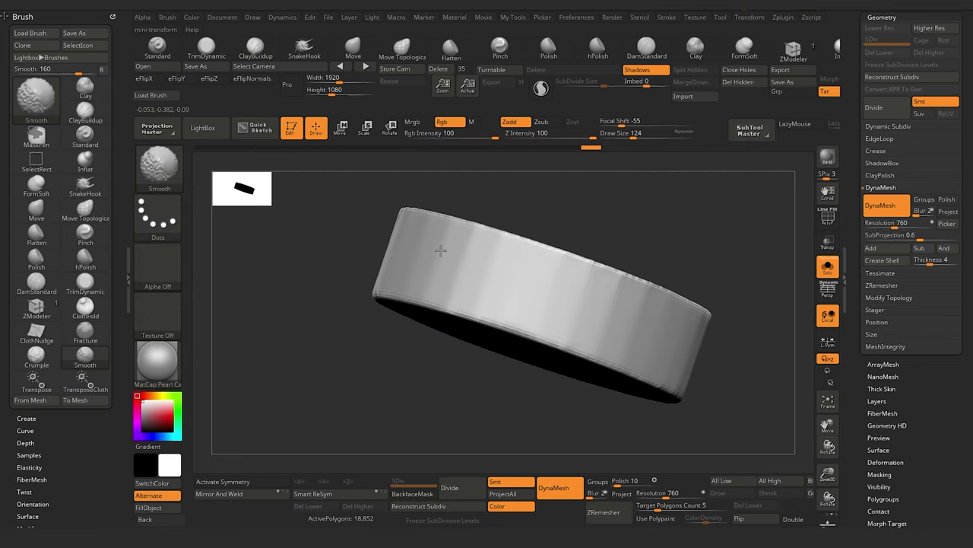
key(shift)
mouse_move(388, 393)
mouse_down()
mouse_move(333, 347)
mouse_move(555, 327)
mouse_up()
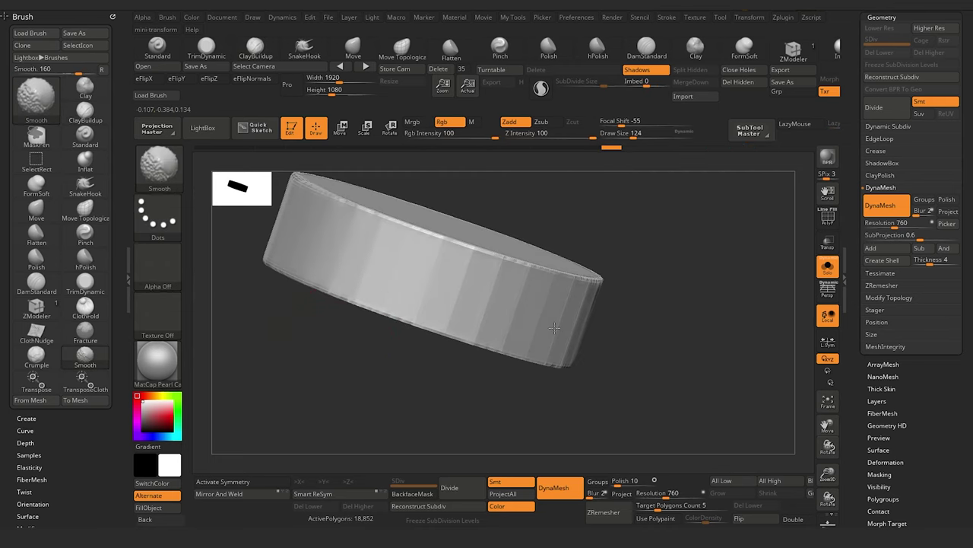
key(shift)
drag(505, 419, 480, 369)
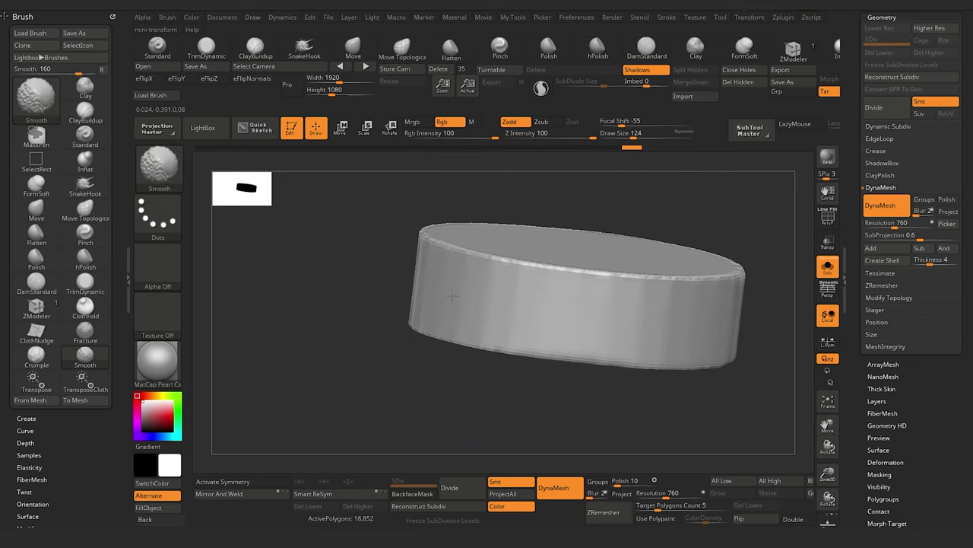
drag(399, 387, 304, 356)
drag(437, 281, 450, 391)
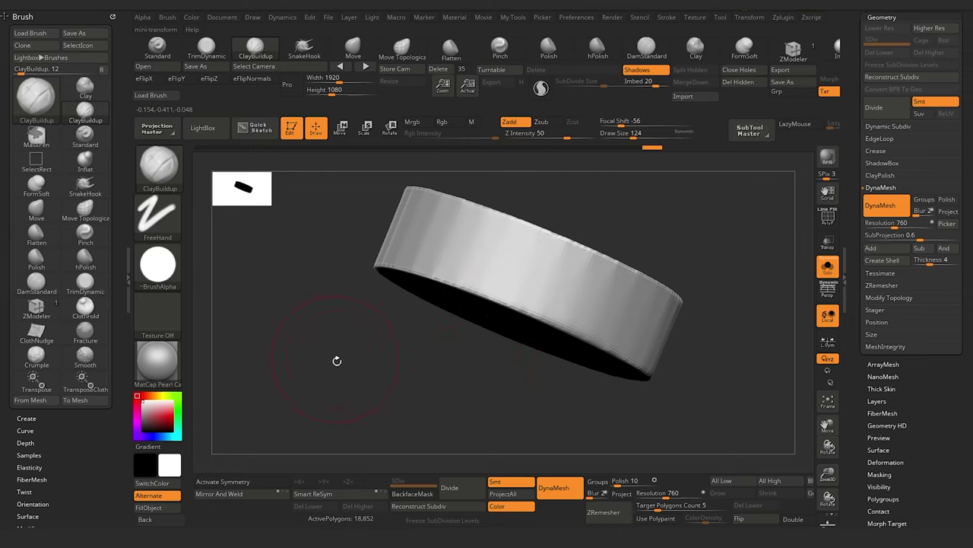
Step: Activate symmetry on the cylinder and make it radial around the Y axis with a radial count of 8
drag(337, 360, 277, 326)
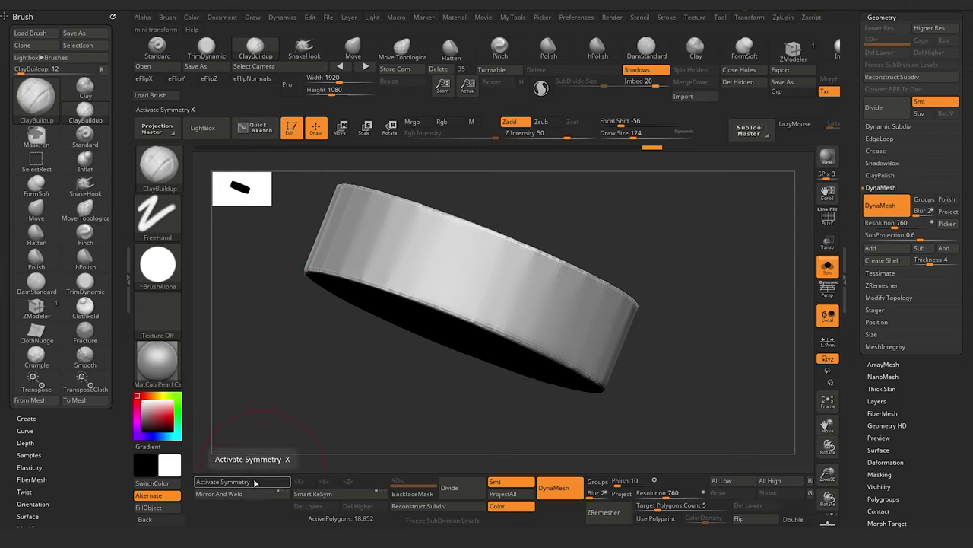
click(255, 482)
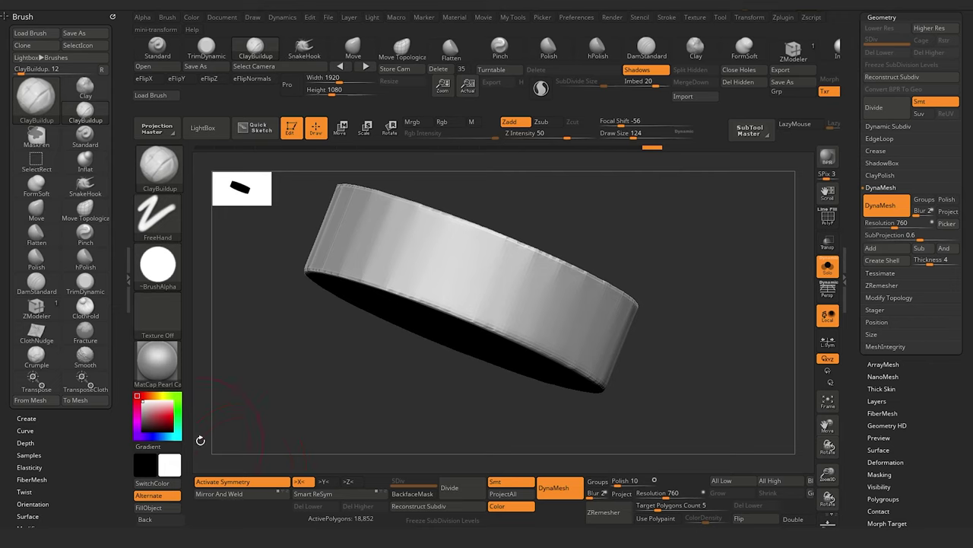
click(748, 17)
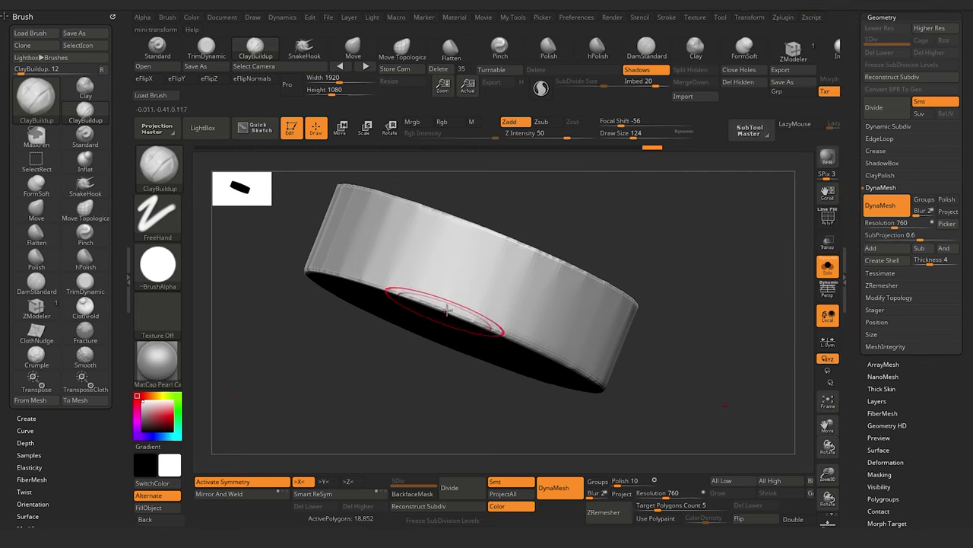
drag(434, 388, 452, 437)
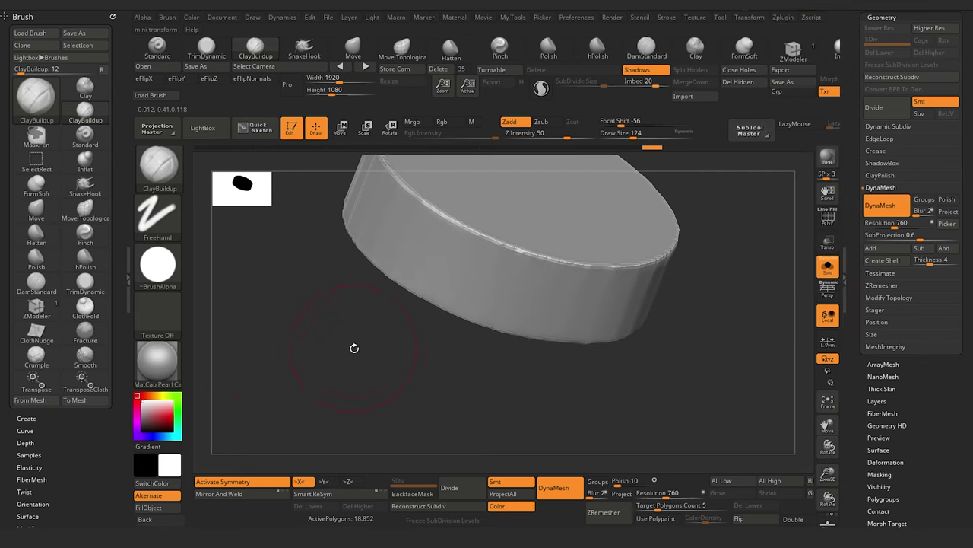
alt+drag(355, 347, 284, 339)
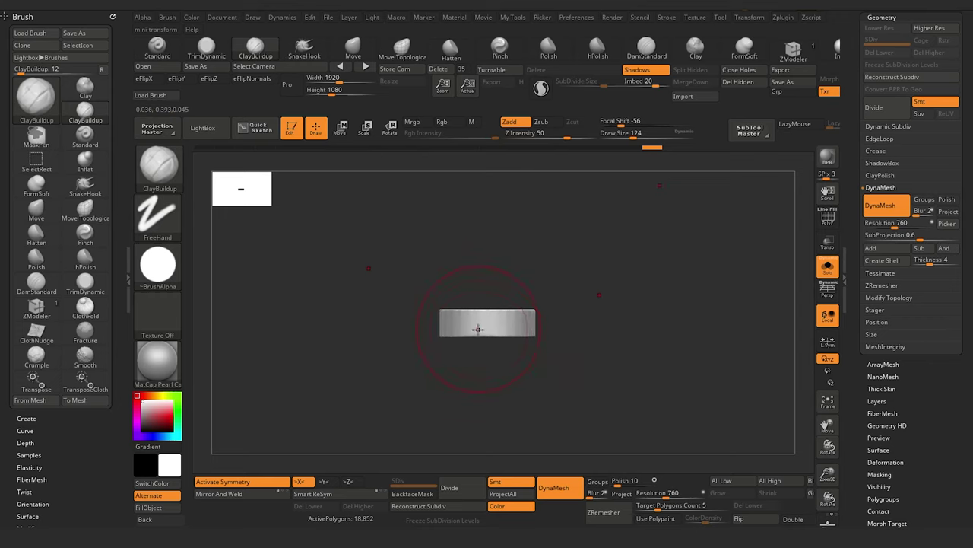
click(749, 17)
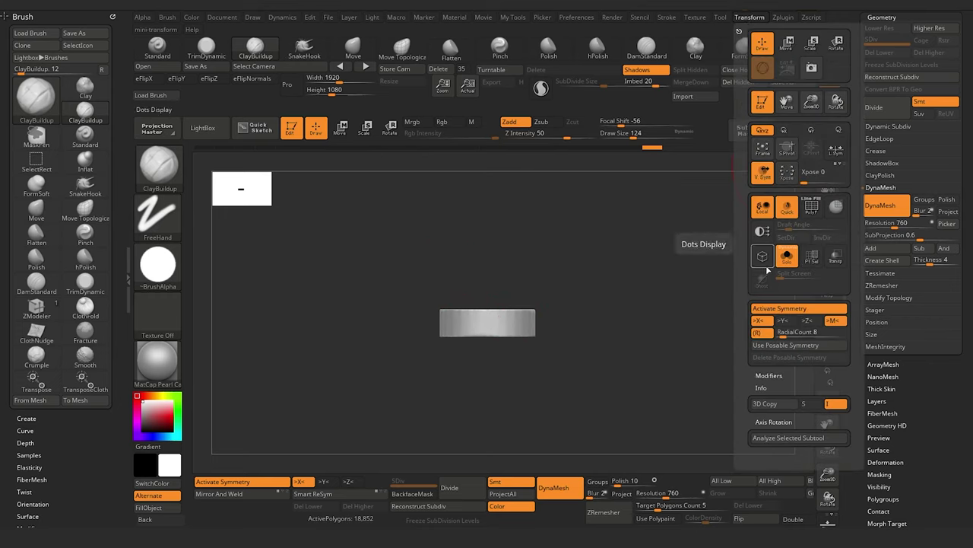
click(782, 320)
Step: Enable local symmetry so the radial brush points centre on the cylinder itself
drag(386, 343, 438, 263)
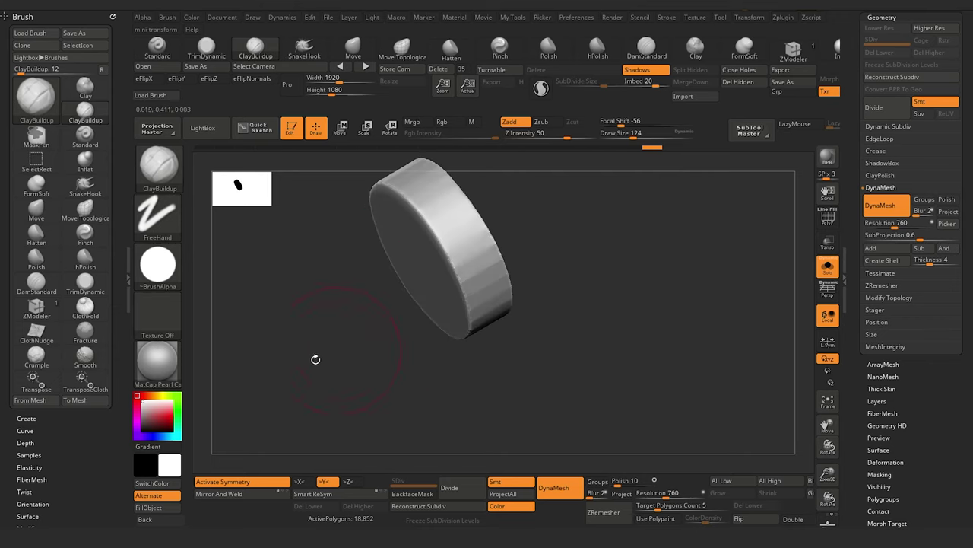
shift+drag(315, 359, 380, 282)
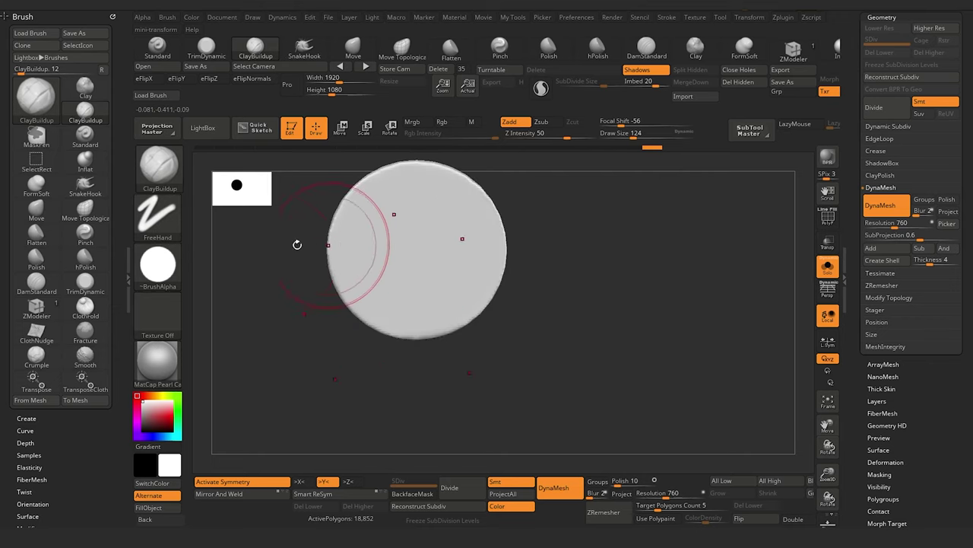
alt+drag(272, 308, 275, 274)
drag(293, 308, 395, 334)
click(828, 344)
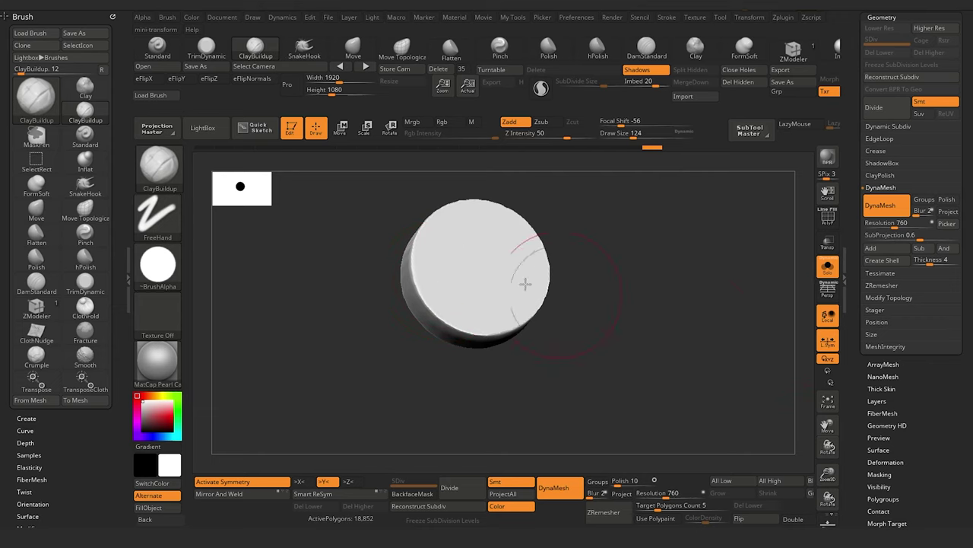
Step: Show the full scene to check the cylinder beside the other models, and isolate and frame it again with Solo
click(826, 269)
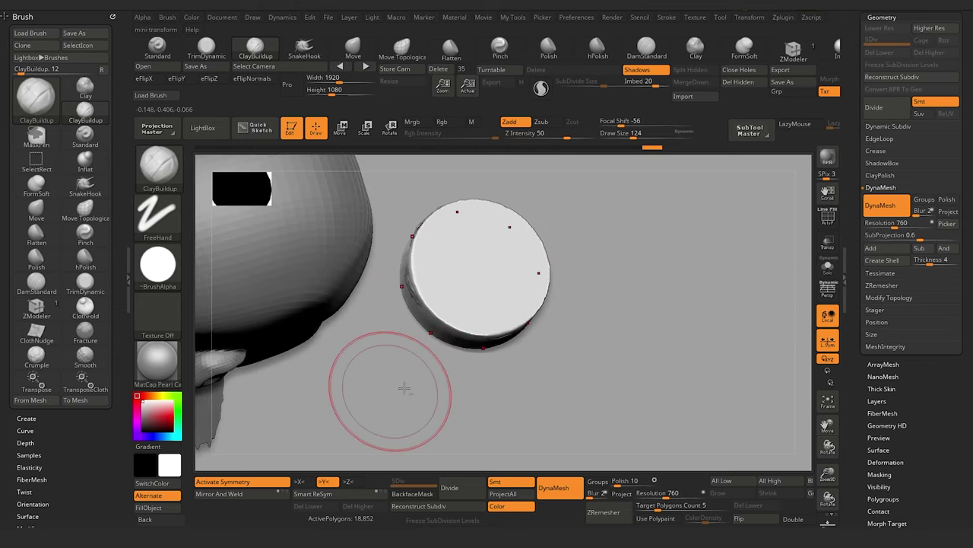
drag(812, 432, 775, 429)
shift+drag(417, 393, 328, 278)
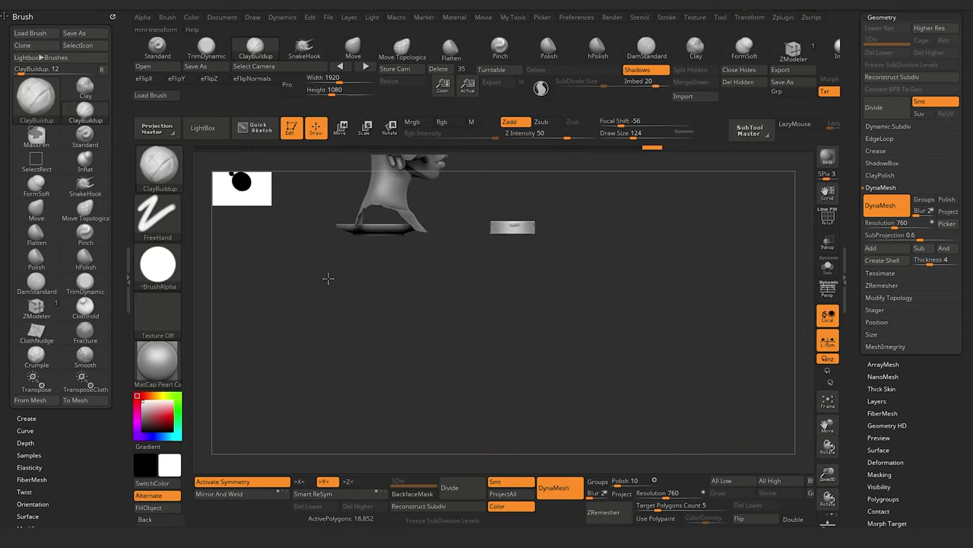
drag(289, 312, 321, 344)
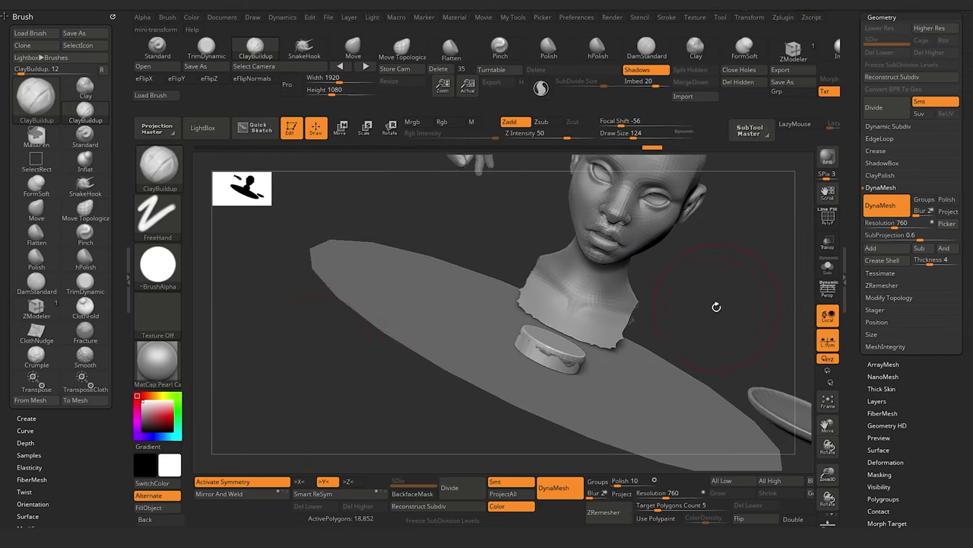
drag(716, 307, 831, 325)
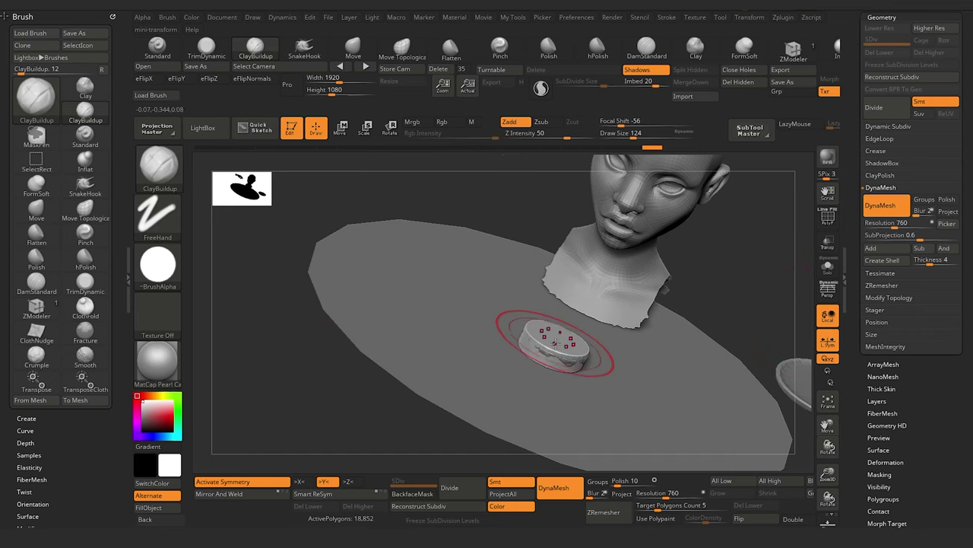
click(833, 277)
alt+drag(395, 374, 469, 409)
alt+drag(385, 357, 398, 299)
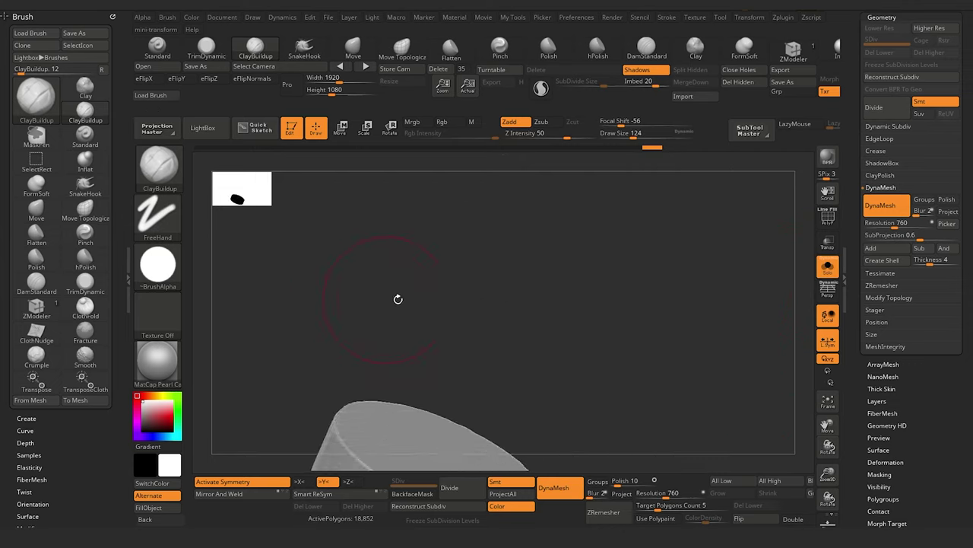
click(828, 401)
click(827, 402)
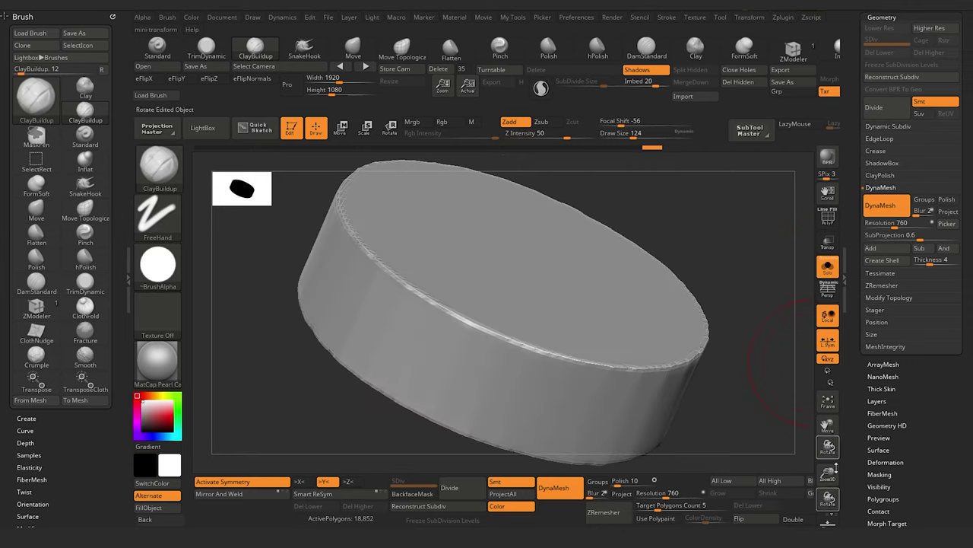
Step: Round off the cylinder's bottom rim with the TrimDynamic brush at a draw size of about 100
drag(291, 364, 266, 312)
click(206, 47)
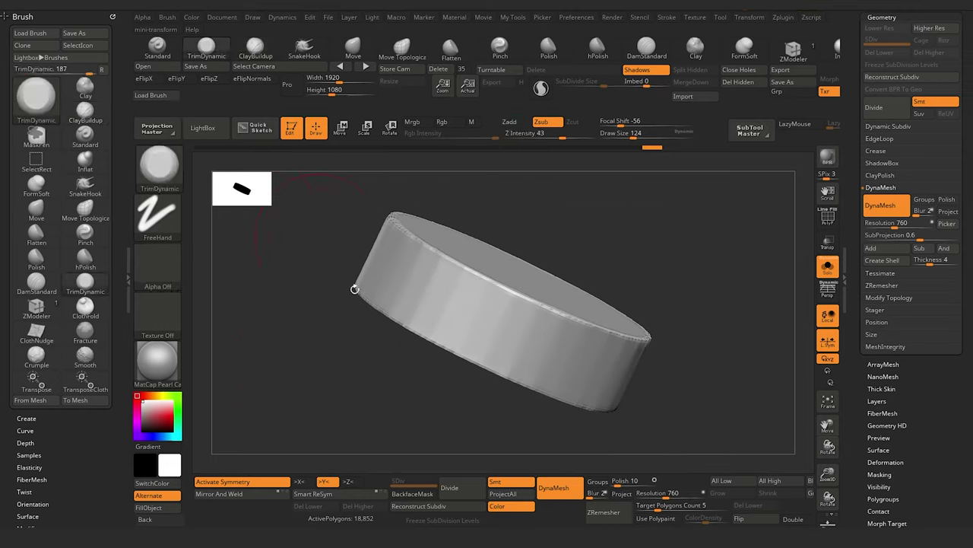
mouse_move(351, 344)
mouse_down()
mouse_move(429, 311)
mouse_move(481, 334)
mouse_up()
drag(367, 325, 378, 301)
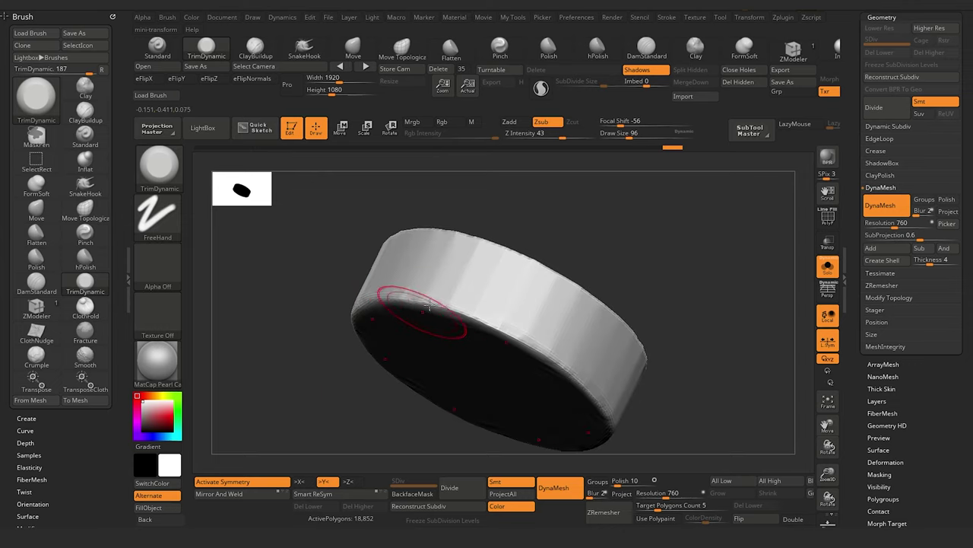
drag(447, 301, 572, 357)
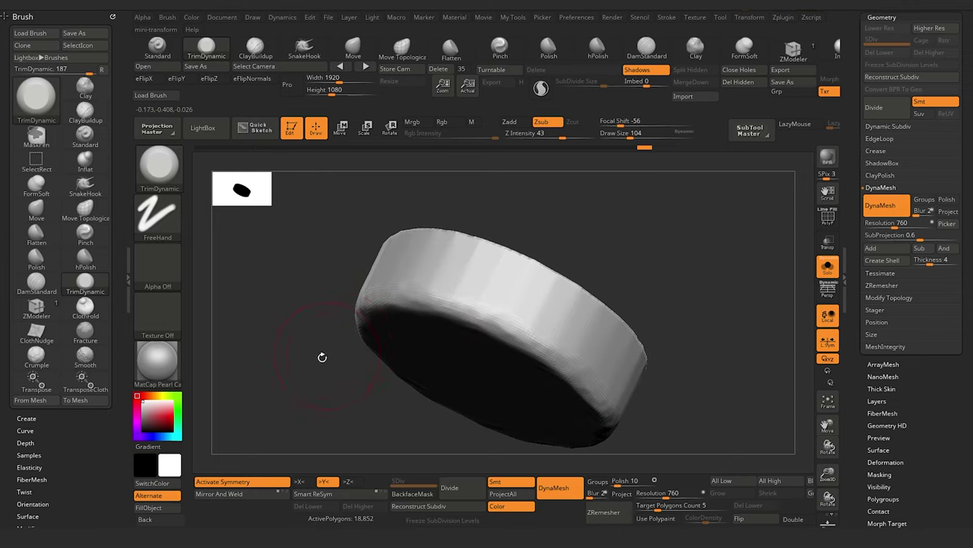
drag(322, 355, 467, 310)
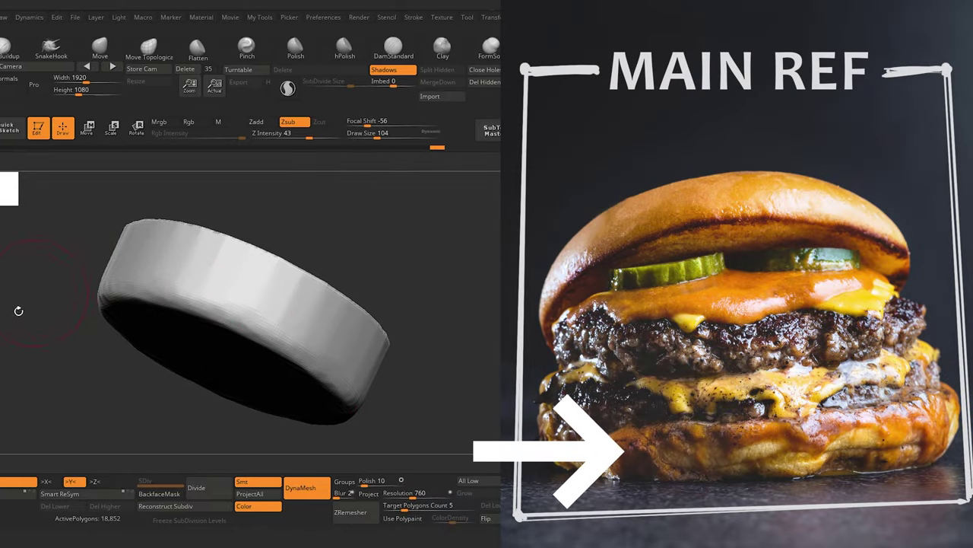
drag(20, 311, 65, 315)
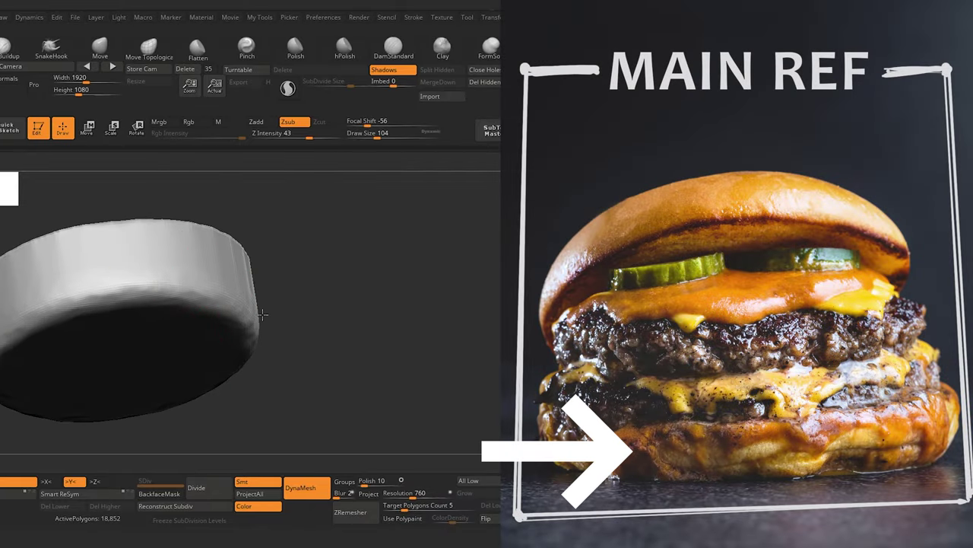
drag(300, 441, 261, 391)
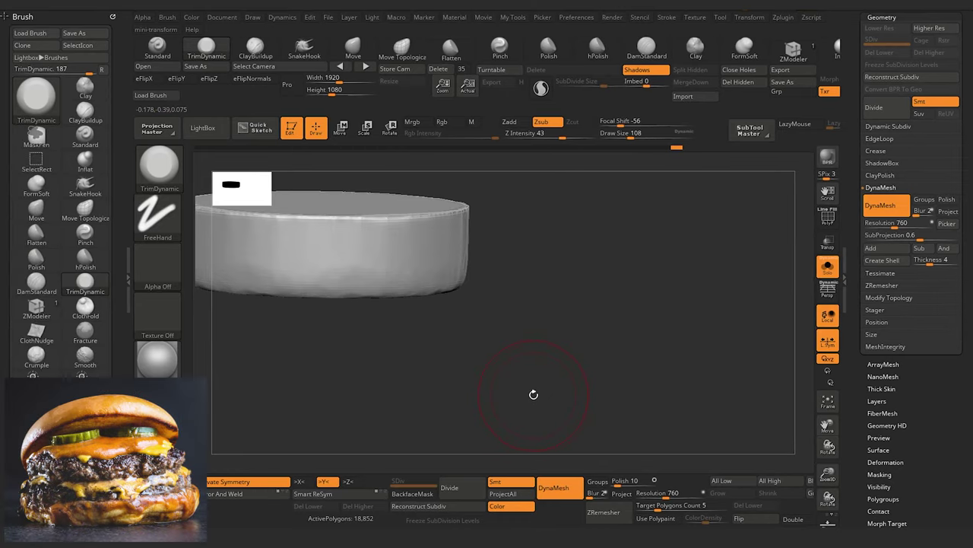
Step: Widen the rounded bevel around the cylinder's bottom rim with radial TrimDynamic strokes at a draw size of 100
drag(436, 400, 308, 286)
key(])
drag(514, 330, 480, 315)
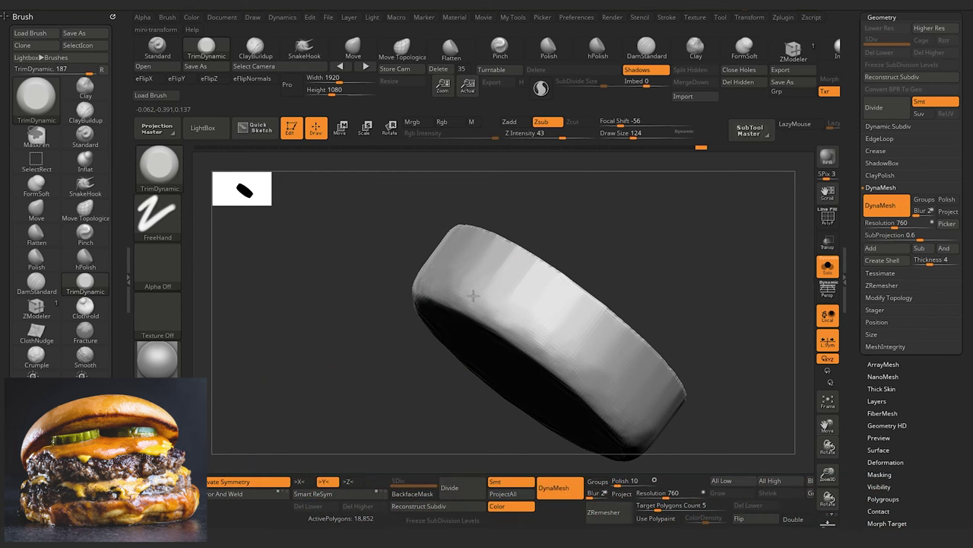
key(bracketleft)
key(bracketleft)
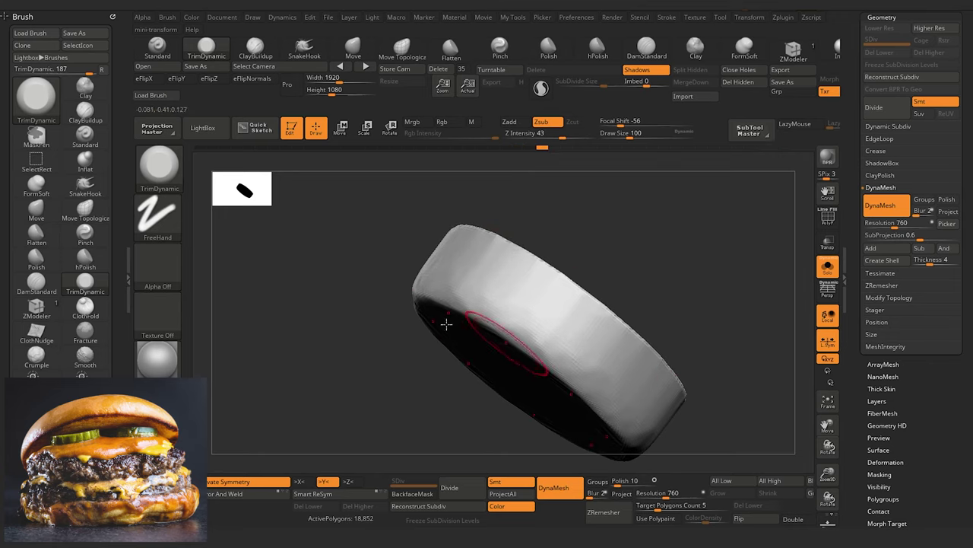
drag(415, 347, 483, 323)
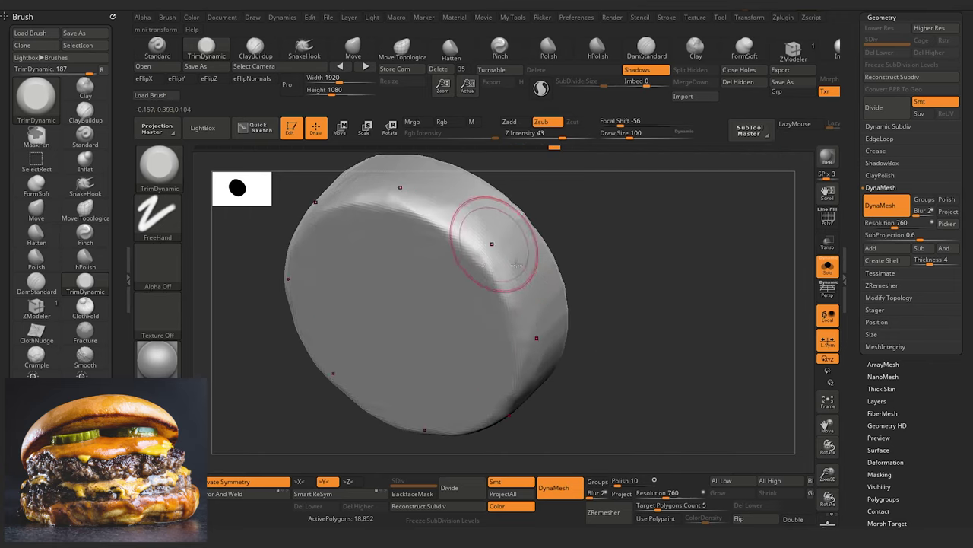
mouse_move(493, 244)
mouse_down()
mouse_move(474, 260)
mouse_move(469, 241)
mouse_up()
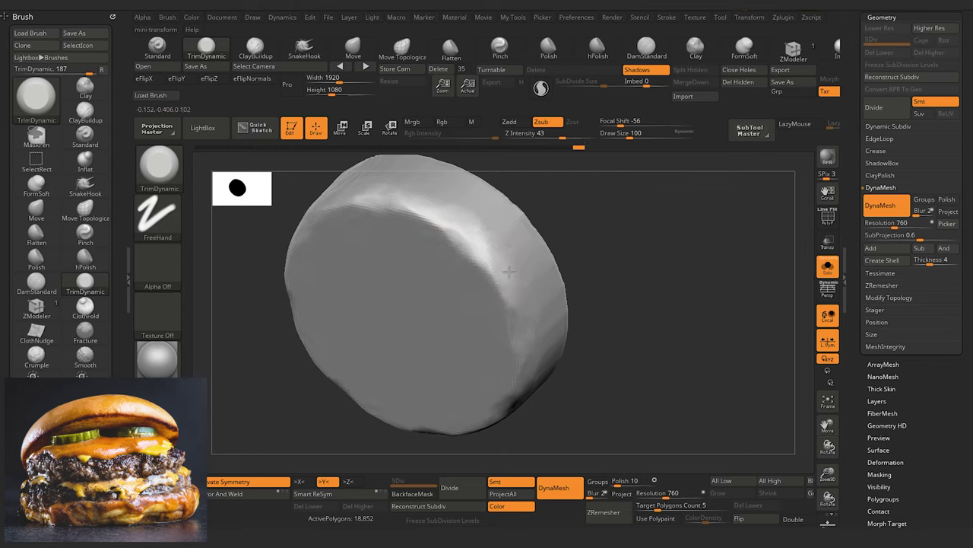
drag(509, 272, 514, 300)
Step: Soften the transition between the bottom bevel and the side wall with further radial TrimDynamic strokes
mouse_move(319, 386)
mouse_down()
mouse_move(246, 372)
mouse_move(285, 362)
mouse_move(315, 307)
mouse_move(299, 300)
mouse_up()
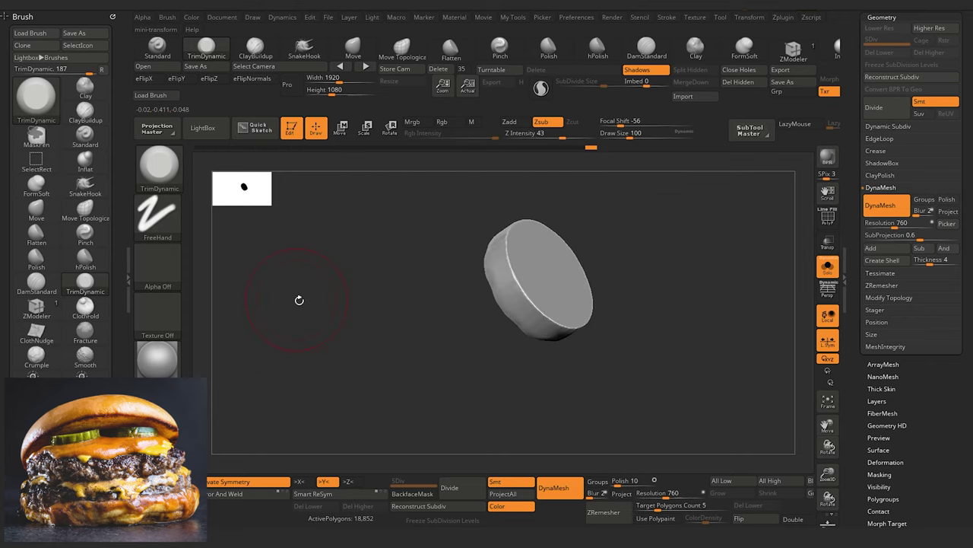
right_drag(299, 301, 549, 392)
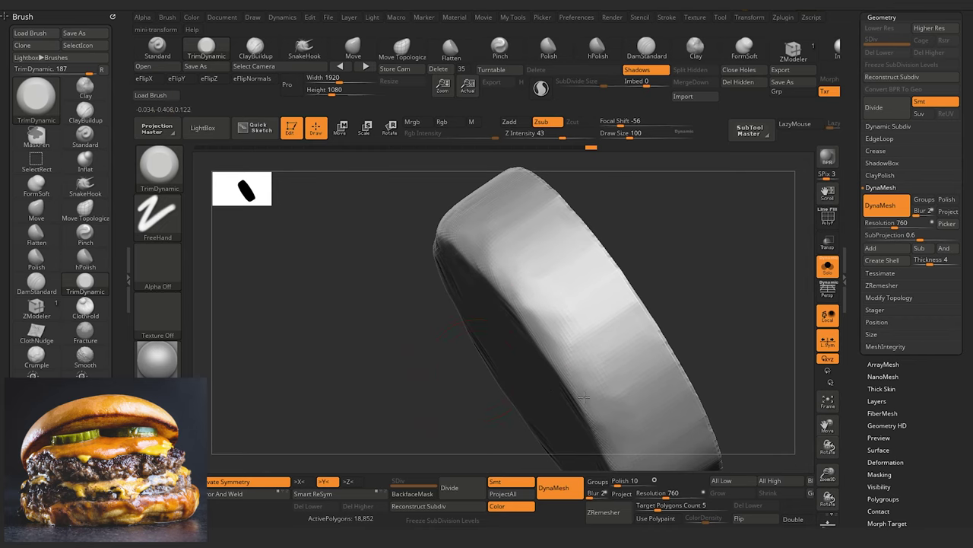
drag(507, 286, 574, 327)
drag(525, 303, 578, 340)
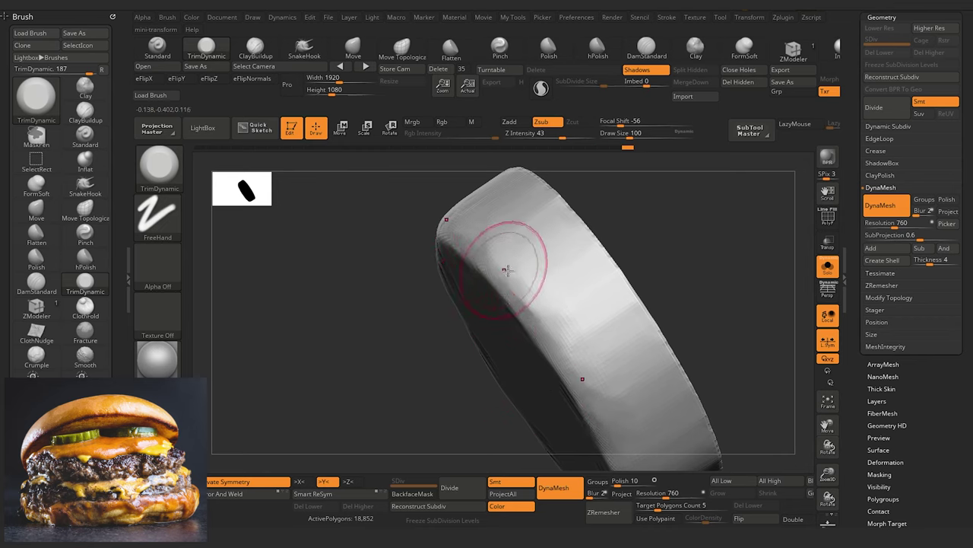
drag(508, 271, 563, 339)
right_drag(412, 336, 298, 333)
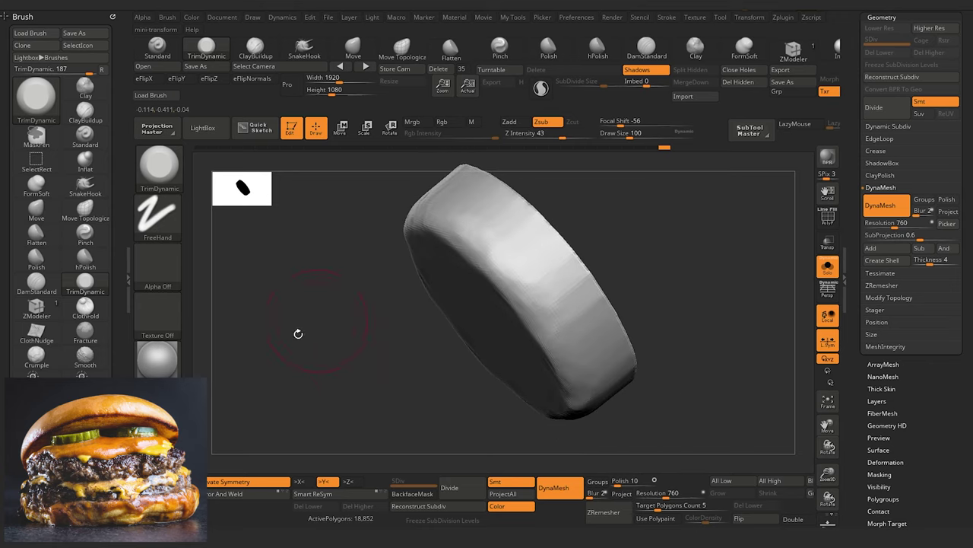
Step: Turn off symmetry and break up the even bottom rim with TrimDynamic strokes at a draw size of 96
click(251, 482)
right_drag(261, 408, 393, 272)
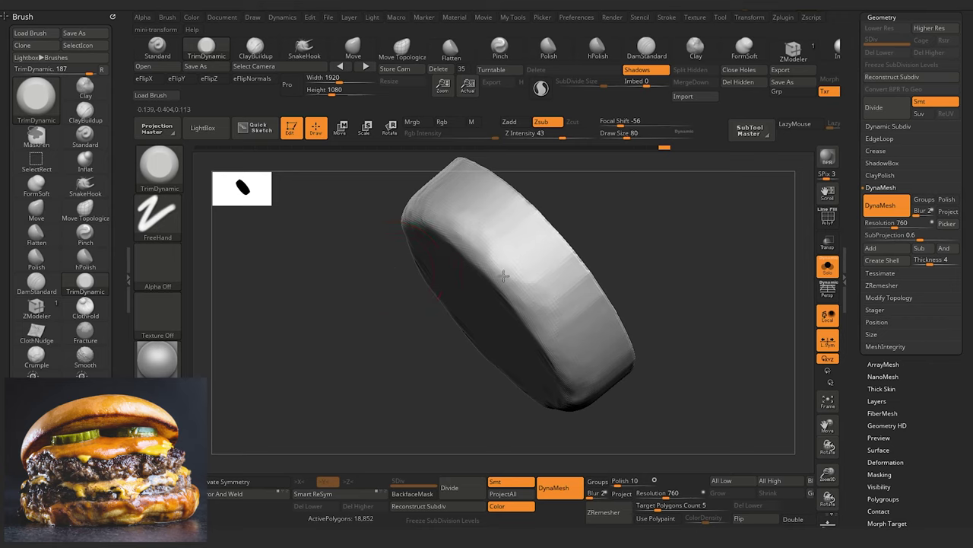
key(bracketright)
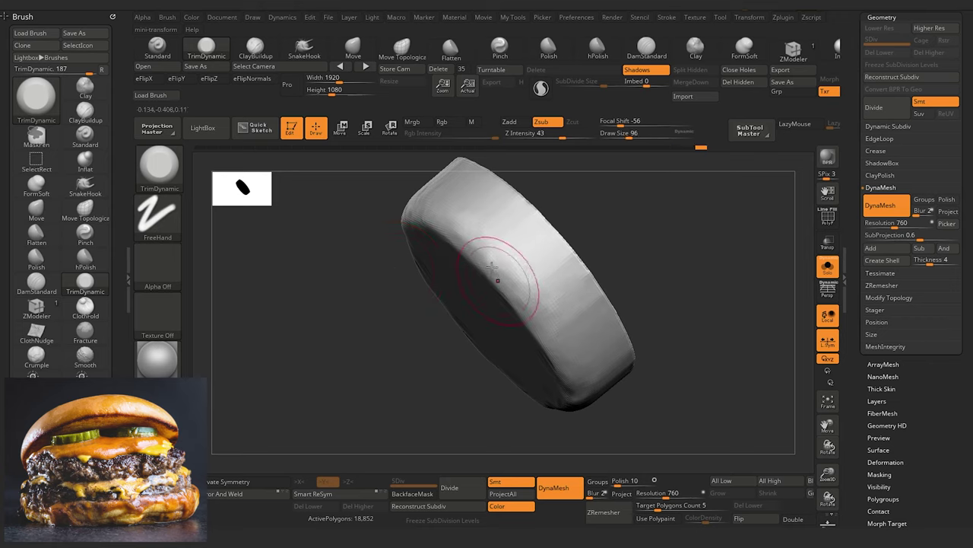
right_drag(483, 284, 437, 417)
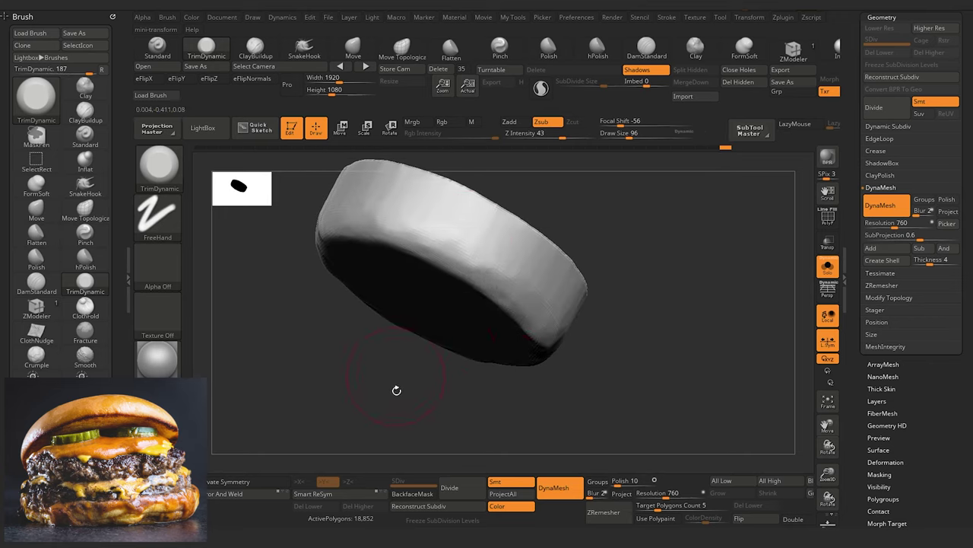
right_drag(396, 390, 483, 299)
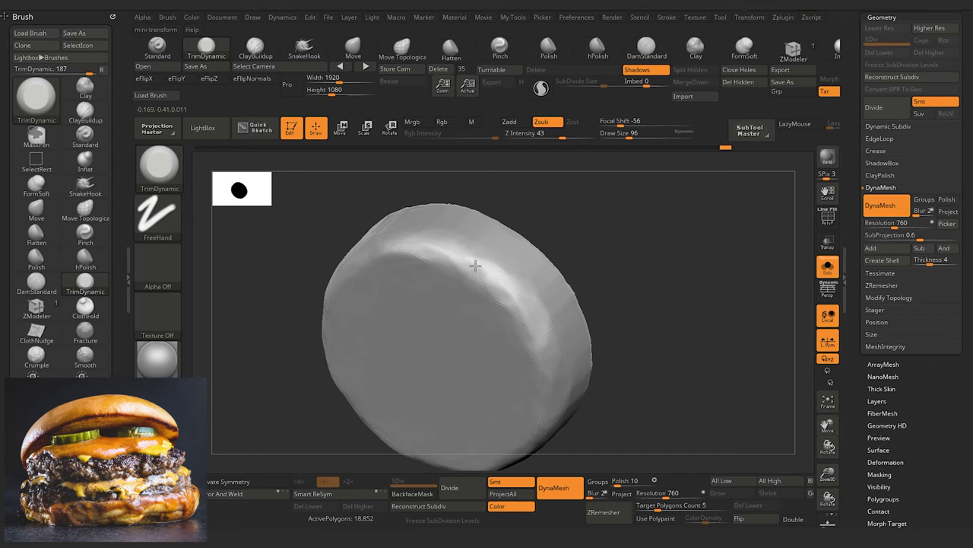
right_drag(311, 279, 451, 280)
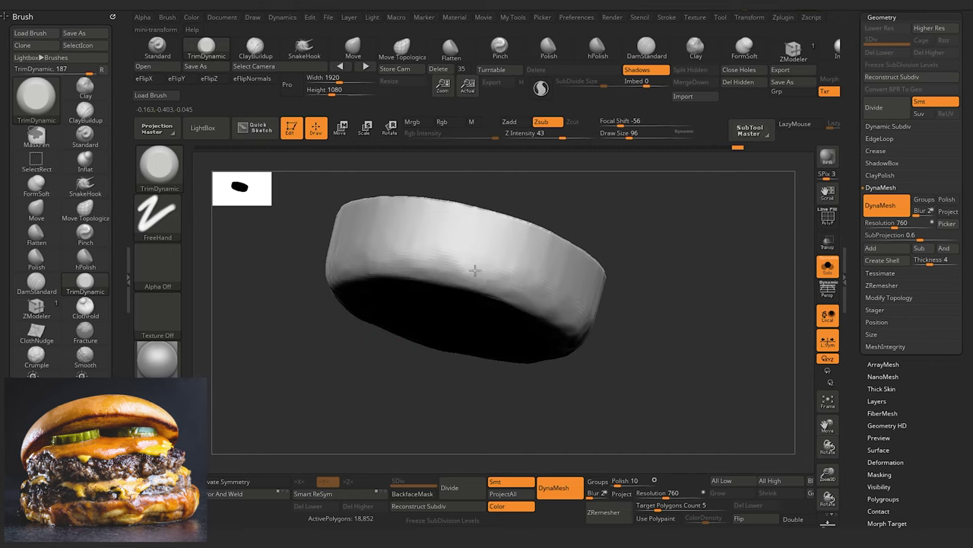
Step: Raise the TrimDynamic Z Intensity to 56 and trim irregular facets around the side wall and lower rim at a draw size of 100
click(570, 135)
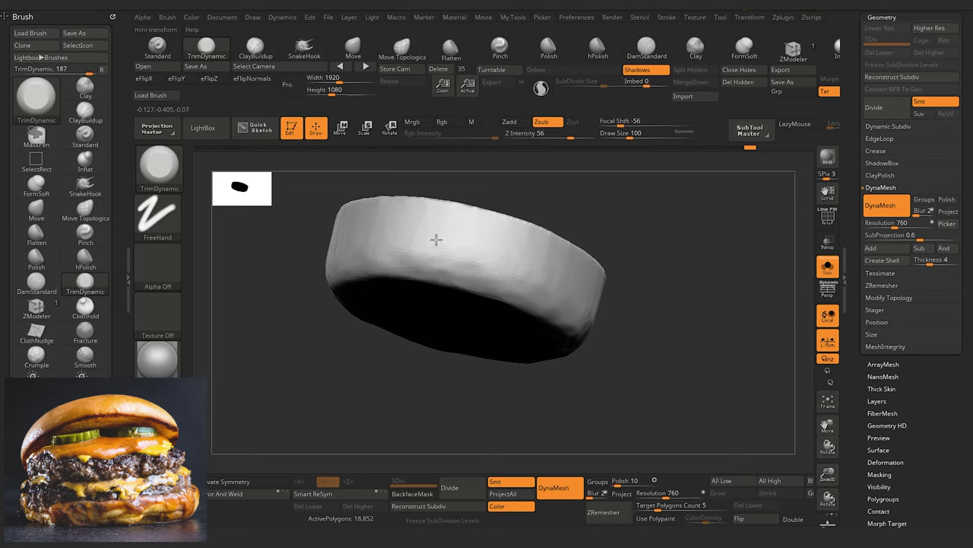
right_drag(399, 279, 417, 291)
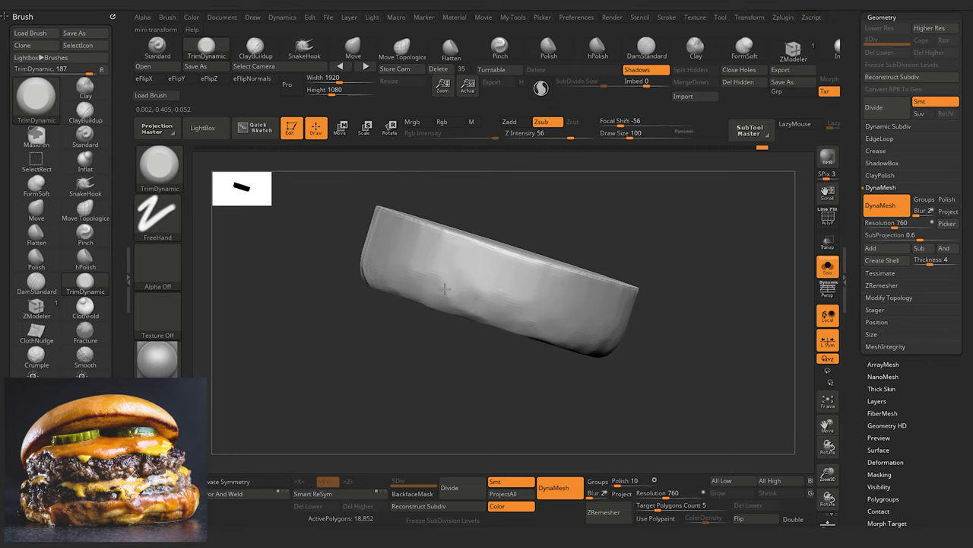
right_drag(388, 372, 419, 294)
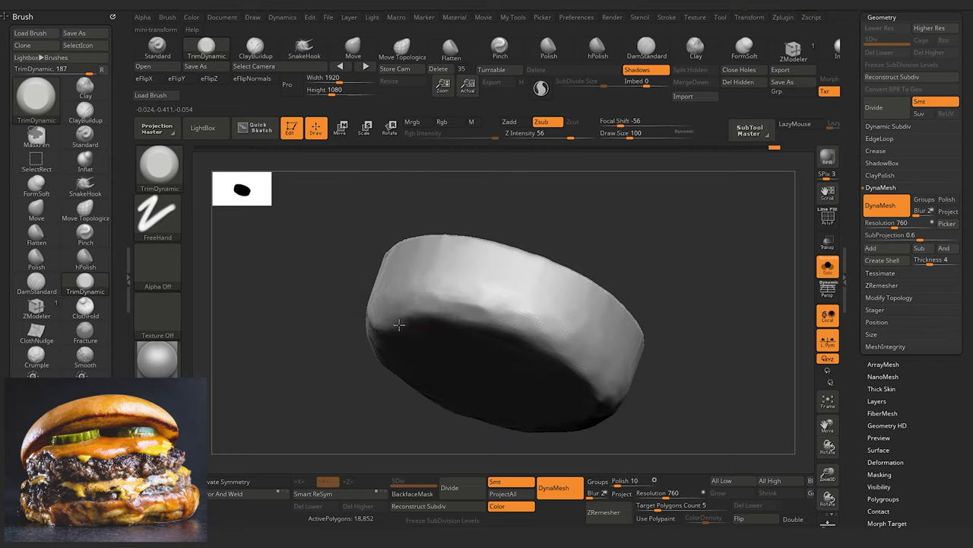
right_drag(455, 380, 330, 260)
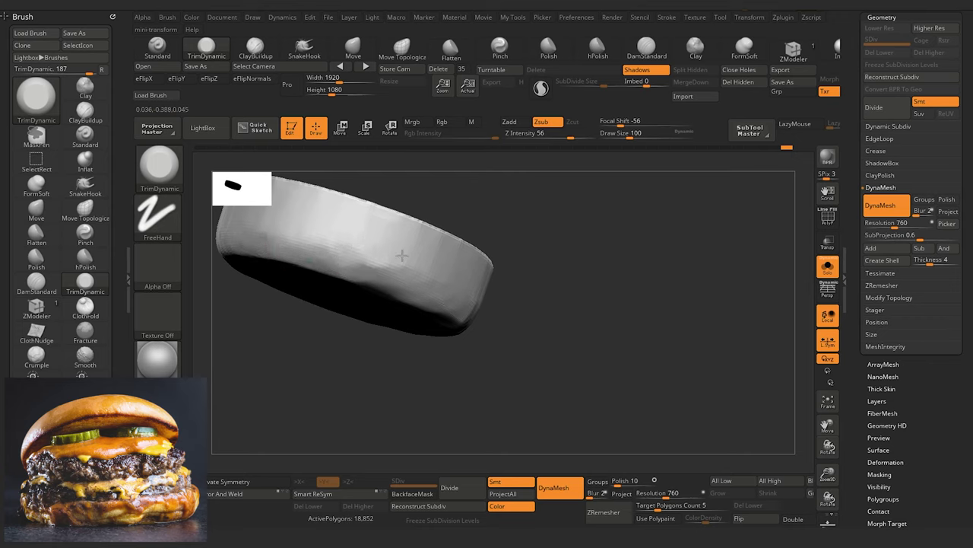
right_drag(456, 278, 449, 304)
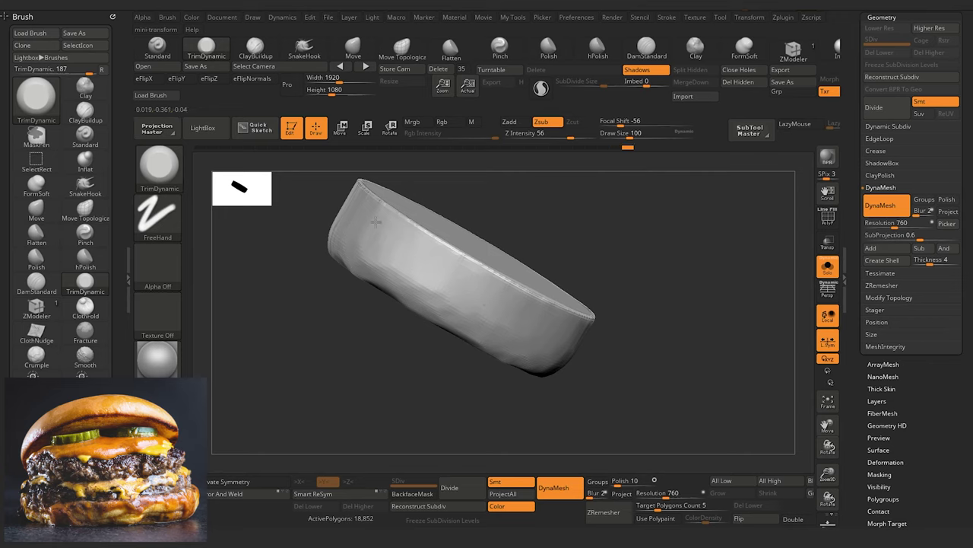
drag(322, 343, 498, 346)
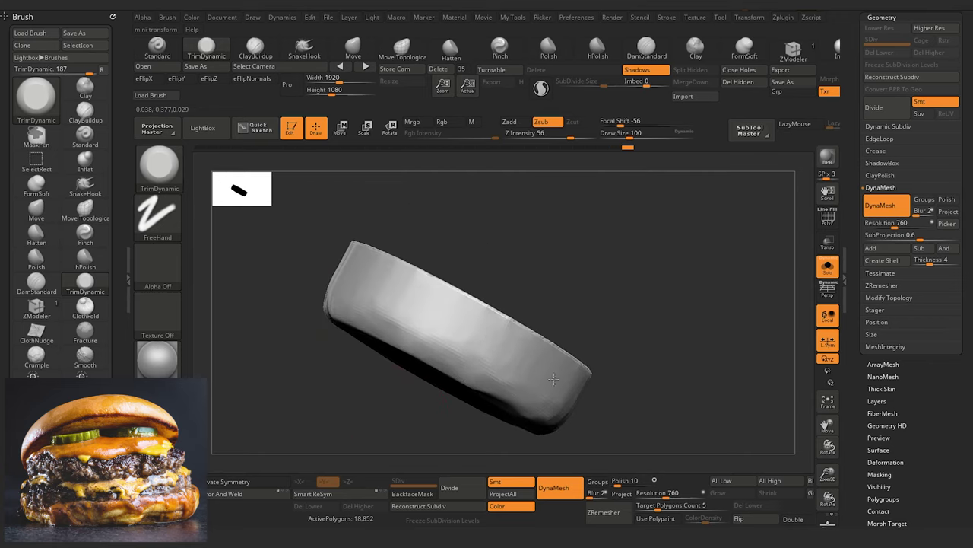
mouse_move(321, 372)
mouse_down()
mouse_move(329, 392)
mouse_move(435, 449)
mouse_up()
drag(391, 326, 289, 256)
drag(401, 391, 309, 370)
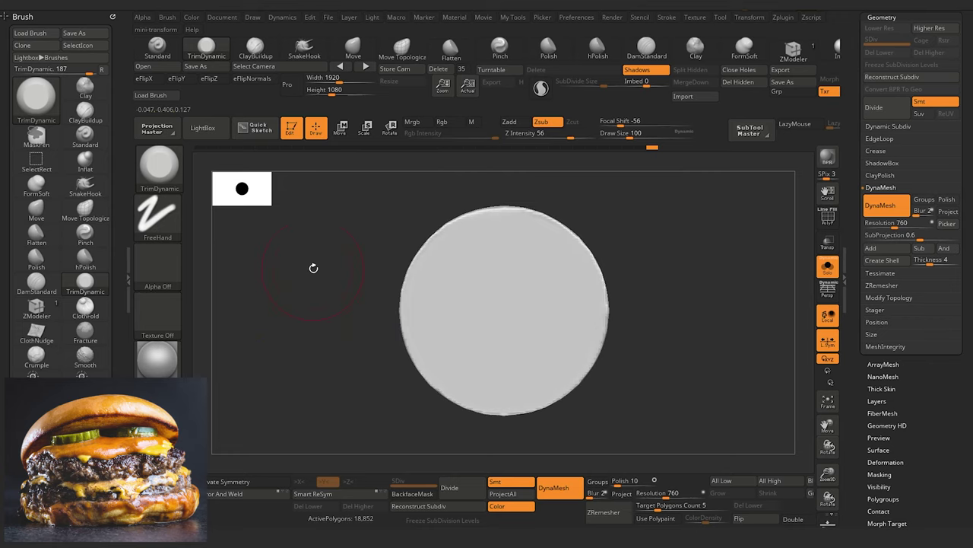
Step: Turn radial symmetry back on, try a TrimDynamic stroke on the top face's edge, and undo that stroke
mouse_move(320, 335)
alt+mouse_down()
mouse_move(288, 326)
mouse_move(336, 333)
alt+mouse_up()
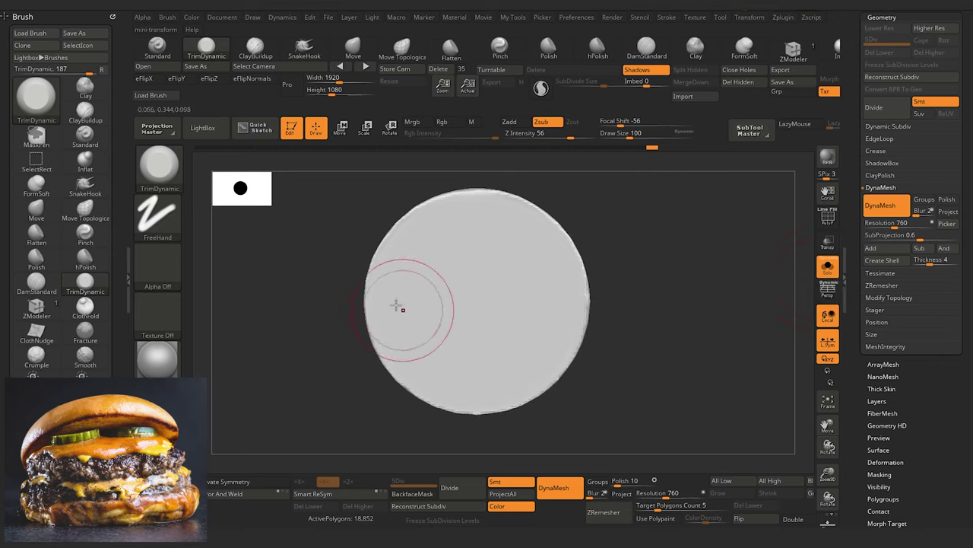
click(248, 480)
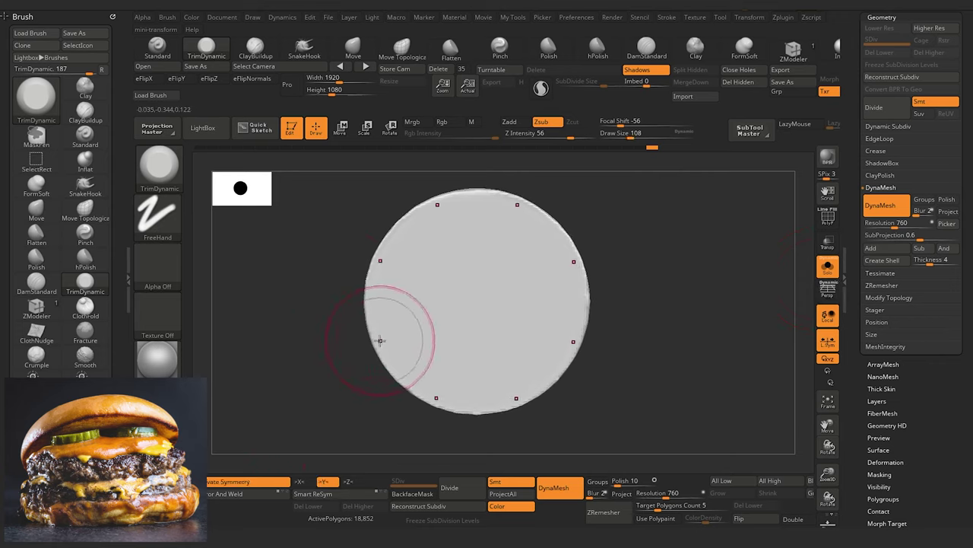
mouse_move(384, 327)
mouse_down()
mouse_move(374, 347)
mouse_move(365, 336)
mouse_up()
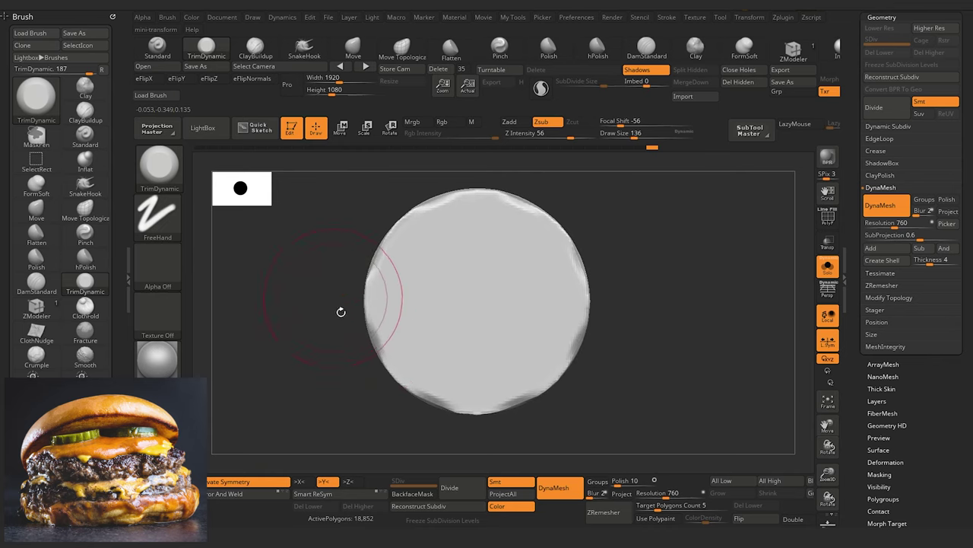
key(ctrl+z)
Step: Widen the bun's upper rim evenly by pulling it outward with the Move brush at a draw size of up to 128
click(354, 50)
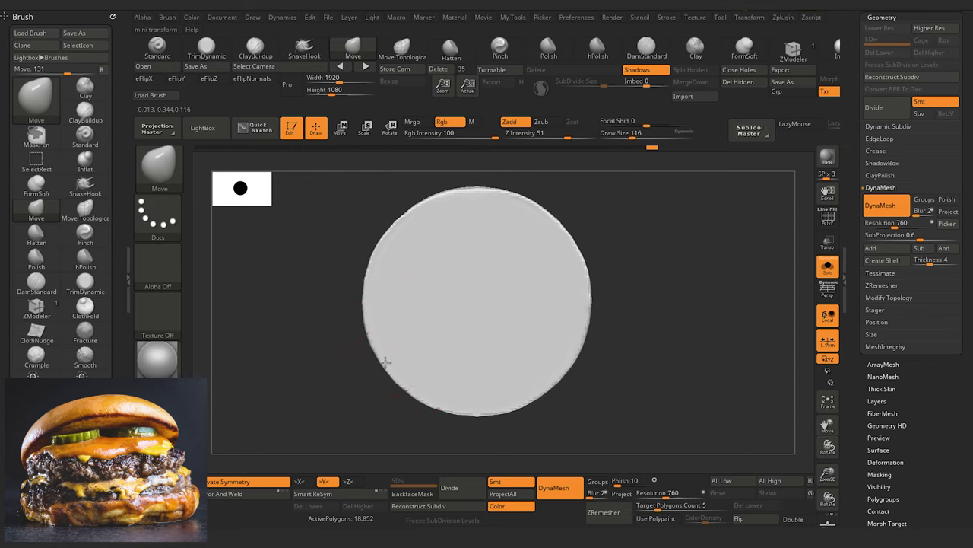
mouse_move(330, 373)
mouse_down()
mouse_move(300, 307)
mouse_move(305, 264)
mouse_move(315, 330)
mouse_move(398, 370)
mouse_move(384, 378)
mouse_move(408, 399)
mouse_up()
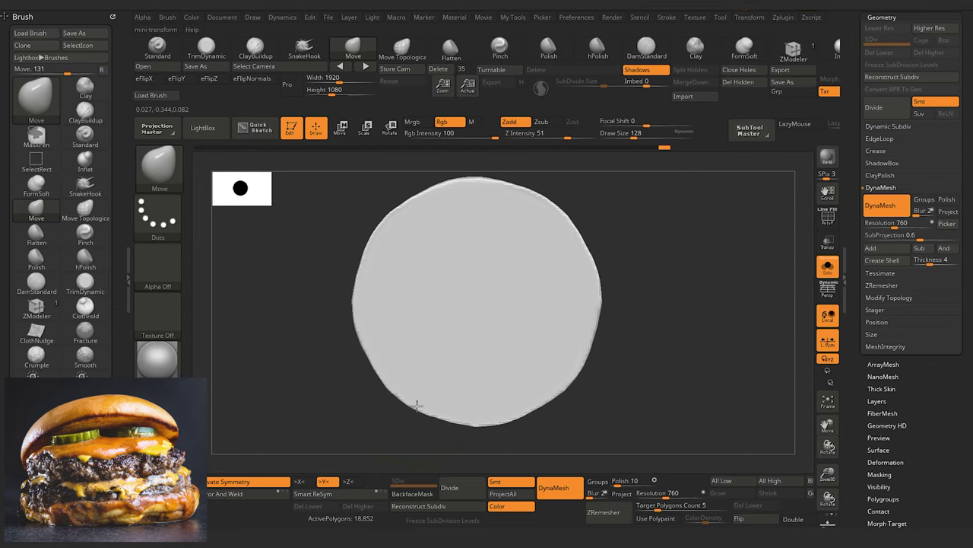
mouse_move(282, 341)
mouse_down()
mouse_move(278, 297)
mouse_move(282, 311)
mouse_move(540, 247)
mouse_up()
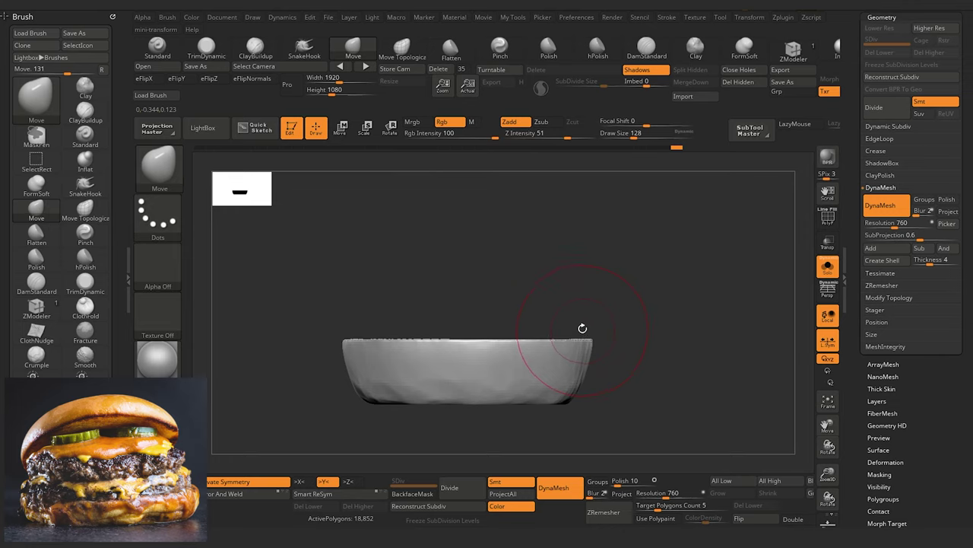
Step: Shape the bun's side profile into a fuller curve below the rim using the Move brush at a draw size of 108
mouse_move(563, 284)
mouse_down()
mouse_move(598, 328)
mouse_move(577, 335)
mouse_move(327, 299)
mouse_up()
key(bracketleft)
key(bracketleft)
mouse_move(366, 340)
mouse_down()
mouse_move(369, 350)
mouse_move(335, 296)
mouse_up()
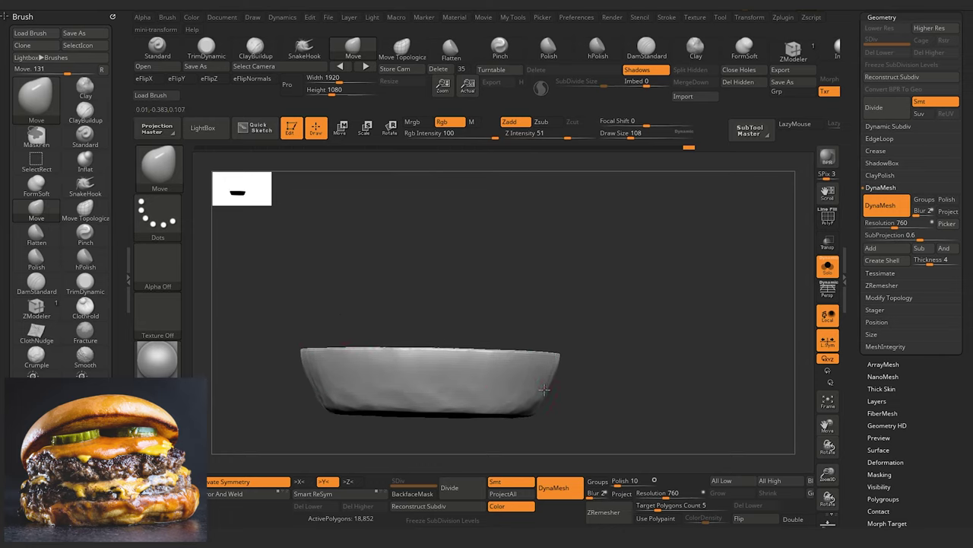
drag(550, 393, 589, 405)
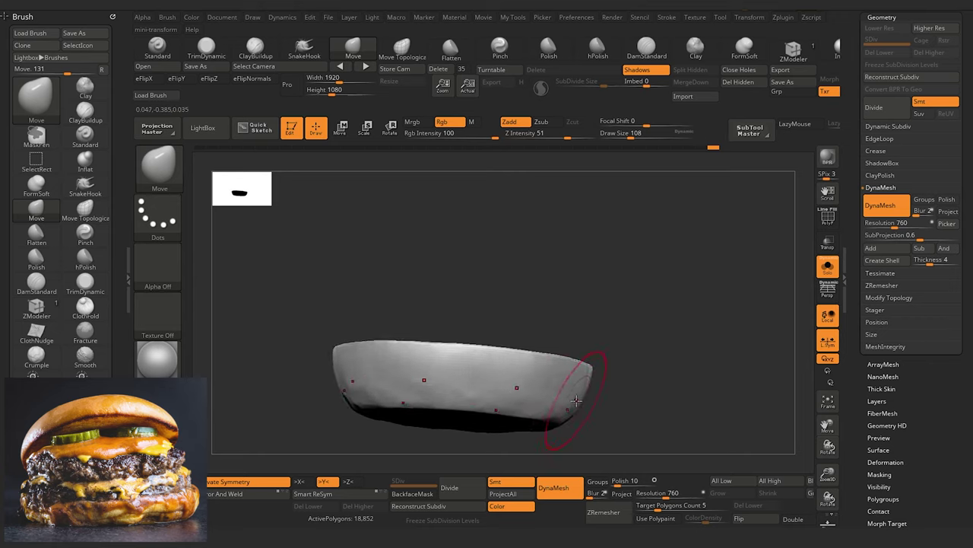
mouse_move(359, 274)
mouse_down()
mouse_move(274, 306)
mouse_move(400, 361)
mouse_move(358, 374)
mouse_move(445, 302)
mouse_up()
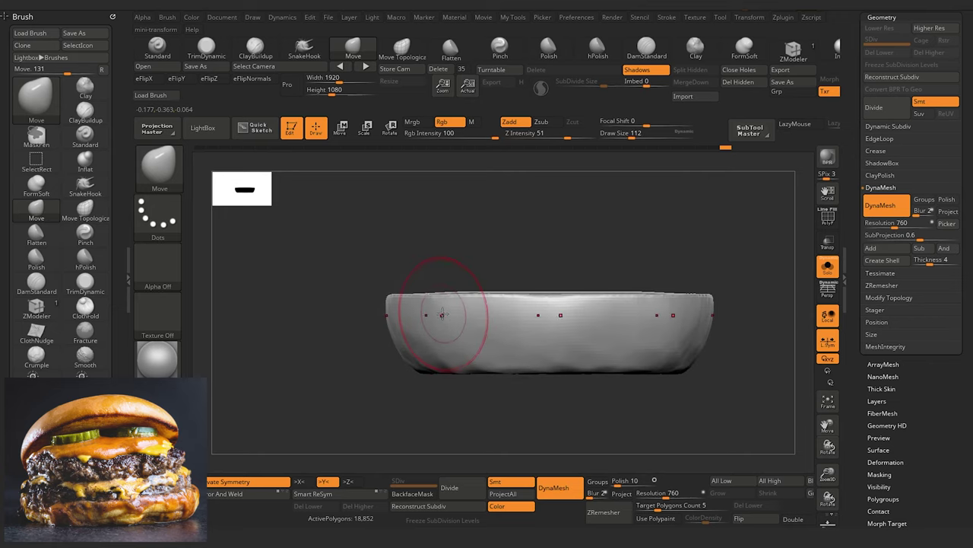
Step: Turn off symmetry and push the bun's top rim and sides into an uneven, organic outline with the Move brush at a draw size of 128
click(240, 483)
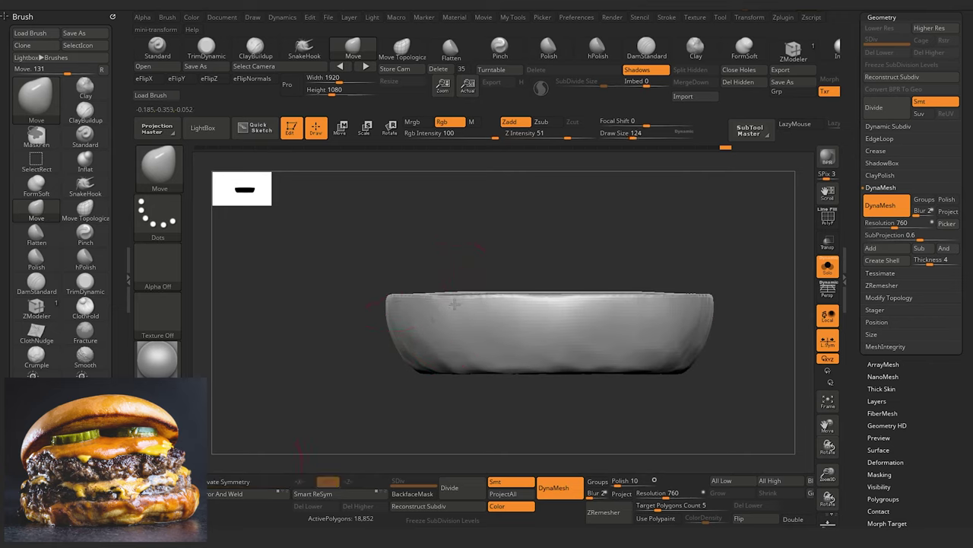
drag(554, 300, 554, 306)
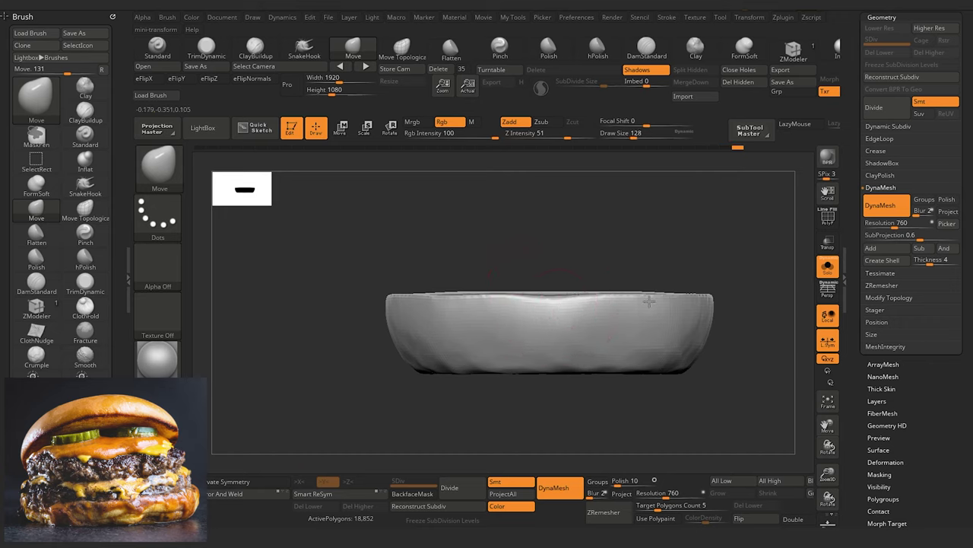
mouse_move(319, 288)
mouse_down()
mouse_move(373, 306)
mouse_move(403, 295)
mouse_up()
drag(228, 279, 302, 284)
mouse_move(385, 413)
alt+mouse_down()
mouse_move(416, 401)
mouse_move(443, 373)
alt+mouse_up()
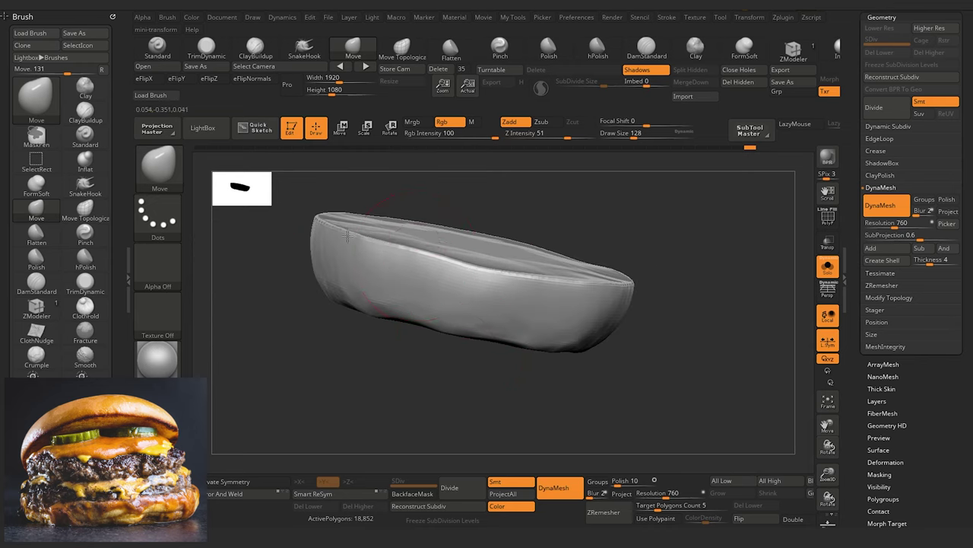
mouse_move(326, 319)
mouse_down()
mouse_move(320, 330)
mouse_move(431, 411)
mouse_move(426, 387)
mouse_up()
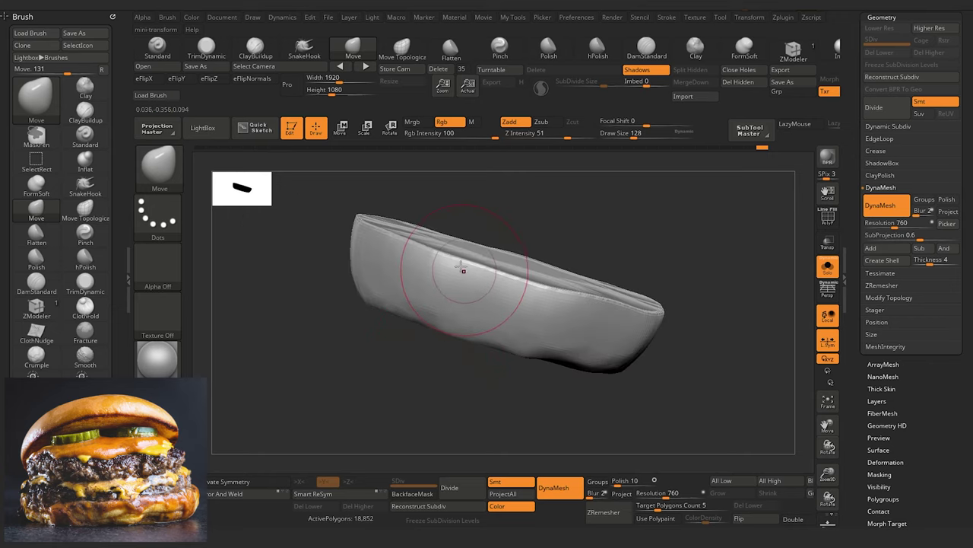
drag(329, 338, 321, 369)
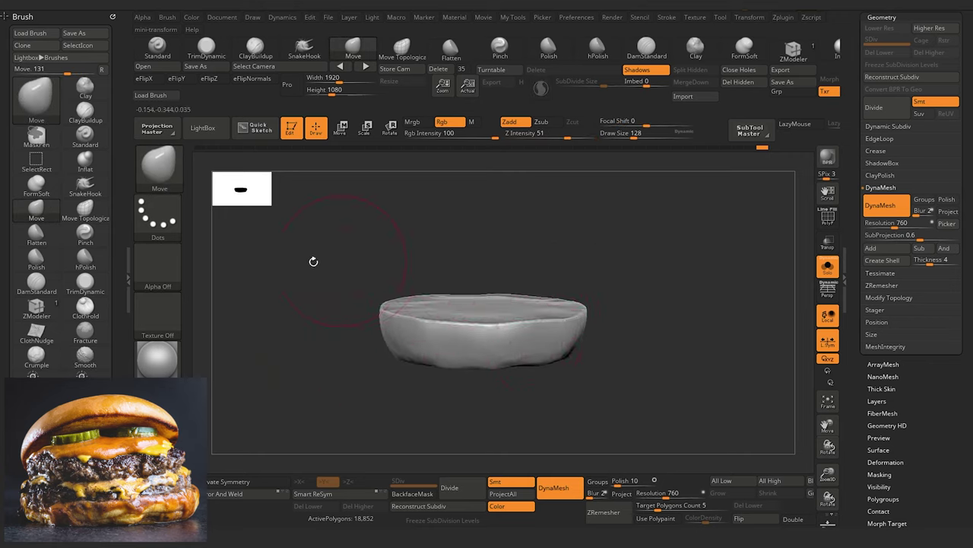
drag(314, 261, 378, 238)
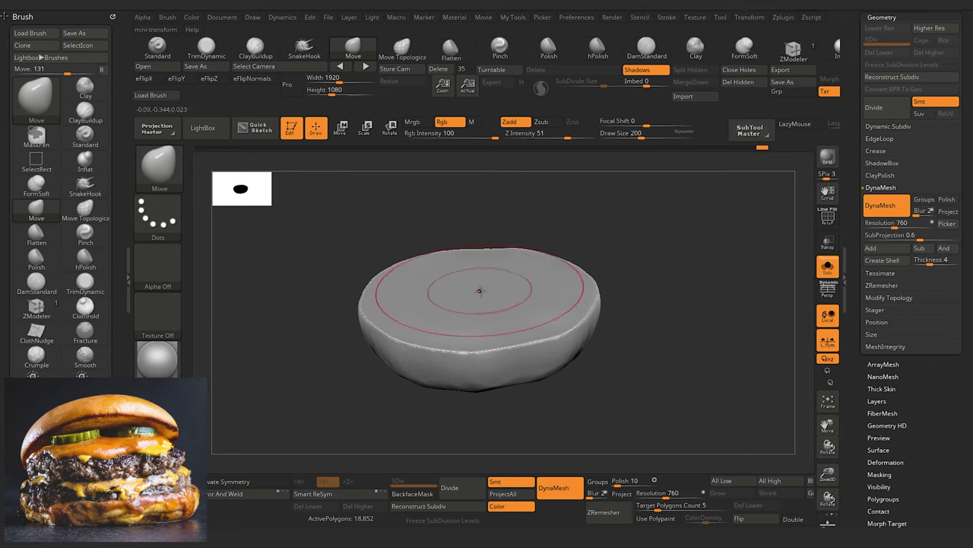
Step: Make the bun's flat top face and rim gently uneven with the Move brush, at draw sizes between 132 and 232
drag(370, 249, 336, 230)
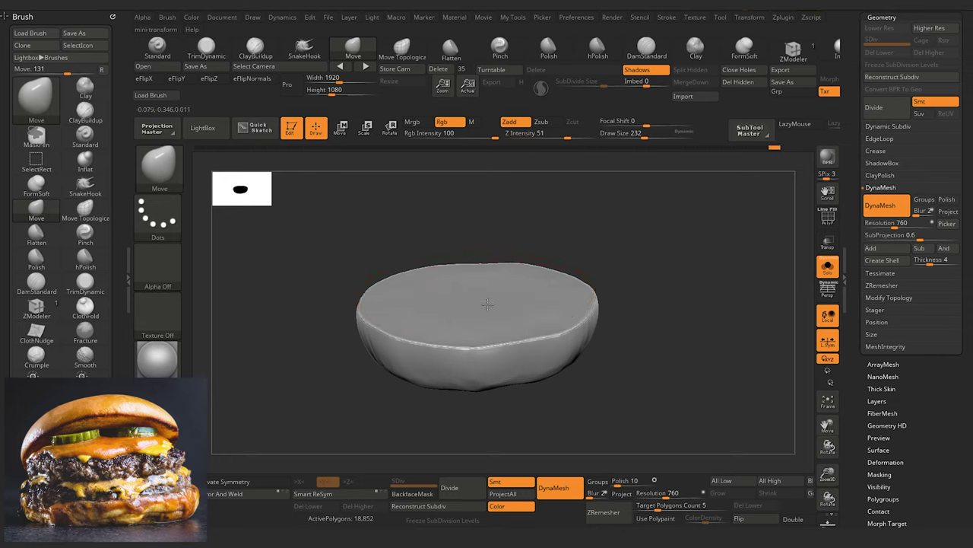
drag(349, 239, 455, 296)
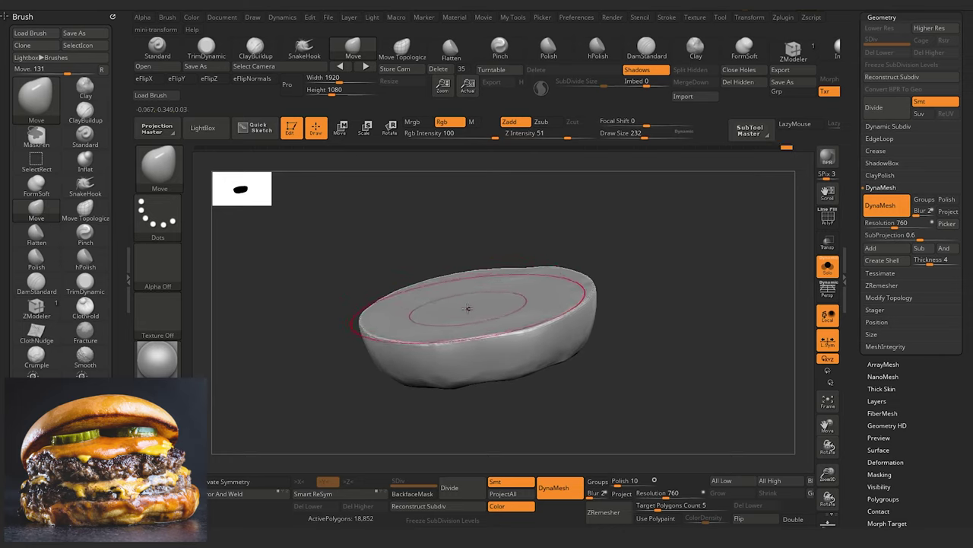
drag(436, 252, 352, 219)
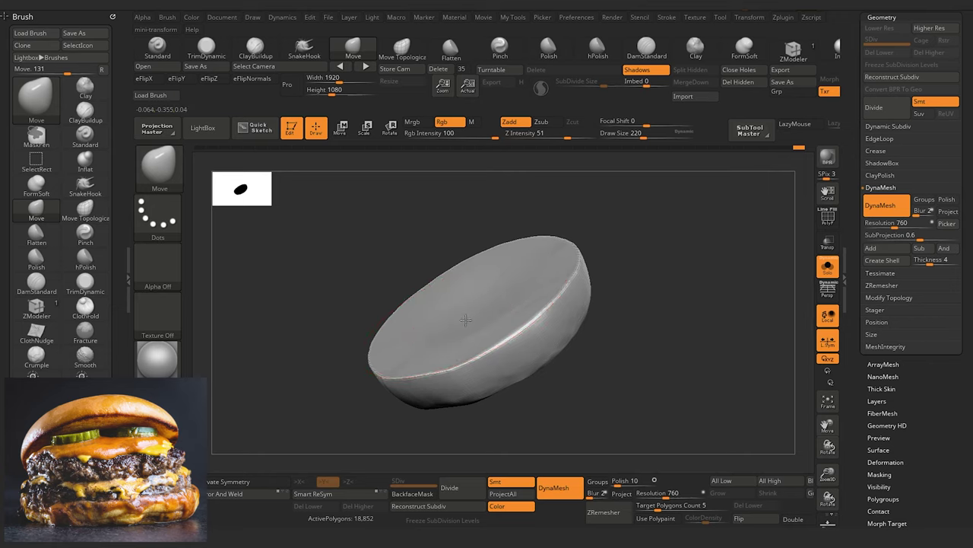
mouse_move(378, 261)
mouse_down()
mouse_move(363, 282)
mouse_move(374, 279)
mouse_up()
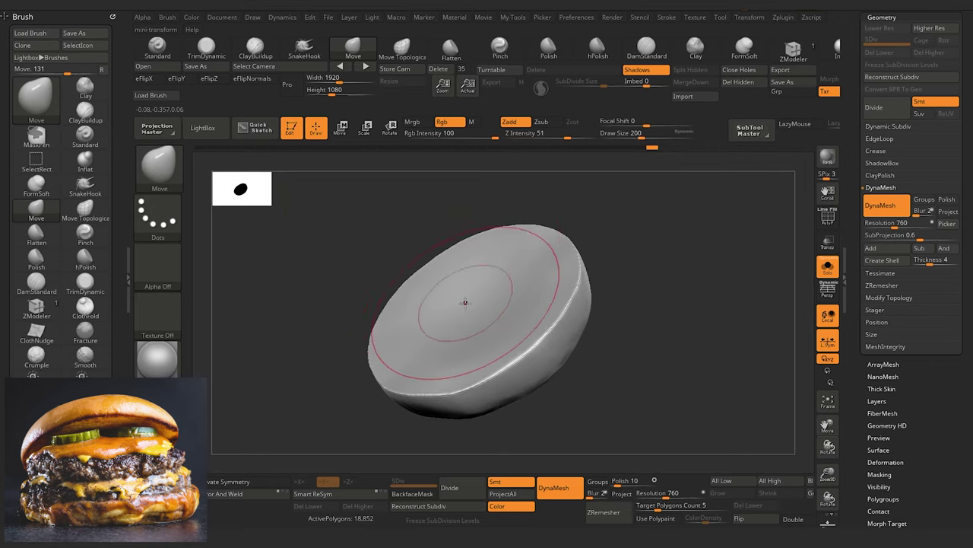
mouse_move(468, 305)
mouse_down()
mouse_move(348, 235)
mouse_move(463, 280)
mouse_up()
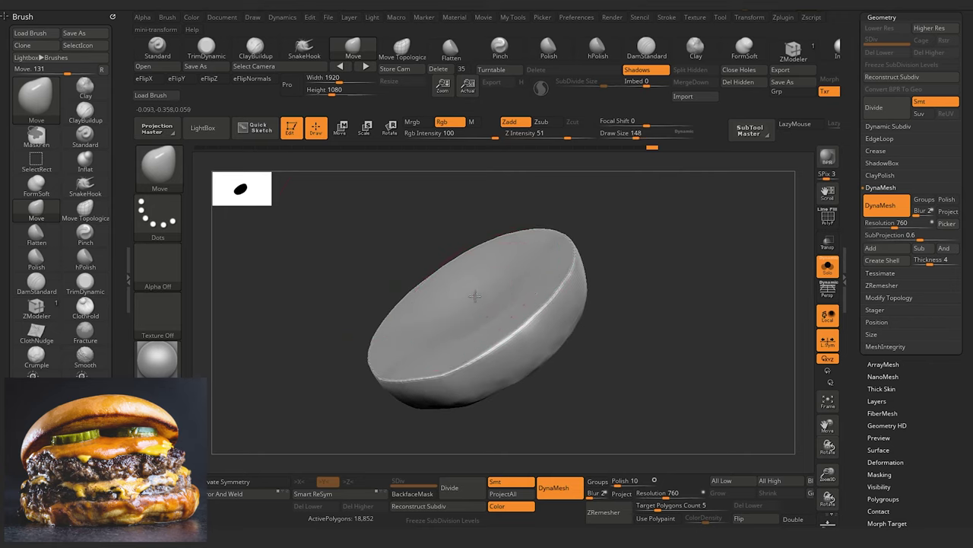
drag(439, 267, 420, 239)
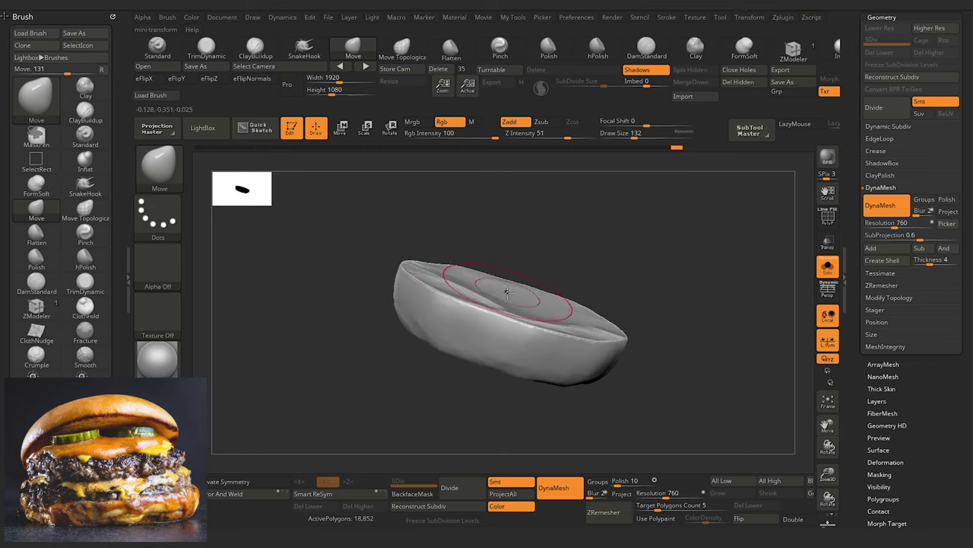
Step: Squash the bun slightly along its vertical axis with the transform gizmo in a front view
mouse_move(319, 270)
mouse_down()
mouse_move(304, 202)
mouse_move(322, 274)
mouse_up()
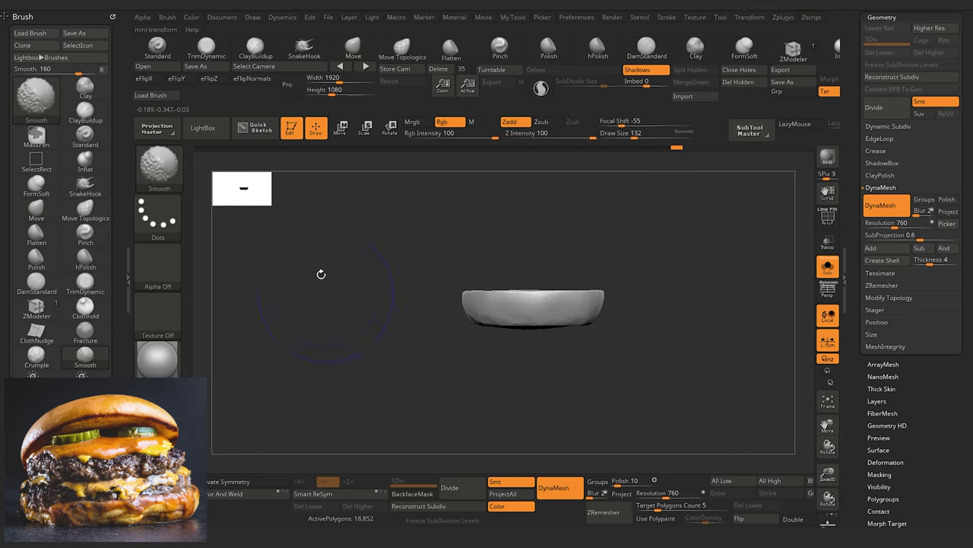
alt+drag(329, 350, 328, 382)
click(340, 128)
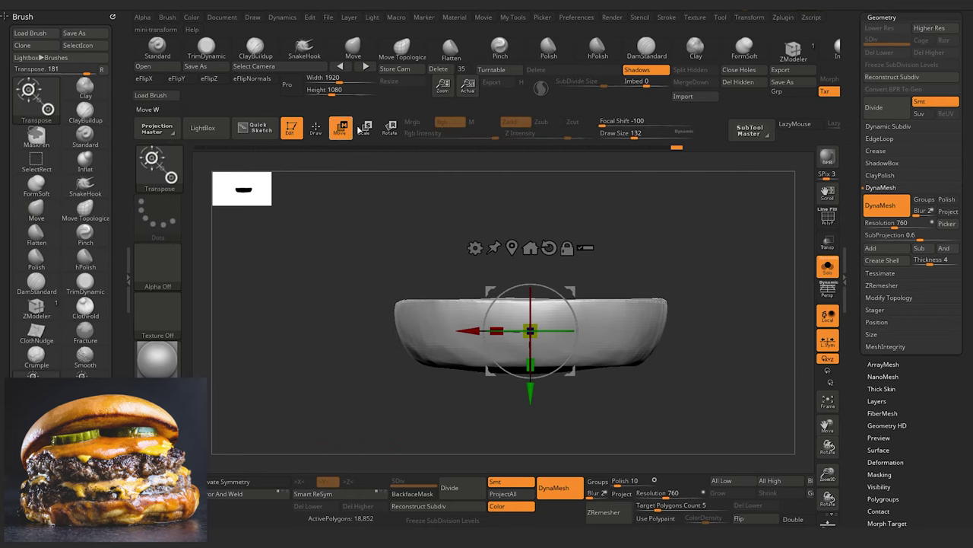
drag(529, 368, 526, 365)
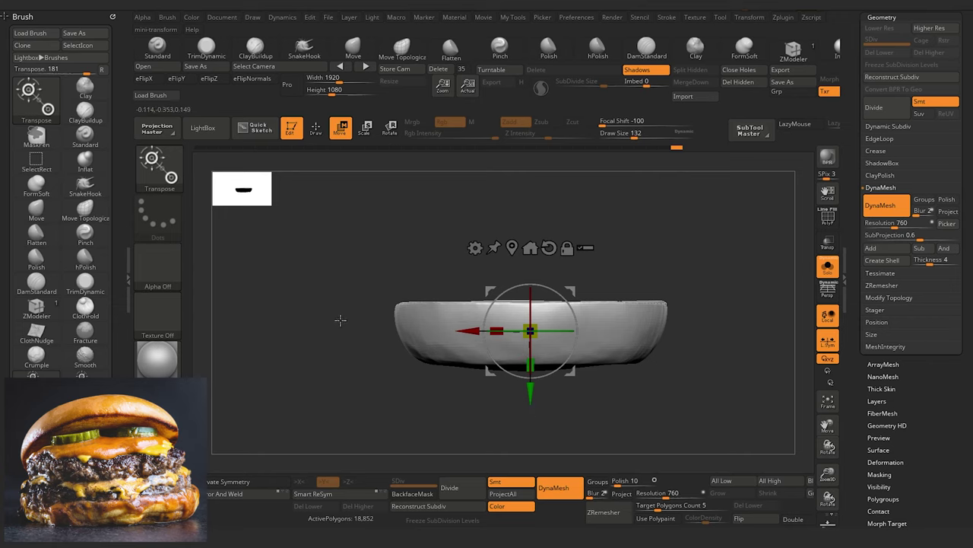
drag(328, 354, 343, 337)
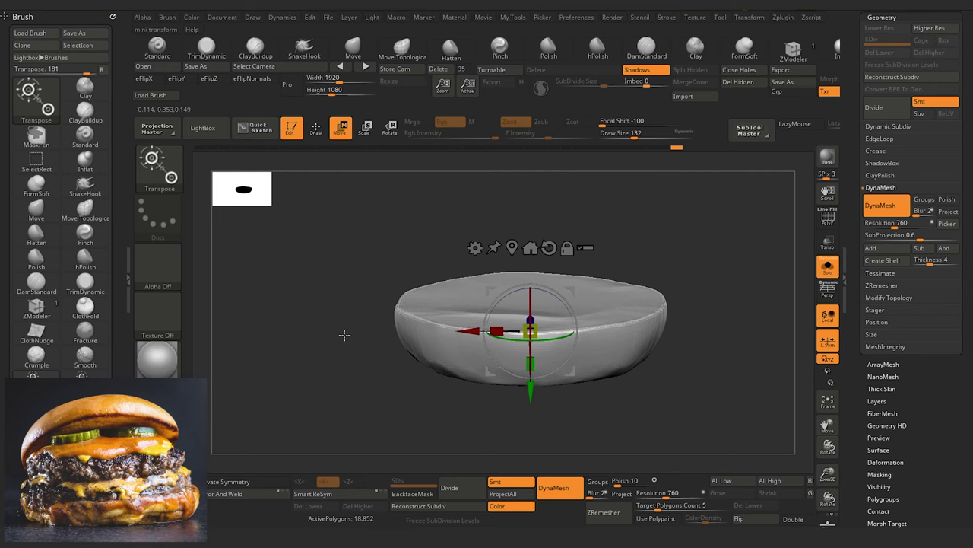
Step: Show the other subtools again and push in the bun's lower left side with the Move brush at a draw size of 116
click(827, 267)
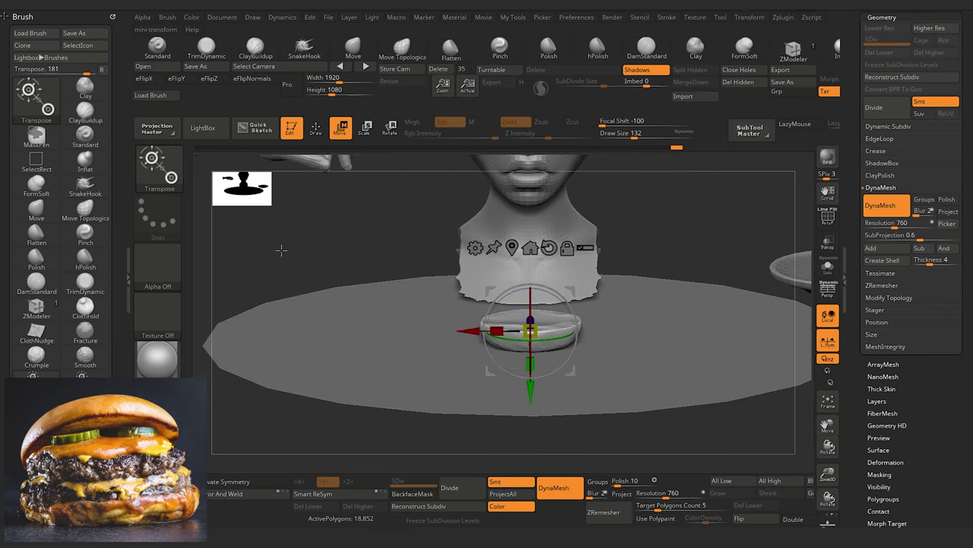
shift+drag(281, 250, 382, 371)
drag(279, 233, 281, 235)
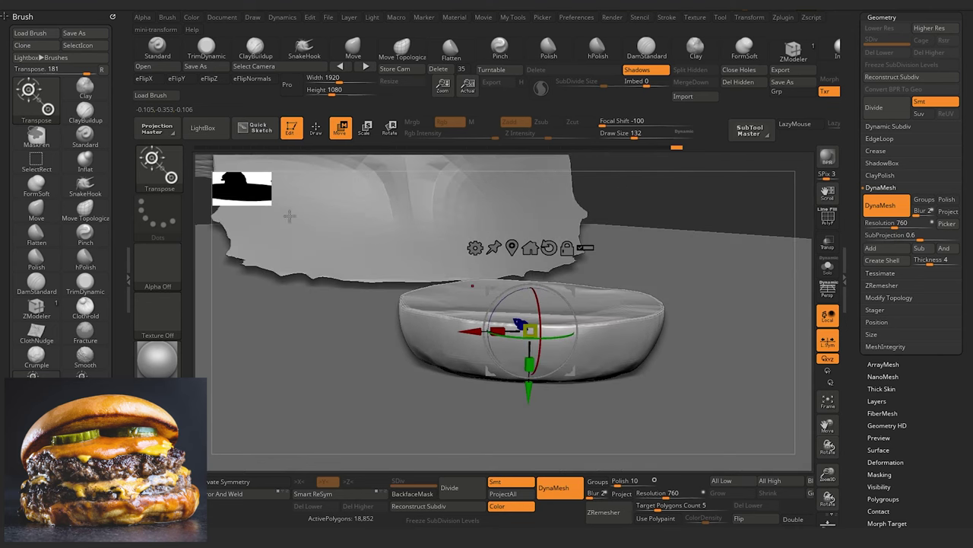
click(355, 47)
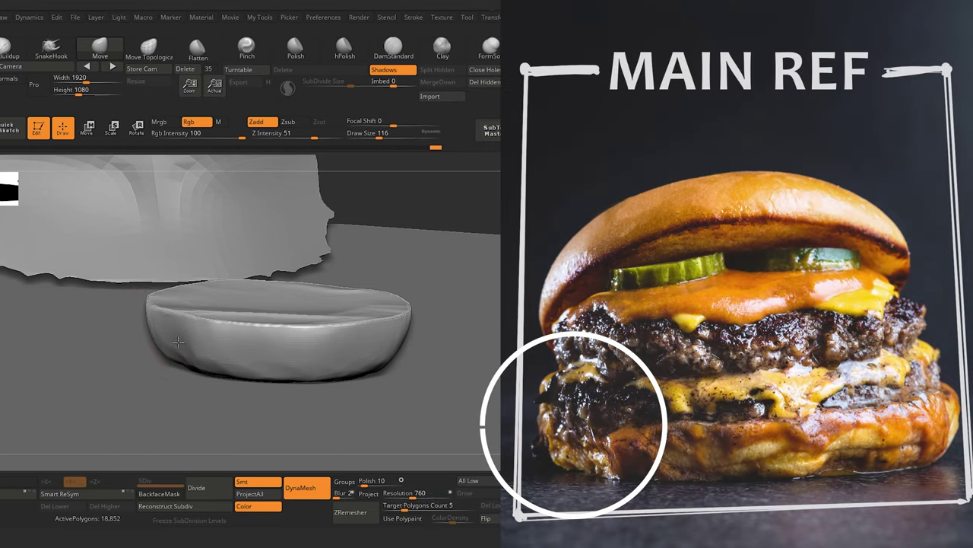
mouse_move(371, 200)
mouse_down()
mouse_move(76, 268)
mouse_move(15, 261)
mouse_up()
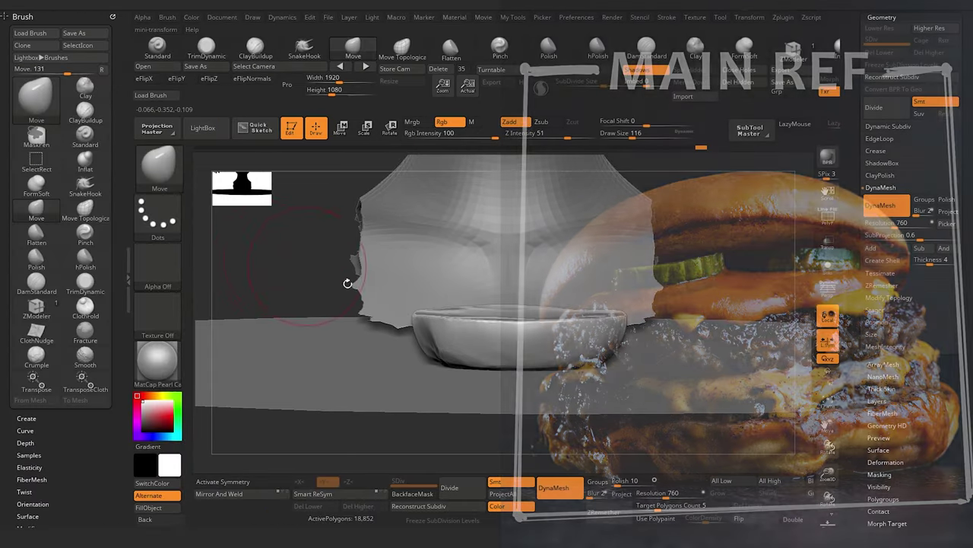
drag(292, 319, 352, 364)
drag(419, 338, 412, 341)
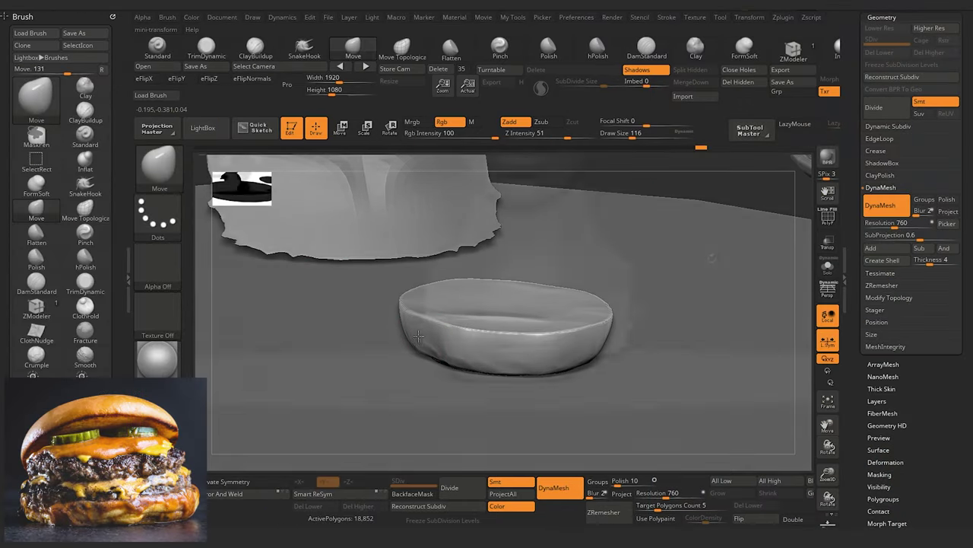
drag(730, 304, 771, 271)
Step: Create a subtool folder named "RWS markers" starting from the RWS_markers51 subtool
drag(854, 167, 853, 471)
click(882, 57)
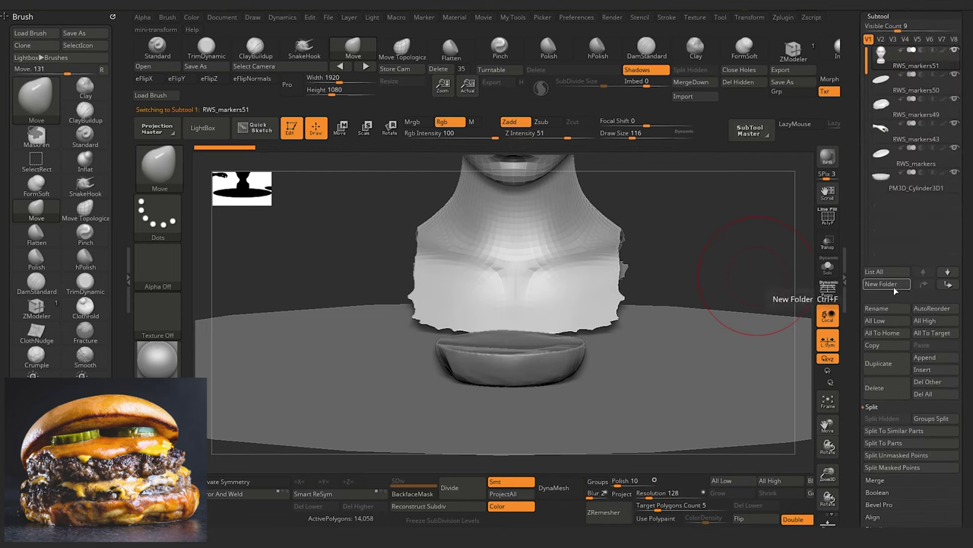
click(895, 287)
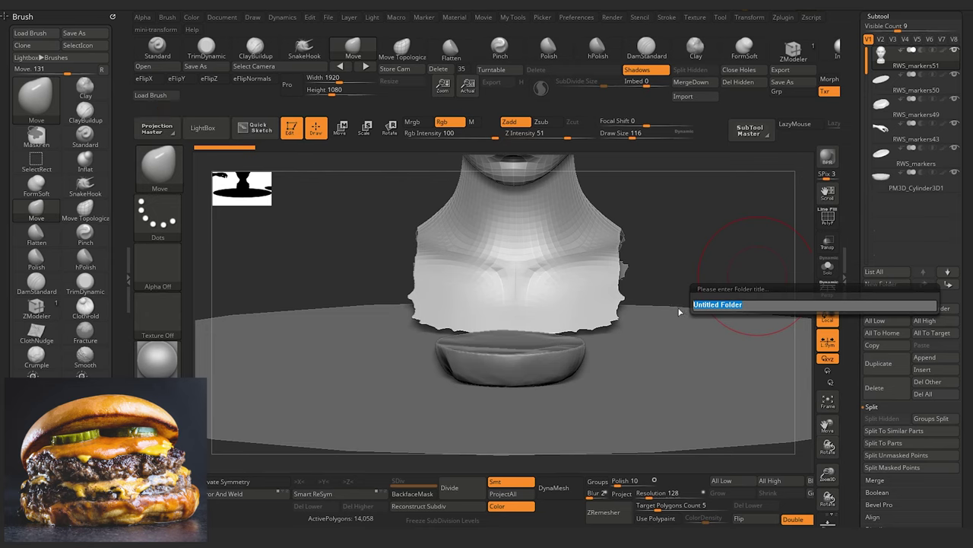
text(RWS markers)
key(Return)
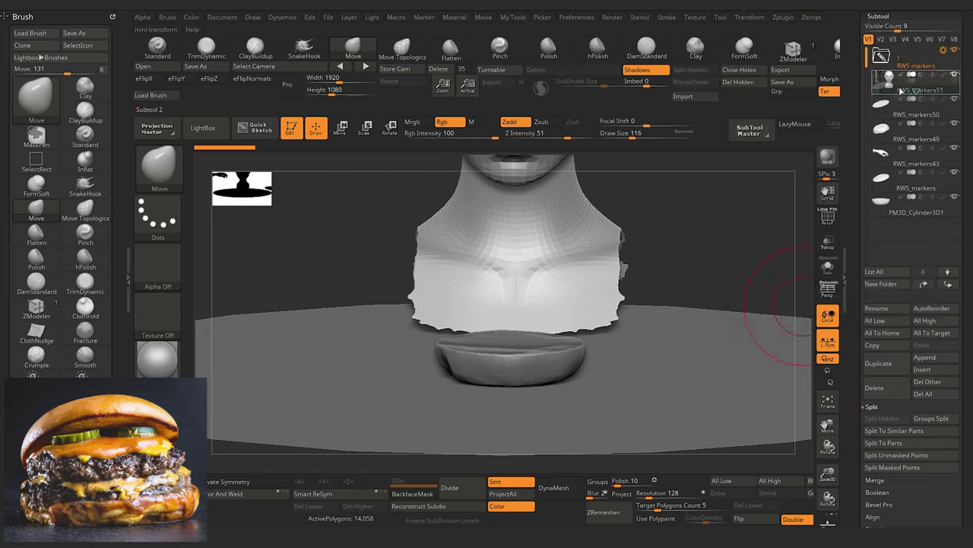
Step: Gather the remaining RWS_markers subtools into the folder, hide them, and select the bun subtool PM3D_Cylinder3D1
drag(888, 129, 887, 112)
drag(886, 152, 886, 136)
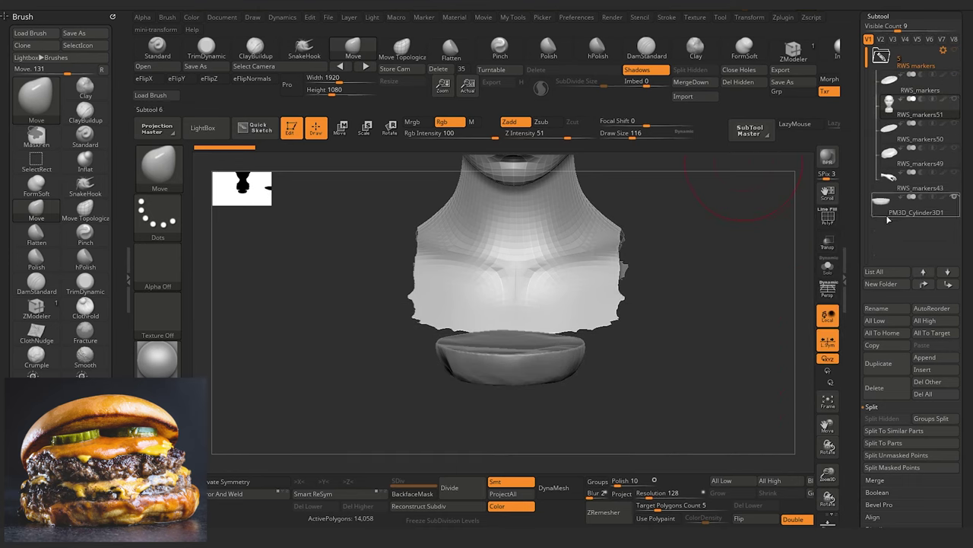
click(887, 216)
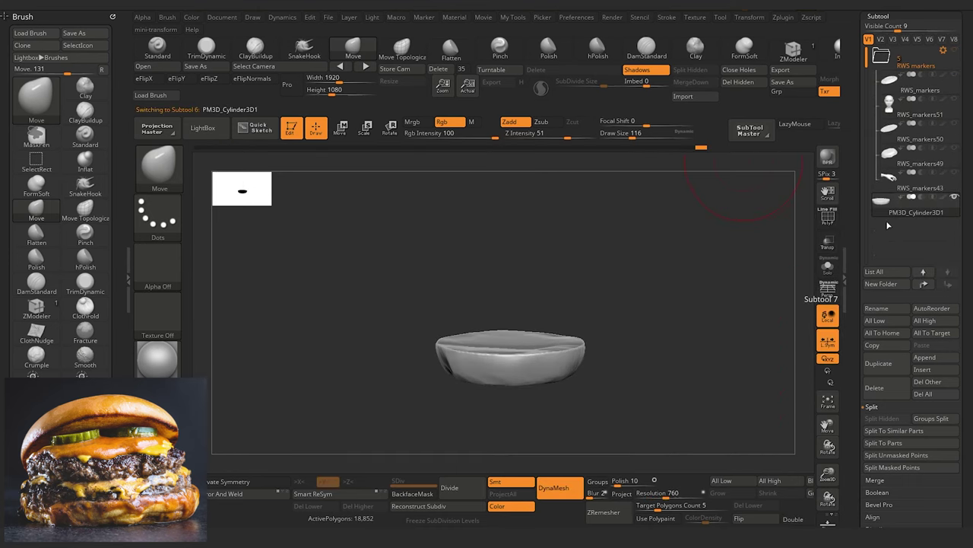
mouse_move(343, 352)
mouse_down()
mouse_move(332, 355)
mouse_move(337, 311)
mouse_move(326, 370)
mouse_move(347, 351)
mouse_up()
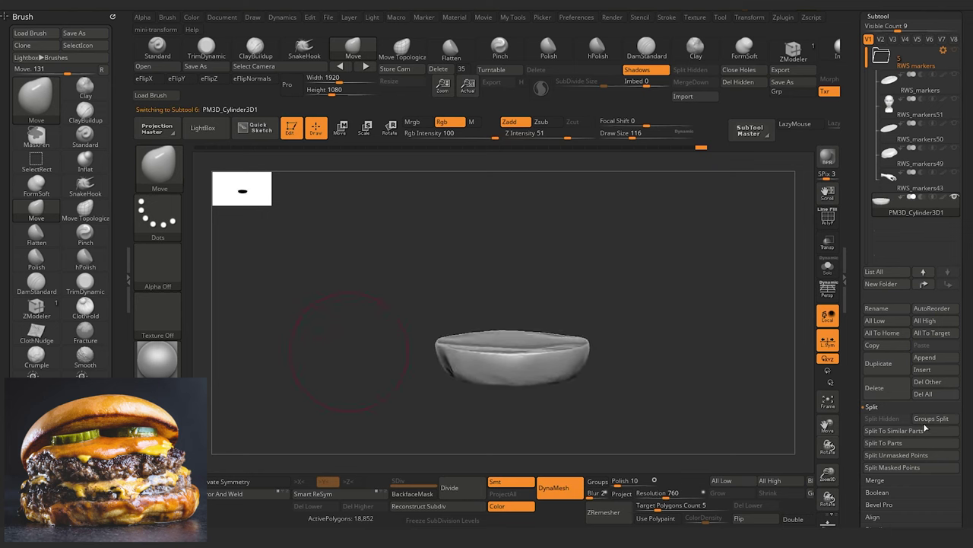
Step: Append a Cylinder3D as a new subtool for the first patty and select it
click(925, 357)
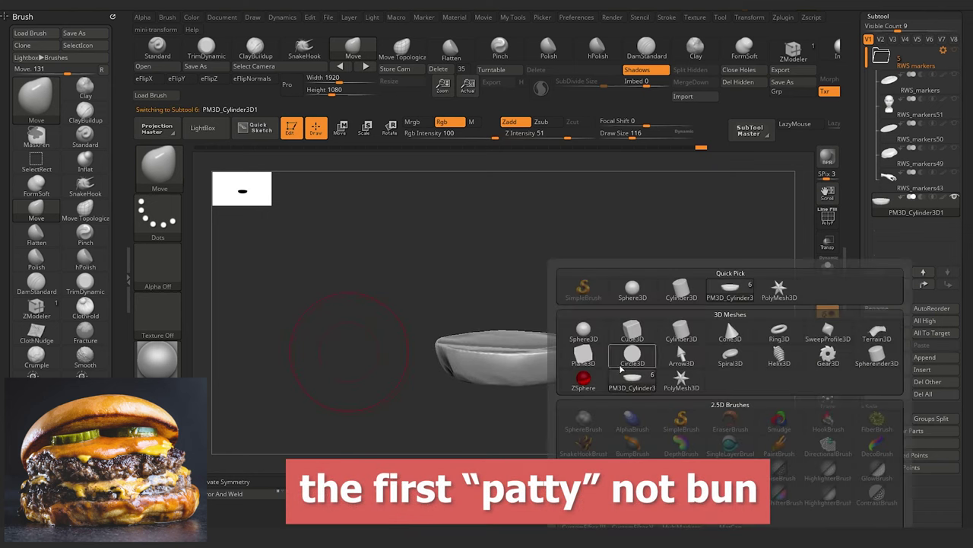
click(681, 289)
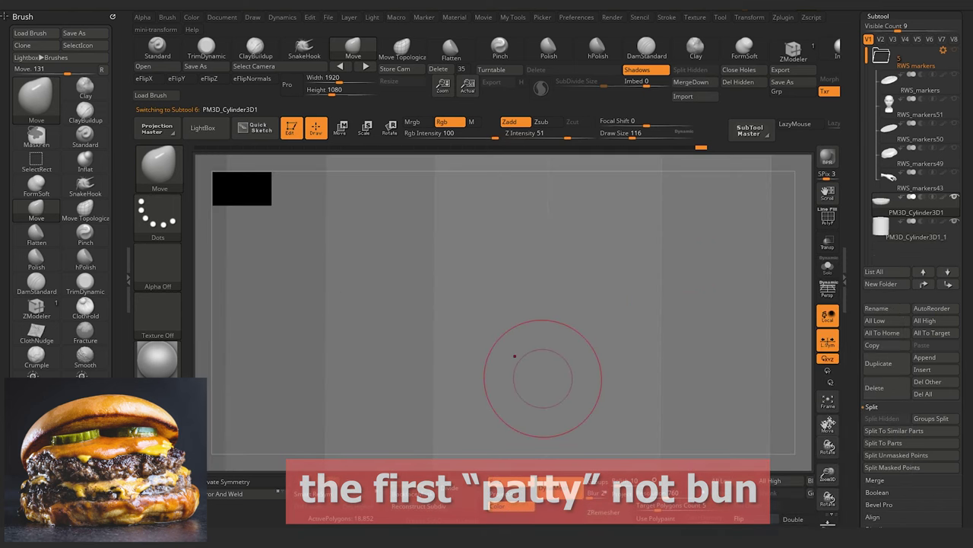
drag(828, 471, 764, 316)
click(889, 233)
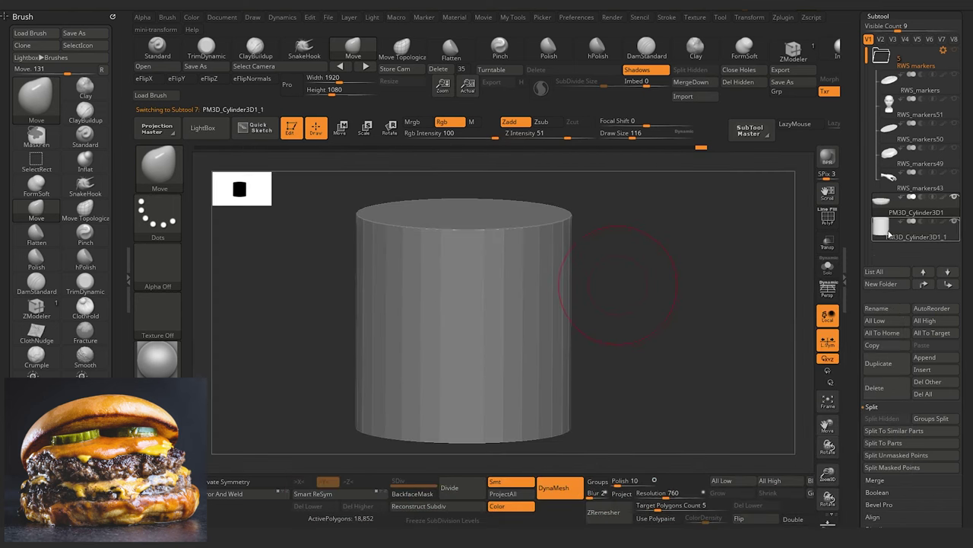
Step: Scale the patty cylinder down uniformly and turn off the transparency and polyframe display
key(w)
click(371, 130)
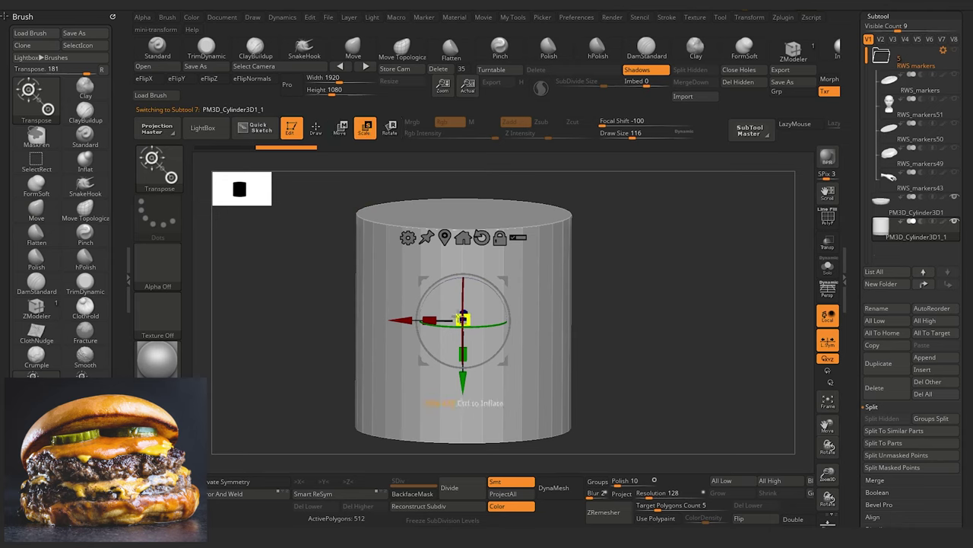
drag(462, 320, 519, 407)
shift+drag(320, 352, 315, 395)
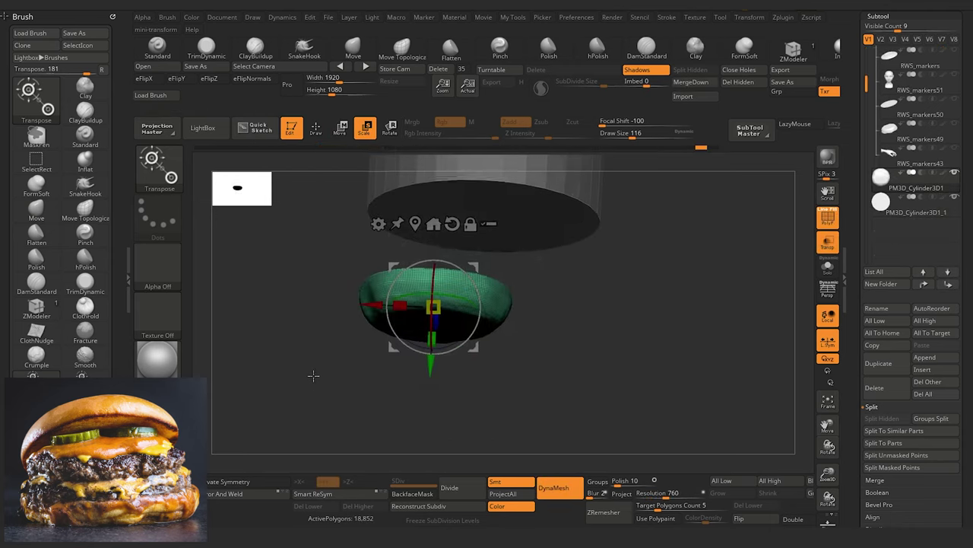
mouse_move(315, 376)
mouse_down()
mouse_move(317, 339)
mouse_move(360, 397)
mouse_up()
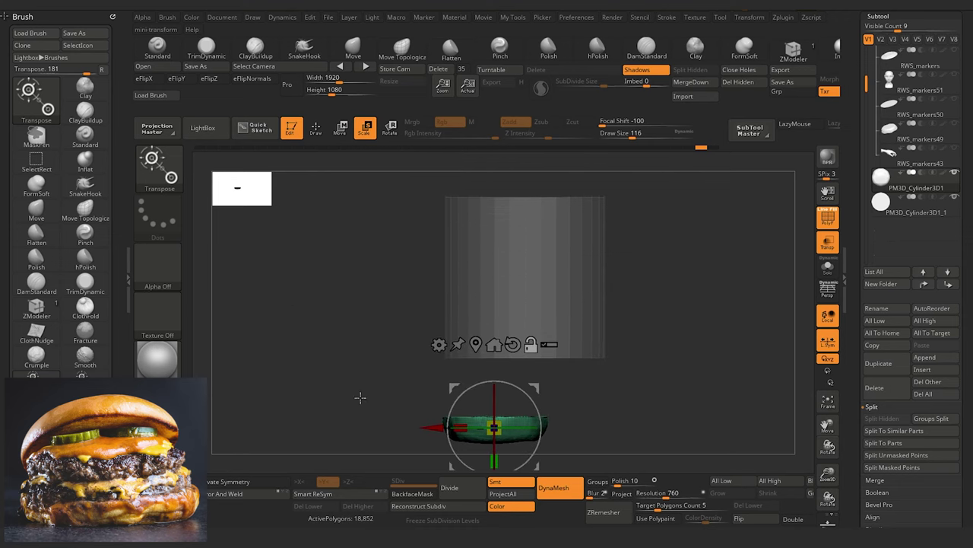
click(898, 212)
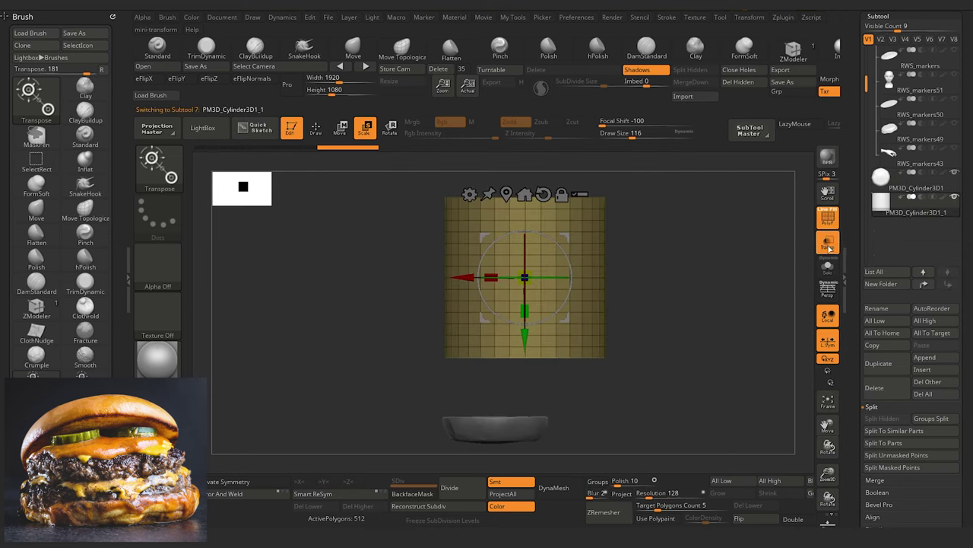
click(829, 246)
click(828, 218)
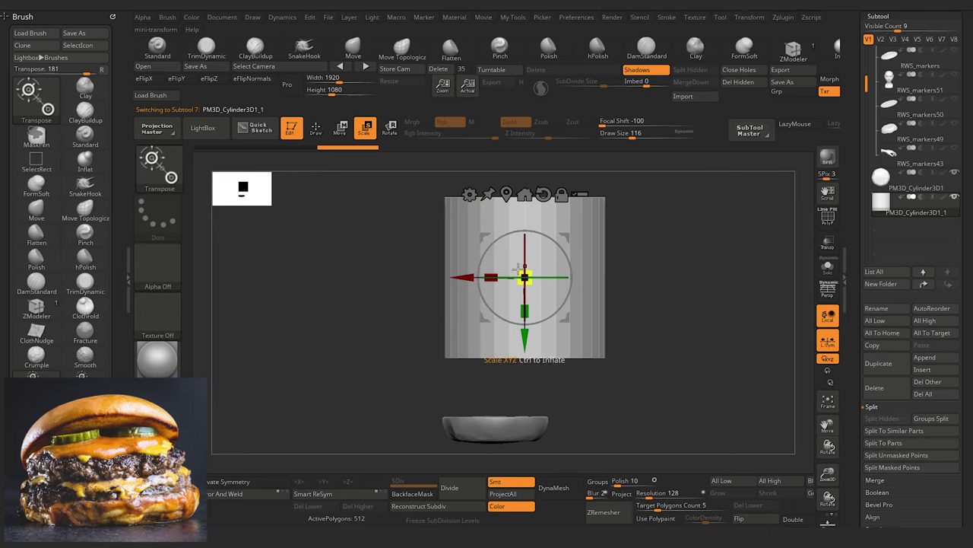
Step: Shrink the patty cylinder, flatten it into a disc, and lower it to just above the bun
drag(521, 274, 436, 277)
drag(502, 344, 500, 430)
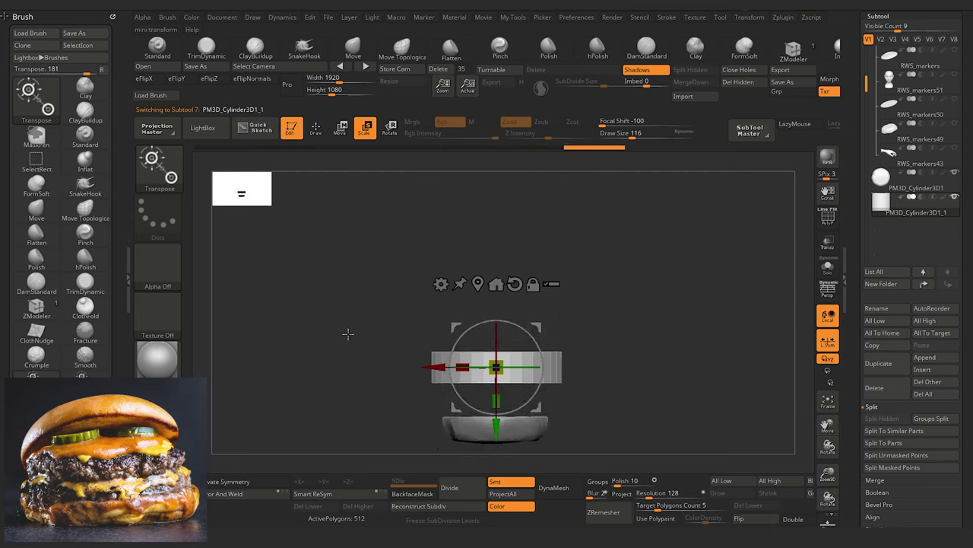
alt+drag(348, 332, 346, 281)
drag(346, 282, 333, 340)
Step: Thin the patty disc and seat it on the bun's top face, nearly as wide as the bun
drag(507, 302, 506, 304)
drag(508, 354, 507, 420)
shift+drag(335, 332, 333, 255)
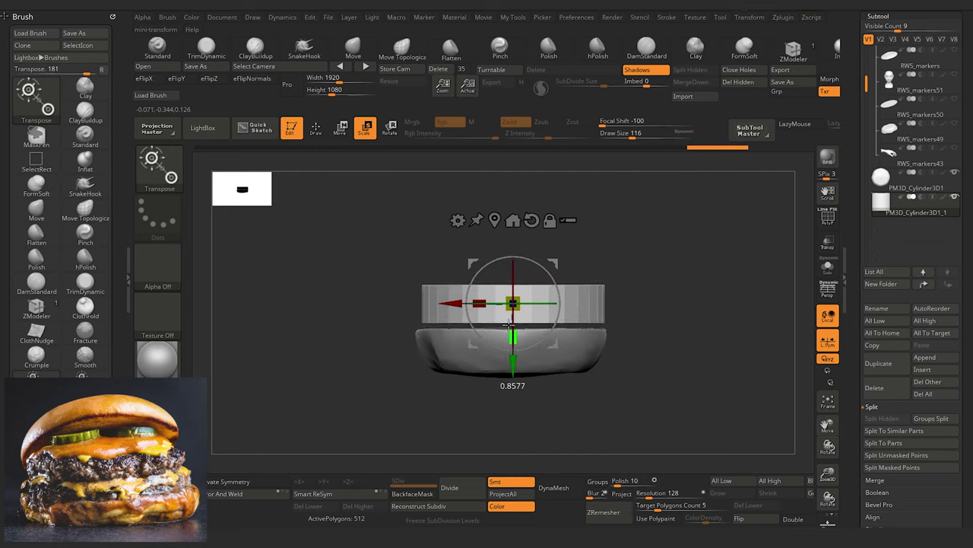
drag(509, 325, 511, 336)
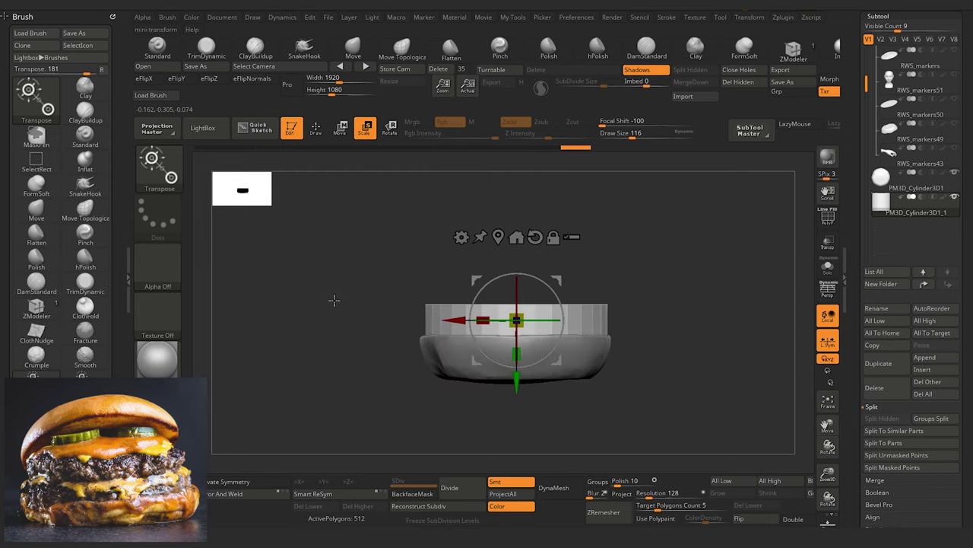
alt+drag(335, 300, 339, 354)
drag(315, 310, 312, 352)
drag(309, 340, 312, 302)
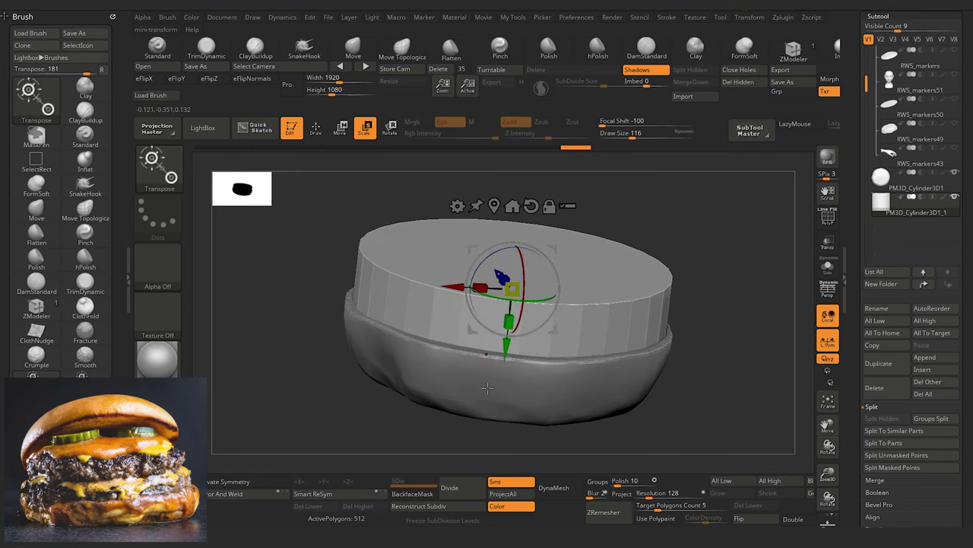
Step: Subdivide the patty disc twice and delete its lower subdivision levels
key(ctrl+d)
key(ctrl+d)
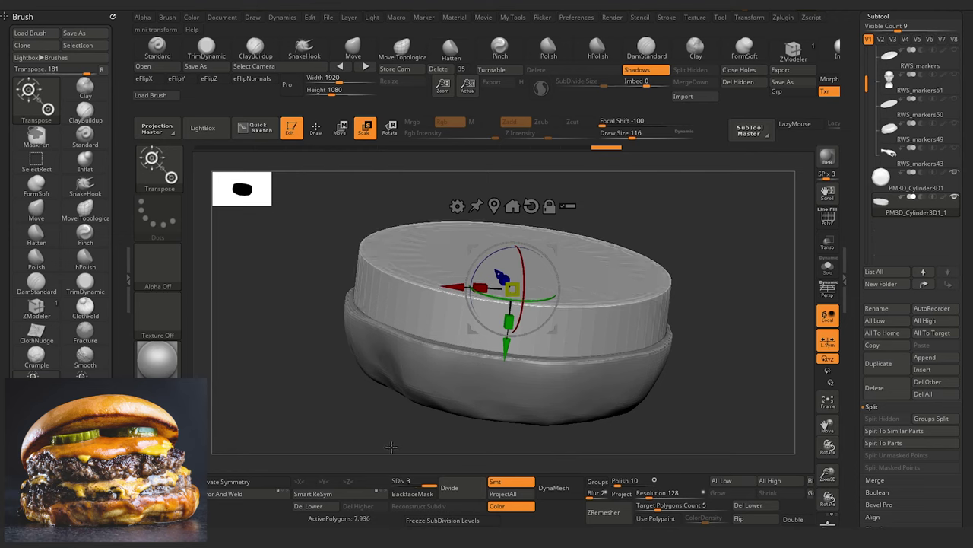
click(317, 508)
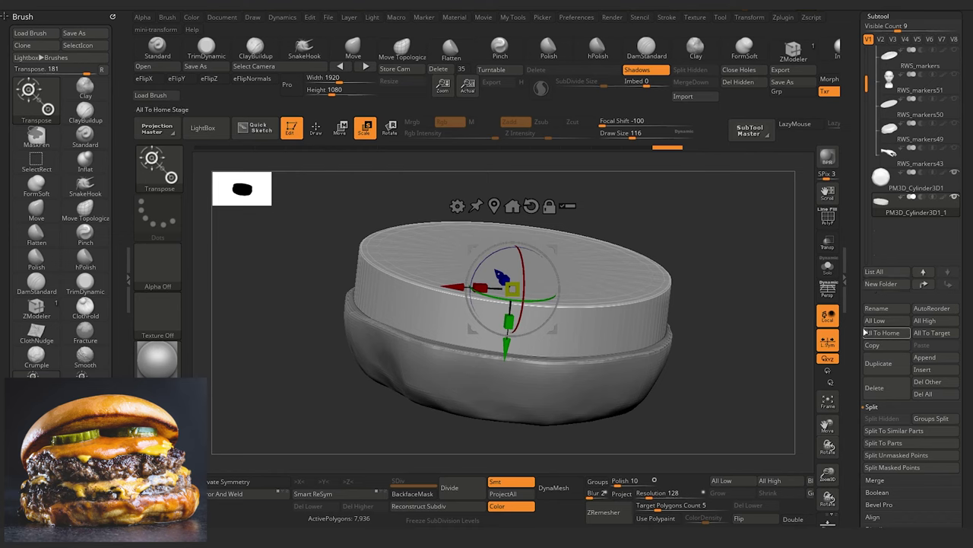
Step: Open the patty disc's Geometry settings and select the TrimDynamic brush
scroll(865, 319, down, 5)
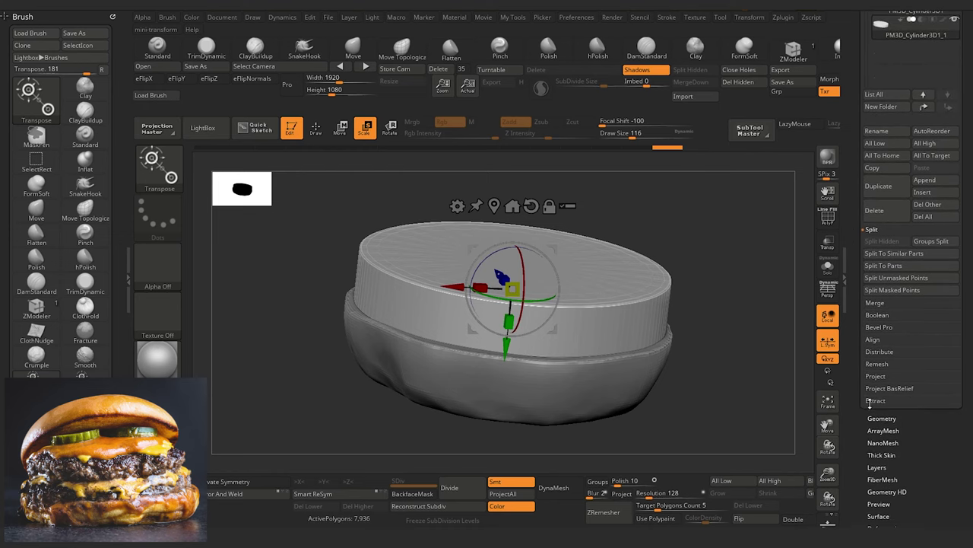
click(879, 420)
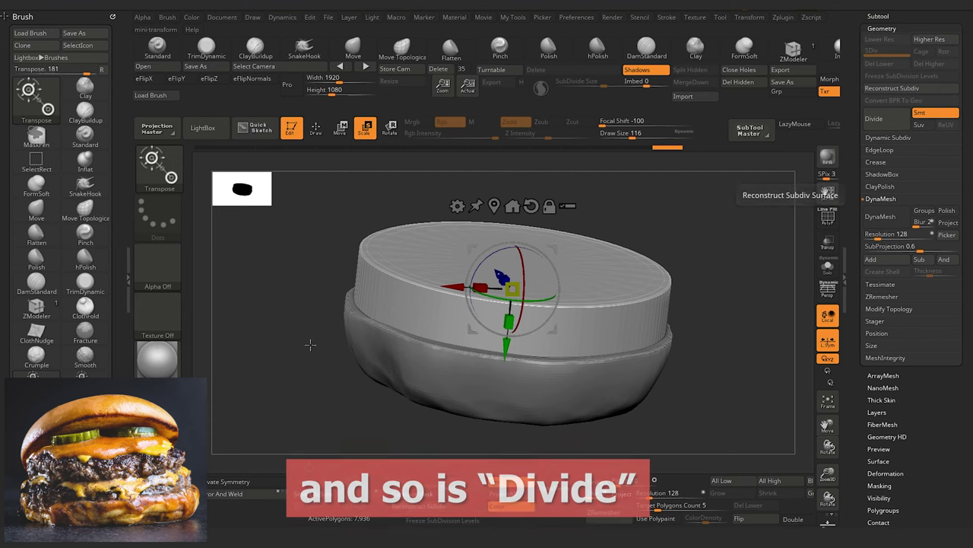
drag(301, 323, 282, 277)
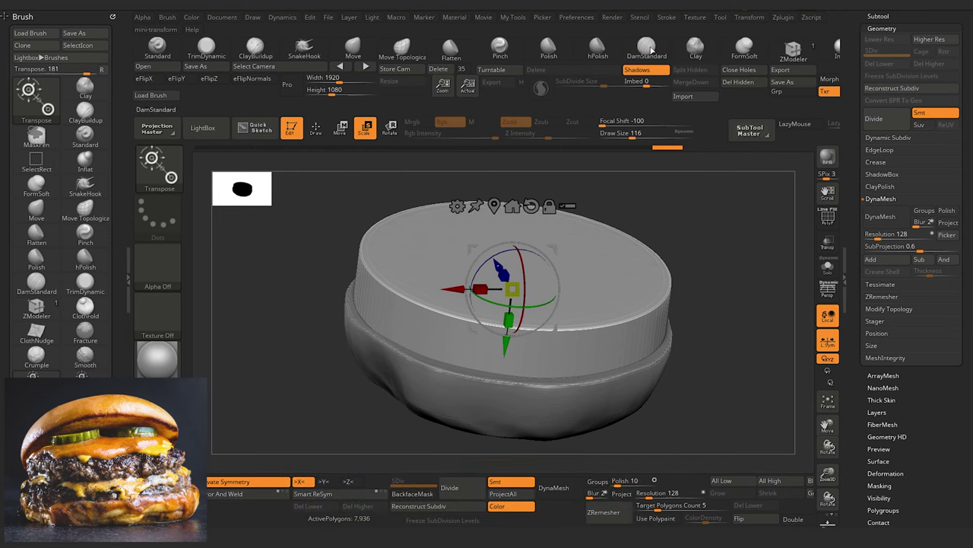
click(204, 44)
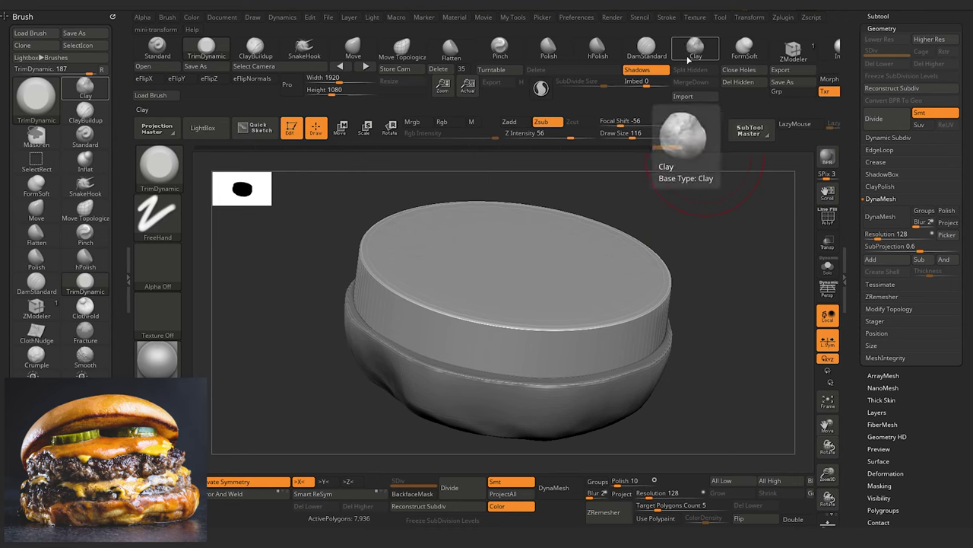
click(749, 17)
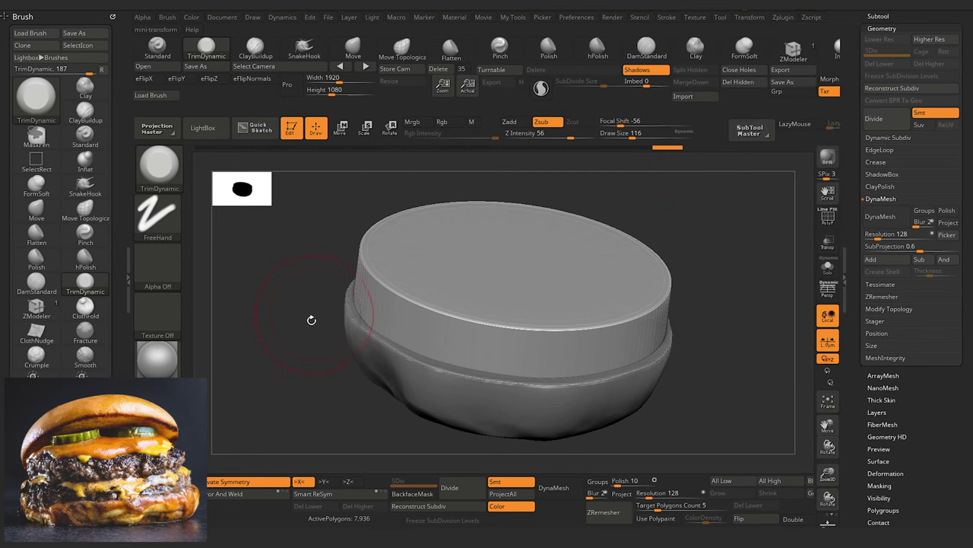
Step: Try TrimDynamic strokes on the patty's side with the draw size reduced to 92 and undo the last stroke
drag(297, 336, 298, 342)
key([)
key([)
mouse_move(422, 308)
mouse_down()
mouse_move(398, 298)
mouse_move(403, 310)
mouse_move(415, 315)
mouse_move(375, 282)
mouse_move(373, 254)
mouse_up()
drag(246, 301, 291, 267)
key(ctrl+z)
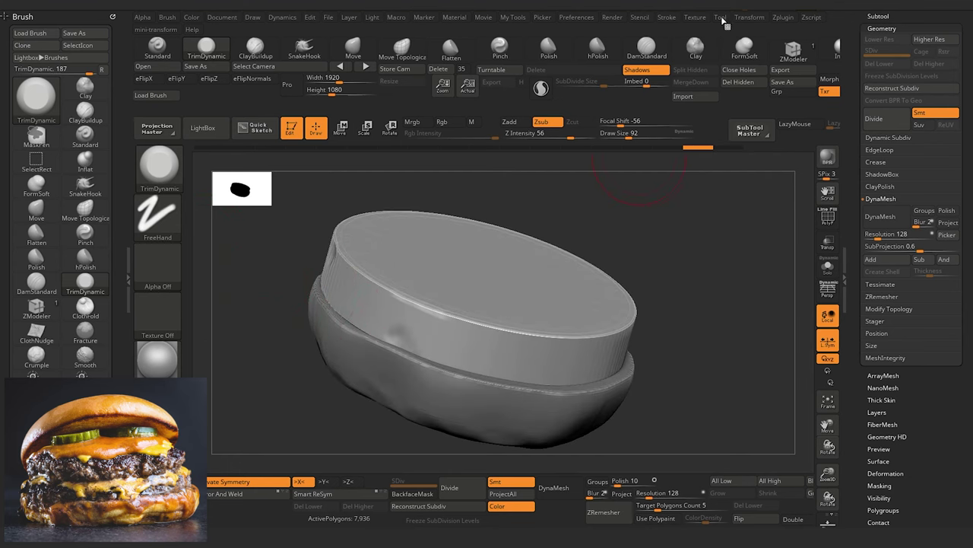
Step: Bevel the patty's upper and lower rims with TrimDynamic under radial Y symmetry, isolating the patty to reach its underside
click(750, 18)
click(782, 320)
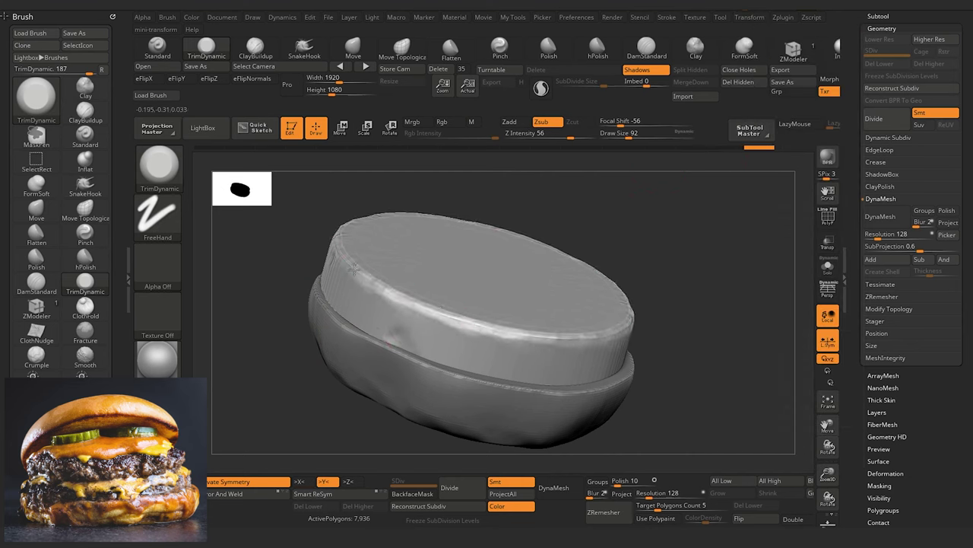
click(827, 266)
drag(573, 451, 566, 363)
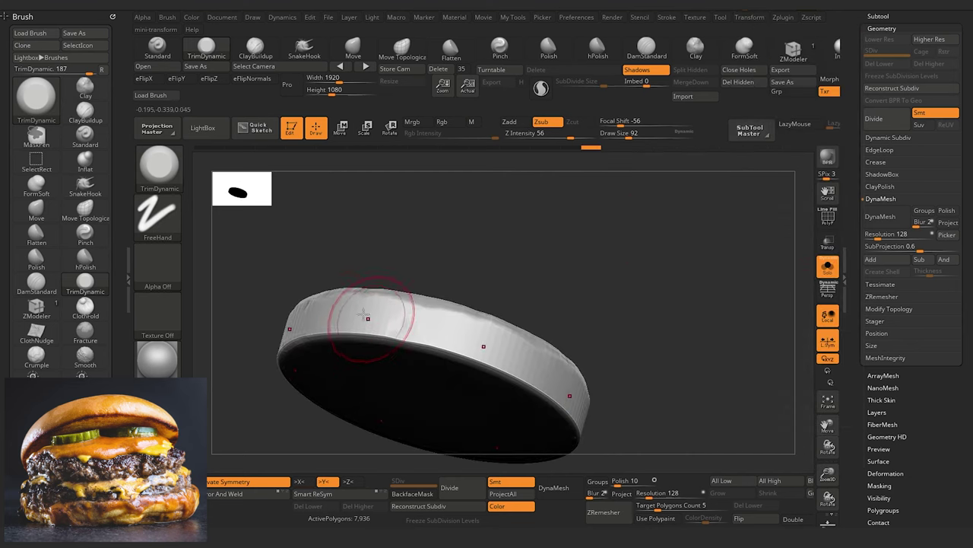
mouse_move(398, 350)
mouse_down()
mouse_move(415, 337)
mouse_move(397, 334)
mouse_move(480, 337)
mouse_move(400, 330)
mouse_up()
drag(268, 286, 425, 335)
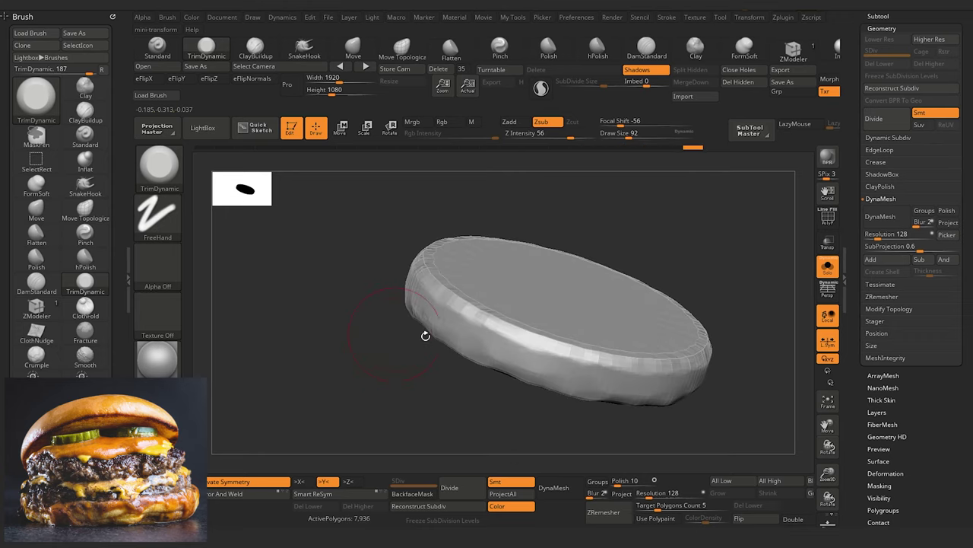
mouse_move(337, 373)
mouse_down()
mouse_move(278, 305)
mouse_move(518, 309)
mouse_up()
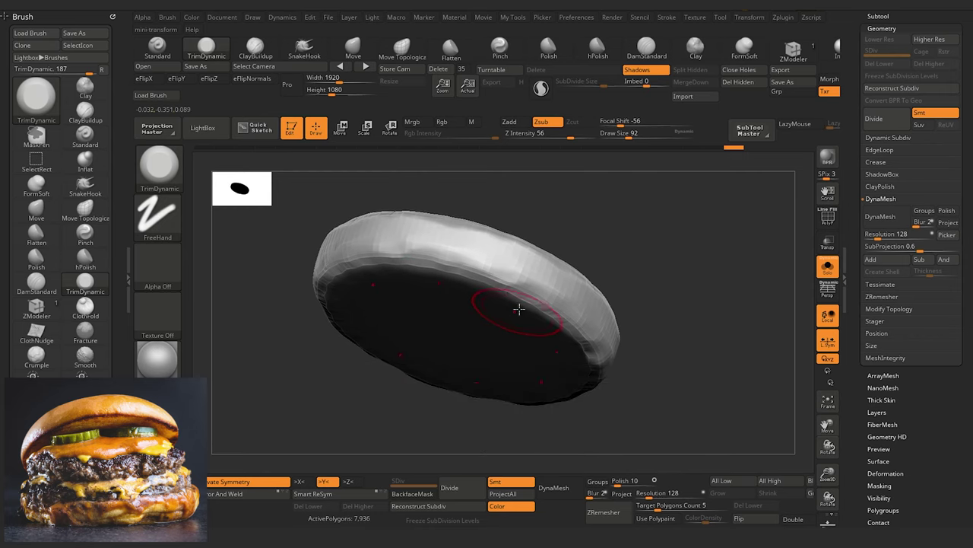
drag(493, 370, 391, 322)
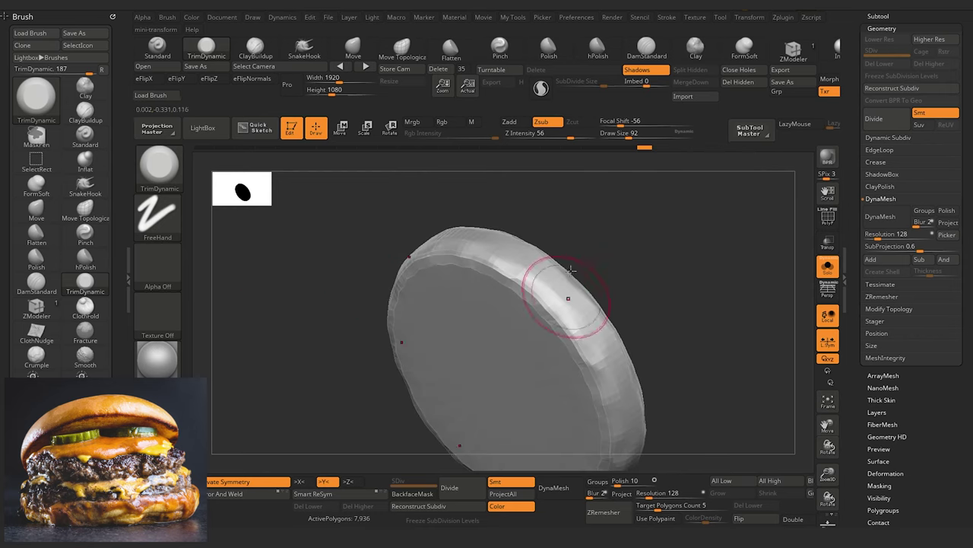
Step: Bring the bun back into view, select the Move brush, and turn off symmetry for uneven shaping
click(828, 271)
key(f)
shift+drag(281, 323, 317, 380)
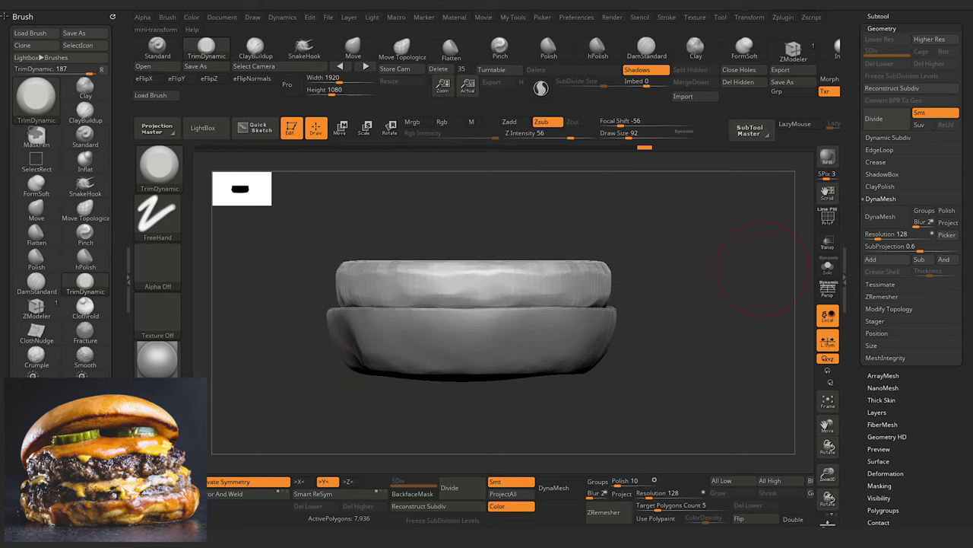
mouse_move(293, 364)
mouse_down()
mouse_move(293, 383)
mouse_move(300, 372)
mouse_up()
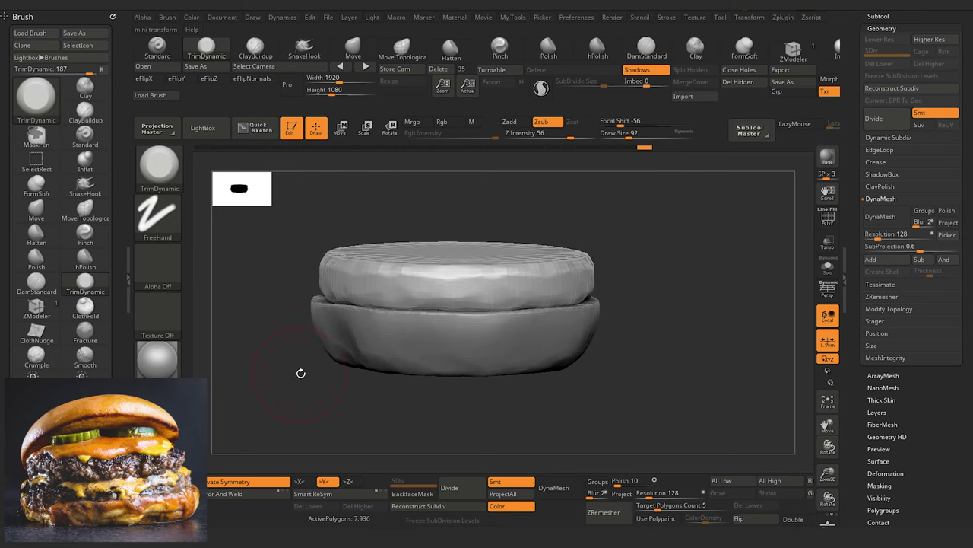
mouse_move(291, 327)
mouse_down()
mouse_move(282, 349)
mouse_move(278, 340)
mouse_up()
click(353, 48)
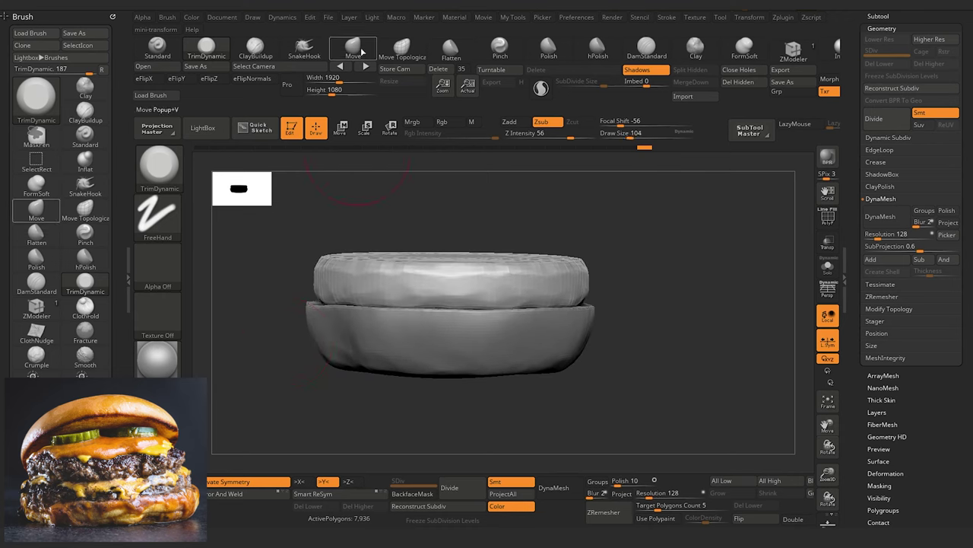
drag(275, 278, 282, 278)
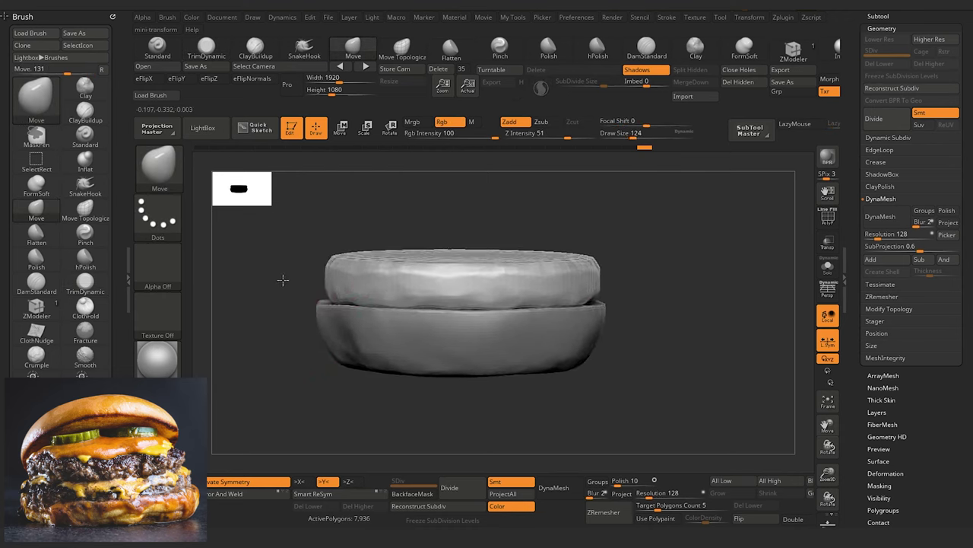
click(249, 480)
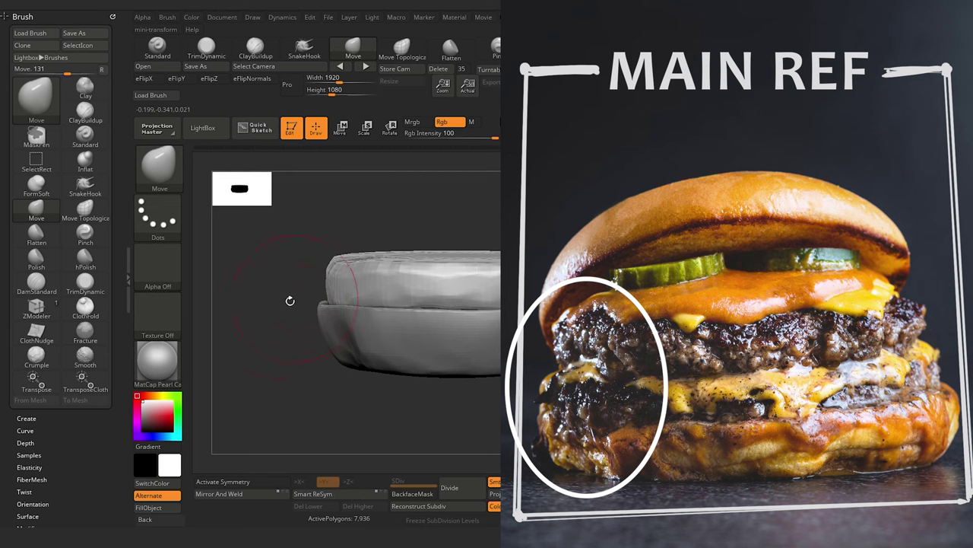
mouse_move(289, 301)
mouse_down()
mouse_move(287, 327)
mouse_move(282, 307)
mouse_up()
Step: Select the bottom bun and adjust the notch in its upper rim with the Move brush at draw size 84
alt+click(329, 319)
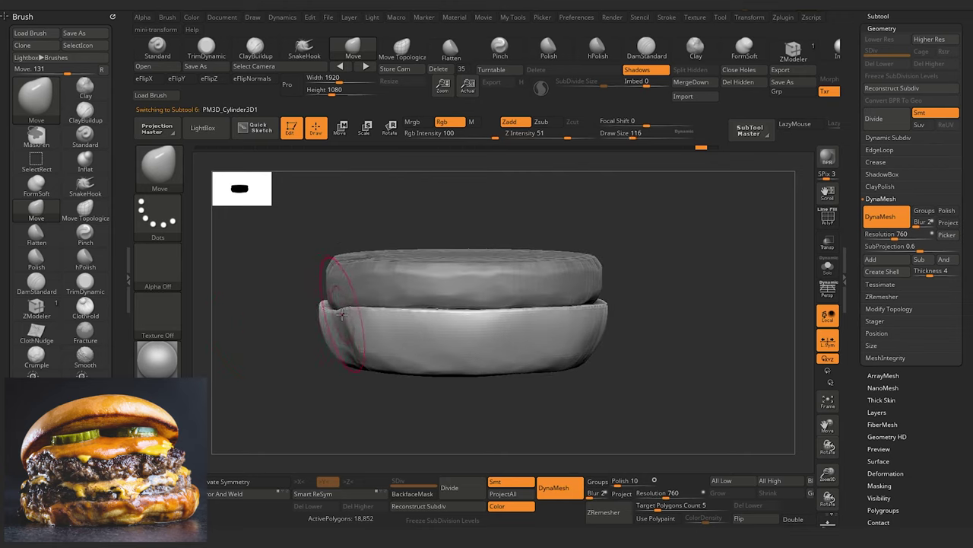
drag(295, 342, 315, 332)
key(bracketleft)
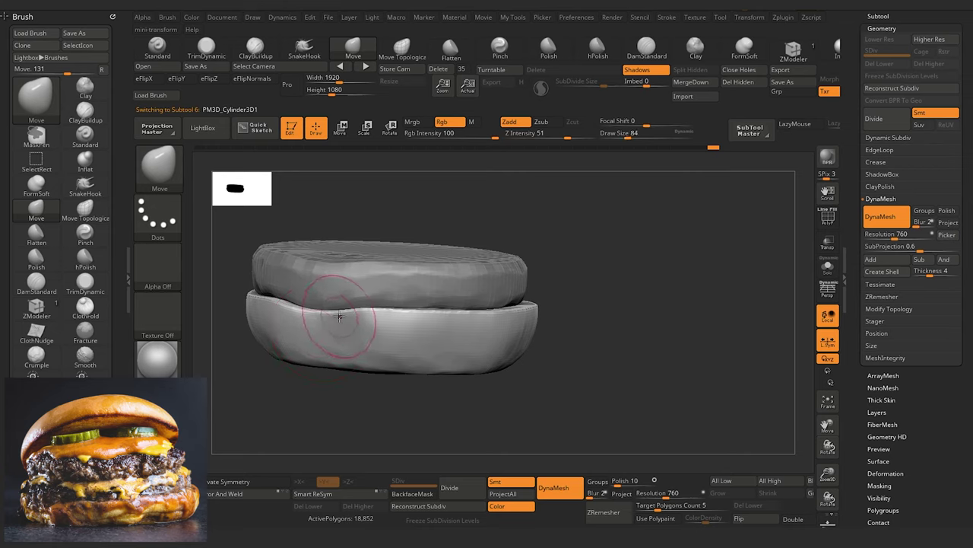
drag(239, 334, 203, 340)
drag(268, 304, 240, 302)
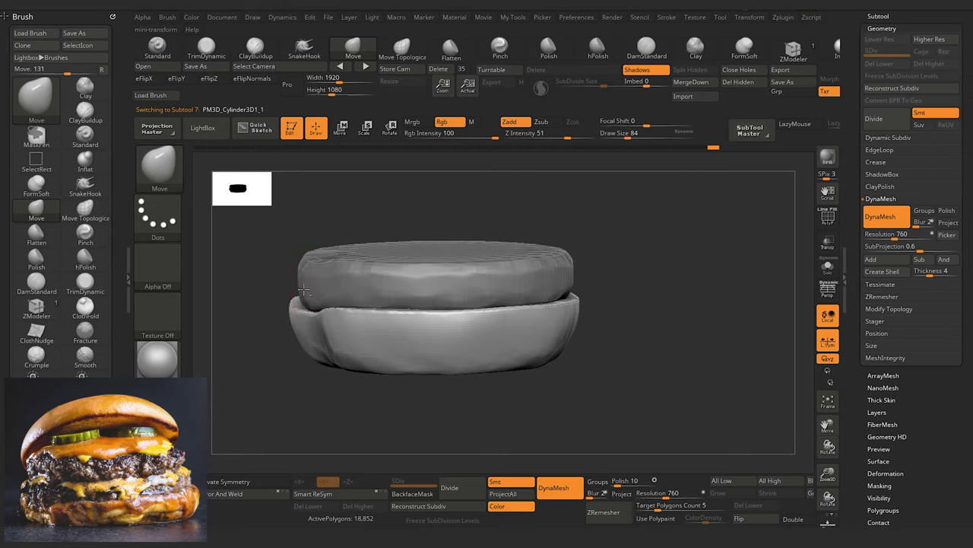
Step: Undo the last stroke and pull the patty's lower edge down into the bun's notch with the Move brush at draw size 104
key(ctrl+z)
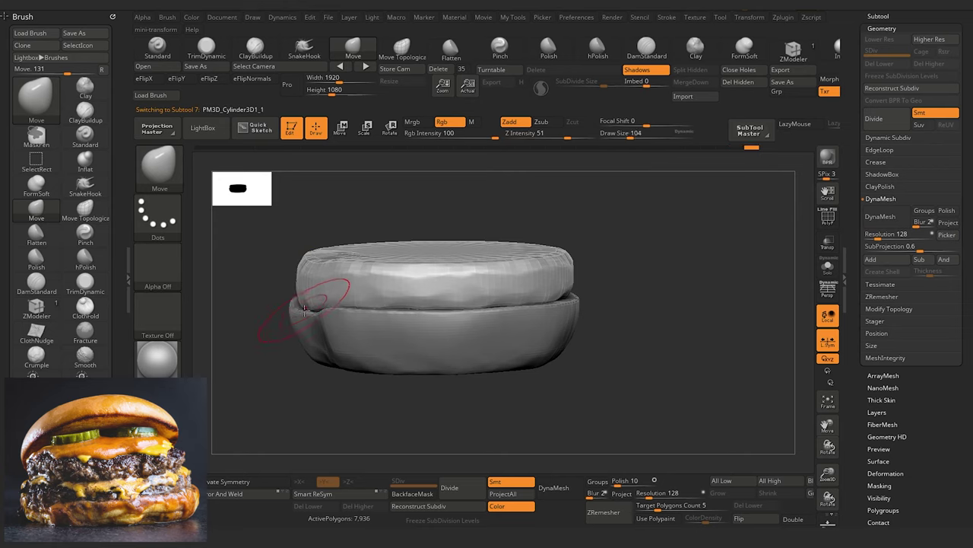
drag(265, 315, 317, 312)
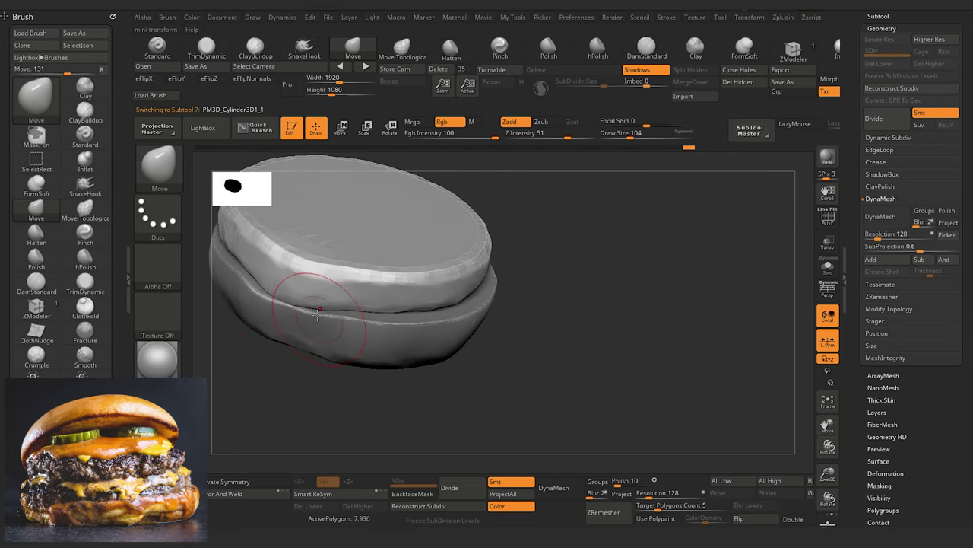
drag(270, 286, 264, 287)
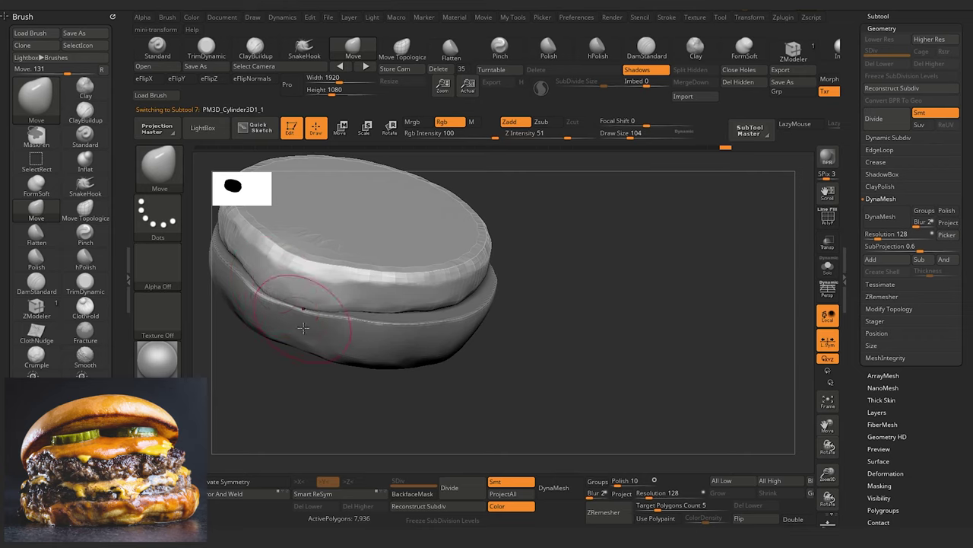
right_drag(285, 333, 282, 316)
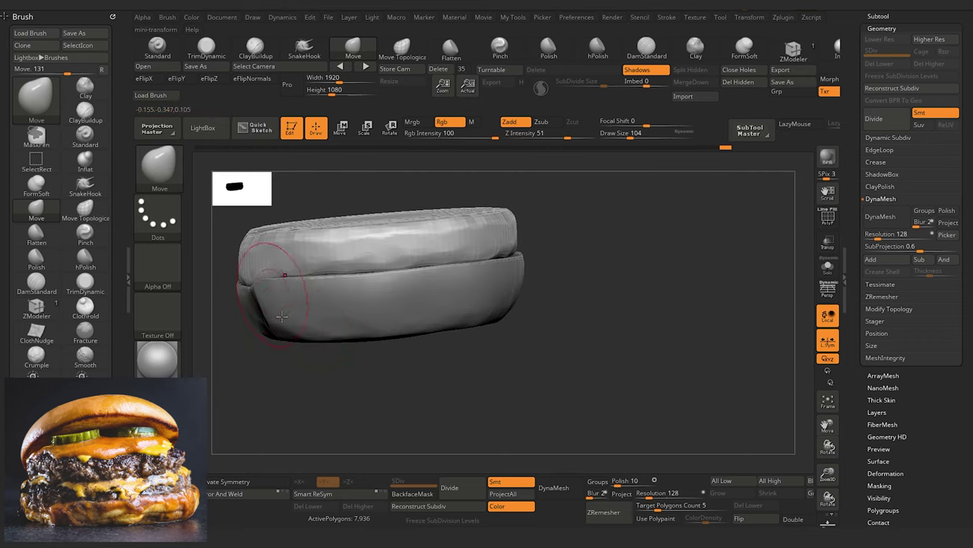
mouse_move(299, 388)
mouse_down()
mouse_move(337, 395)
mouse_move(321, 408)
mouse_up()
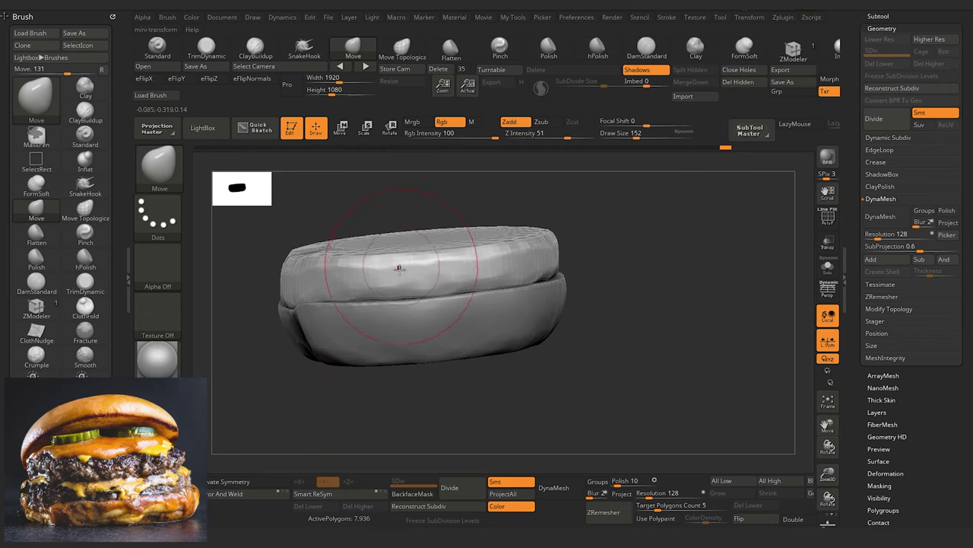
Step: Make the patty's side and upper rim slightly uneven using the Move brush at draw sizes between 152 and 192
drag(399, 263, 427, 246)
key(])
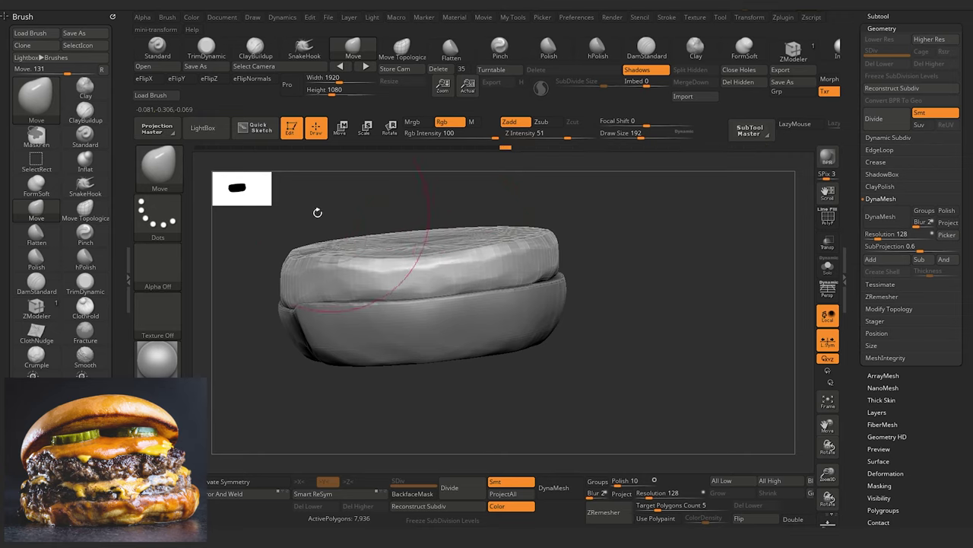
drag(317, 211, 480, 314)
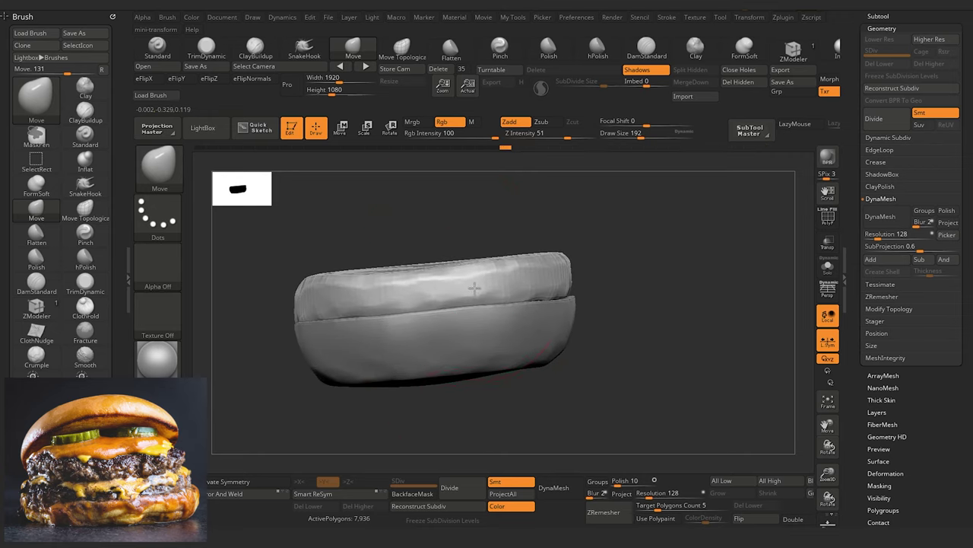
shift+drag(346, 257, 268, 321)
alt+drag(337, 407, 266, 406)
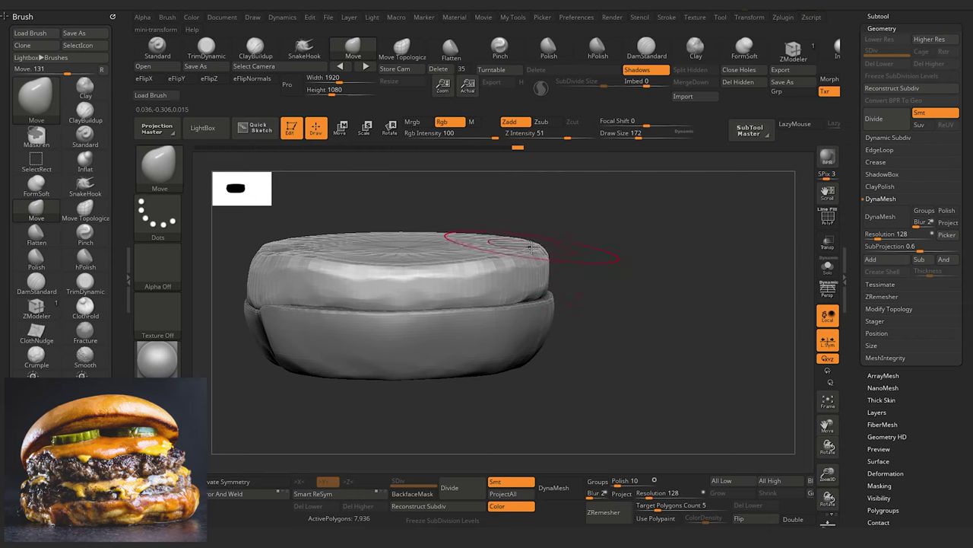
drag(525, 267, 527, 253)
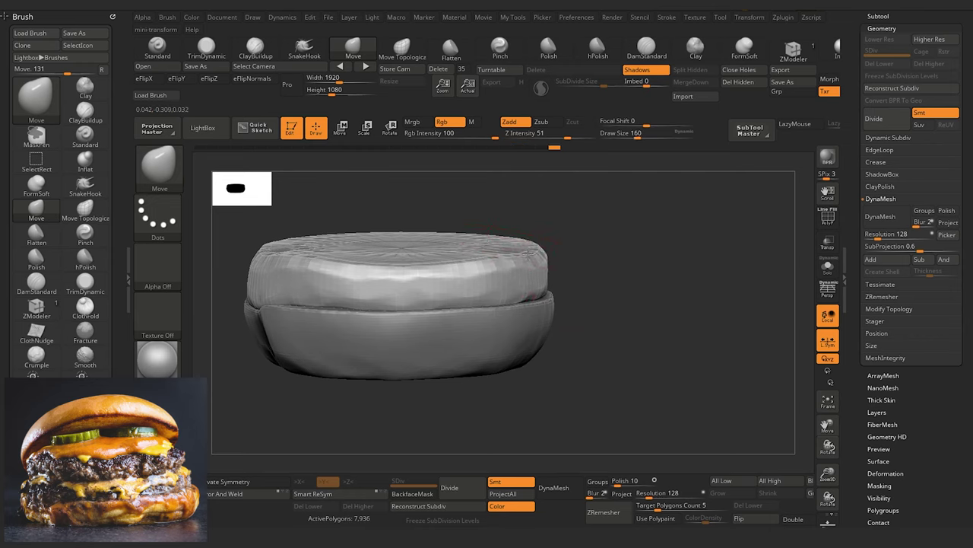
drag(279, 390, 257, 444)
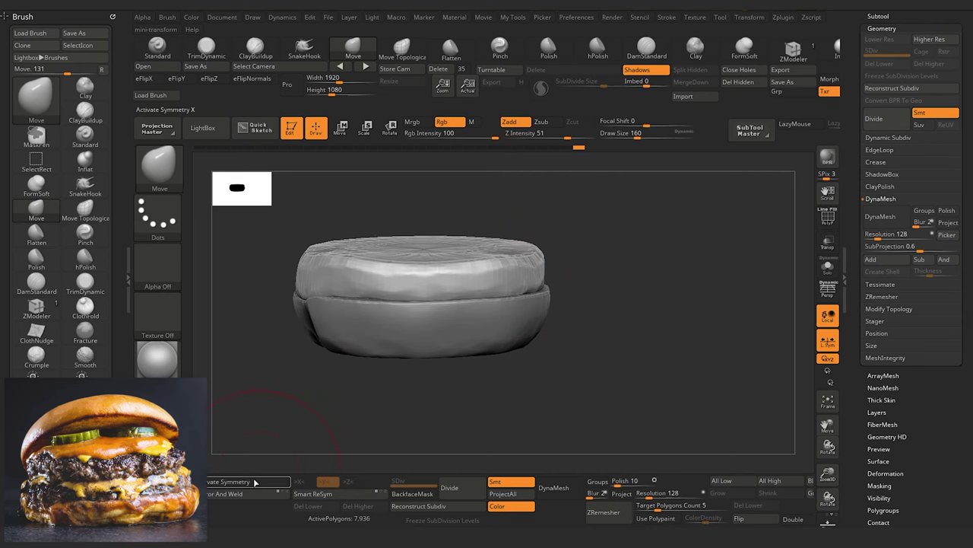
Step: Turn radial Y symmetry back on and trim the patty's upper rim with TrimDynamic at draw size 120
click(251, 481)
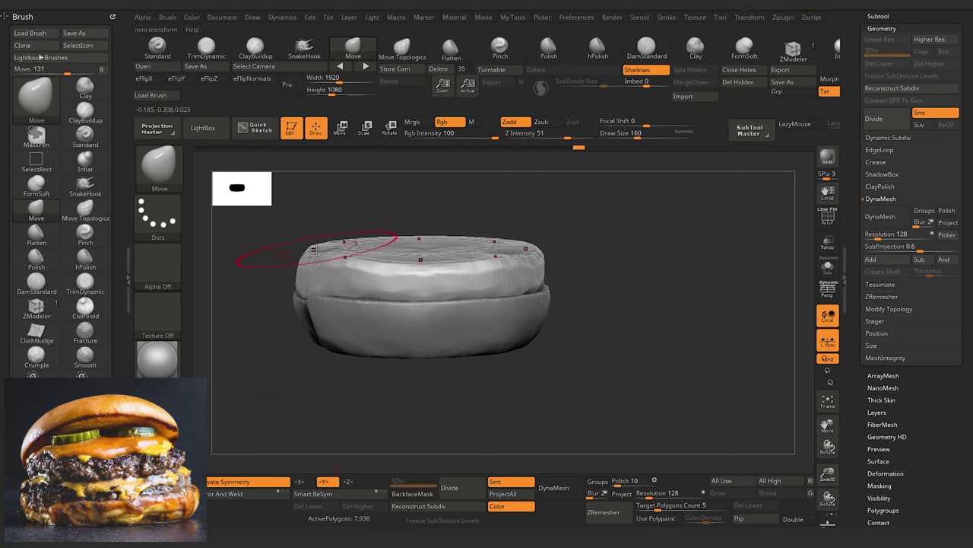
click(750, 17)
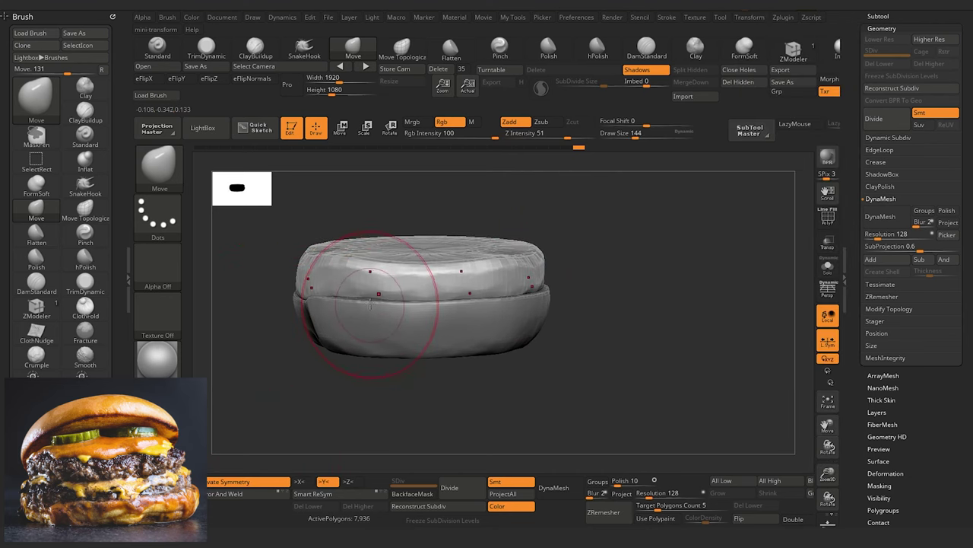
click(196, 46)
click(194, 44)
drag(364, 429, 366, 460)
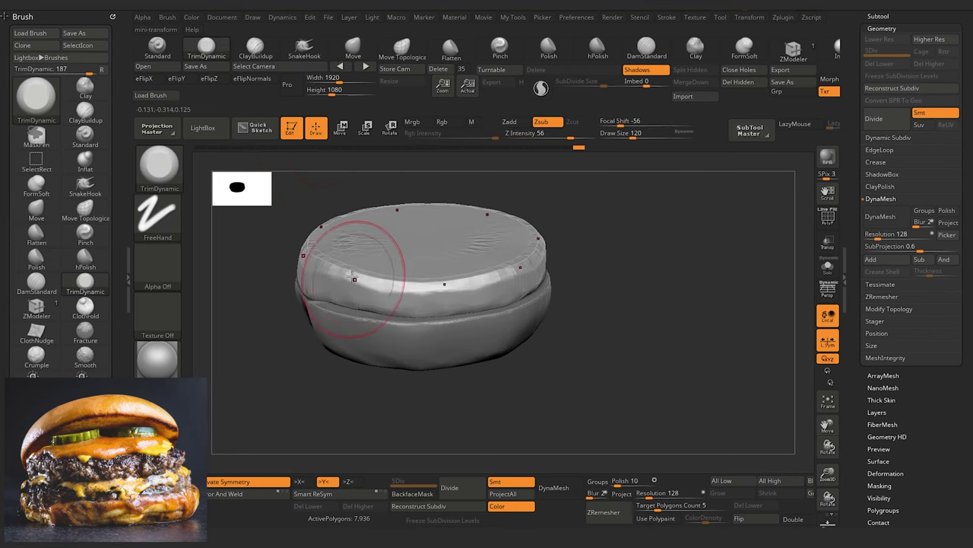
mouse_move(340, 270)
mouse_down()
mouse_move(424, 283)
mouse_move(531, 257)
mouse_up()
drag(263, 338, 262, 361)
Step: Trim the patty's upper rim irregularly without symmetry at draw size 84 and DynaMesh the patty at resolution 128
click(250, 482)
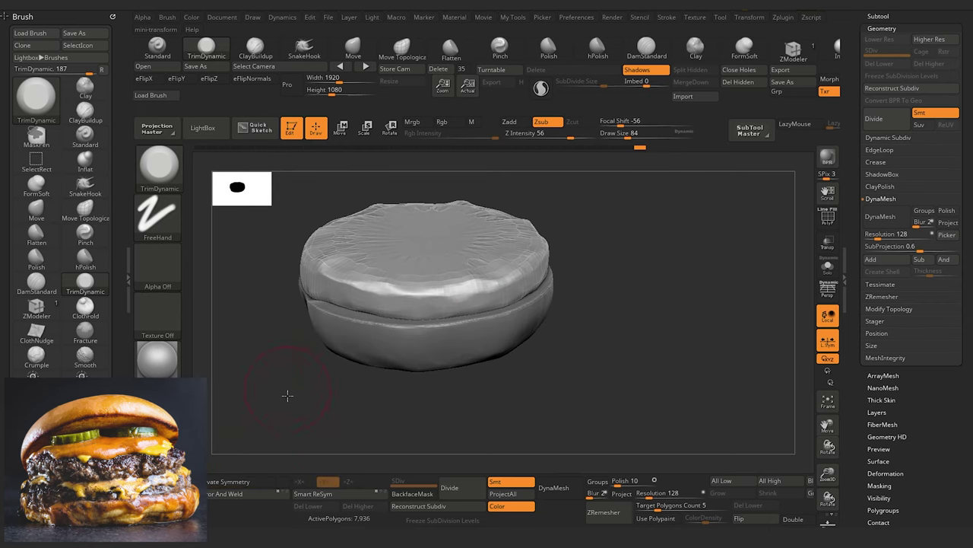
drag(286, 396, 290, 415)
drag(527, 221, 521, 215)
drag(572, 423, 575, 409)
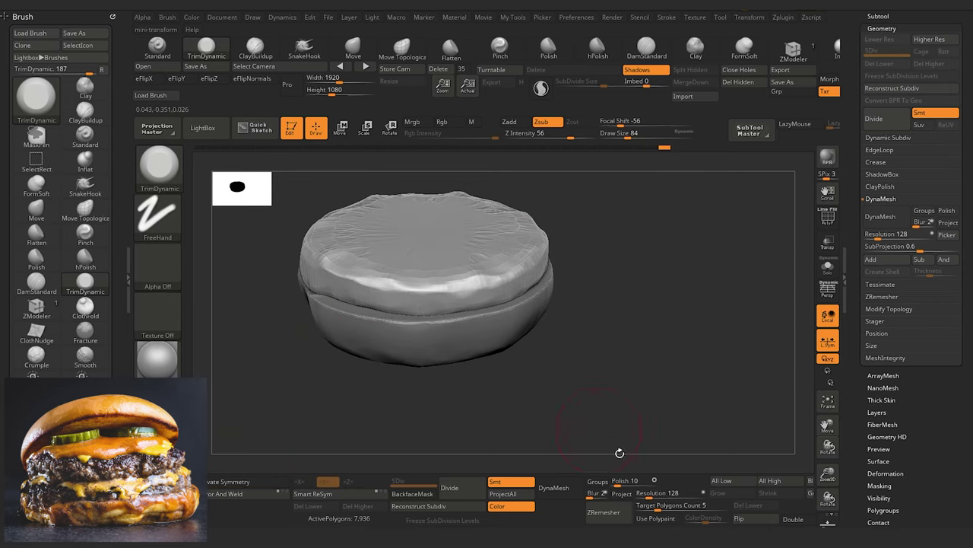
click(564, 492)
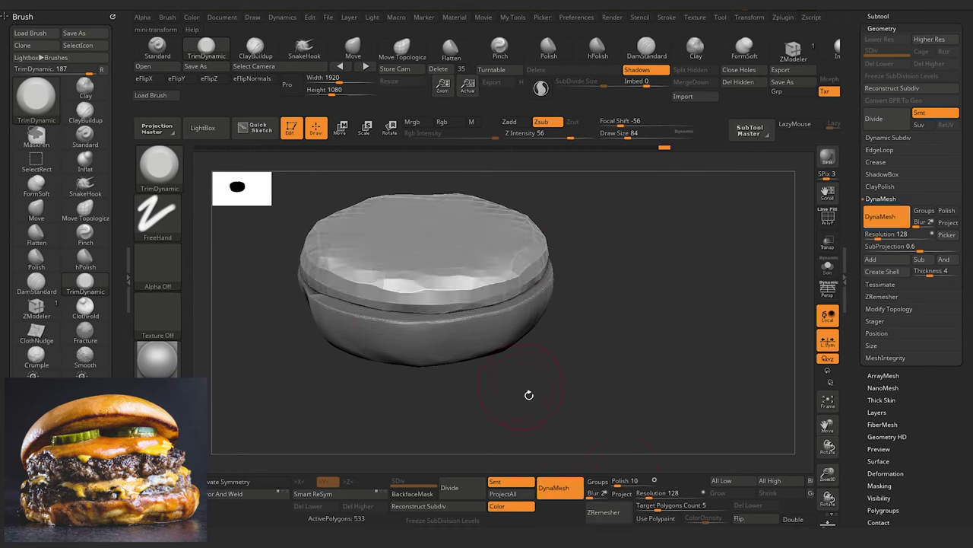
Step: Undo the patty's low-resolution DynaMesh and DynaMesh it again at resolution 528
key(ctrl+z)
drag(651, 493, 664, 495)
key(Return)
click(561, 488)
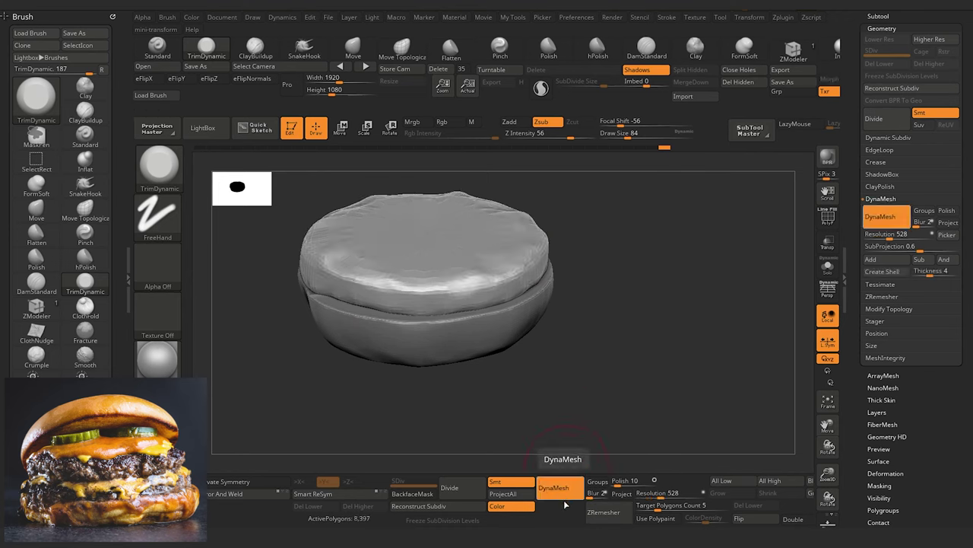
Step: Trim irregular bevels all around the patty's upper rim with TrimDynamic at draw sizes 72 and 76
drag(465, 428, 310, 204)
key(bracketleft)
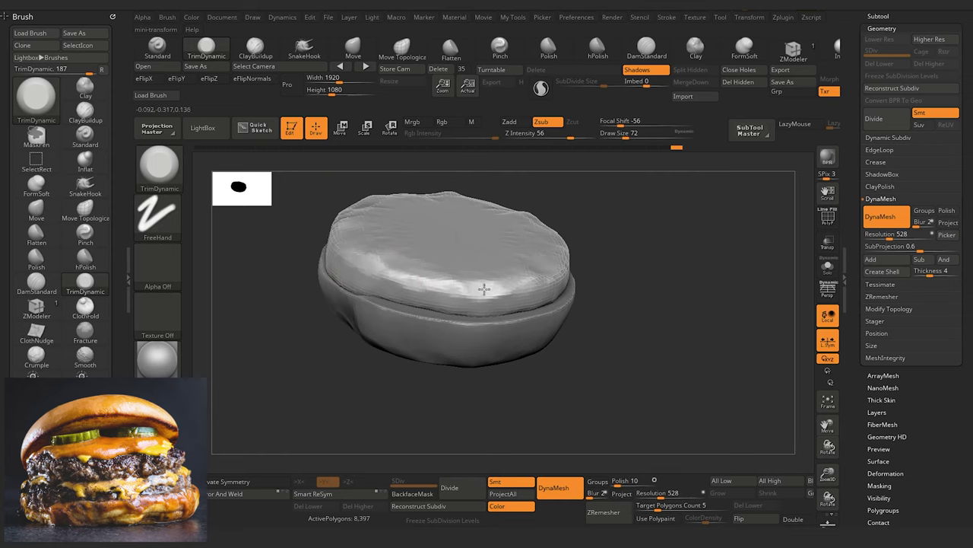
drag(485, 289, 510, 289)
mouse_move(418, 384)
mouse_down()
mouse_move(355, 389)
mouse_move(314, 449)
mouse_up()
drag(502, 335, 546, 312)
mouse_move(330, 390)
mouse_down()
mouse_move(304, 355)
mouse_move(256, 391)
mouse_move(395, 357)
mouse_up()
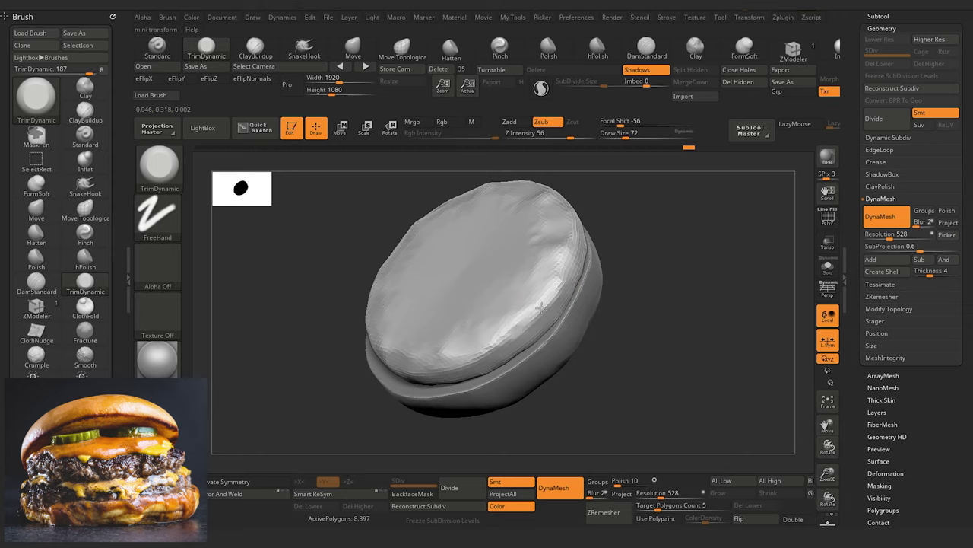
mouse_move(566, 278)
mouse_down()
mouse_move(543, 302)
mouse_move(561, 275)
mouse_up()
mouse_move(346, 376)
mouse_down()
mouse_move(307, 302)
mouse_move(272, 343)
mouse_move(269, 315)
mouse_move(263, 358)
mouse_move(559, 304)
mouse_up()
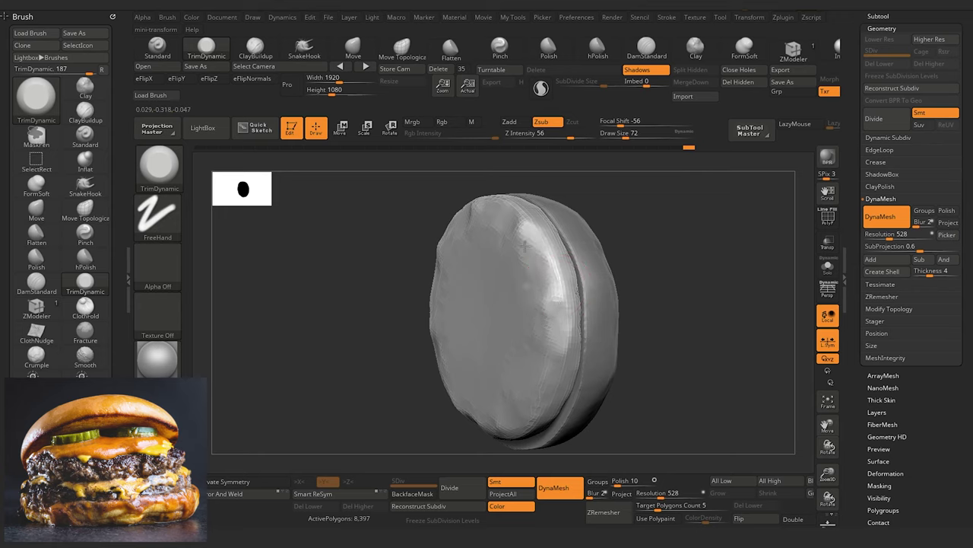
drag(524, 369, 407, 320)
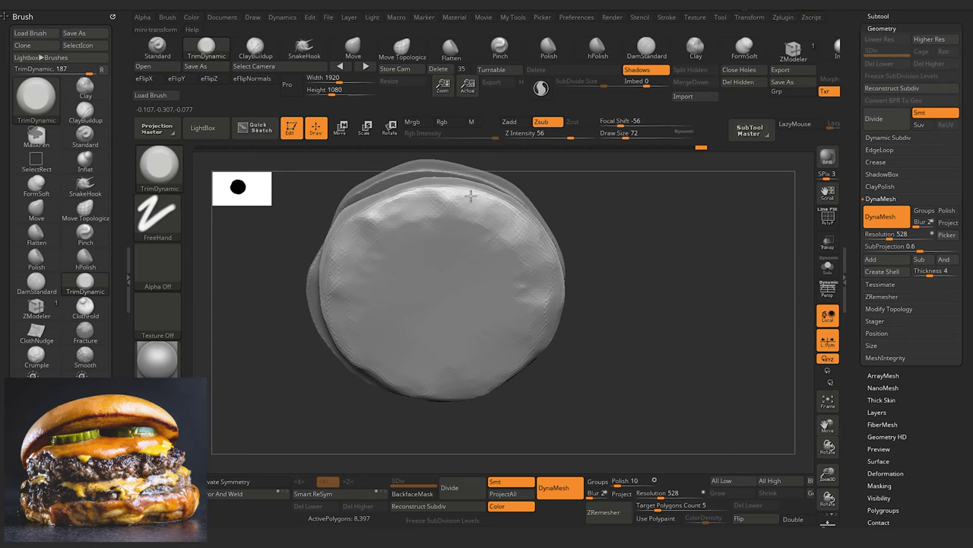
mouse_move(273, 304)
mouse_down()
mouse_move(263, 289)
mouse_move(264, 235)
mouse_move(263, 289)
mouse_move(279, 300)
mouse_move(291, 332)
mouse_move(356, 383)
mouse_move(319, 374)
mouse_move(350, 300)
mouse_move(317, 354)
mouse_move(317, 386)
mouse_move(346, 349)
mouse_move(315, 394)
mouse_move(334, 252)
mouse_up()
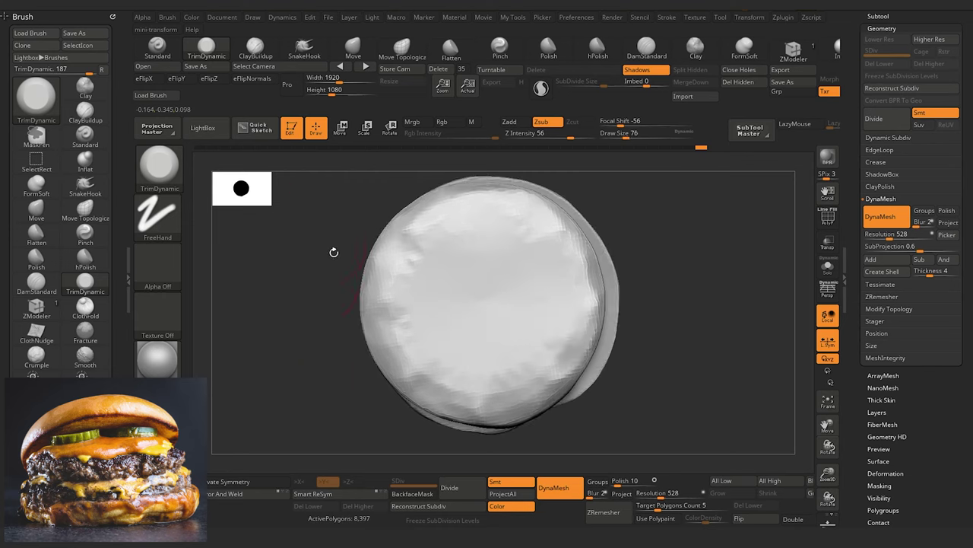
Step: Pull the patty's outer edge outward toward the bun's outline using the Move brush at draw size 160
key(b)
key(m)
key(v)
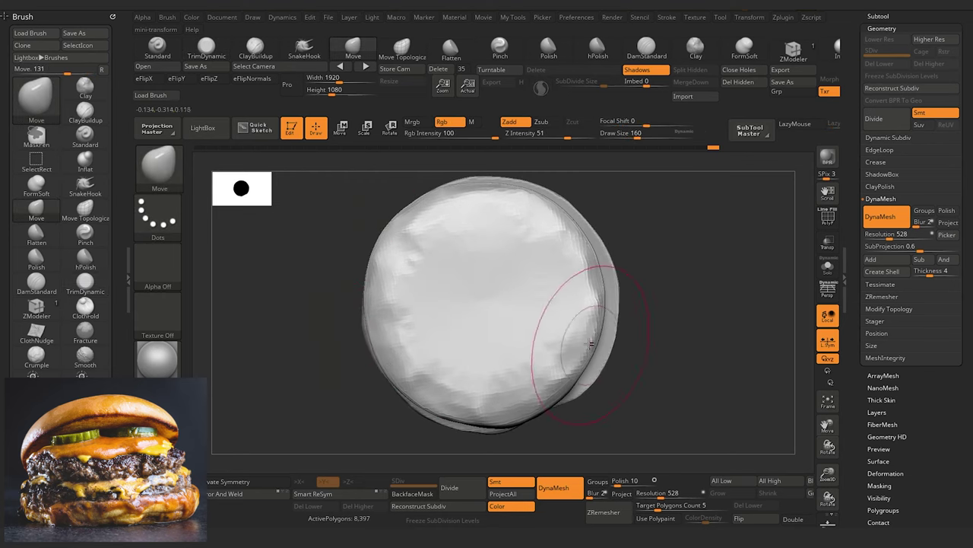
drag(591, 344, 602, 338)
drag(591, 284, 601, 281)
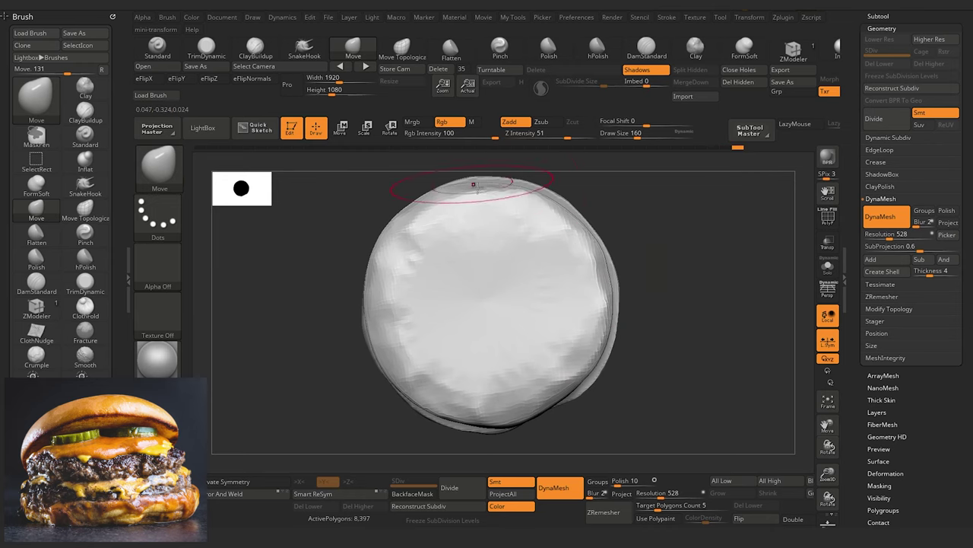
drag(474, 184, 472, 179)
Step: Reshape the patty's upper surface and side edge from the front using the Move brush at draw sizes 144 and 148
mouse_move(329, 263)
mouse_down()
mouse_move(312, 204)
mouse_move(289, 300)
mouse_move(282, 276)
mouse_move(314, 363)
mouse_move(311, 341)
mouse_up()
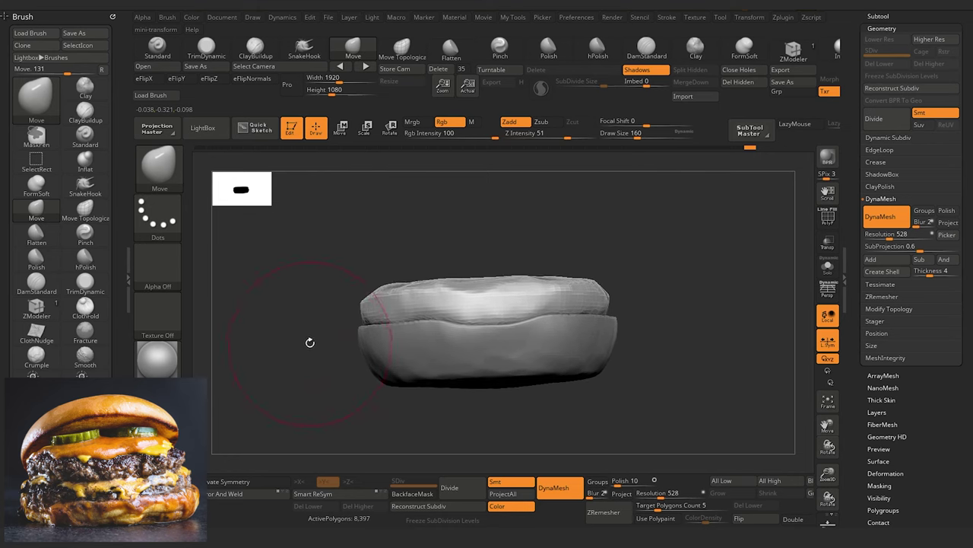
key(f)
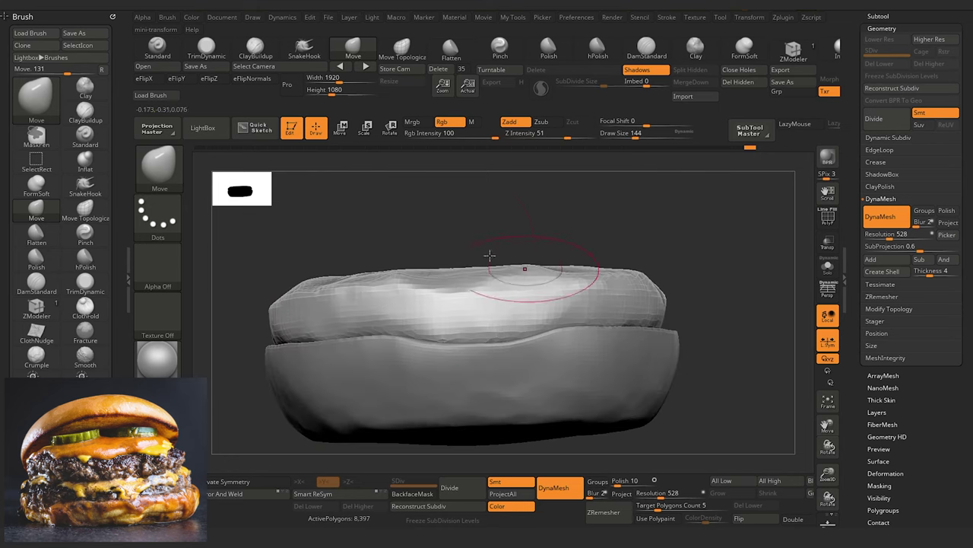
drag(489, 255, 644, 322)
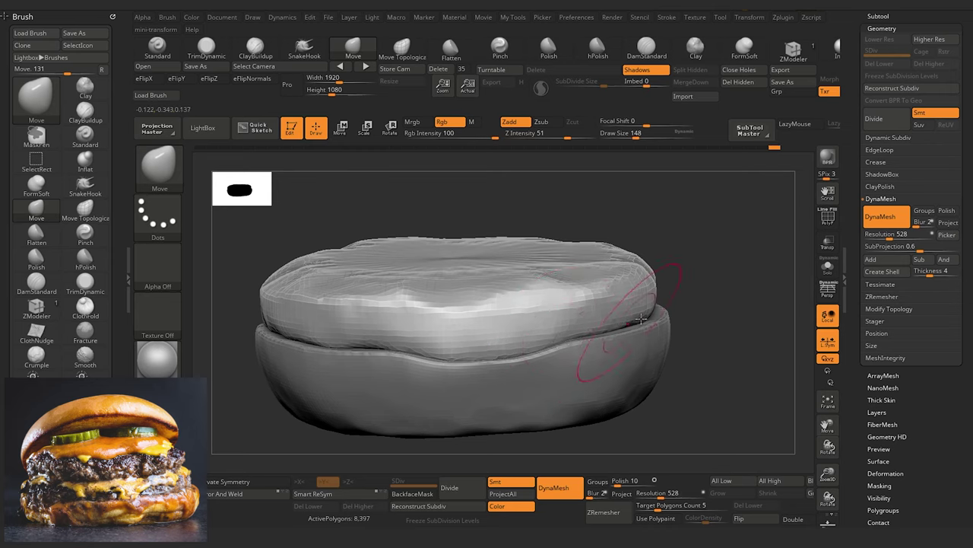
alt+drag(244, 259, 345, 265)
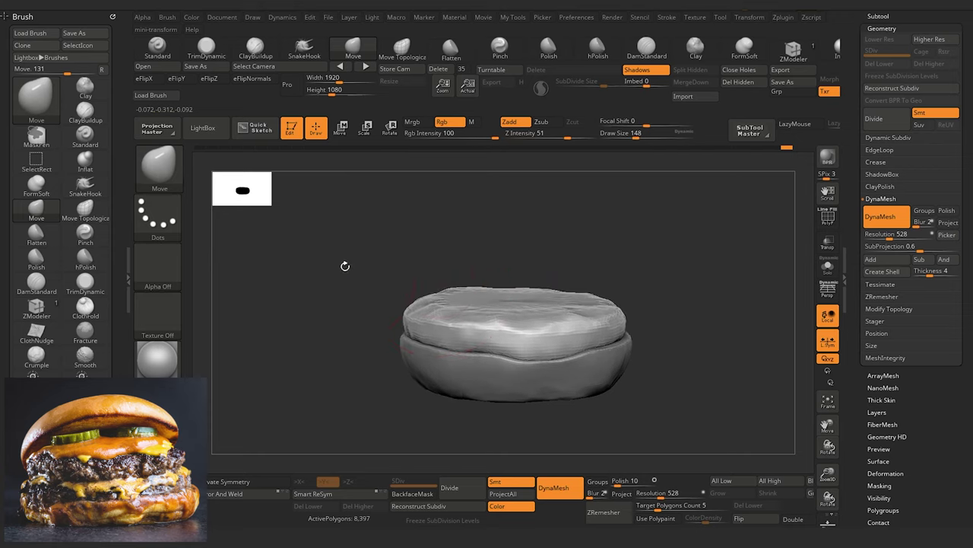
Step: Adjust the patty's upper rim from several sides using the Move brush at draw size 92
drag(567, 273, 546, 274)
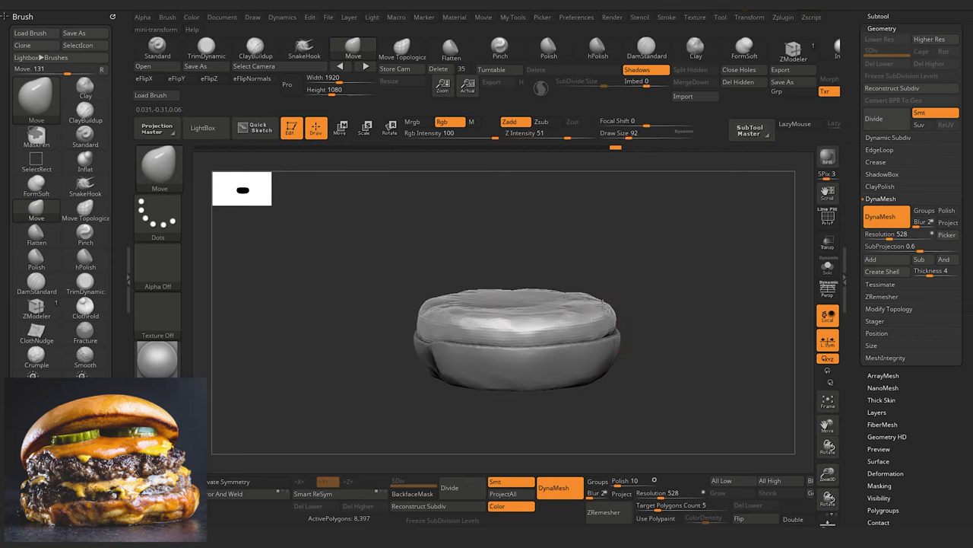
drag(601, 307, 585, 272)
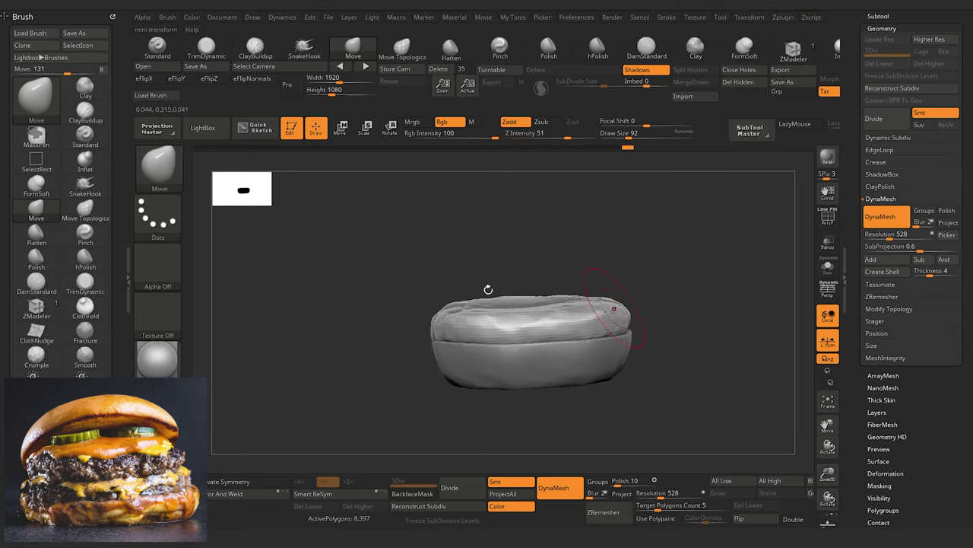
drag(488, 289, 377, 303)
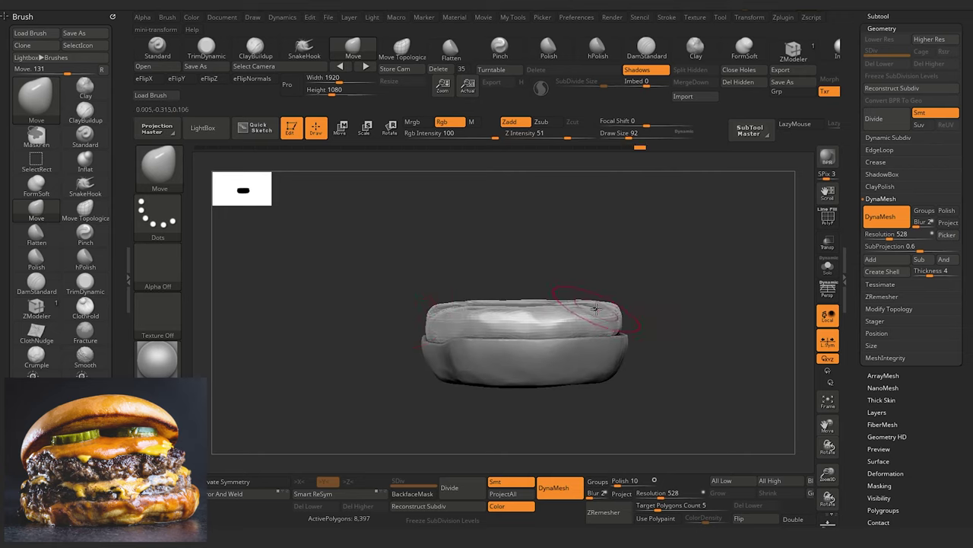
drag(596, 307, 464, 298)
mouse_move(388, 265)
mouse_down()
mouse_move(380, 278)
mouse_move(479, 269)
mouse_up()
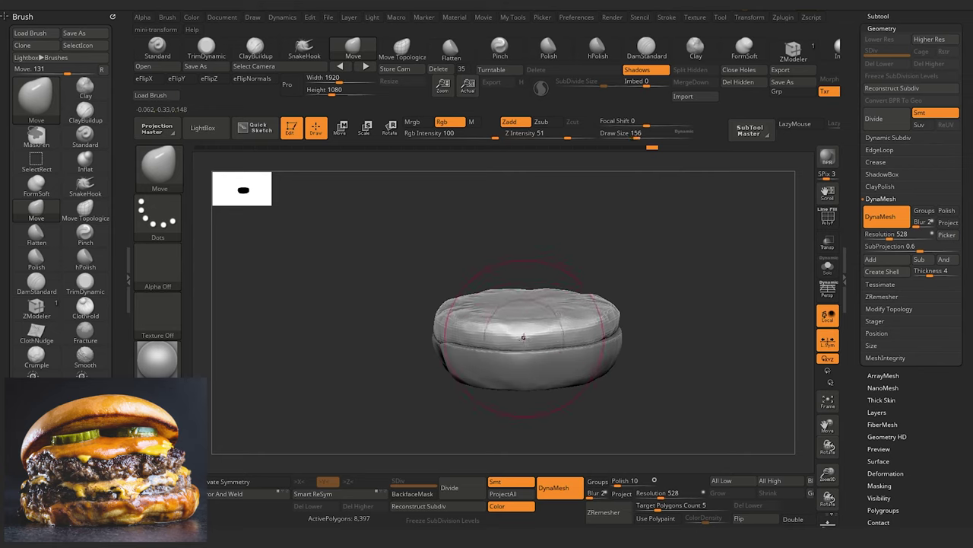
Step: Lift the middle of the patty's top to add volume in the center using the Move brush at draw size 156
drag(511, 310, 508, 298)
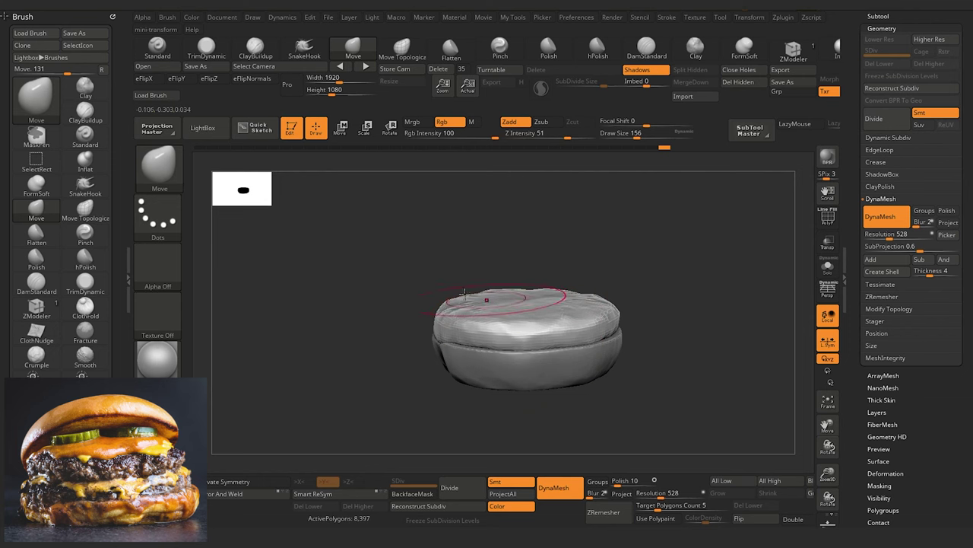
right_drag(508, 298, 449, 324)
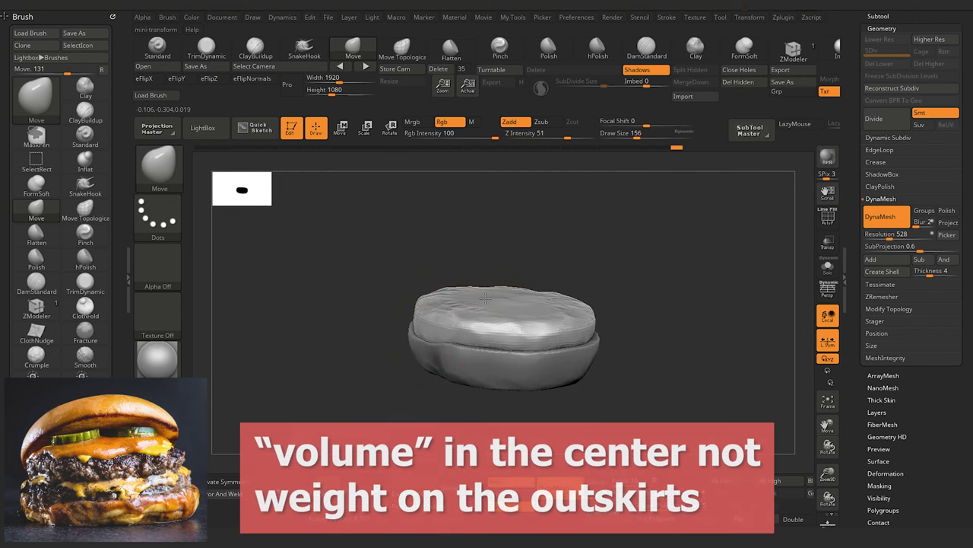
drag(342, 254, 368, 239)
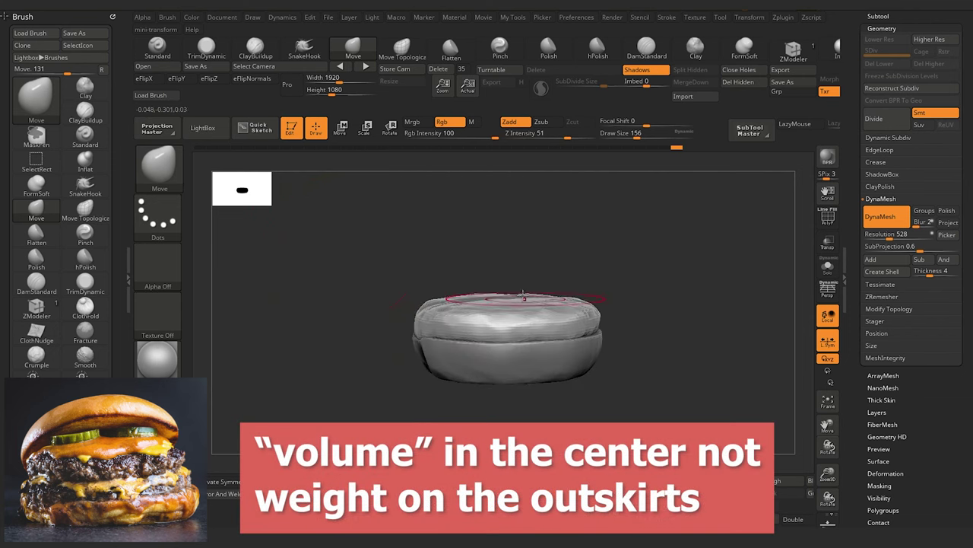
drag(425, 279, 333, 213)
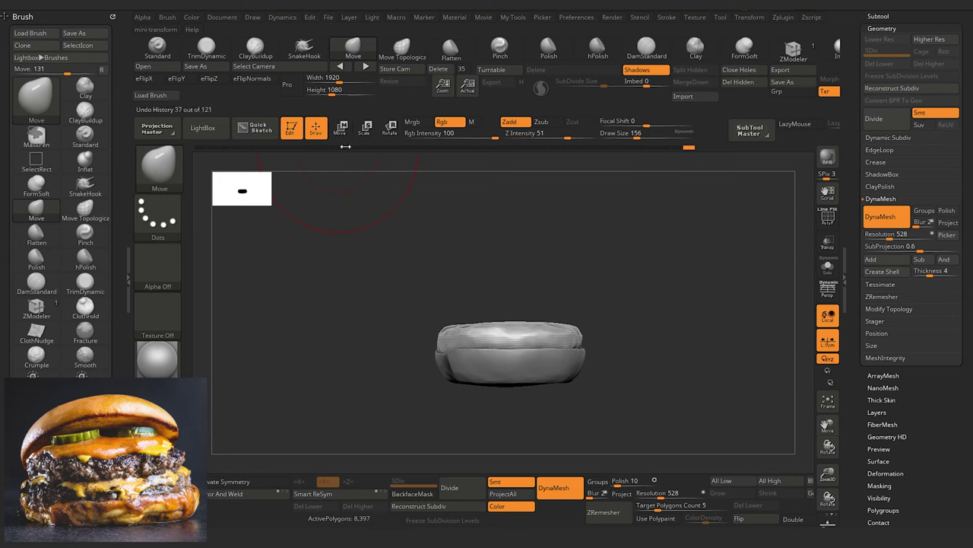
Step: Show the subtool list and duplicate the patty subtool
drag(861, 159, 861, 284)
click(879, 137)
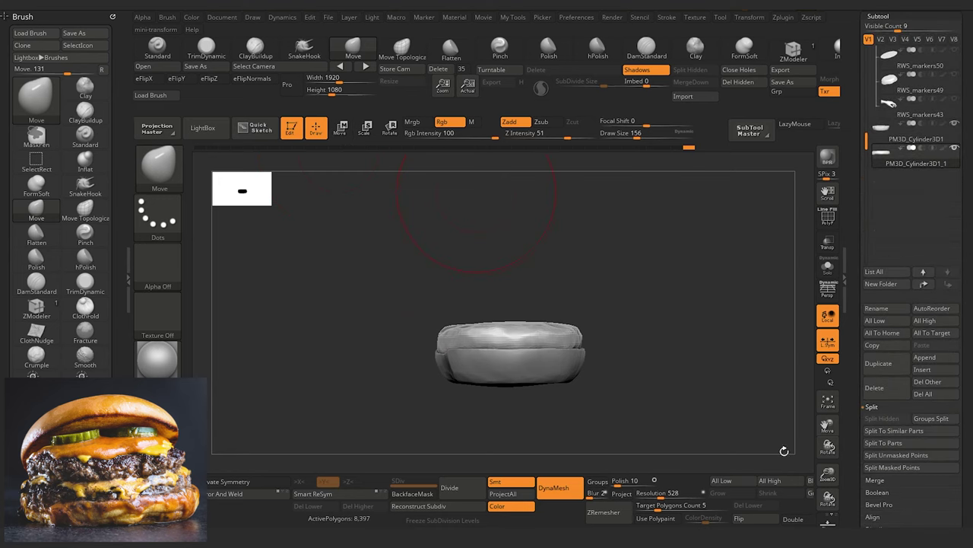
click(882, 370)
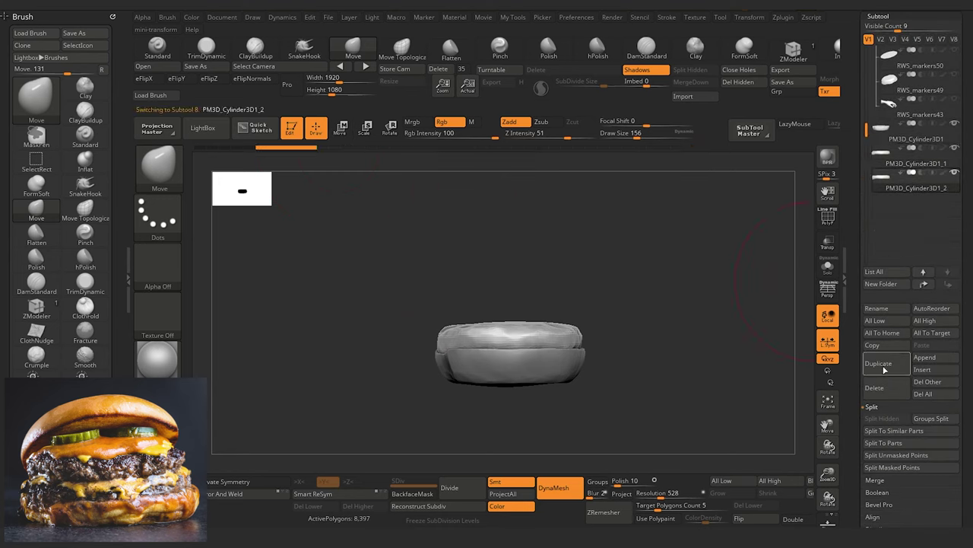
Step: Move the duplicated patty straight up with the transform gizmo so it stacks on the first patty
click(342, 131)
drag(506, 389, 510, 379)
alt+drag(358, 306, 365, 365)
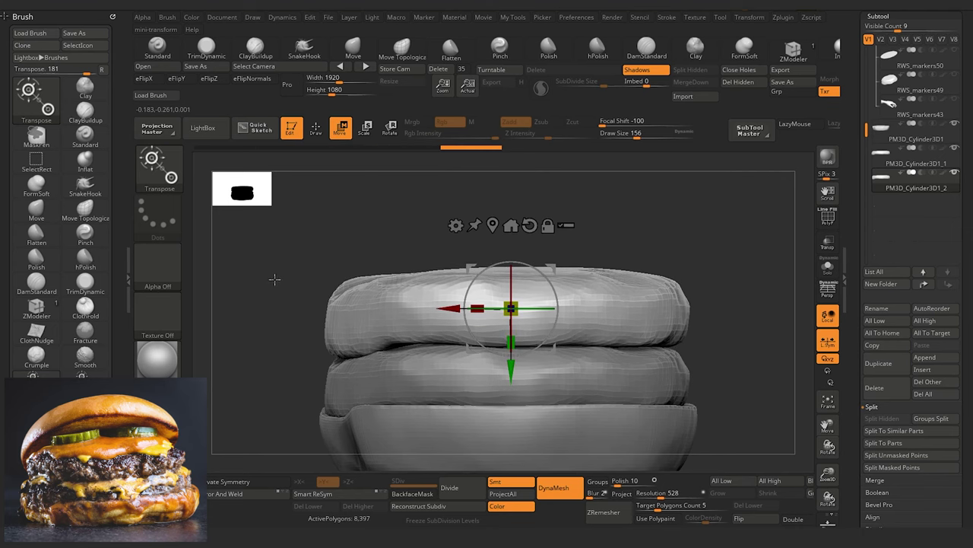
drag(276, 279, 388, 400)
alt+drag(276, 343, 292, 286)
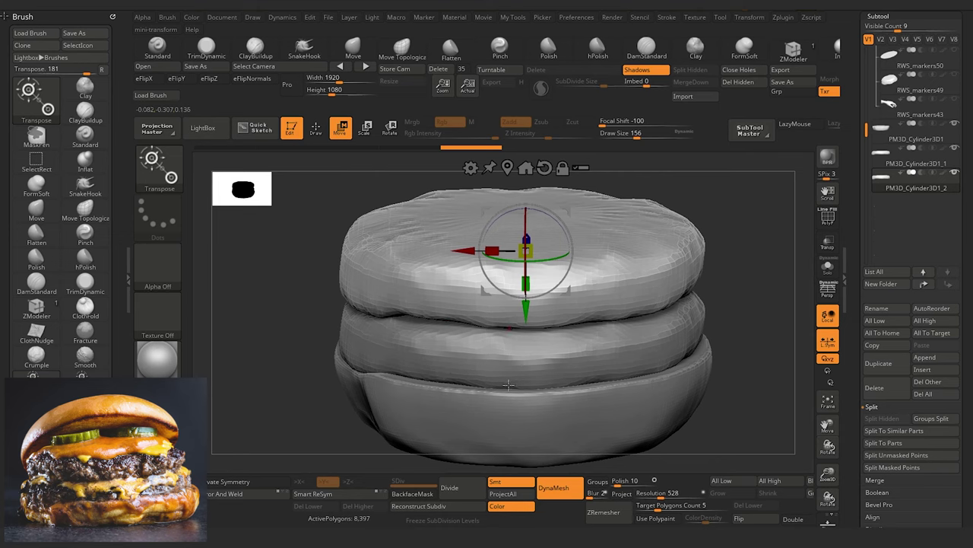
drag(334, 323, 381, 263)
mouse_move(302, 291)
mouse_down()
mouse_move(289, 306)
mouse_move(297, 285)
mouse_move(288, 321)
mouse_move(279, 320)
mouse_move(298, 275)
mouse_up()
Step: Reshape the edges of the two patties into uneven outlines with the Move brush, following the burger reference
alt+click(370, 325)
key(b)
key(m)
key(v)
key(q)
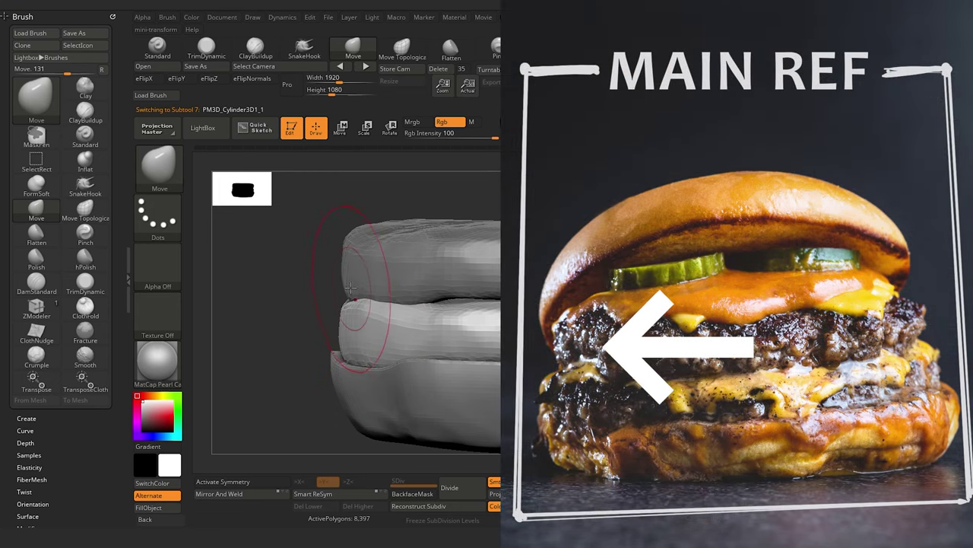
alt+click(359, 286)
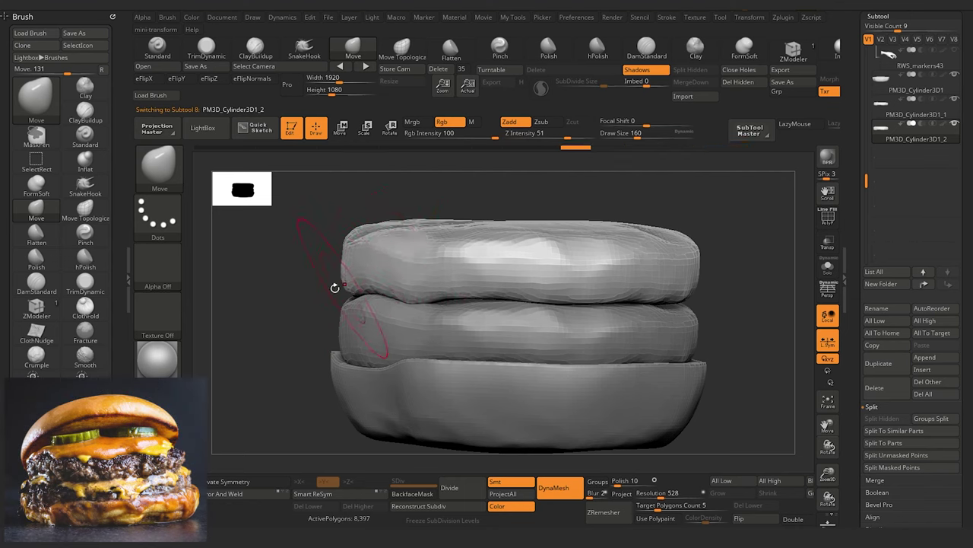
mouse_move(342, 288)
mouse_down()
mouse_move(311, 292)
mouse_move(390, 299)
mouse_up()
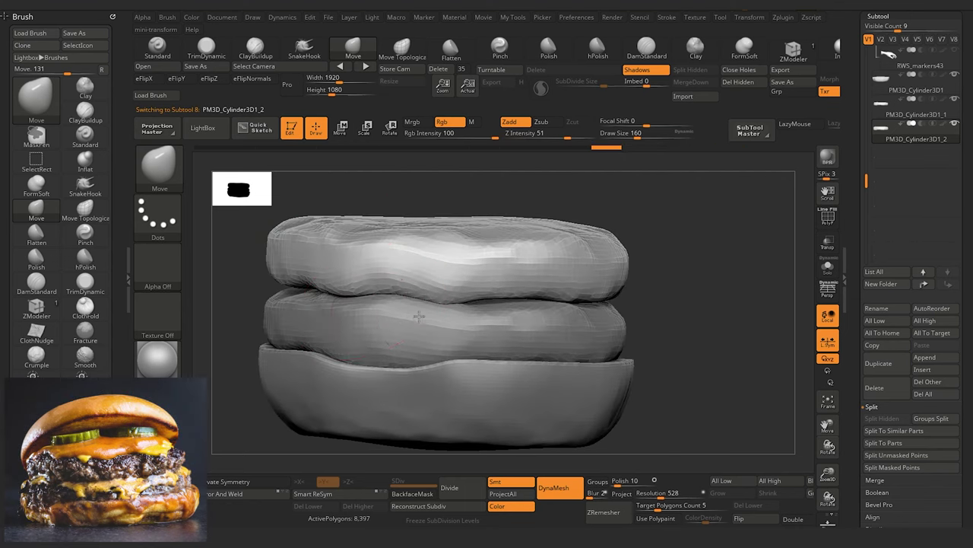
alt+click(349, 314)
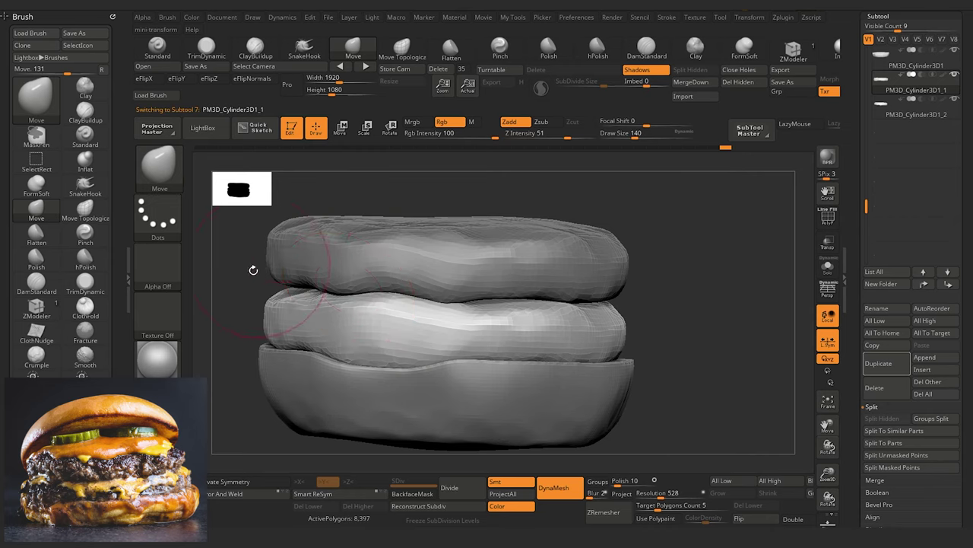
mouse_move(254, 270)
mouse_down()
mouse_move(208, 276)
mouse_move(263, 302)
mouse_move(305, 285)
mouse_move(281, 240)
mouse_up()
key(bracketright)
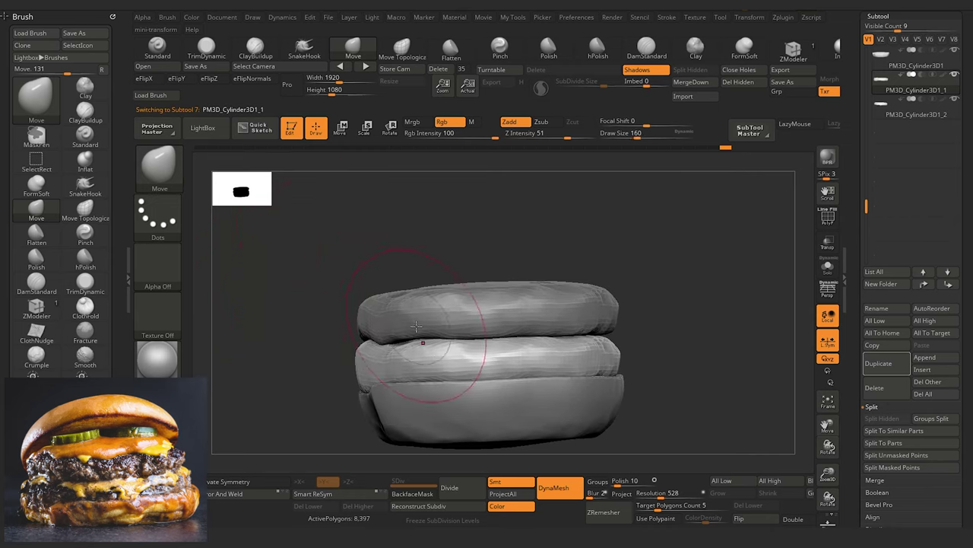
Step: Adjust the top patty's position over the lower one with the transform gizmo, then return to the Move brush
alt+click(413, 328)
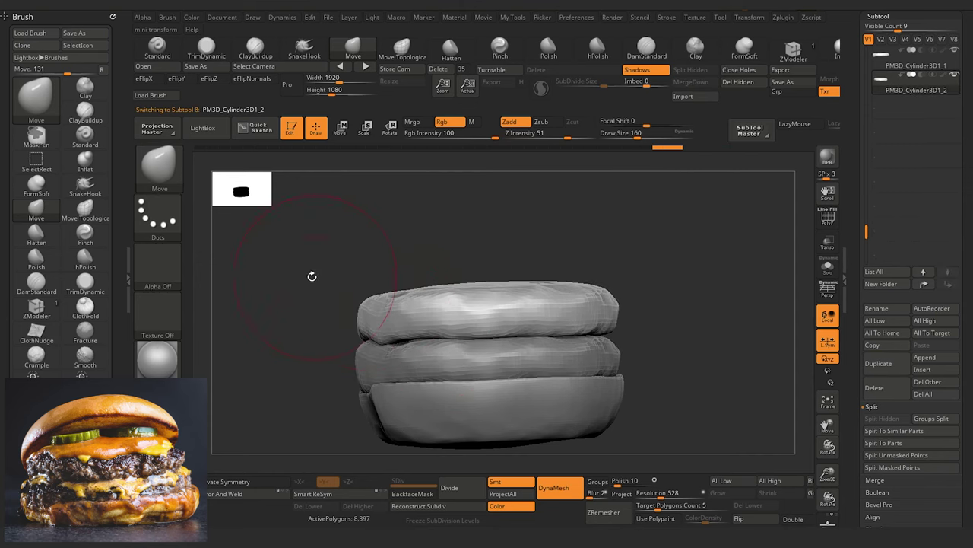
click(340, 129)
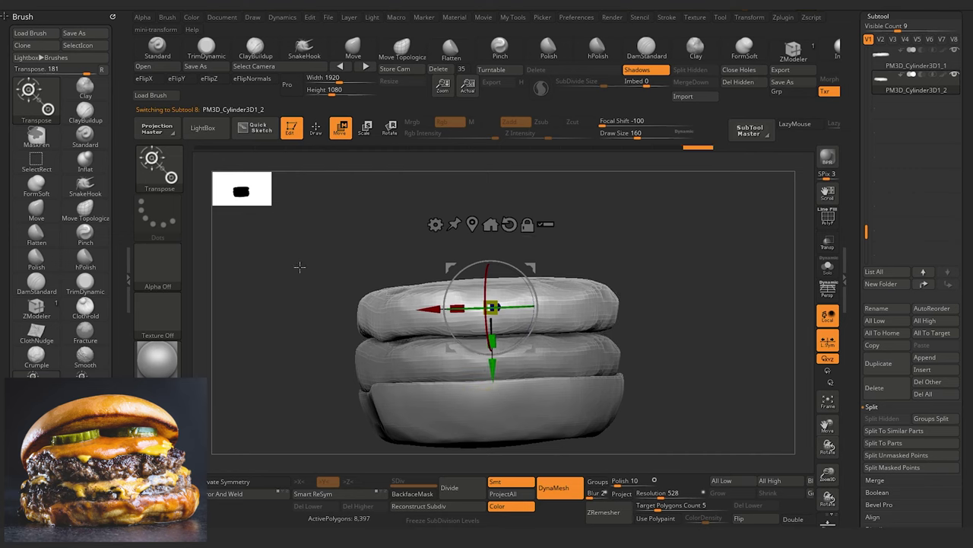
mouse_move(300, 267)
shift+mouse_down()
mouse_move(312, 263)
mouse_move(289, 270)
shift+mouse_up()
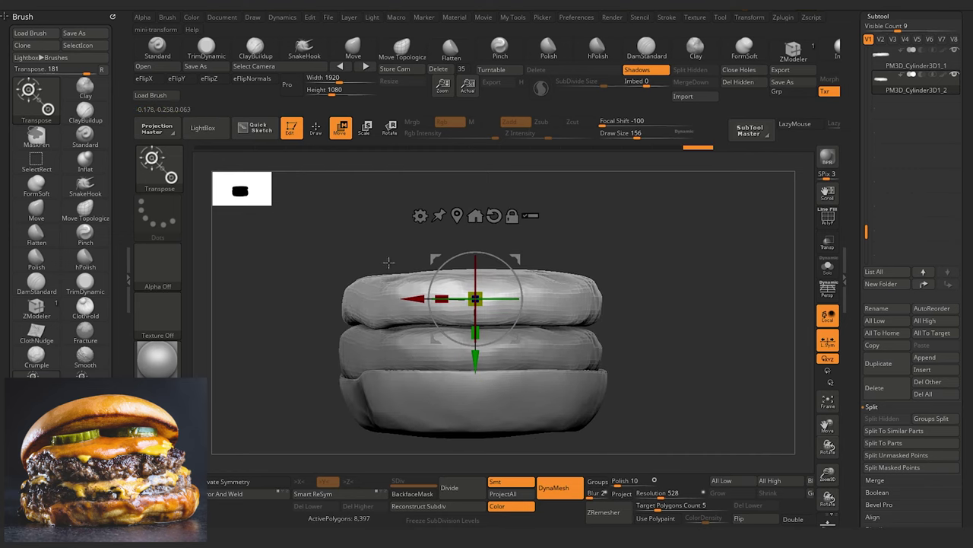
click(578, 302)
key(q)
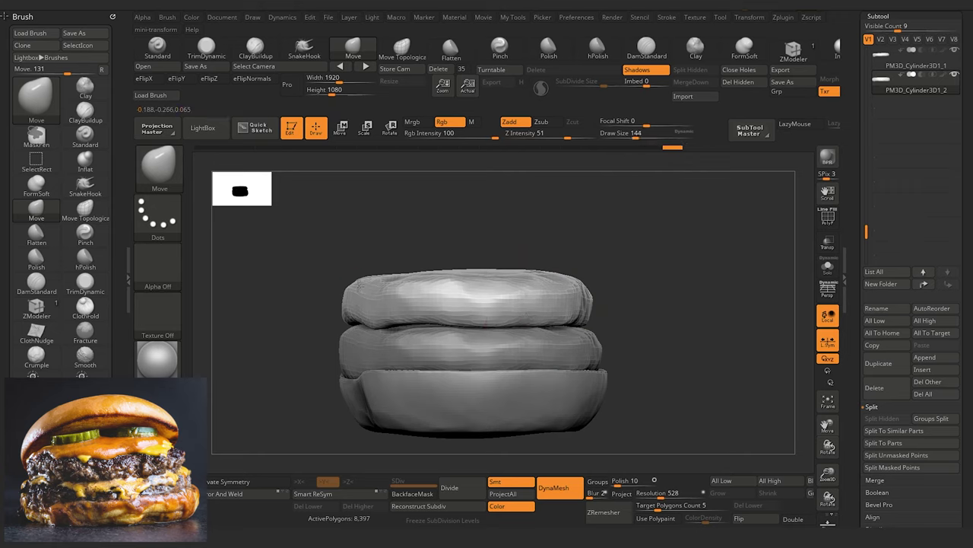
Step: Reshape the top patty's rim with a smaller Move brush, stepping back and forth through the strokes to compare them
mouse_move(354, 278)
mouse_down()
mouse_move(362, 280)
mouse_move(306, 267)
mouse_move(296, 230)
mouse_up()
drag(354, 286, 370, 278)
key([)
key(ctrl+z)
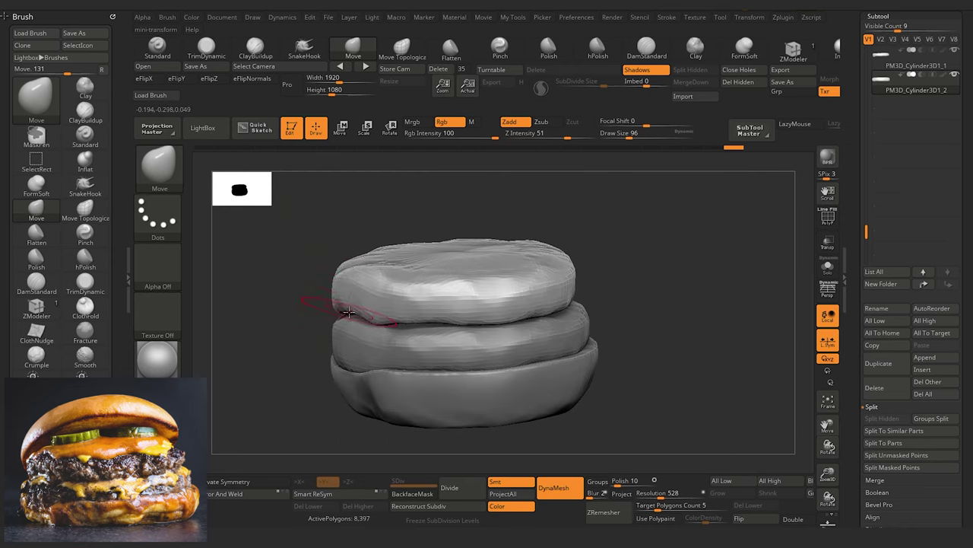
key(ctrl+z)
key(ctrl+z)
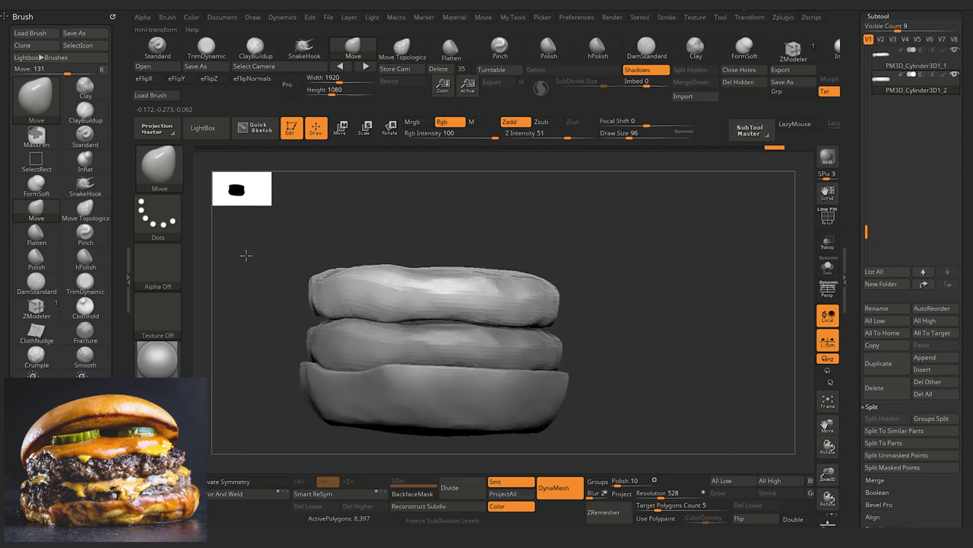
key(ctrl+z)
key(ctrl+shift+z)
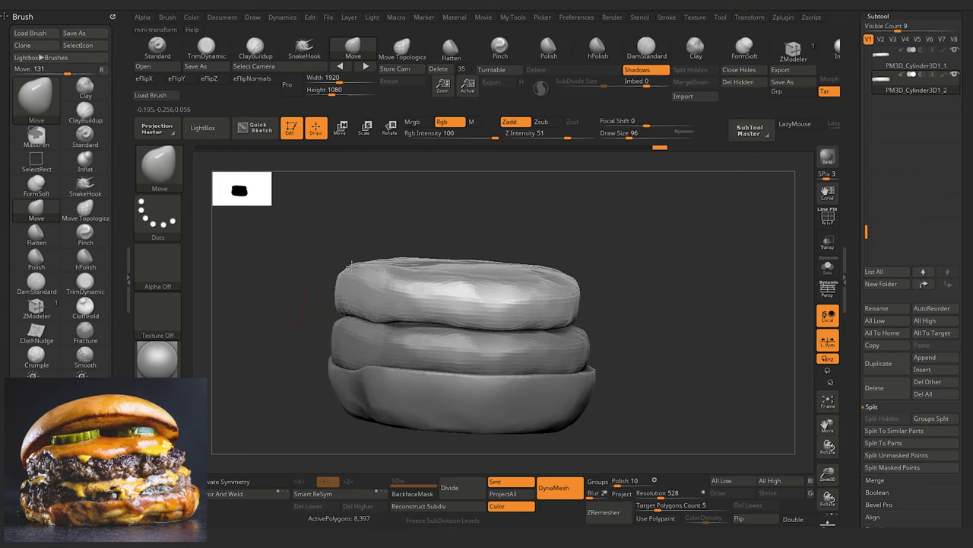
key(ctrl+shift+z)
Step: Refine the top patty's side and upper edge from several angles with progressively smaller Move brush strokes
drag(302, 255, 303, 248)
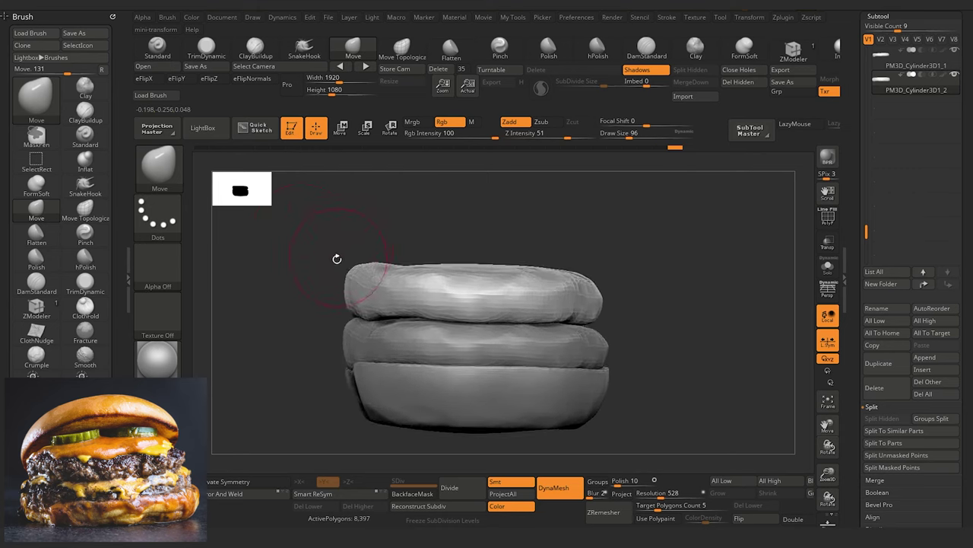
drag(304, 281, 314, 257)
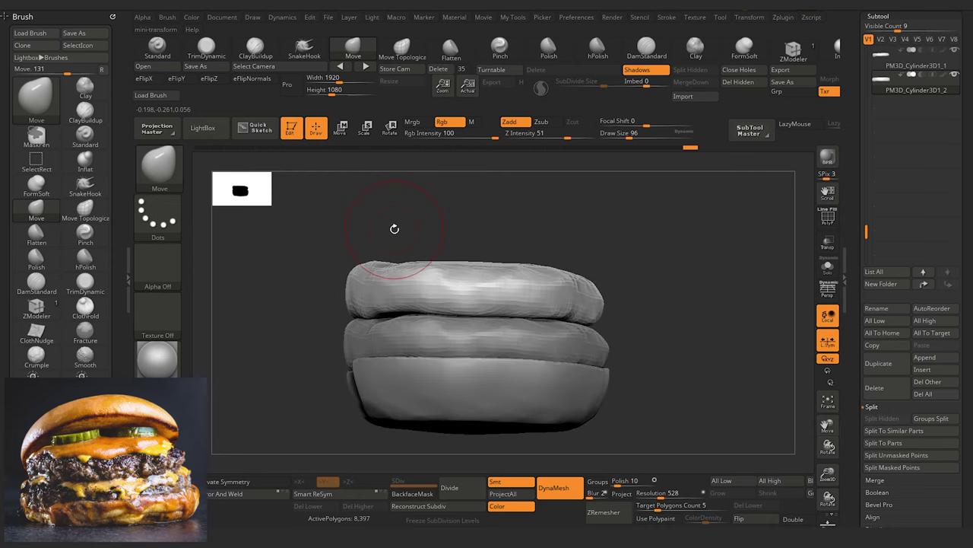
drag(514, 244, 510, 258)
key(ctrl+shift+z)
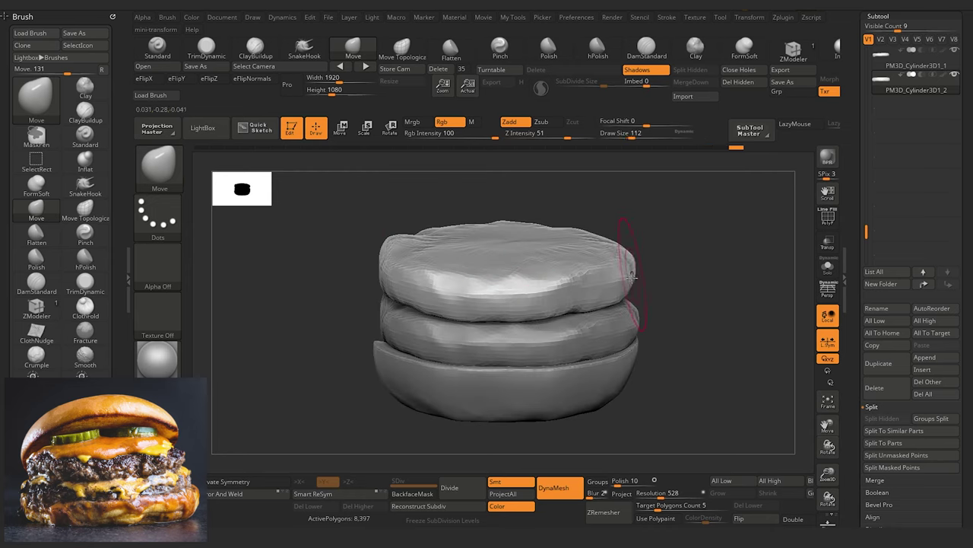
drag(632, 277, 627, 276)
mouse_move(313, 332)
mouse_down()
mouse_move(330, 282)
mouse_move(355, 336)
mouse_move(345, 361)
mouse_move(361, 386)
mouse_up()
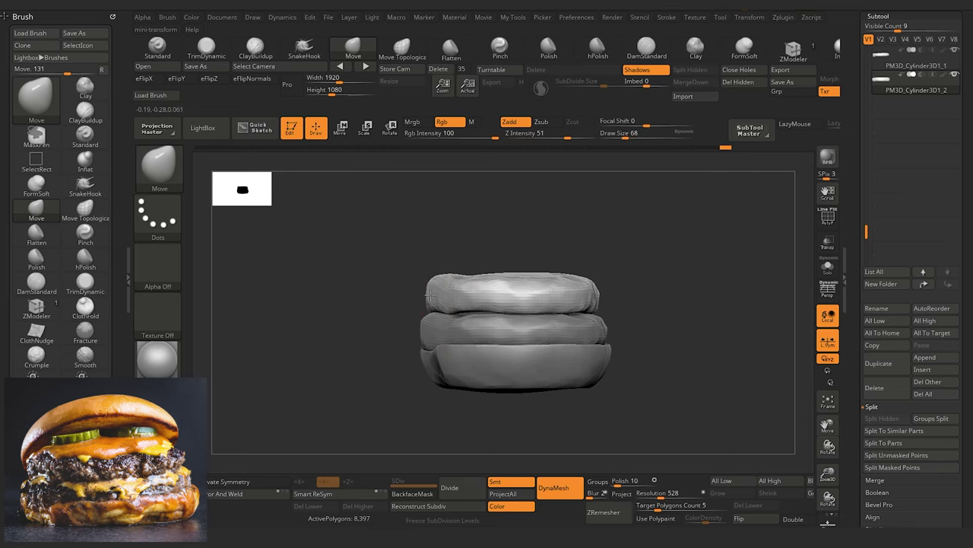
mouse_move(416, 288)
mouse_down()
mouse_move(435, 294)
mouse_move(419, 294)
mouse_up()
mouse_move(352, 269)
mouse_down()
mouse_move(387, 291)
mouse_move(355, 296)
mouse_move(365, 332)
mouse_move(371, 295)
mouse_up()
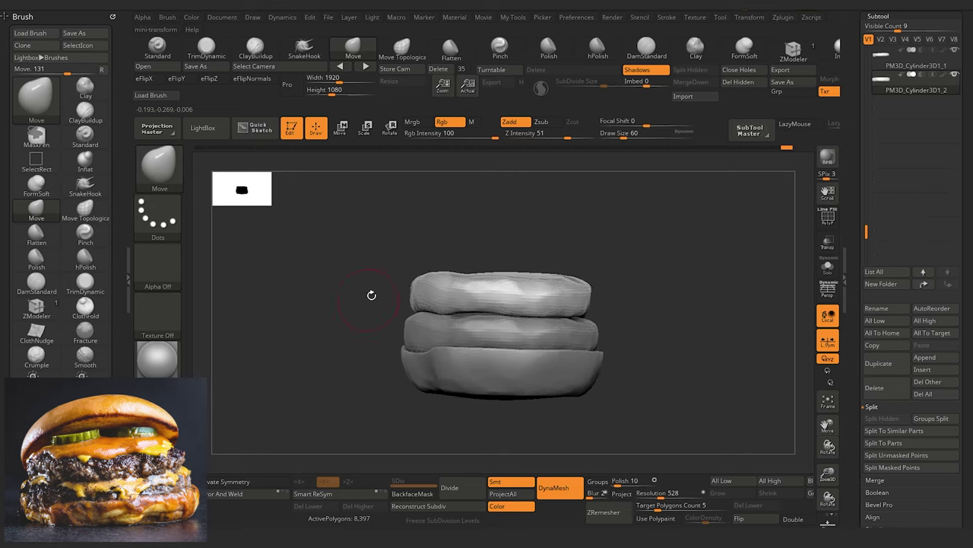
drag(346, 254, 340, 262)
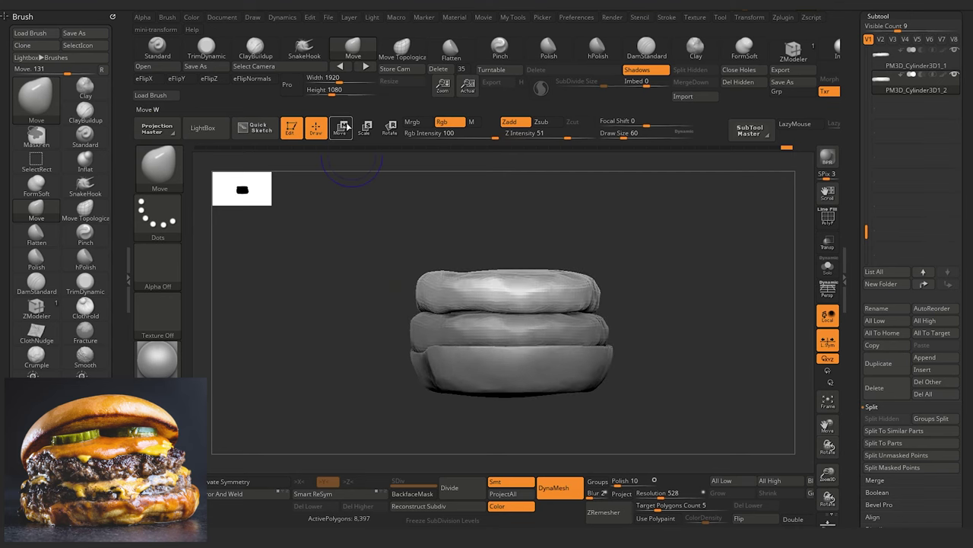
Step: Reset the gizmo's orientation on the top patty and raise the patty slightly along Y
click(365, 128)
click(588, 210)
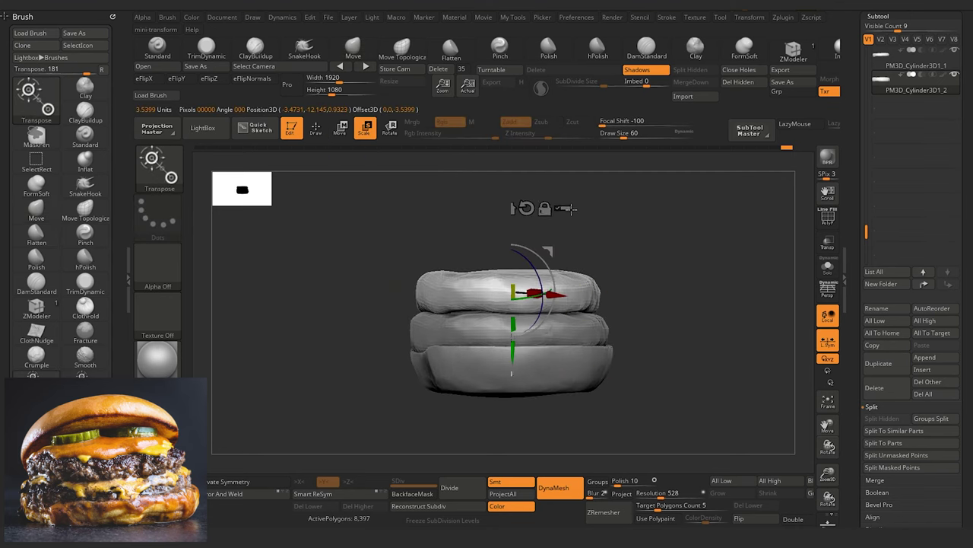
click(526, 208)
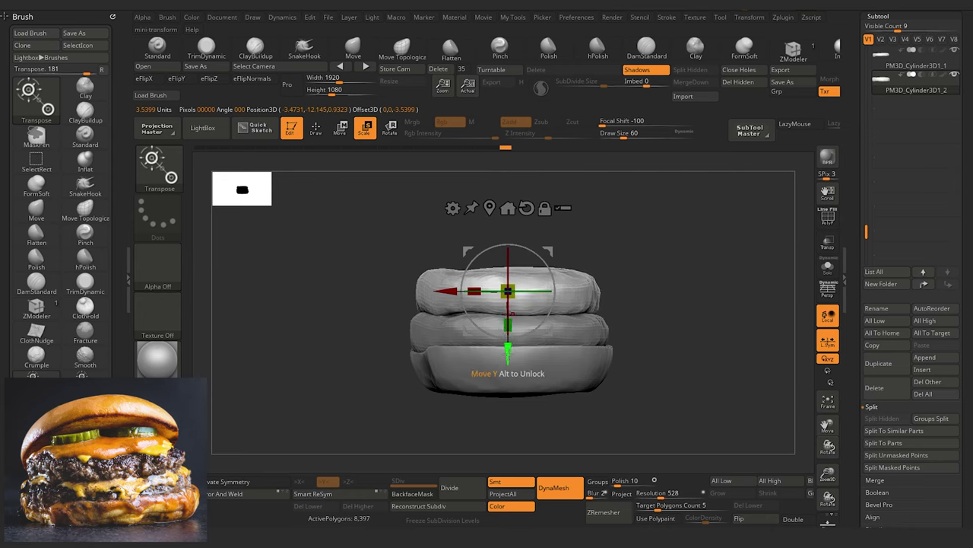
drag(508, 355, 508, 353)
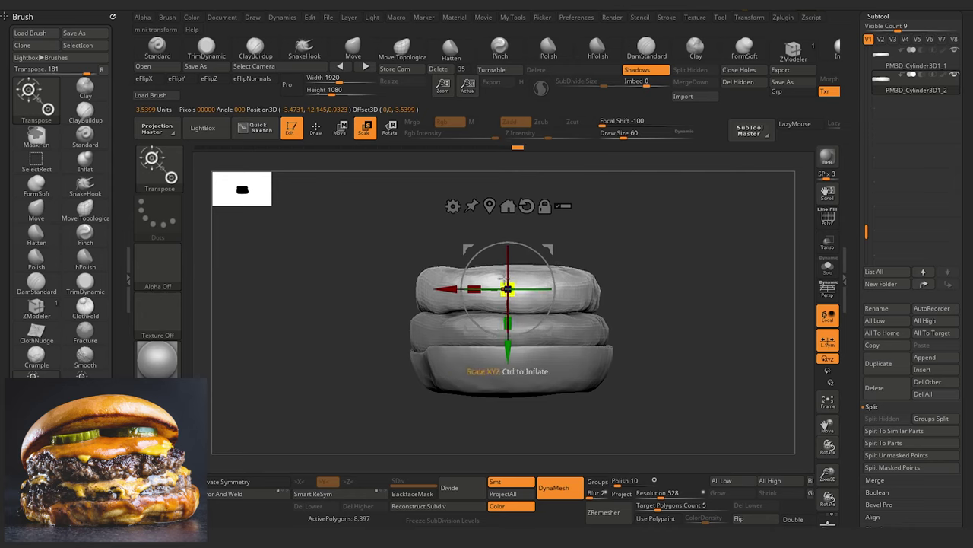
drag(345, 292, 378, 289)
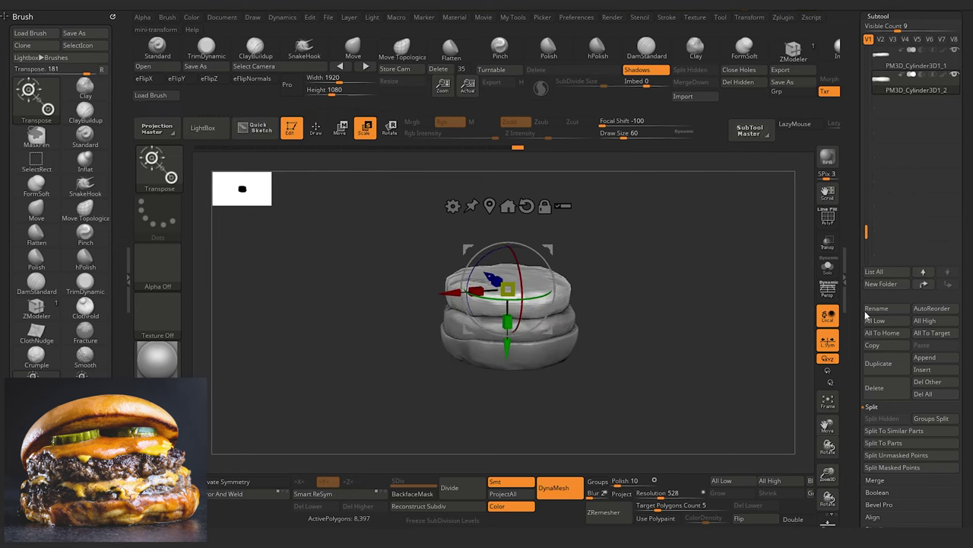
Step: Append a cylinder as a new subtool and make it the active one
click(928, 358)
click(928, 358)
click(681, 290)
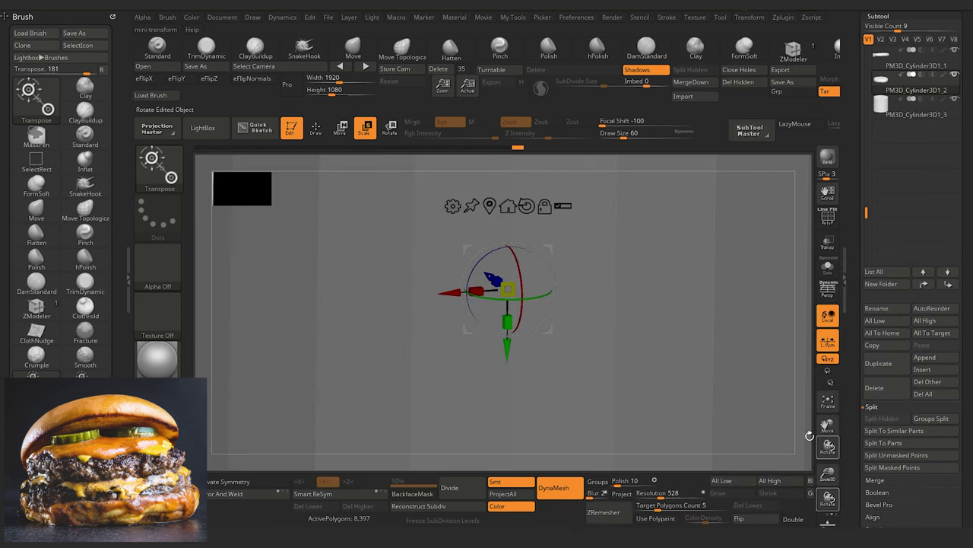
drag(824, 478, 791, 328)
key(f)
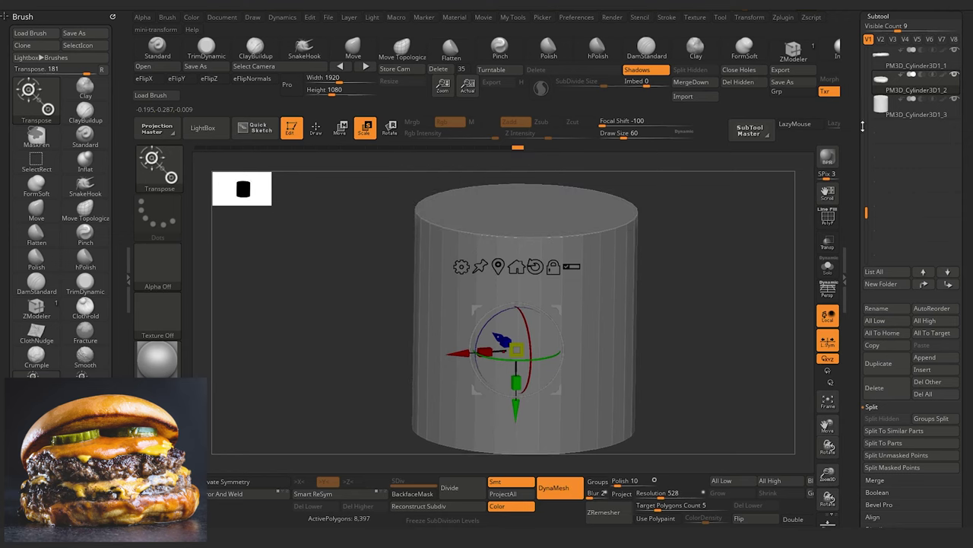
alt+click(511, 185)
Step: Scale the new cylinder down to a flat disc about as wide as the burger and lower it onto the top patty
drag(537, 296, 535, 278)
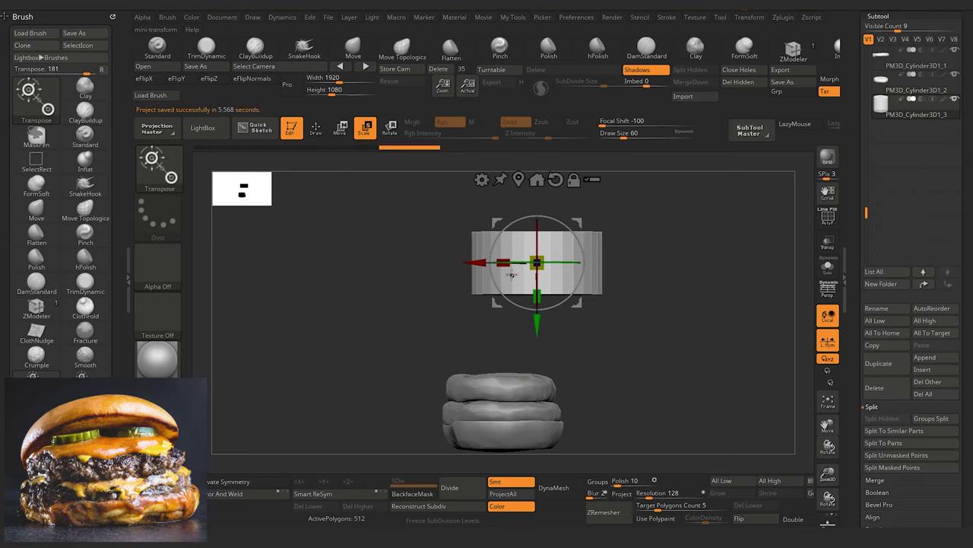
drag(537, 326, 503, 409)
ctrl+right_drag(536, 260, 532, 323)
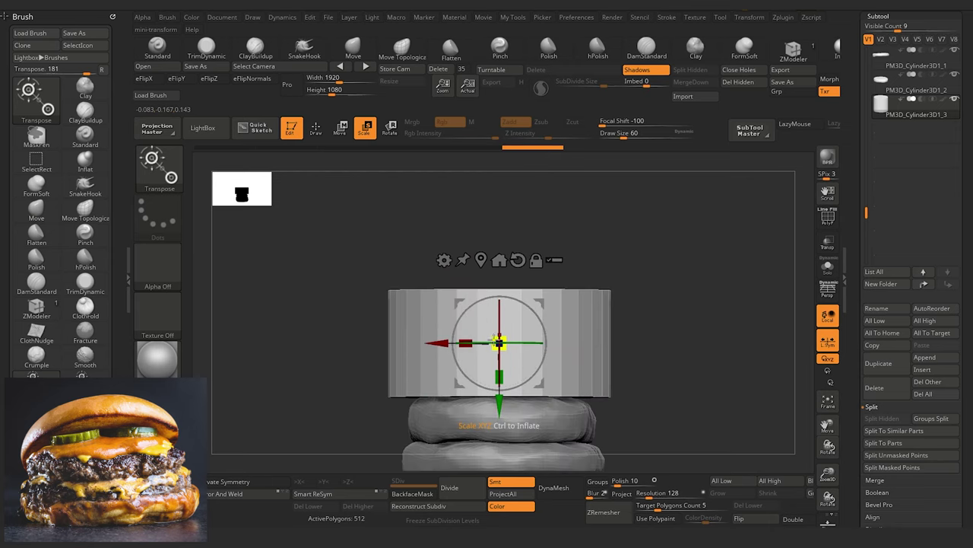
drag(501, 343, 503, 357)
drag(501, 408, 499, 358)
alt+right_drag(320, 455, 309, 344)
drag(309, 344, 300, 349)
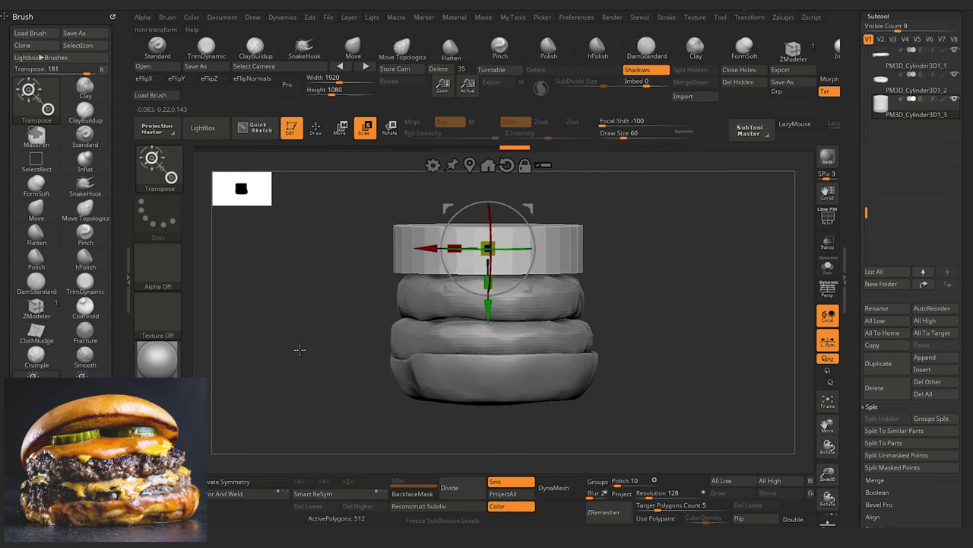
Step: Convert the cylinder disc to DynaMesh at resolution 816
click(663, 495)
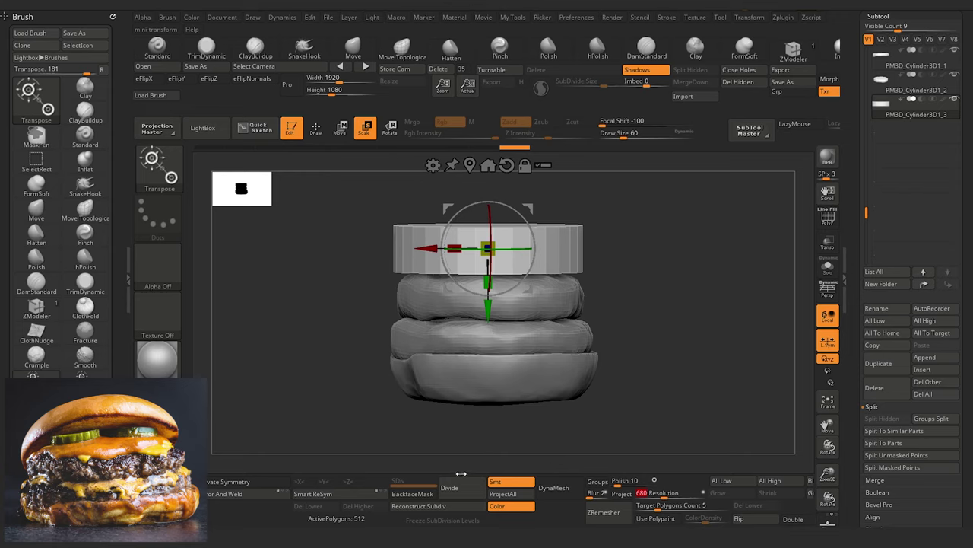
click(553, 486)
drag(360, 325, 338, 310)
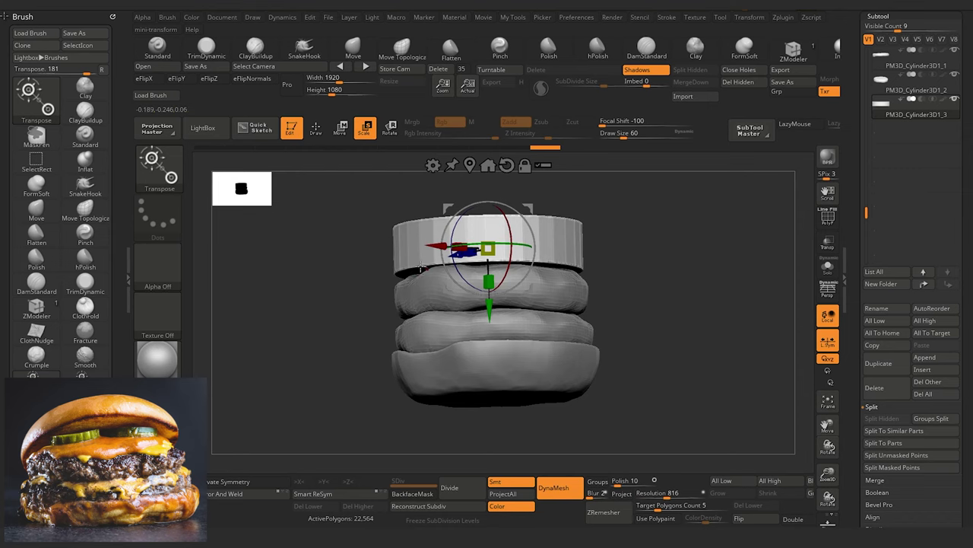
mouse_move(420, 270)
mouse_down()
mouse_move(309, 319)
mouse_move(321, 323)
mouse_move(310, 311)
mouse_move(318, 328)
mouse_up()
Step: Soften the disc's upper rim with the Smooth brush at draw size 80
click(317, 129)
drag(319, 287, 313, 314)
key(shift)
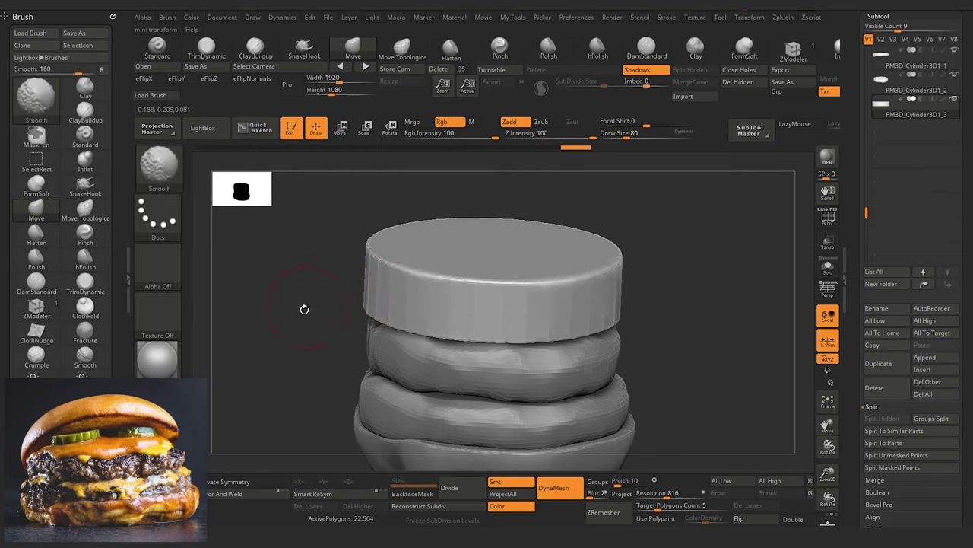
drag(304, 309, 428, 287)
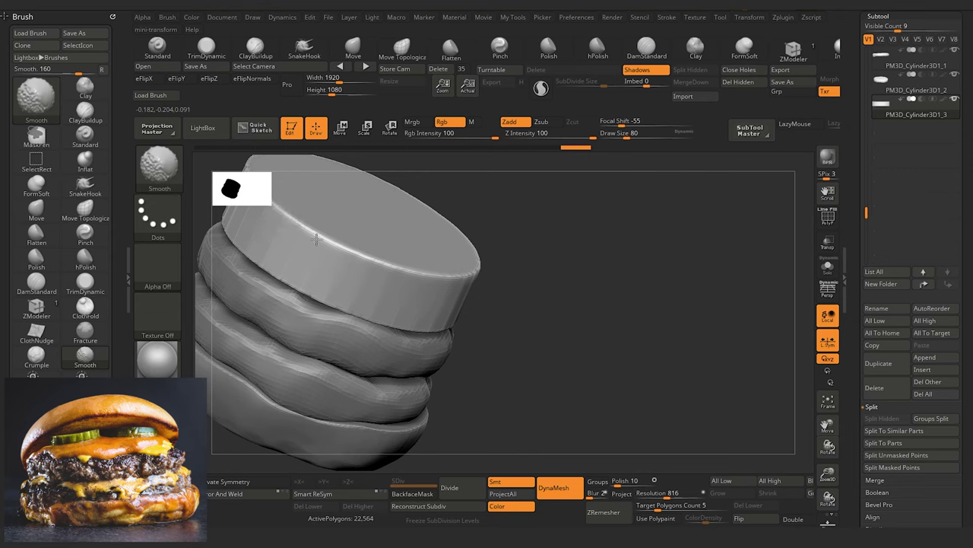
mouse_move(528, 383)
mouse_down()
mouse_move(271, 284)
mouse_move(295, 289)
mouse_move(332, 276)
mouse_move(297, 282)
mouse_move(273, 304)
mouse_move(302, 311)
mouse_move(294, 349)
mouse_up()
drag(293, 305, 279, 238)
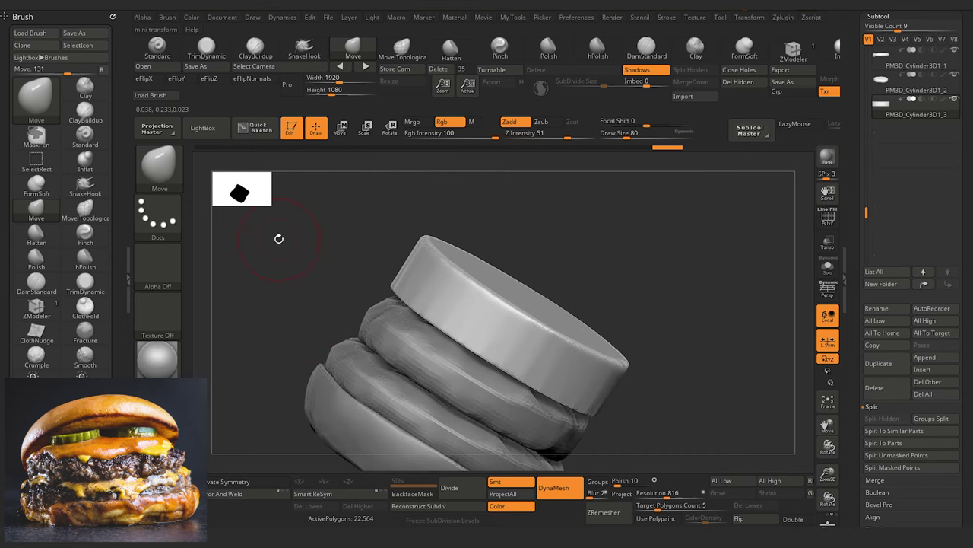
Step: Turn on X symmetry and bevel the front of the disc's upper rim with TrimDynamic, enlarging the draw size to 112
click(203, 51)
drag(322, 282, 261, 458)
key(x)
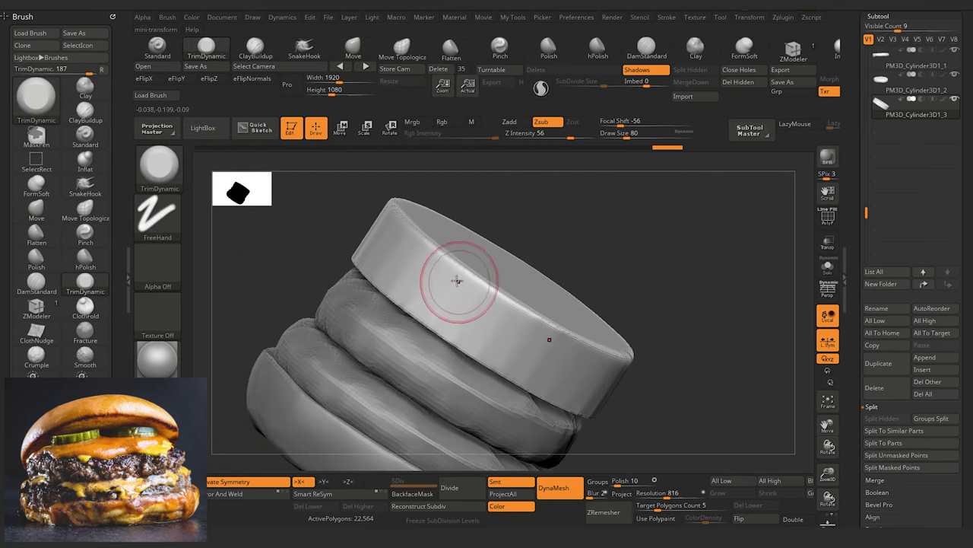
mouse_move(320, 227)
mouse_down()
mouse_move(307, 231)
mouse_move(488, 290)
mouse_move(525, 316)
mouse_move(456, 255)
mouse_move(493, 300)
mouse_up()
key(bracketright)
key(bracketright)
Step: Set symmetry to radial around the Y axis only and bevel the disc's whole upper rim with TrimDynamic
click(751, 17)
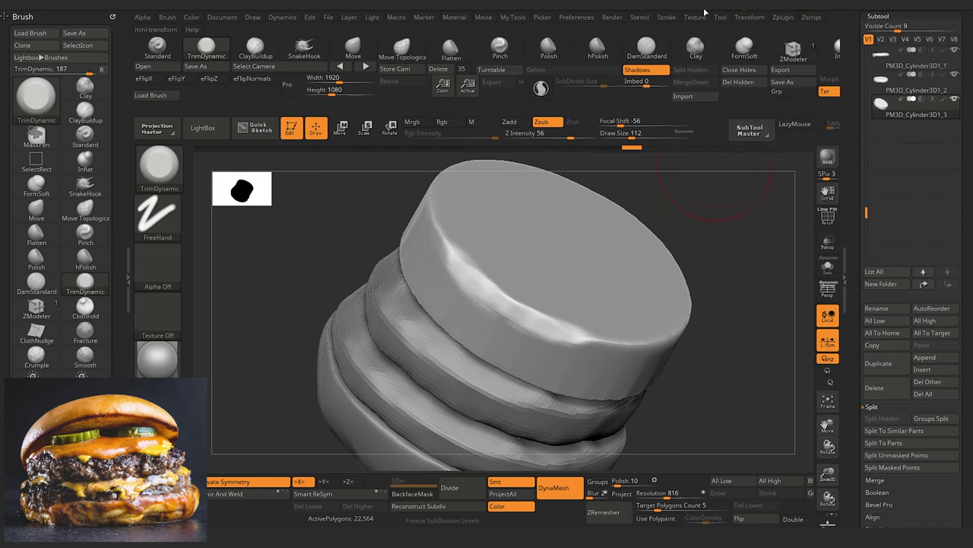
click(749, 21)
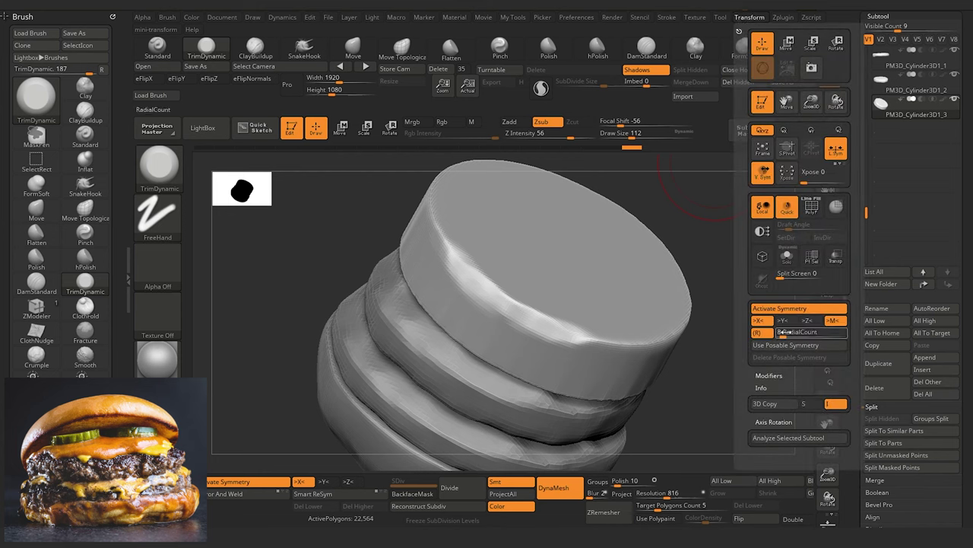
click(759, 321)
click(785, 322)
mouse_move(450, 242)
mouse_down()
mouse_move(459, 268)
mouse_move(441, 204)
mouse_move(448, 251)
mouse_move(449, 220)
mouse_up()
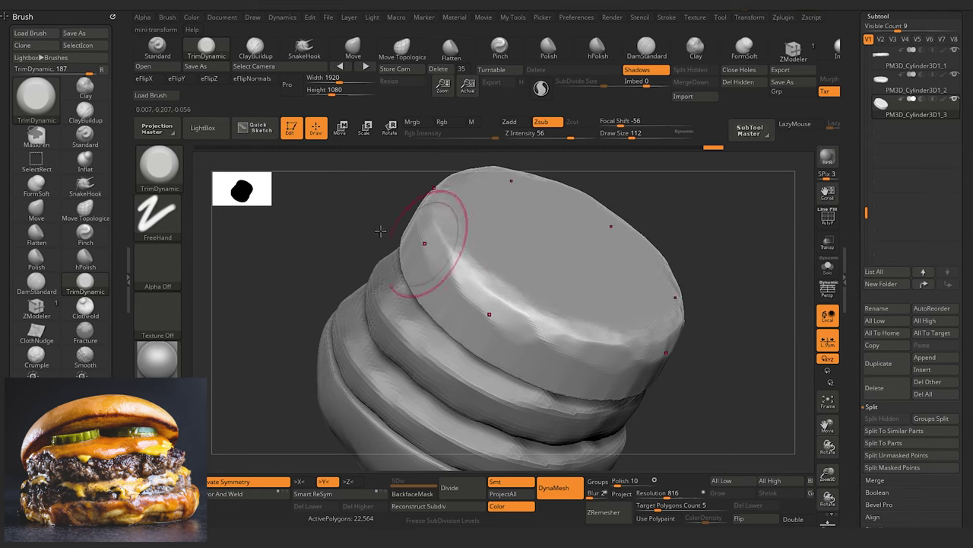
shift+drag(380, 231, 408, 255)
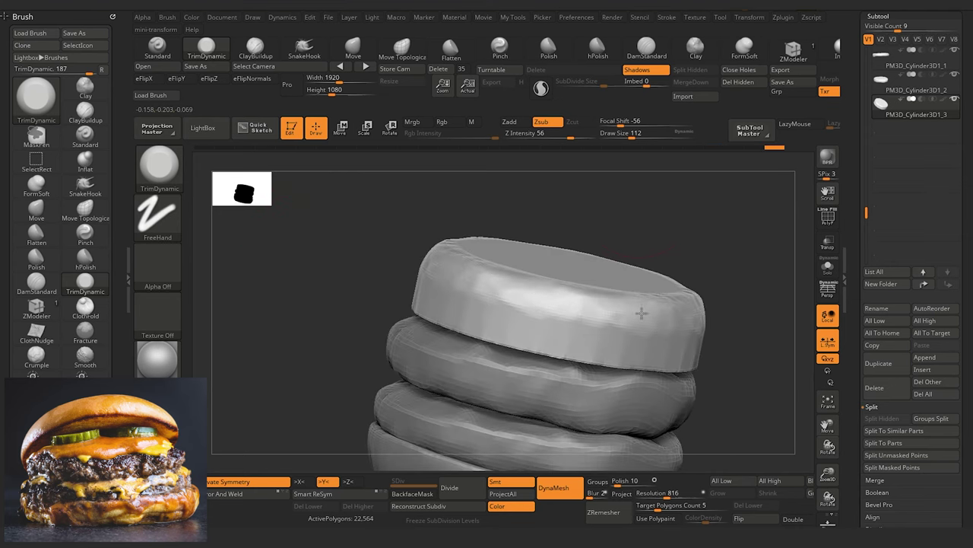
Step: Round the beveled rim into a bun shape all the way around with TrimDynamic at draw size 120
mouse_move(655, 297)
mouse_down()
mouse_move(502, 281)
mouse_move(616, 319)
mouse_move(646, 304)
mouse_up()
drag(670, 223, 593, 263)
mouse_move(609, 307)
mouse_down()
mouse_move(671, 304)
mouse_move(669, 323)
mouse_move(721, 272)
mouse_move(608, 300)
mouse_move(646, 313)
mouse_move(637, 317)
mouse_up()
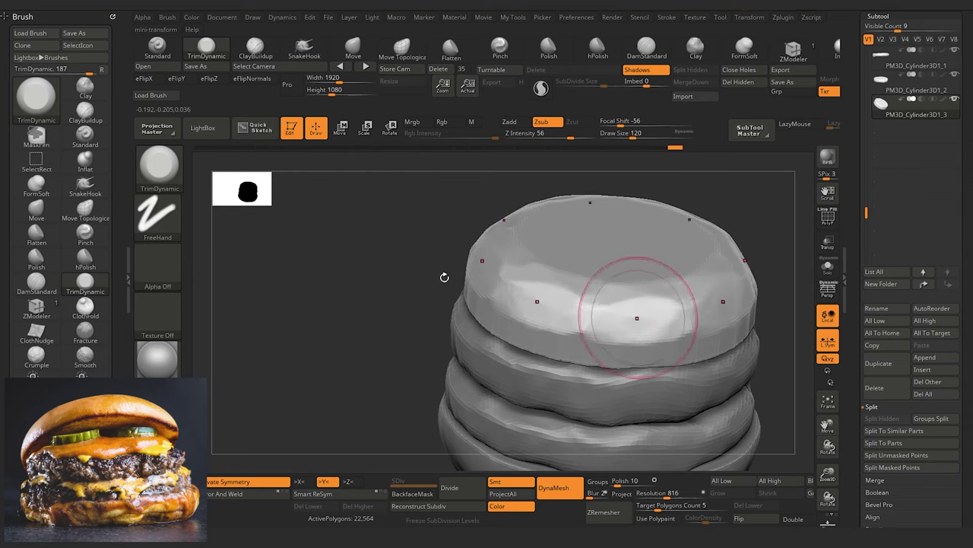
mouse_move(443, 276)
mouse_down()
mouse_move(376, 269)
mouse_move(399, 241)
mouse_up()
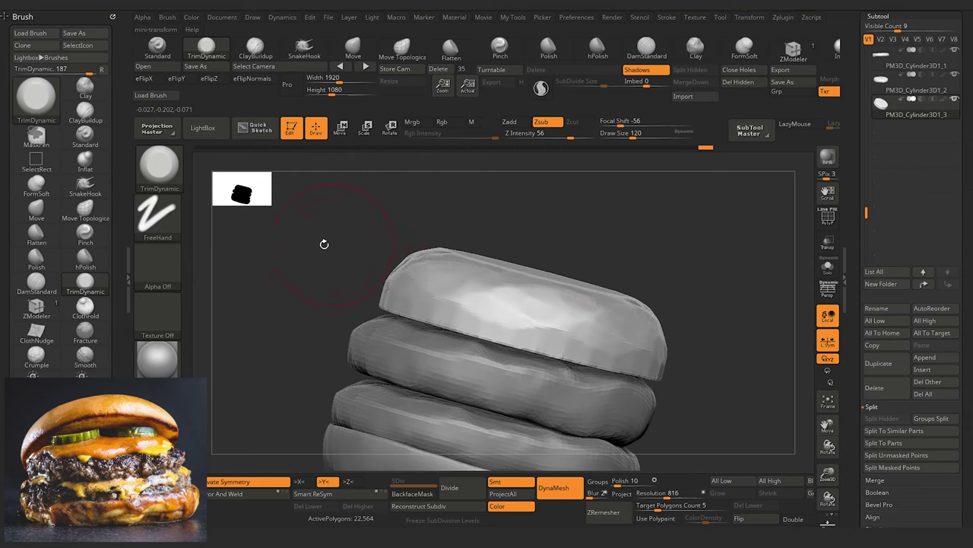
drag(324, 243, 436, 263)
drag(484, 285, 453, 261)
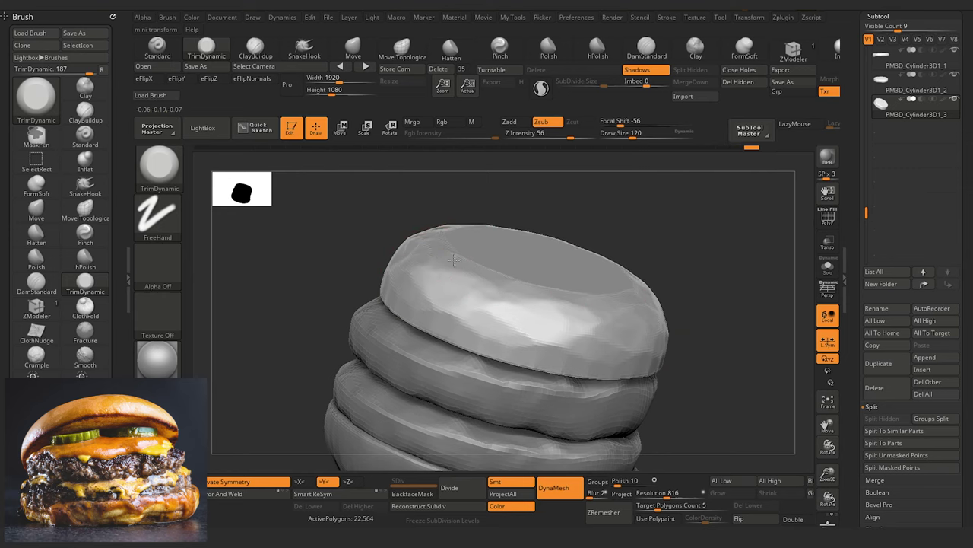
drag(655, 306, 598, 304)
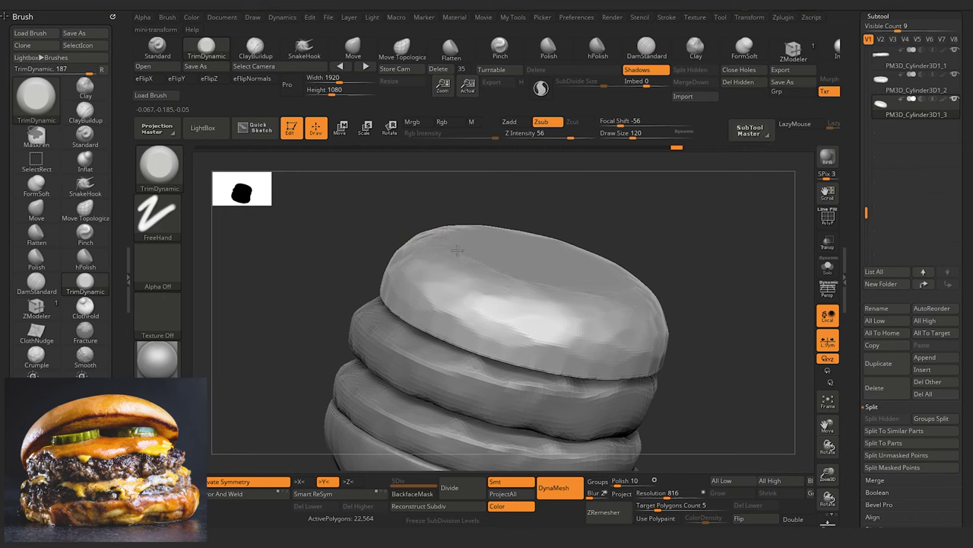
Step: Blend the edge of the bun's flat top into a dome with TrimDynamic at draw size 140
key(])
drag(442, 245, 447, 250)
mouse_move(447, 250)
right_down()
mouse_move(419, 235)
mouse_move(396, 255)
right_up()
mouse_move(245, 260)
mouse_down()
mouse_move(380, 293)
mouse_move(563, 279)
mouse_move(619, 247)
mouse_up()
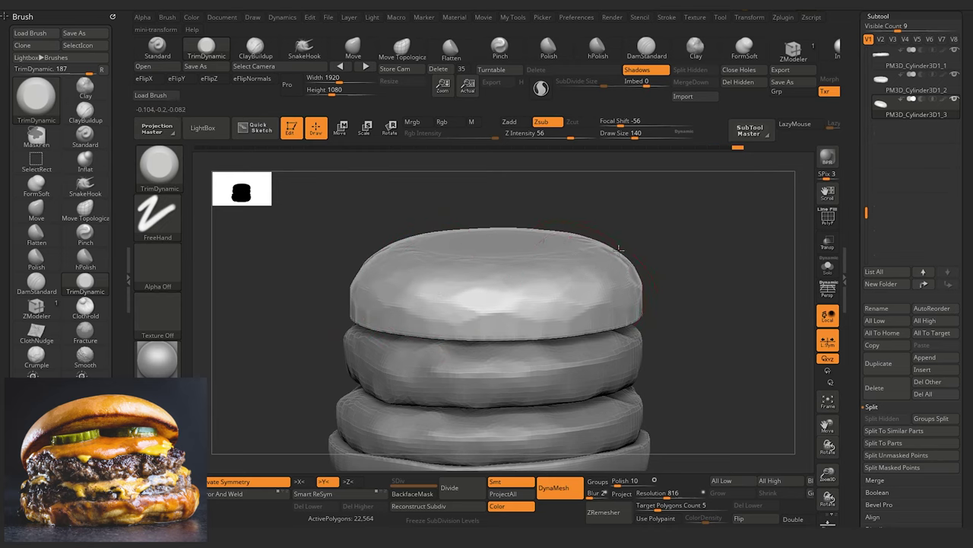
mouse_move(596, 291)
mouse_down()
mouse_move(358, 297)
mouse_move(302, 260)
mouse_move(294, 287)
mouse_move(272, 238)
mouse_up()
Step: Isolate the top bun and adjust the outline of its underside with the Move brush at draw size 124
mouse_move(312, 313)
mouse_down()
mouse_move(328, 352)
mouse_move(324, 299)
mouse_move(333, 373)
mouse_move(367, 341)
mouse_move(346, 266)
mouse_up()
click(829, 274)
alt+drag(358, 317, 325, 305)
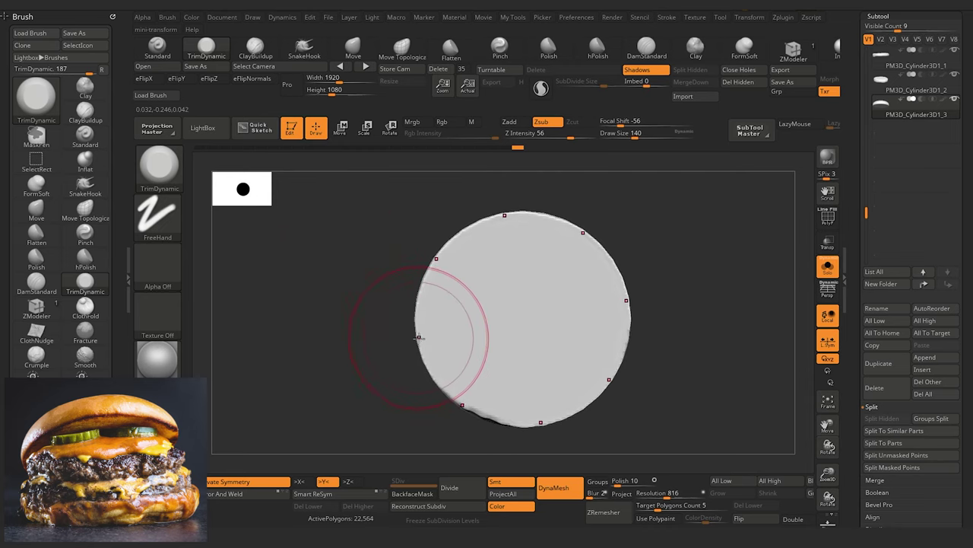
drag(417, 339, 416, 341)
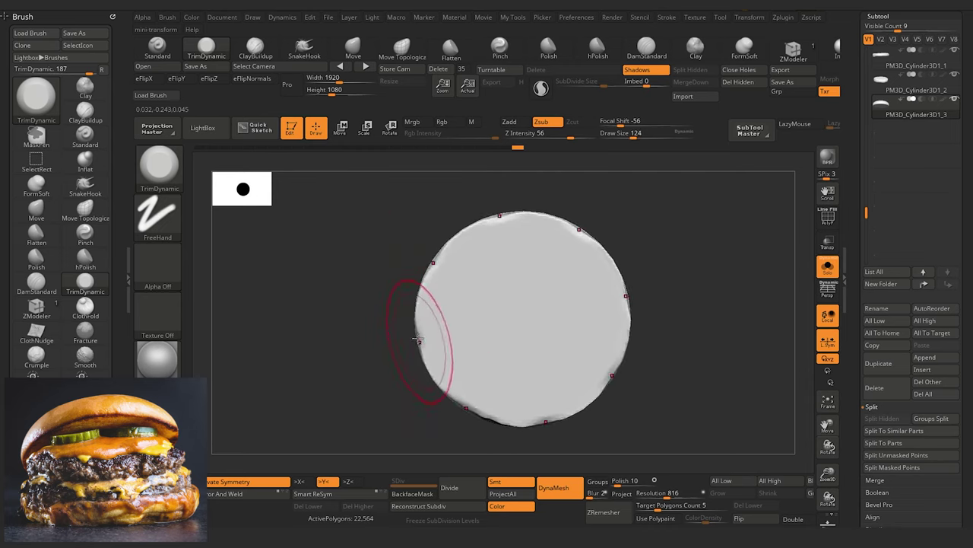
key(ctrl+z)
click(351, 49)
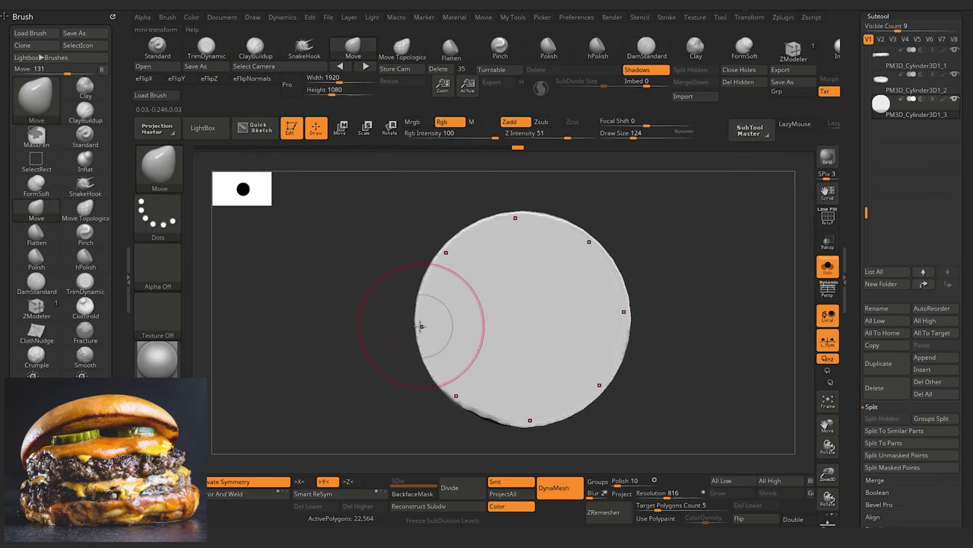
drag(418, 353, 420, 367)
drag(427, 372, 441, 398)
Step: Even out the rest of the bun's bottom outline with the Move brush at draw size 84 and show all subtools again
mouse_move(313, 344)
mouse_down()
mouse_move(301, 408)
mouse_move(311, 378)
mouse_move(389, 314)
mouse_up()
mouse_move(394, 357)
mouse_down()
mouse_move(361, 318)
mouse_move(362, 255)
mouse_move(647, 292)
mouse_up()
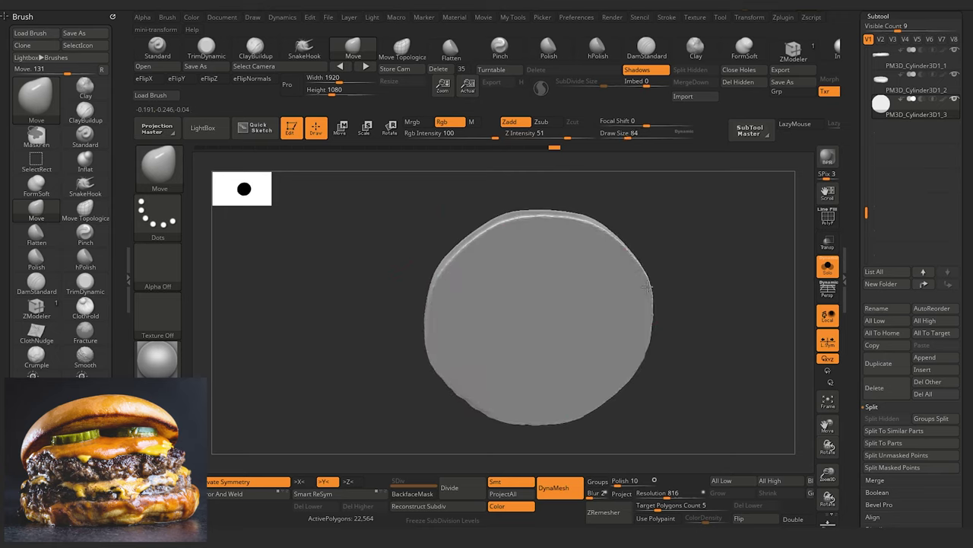
drag(625, 253, 619, 246)
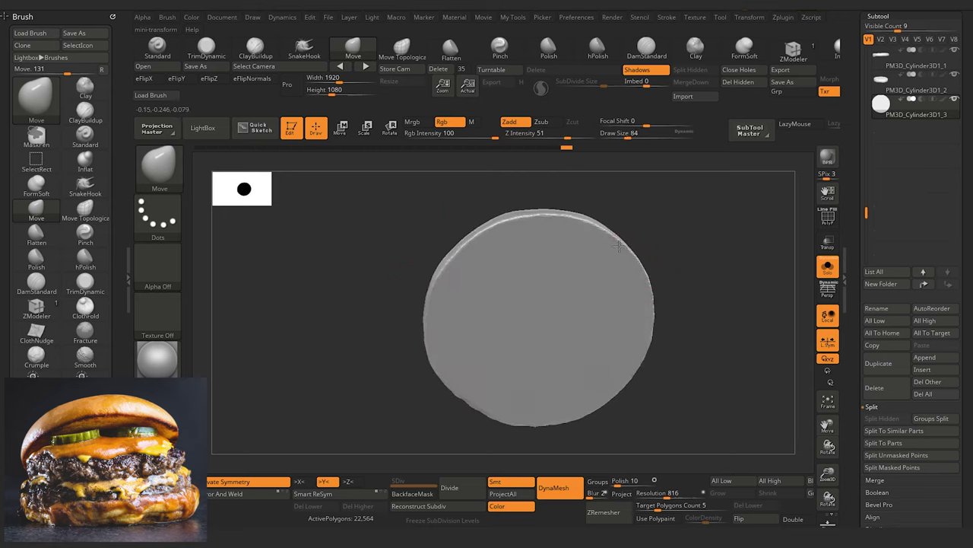
click(828, 266)
Step: Turn off symmetry and rotate the top bun so its front edge lifts off the upper patty
shift+drag(304, 251, 317, 426)
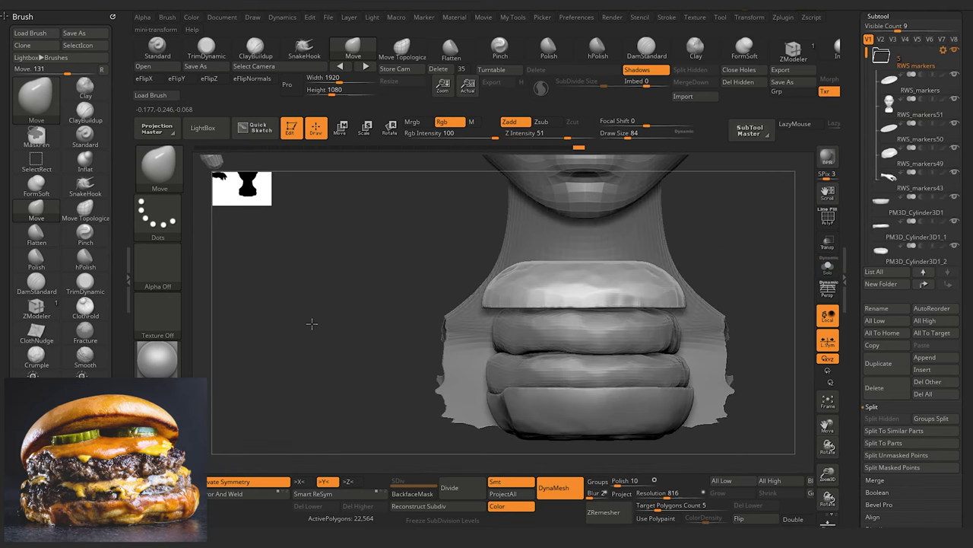
key(x)
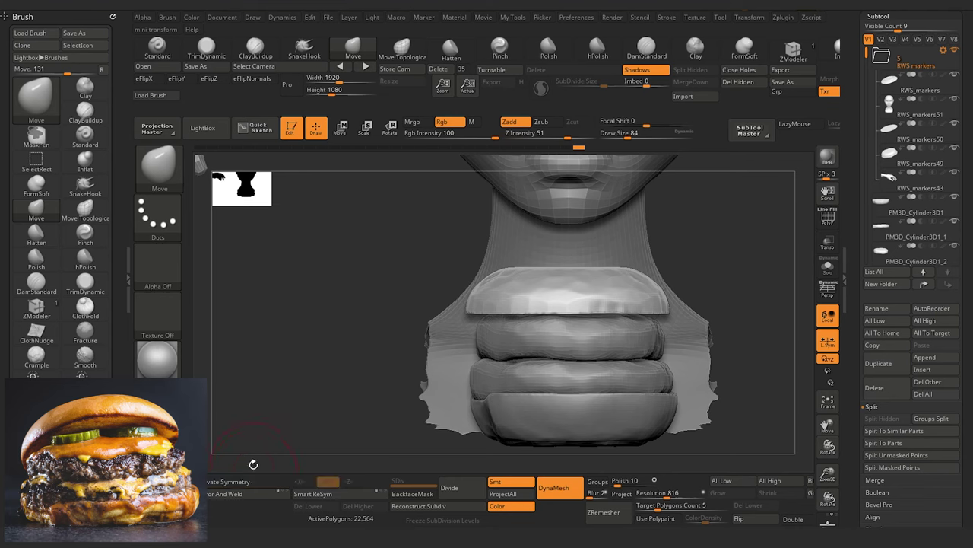
click(389, 129)
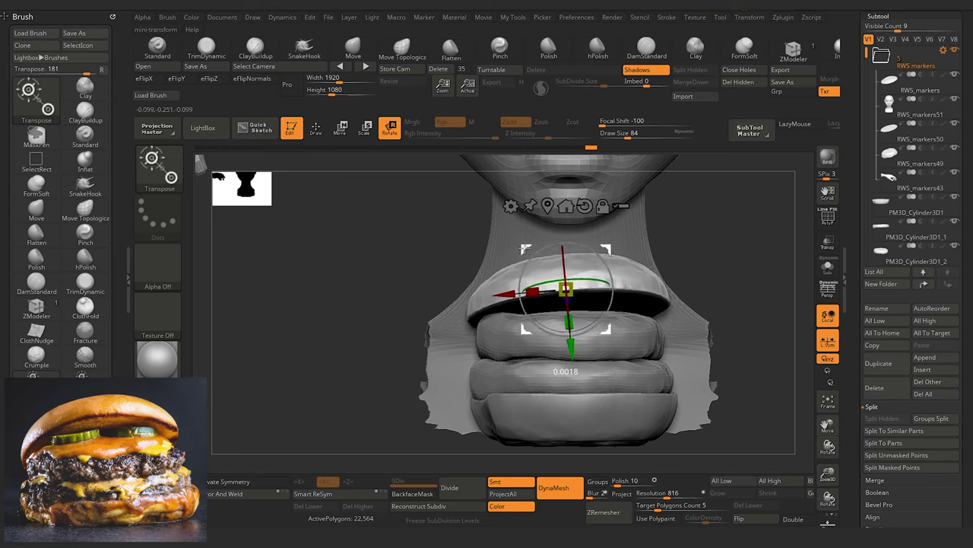
drag(401, 262, 396, 267)
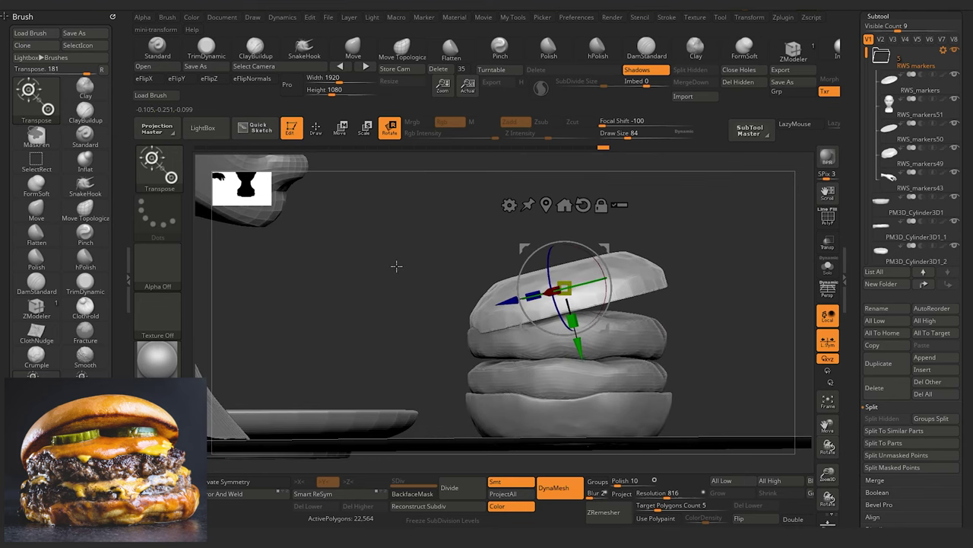
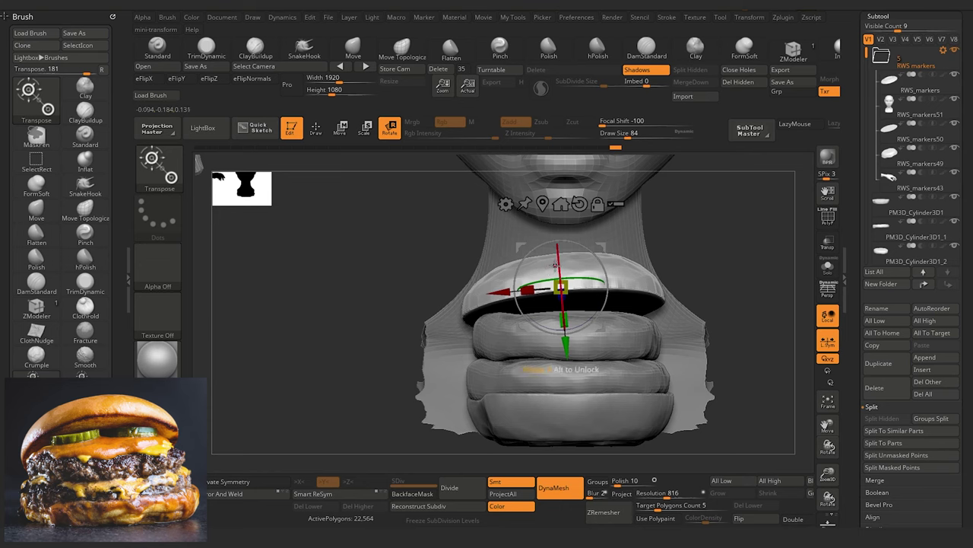
key(q)
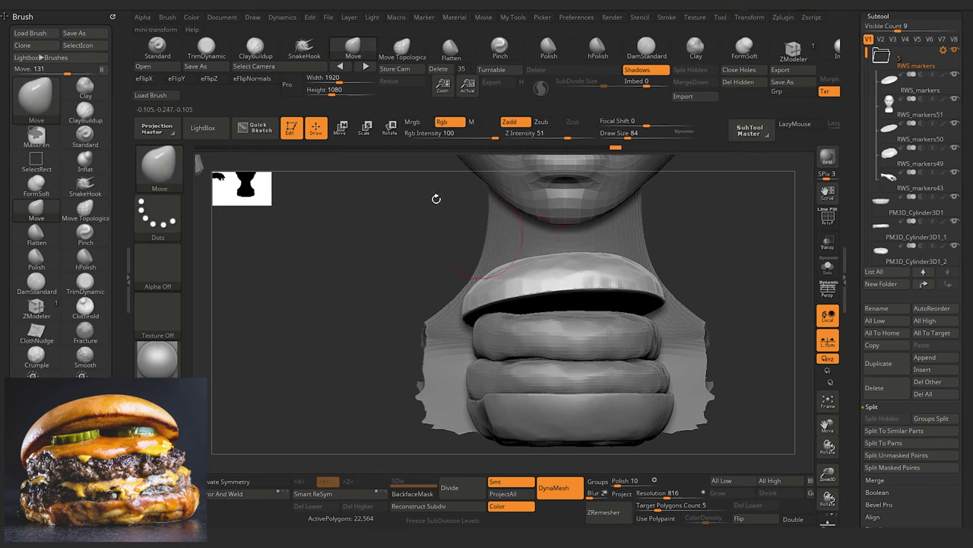
click(388, 128)
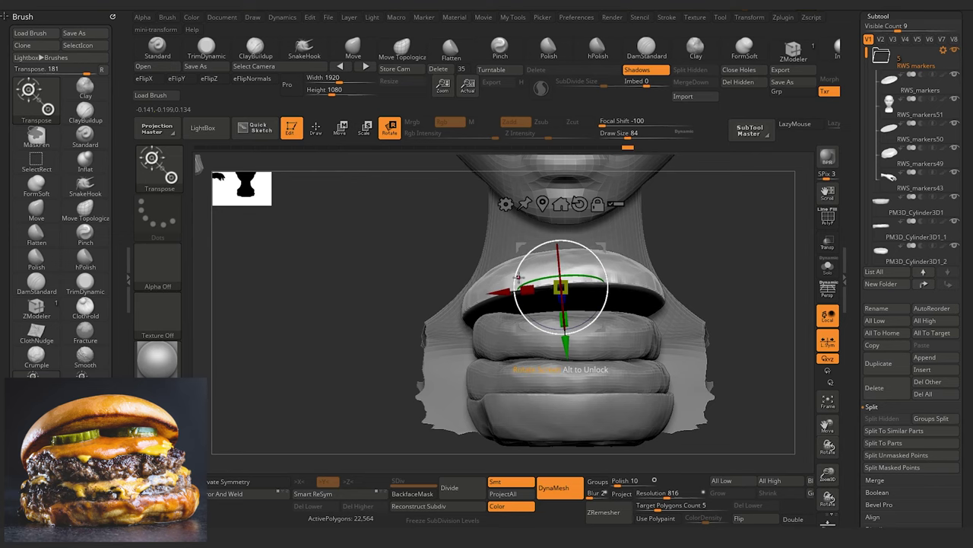
drag(515, 279, 516, 284)
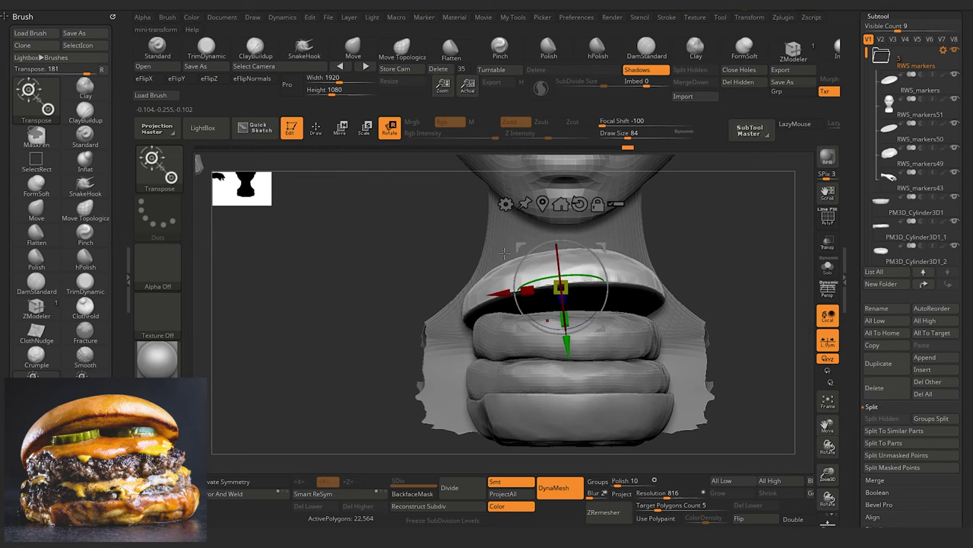
Step: Hide everything except the burger, then reshape and smooth the upper patty's outer edge using the Move and Smooth brushes
drag(325, 287, 404, 315)
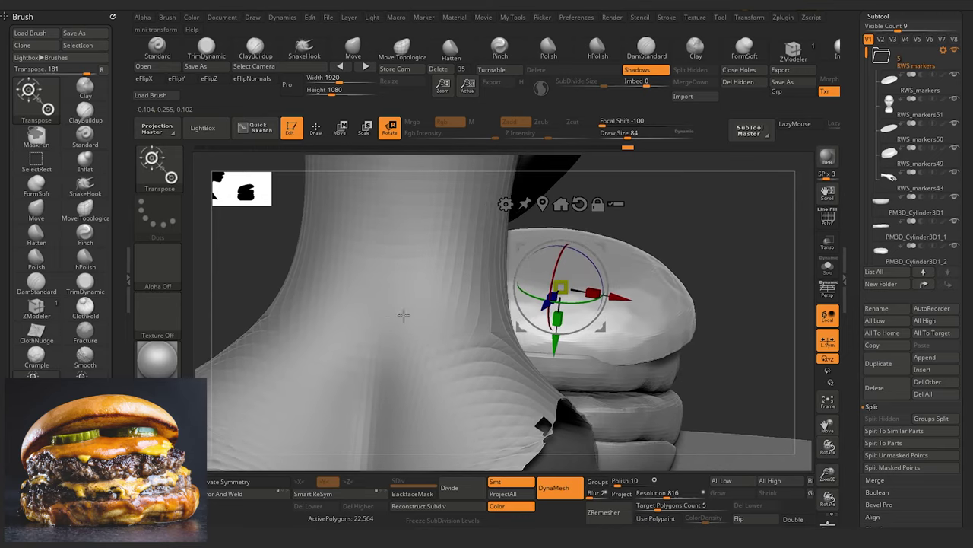
right_drag(403, 314, 457, 303)
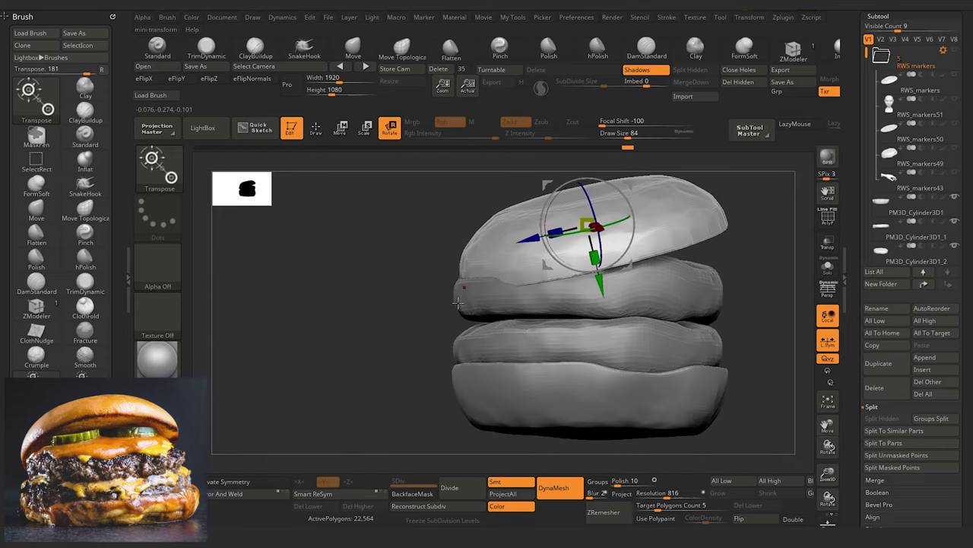
alt+click(480, 299)
drag(381, 279, 380, 296)
click(353, 48)
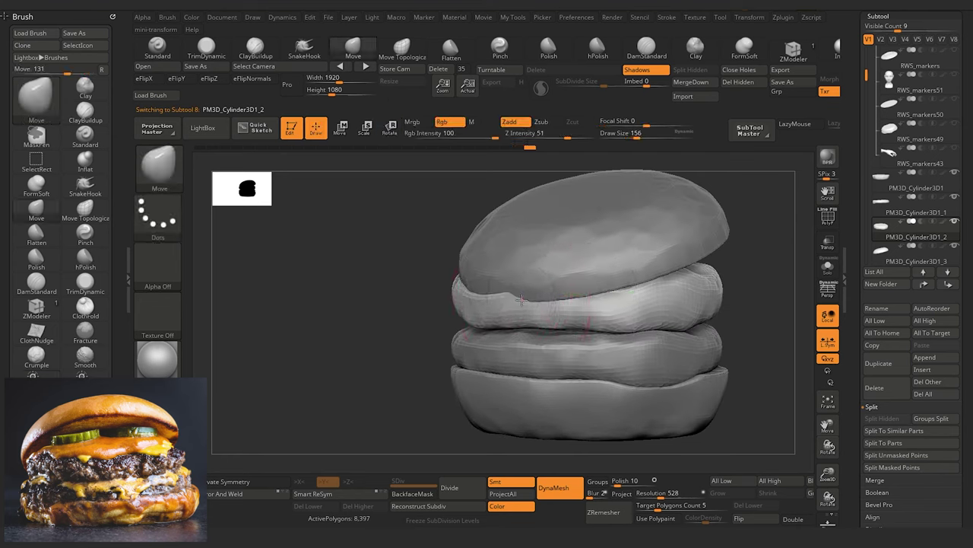
drag(440, 283, 438, 306)
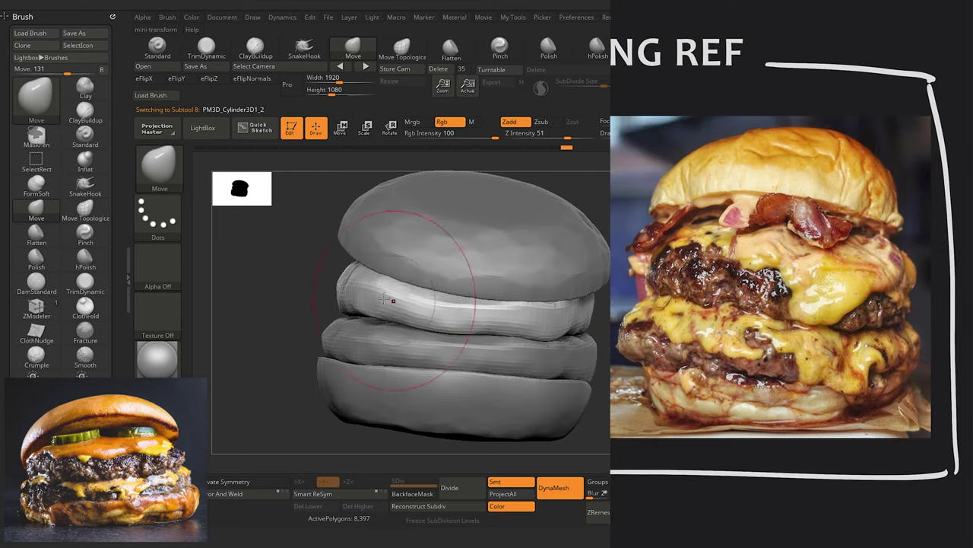
mouse_move(292, 287)
mouse_down()
mouse_move(329, 315)
mouse_move(344, 299)
mouse_up()
mouse_move(462, 333)
mouse_down()
mouse_move(474, 383)
mouse_move(426, 324)
mouse_up()
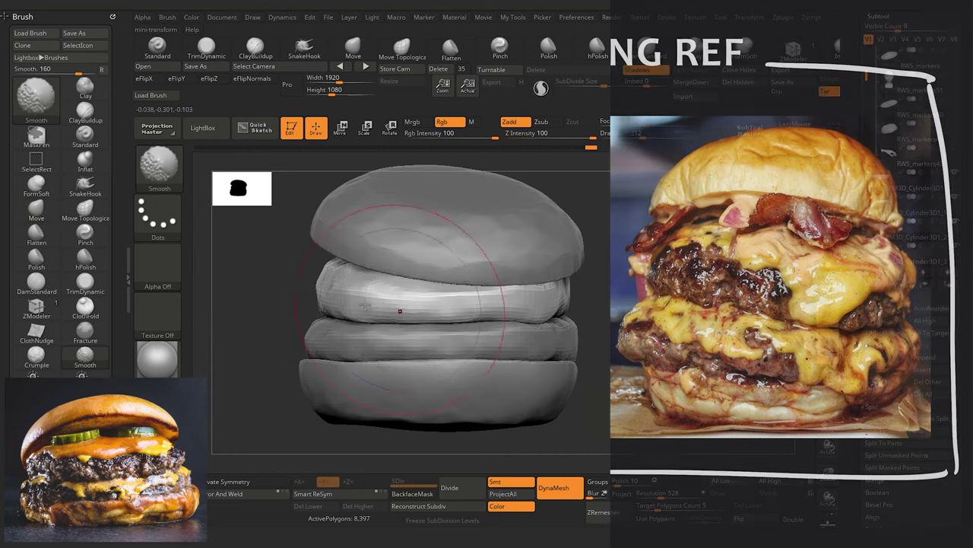
Step: Make the top bun active, scale it down slightly and lower it toward the upper patty
alt+drag(283, 350, 358, 311)
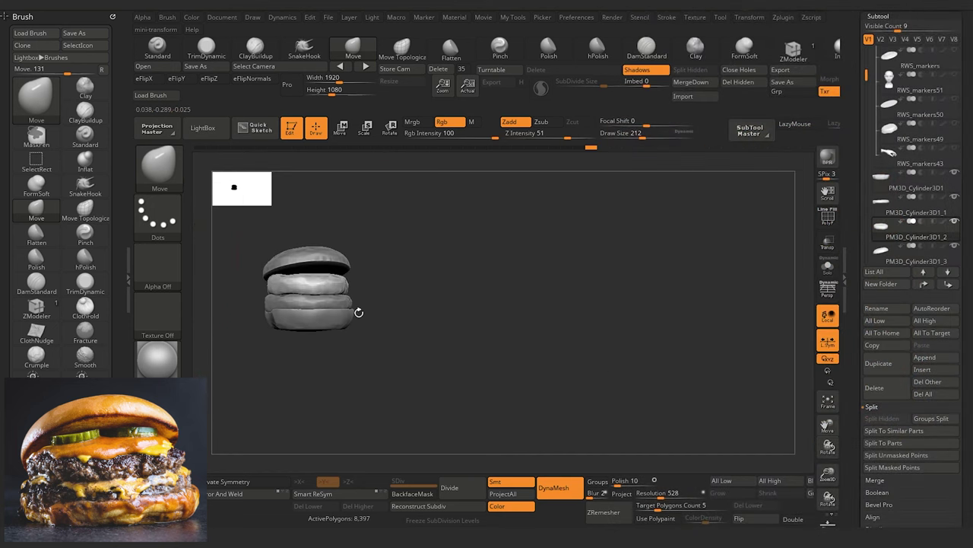
alt+drag(355, 380, 526, 411)
alt+drag(363, 345, 408, 456)
drag(277, 343, 295, 259)
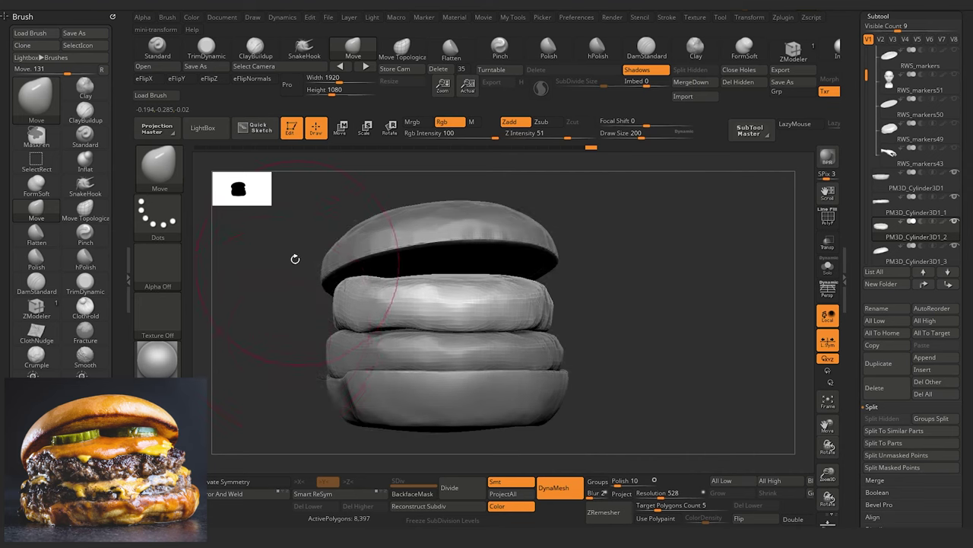
alt+click(381, 200)
click(388, 127)
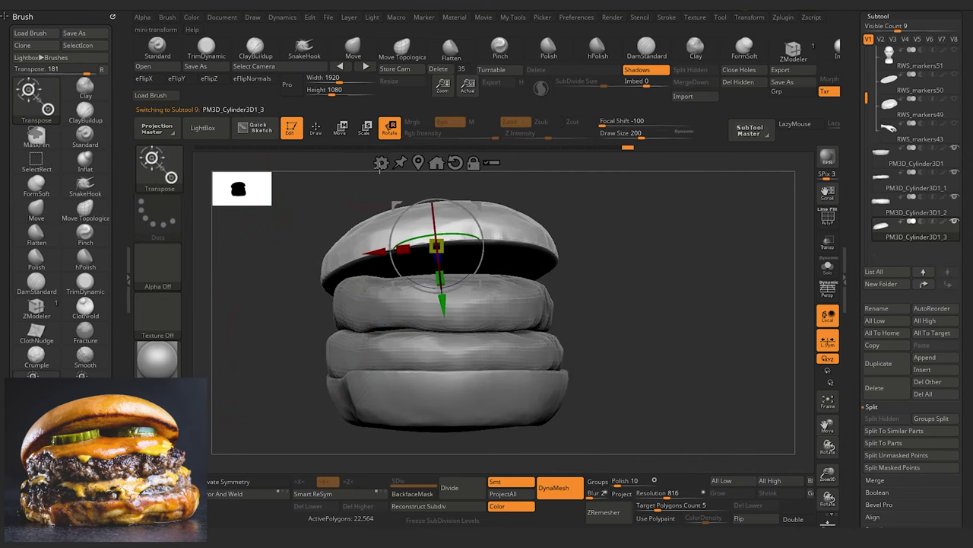
drag(435, 246, 436, 251)
drag(399, 209, 398, 212)
drag(302, 297, 288, 306)
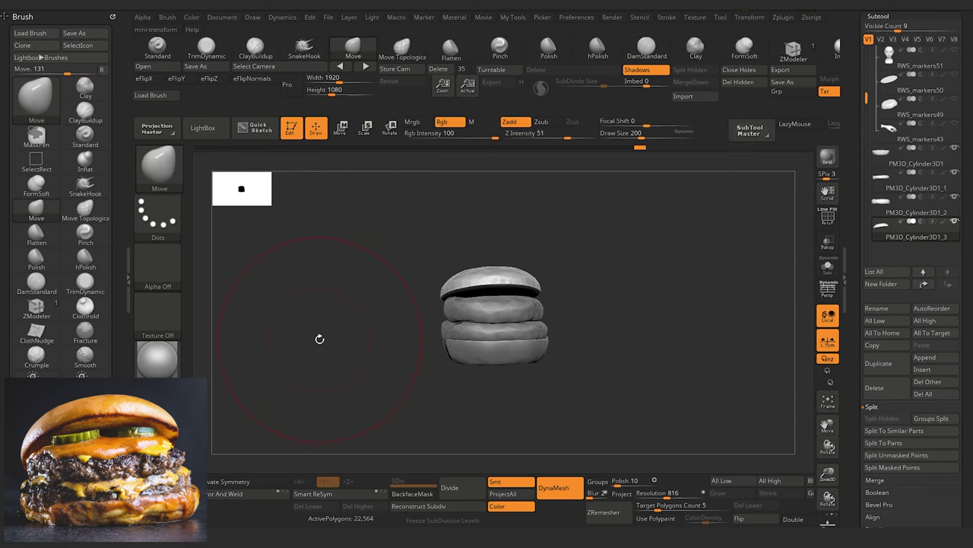
Step: Pull the top bun's crown and sides into a taller, more mushroom-like dome with the Move brush at draw size 172
mouse_move(319, 339)
mouse_down()
mouse_move(391, 339)
mouse_move(346, 358)
mouse_move(368, 387)
mouse_move(279, 318)
mouse_move(325, 345)
mouse_move(304, 339)
mouse_move(334, 330)
mouse_up()
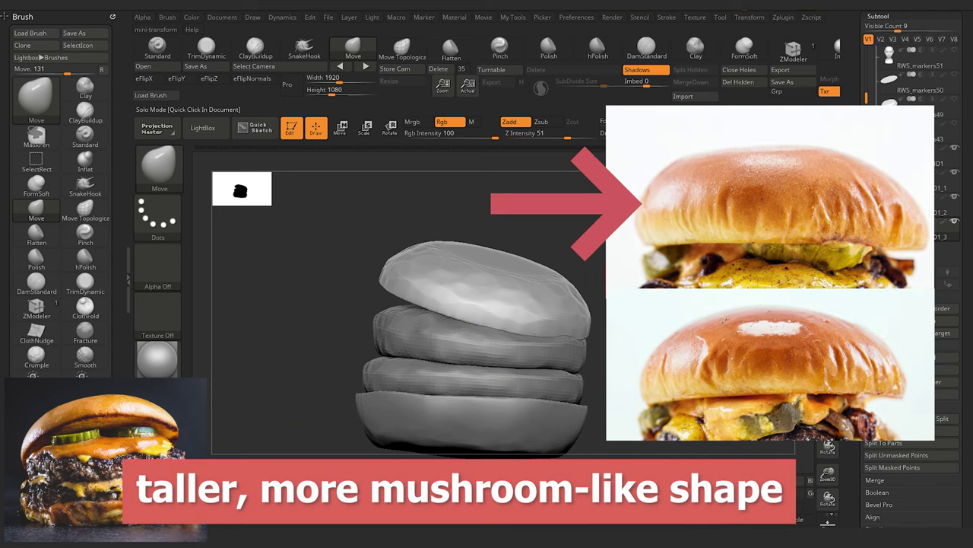
drag(291, 269, 355, 272)
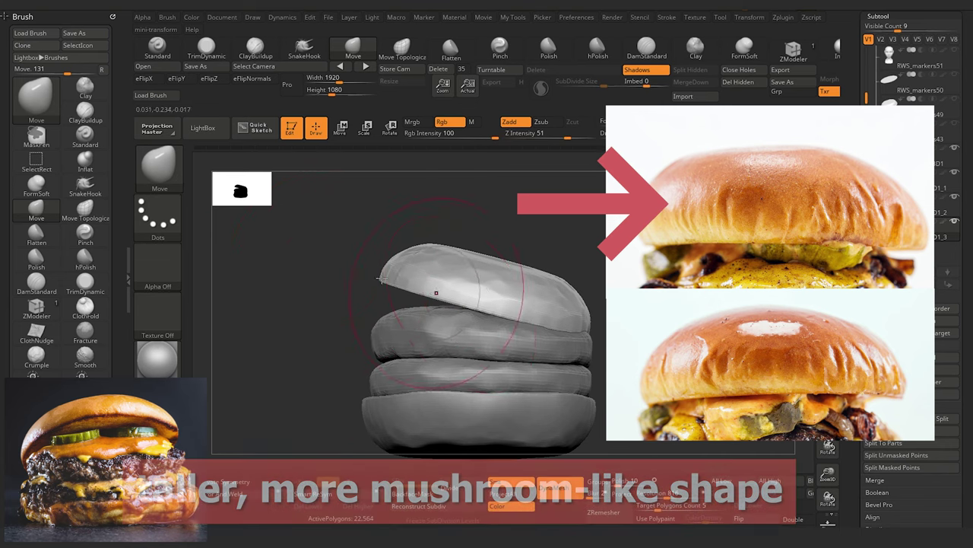
drag(335, 194, 337, 211)
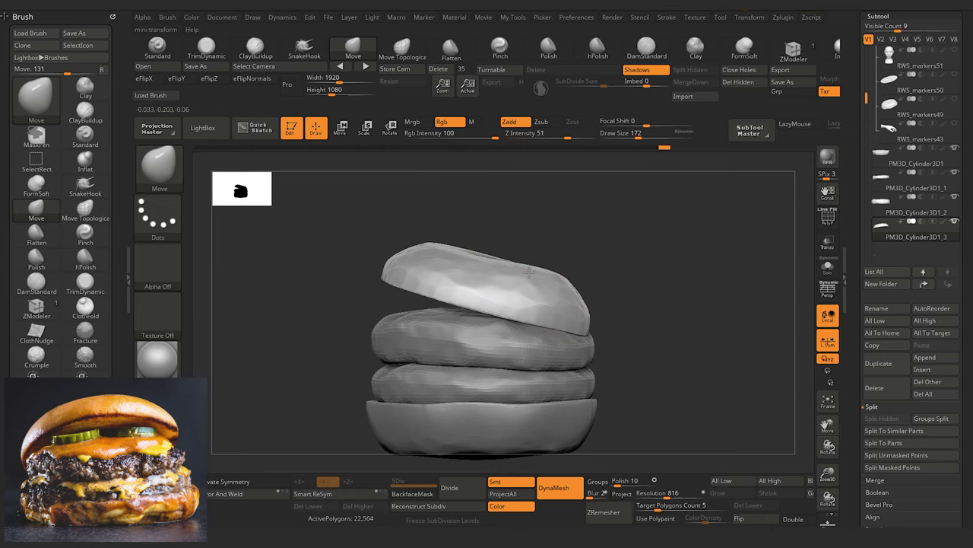
drag(343, 229, 552, 275)
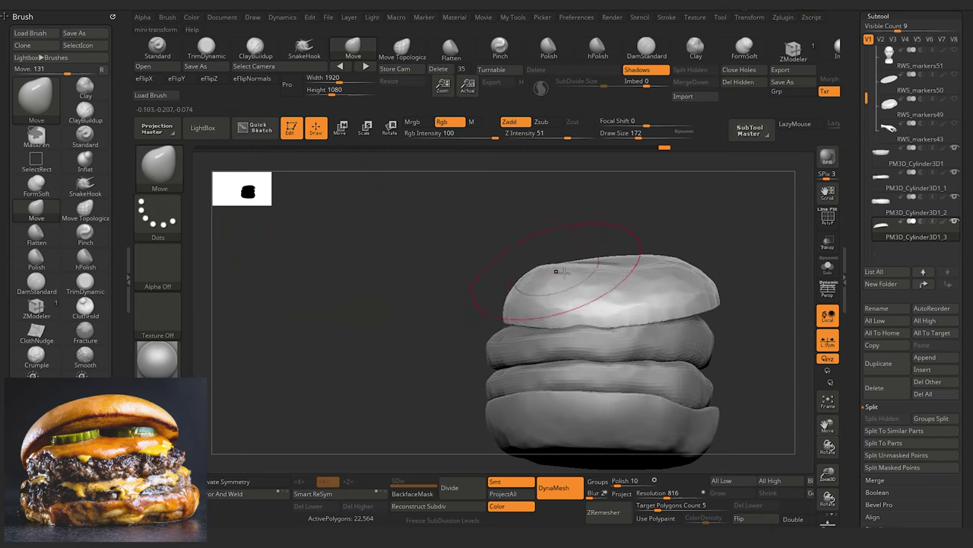
drag(614, 283, 613, 274)
mouse_move(424, 247)
mouse_down()
mouse_move(441, 272)
mouse_move(466, 273)
mouse_up()
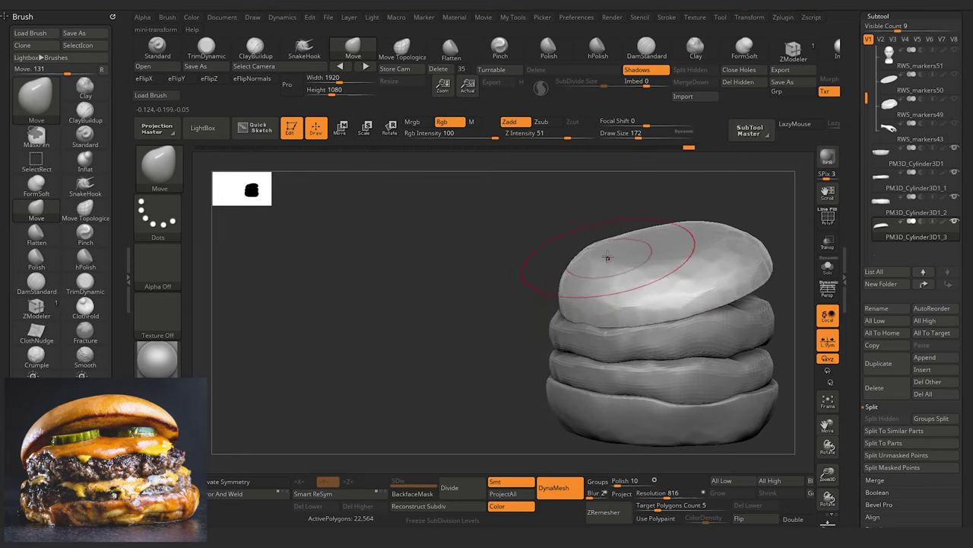
Step: Round out the rest of the top bun's crown and edges from several angles, checking the whole burger's silhouette against the reference
mouse_move(641, 238)
mouse_down()
mouse_move(461, 256)
mouse_move(428, 271)
mouse_move(422, 258)
mouse_up()
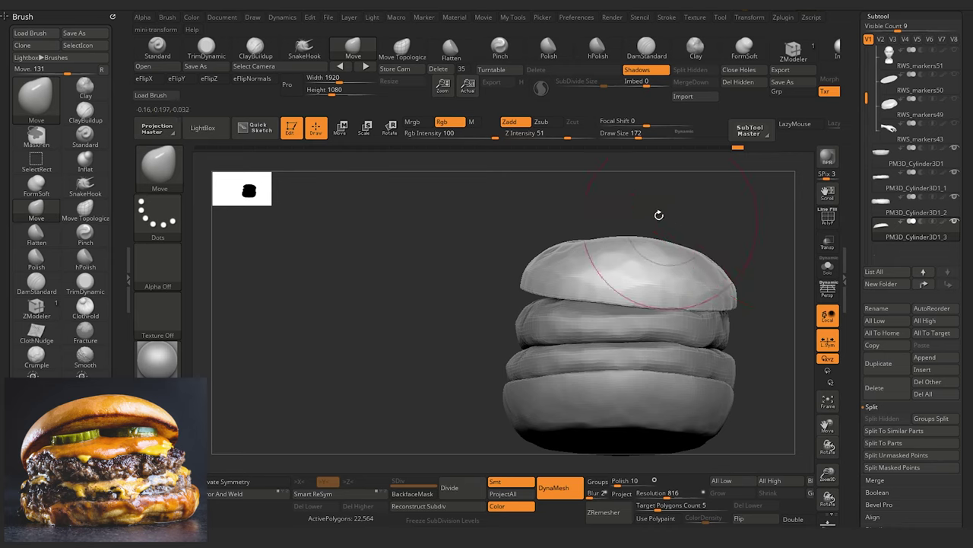
drag(606, 238, 602, 230)
drag(508, 212, 513, 234)
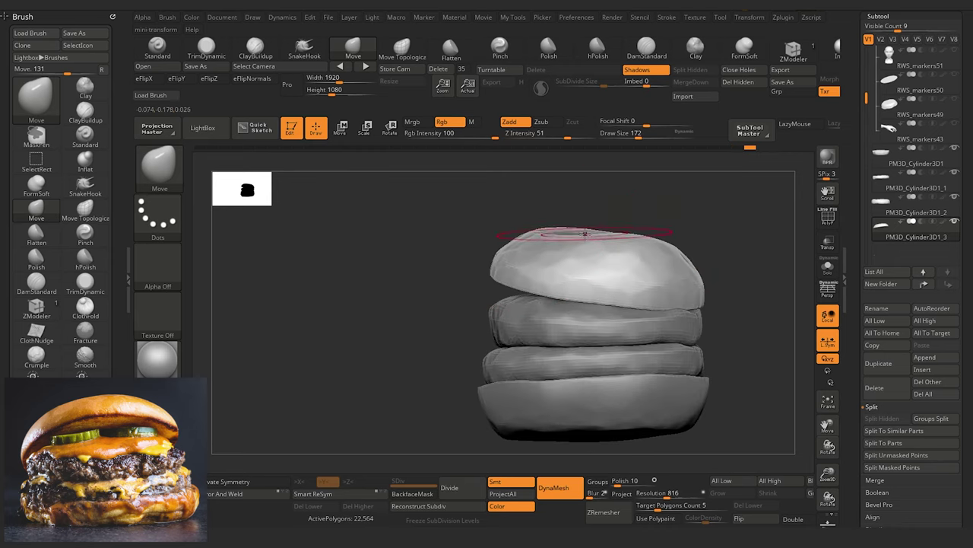
right_drag(584, 233, 507, 212)
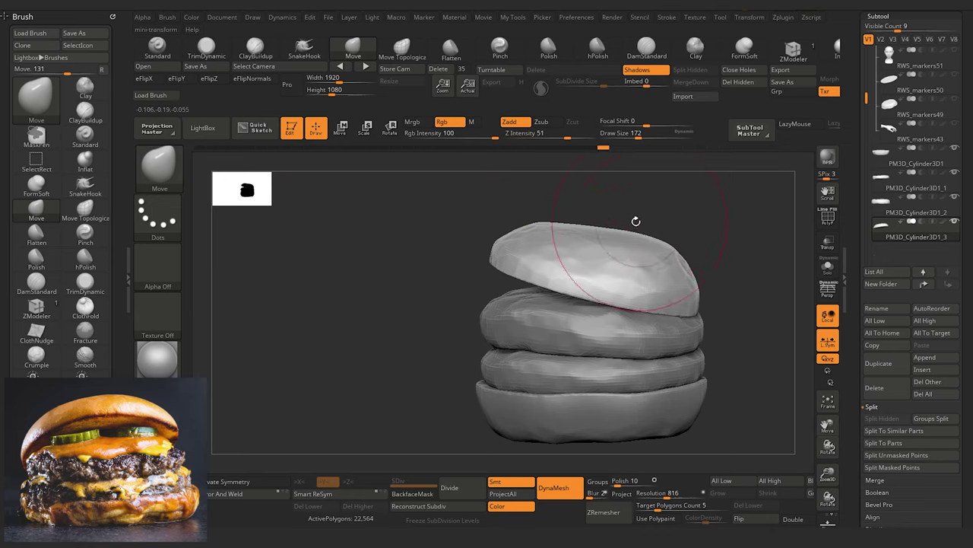
mouse_move(635, 220)
right_down()
mouse_move(507, 231)
mouse_move(593, 226)
right_up()
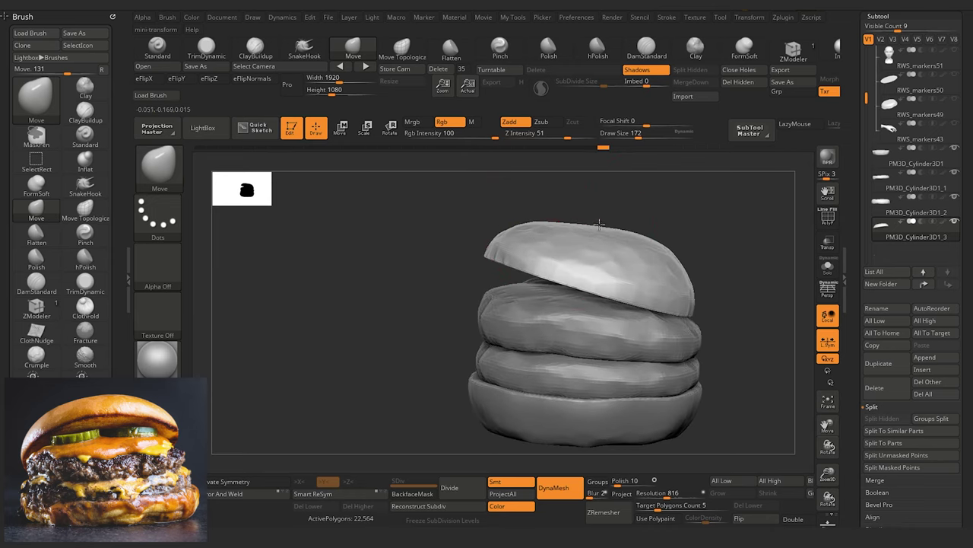
ctrl+right_drag(409, 328, 398, 289)
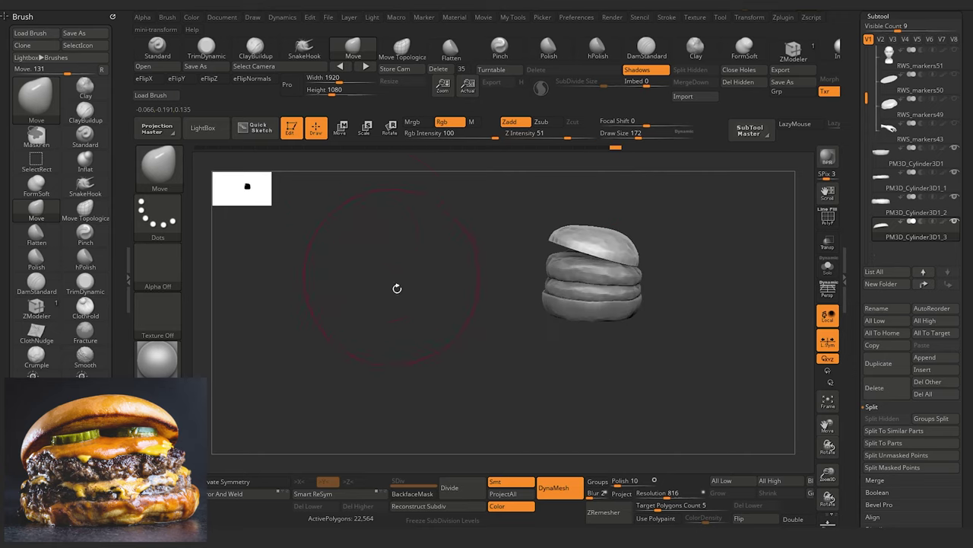
right_drag(378, 322, 449, 352)
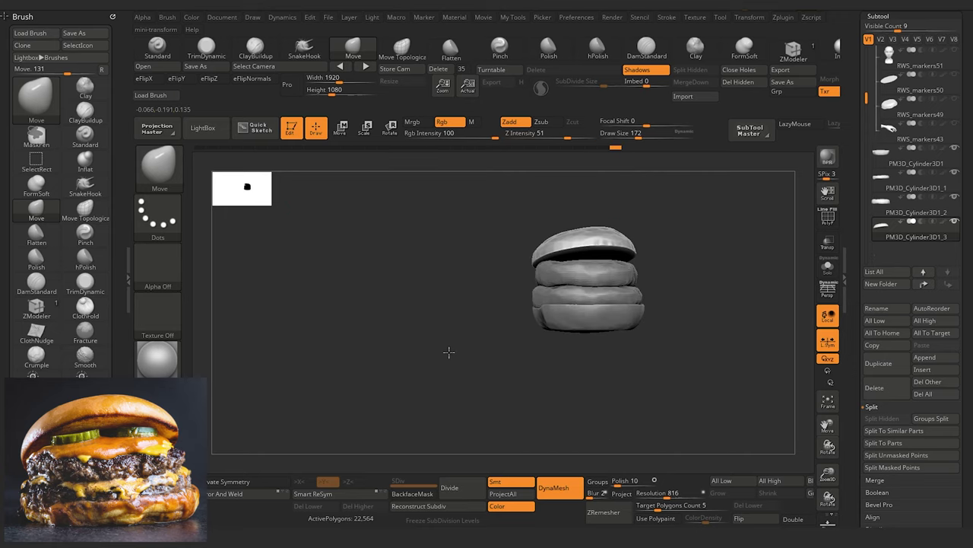
right_drag(369, 337, 365, 302)
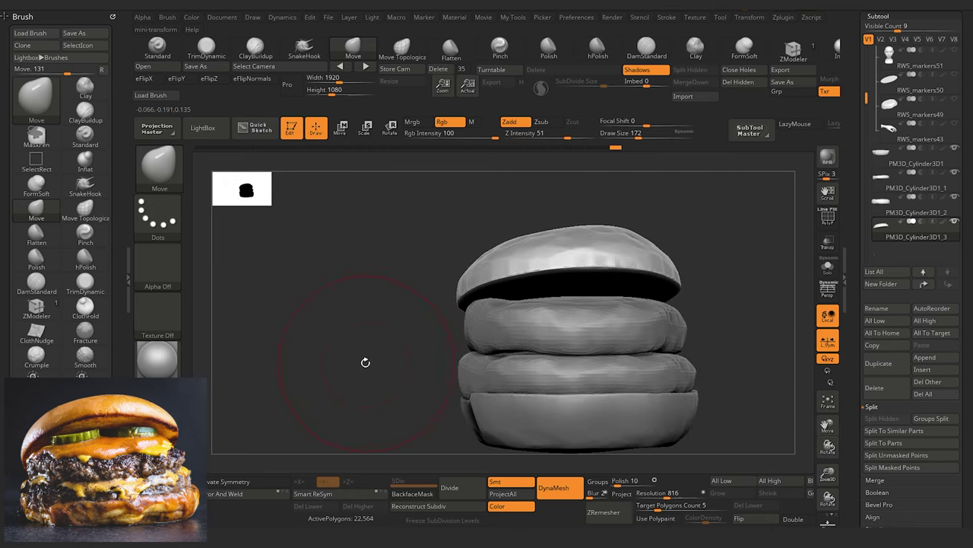
right_drag(361, 354, 409, 359)
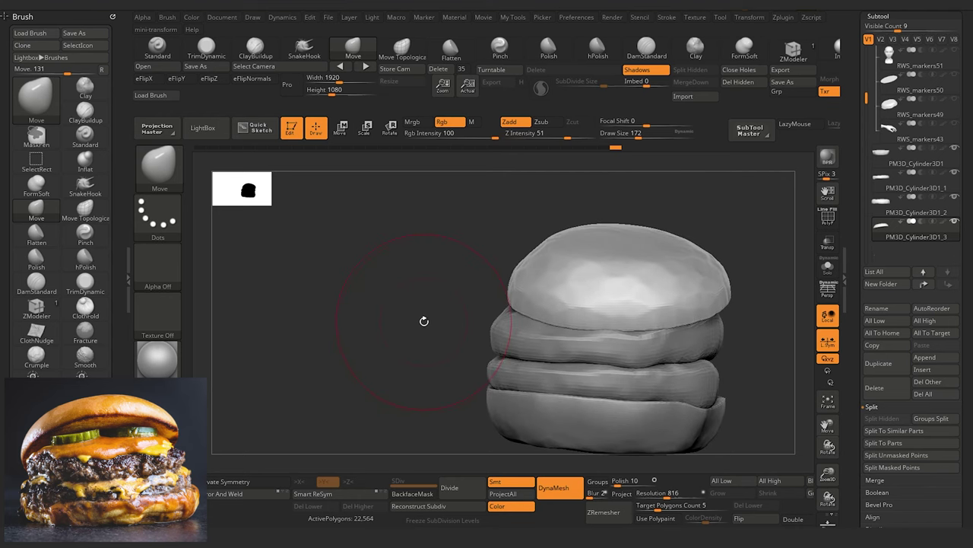
key(shift)
key(ctrl)
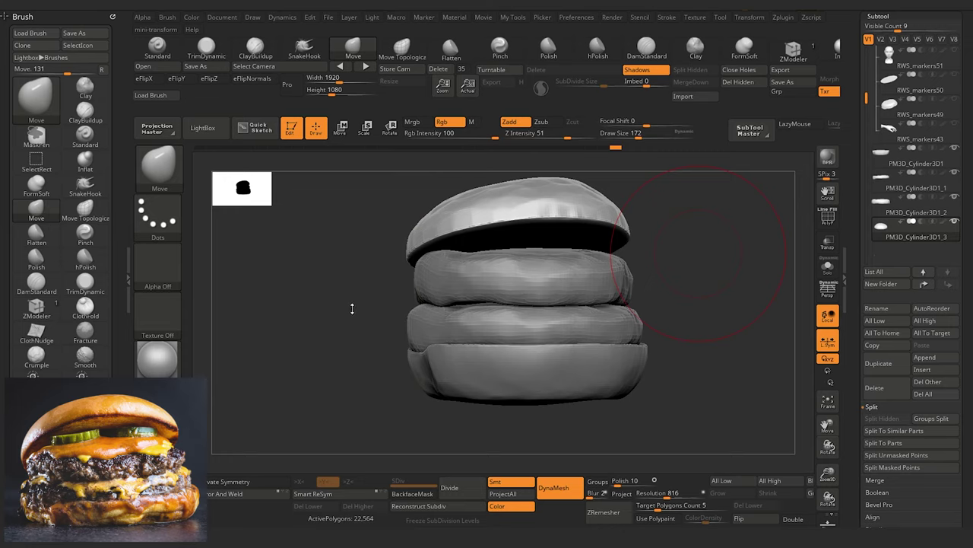
Step: Make the bottom bun active, adjust its upper rim with the Move brush at draw size 124, and switch to the lower patty
alt+click(459, 374)
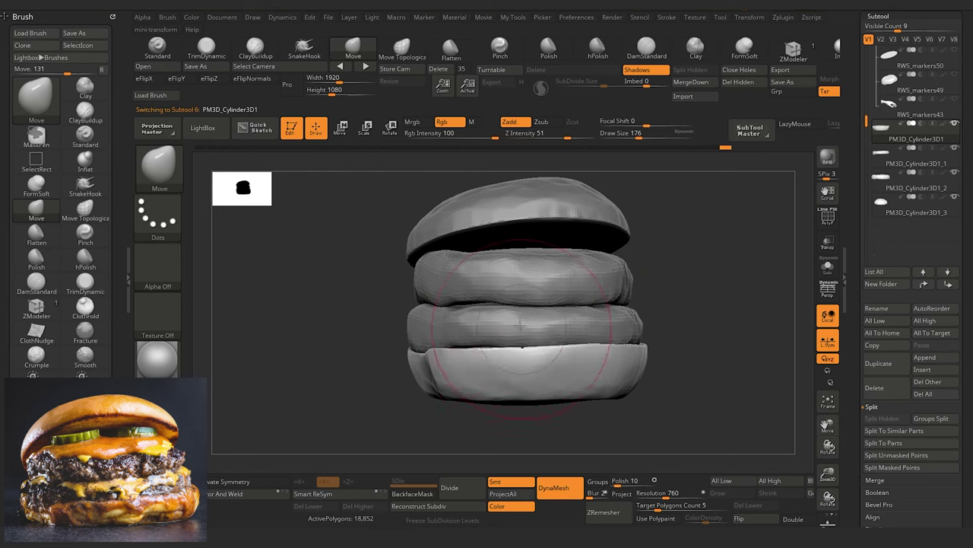
drag(475, 347, 467, 354)
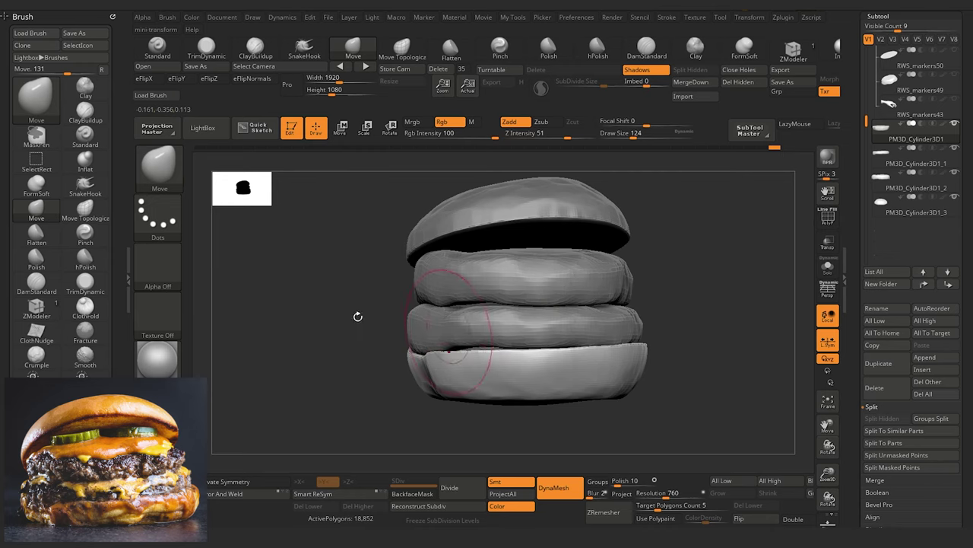
drag(357, 315, 314, 321)
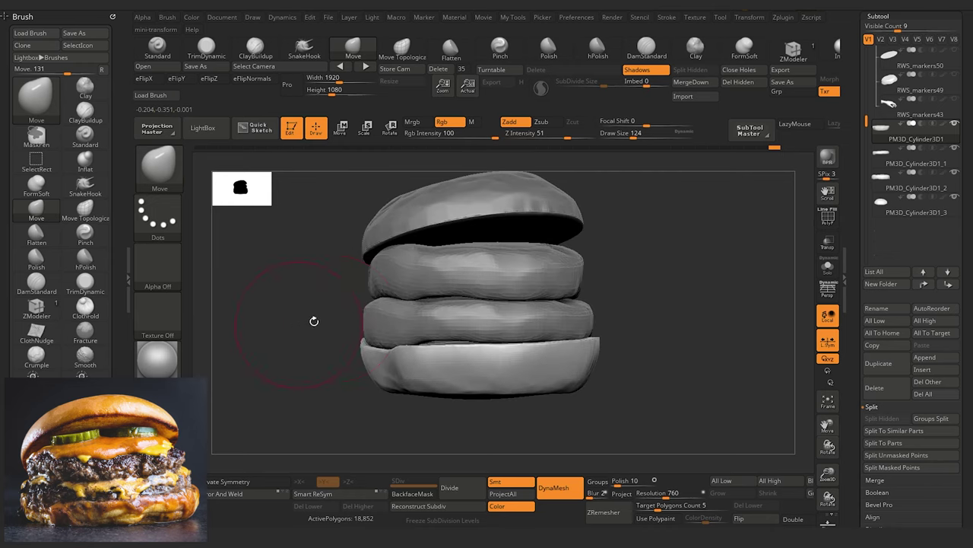
alt+click(423, 335)
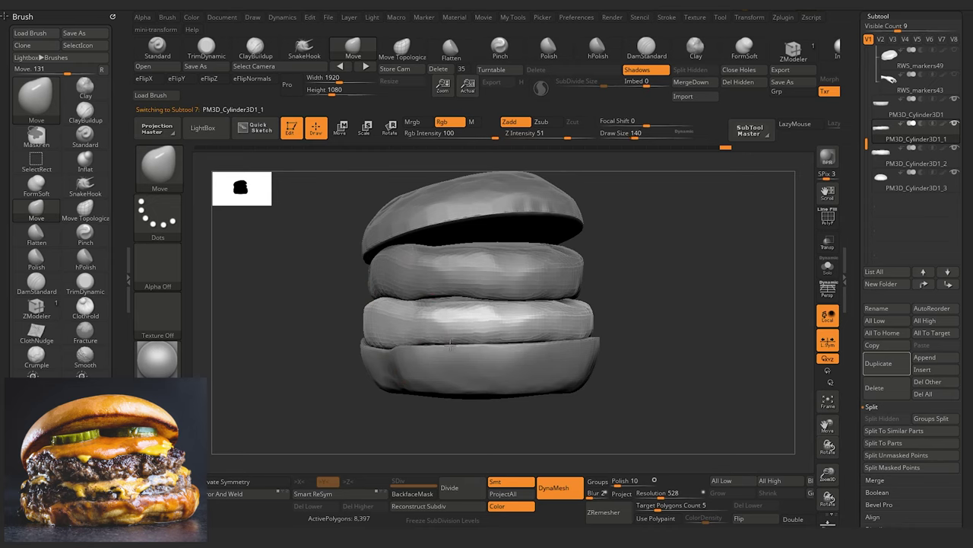
drag(326, 347, 445, 350)
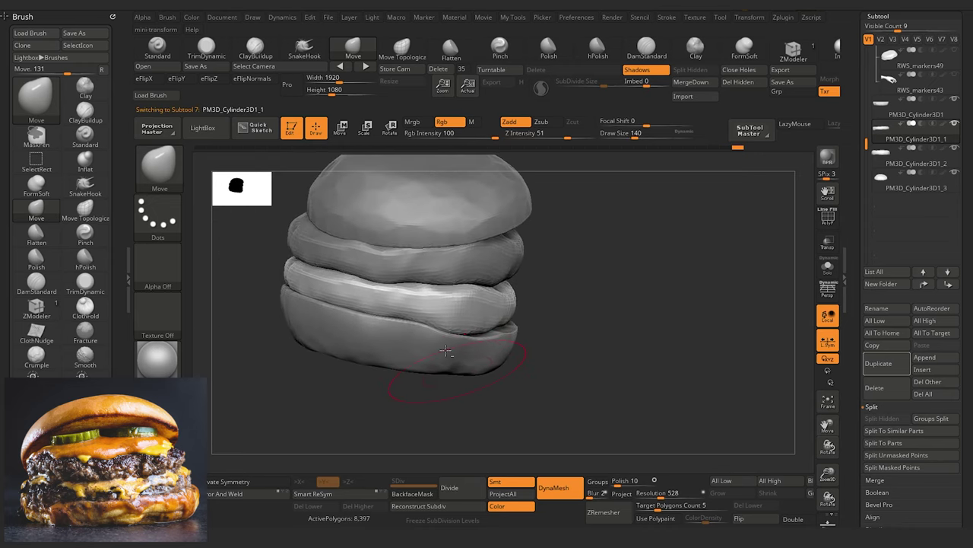
drag(362, 413, 413, 398)
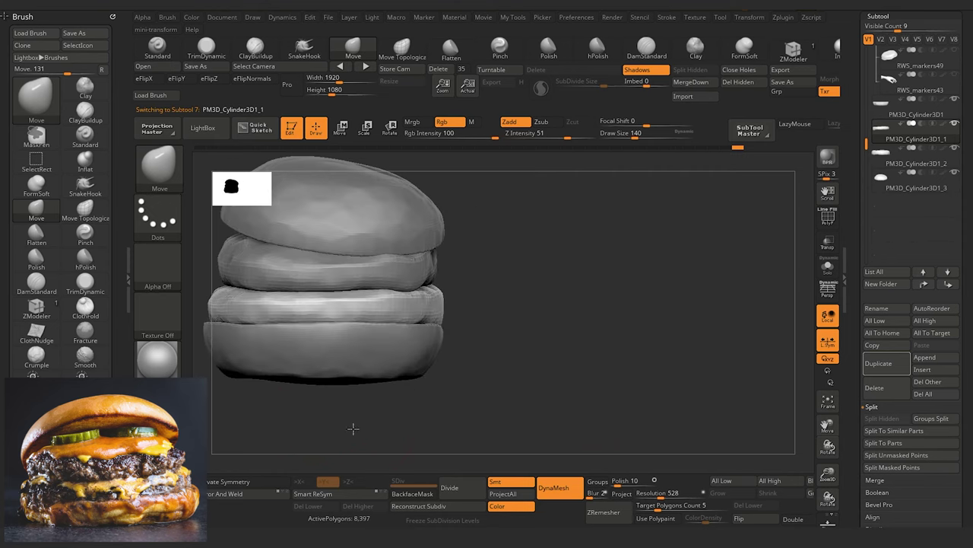
drag(352, 428, 438, 409)
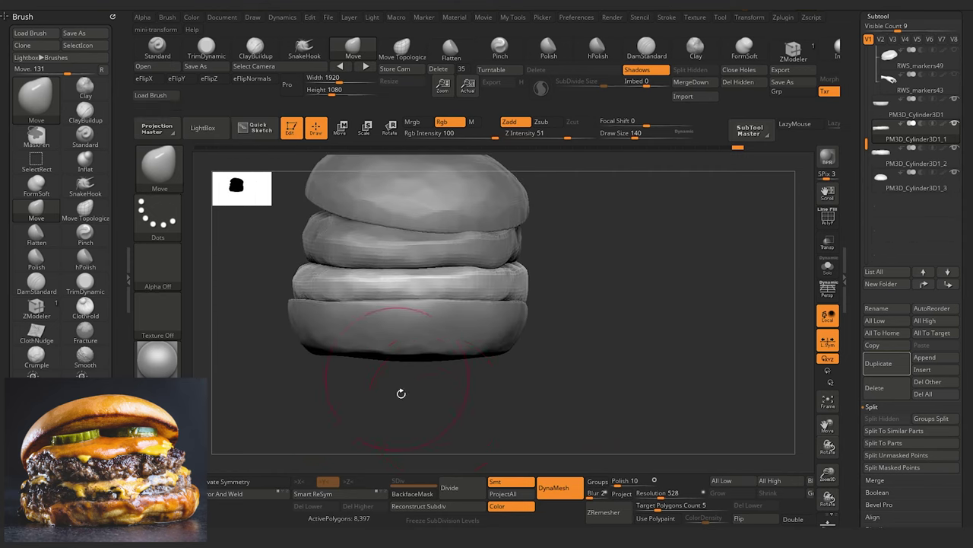
alt+drag(386, 409, 436, 410)
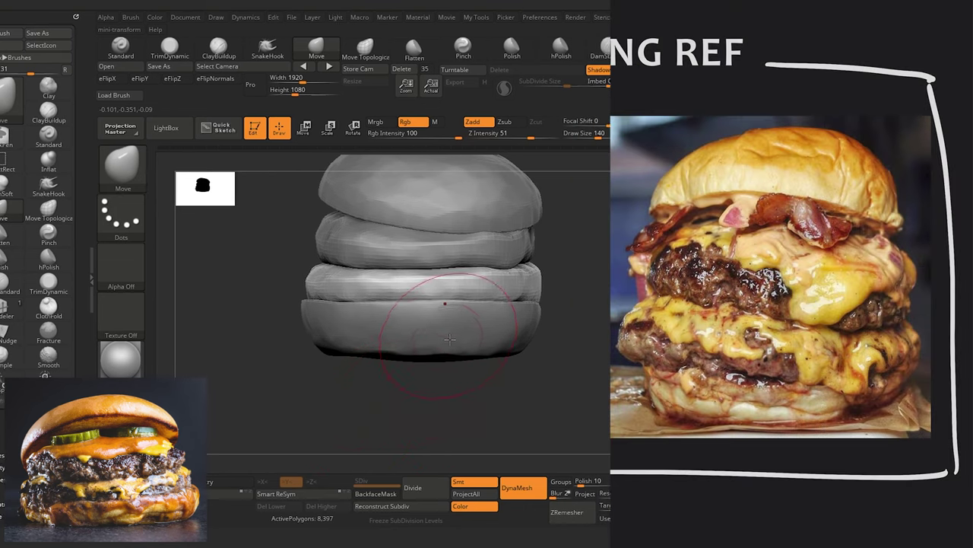
Step: Make the bottom bun active again and lift its upper rim unevenly against the lower patty with the Move brush, using draw sizes between 112 and 156
alt+click(431, 325)
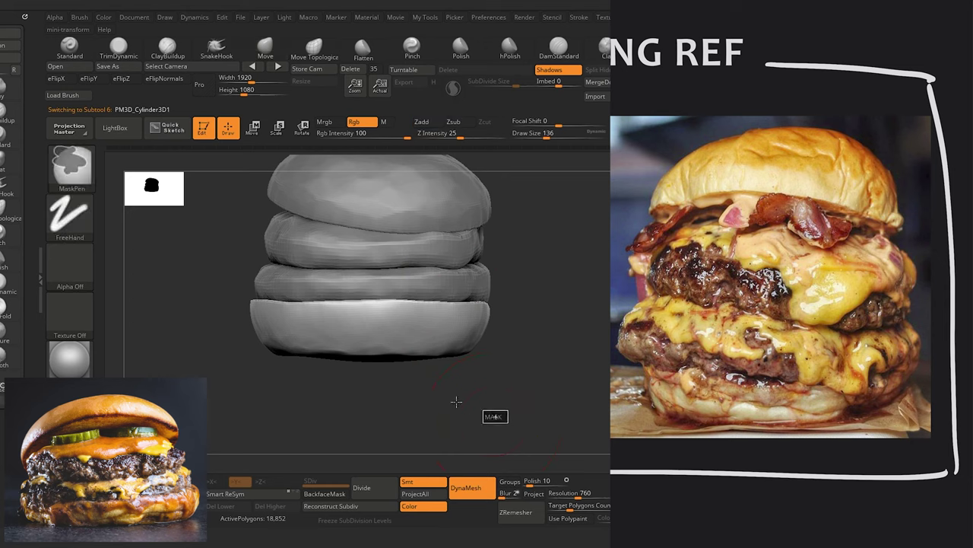
ctrl+drag(510, 333, 213, 424)
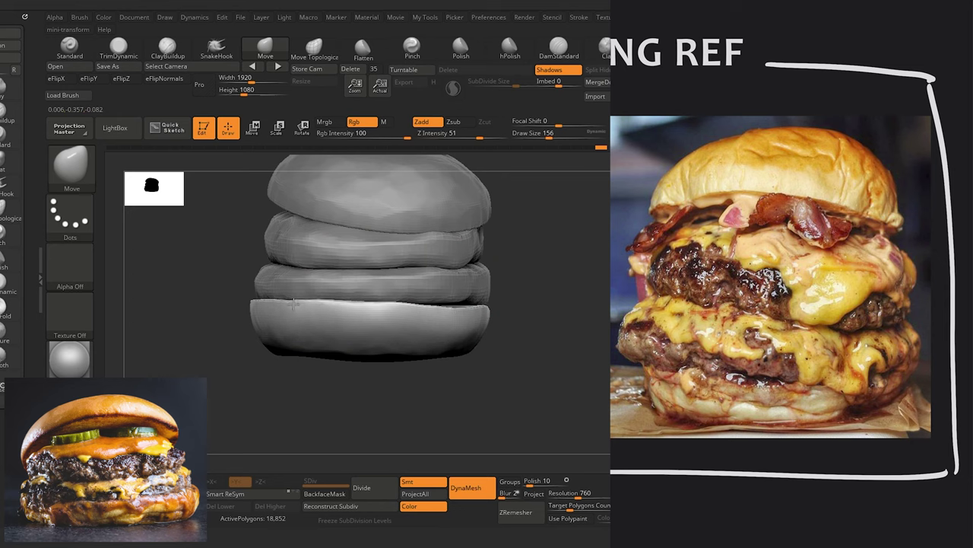
drag(295, 304, 292, 293)
drag(361, 313, 346, 305)
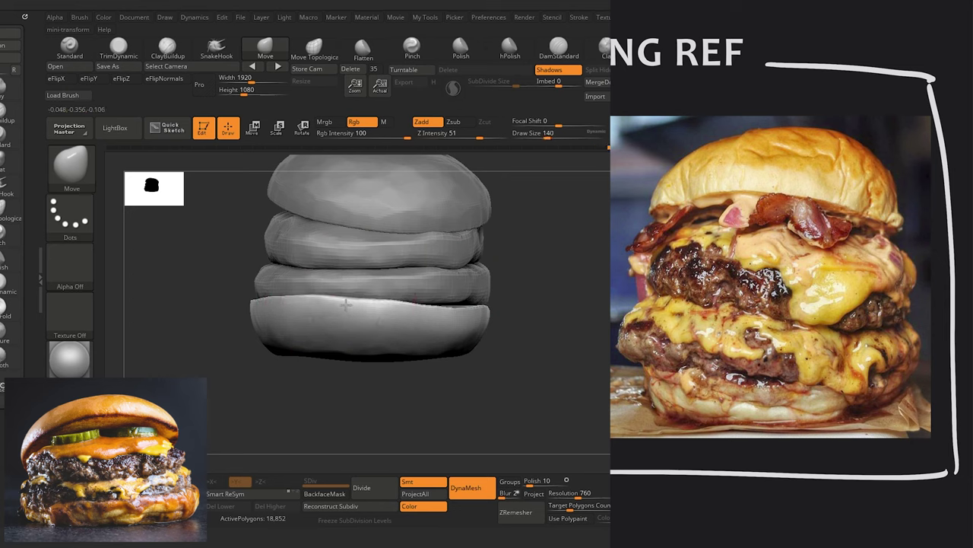
key(bracketleft)
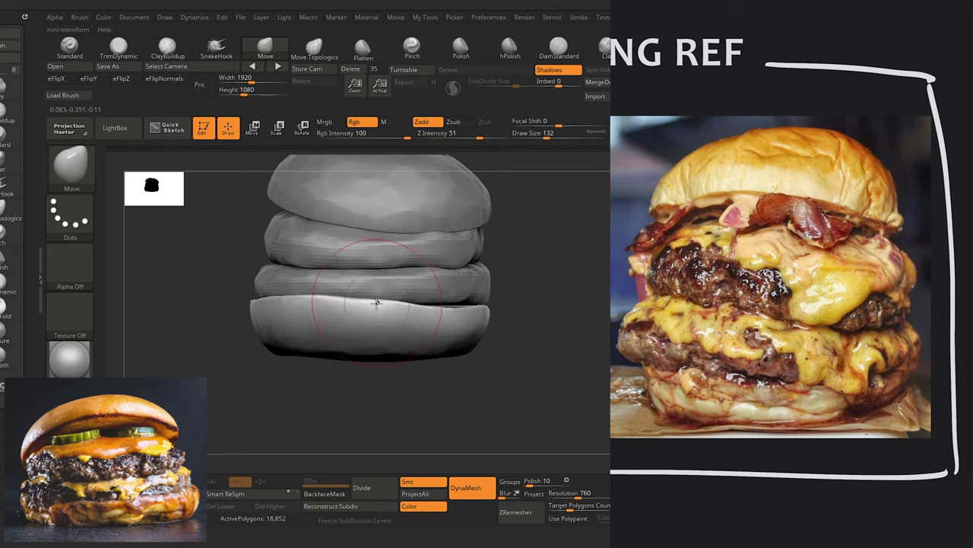
key(bracketleft)
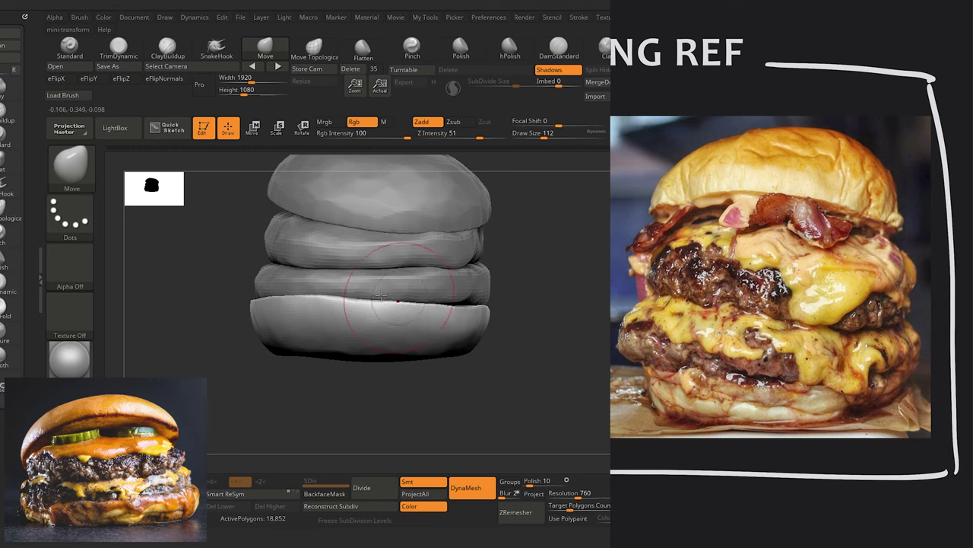
key(bracketright)
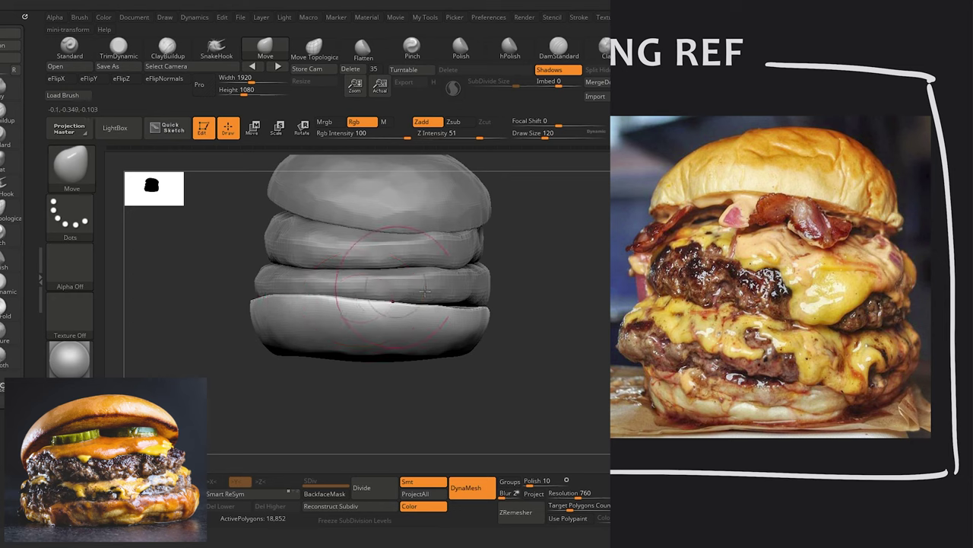
Step: Make the lower patty active and fit it against the bottom bun's wavy rim using the Move brush at draw sizes 132 to 152
drag(496, 403, 494, 426)
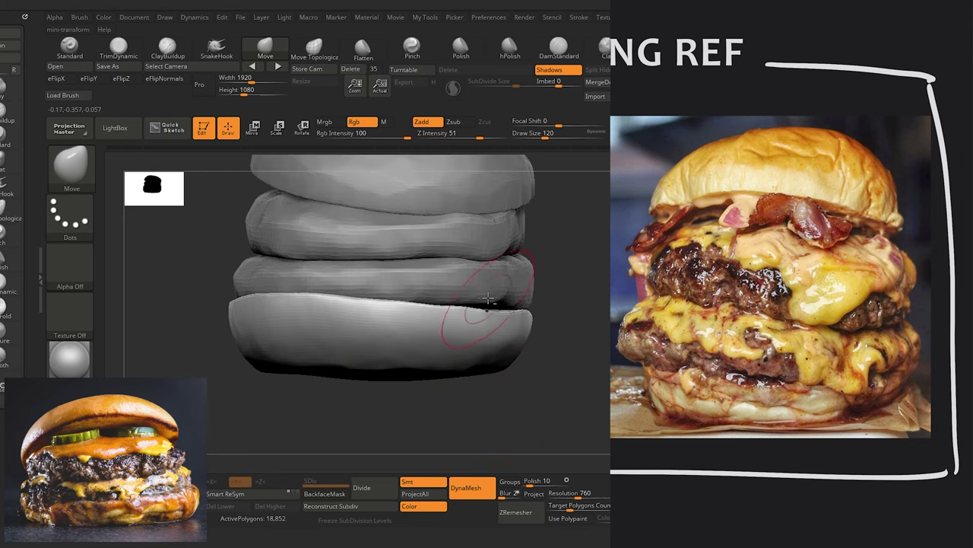
alt+click(474, 278)
drag(518, 385, 520, 377)
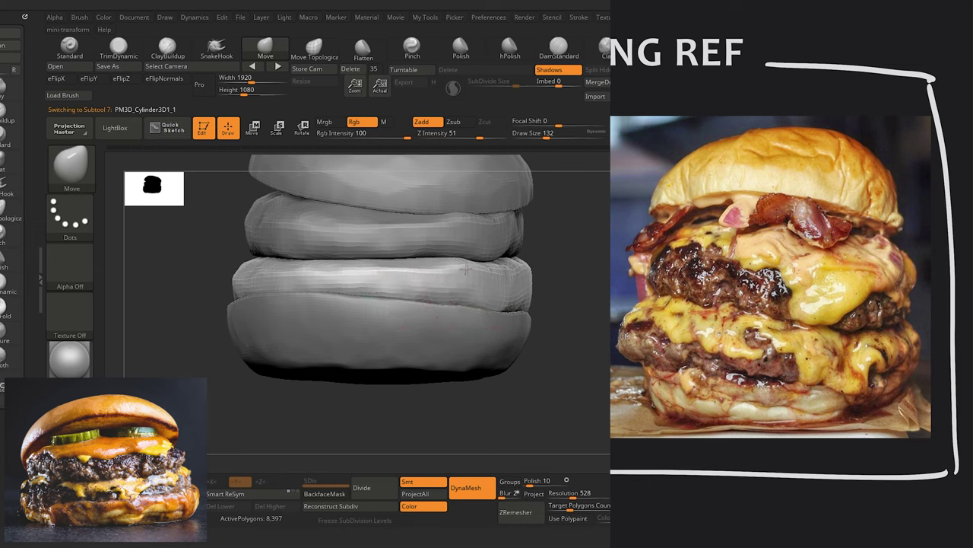
key(bracketright)
key(bracketright)
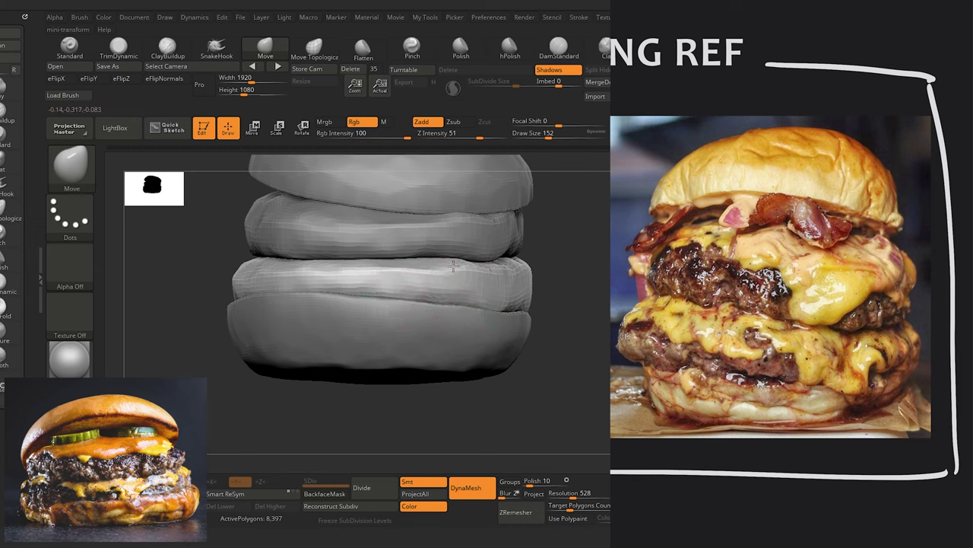
Step: Make the upper patty active, reshape its lower edge over the lower patty with the Move brush at draw size 172, and smooth its side
alt+click(432, 234)
key(bracketright)
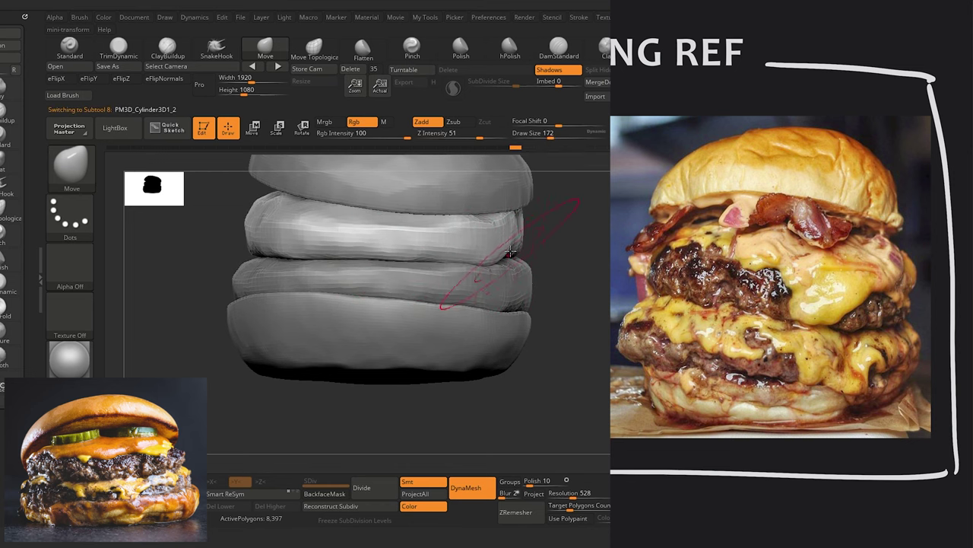
drag(378, 266, 380, 252)
mouse_move(533, 398)
mouse_down()
mouse_move(543, 421)
mouse_move(571, 420)
mouse_up()
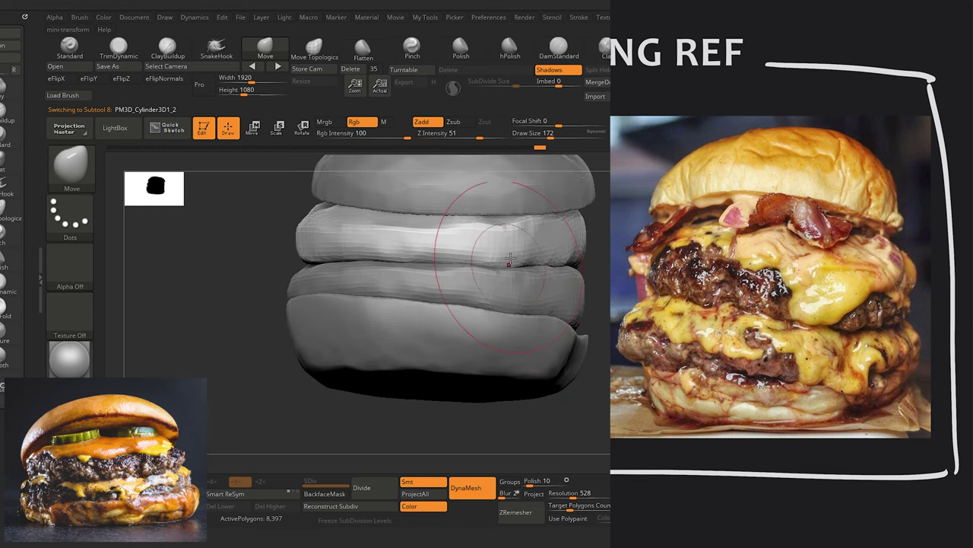
drag(523, 257, 528, 262)
drag(530, 414, 520, 350)
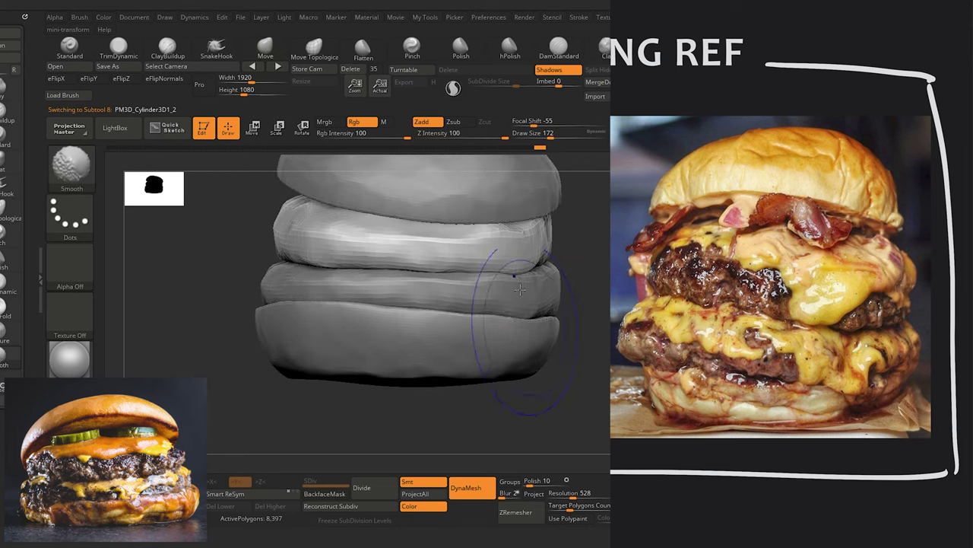
drag(524, 227, 337, 239)
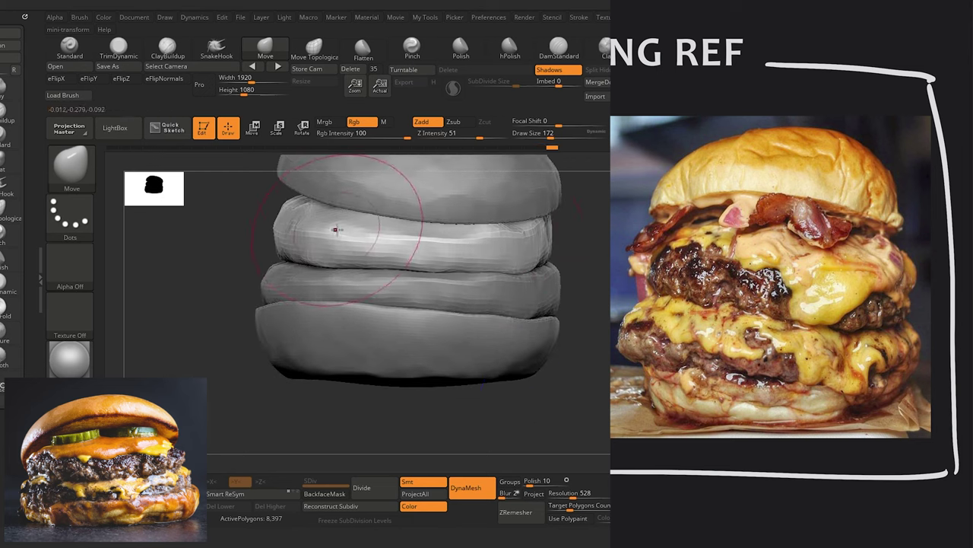
Step: Adjust the upper patty's lower edge against the lower patty with the Move brush at draw size 184
key(bracketright)
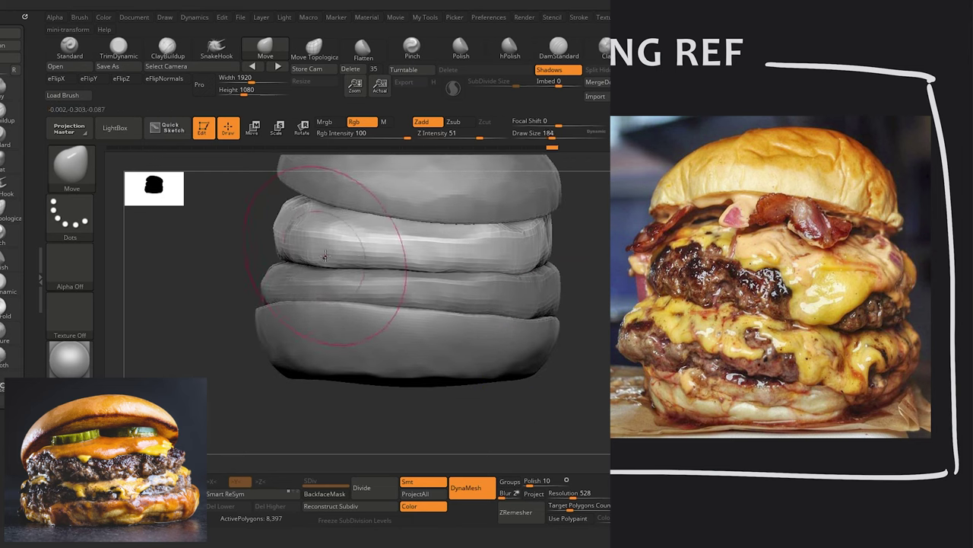
drag(215, 265, 237, 254)
drag(384, 277, 386, 266)
drag(276, 255, 273, 255)
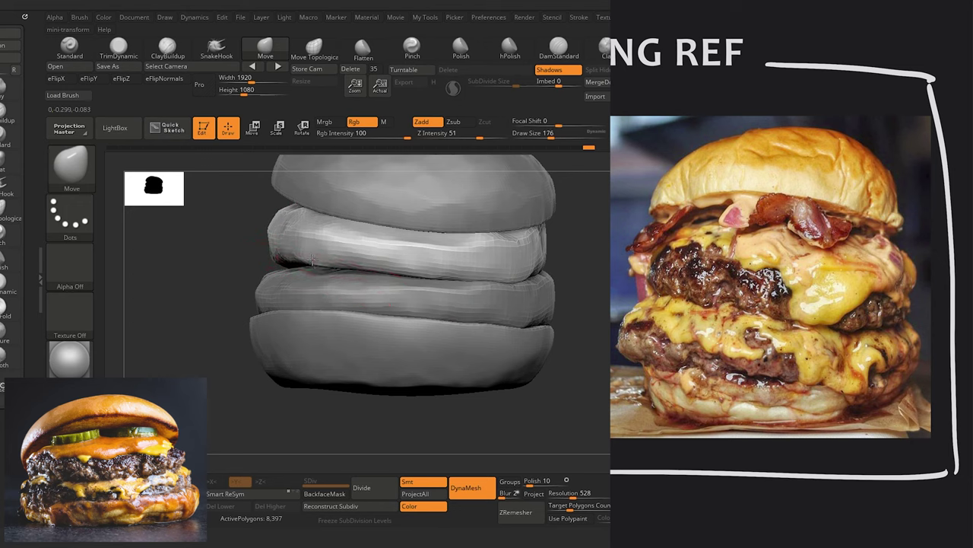
Step: Make the lower patty active and fit its upper edge under the upper patty using the Move brush at draw sizes 164 to 176
alt+click(285, 280)
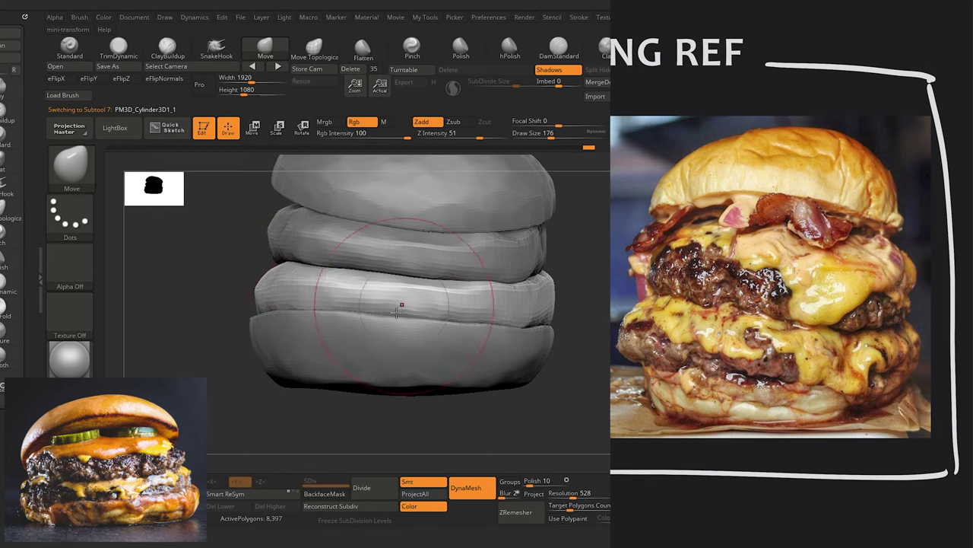
mouse_move(240, 289)
mouse_down()
mouse_move(224, 302)
mouse_move(223, 294)
mouse_move(251, 299)
mouse_move(172, 237)
mouse_up()
mouse_move(261, 236)
alt+mouse_down()
mouse_move(233, 270)
mouse_move(252, 292)
alt+mouse_up()
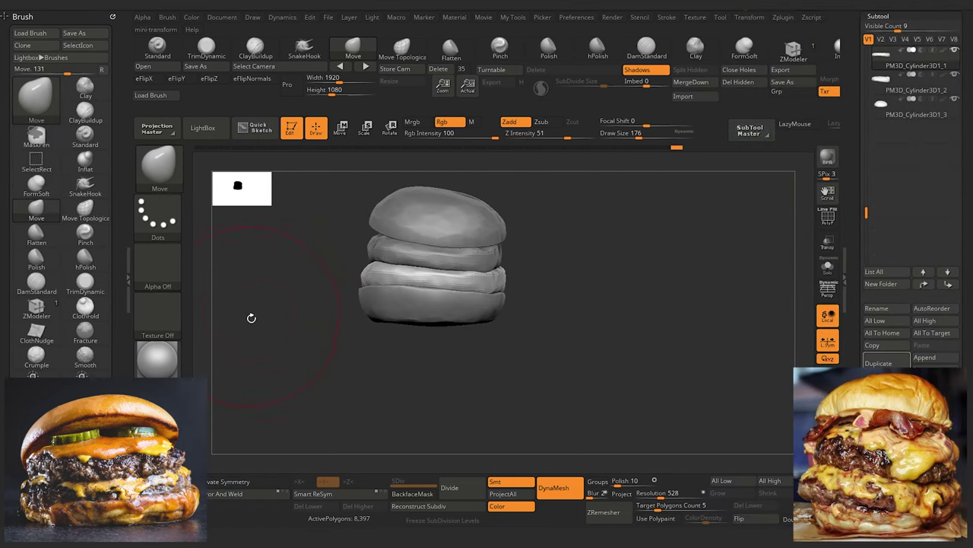
mouse_move(282, 335)
alt+mouse_down()
mouse_move(354, 359)
mouse_move(326, 370)
alt+mouse_up()
key(f)
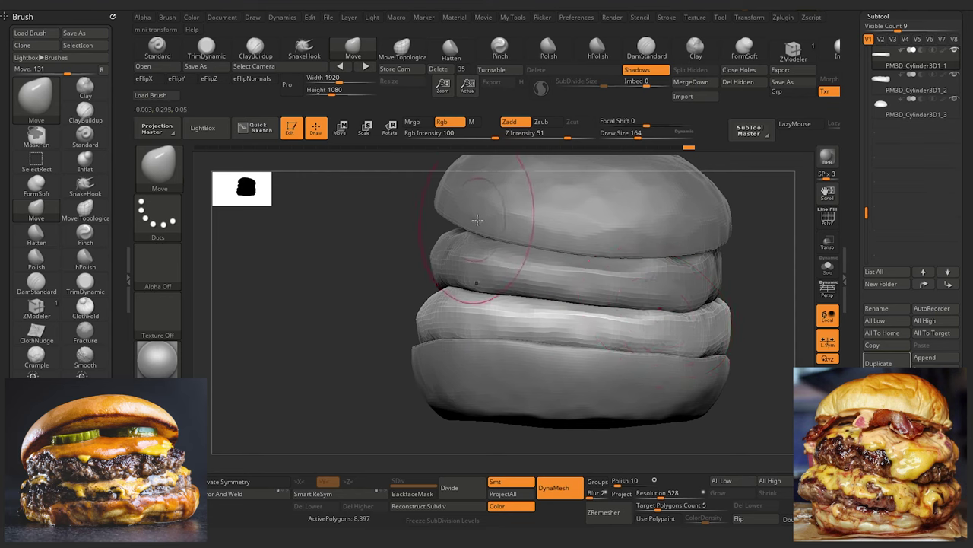
Step: Make the upper patty active and push an uneven dip into its upper edge below the top bun with the Move brush at draw size 176
alt+click(439, 277)
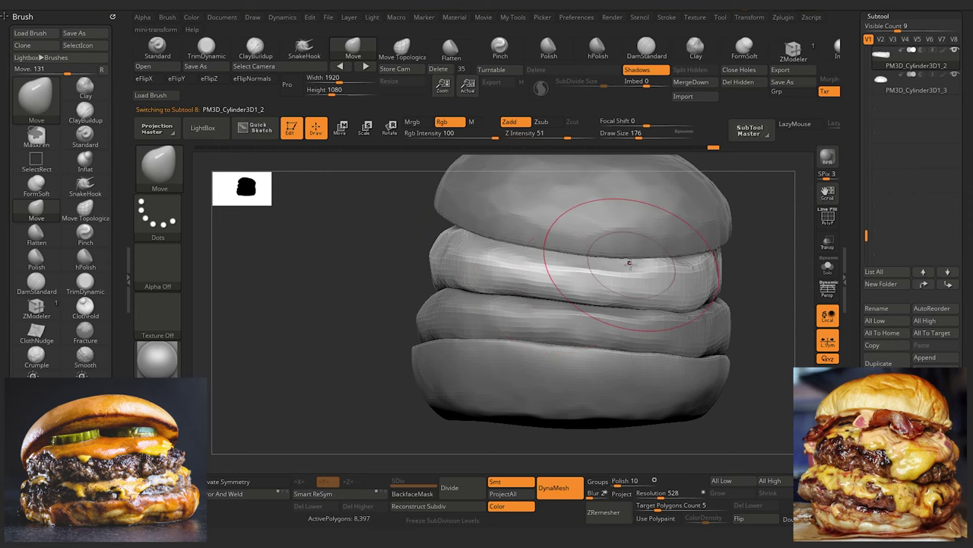
key(])
drag(659, 260, 658, 271)
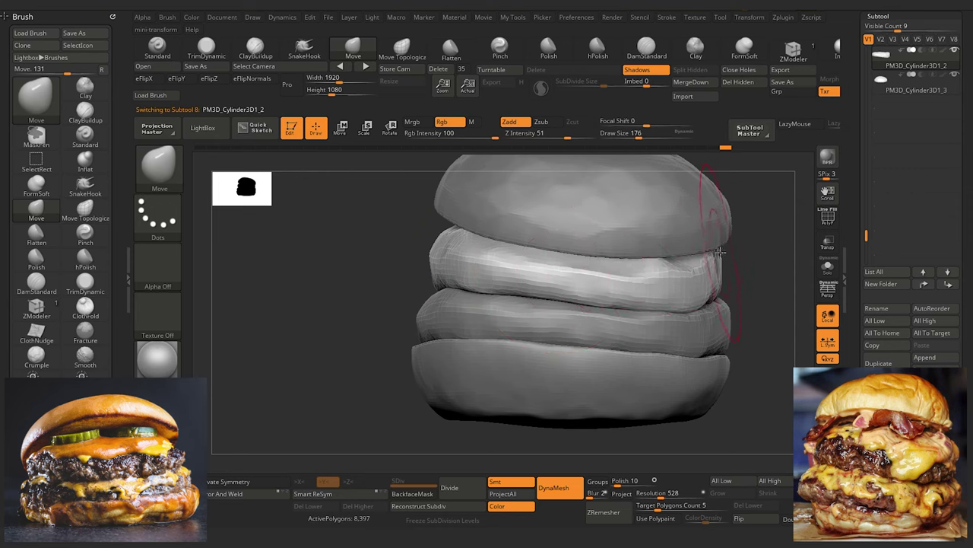
drag(716, 253, 720, 256)
drag(340, 281, 380, 287)
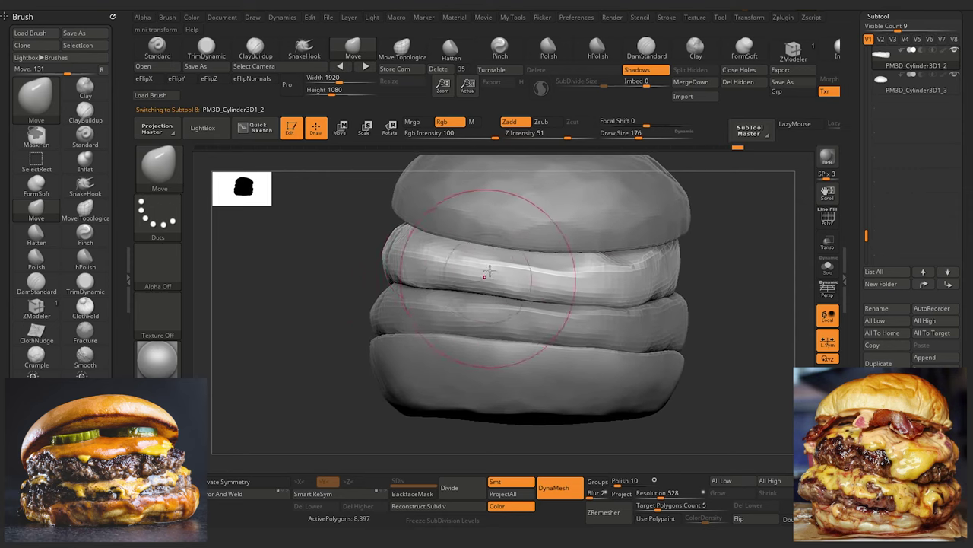
mouse_move(319, 291)
alt+mouse_down()
mouse_move(327, 273)
mouse_move(340, 331)
mouse_move(322, 340)
mouse_move(372, 387)
alt+mouse_up()
shift+drag(360, 335, 348, 330)
alt+drag(307, 302, 313, 311)
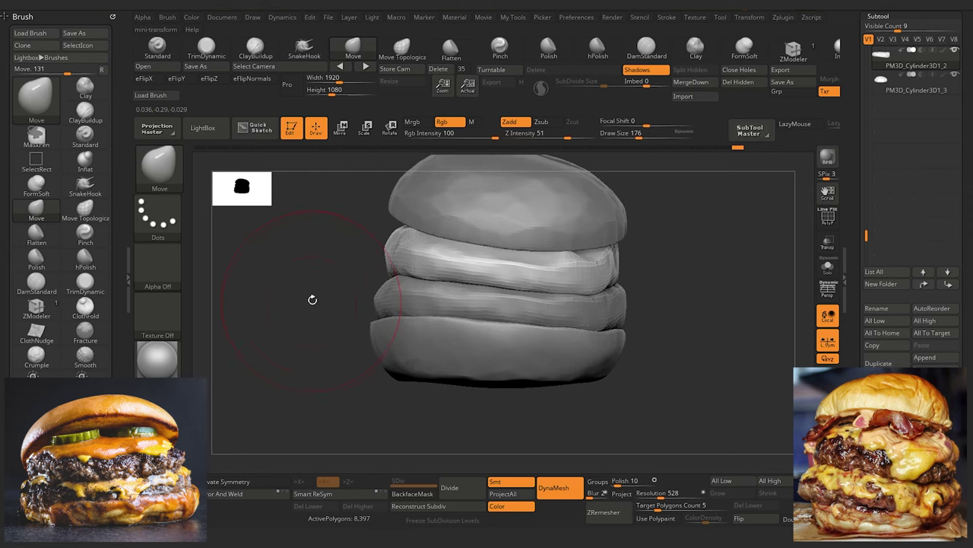
Step: Refine the seam between the two patties with the Move brush, using draw size 188 on the lower one and 180 on the upper
alt+click(522, 312)
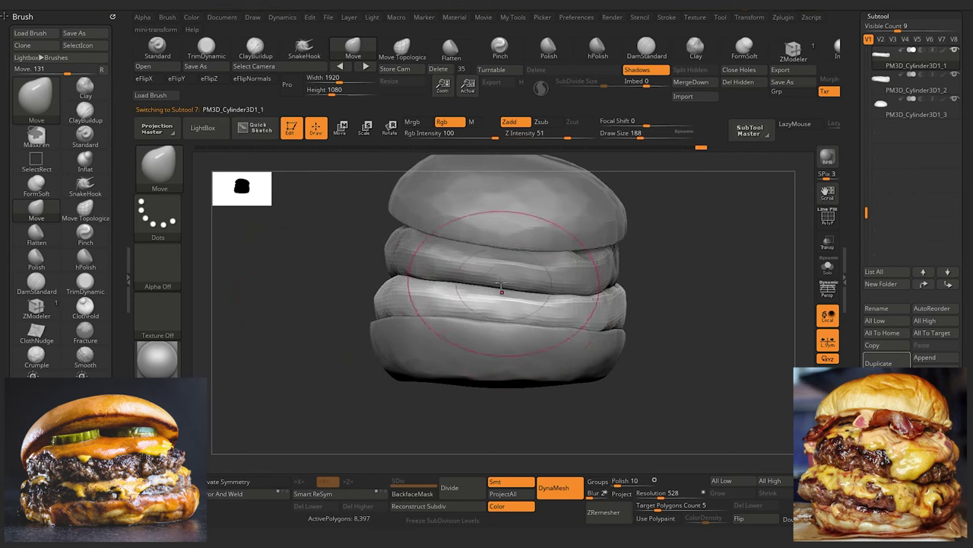
alt+click(510, 287)
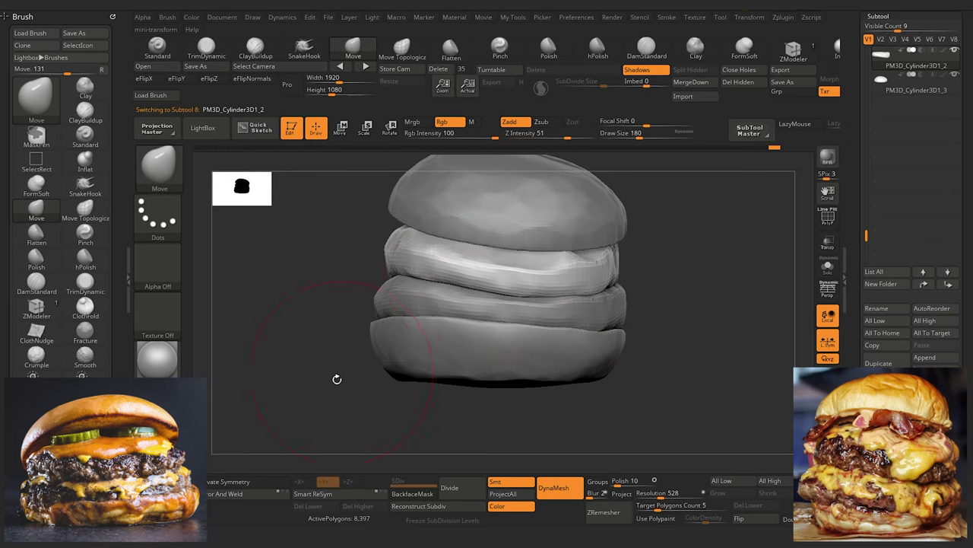
alt+drag(337, 379, 271, 250)
alt+drag(308, 343, 333, 299)
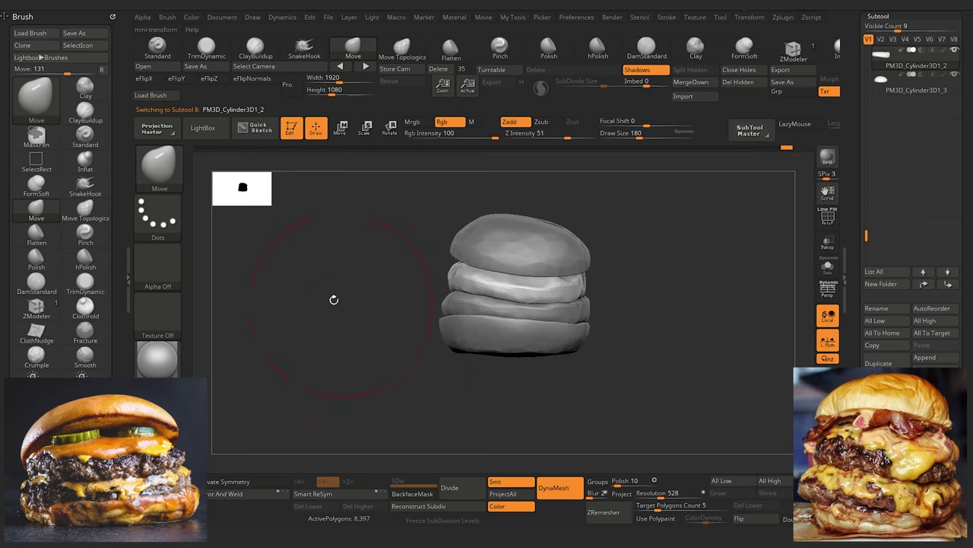
drag(324, 344, 282, 295)
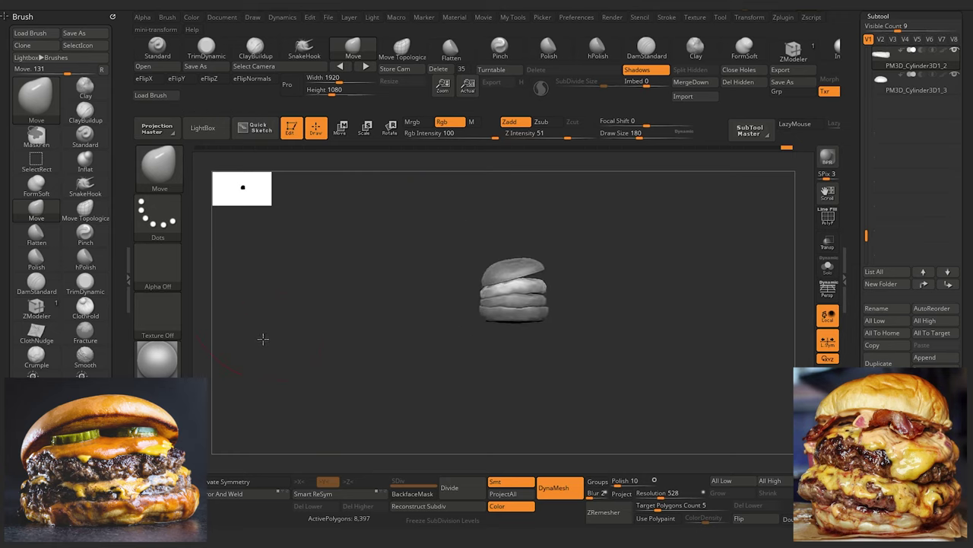
drag(307, 322, 329, 276)
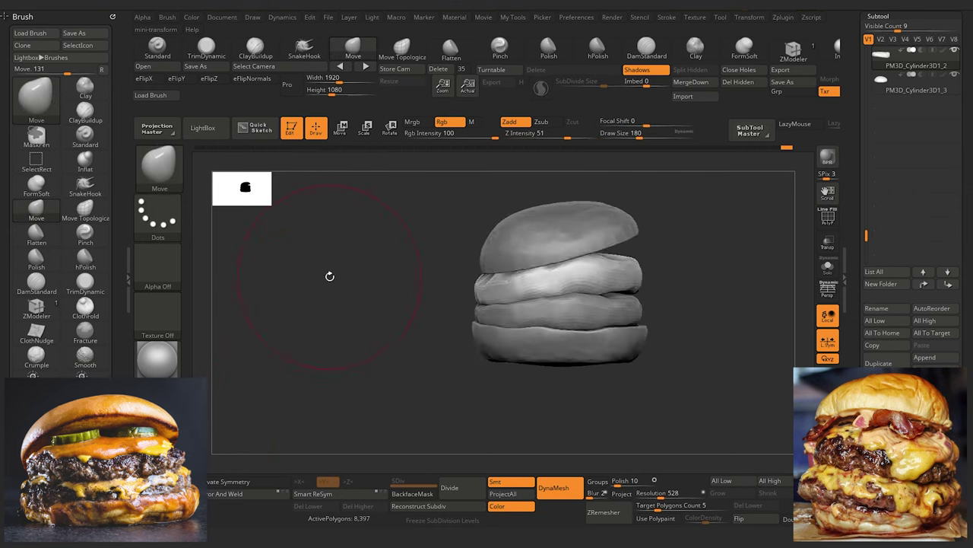
Step: Make the top bun active and scale it up uniformly by about 1.04 with the transform gizmo
alt+click(527, 217)
click(339, 127)
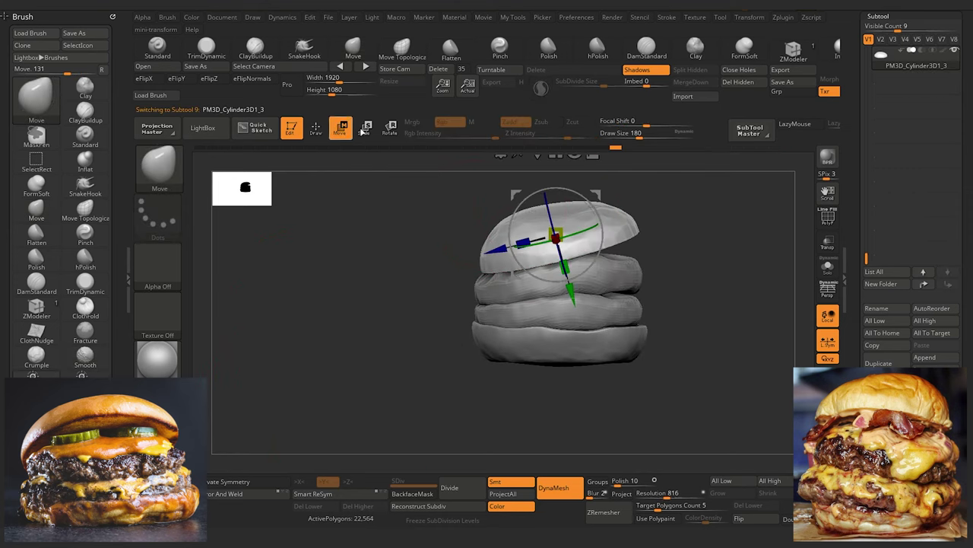
drag(511, 199, 511, 198)
alt+drag(368, 338, 392, 334)
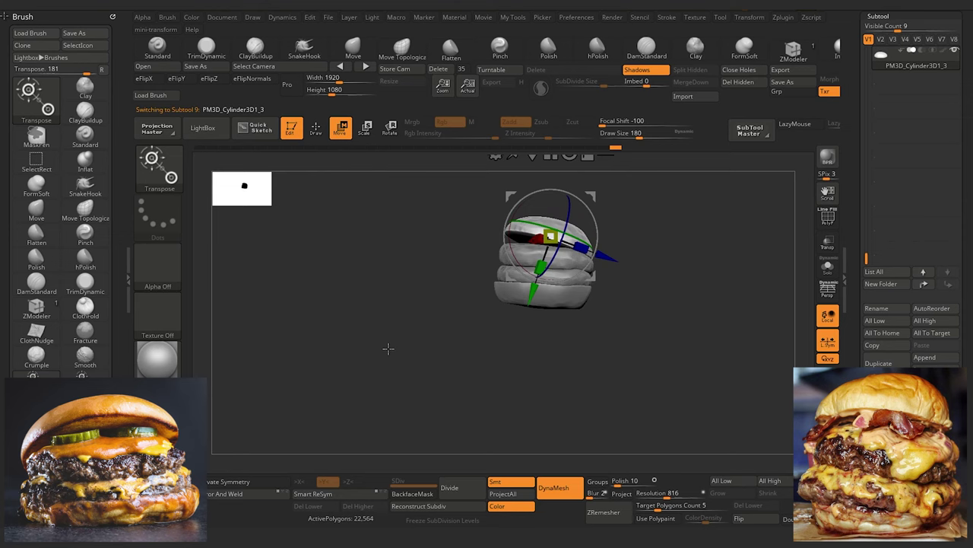
drag(405, 352, 459, 344)
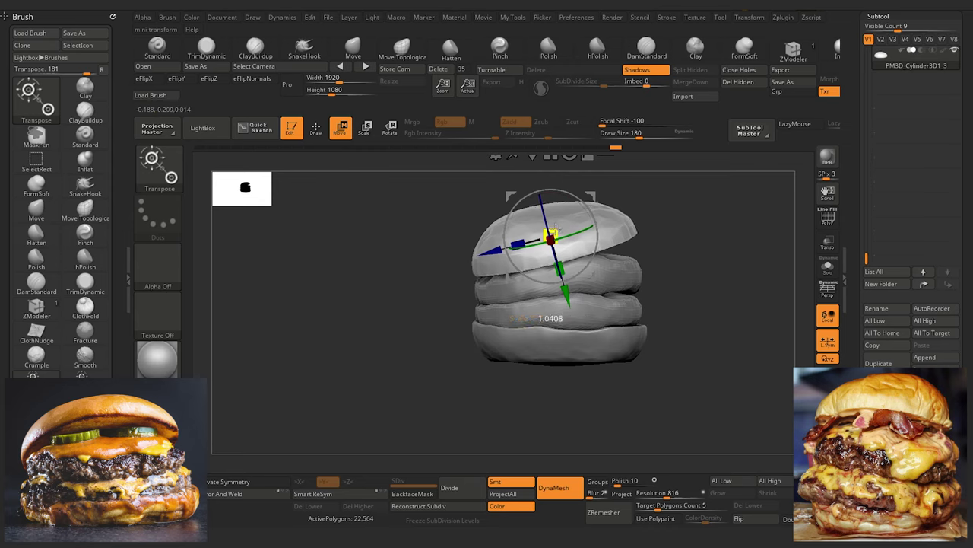
mouse_move(553, 231)
mouse_down()
mouse_move(396, 343)
mouse_move(362, 303)
mouse_move(396, 406)
mouse_move(317, 362)
mouse_move(333, 367)
mouse_move(338, 395)
mouse_up()
drag(311, 259, 297, 251)
Step: Return to drawing mode and undo the last edits on the top bun
click(316, 129)
mouse_move(303, 307)
mouse_down()
mouse_move(306, 317)
mouse_move(231, 251)
mouse_move(269, 311)
mouse_move(256, 309)
mouse_move(287, 311)
mouse_up()
key(ctrl+z)
key(ctrl+z)
key(ctrl+z)
key(ctrl+z)
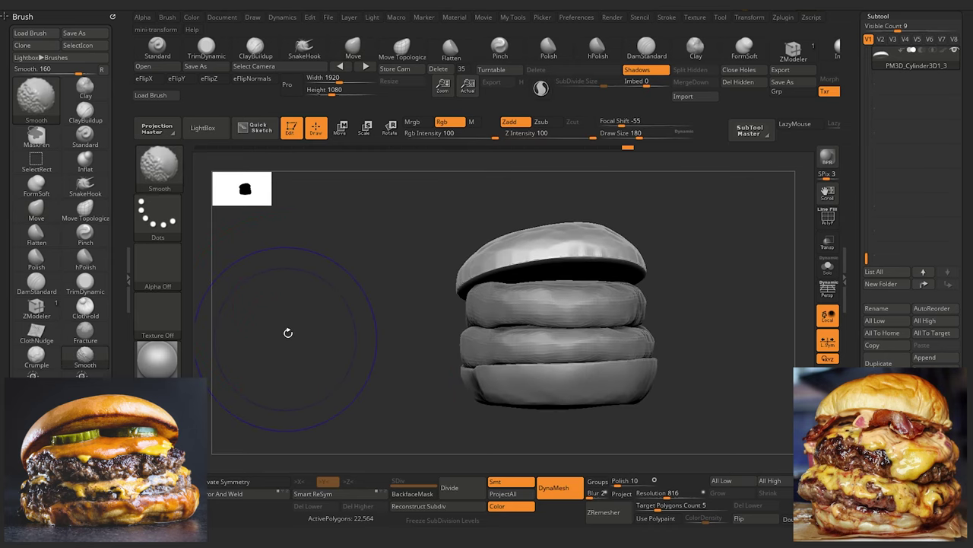
Step: Append a cylinder as a new subtool, scale it down close to the burger's size and flatten it vertically into a disc
click(925, 358)
click(681, 289)
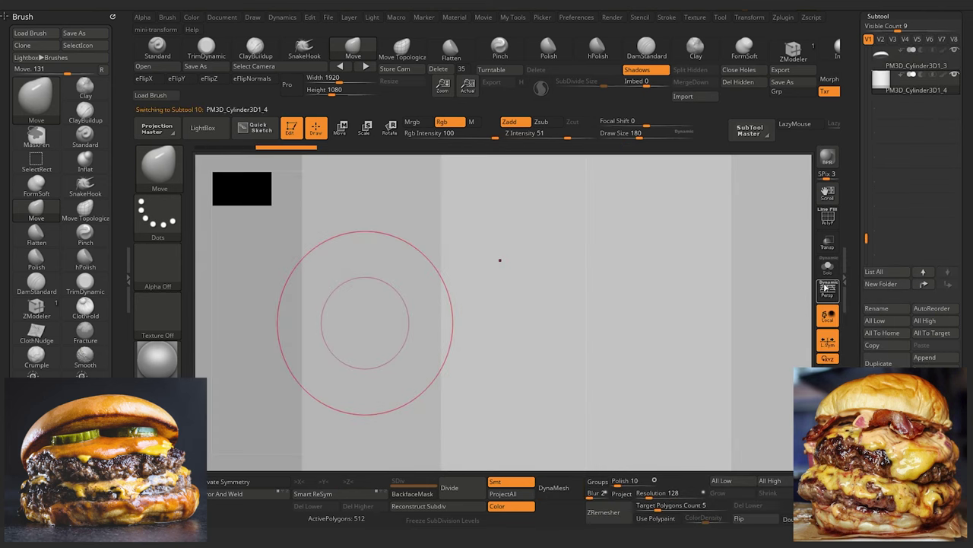
key(f)
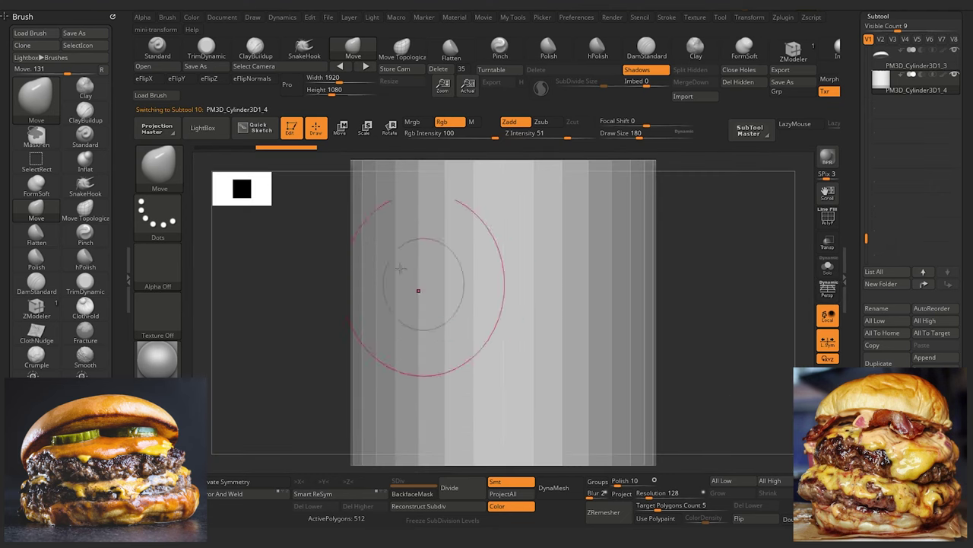
key(e)
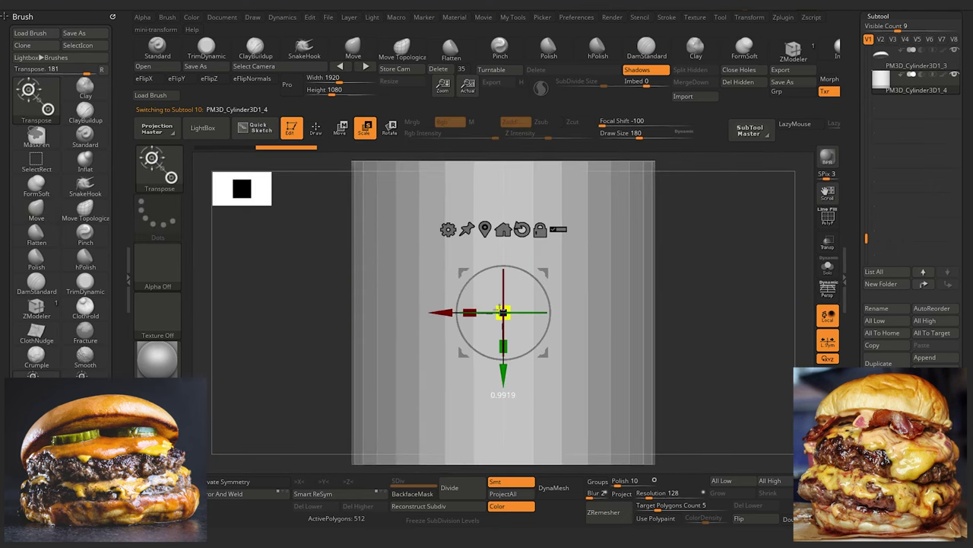
drag(503, 313, 587, 444)
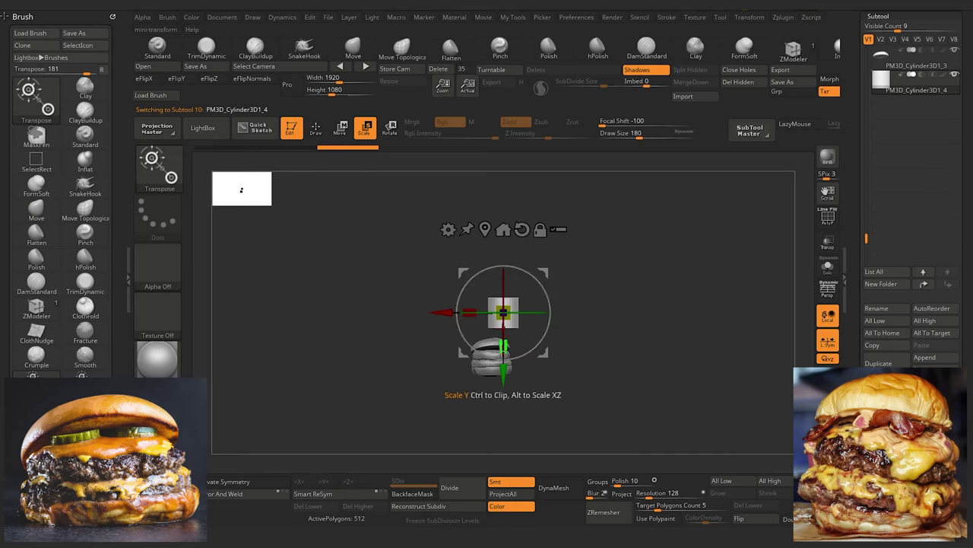
drag(502, 347, 537, 368)
Step: Position the disc on the upper patty beneath the raised side of the top bun and shrink it to pickle-slice size
drag(458, 280, 439, 319)
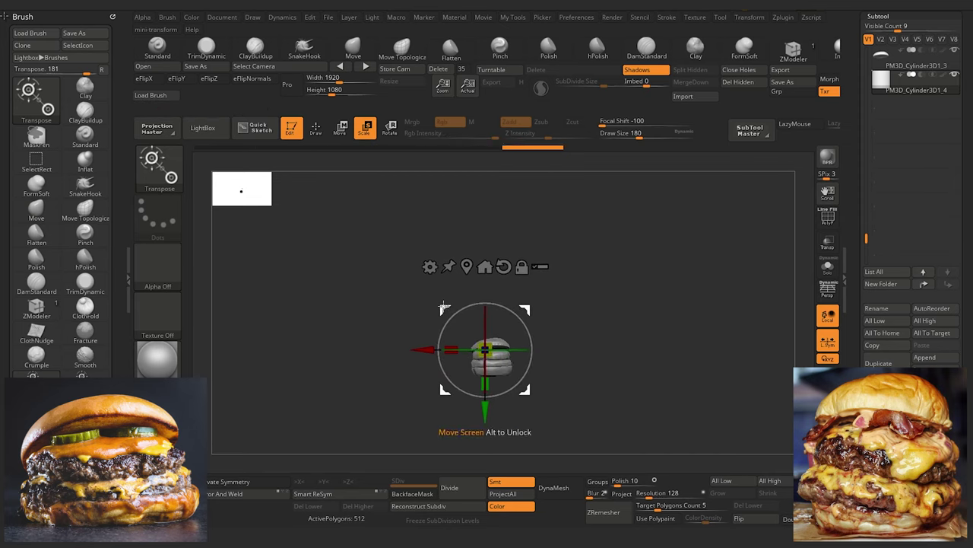
alt+drag(358, 352, 415, 452)
alt+drag(330, 361, 357, 380)
drag(426, 347, 496, 350)
shift+drag(311, 333, 254, 311)
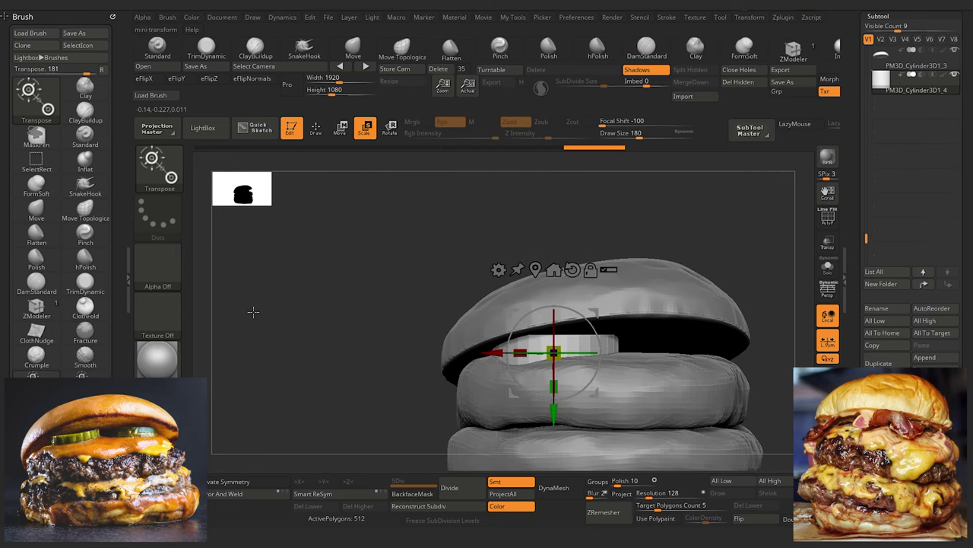
drag(554, 353, 572, 371)
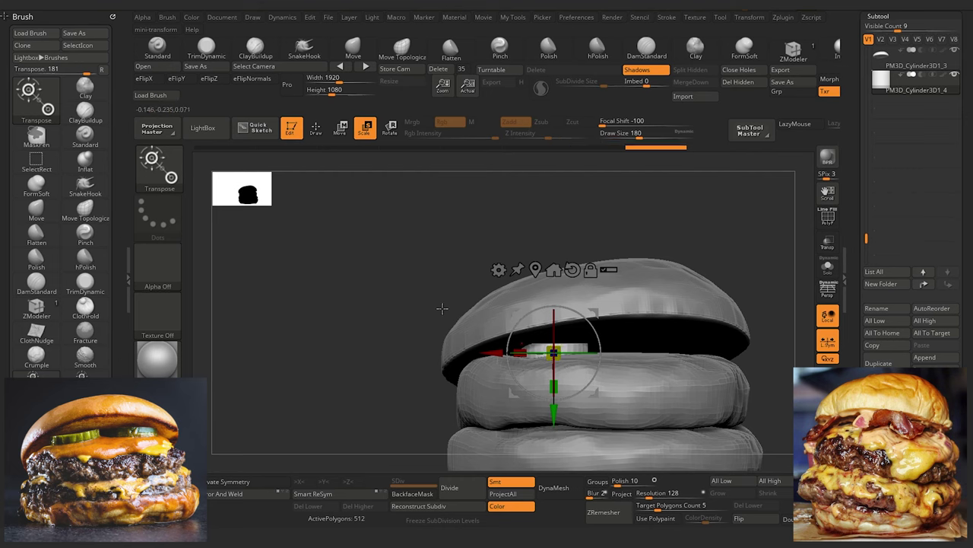
mouse_move(320, 312)
mouse_down()
mouse_move(331, 315)
mouse_move(276, 287)
mouse_move(273, 312)
mouse_move(304, 320)
mouse_up()
key(q)
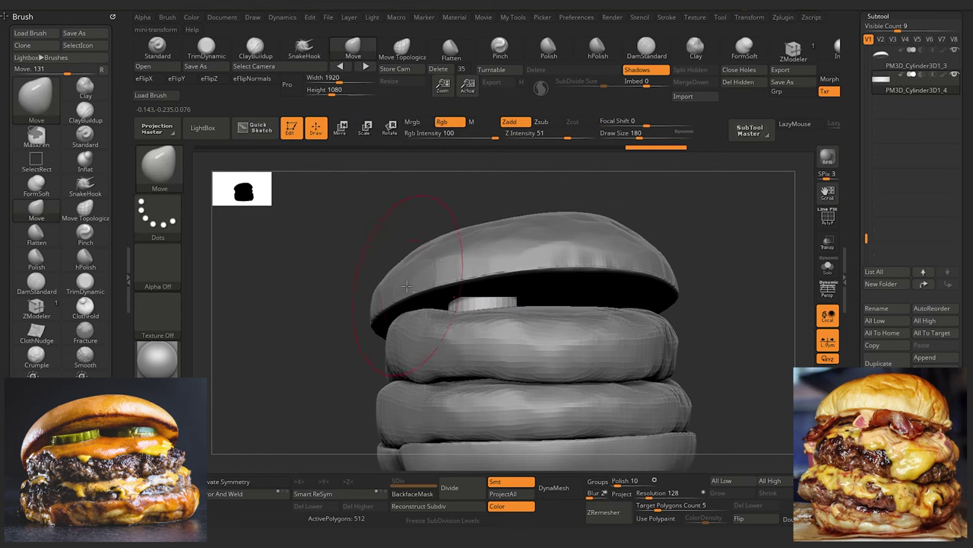
Step: Make the top bun active and shift it slightly along its vertical axis to adjust the gap around the disc
alt+click(406, 284)
key(w)
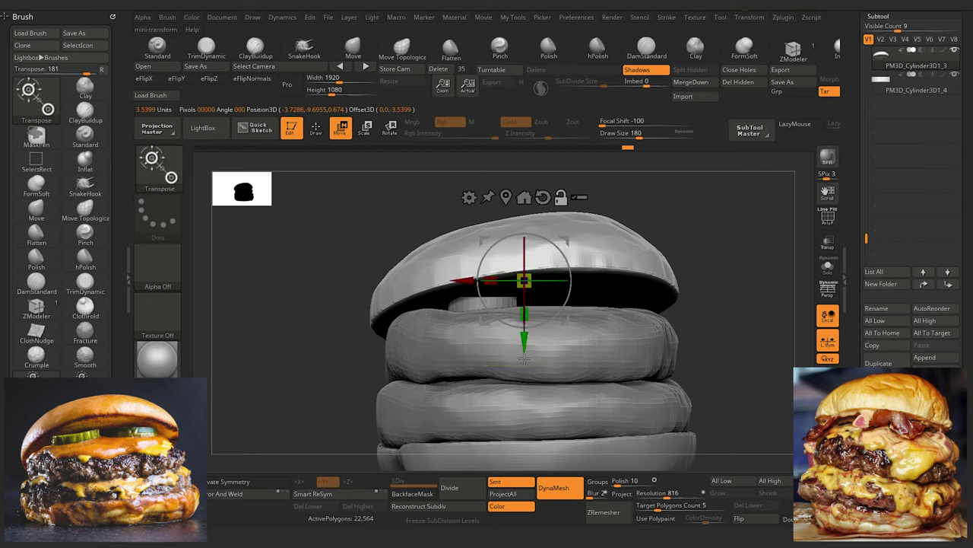
mouse_move(525, 341)
mouse_down()
mouse_move(524, 329)
mouse_move(524, 340)
mouse_up()
drag(339, 239, 358, 272)
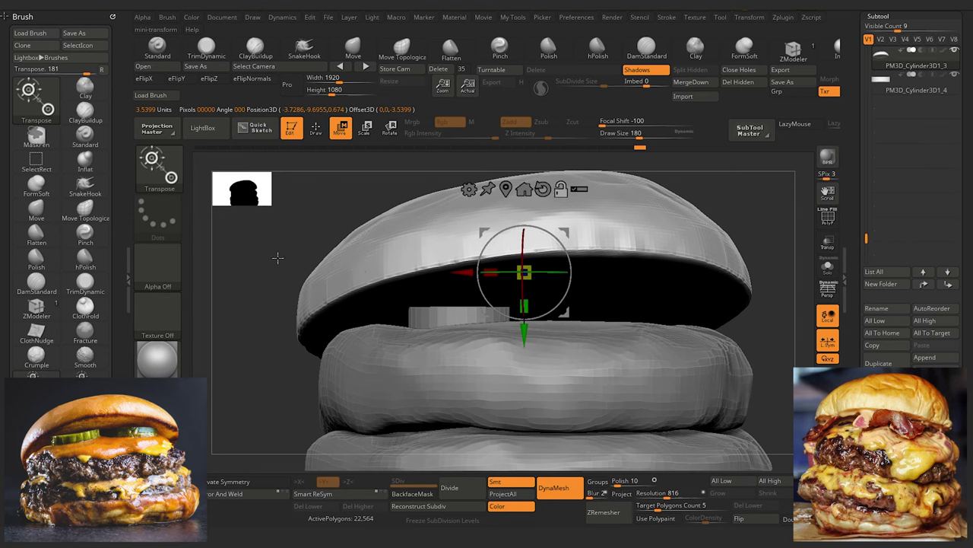
drag(278, 259, 302, 253)
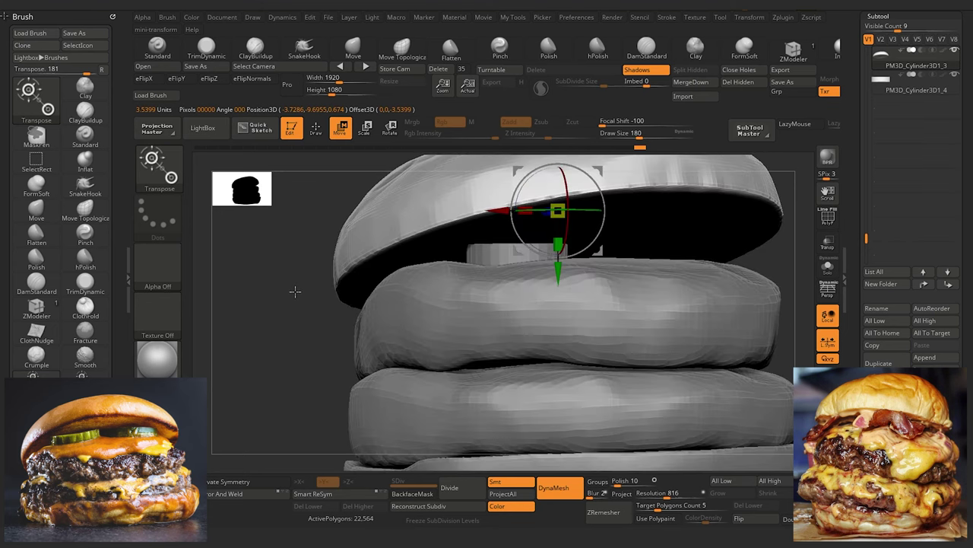
mouse_move(292, 296)
mouse_down()
mouse_move(289, 305)
mouse_move(297, 244)
mouse_up()
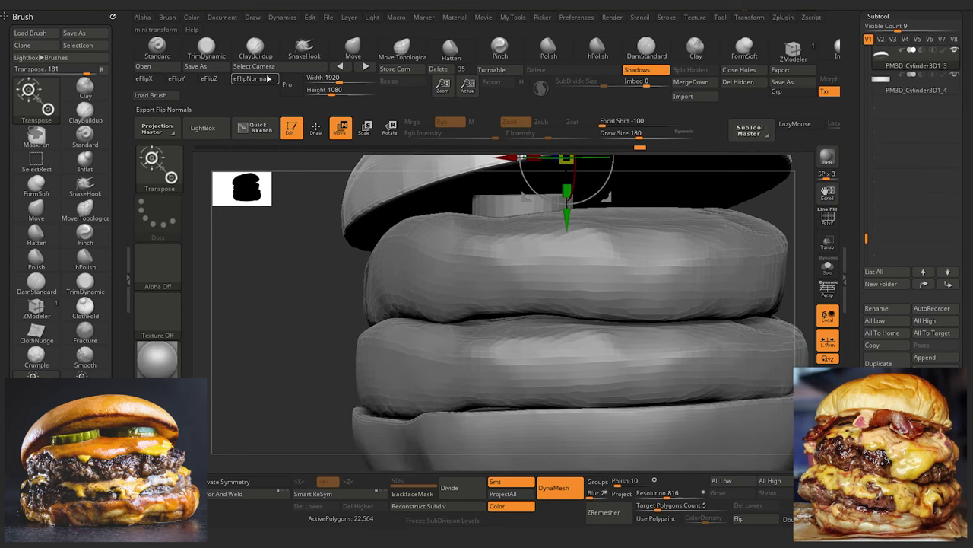
Step: Make the upper patty active and adjust its top surface beneath the disc with the Move brush at draw size 112
click(354, 53)
alt+drag(319, 284, 334, 375)
alt+click(491, 316)
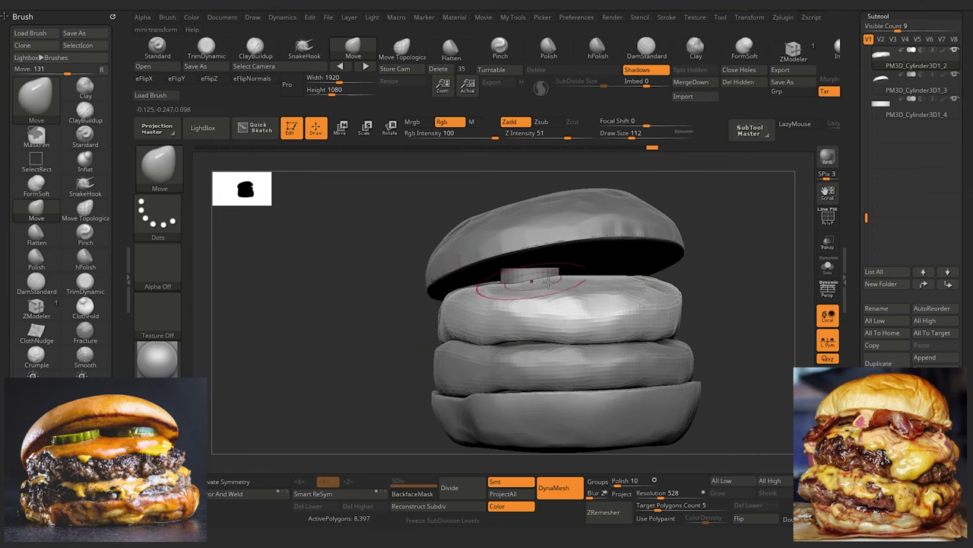
mouse_move(337, 259)
mouse_down()
mouse_move(341, 215)
mouse_move(370, 289)
mouse_move(501, 299)
mouse_up()
Step: Make the disc active, move it outward towards the upper patty's edge under the top bun, and fine-tune its size
alt+click(508, 312)
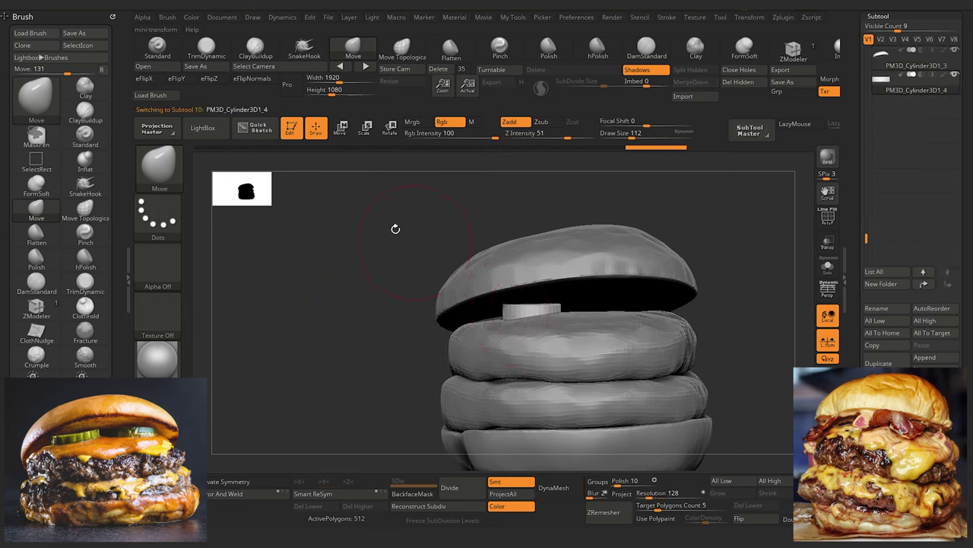
click(346, 135)
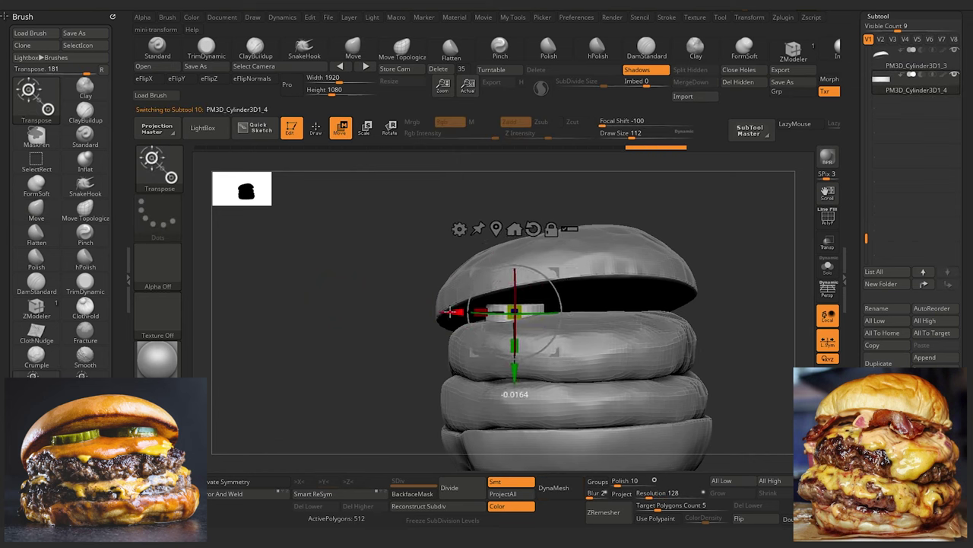
drag(348, 329, 366, 388)
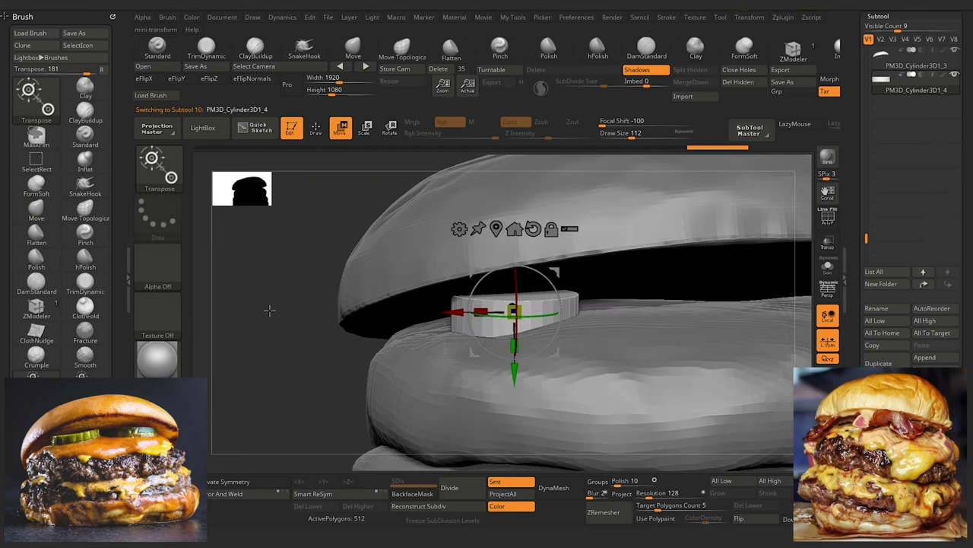
drag(270, 310, 293, 313)
mouse_move(514, 312)
mouse_down()
mouse_move(513, 346)
mouse_move(515, 323)
mouse_up()
mouse_move(263, 271)
mouse_down()
mouse_move(254, 250)
mouse_move(263, 279)
mouse_move(277, 276)
mouse_up()
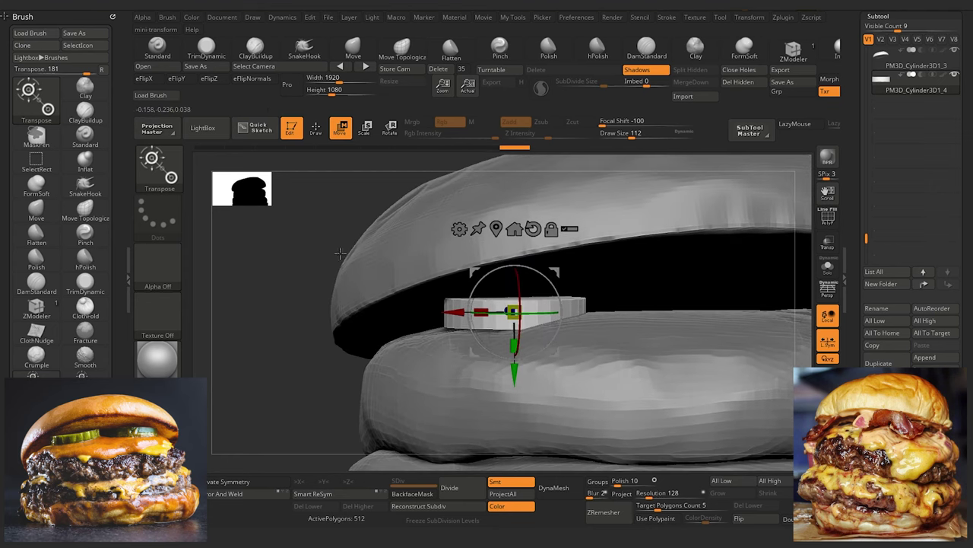
Step: Tilt the pickle disc to follow the upper patty's slope and nudge it slightly along its vertical axis
key(q)
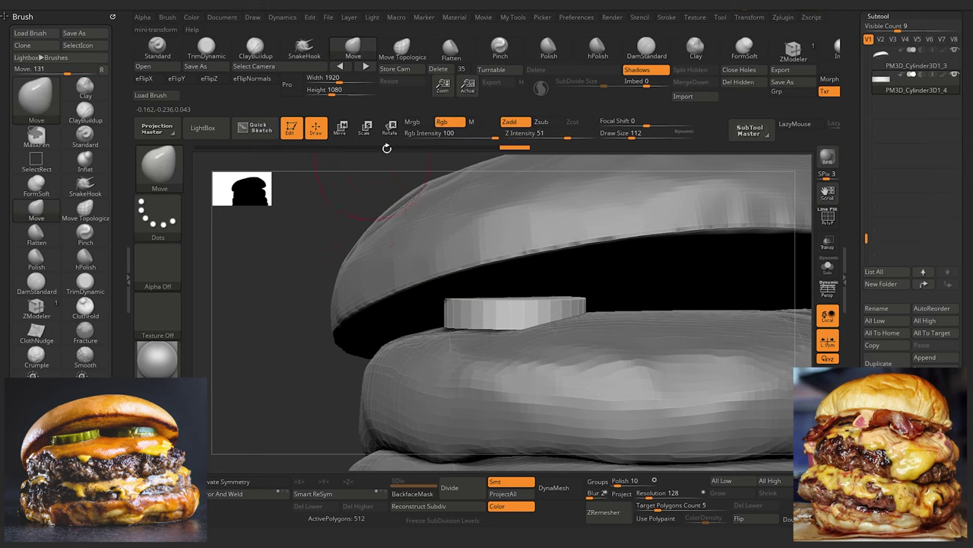
key(r)
drag(488, 284, 481, 294)
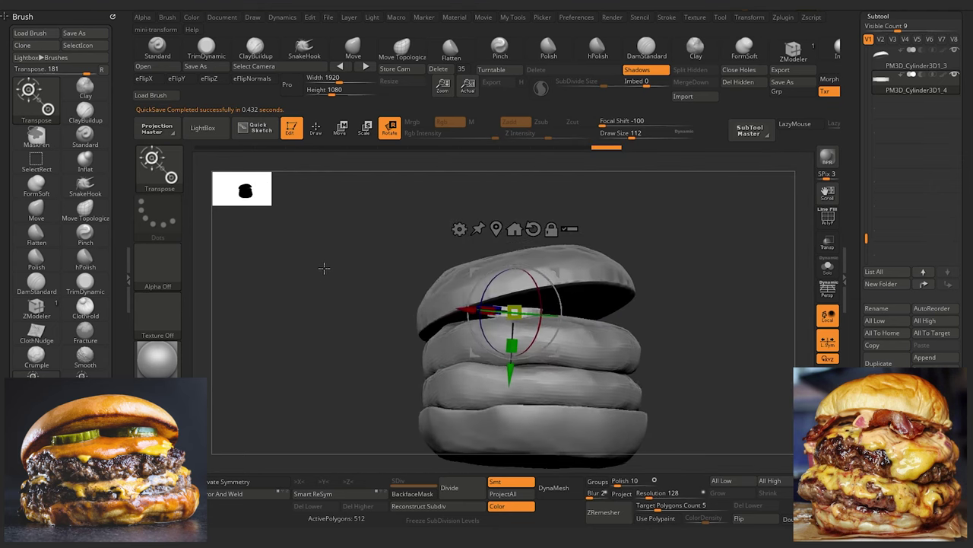
drag(324, 268, 346, 274)
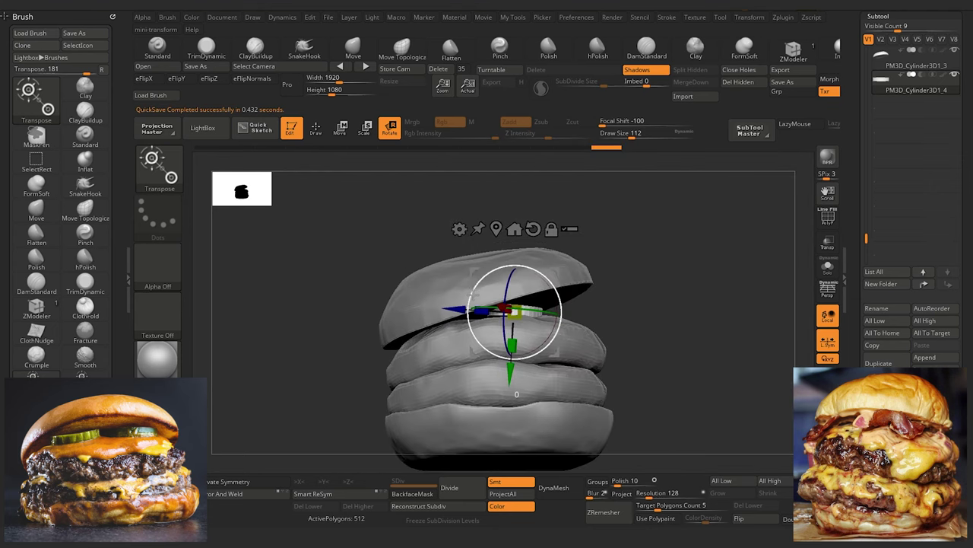
drag(474, 296, 478, 273)
drag(344, 277, 305, 323)
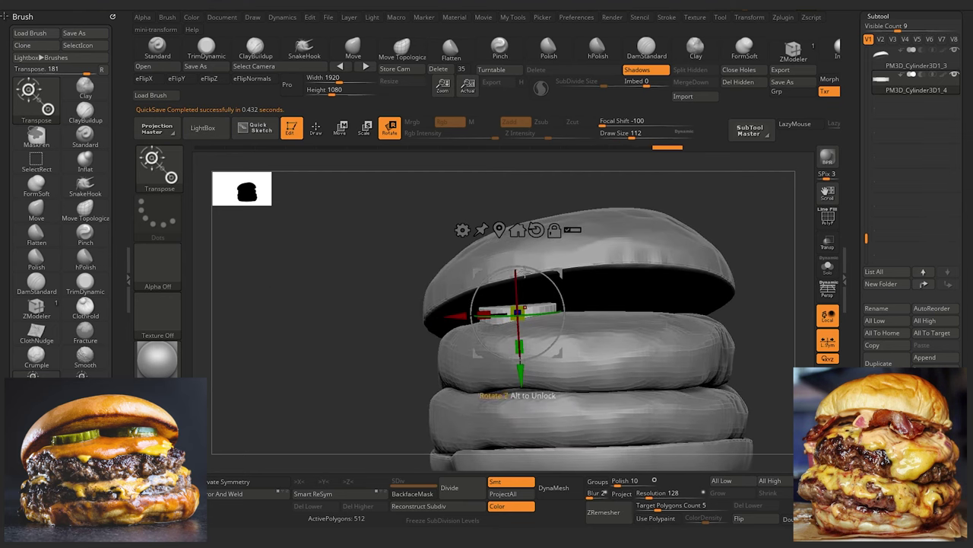
drag(515, 280, 527, 264)
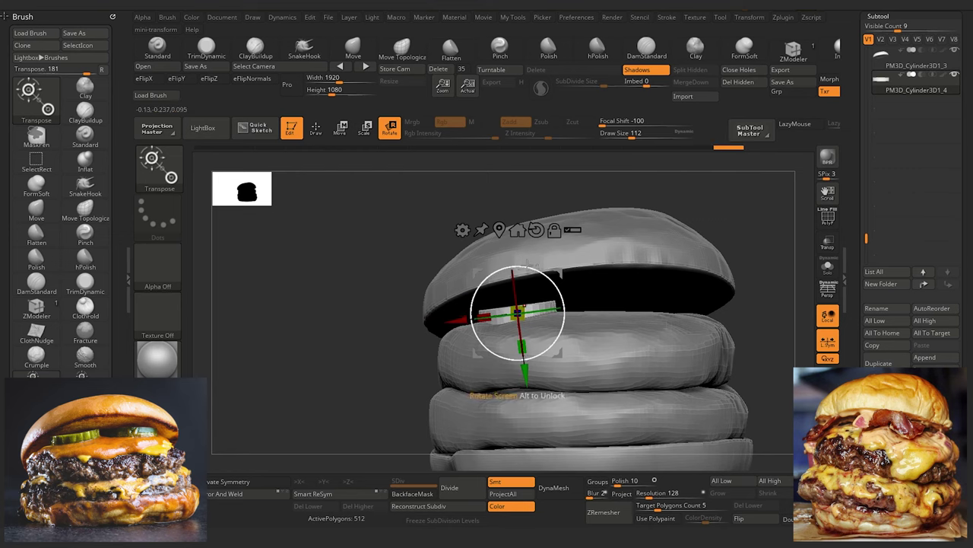
drag(518, 312, 517, 307)
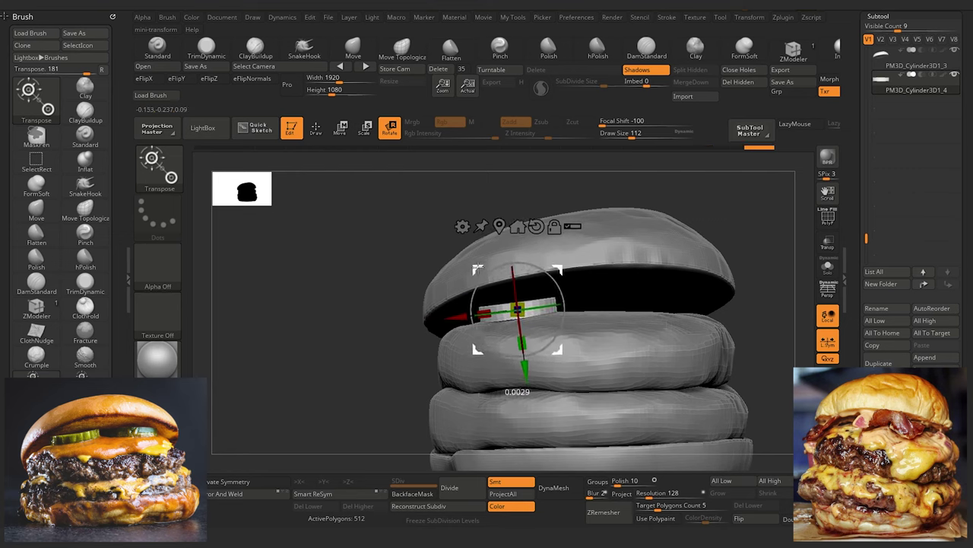
drag(314, 300, 276, 242)
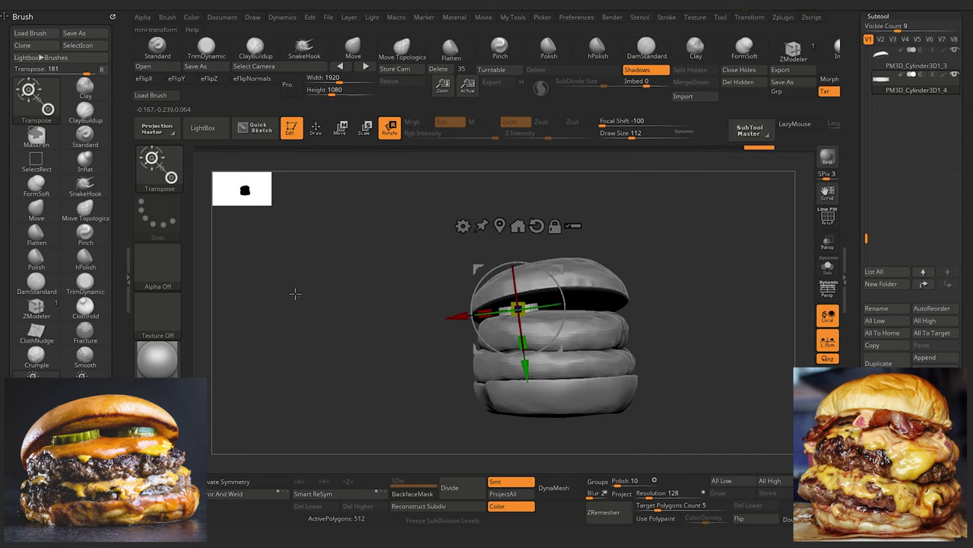
drag(296, 292, 311, 267)
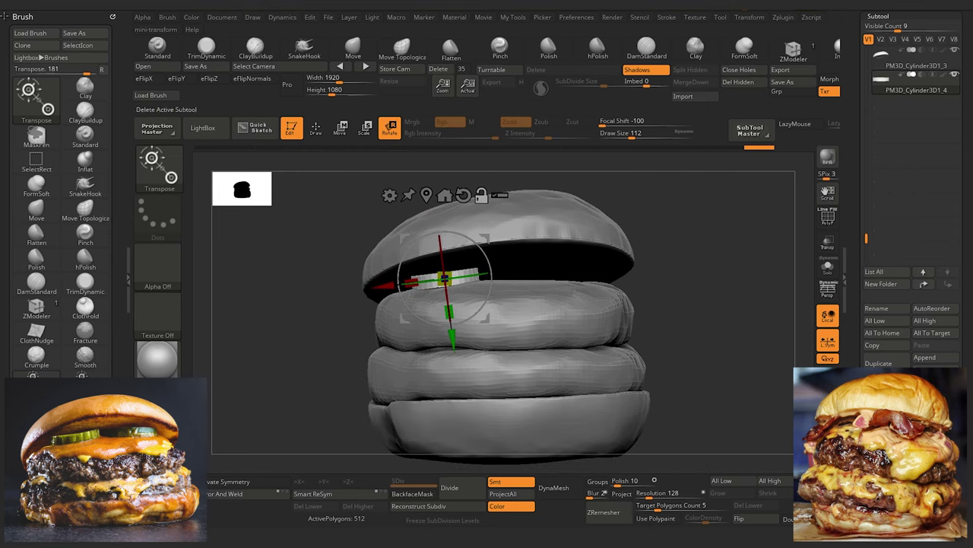
Step: Duplicate the pickle disc, place the copy beside it on the upper patty, and level and slightly shrink it
click(886, 363)
drag(398, 237, 505, 229)
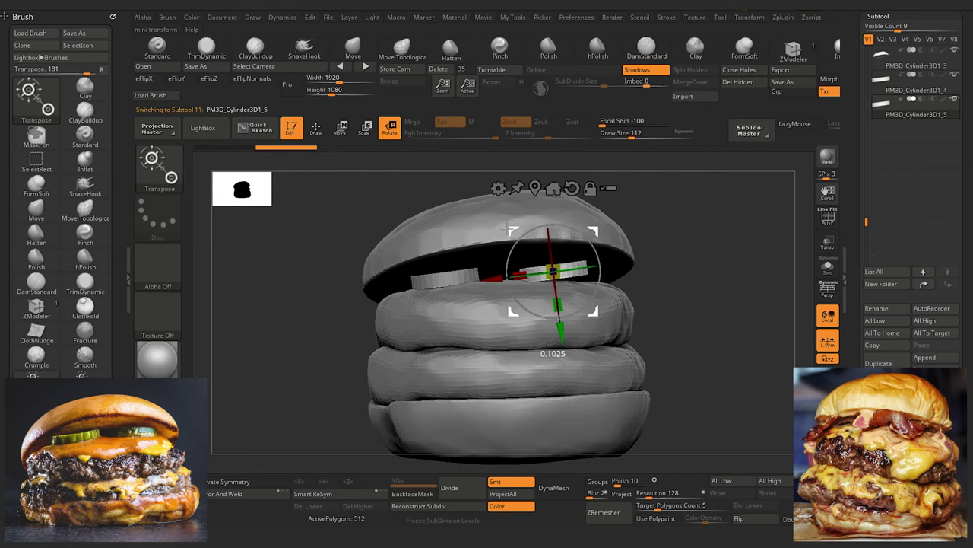
drag(511, 295, 510, 280)
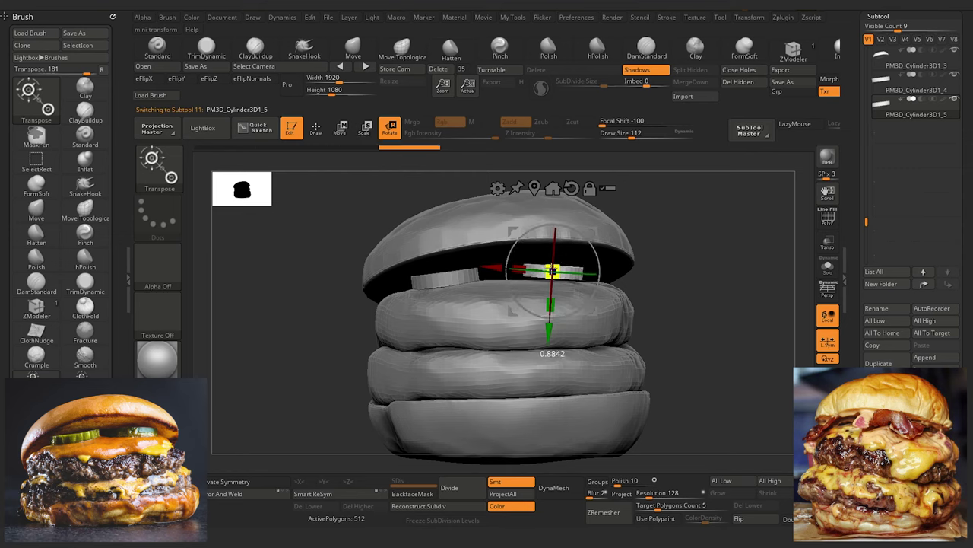
drag(550, 308, 549, 308)
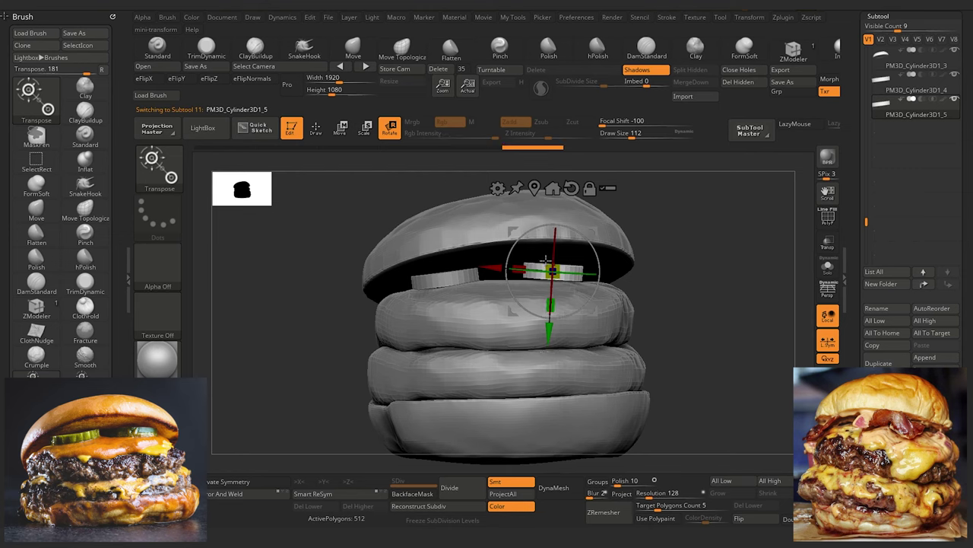
drag(549, 267, 548, 263)
drag(549, 330, 550, 332)
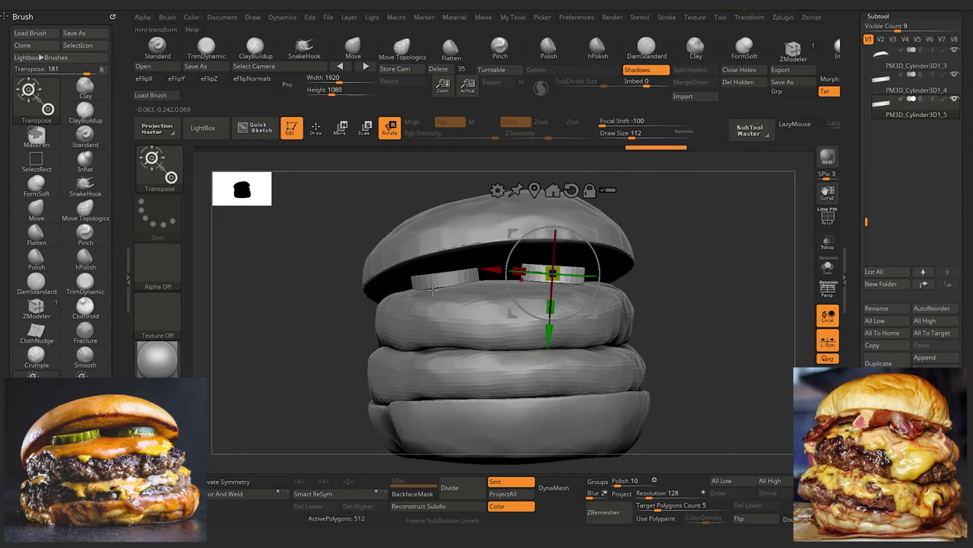
drag(493, 270, 490, 270)
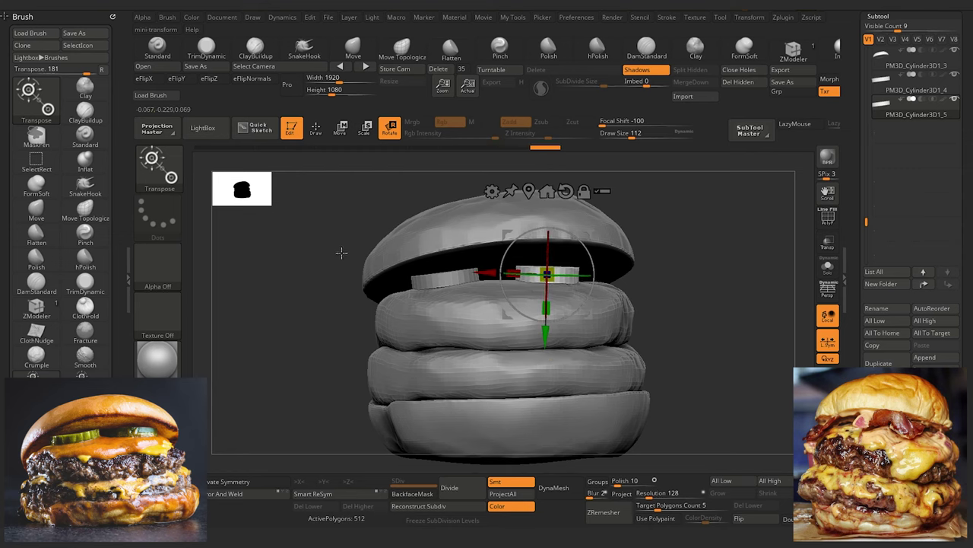
Step: Isolate the top bun, shape its underside with the Move brush at draw size 152, and show all parts again
drag(312, 269, 318, 225)
click(315, 127)
alt+click(450, 230)
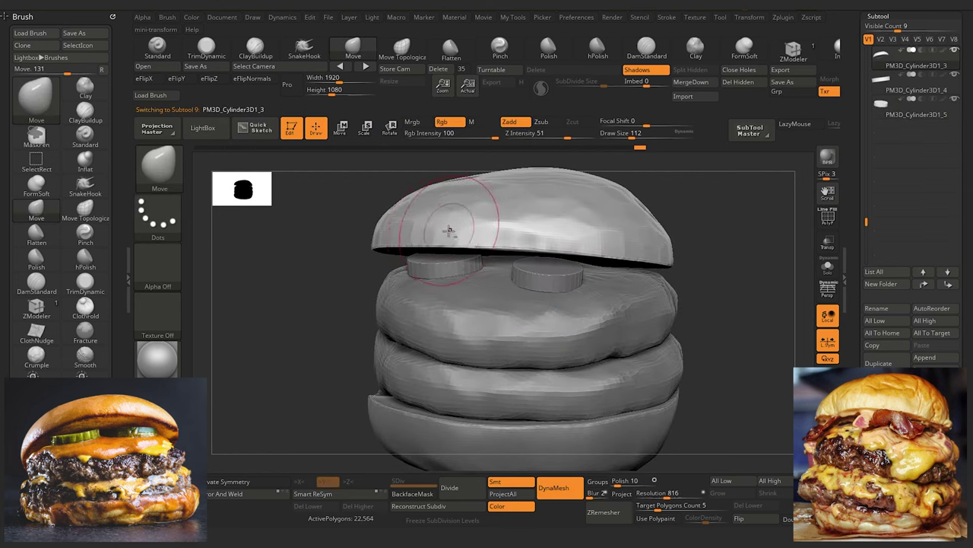
drag(293, 298, 348, 269)
click(828, 266)
drag(363, 334, 372, 309)
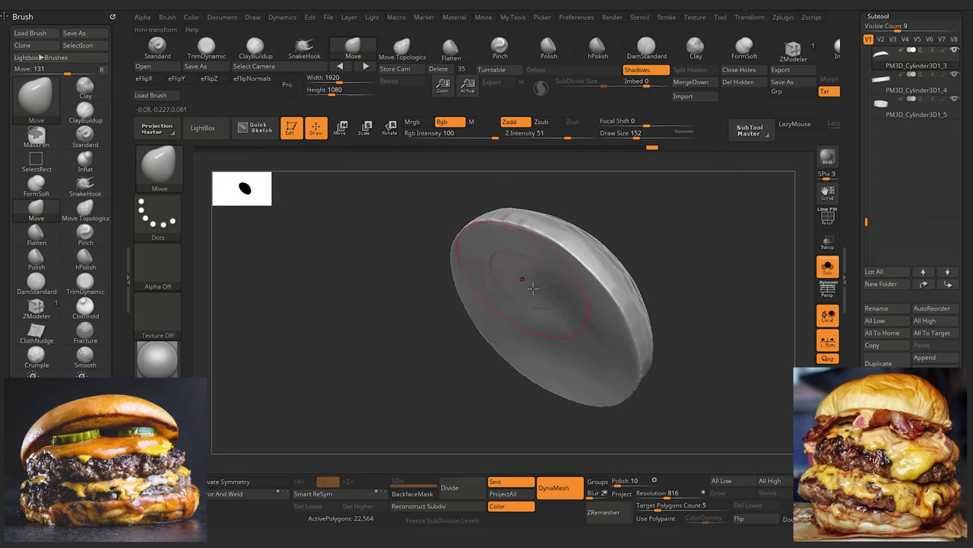
mouse_move(495, 270)
right_down()
mouse_move(363, 265)
mouse_move(495, 346)
right_up()
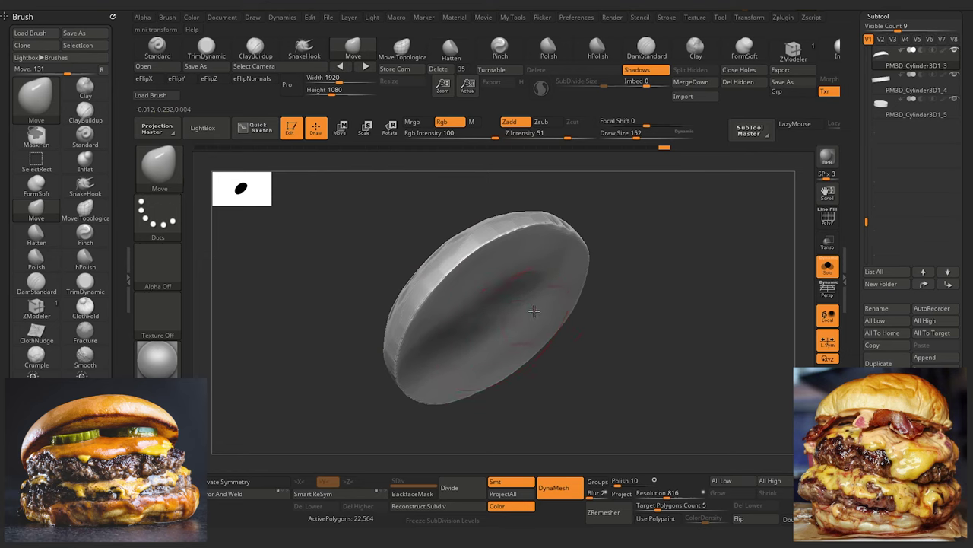
right_drag(363, 251, 395, 245)
click(828, 267)
Step: Pull the top bun's outer edges slightly inward with the Move brush at draw size 176
ctrl+right_drag(228, 296, 292, 363)
mouse_move(296, 322)
right_down()
mouse_move(304, 365)
mouse_move(287, 355)
mouse_move(297, 343)
mouse_move(289, 336)
mouse_move(301, 349)
right_up()
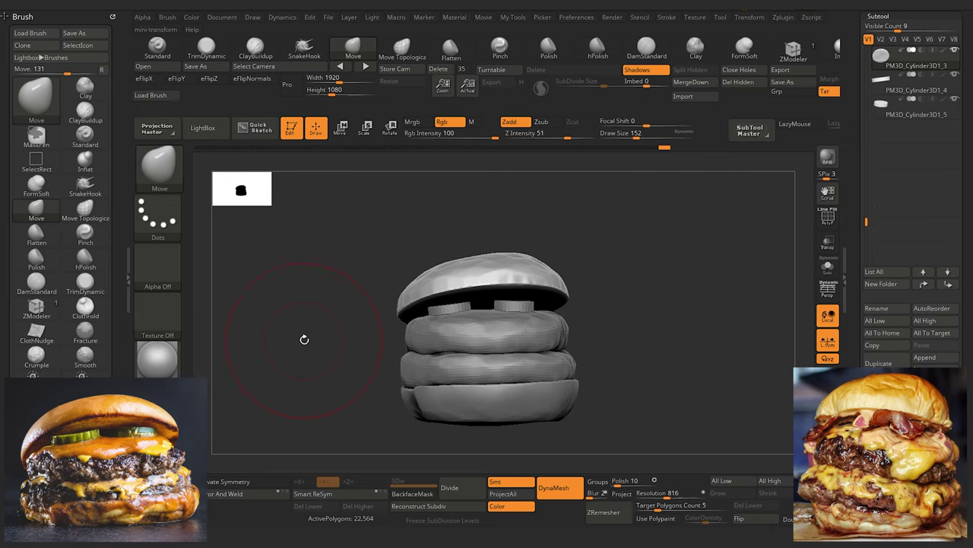
right_drag(299, 337, 296, 311)
key(])
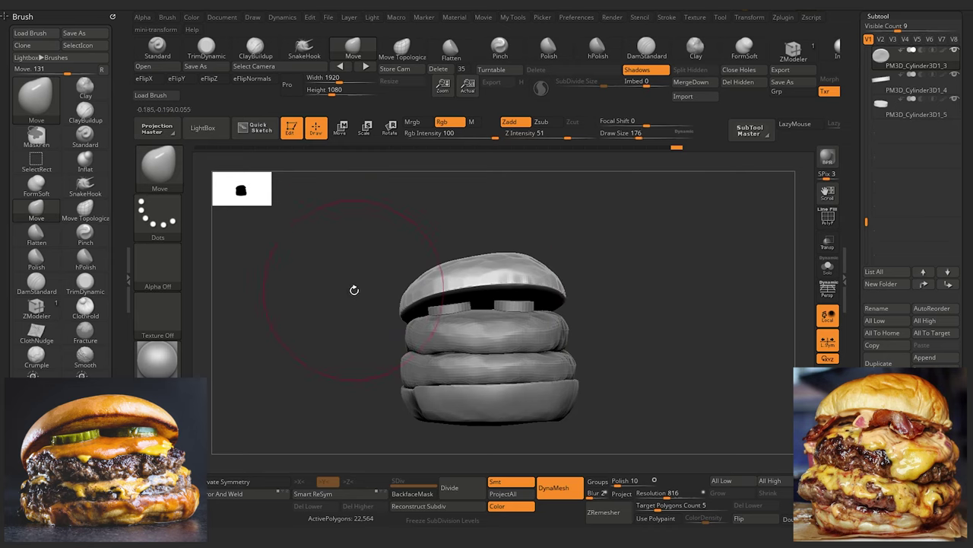
Step: Make the lower patty active, thin it vertically and lower it onto the bottom bun
alt+drag(324, 329, 354, 335)
alt+click(418, 382)
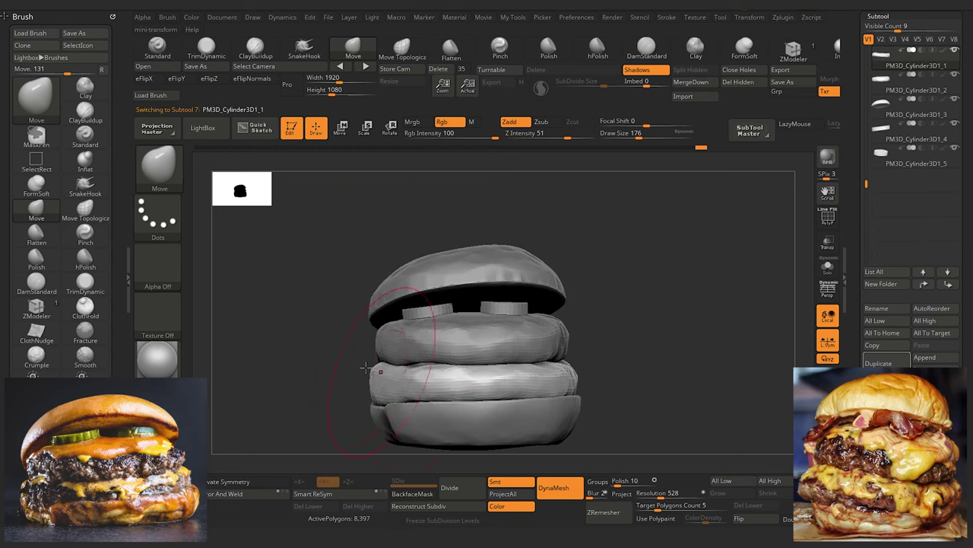
alt+drag(346, 286, 354, 208)
click(366, 127)
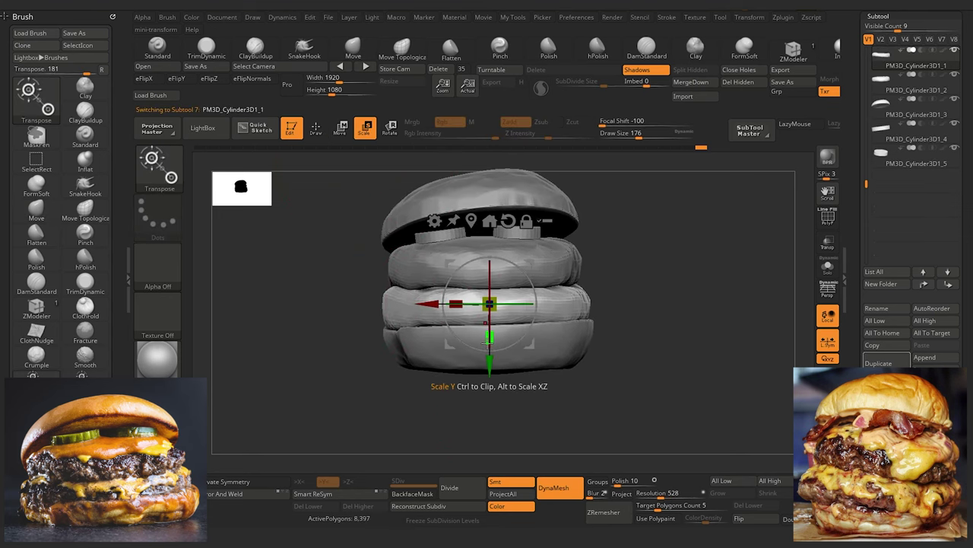
drag(489, 364, 489, 366)
Step: Make the upper patty active and lower it onto the lower patty
alt+drag(382, 251, 385, 292)
alt+click(418, 307)
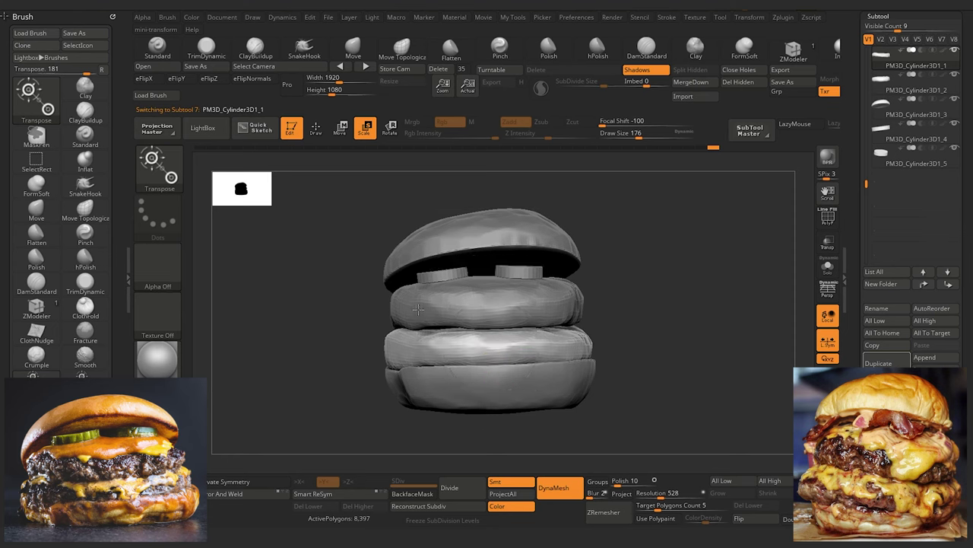
alt+drag(332, 277, 335, 309)
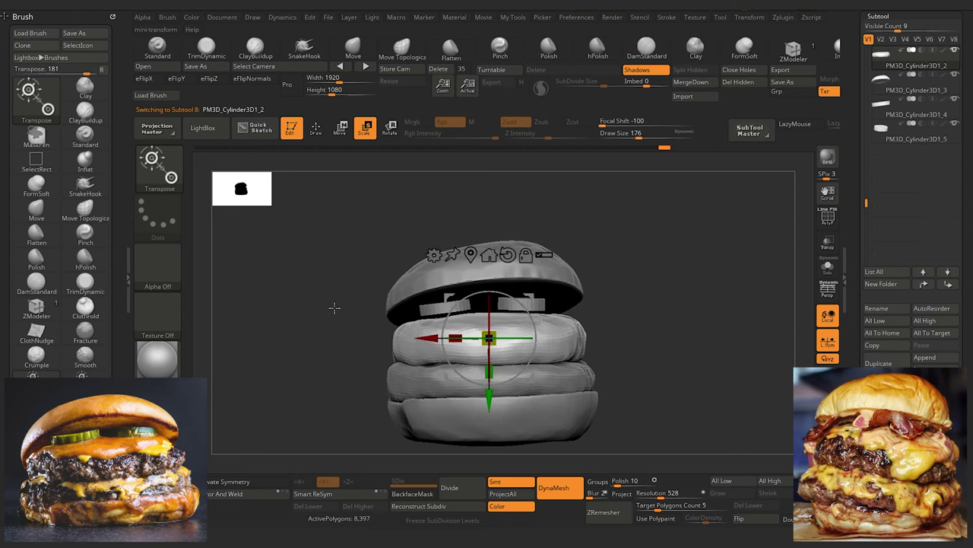
Step: Lower each of the two pickle discs slightly to rest on the upper patty
alt+click(430, 309)
drag(453, 367, 453, 368)
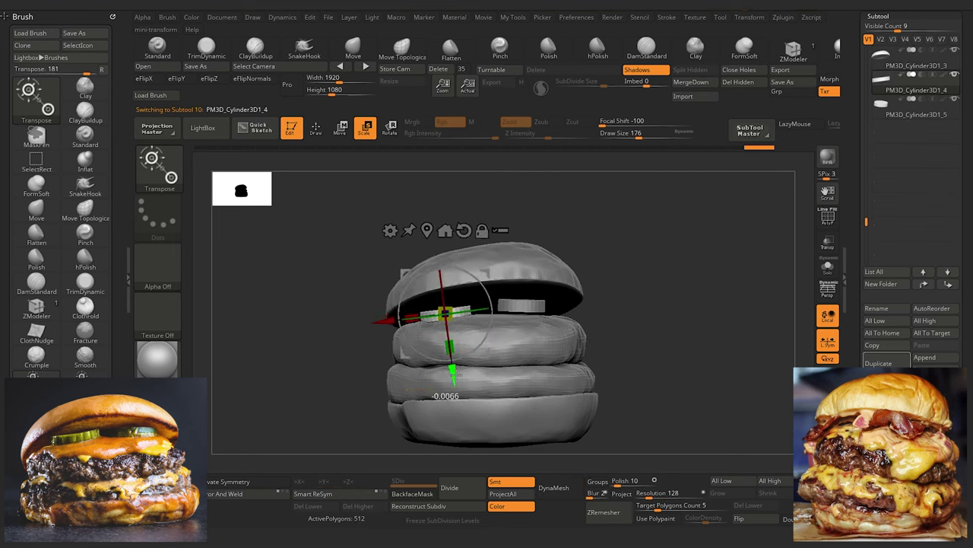
alt+click(523, 304)
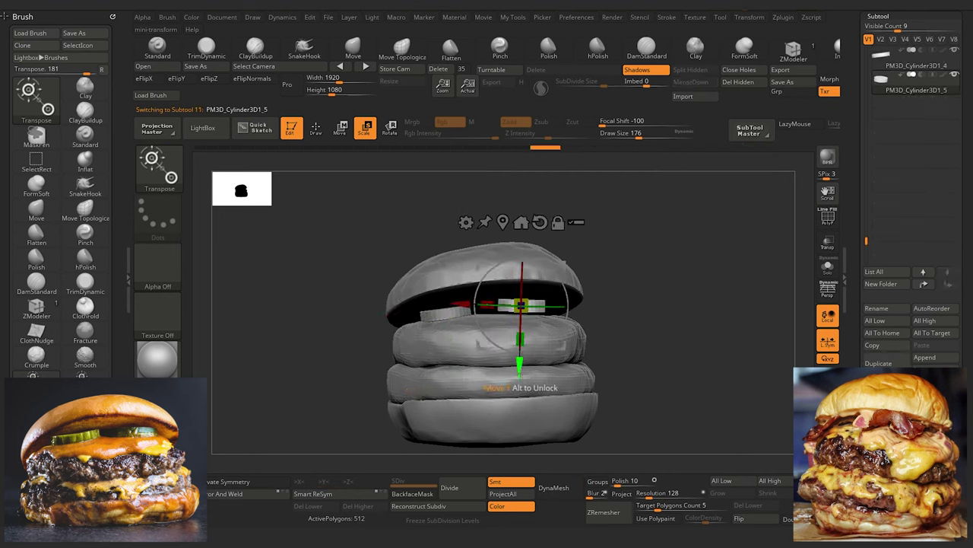
drag(520, 369, 519, 373)
Step: Make the top bun active and lower it along its vertical axis to sit closer to the pickles
alt+drag(334, 271, 316, 199)
alt+click(412, 268)
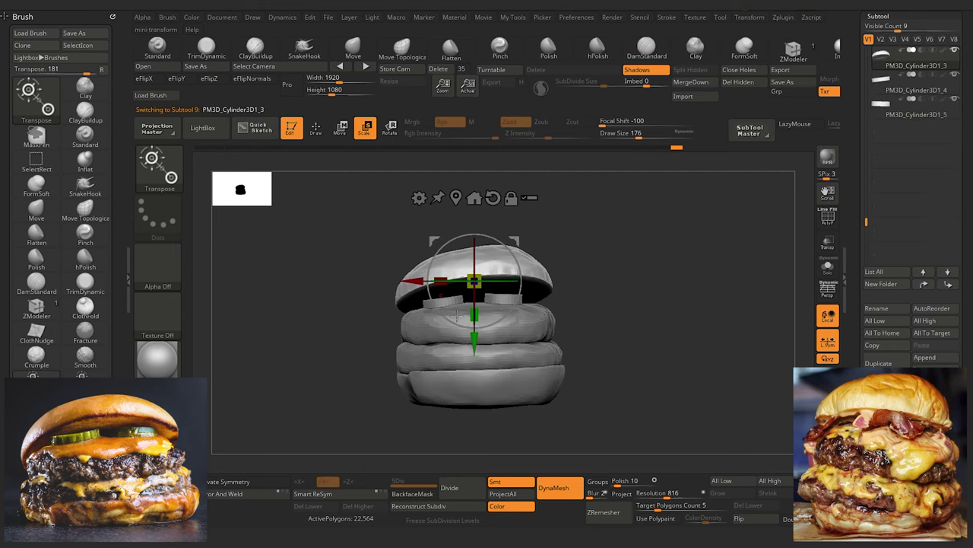
drag(477, 340, 478, 351)
alt+drag(315, 288, 318, 303)
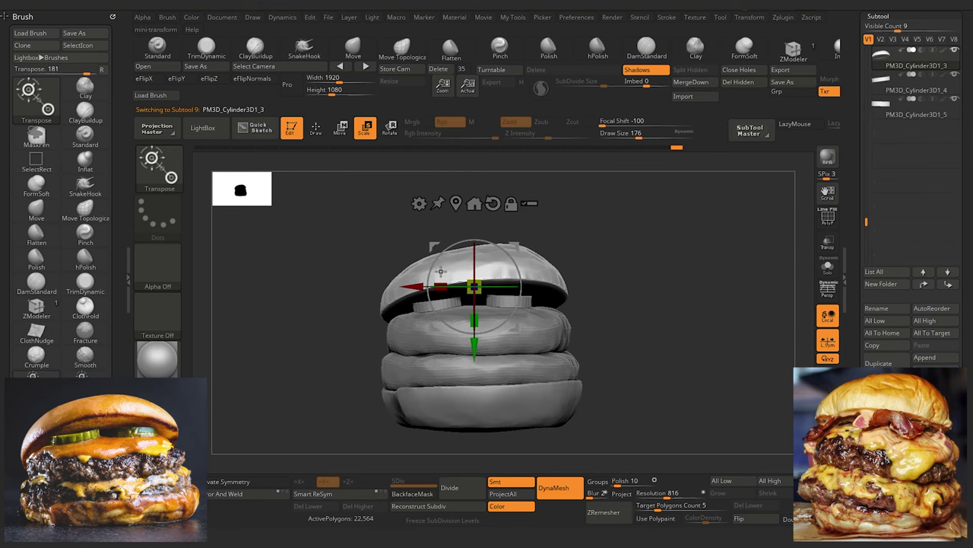
alt+drag(304, 337, 304, 341)
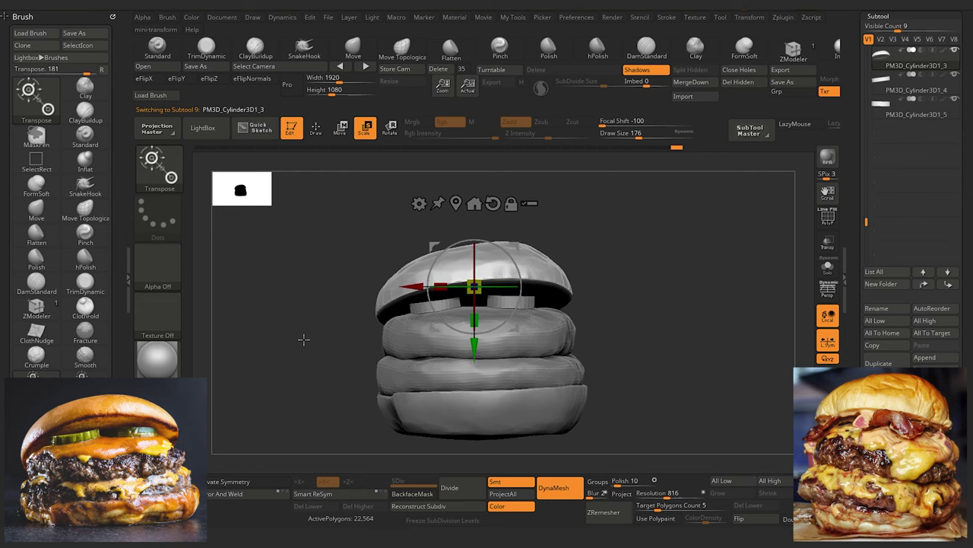
Step: Make the upper patty active and thin it slightly along its vertical axis
alt+click(443, 340)
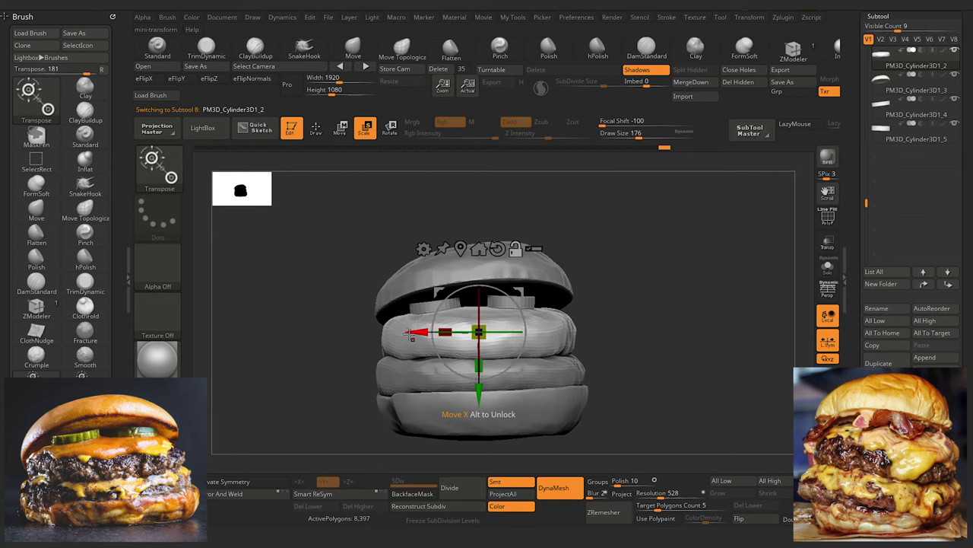
drag(478, 368, 479, 394)
alt+drag(325, 341, 322, 308)
Step: Make the bottom bun active and fine-tune its thickness and height beneath the lower patty
alt+click(423, 377)
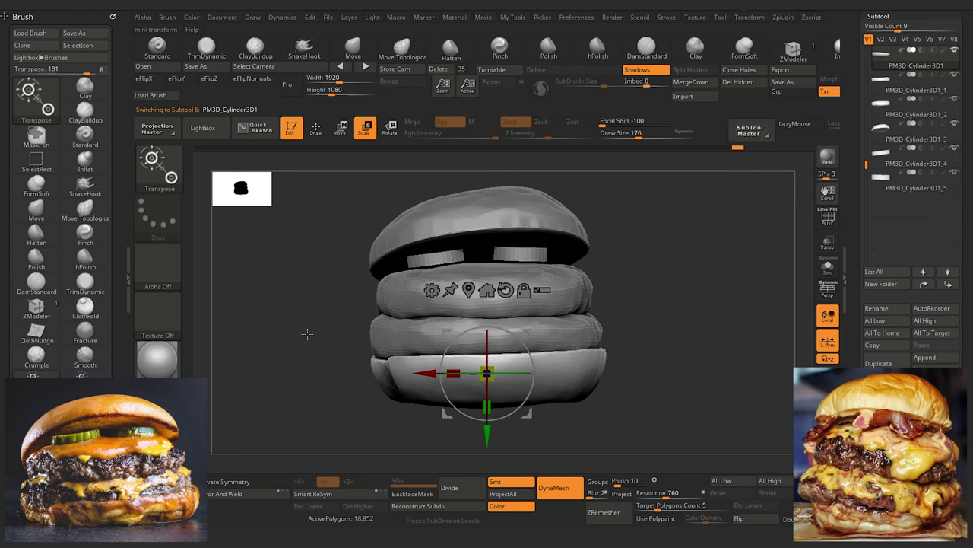
drag(487, 430, 487, 439)
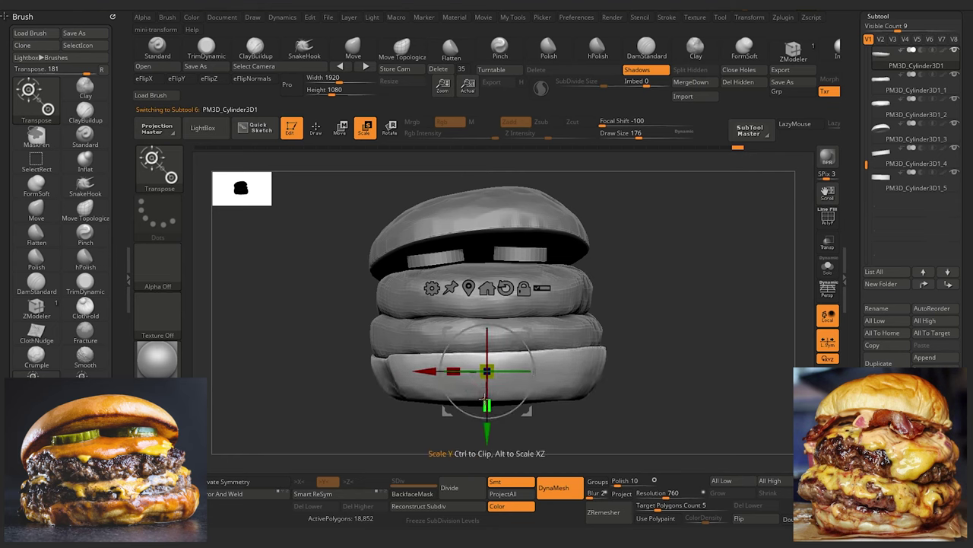
drag(487, 404, 487, 431)
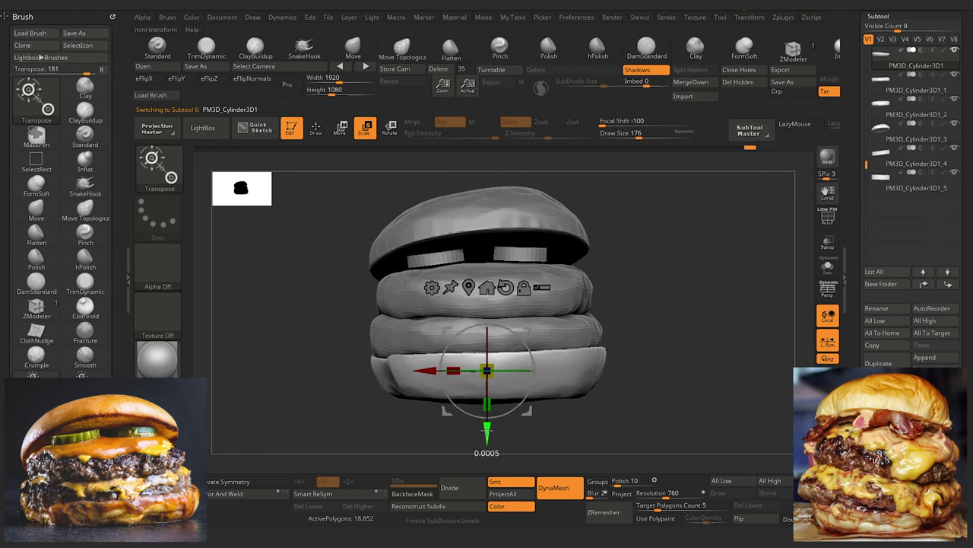
alt+drag(302, 341, 283, 278)
alt+drag(305, 318, 354, 278)
Step: Make the second pickle disc active, move it further inward under the top bun, and lower it slightly onto the upper patty
click(318, 131)
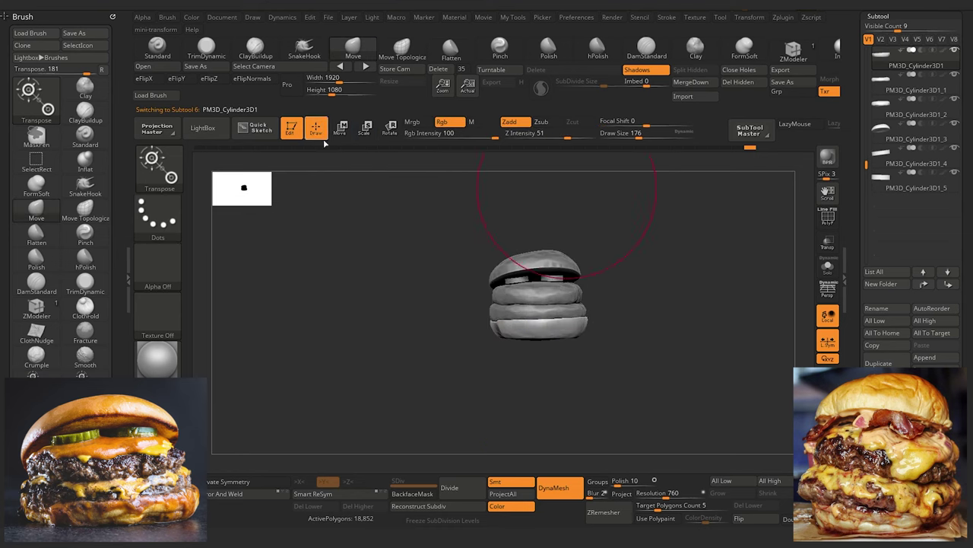
mouse_move(321, 355)
alt+mouse_down()
mouse_move(332, 378)
mouse_move(376, 369)
mouse_move(324, 350)
mouse_move(349, 384)
alt+mouse_up()
alt+click(502, 203)
mouse_move(308, 276)
right_down()
mouse_move(309, 284)
mouse_move(304, 276)
right_up()
click(342, 128)
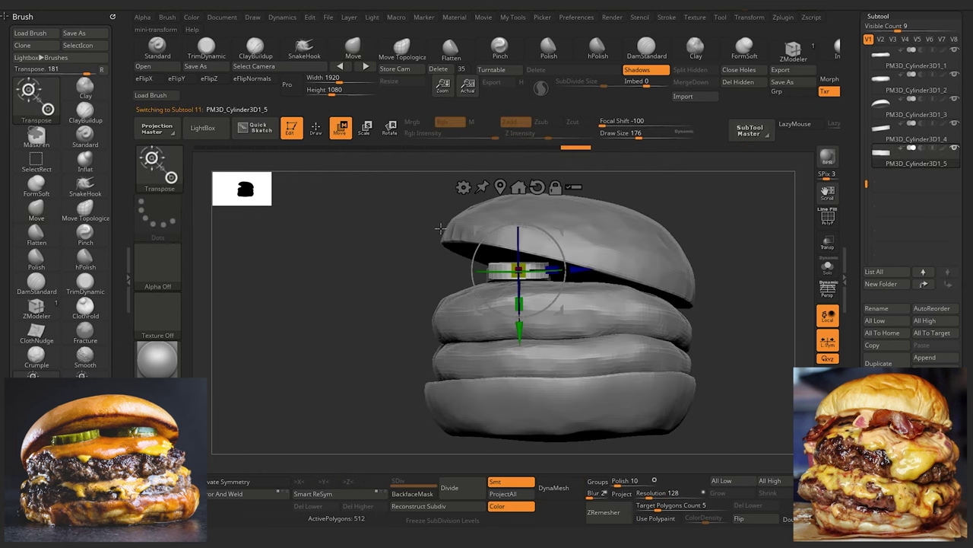
drag(583, 270, 608, 271)
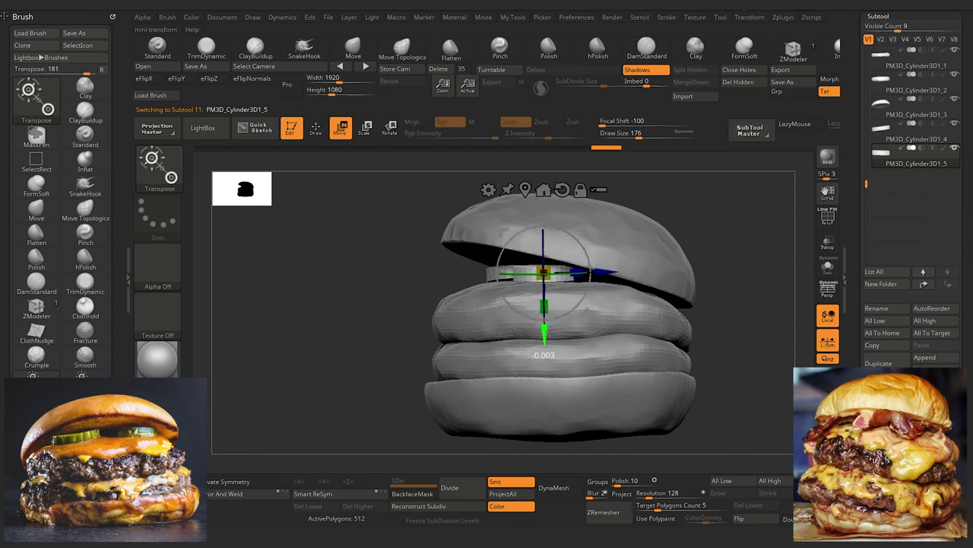
mouse_move(323, 307)
right_down()
mouse_move(327, 300)
mouse_move(306, 313)
mouse_move(278, 292)
mouse_move(271, 260)
mouse_move(286, 335)
mouse_move(296, 337)
right_up()
click(321, 128)
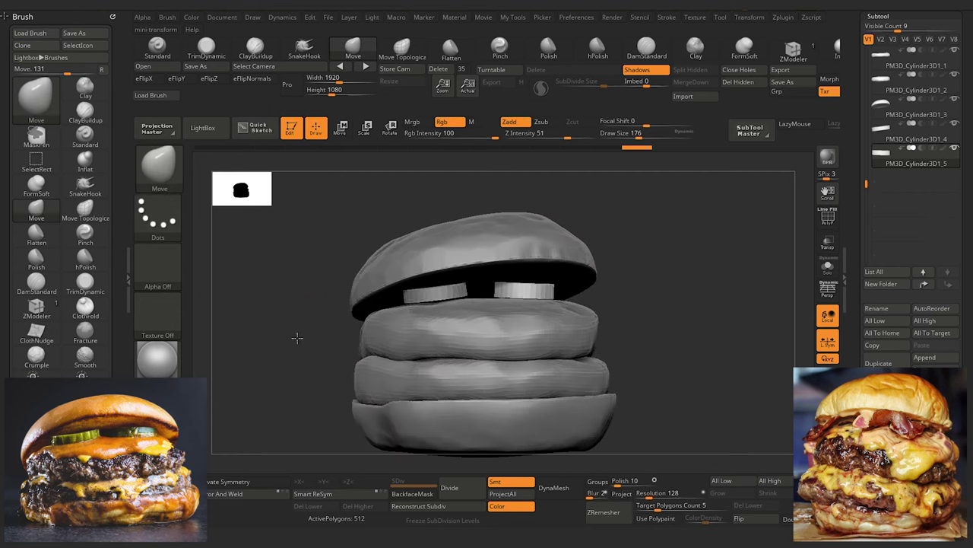
Step: Make the upper patty active and reshape its upper right edge with a smaller Move brush
right_drag(353, 312, 464, 269)
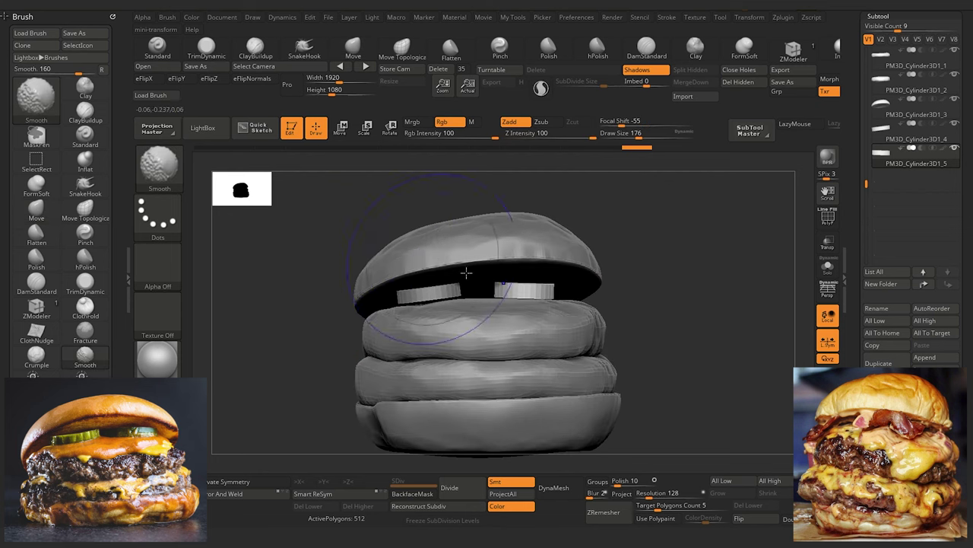
alt+click(559, 337)
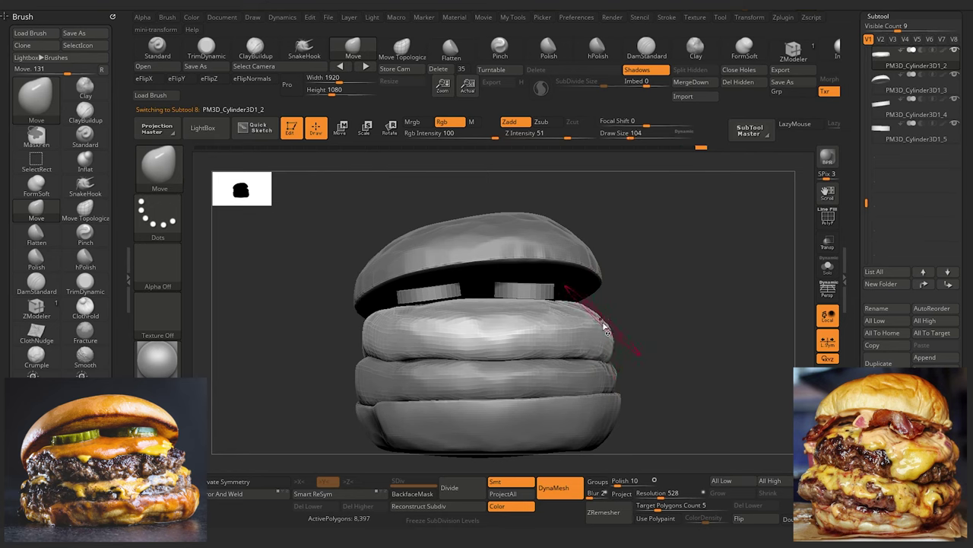
key(bracketleft)
drag(640, 348, 635, 350)
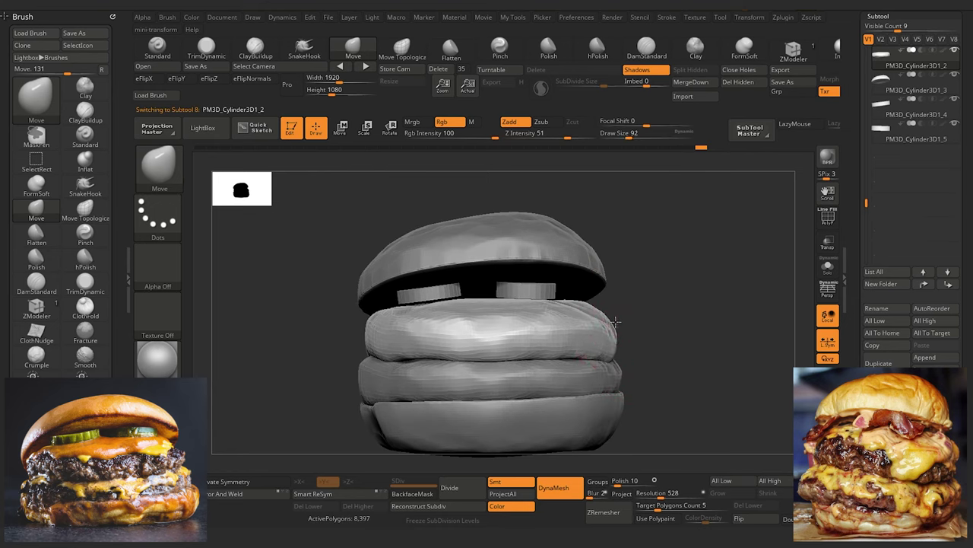
drag(285, 227, 307, 225)
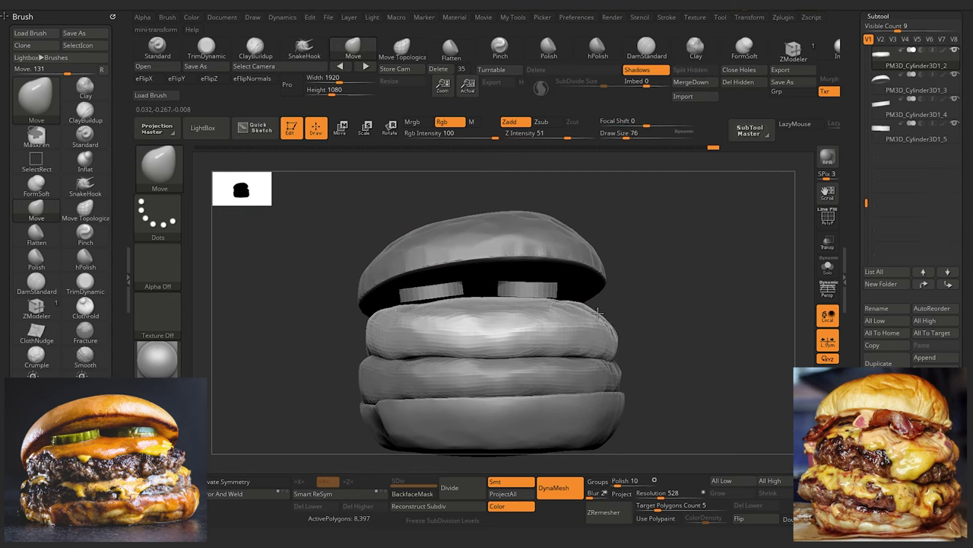
drag(598, 313, 582, 300)
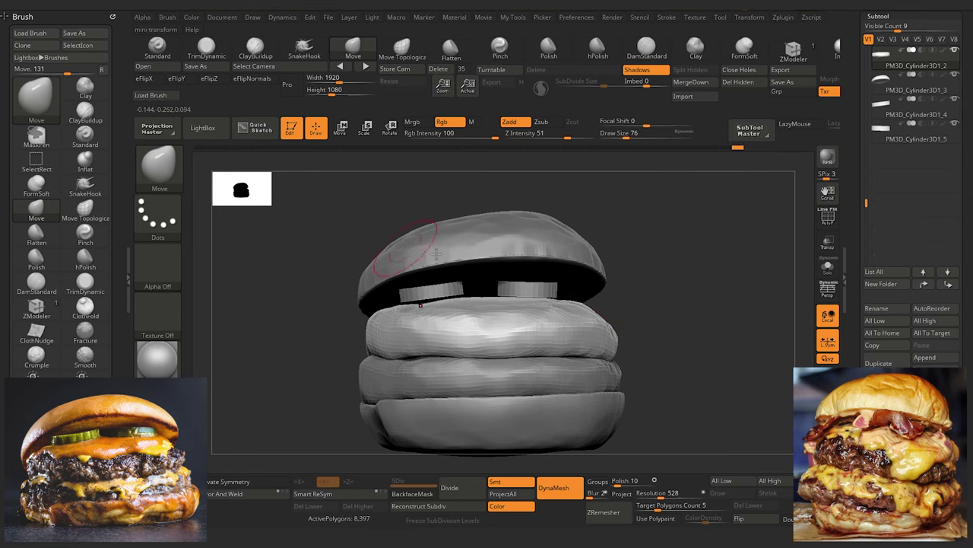
Step: Enlarge the Move brush and pull the middle of the upper patty's underside down toward the lower patty
alt+drag(287, 313, 290, 279)
alt+drag(324, 337, 333, 361)
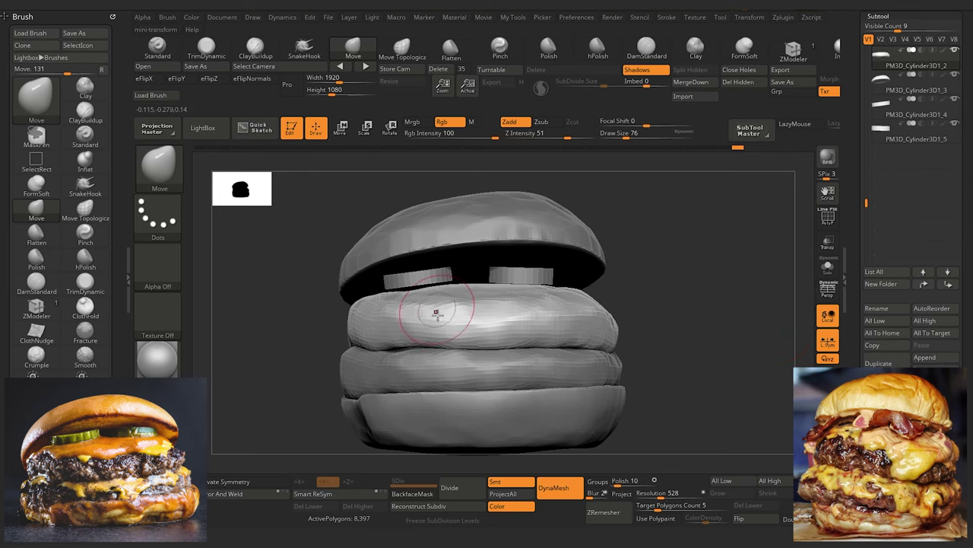
key(bracketright)
key(bracketright)
key(bracketright)
key(bracketright)
key(bracketright)
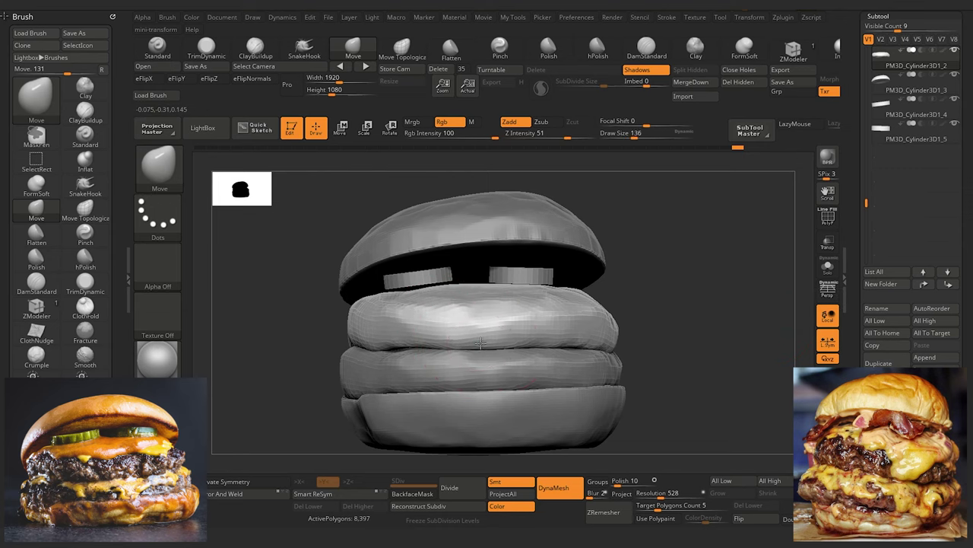
key(bracketright)
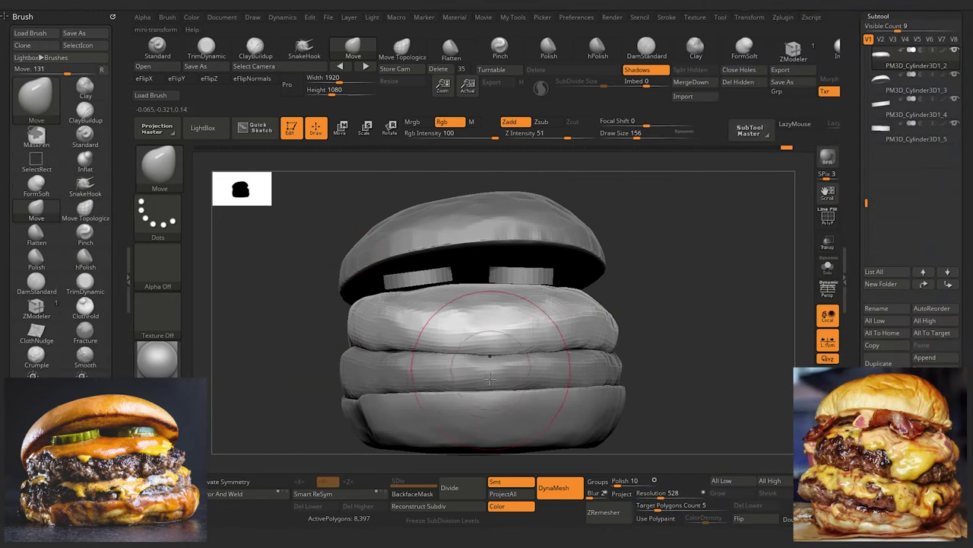
Step: Make the left pickle slice active, scale it up slightly, and fine-tune it along its vertical axis
alt+click(488, 370)
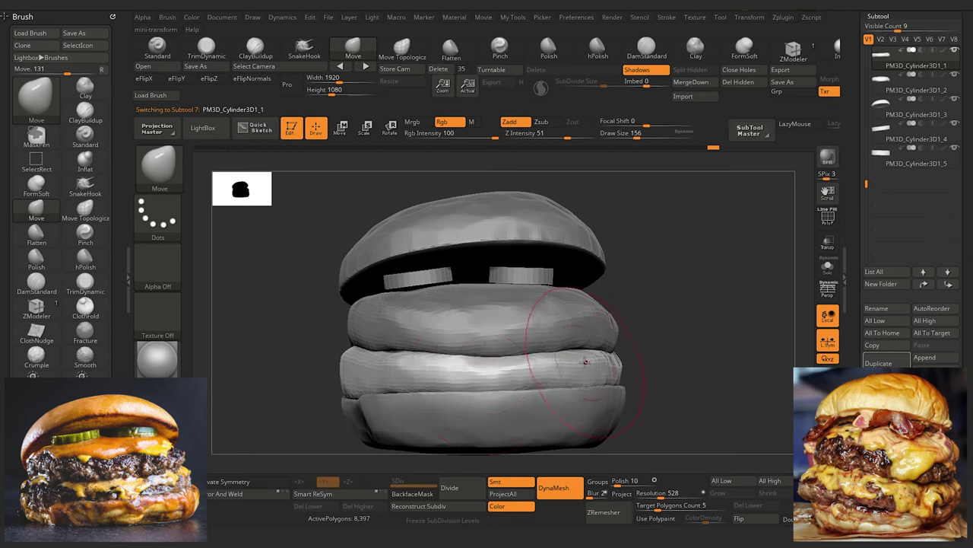
alt+click(575, 339)
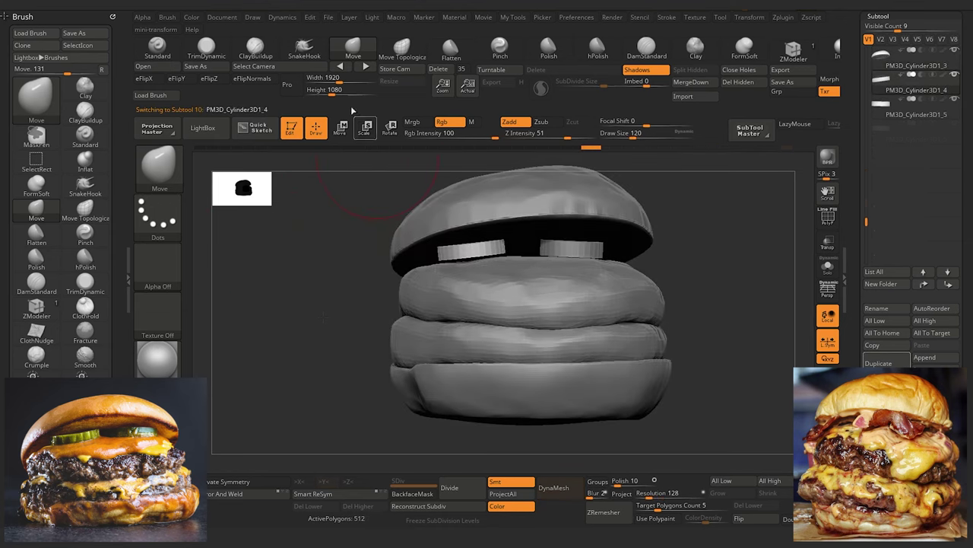
click(366, 127)
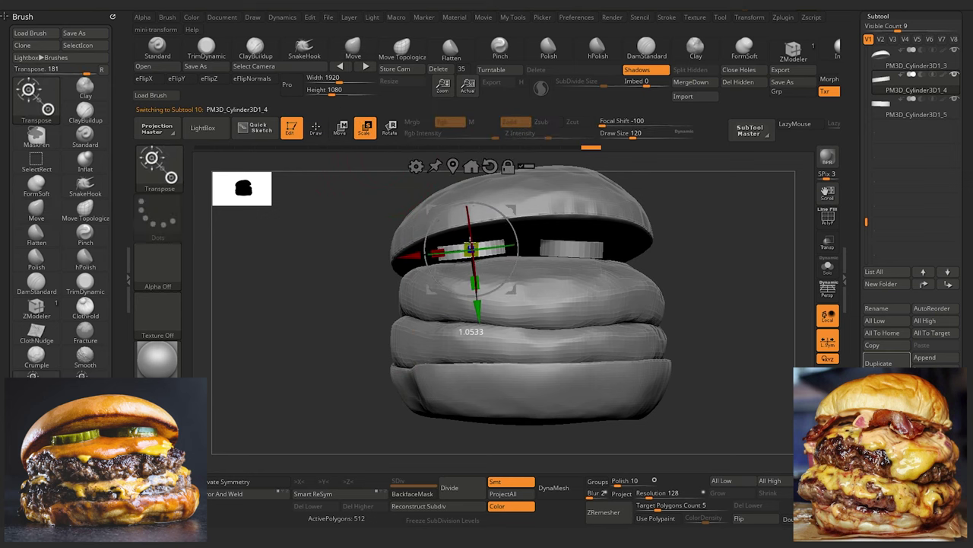
mouse_move(470, 246)
mouse_down()
mouse_move(471, 279)
mouse_move(472, 248)
mouse_up()
drag(478, 314, 480, 320)
key(q)
Step: Make the top bun active and nudge it slightly along its vertical axis above the pickles
mouse_move(331, 334)
alt+mouse_down()
mouse_move(211, 228)
mouse_move(366, 365)
mouse_move(526, 232)
alt+mouse_up()
alt+click(526, 233)
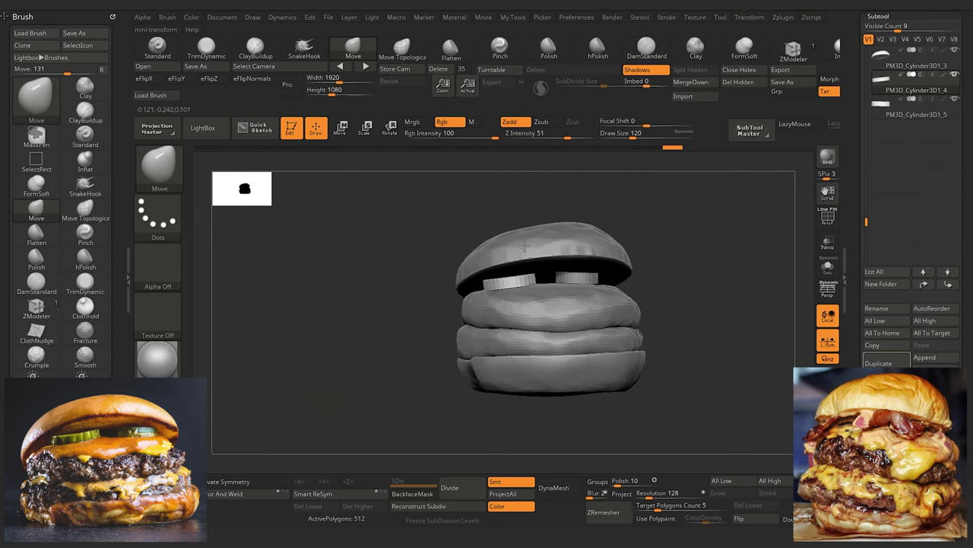
click(339, 127)
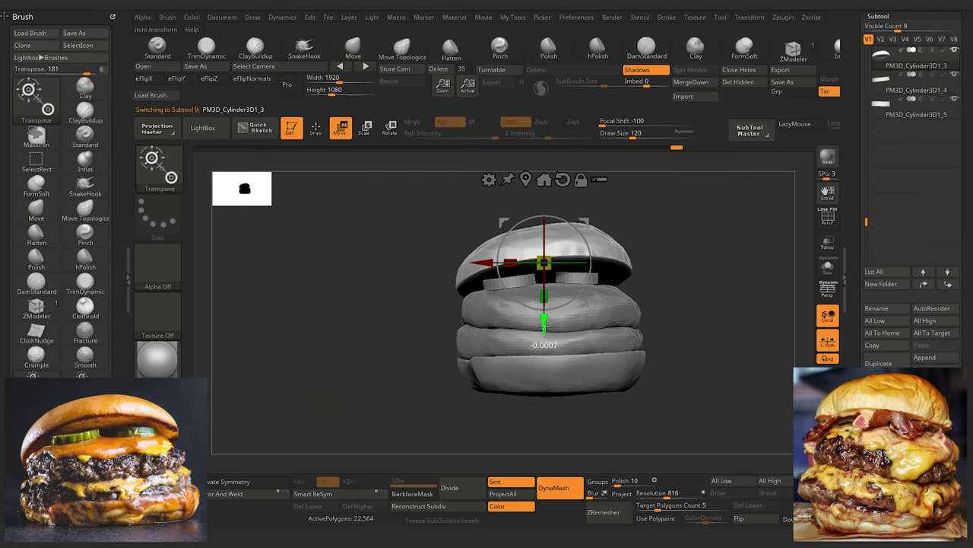
drag(544, 248, 544, 238)
click(315, 128)
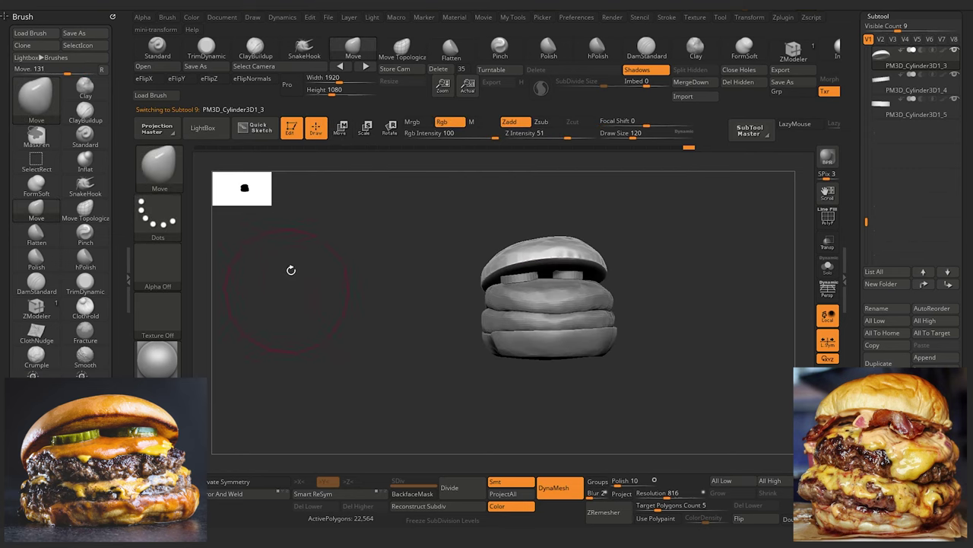
Step: Shift the top bun slightly to the left and fine-tune its height over the stack
drag(296, 317, 293, 327)
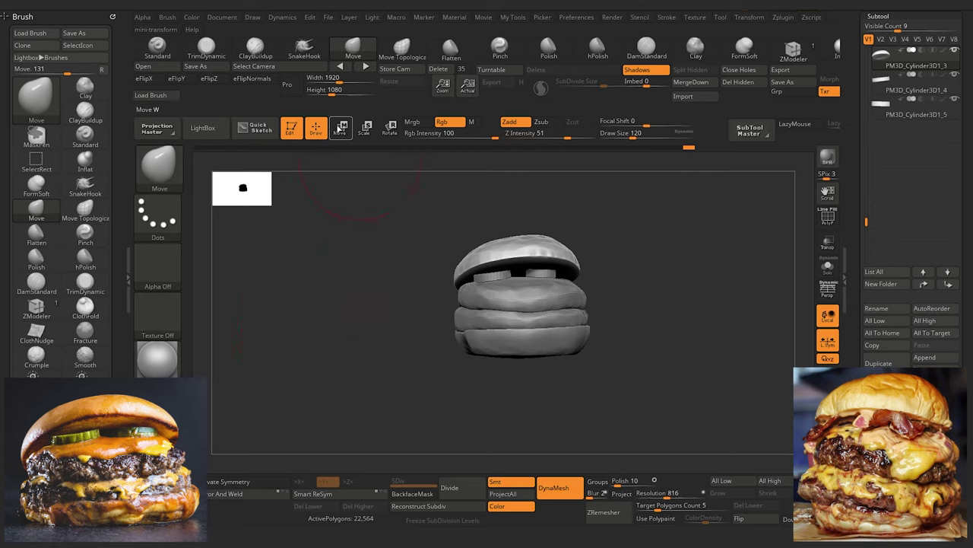
click(340, 127)
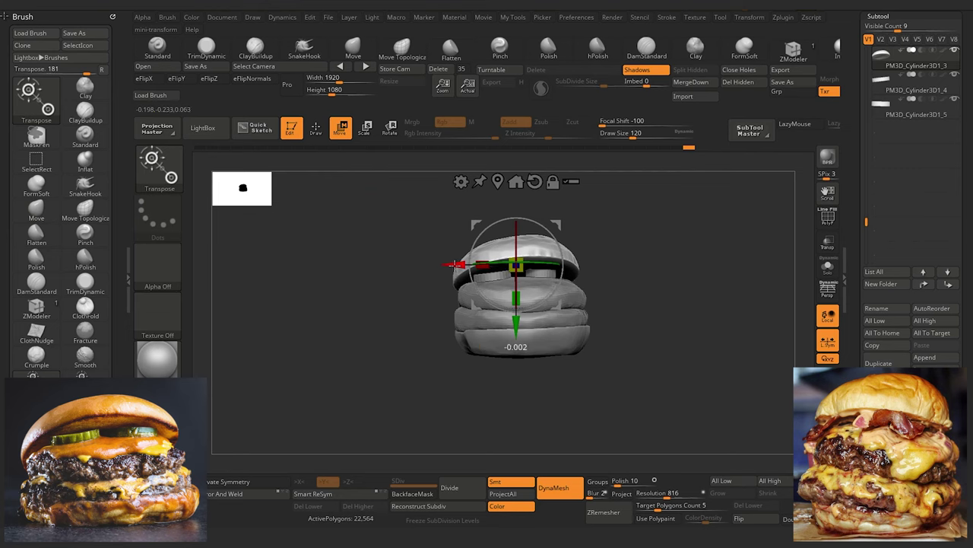
drag(454, 265, 455, 264)
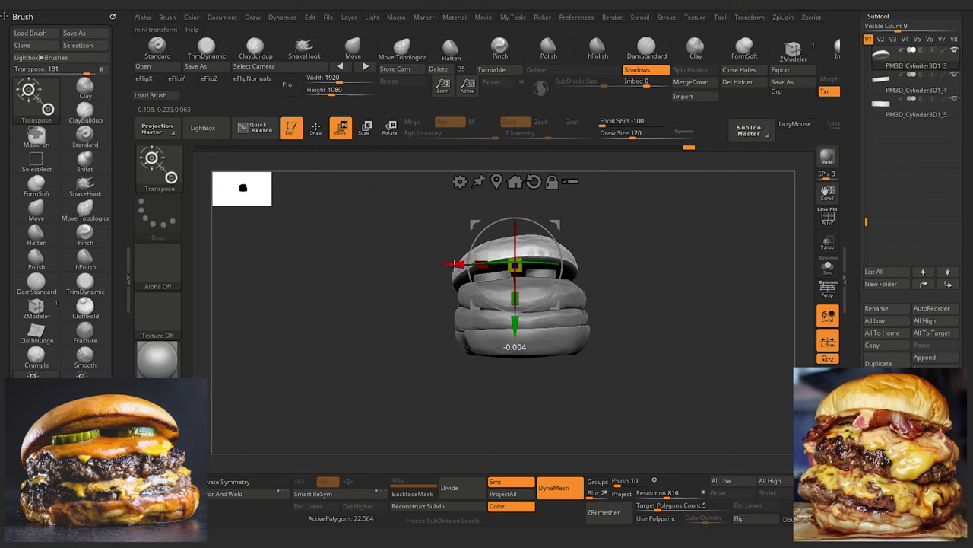
drag(515, 330, 515, 330)
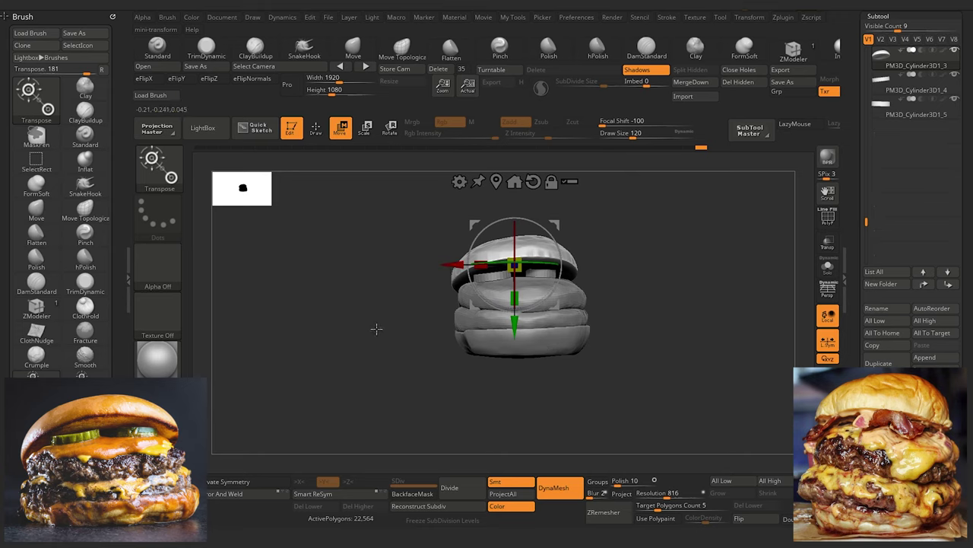
ctrl+right_drag(373, 333, 388, 358)
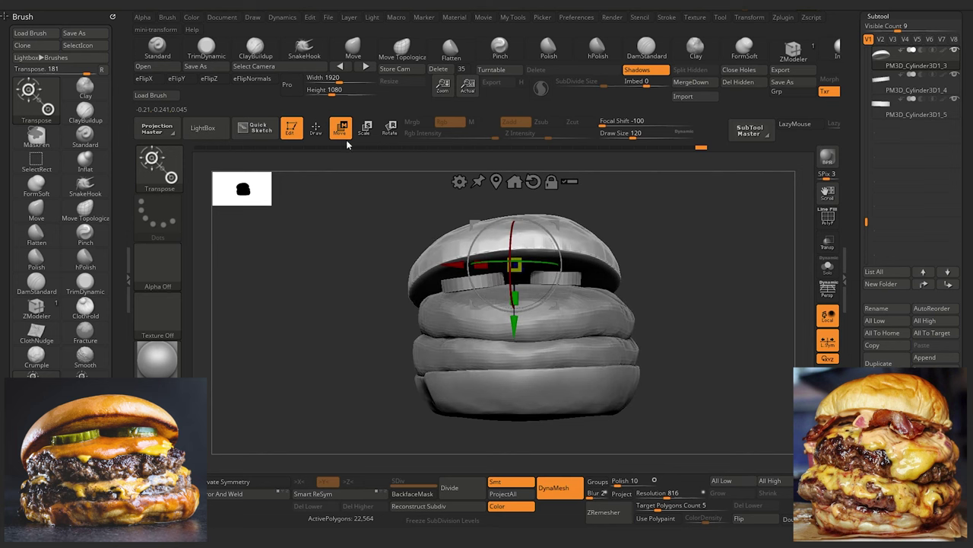
click(316, 128)
Step: Make the upper patty active and reshape its left side with a Move brush reduced to size 92
alt+click(430, 312)
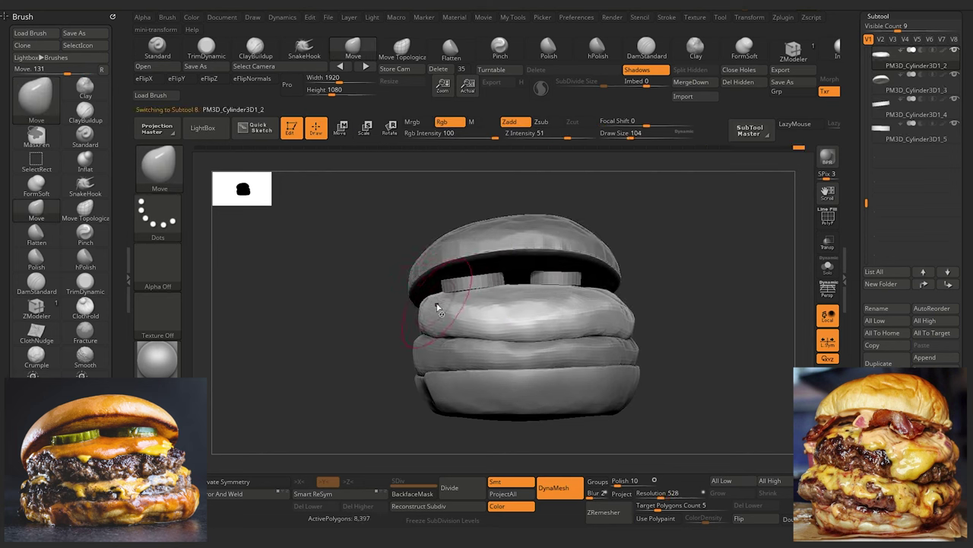
key(bracketleft)
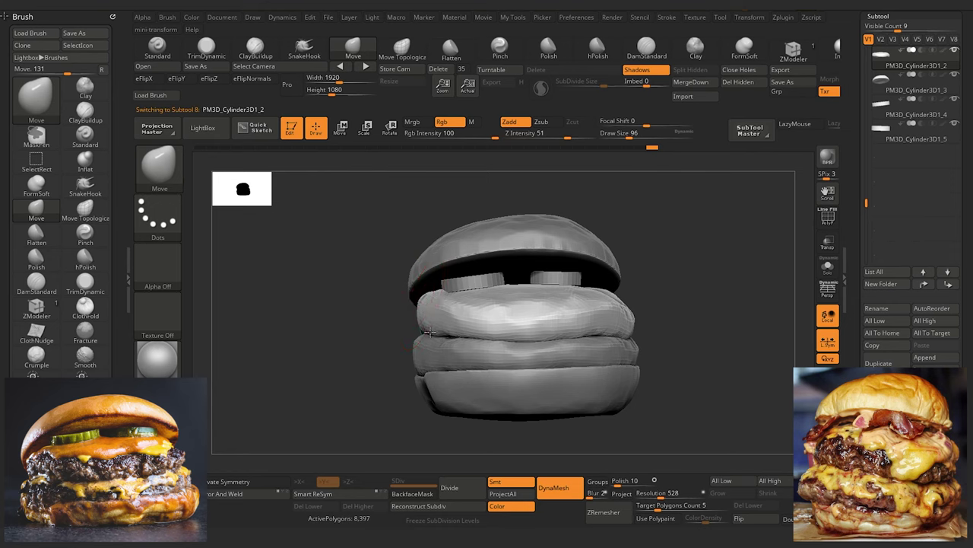
mouse_move(362, 305)
mouse_down()
mouse_move(332, 298)
mouse_move(345, 285)
mouse_up()
key(bracketleft)
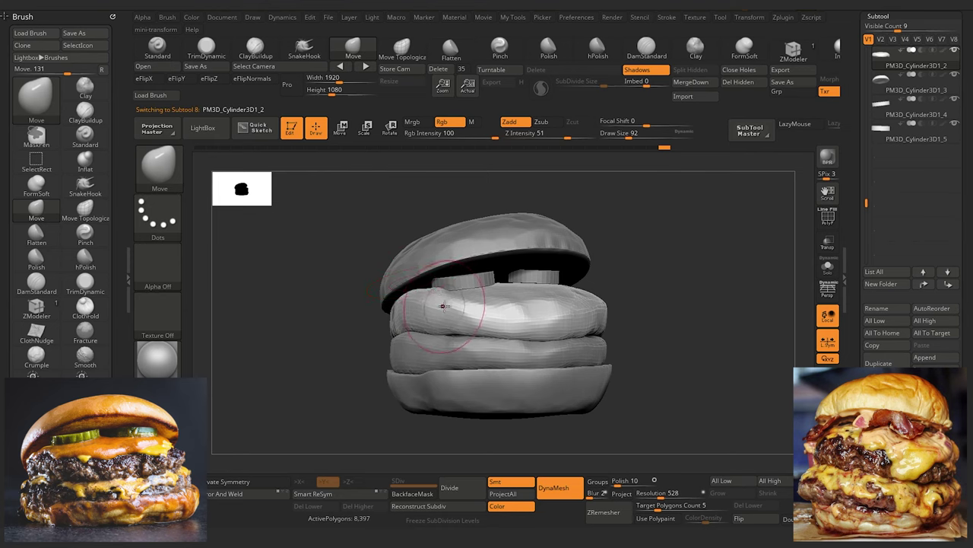
drag(342, 332, 361, 350)
drag(401, 321, 403, 312)
Step: Reshape the left sides of the lower patty and the bottom bun with the Move brush so they fit the stack
alt+click(422, 338)
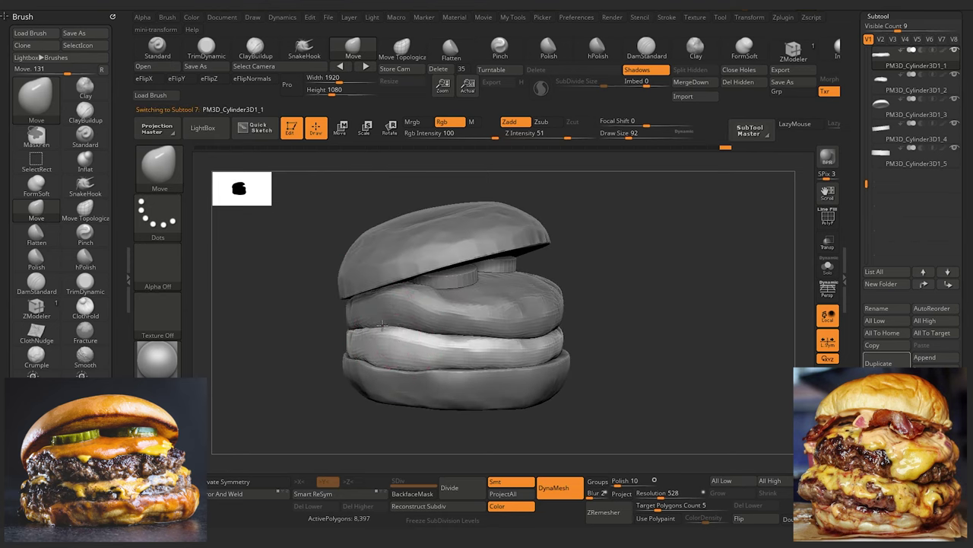
drag(297, 257, 320, 340)
drag(421, 380, 433, 346)
alt+click(438, 355)
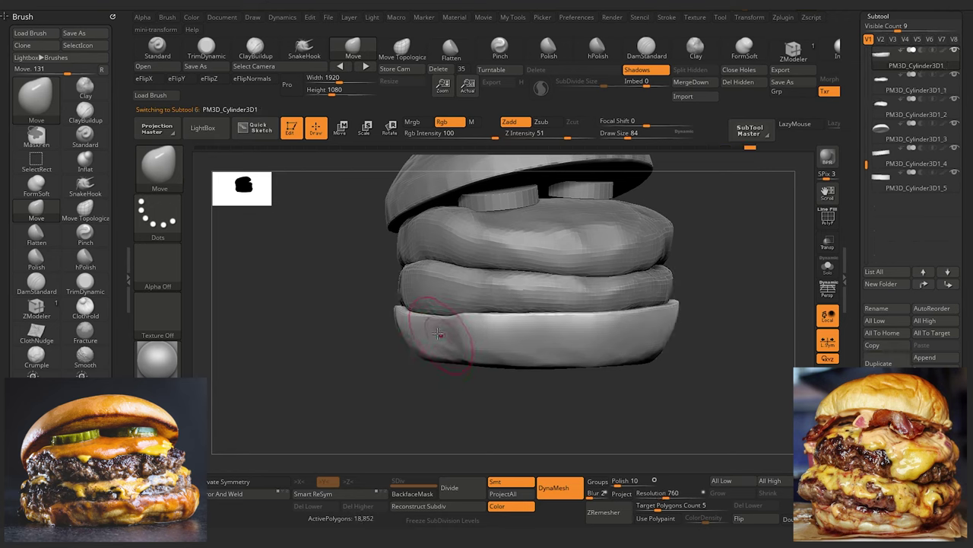
drag(403, 376, 308, 347)
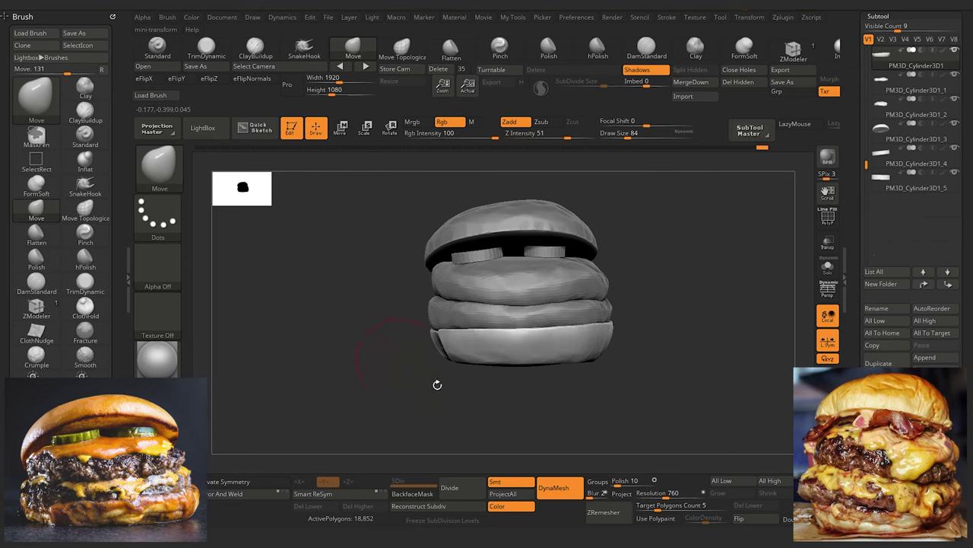
Step: Assign the Flat Color material and set the colour to white to show the burger as a silhouette
click(159, 362)
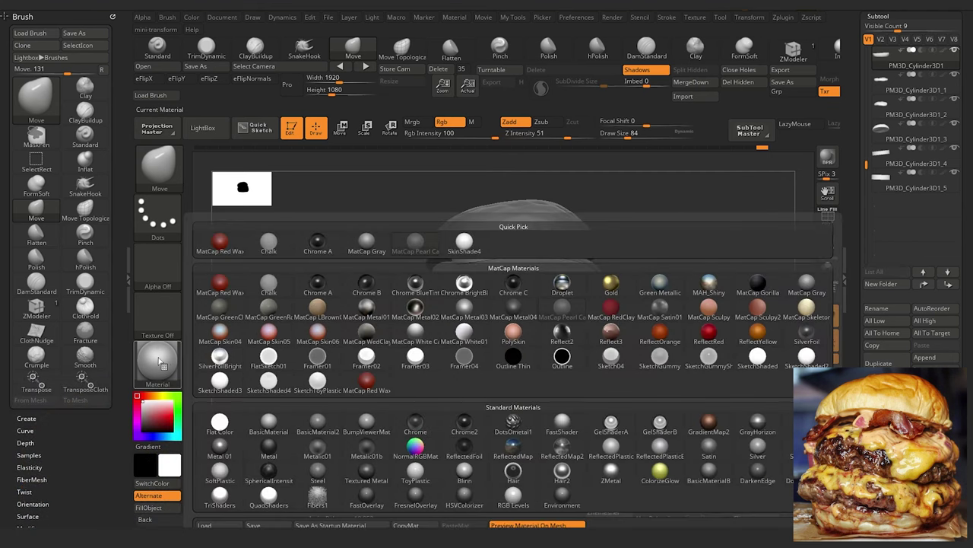
click(214, 415)
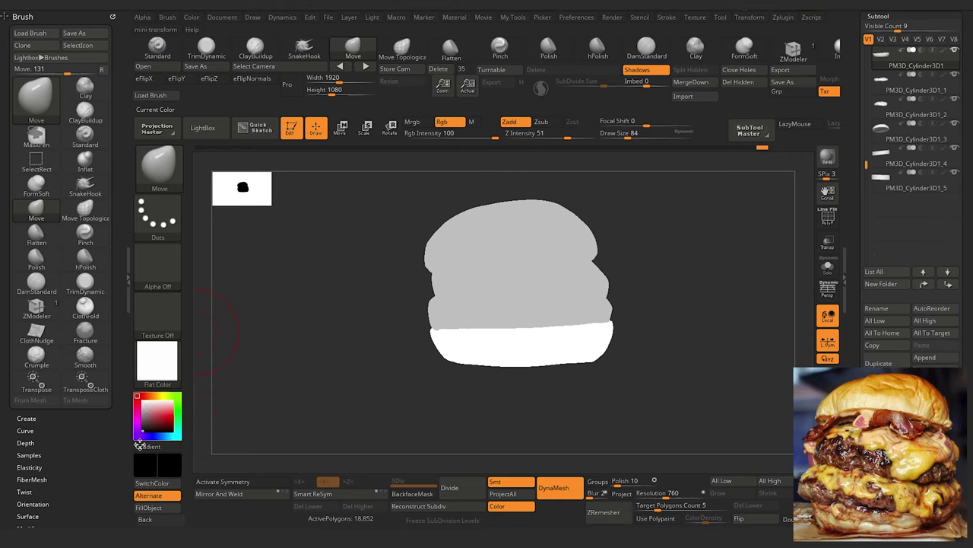
mouse_move(149, 411)
mouse_down()
mouse_move(139, 434)
mouse_move(140, 390)
mouse_up()
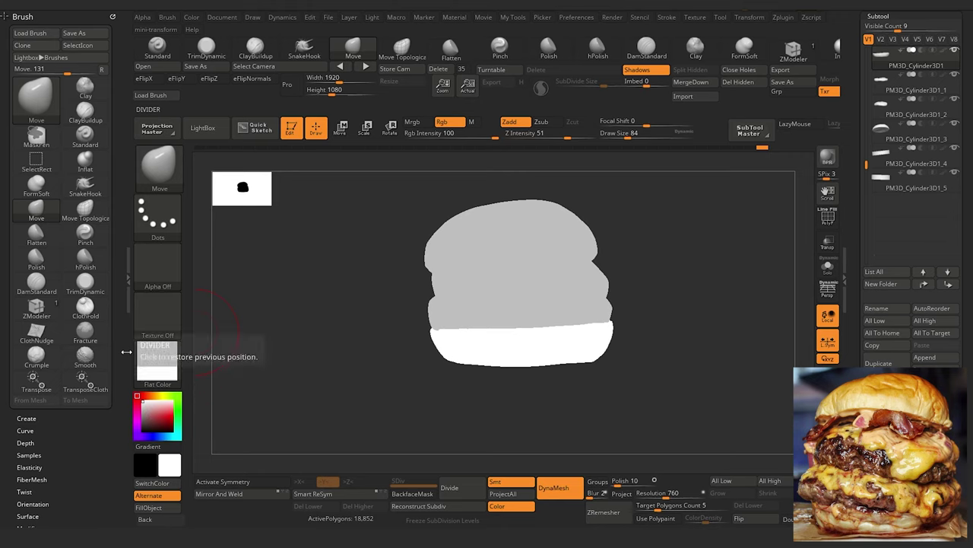
Step: Make the RWS_markers subtool active to give all burger parts one flat tone, and examine the overall silhouette
alt+drag(365, 381, 360, 405)
drag(864, 157, 875, 65)
click(895, 64)
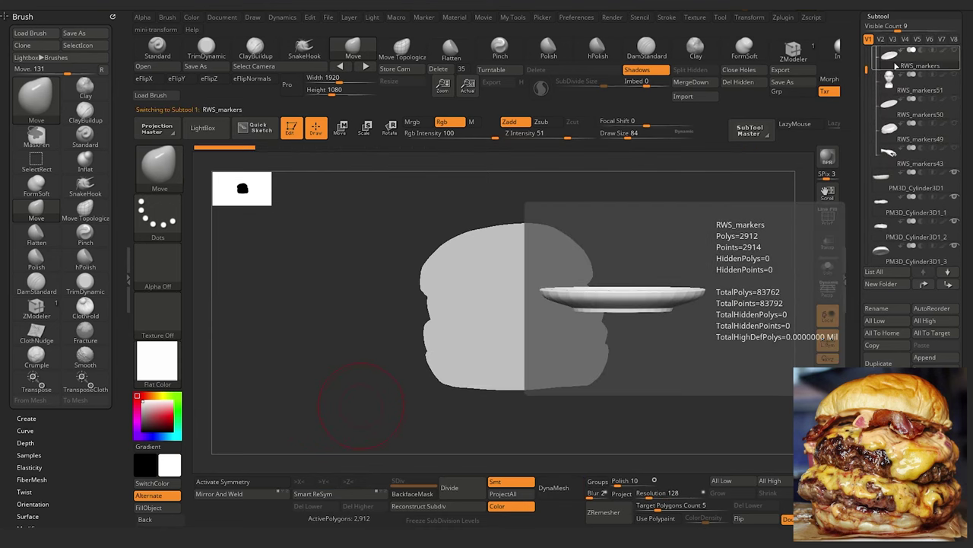
drag(294, 393, 306, 395)
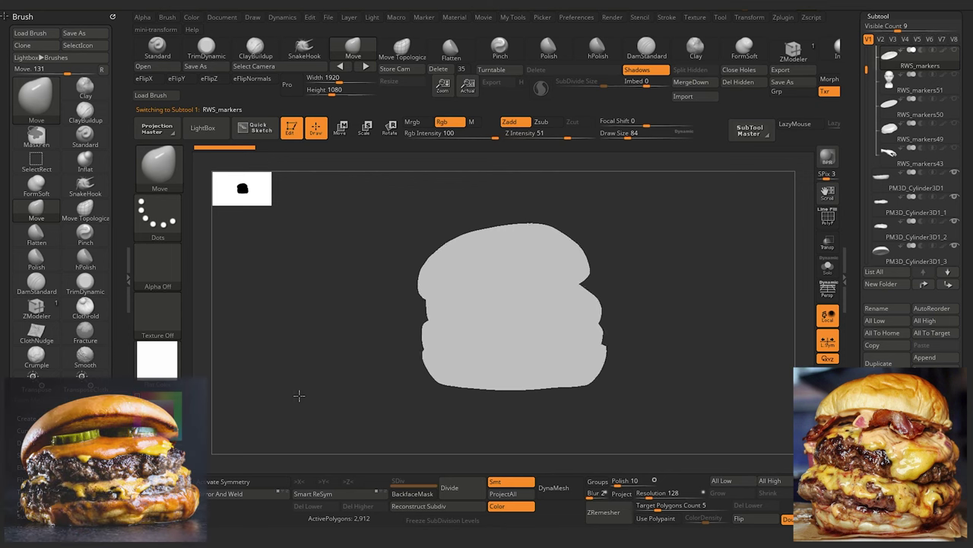
drag(291, 394, 389, 376)
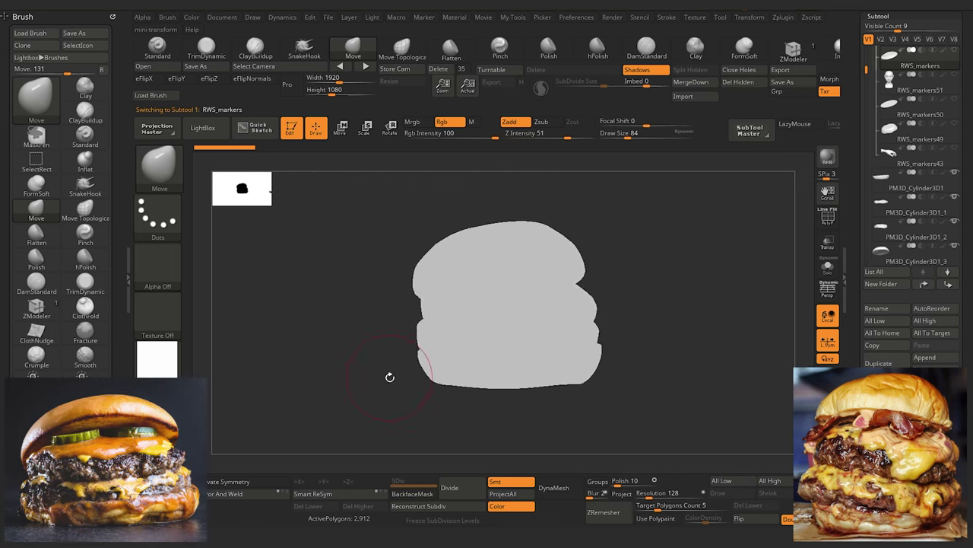
Step: Make the bottom bun active and pull its right edge slightly outward with the Move brush at size 92
alt+click(530, 374)
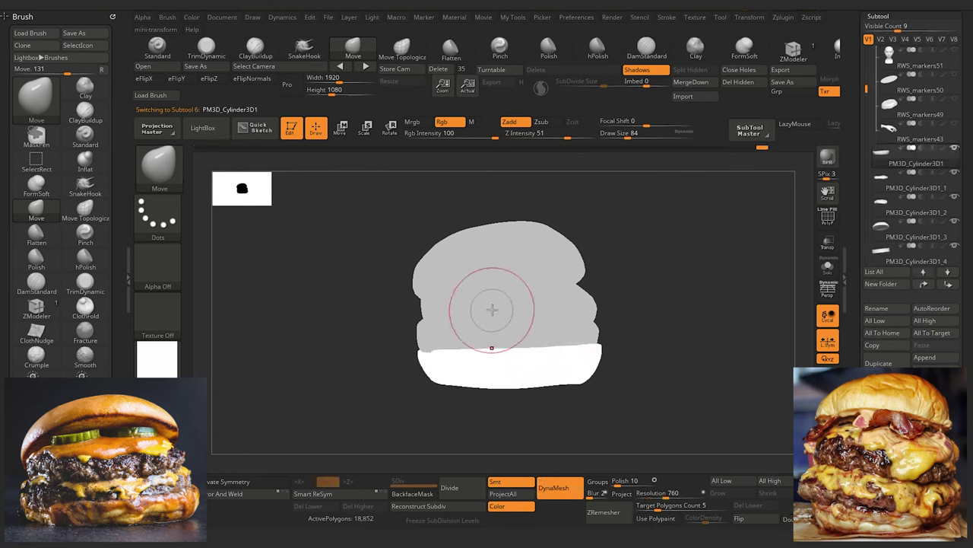
key(bracketright)
key(])
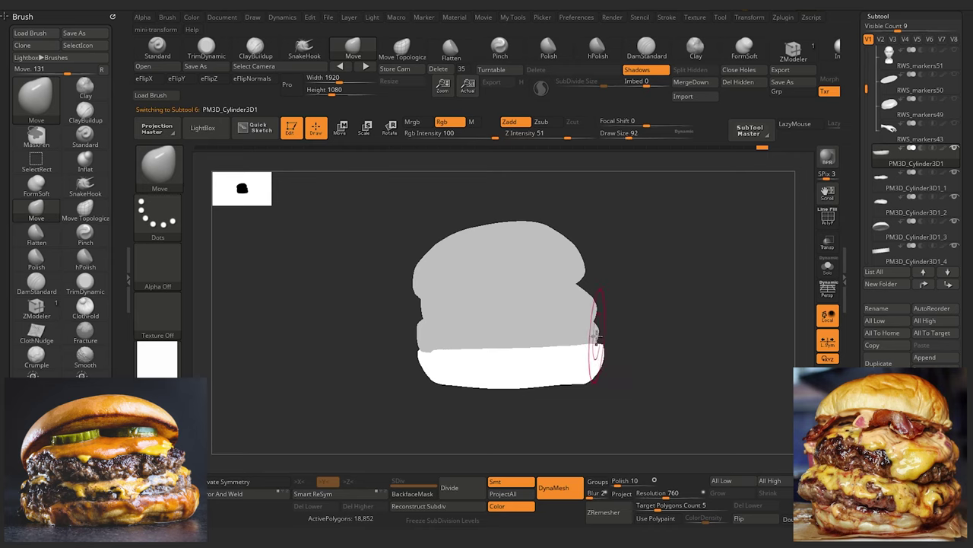
Step: Reshape the right ends of the lower and upper patties with the Move brush to refine the burger's flat silhouette
alt+click(590, 327)
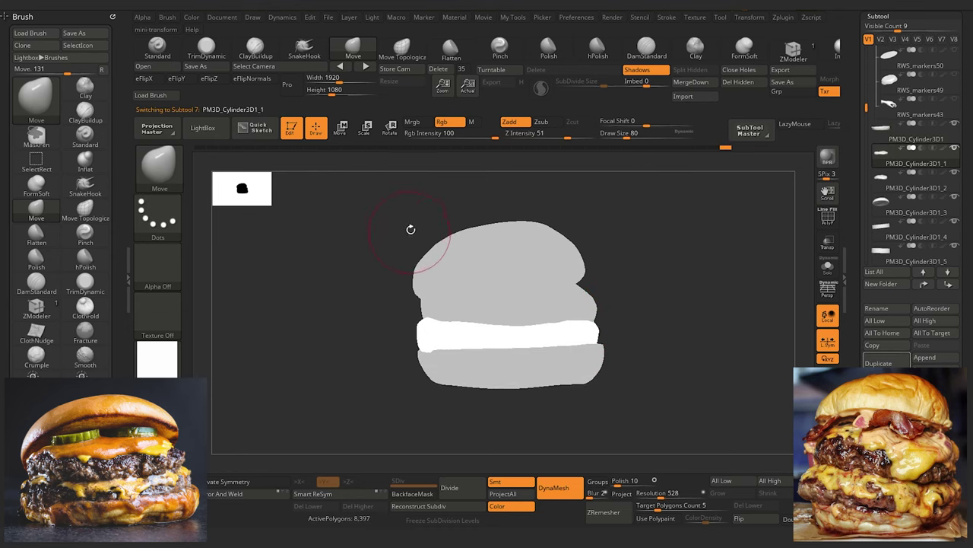
key(bracketright)
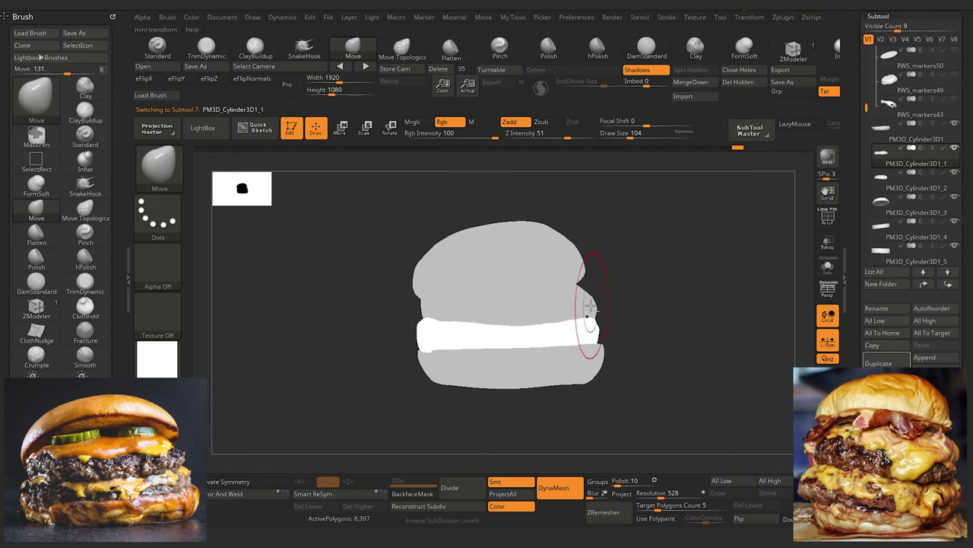
alt+click(582, 303)
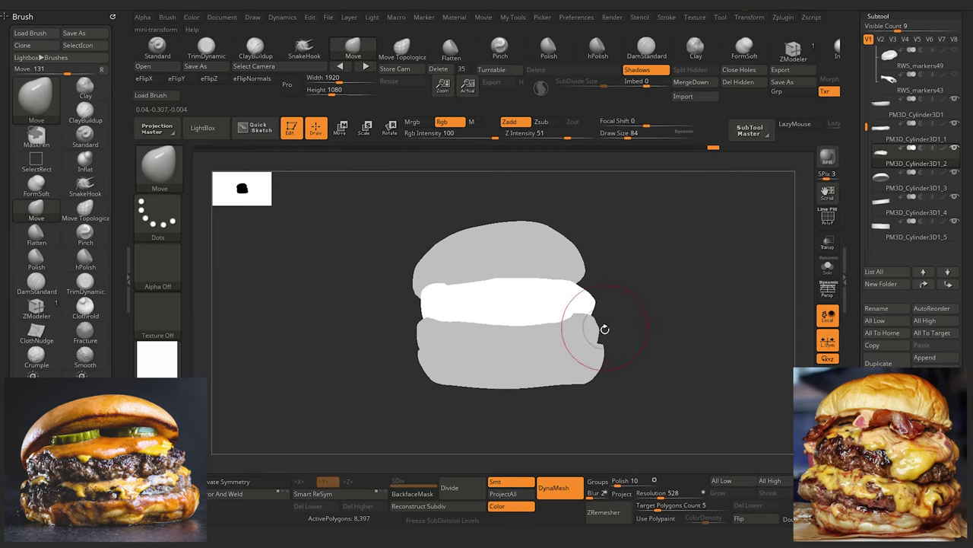
alt+click(588, 318)
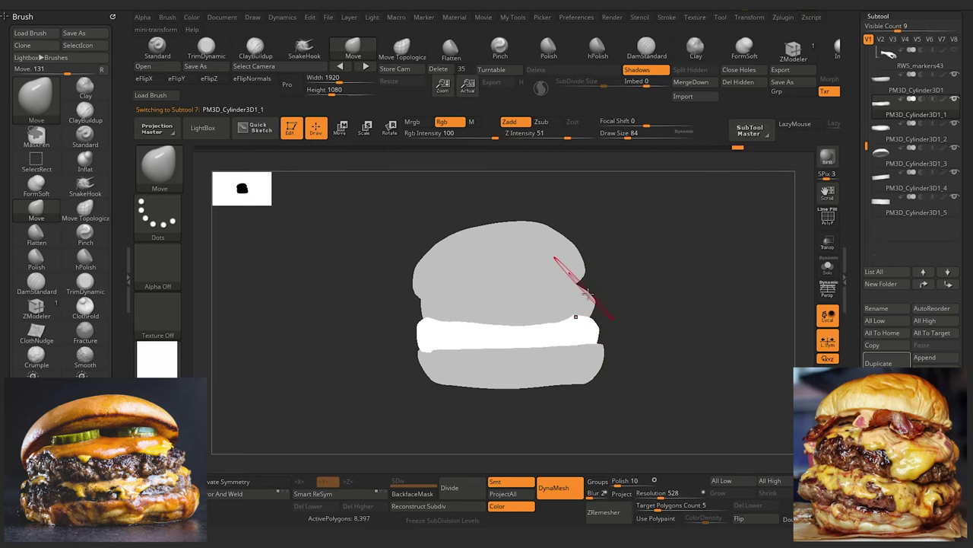
alt+click(587, 302)
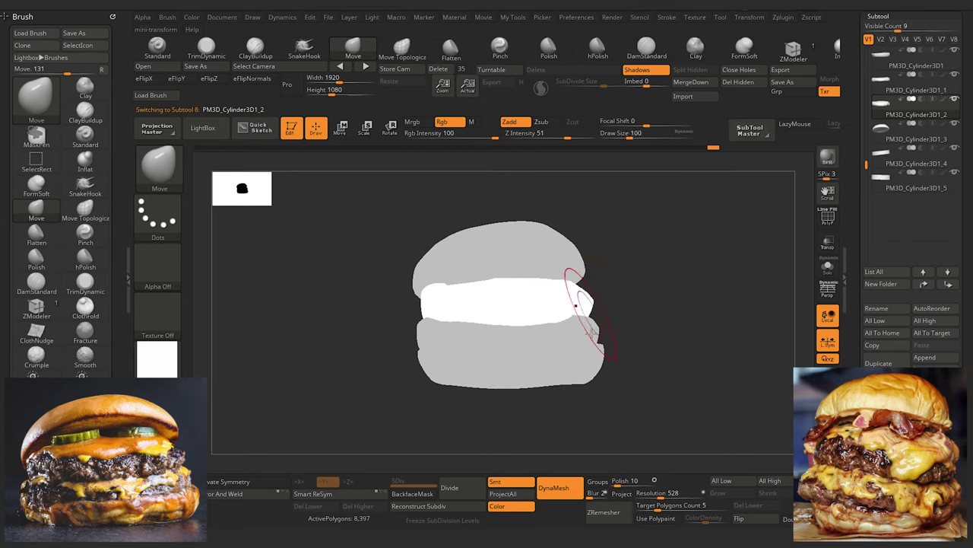
mouse_move(357, 330)
shift+mouse_down()
mouse_move(344, 327)
mouse_move(333, 265)
shift+mouse_up()
alt+drag(334, 313, 327, 310)
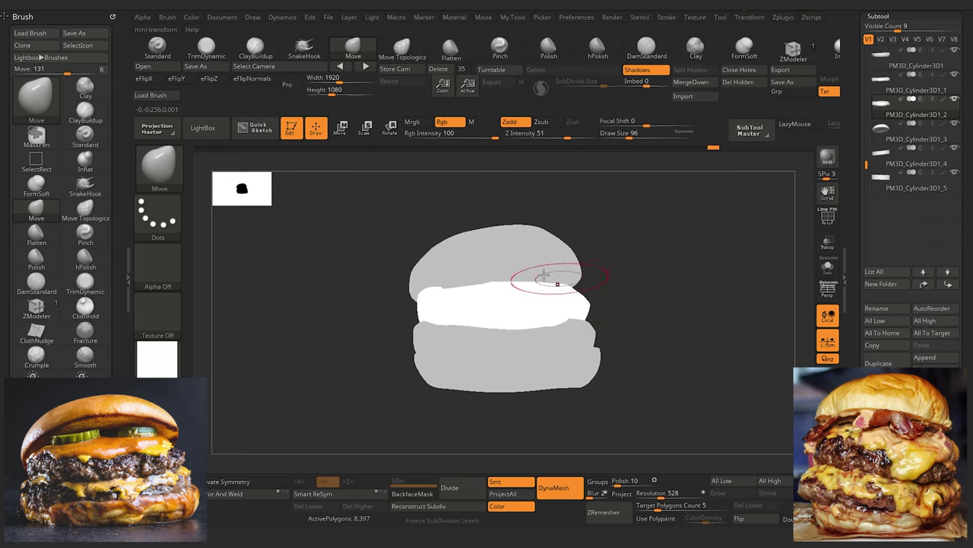
Step: Assign the MatCap Gray material to the burger and examine the shaded stack from different angles
mouse_move(350, 266)
mouse_down()
mouse_move(289, 263)
mouse_move(329, 272)
mouse_move(306, 294)
mouse_move(319, 284)
mouse_up()
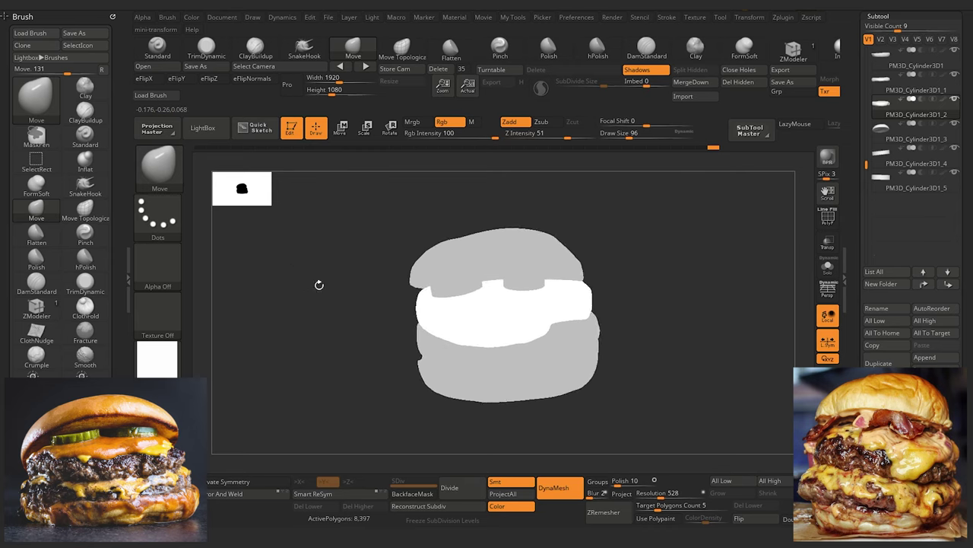
click(156, 358)
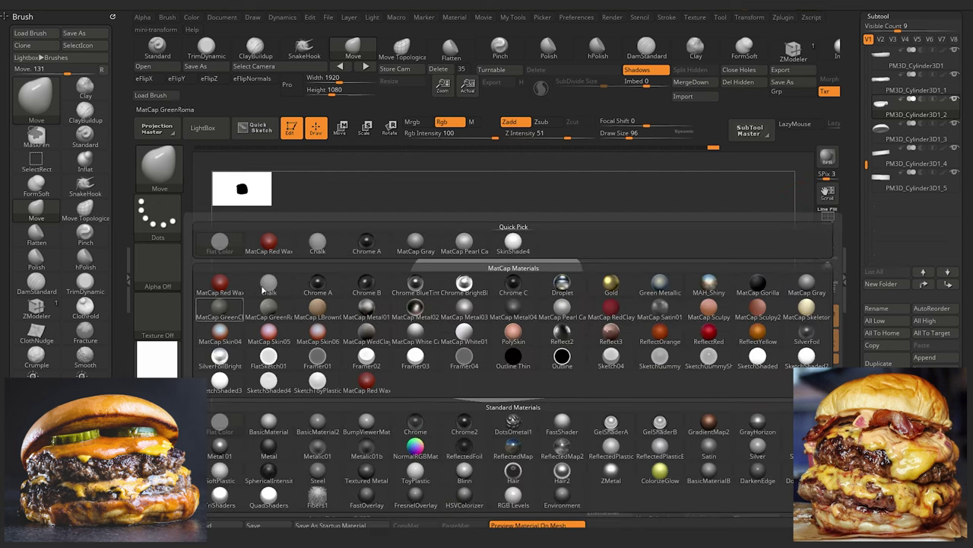
click(426, 256)
drag(337, 336, 359, 403)
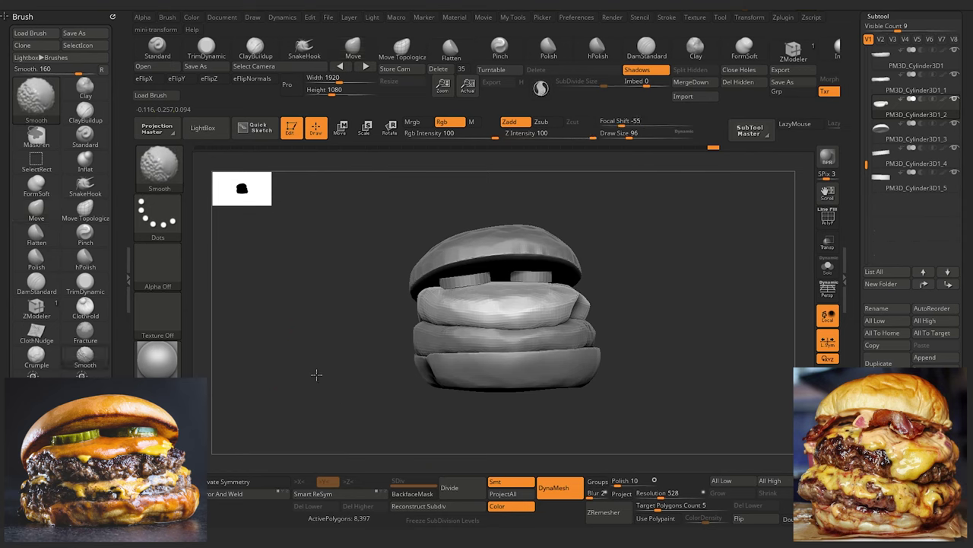
drag(298, 372, 327, 358)
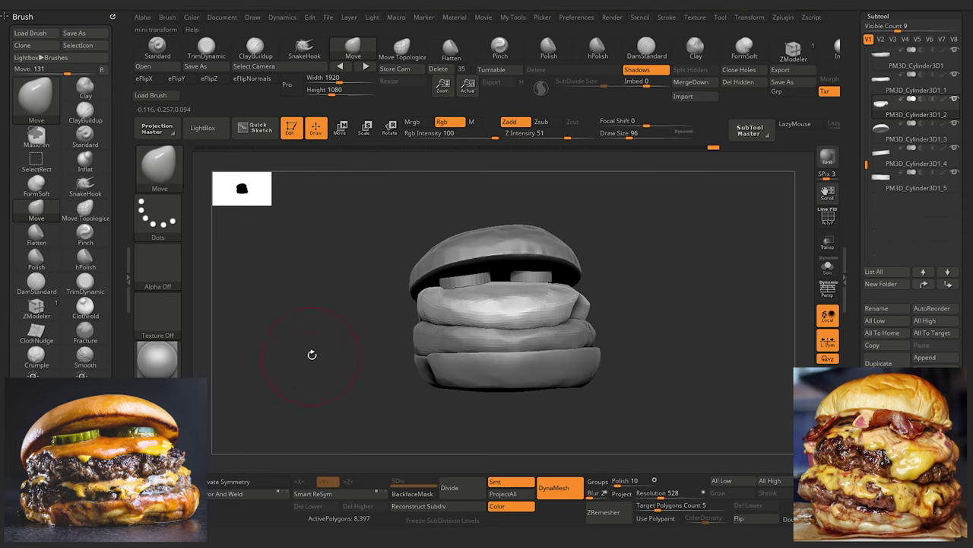
drag(314, 357, 289, 387)
Step: Reshape the right side of the upper patty with the Move brush at size 80
key(bracketleft)
drag(544, 306, 547, 323)
drag(268, 280, 285, 311)
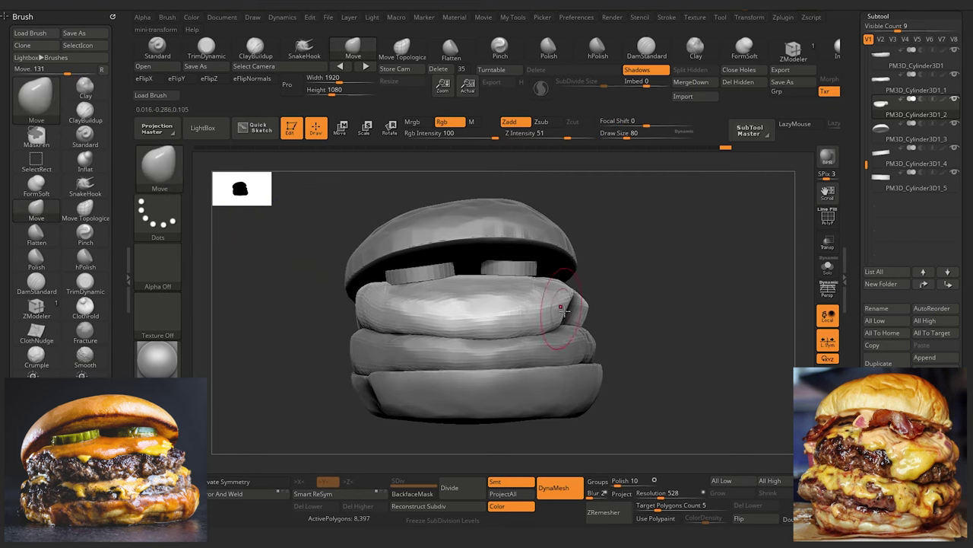
key([)
Step: Make the lower patty active and adjust its edges with the Move brush at size 72
alt+click(578, 346)
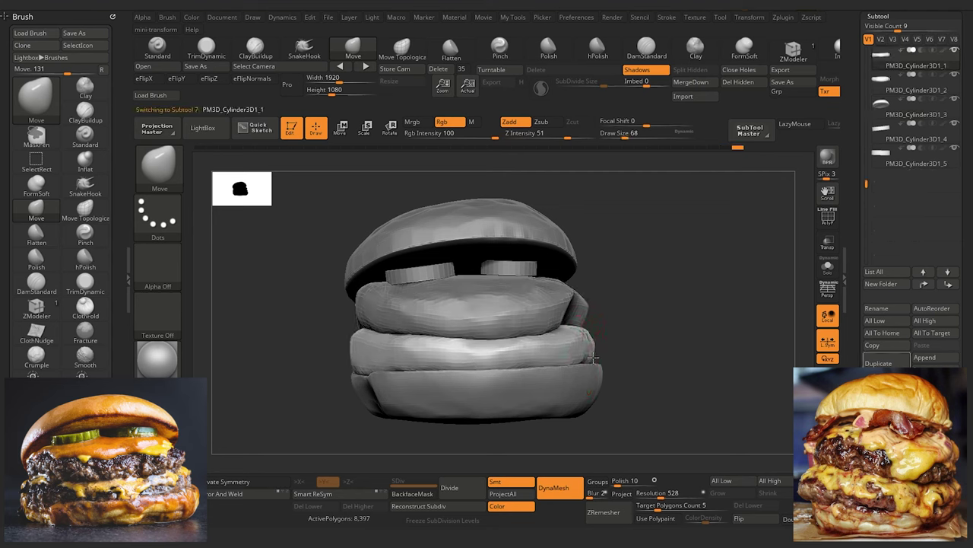
key(bracketright)
alt+drag(310, 352, 353, 315)
drag(341, 356, 358, 343)
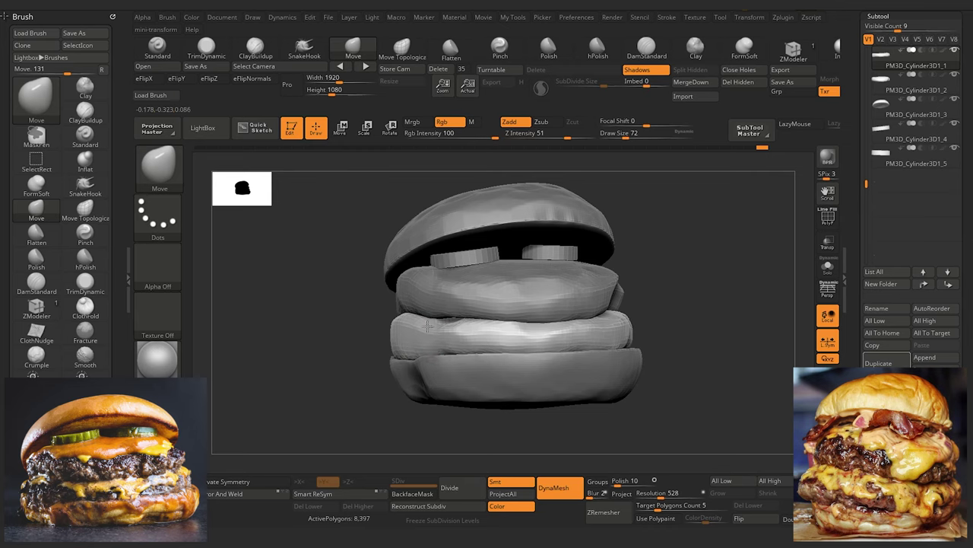
alt+drag(308, 318, 362, 300)
drag(364, 339, 343, 352)
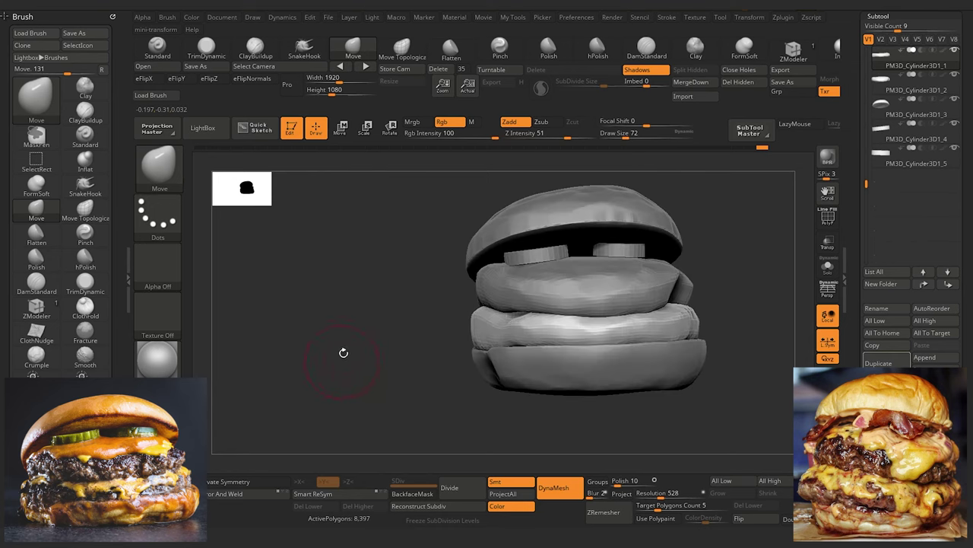
drag(348, 301, 331, 348)
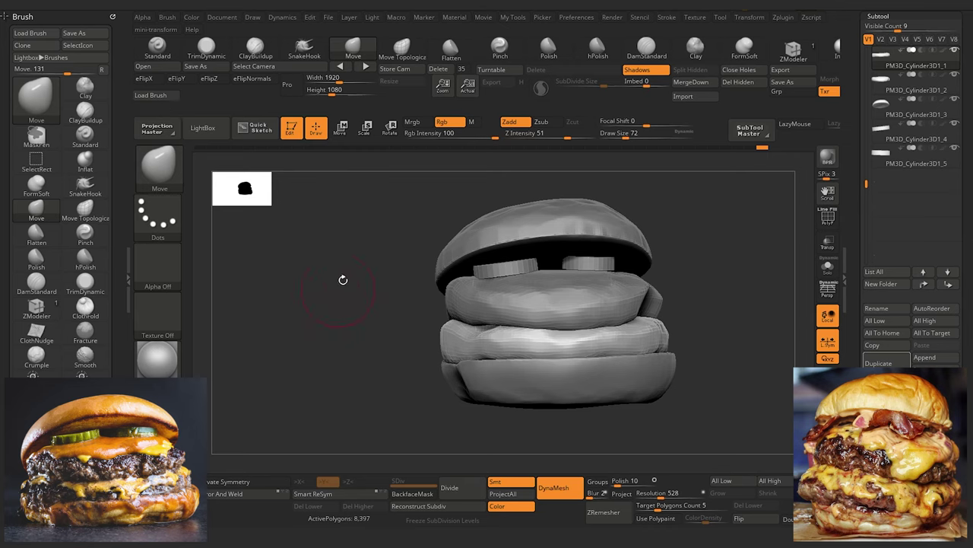
Step: Adjust the left edges of the bottom bun and the upper patty with the Move brush at size 124
drag(439, 387, 417, 383)
alt+click(420, 378)
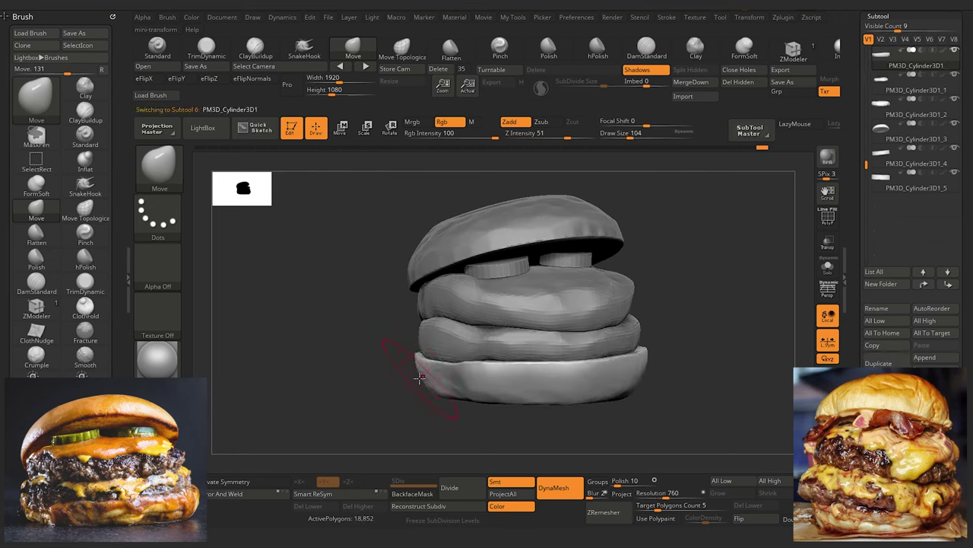
drag(413, 378, 391, 421)
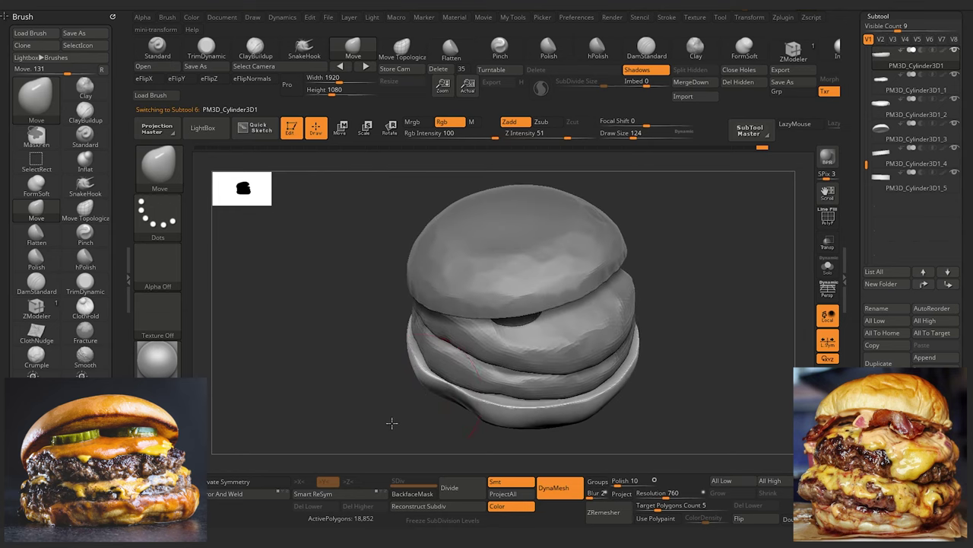
drag(333, 327, 294, 271)
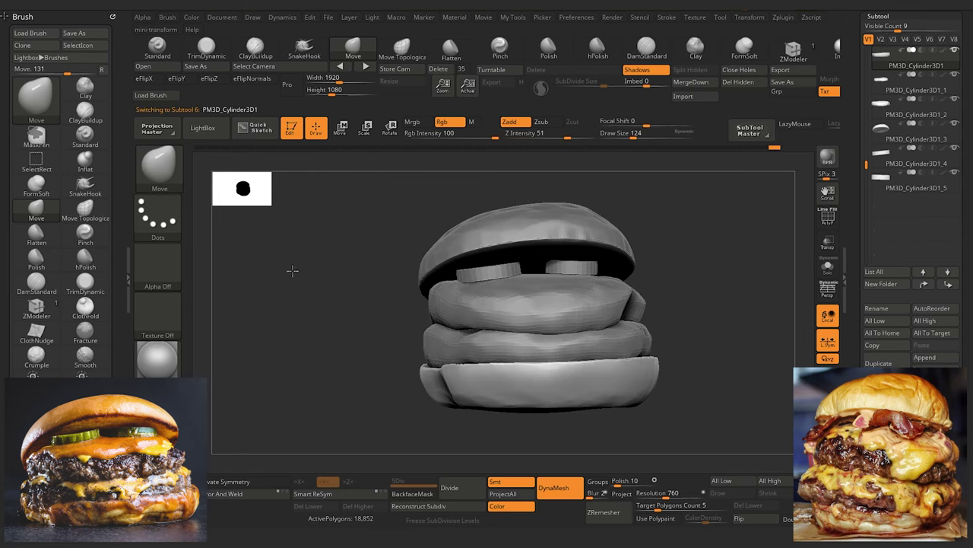
ctrl+right_drag(291, 308, 297, 300)
alt+drag(297, 299, 307, 260)
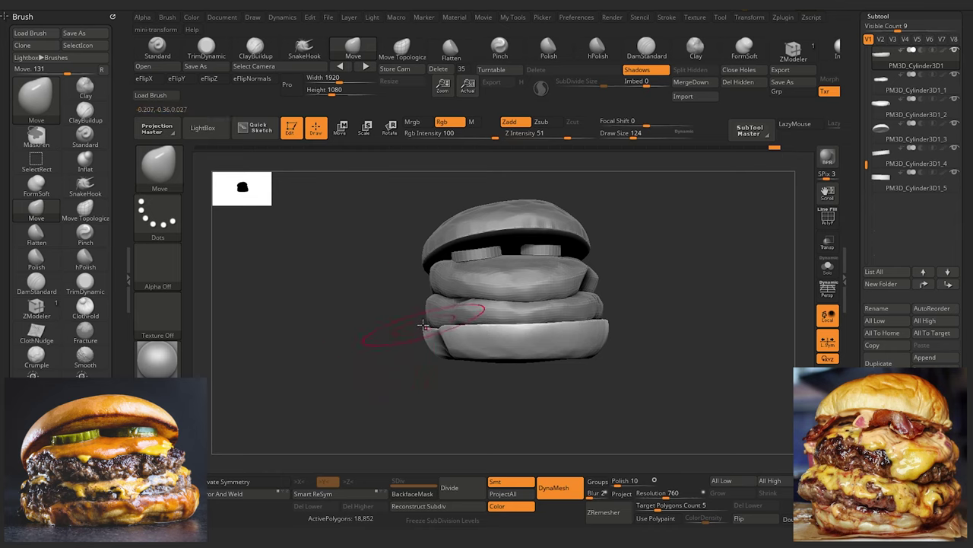
alt+click(430, 274)
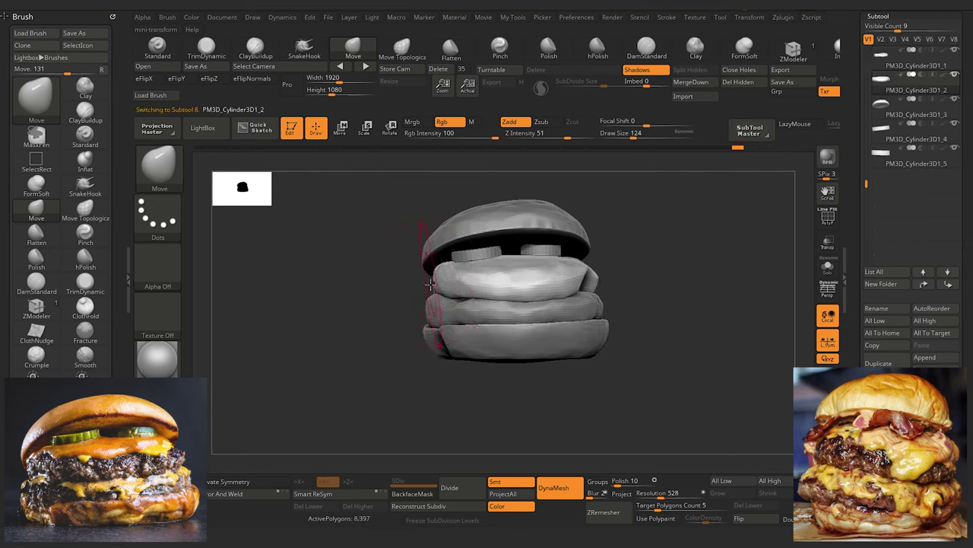
drag(378, 312, 343, 297)
Step: Make the top bun active, lower it slightly with the Move gizmo, and return to drawing with brush size 120
alt+click(415, 260)
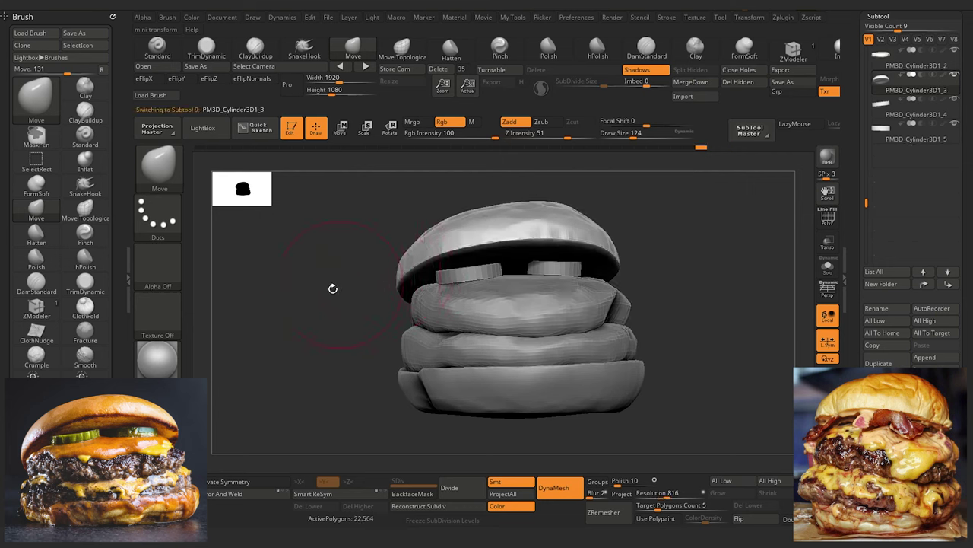
click(342, 129)
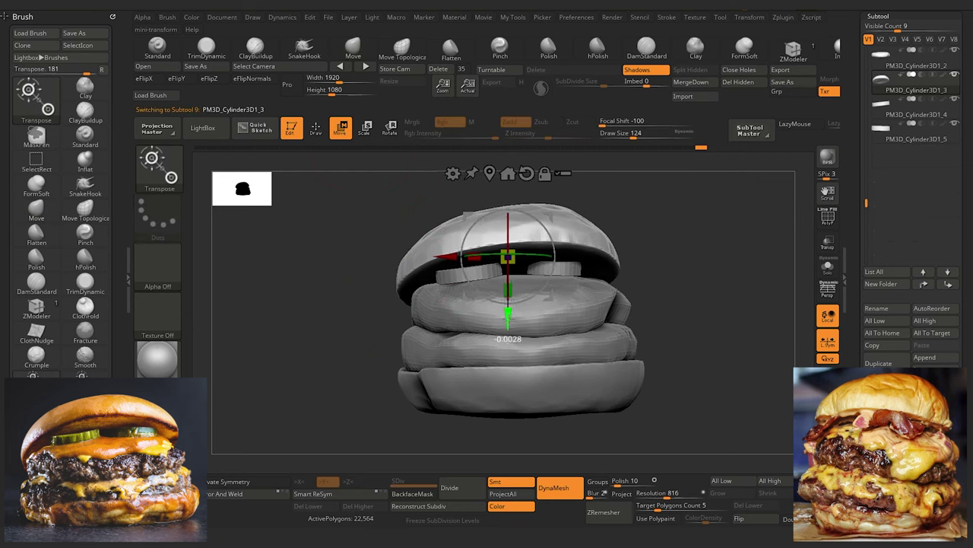
click(316, 128)
mouse_move(336, 331)
alt+mouse_down()
mouse_move(337, 341)
mouse_move(295, 254)
alt+mouse_up()
alt+drag(306, 332, 336, 388)
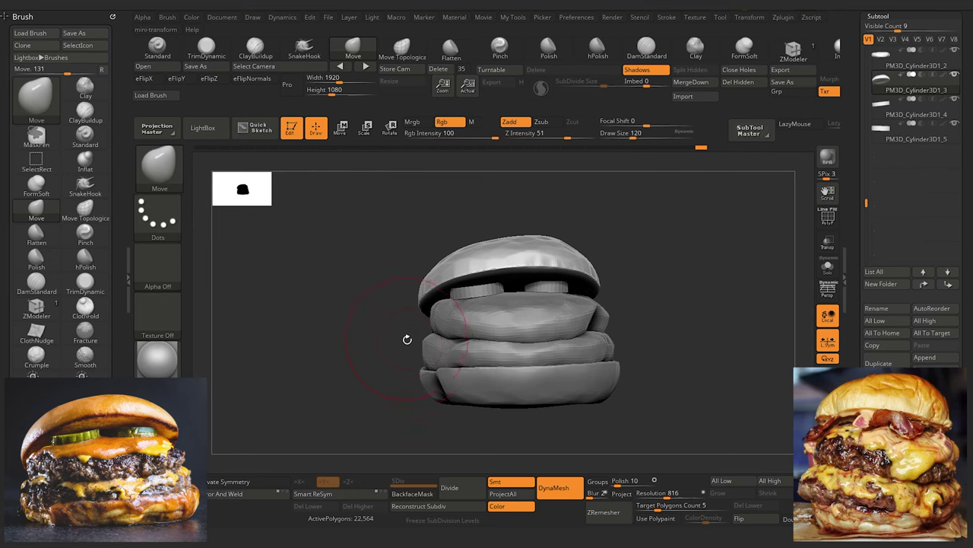
key(bracketleft)
mouse_move(349, 346)
mouse_down()
mouse_move(326, 385)
mouse_move(341, 368)
mouse_up()
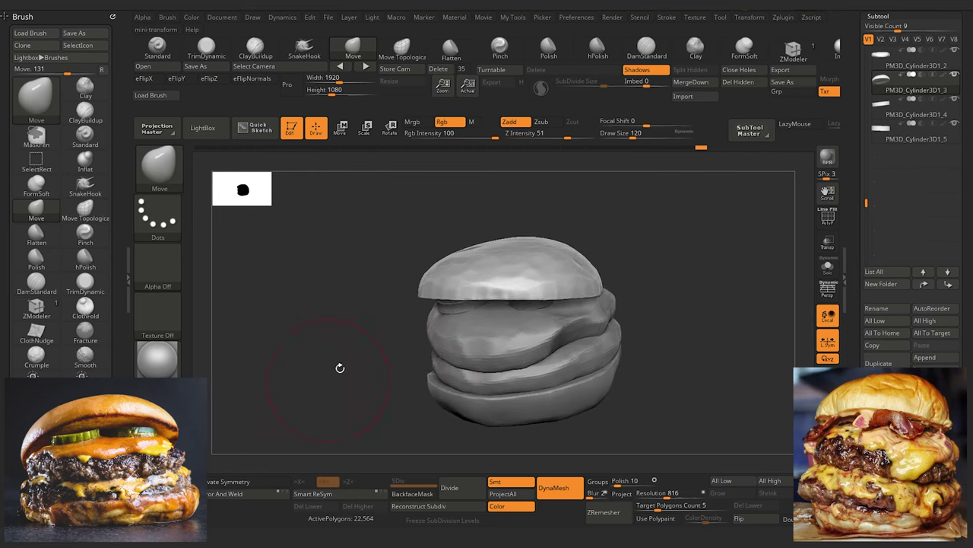
Step: Make the upper patty active and refine its right side with the Move brush, reducing the size from 128 to 72
key(bracketleft)
alt+click(567, 320)
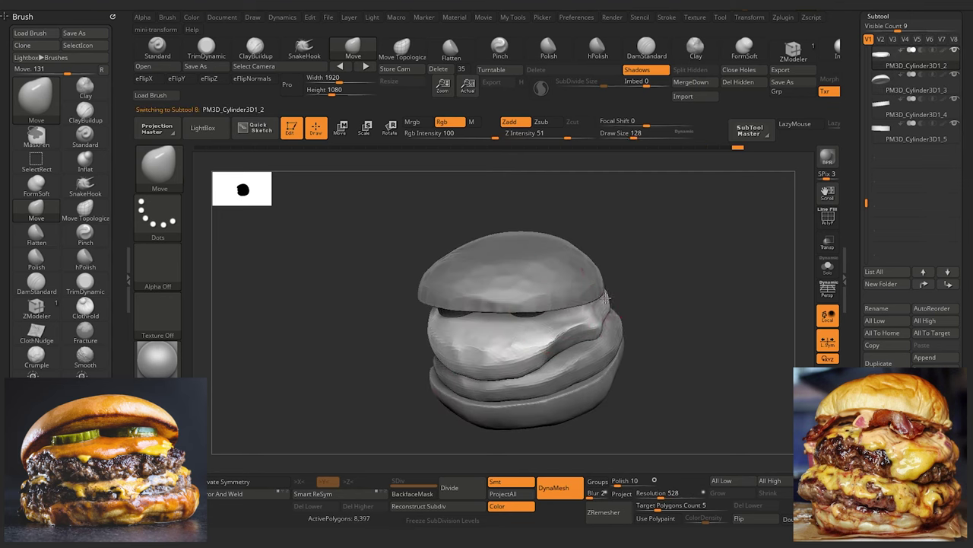
shift+drag(338, 285, 352, 267)
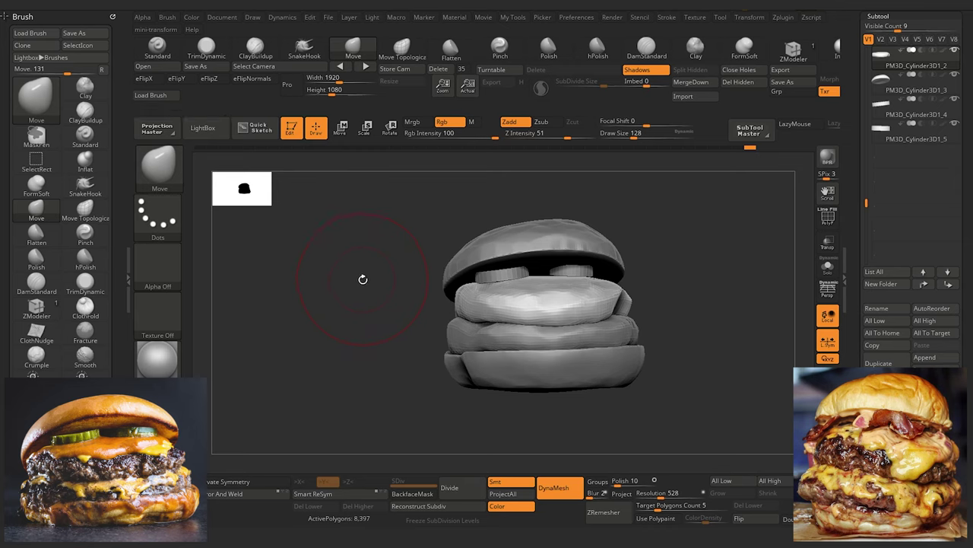
drag(345, 297, 614, 263)
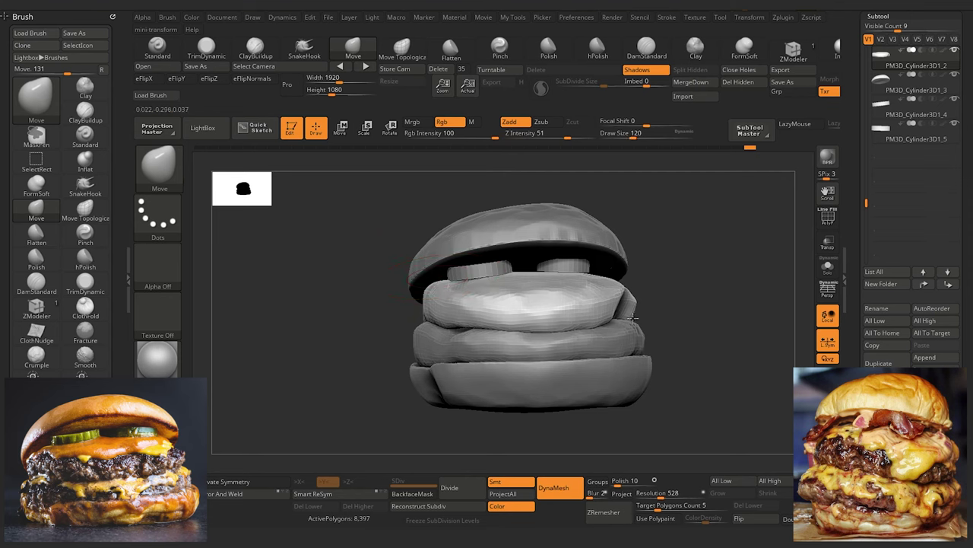
drag(687, 392, 668, 366)
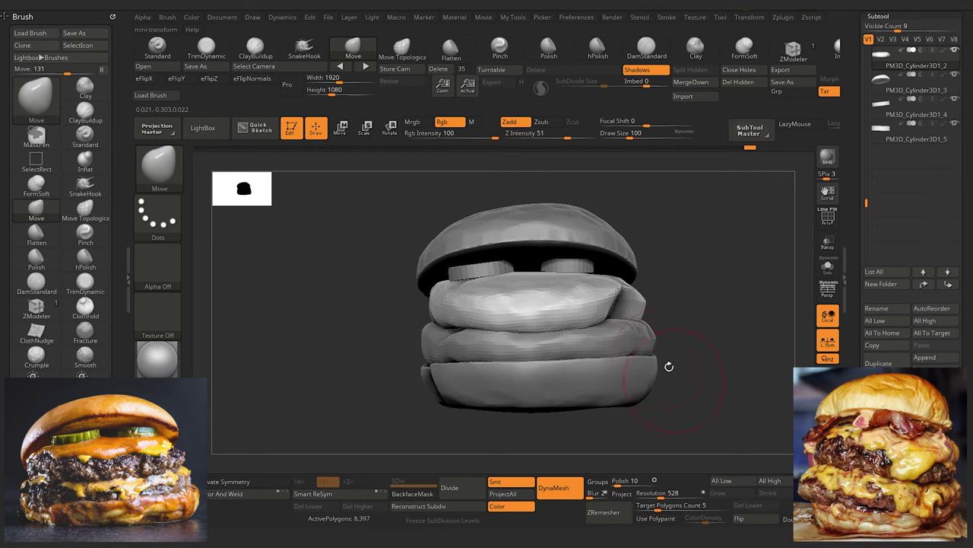
drag(642, 312, 637, 310)
key([)
key(bracketleft)
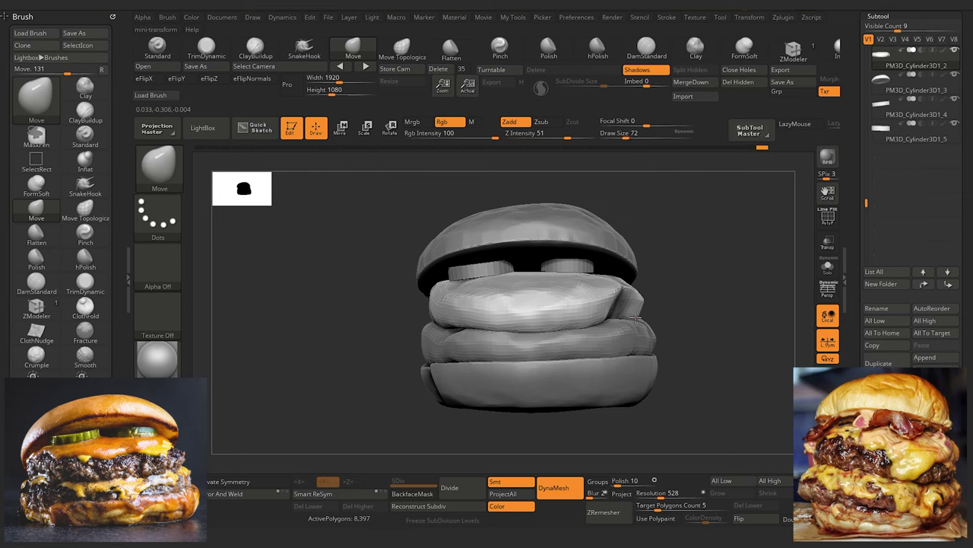
Step: Make the lower patty active and adjust its right end with the Move brush at size 80
right_drag(320, 289, 334, 267)
right_drag(319, 317, 326, 334)
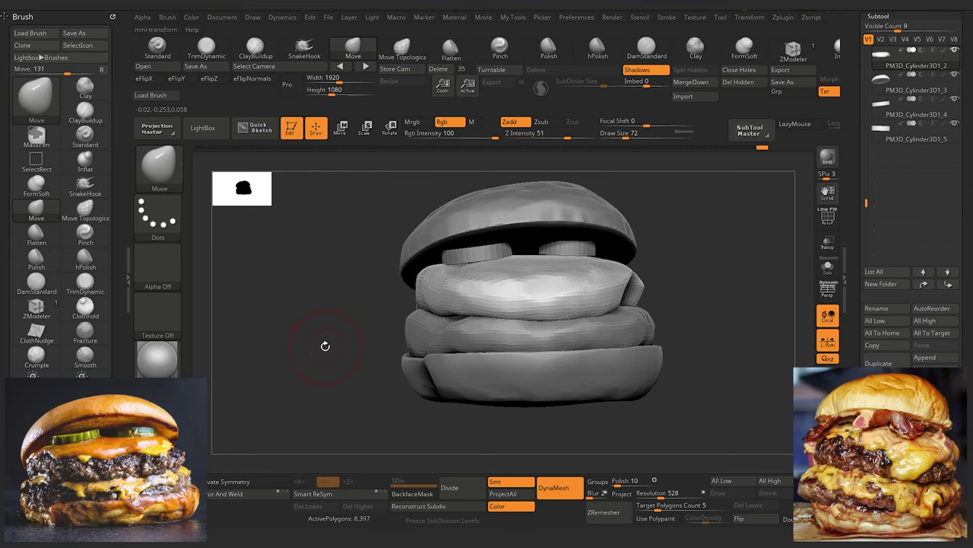
alt+click(643, 333)
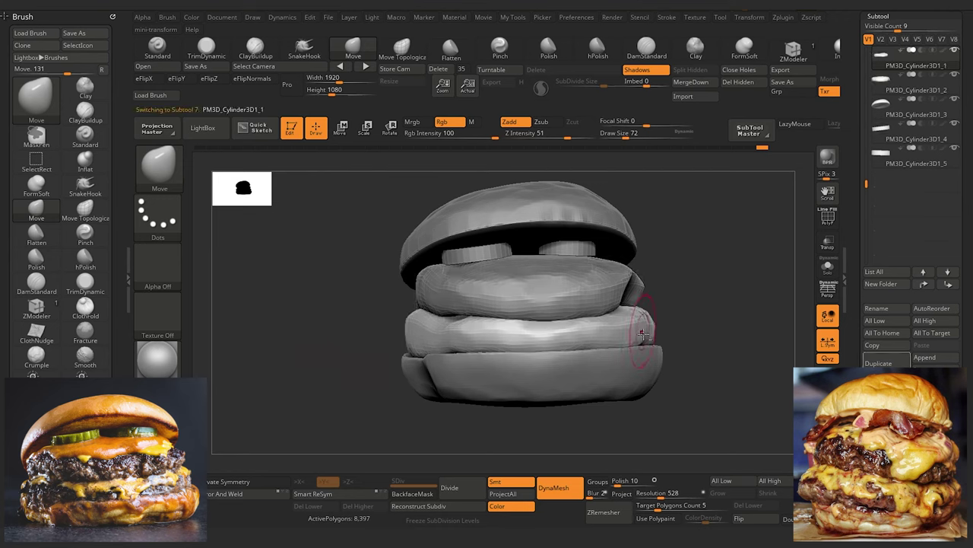
drag(650, 343, 628, 327)
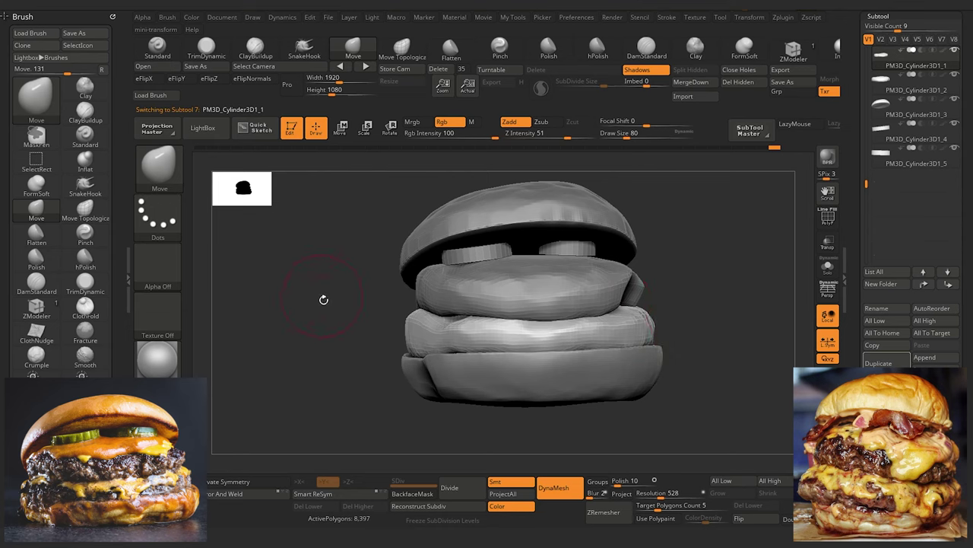
right_drag(321, 298, 321, 340)
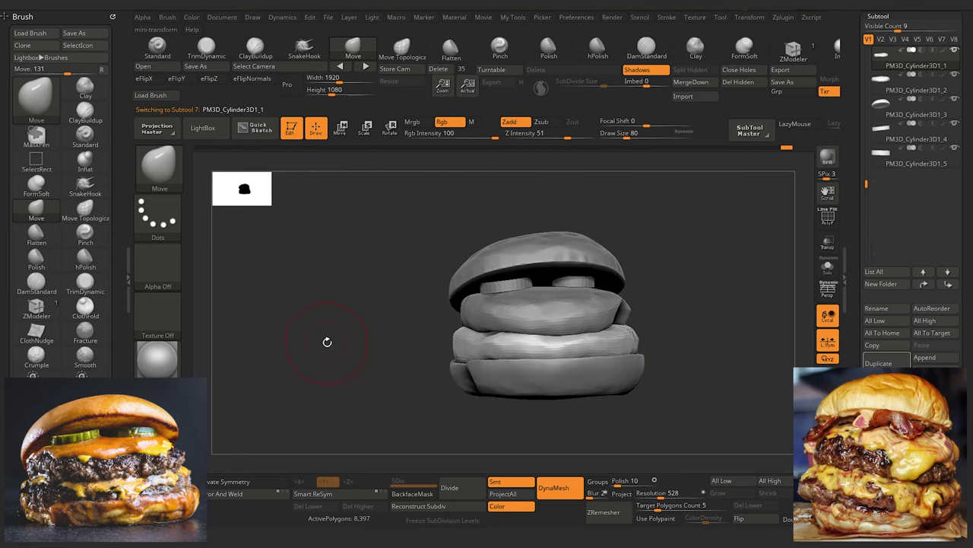
key(shift)
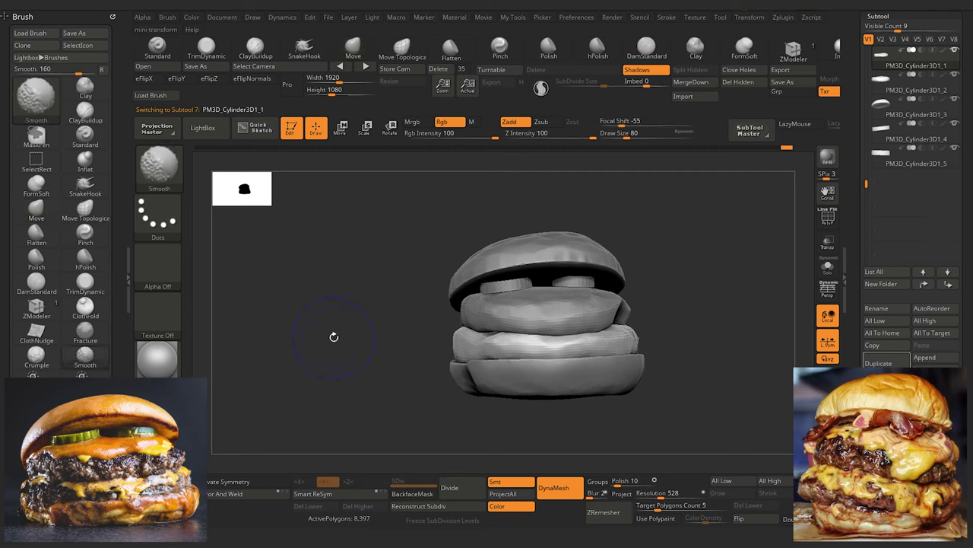
mouse_move(333, 337)
right_down()
mouse_move(287, 358)
mouse_move(281, 380)
mouse_move(282, 372)
right_up()
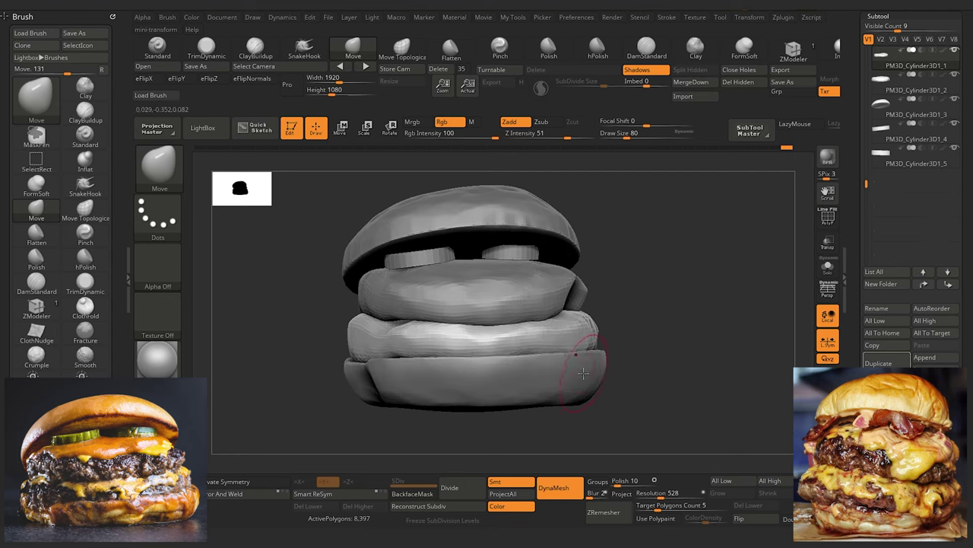
Step: Make the top bun active and adjust its crown with the Move brush at size 84
right_drag(269, 317, 270, 269)
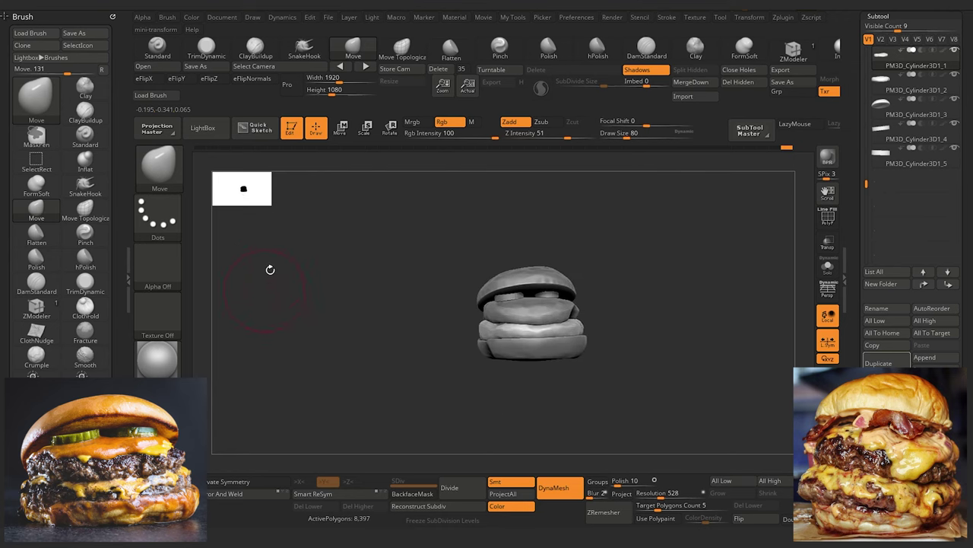
right_drag(290, 310, 289, 324)
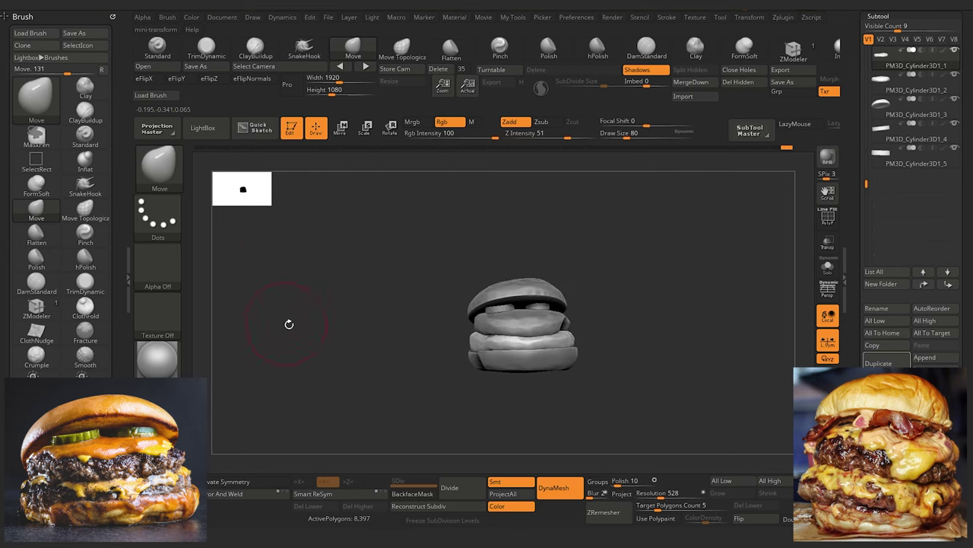
key(ctrl)
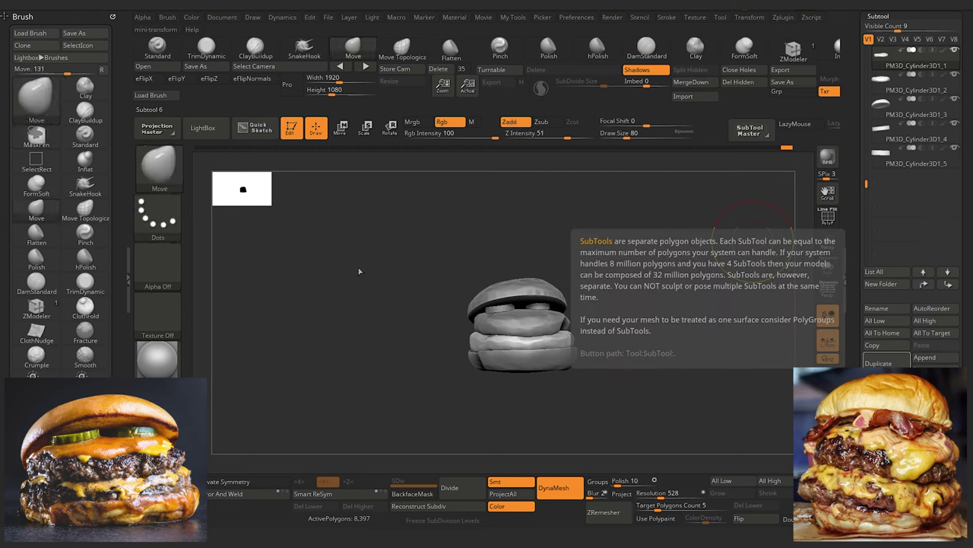
alt+drag(357, 296, 364, 328)
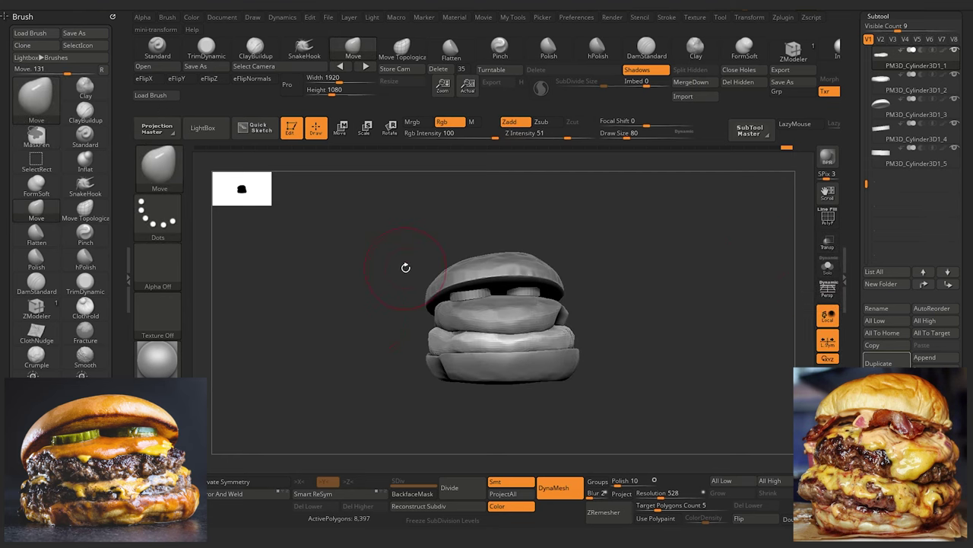
alt+click(460, 268)
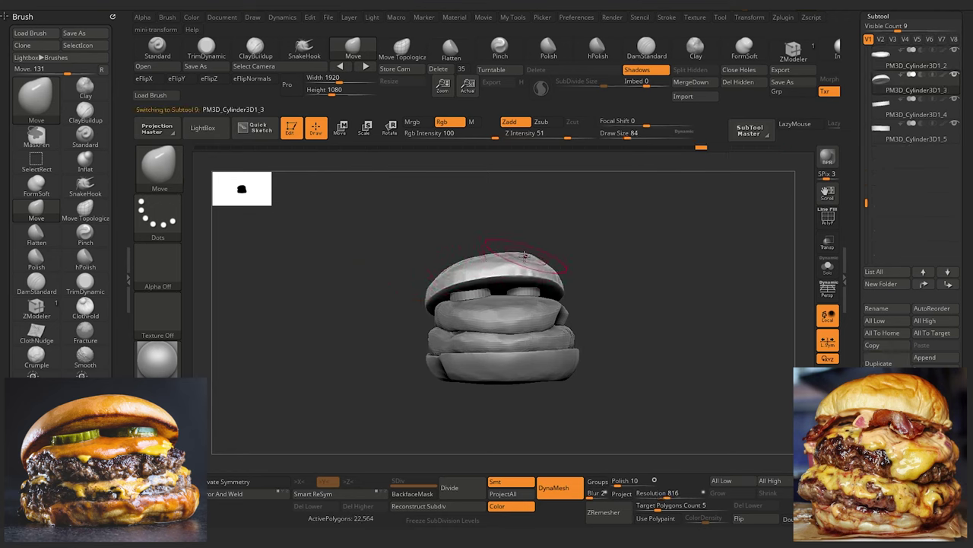
drag(446, 213, 451, 219)
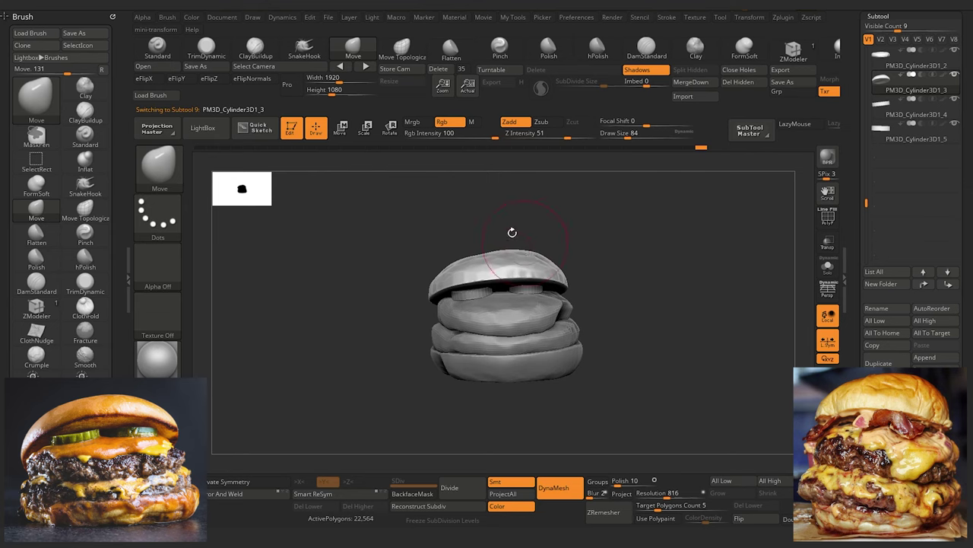
drag(528, 245, 529, 244)
mouse_move(378, 258)
mouse_down()
mouse_move(374, 250)
mouse_move(479, 221)
mouse_up()
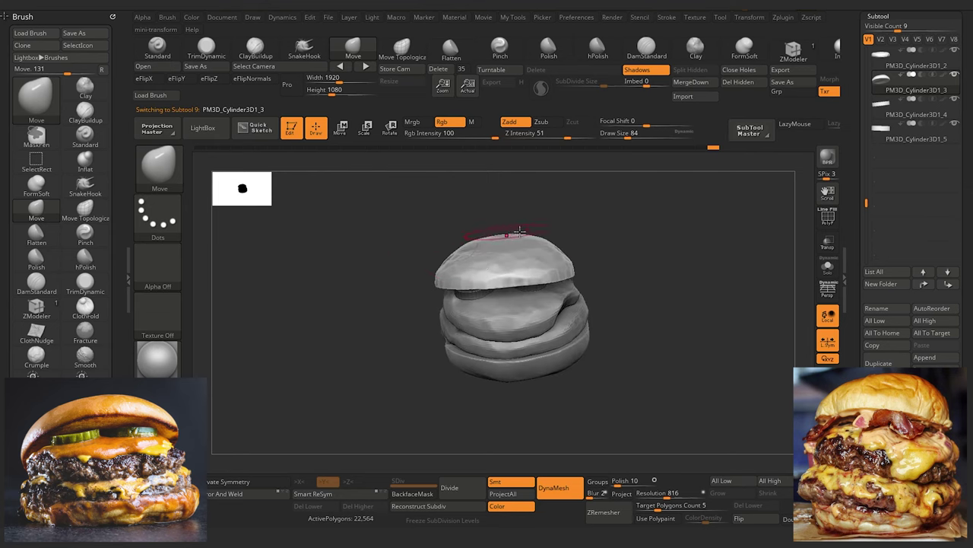
drag(372, 274, 330, 211)
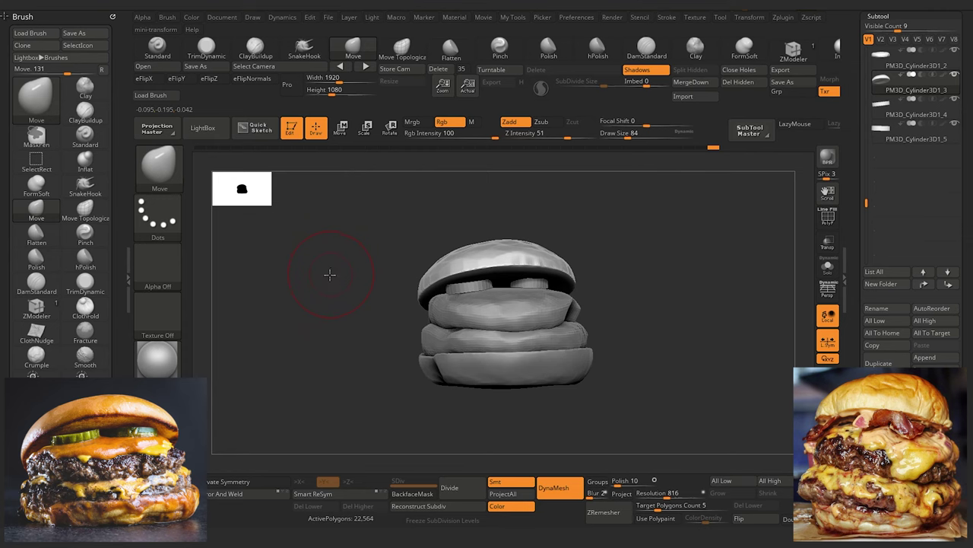
mouse_move(330, 274)
alt+mouse_down()
mouse_move(278, 357)
mouse_move(311, 391)
mouse_move(274, 373)
mouse_move(326, 378)
mouse_move(282, 352)
mouse_move(291, 363)
alt+mouse_up()
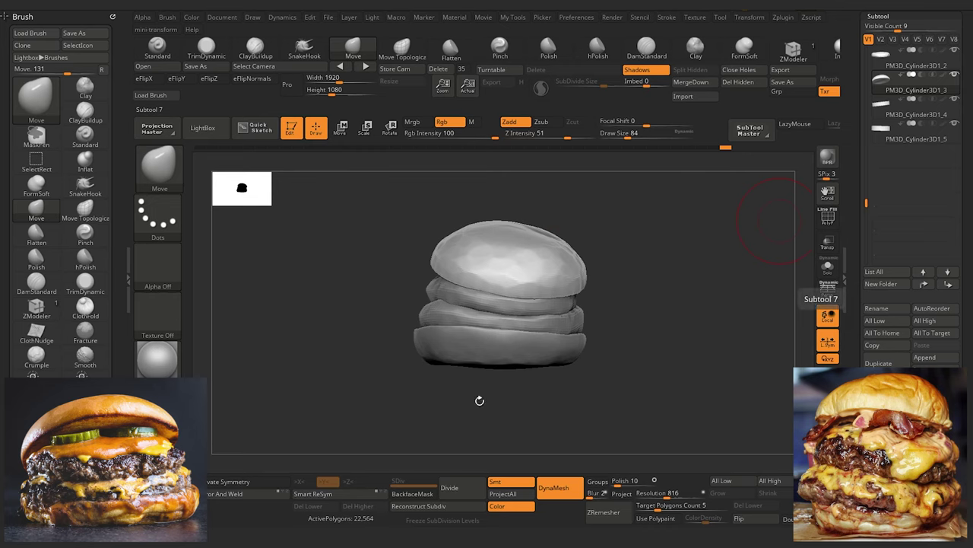
ctrl+right_drag(476, 419, 478, 429)
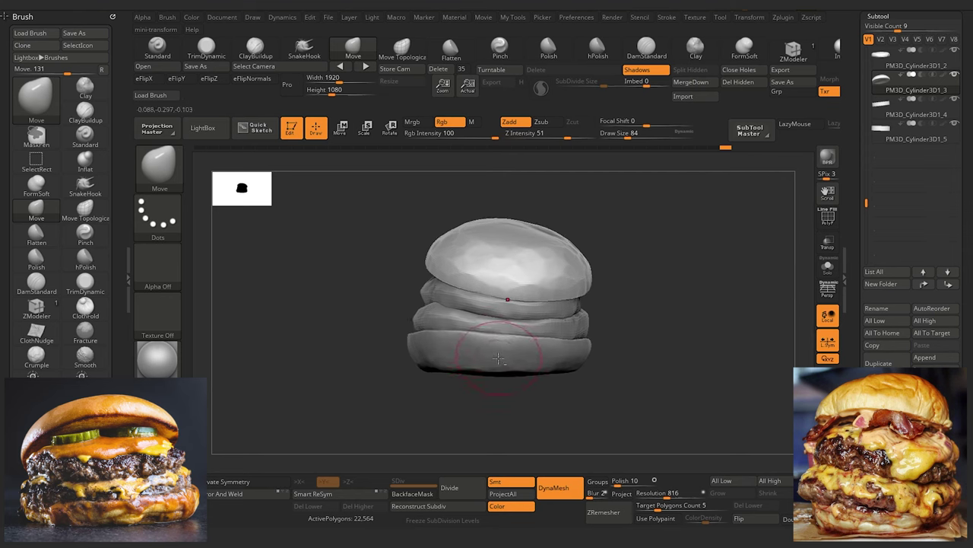
Step: Make the bottom bun active and refine its shape with the Move brush, reducing the size from 80 to 76
alt+click(498, 357)
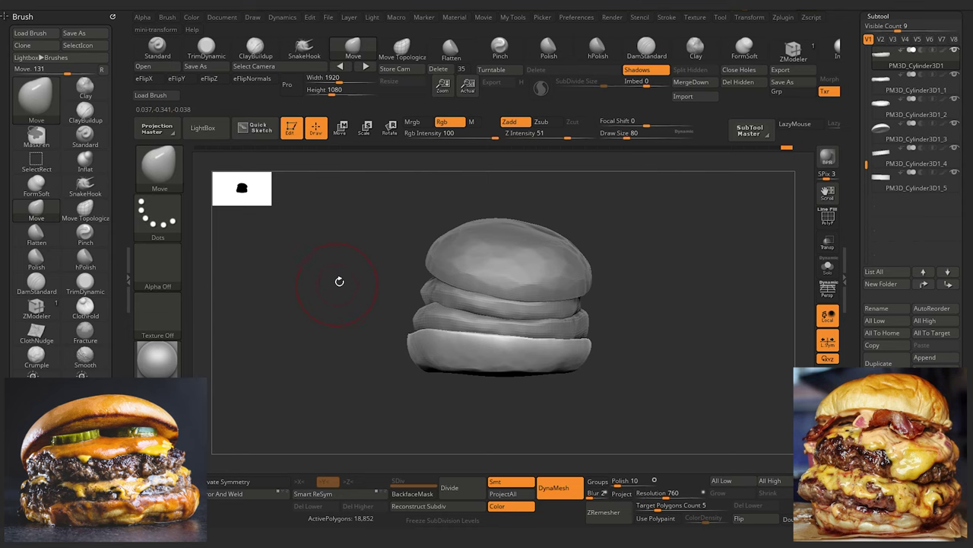
drag(382, 289, 349, 316)
alt+drag(349, 316, 473, 313)
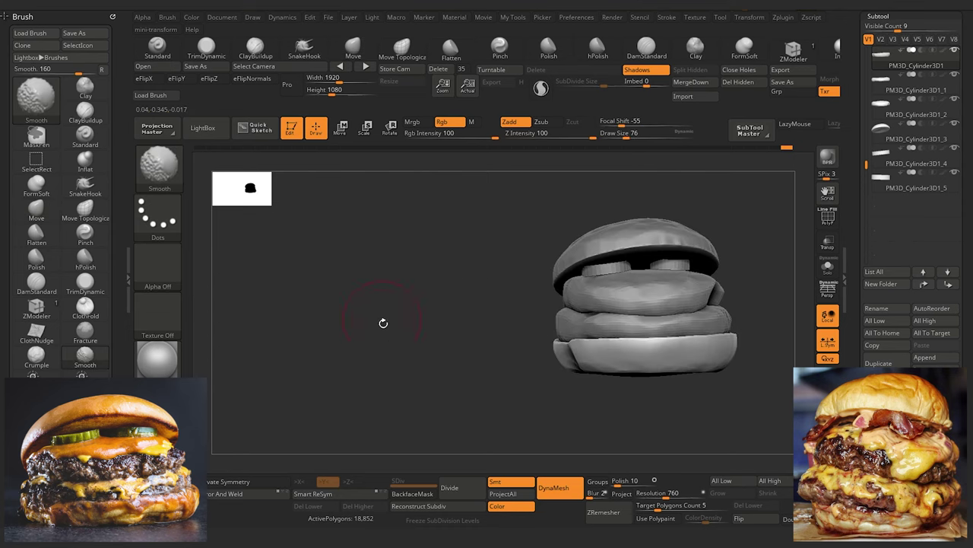
shift+drag(383, 322, 464, 322)
alt+drag(464, 322, 344, 292)
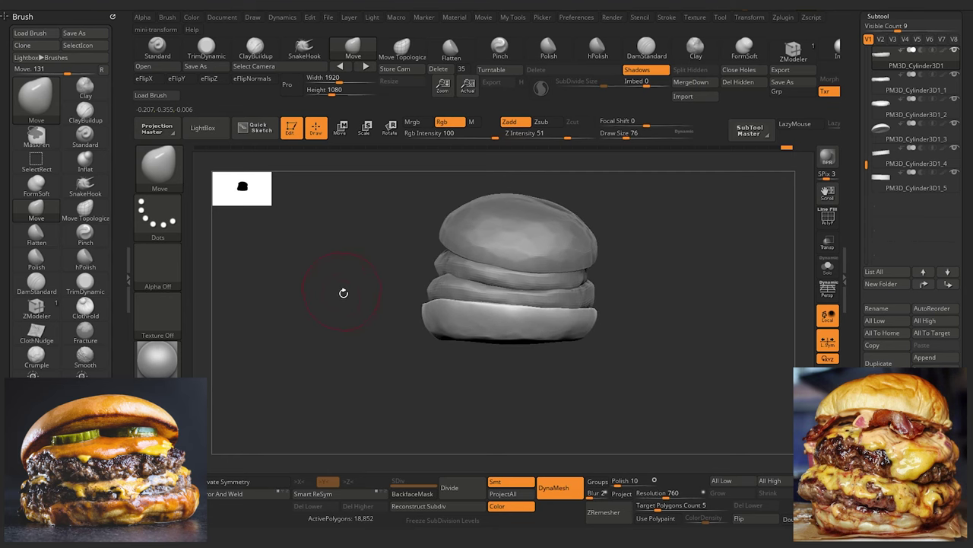
Step: Make the top bun active and reshape its rear lower edge with the Move brush enlarged to size 152
alt+click(460, 242)
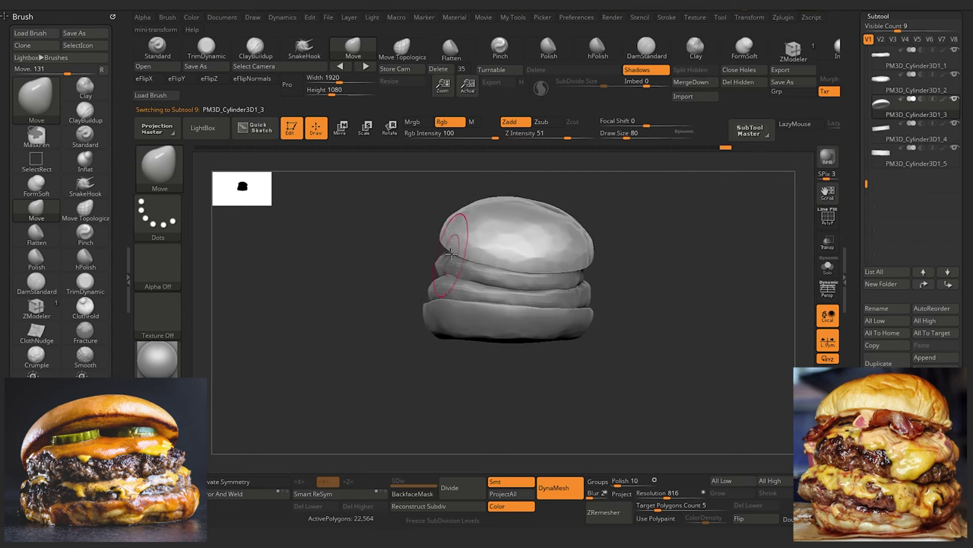
key(])
key(])
key(])
key(])
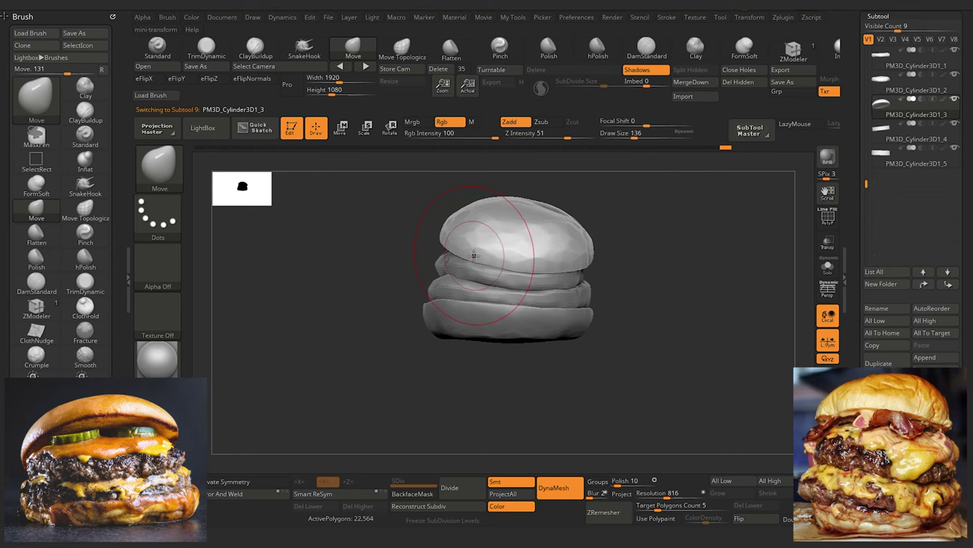
key(])
key(bracketright)
drag(434, 247, 445, 251)
mouse_move(451, 253)
mouse_down()
mouse_move(441, 261)
mouse_move(495, 278)
mouse_up()
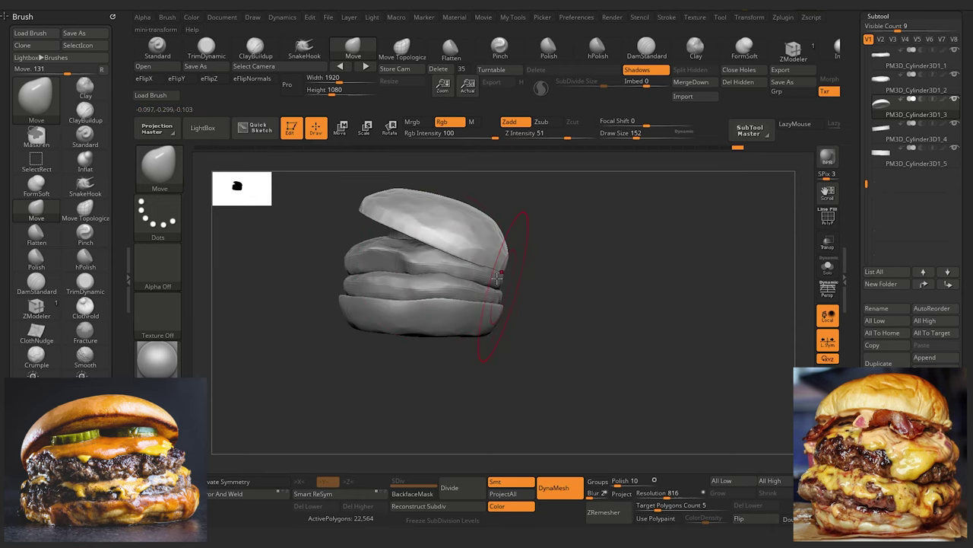
Step: Make the bottom bun active from the rear and adjust its outline with the Move brush at size 136
drag(515, 314, 313, 339)
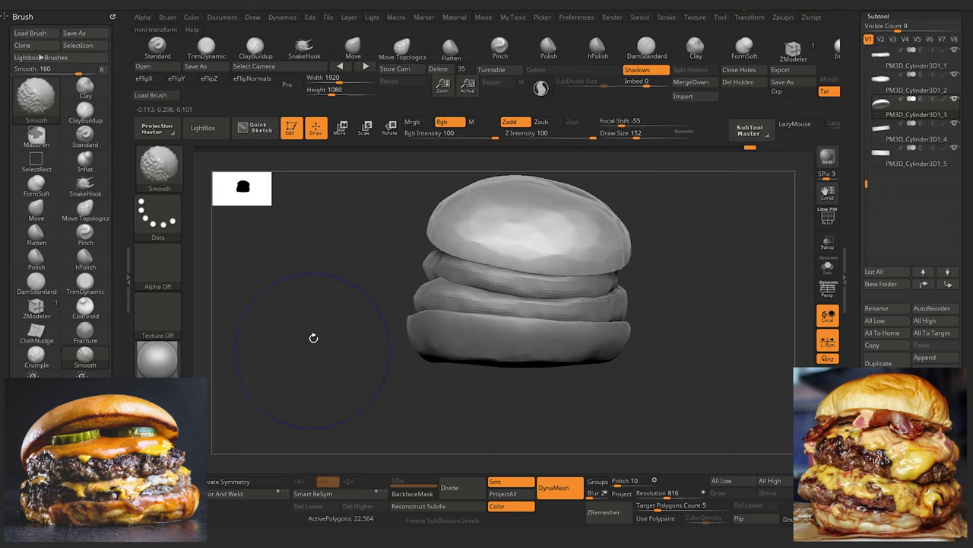
alt+click(599, 351)
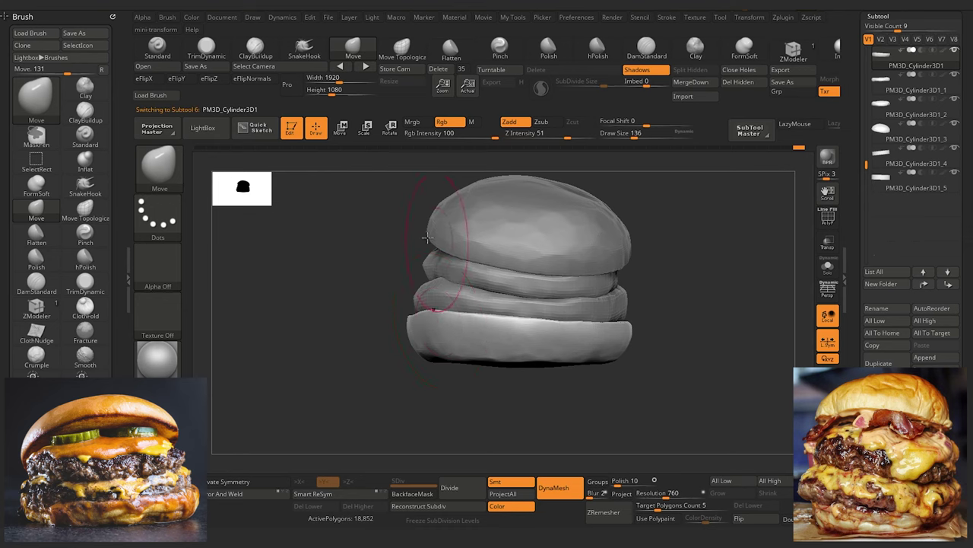
Step: Make the top bun active and round out its outline from above and behind with the Move brush, raising the size from 140 to 168
alt+click(556, 255)
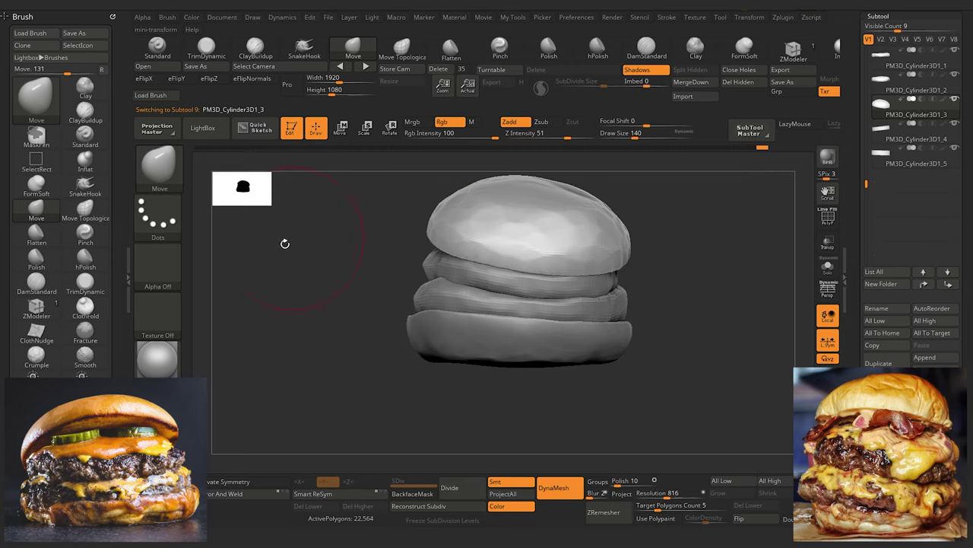
alt+drag(317, 280, 291, 222)
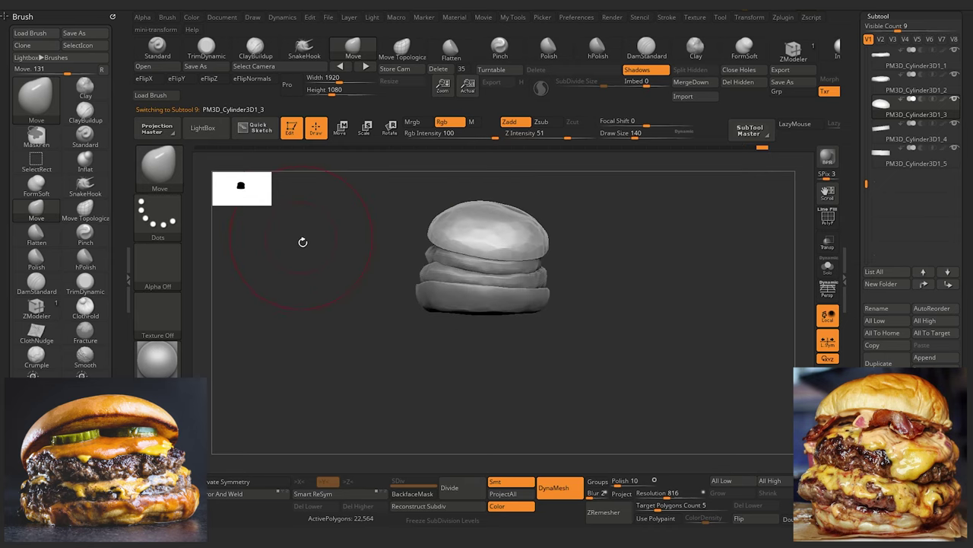
mouse_move(301, 262)
mouse_down()
mouse_move(315, 269)
mouse_move(309, 367)
mouse_move(327, 299)
mouse_move(337, 376)
mouse_move(324, 274)
mouse_move(334, 338)
mouse_up()
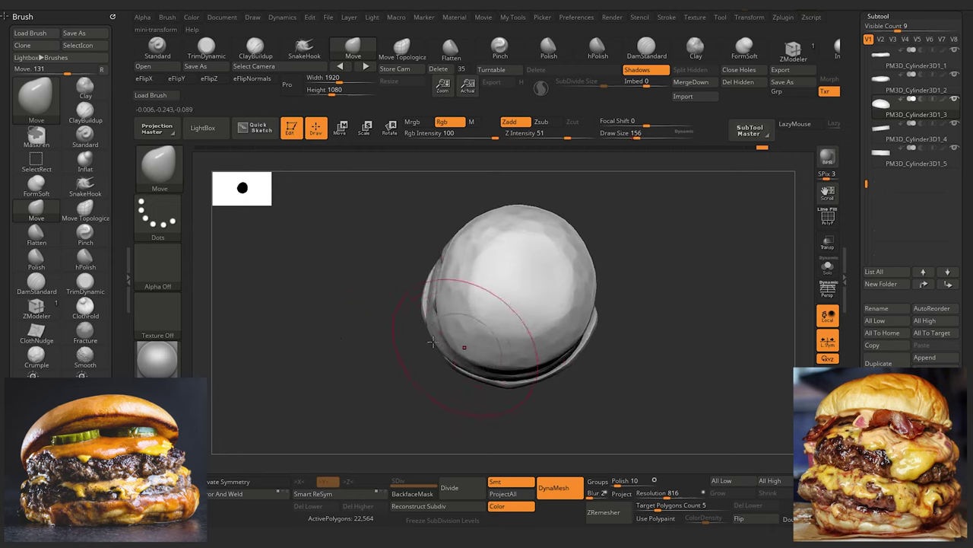
drag(344, 334, 342, 282)
alt+drag(340, 323, 335, 256)
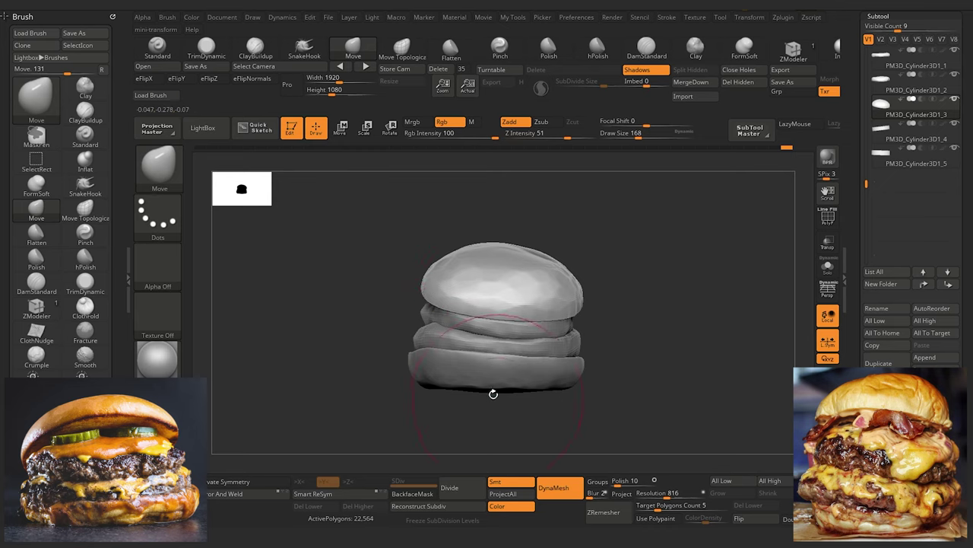
mouse_move(352, 299)
mouse_down()
mouse_move(343, 360)
mouse_move(423, 290)
mouse_up()
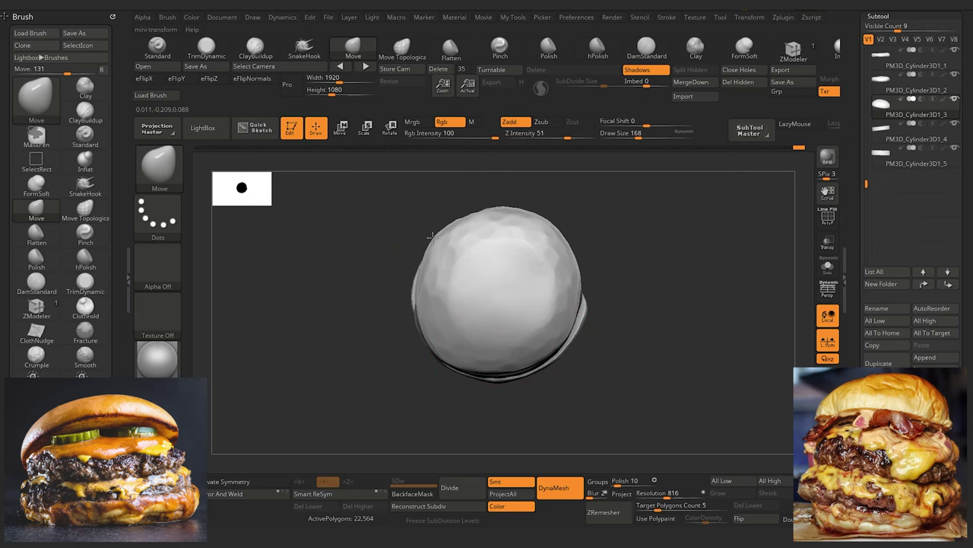
shift+drag(322, 345, 284, 361)
alt+drag(289, 324, 258, 357)
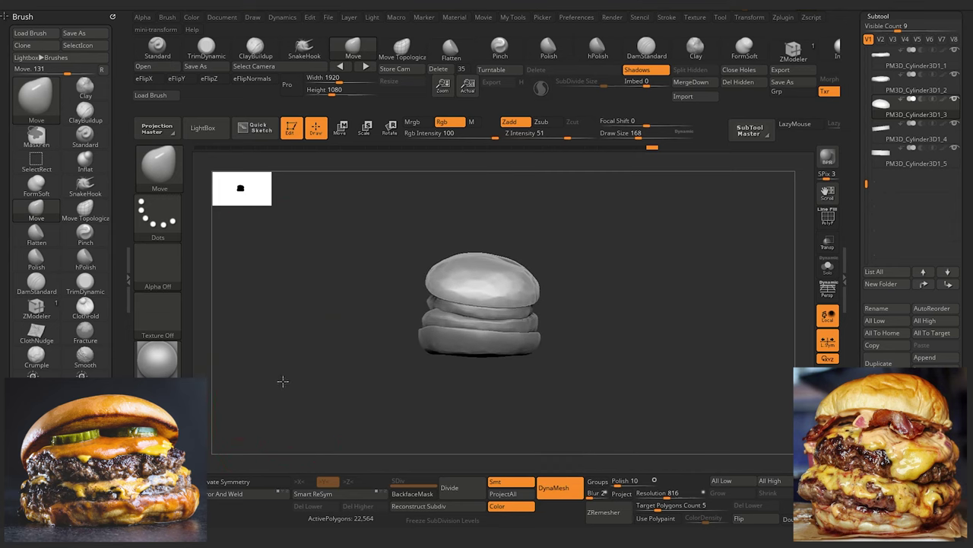
Step: Reduce the Move brush to size 52, make the upper patty active from the rear and adjust its left end
drag(290, 388, 354, 357)
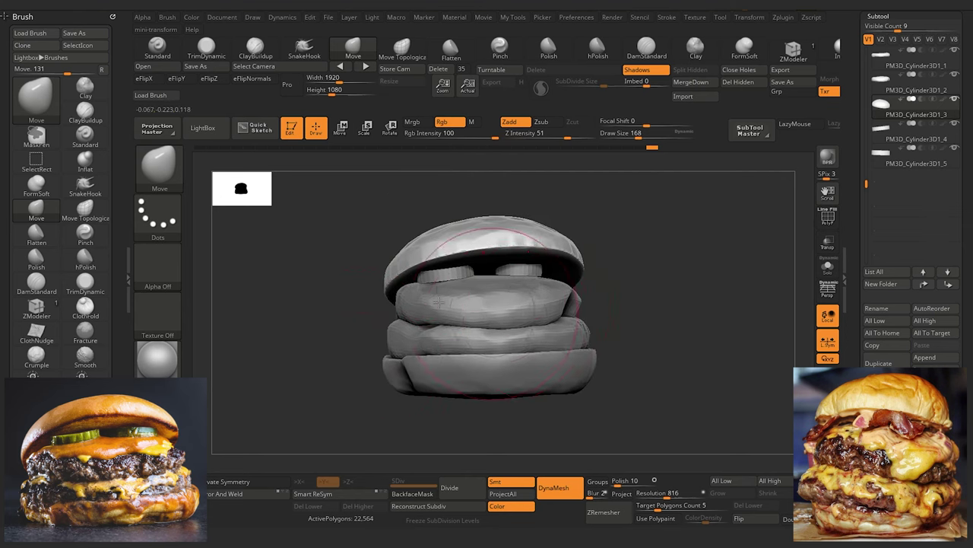
drag(439, 301, 348, 375)
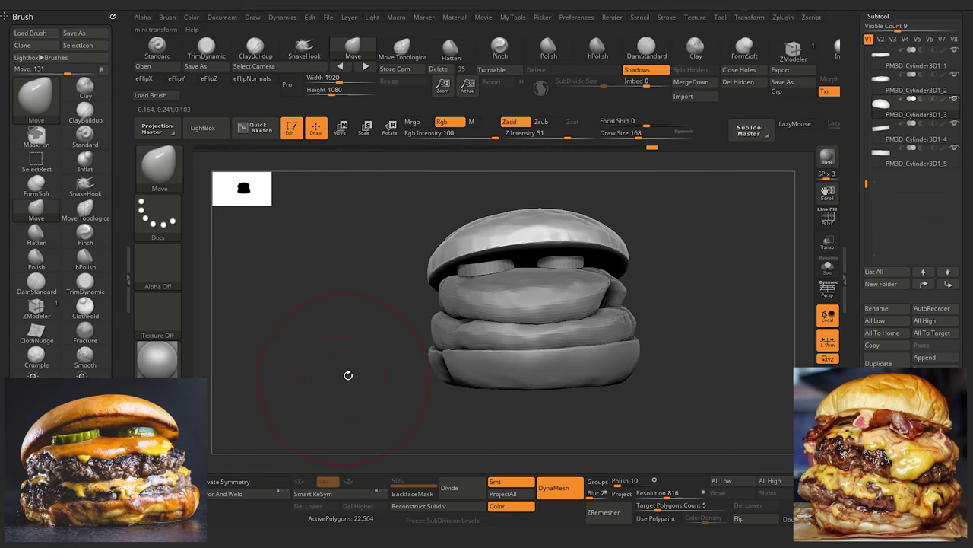
mouse_move(465, 350)
mouse_down()
mouse_move(313, 339)
mouse_move(343, 352)
mouse_up()
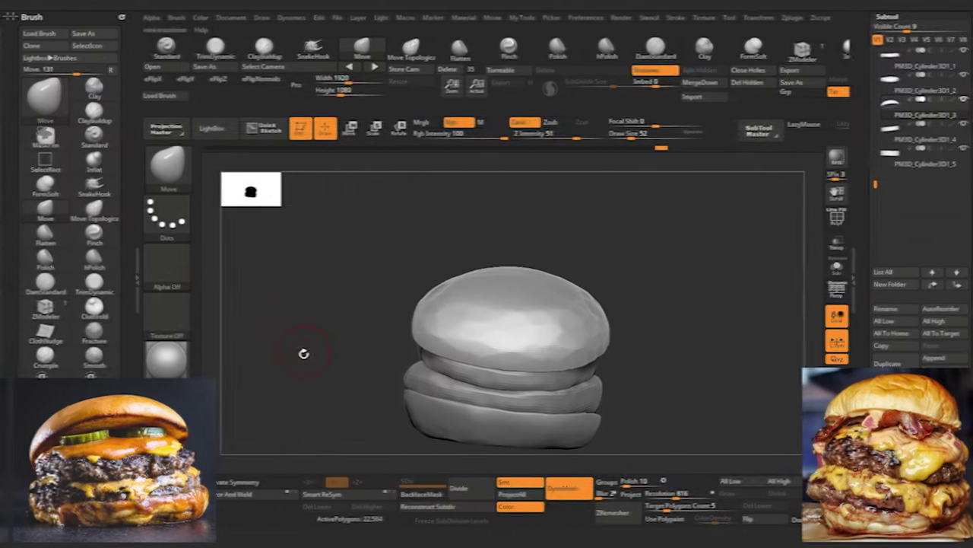
drag(296, 348, 299, 315)
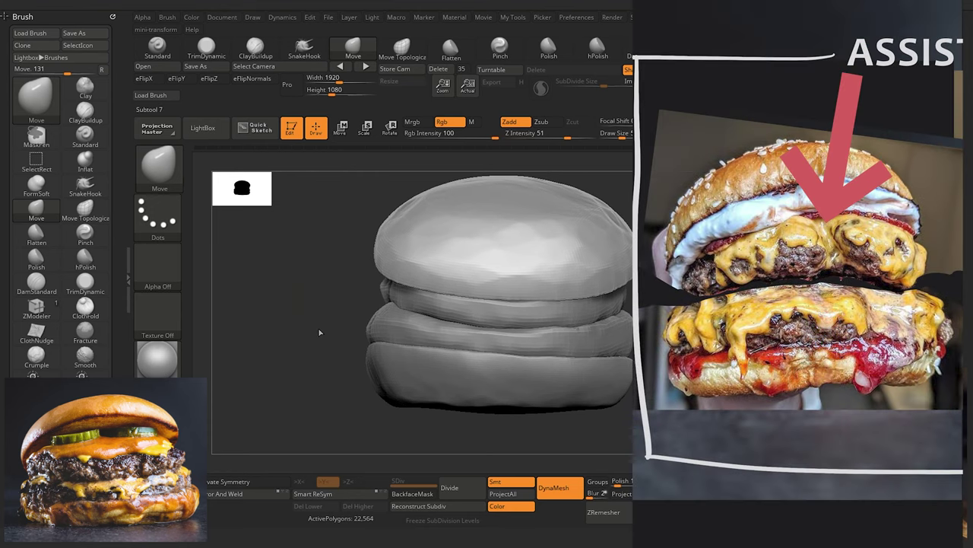
drag(307, 339, 282, 324)
drag(285, 289, 280, 294)
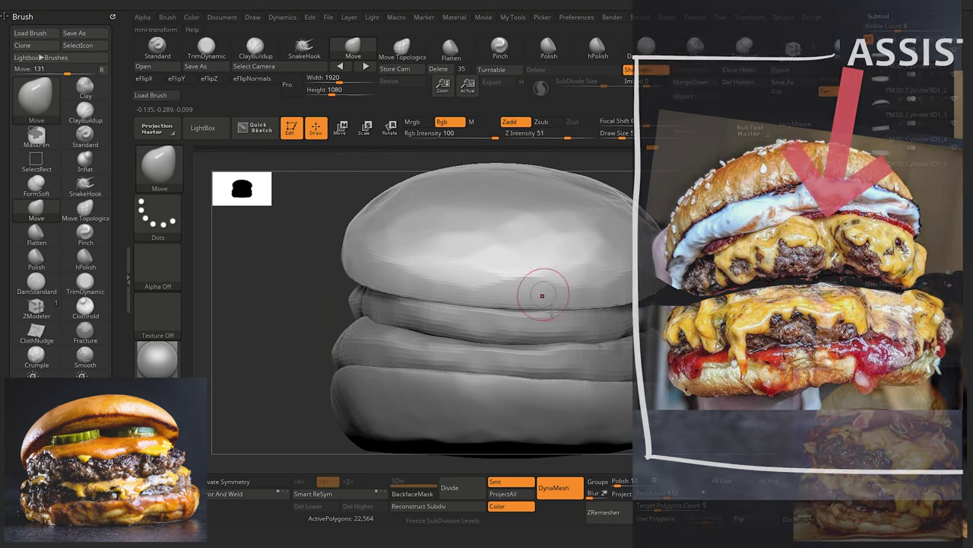
alt+click(493, 329)
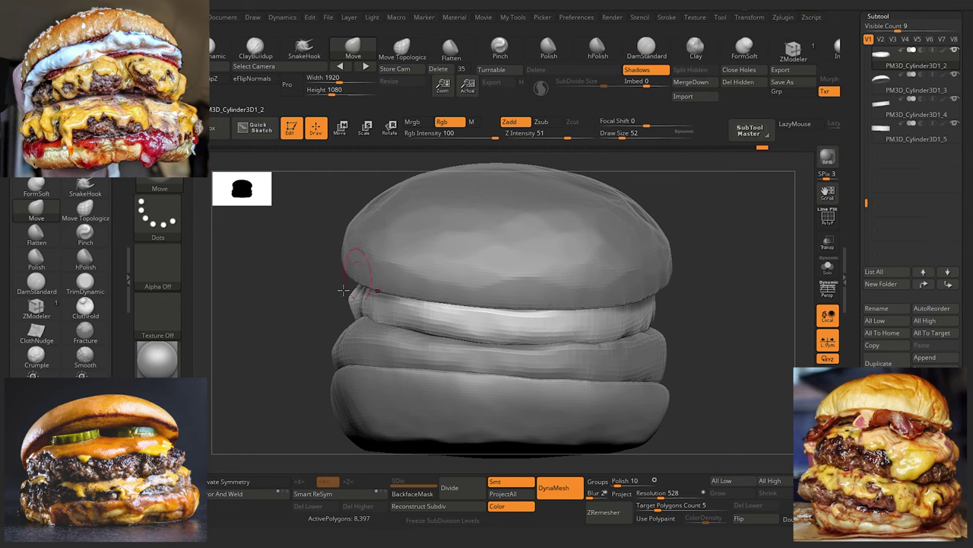
Step: Make the top bun active and shift it slightly towards the burger's open front with the Move gizmo
drag(283, 297, 410, 249)
alt+click(410, 249)
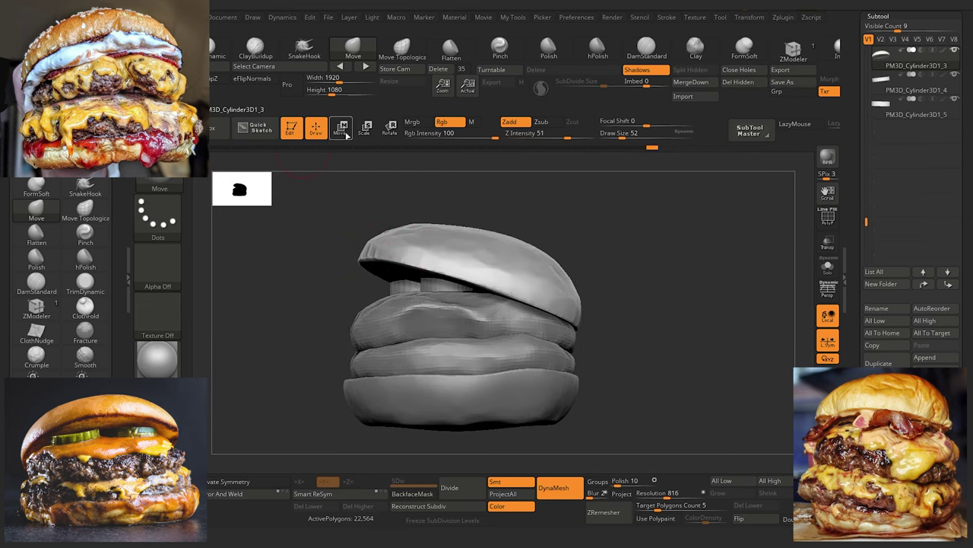
key(w)
mouse_move(430, 253)
alt+mouse_down()
mouse_move(442, 244)
mouse_move(439, 251)
alt+mouse_up()
mouse_move(515, 295)
mouse_down()
mouse_move(494, 283)
mouse_move(517, 292)
mouse_up()
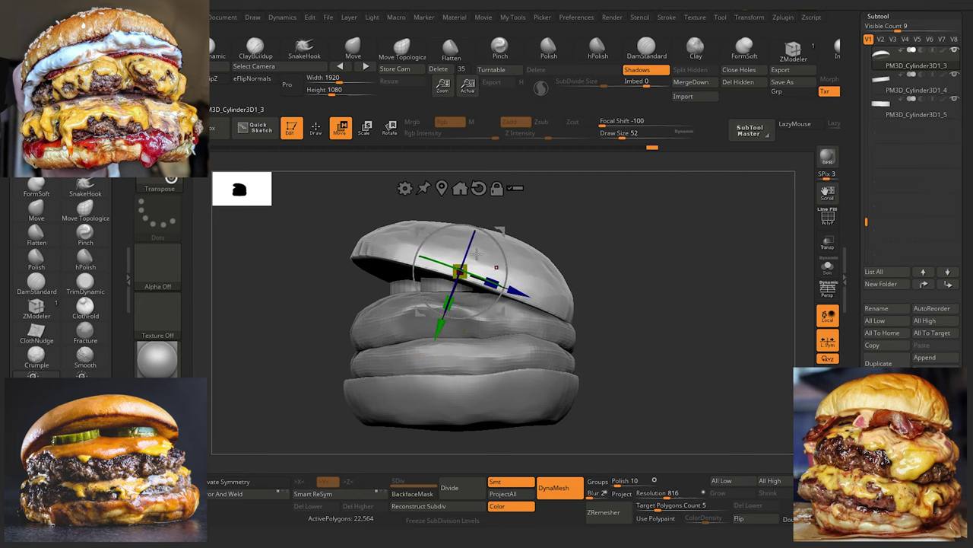
drag(306, 264, 339, 275)
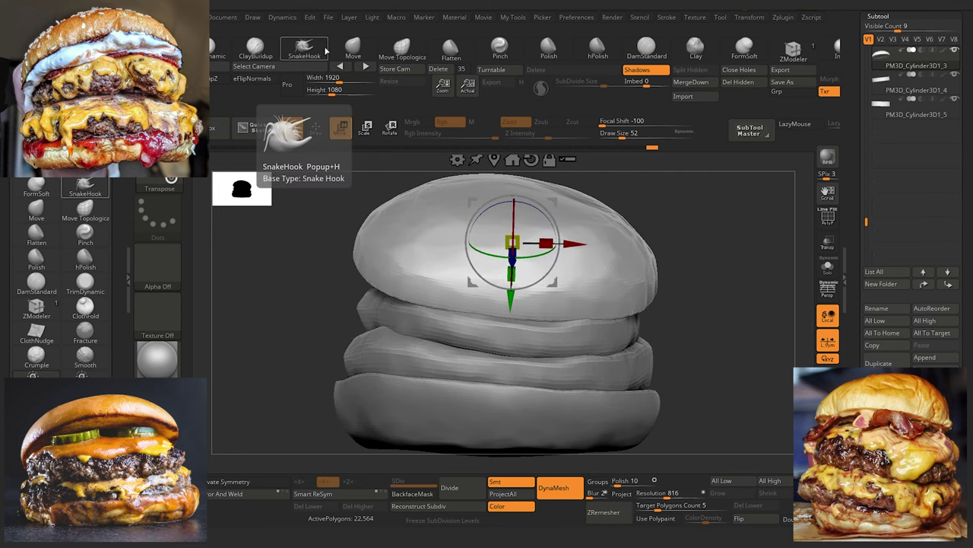
Step: Make the upper patty active from the rear and reshape its rear edge with the Move brush at size 96
click(352, 48)
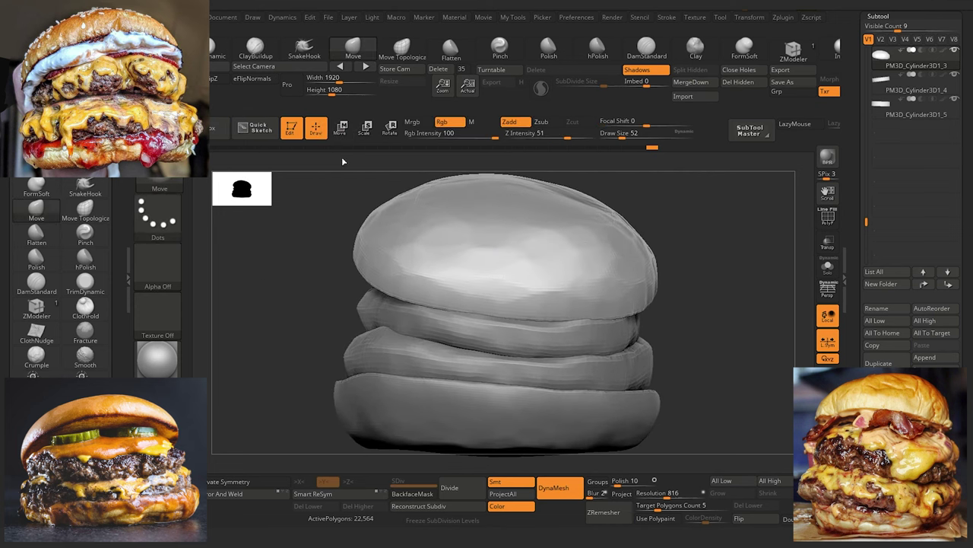
alt+click(508, 325)
key(bracketright)
key(bracketright)
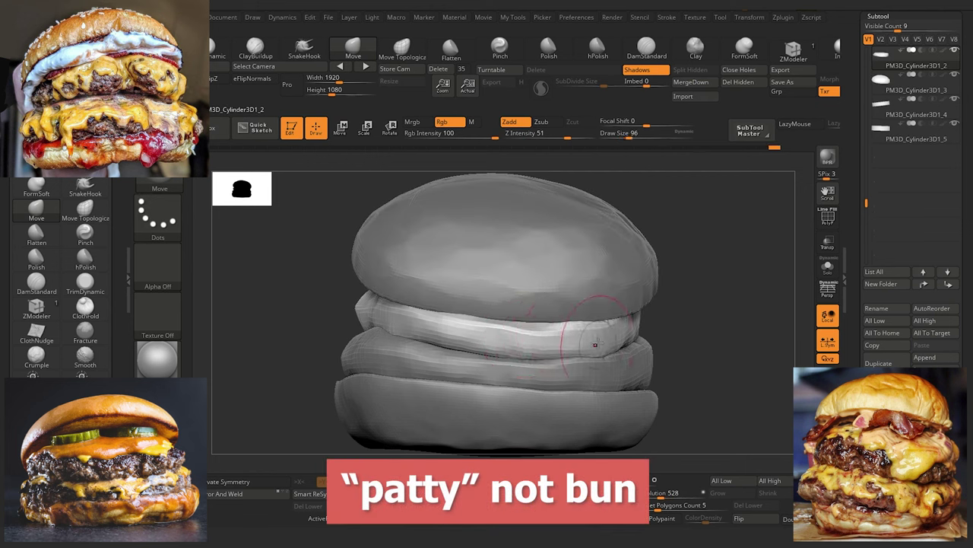
key(bracketleft)
drag(586, 341, 569, 324)
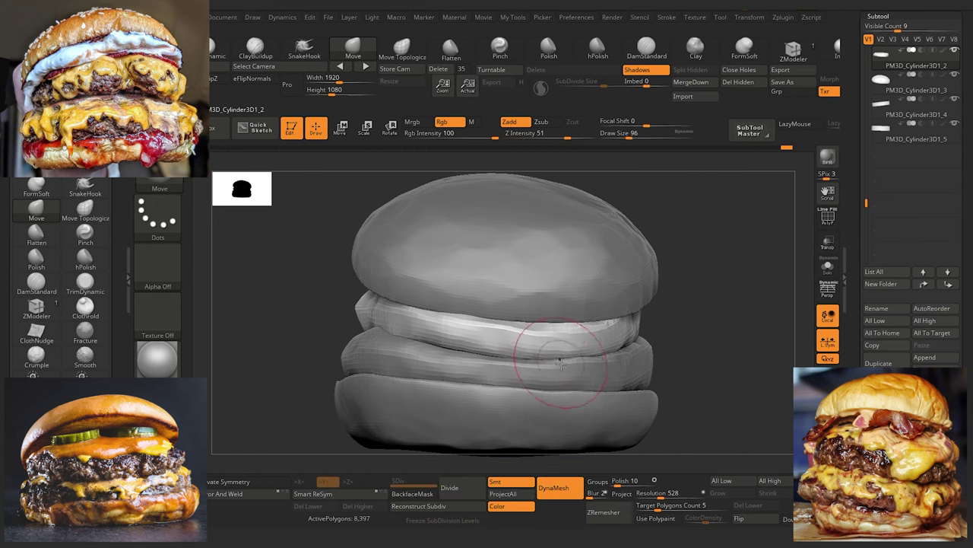
drag(307, 190, 369, 282)
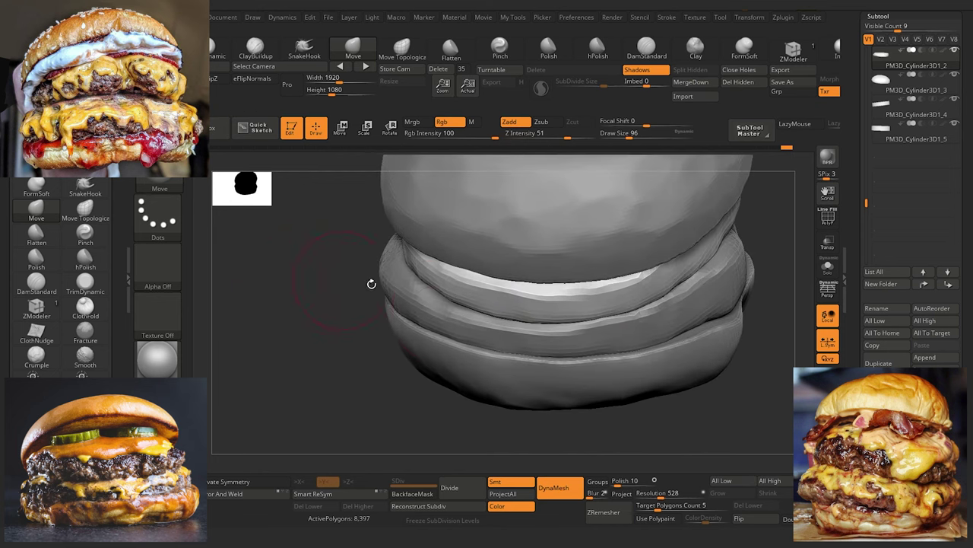
Step: Make the bottom bun active and adjust its rear edge from the side with the Move brush, reducing the size from 136 to 128
alt+click(437, 315)
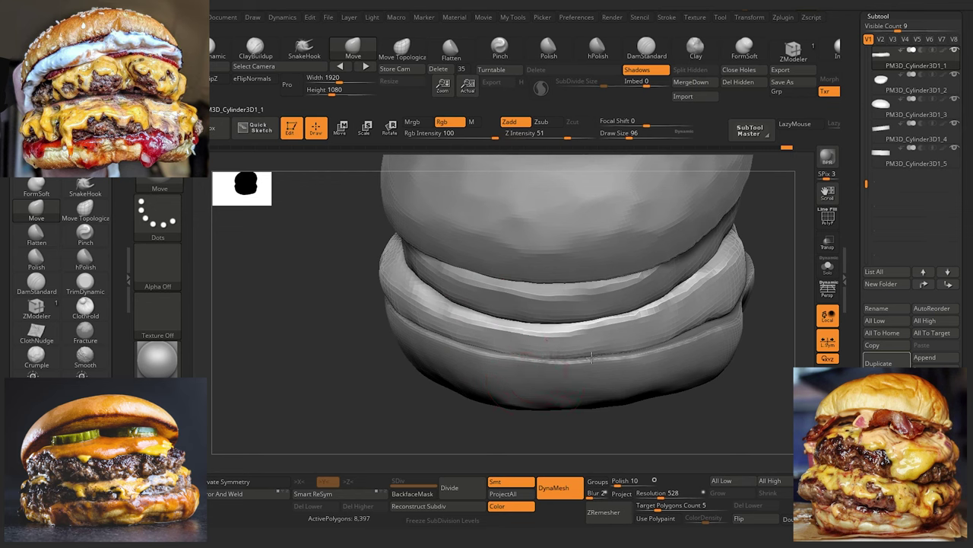
drag(371, 304, 425, 316)
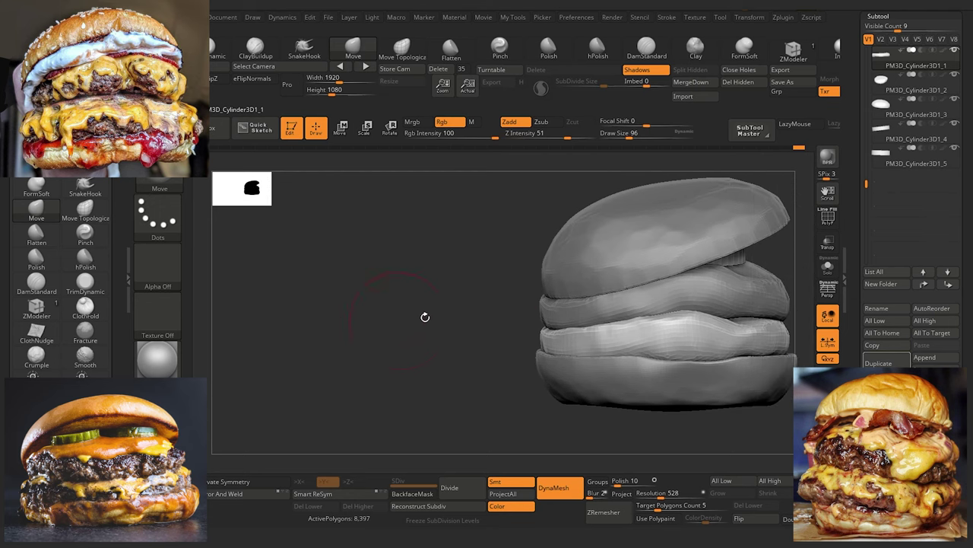
alt+click(539, 371)
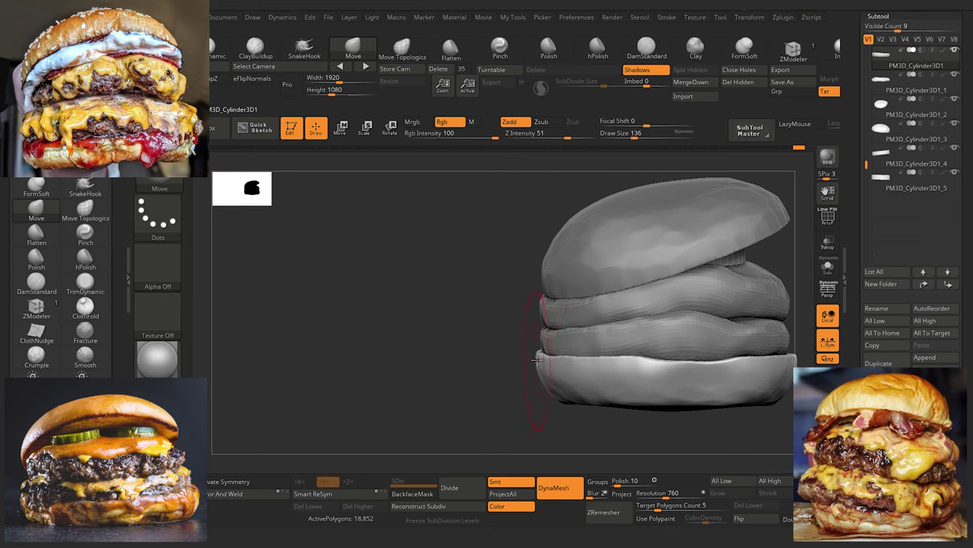
mouse_move(537, 359)
mouse_down()
mouse_move(495, 358)
mouse_move(511, 351)
mouse_up()
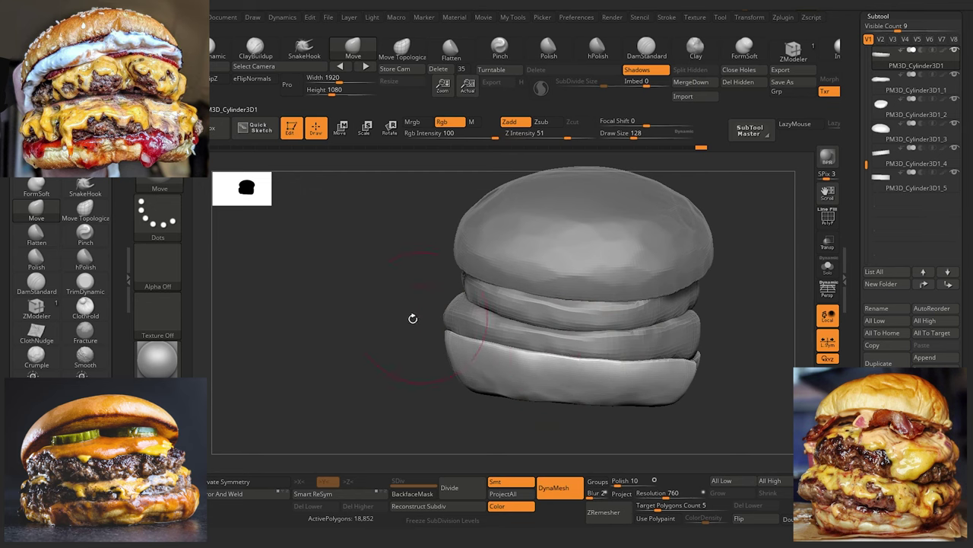
drag(413, 318, 549, 358)
drag(437, 362, 469, 296)
Step: Isolate the lower patty and round out its rear outline from above with the Move brush, reducing the size from 112 to 100
alt+click(509, 337)
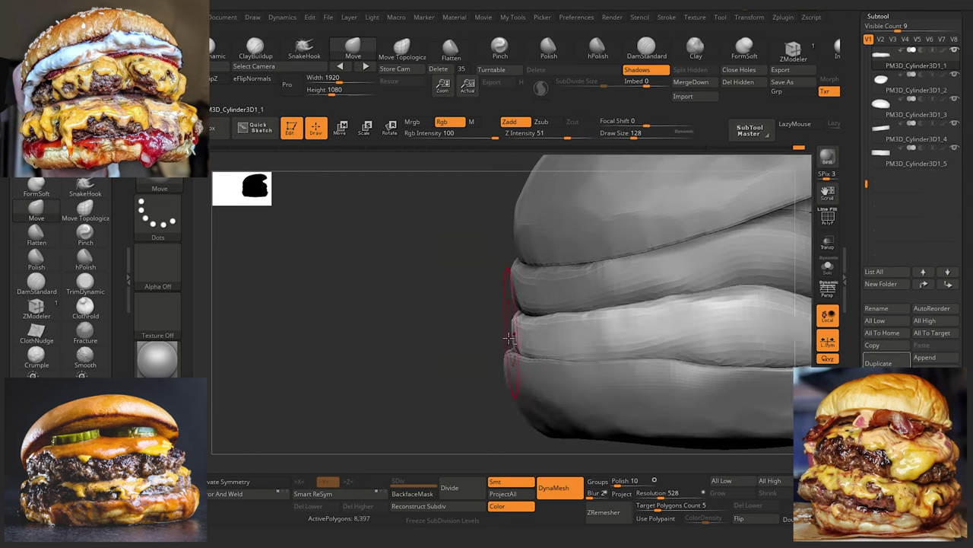
key(alt+s)
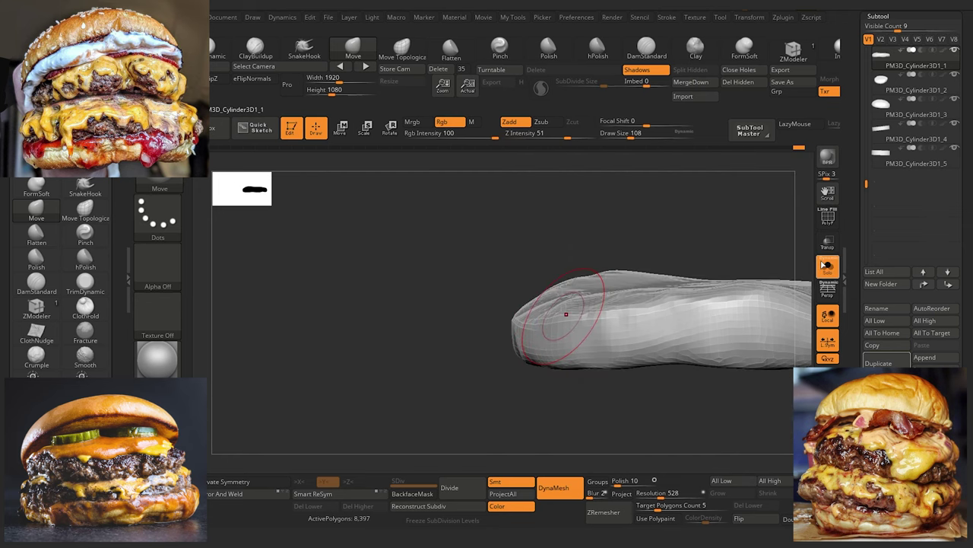
drag(398, 304, 415, 186)
key(bracketright)
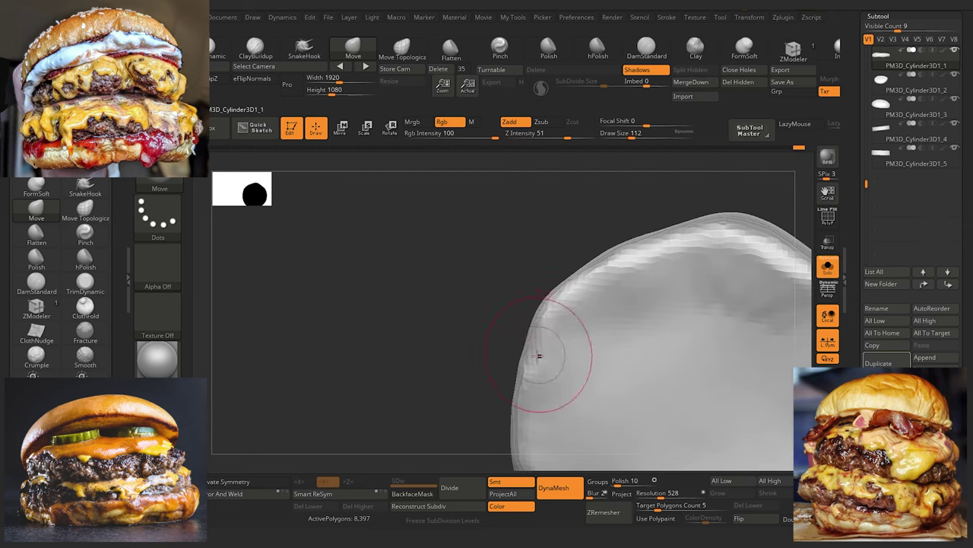
key(bracketleft)
key(bracketleft)
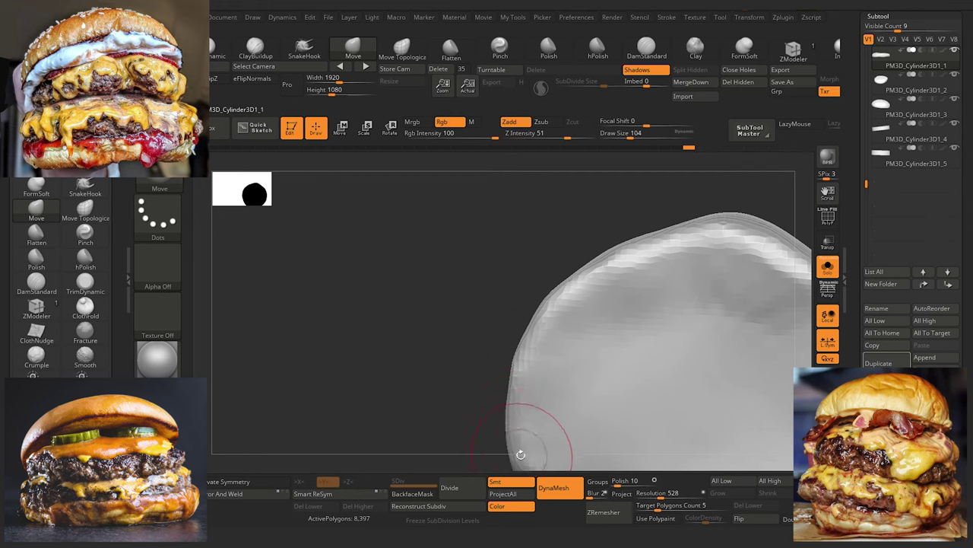
key(bracketleft)
mouse_move(424, 358)
mouse_down()
mouse_move(400, 404)
mouse_move(393, 383)
mouse_move(400, 390)
mouse_up()
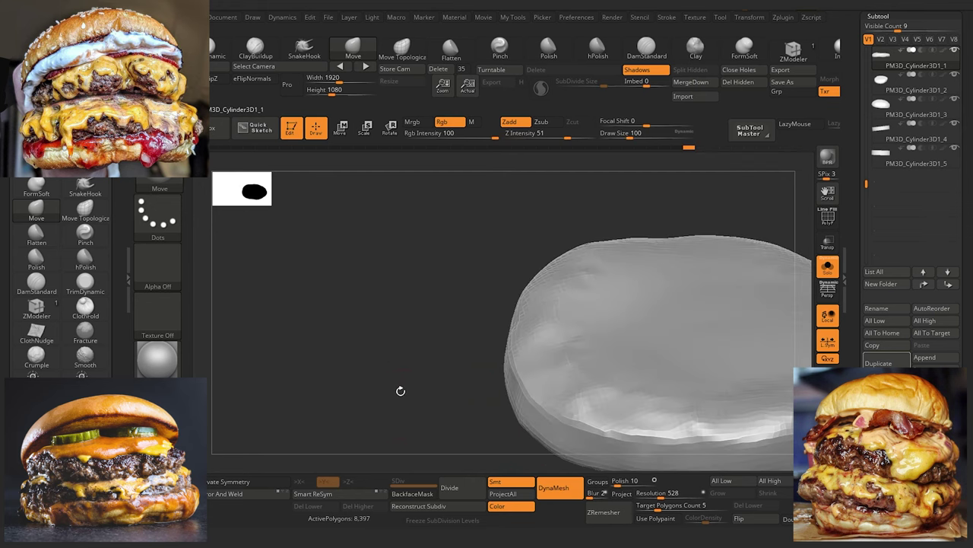
Step: Trim the lower patty's rim with the TrimDynamic brush at size 88 and show the whole burger again
key(b)
key(t)
key(d)
key(bracketleft)
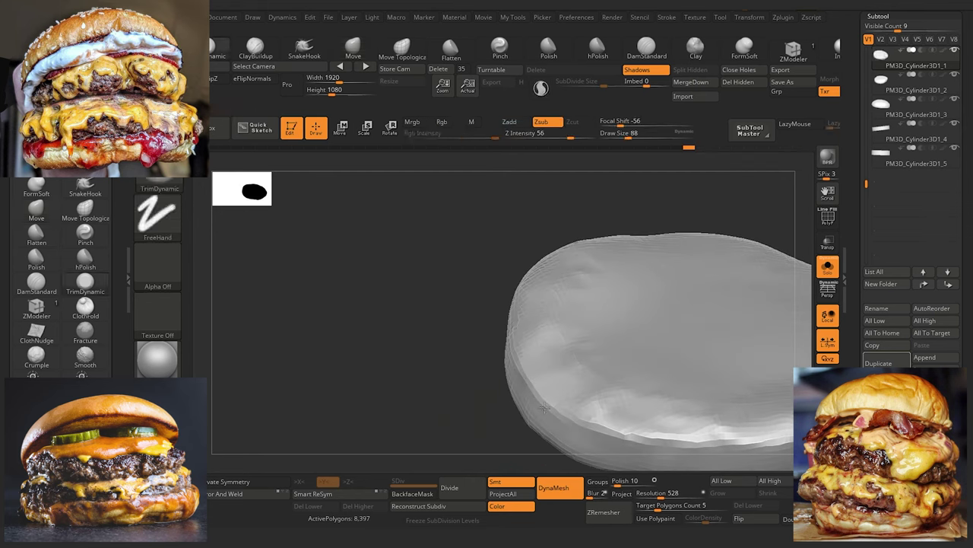
drag(464, 354, 475, 314)
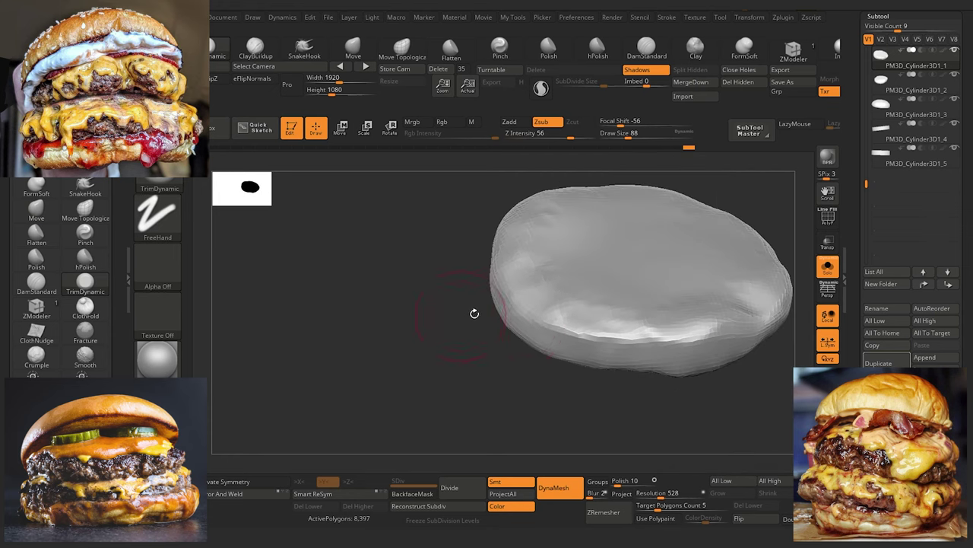
mouse_move(577, 335)
mouse_down()
mouse_move(544, 327)
mouse_move(505, 297)
mouse_move(395, 267)
mouse_move(288, 278)
mouse_move(300, 254)
mouse_move(283, 271)
mouse_move(266, 265)
mouse_up()
click(828, 266)
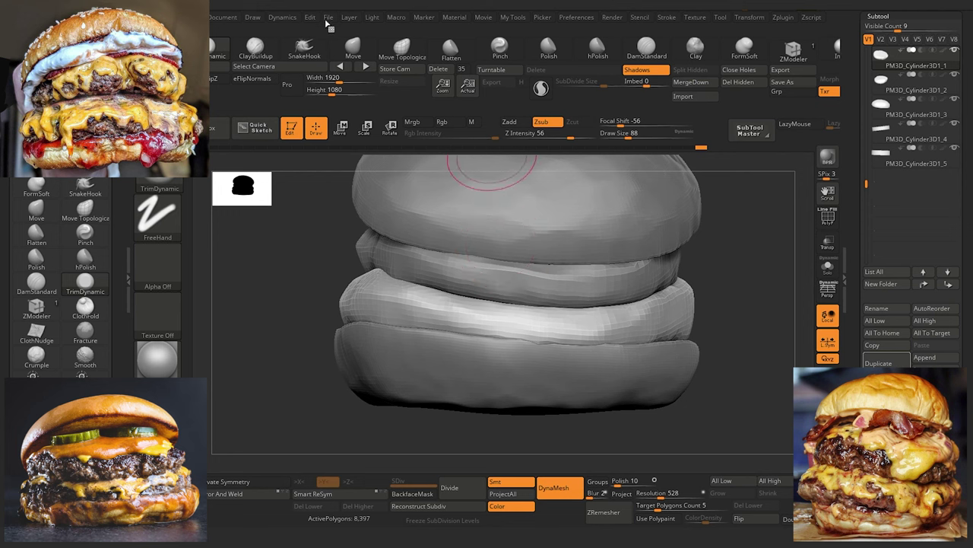
Step: Make the upper patty active and form a notch in its rear edge with the Move brush, reducing the size from 108 to 76
click(353, 48)
alt+click(537, 287)
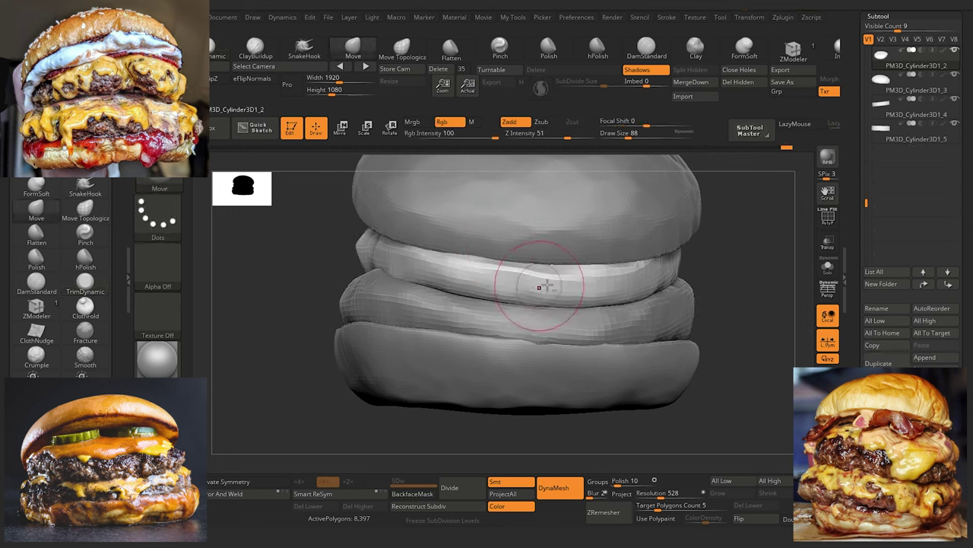
key(s)
click(573, 279)
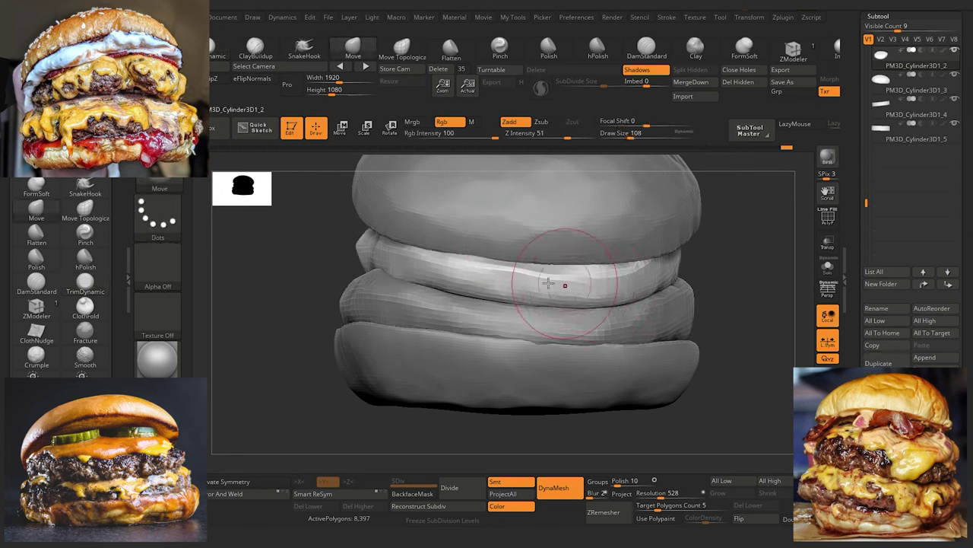
key([)
mouse_move(306, 275)
mouse_down()
mouse_move(313, 315)
mouse_move(306, 305)
mouse_up()
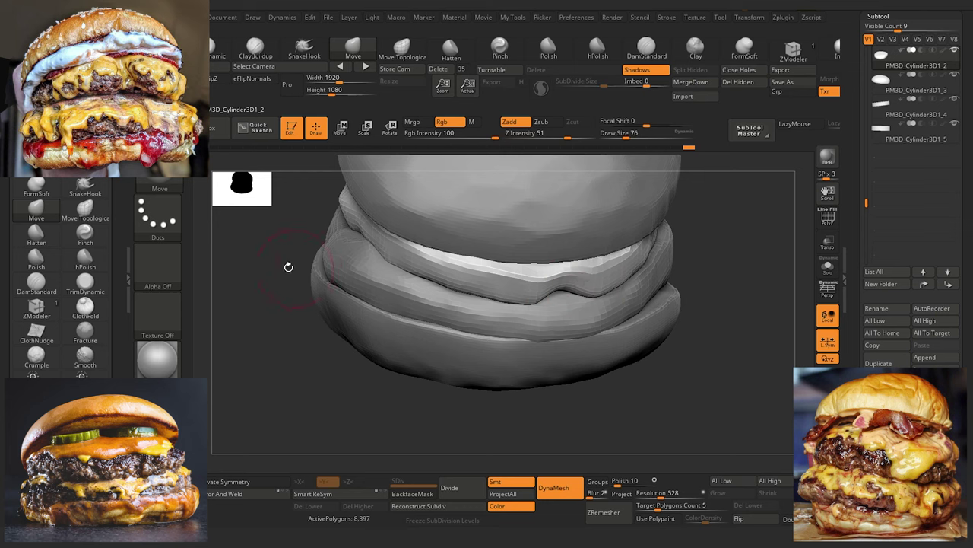
Step: Refine the notch in the upper patty's rear edge from the side and rear with the Move brush, reducing the size to 68
drag(288, 267, 320, 238)
key([)
drag(665, 405, 536, 395)
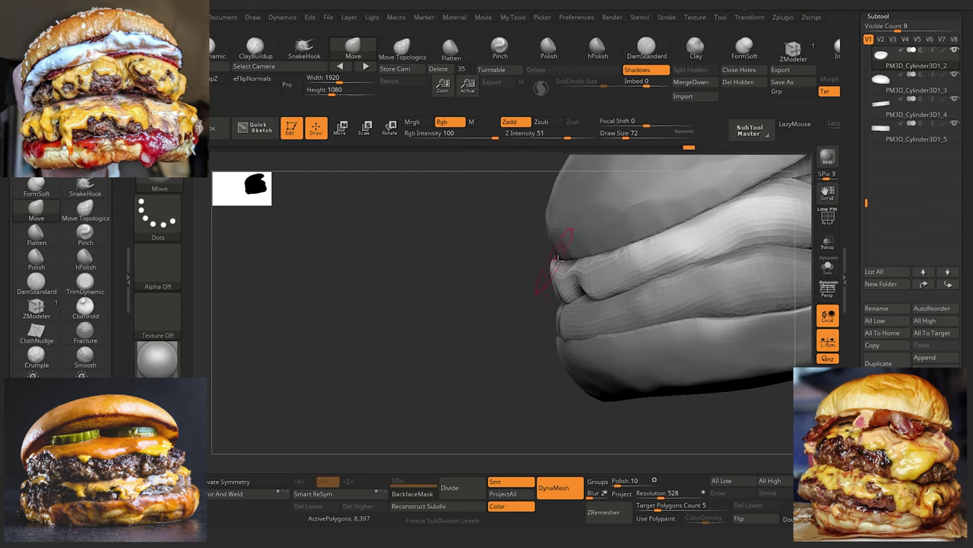
right_drag(565, 264, 595, 273)
right_drag(646, 351, 589, 291)
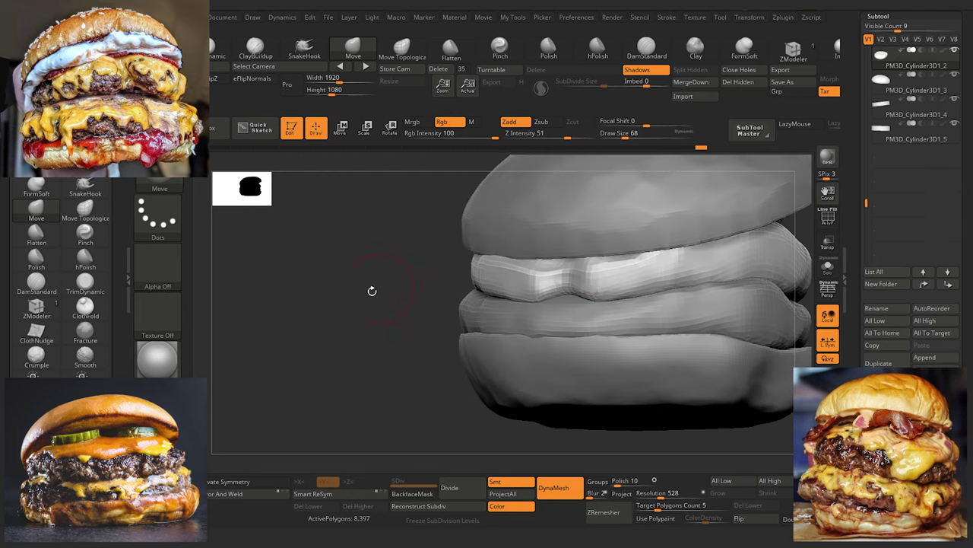
right_drag(372, 291, 381, 302)
mouse_move(276, 267)
right_down()
mouse_move(279, 298)
mouse_move(360, 308)
right_up()
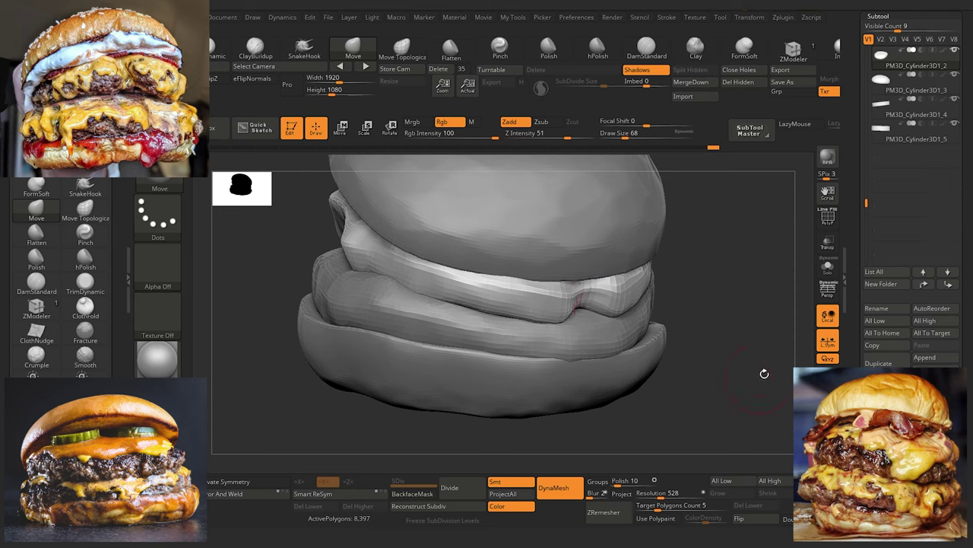
Step: Isolate the upper patty and reduce the Move brush to size 64 to work on the rim around its notch
click(827, 265)
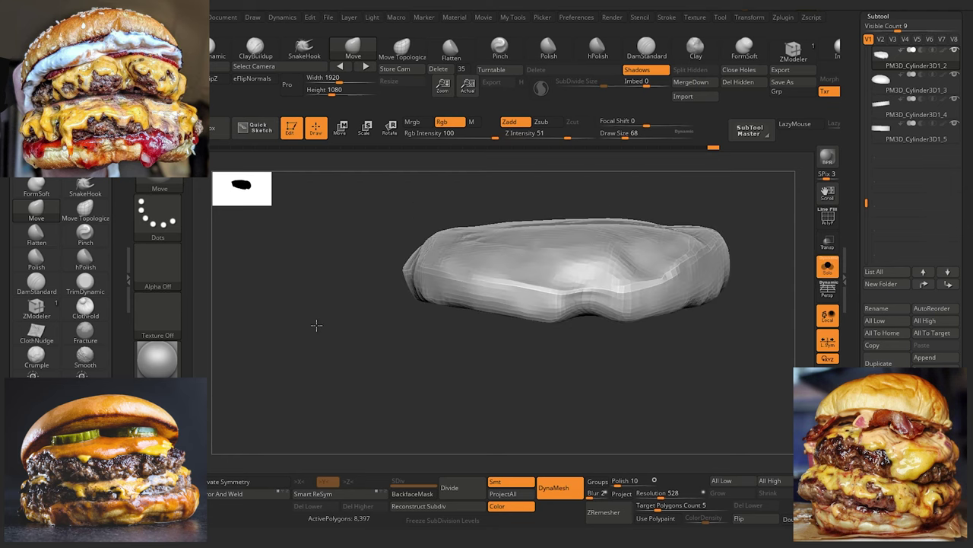
right_drag(602, 276, 595, 318)
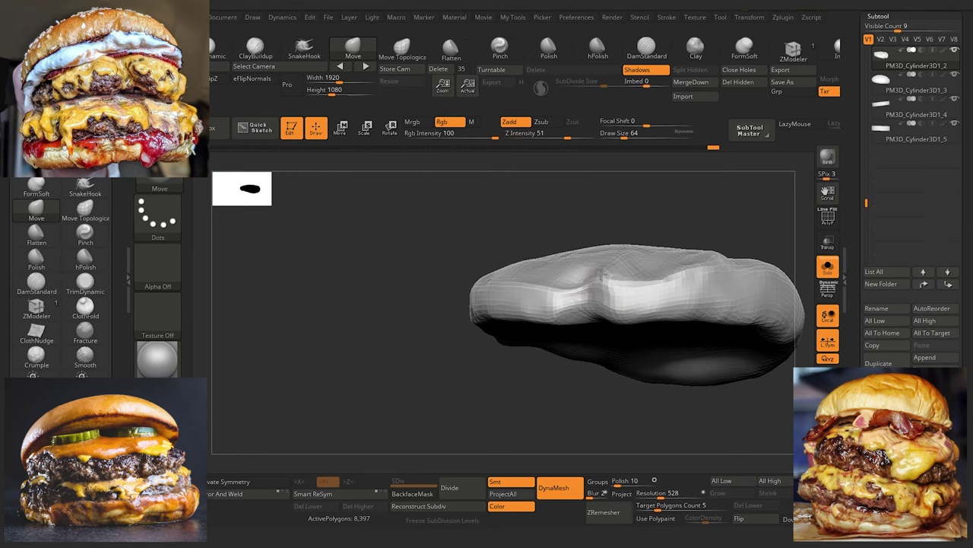
Step: Push the notch in the isolated patty's front edge further inward with the Move brush, reducing the draw size to 44
right_drag(565, 365, 598, 317)
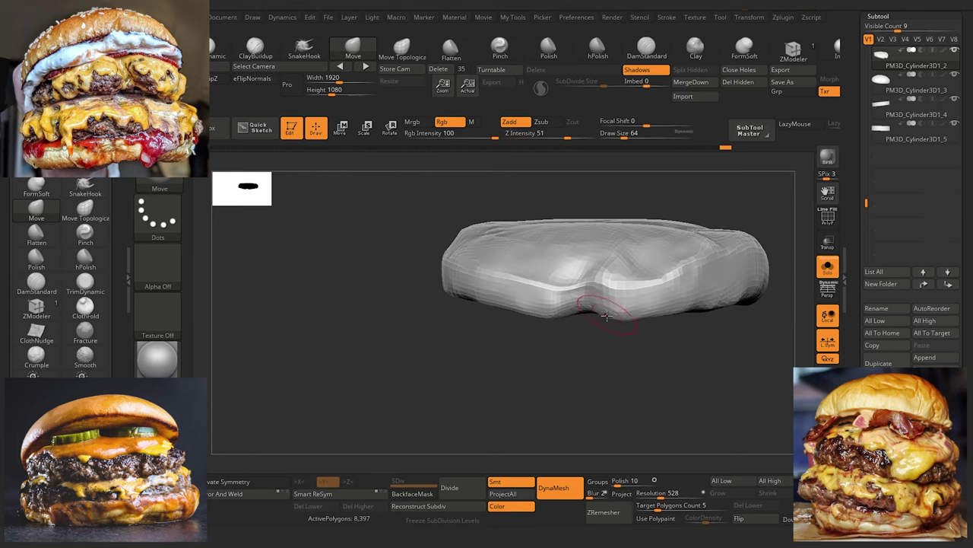
drag(634, 281, 635, 270)
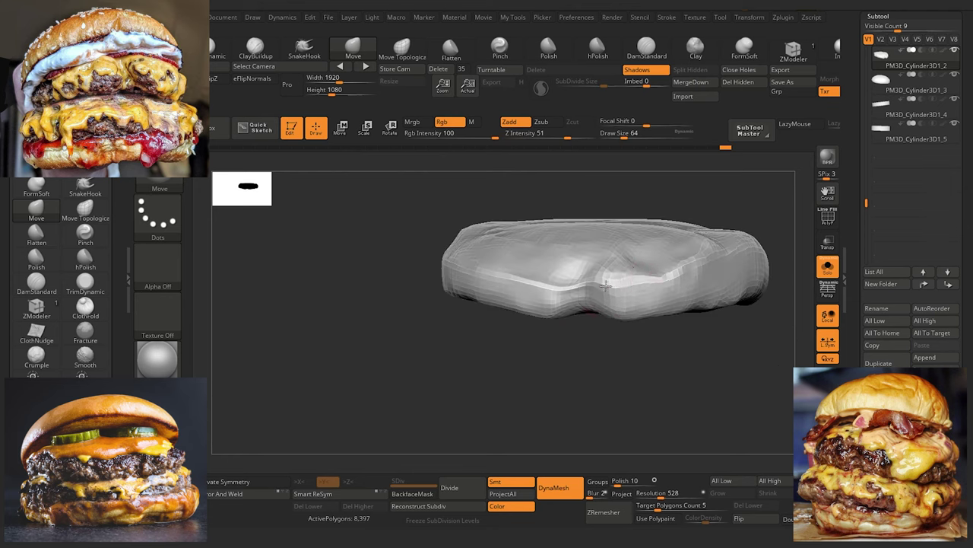
right_drag(578, 363, 580, 355)
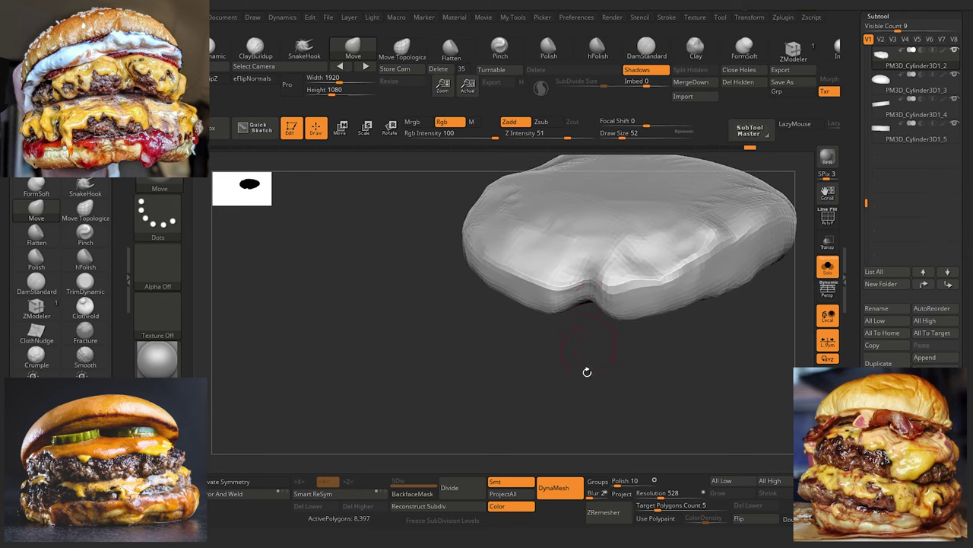
right_drag(587, 372, 602, 369)
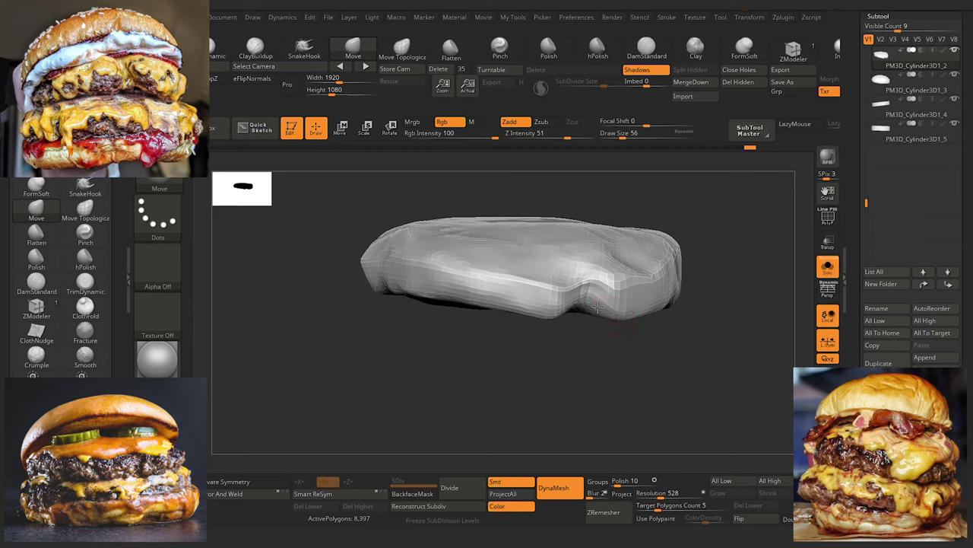
right_drag(594, 278, 601, 387)
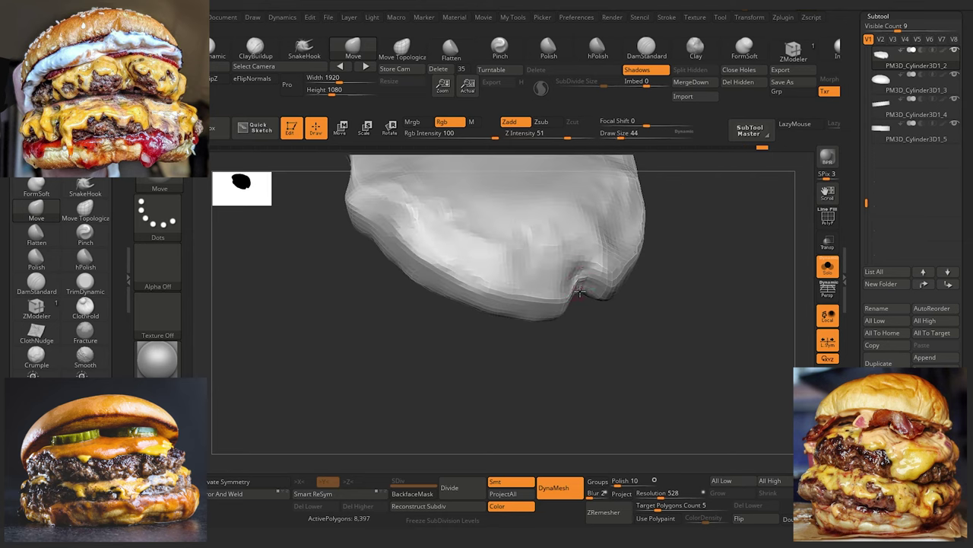
right_drag(579, 291, 575, 334)
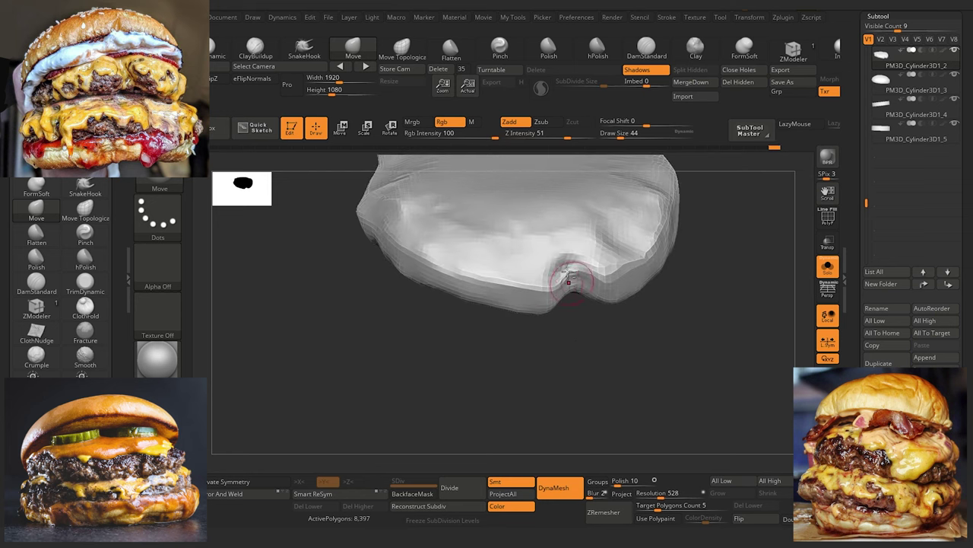
Step: Narrow the notch by pulling the adjoining edge of the patty over it with the Move brush at draw size 44
key(shift)
drag(552, 309, 566, 295)
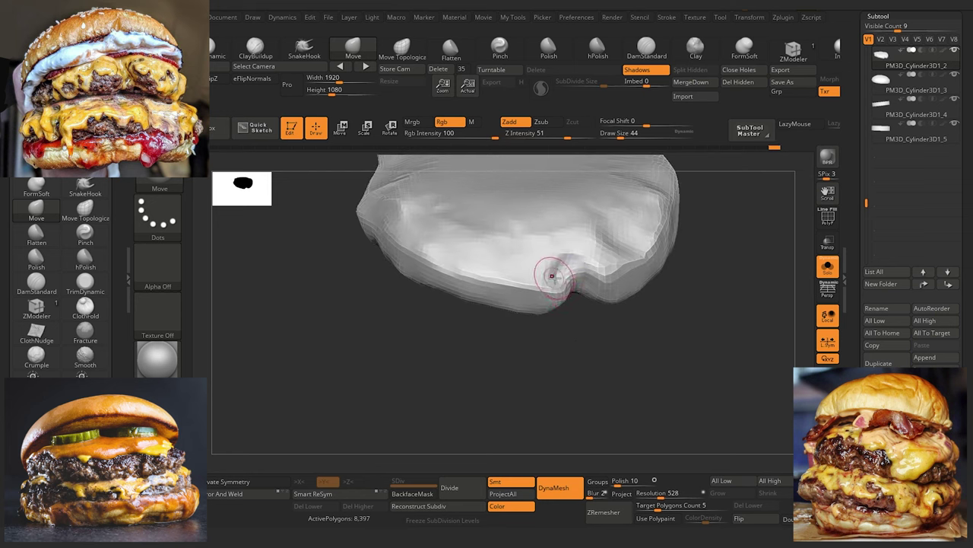
mouse_move(560, 341)
mouse_down()
mouse_move(571, 385)
mouse_move(567, 294)
mouse_up()
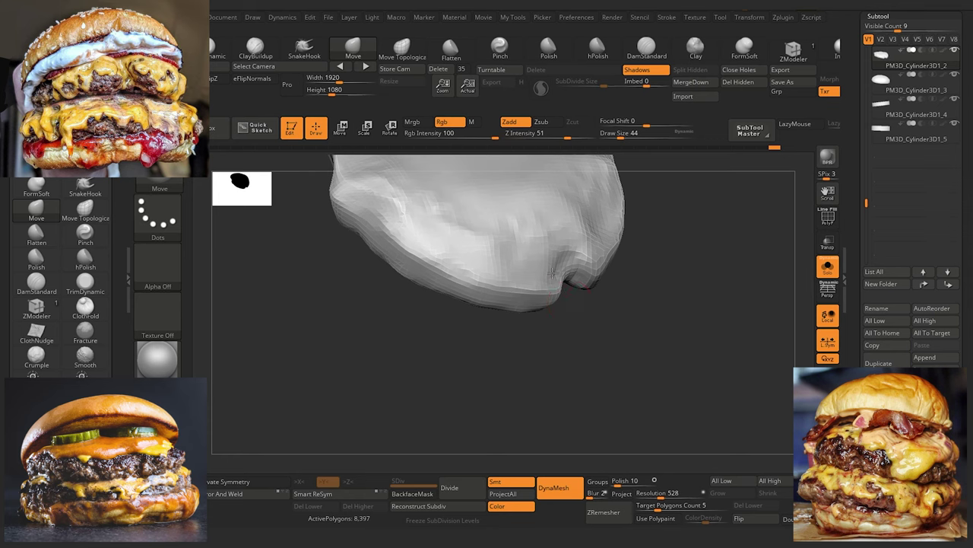
mouse_move(558, 358)
mouse_down()
mouse_move(536, 251)
mouse_move(494, 175)
mouse_up()
mouse_move(416, 170)
mouse_down()
mouse_move(367, 252)
mouse_move(373, 293)
mouse_up()
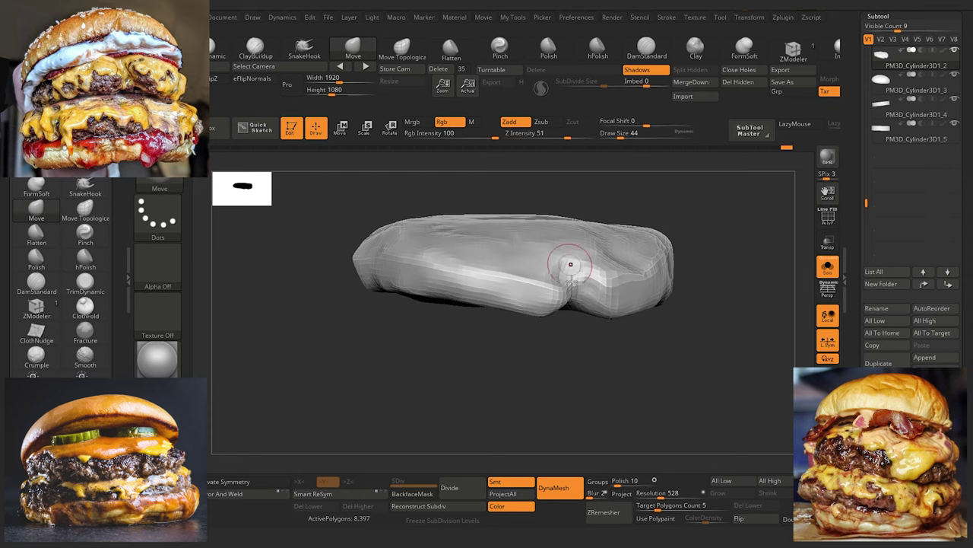
Step: Round out the patty lobes on both sides of the notch with the Move brush at draw sizes 52 and 60
key(bracketright)
drag(548, 274, 552, 264)
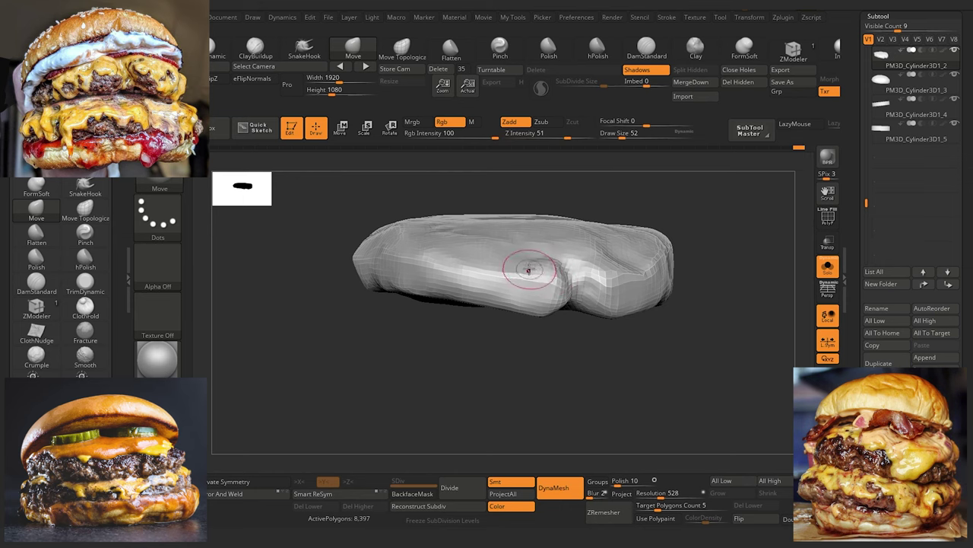
key(])
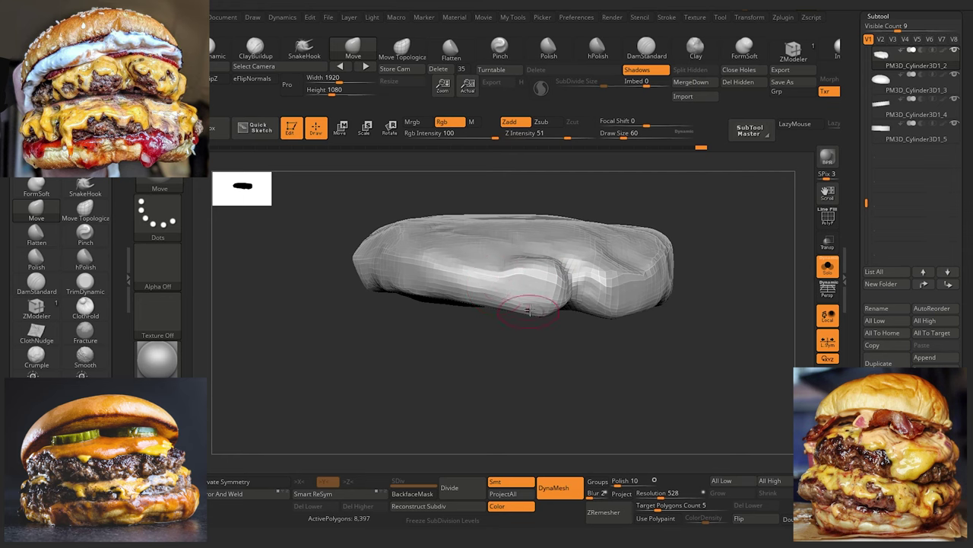
mouse_move(577, 314)
mouse_down()
mouse_move(576, 298)
mouse_move(611, 310)
mouse_up()
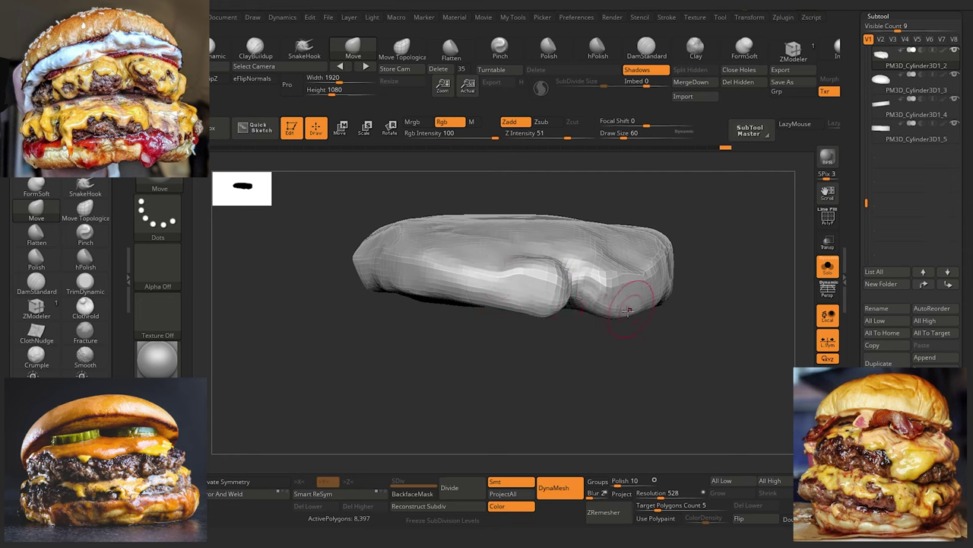
Step: Refine the smaller lobe beside the notch with the Move brush at draw size 56, shaping its lower edge and outline
drag(596, 370, 638, 392)
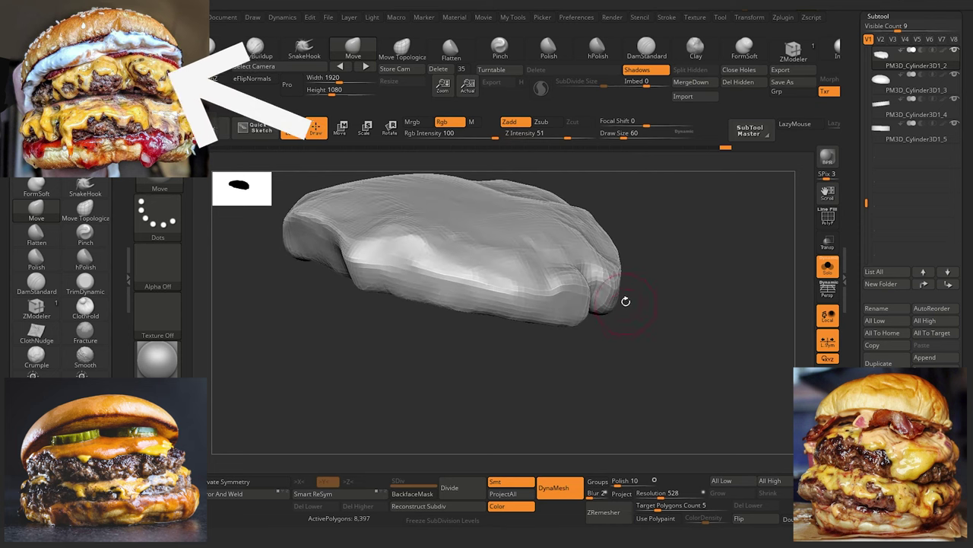
mouse_move(625, 301)
mouse_down()
mouse_move(630, 352)
mouse_move(625, 286)
mouse_up()
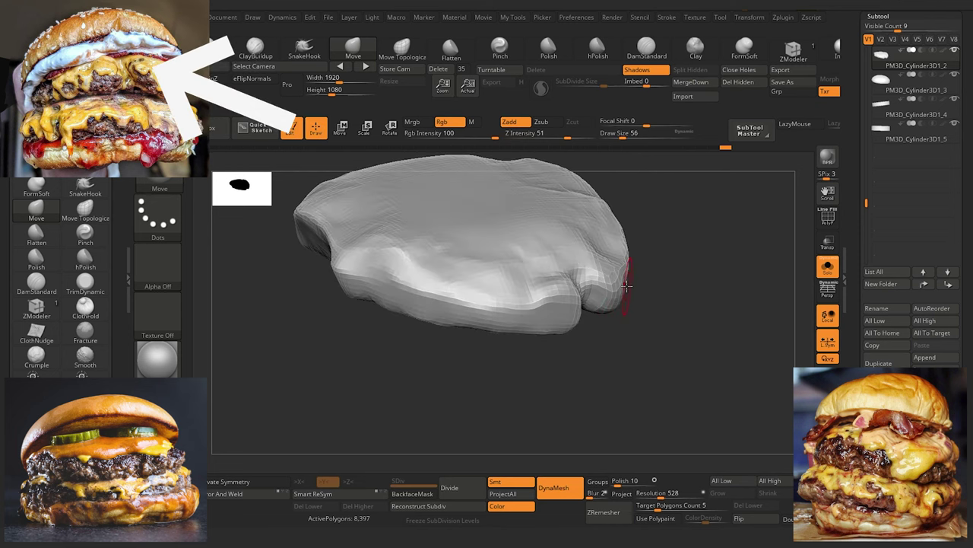
mouse_move(642, 394)
mouse_down()
mouse_move(615, 363)
mouse_move(571, 389)
mouse_move(542, 390)
mouse_move(569, 407)
mouse_move(621, 367)
mouse_up()
drag(520, 384, 549, 384)
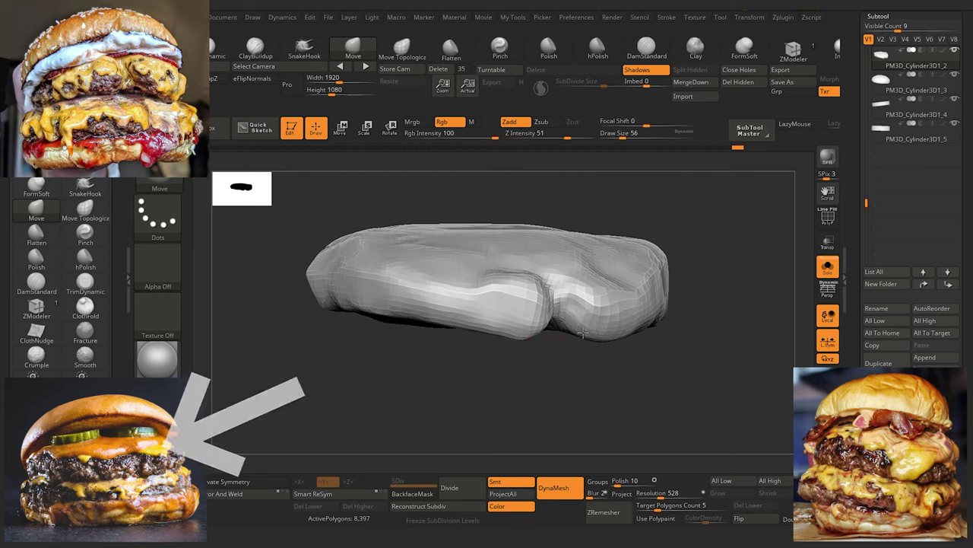
drag(588, 326, 600, 340)
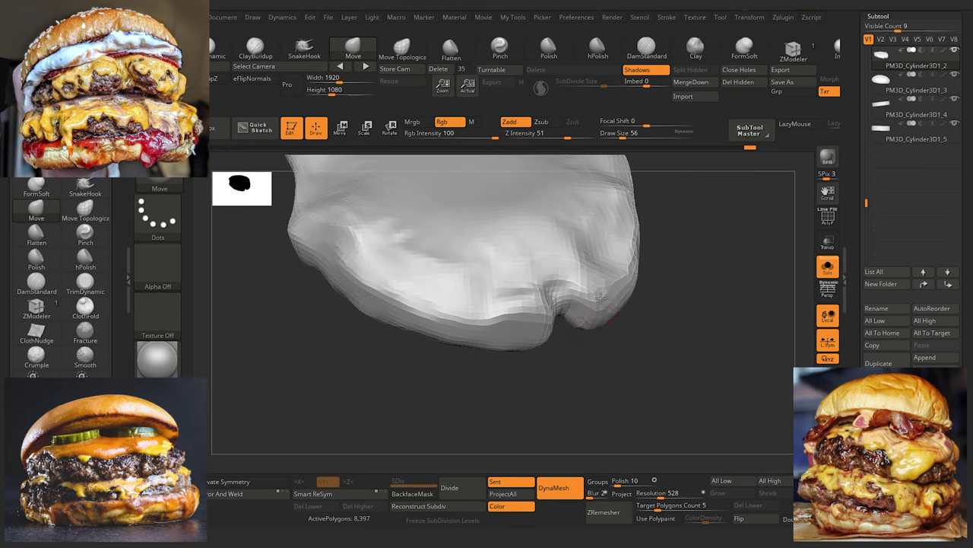
mouse_move(593, 399)
mouse_down()
mouse_move(582, 385)
mouse_move(486, 400)
mouse_move(489, 387)
mouse_move(576, 334)
mouse_up()
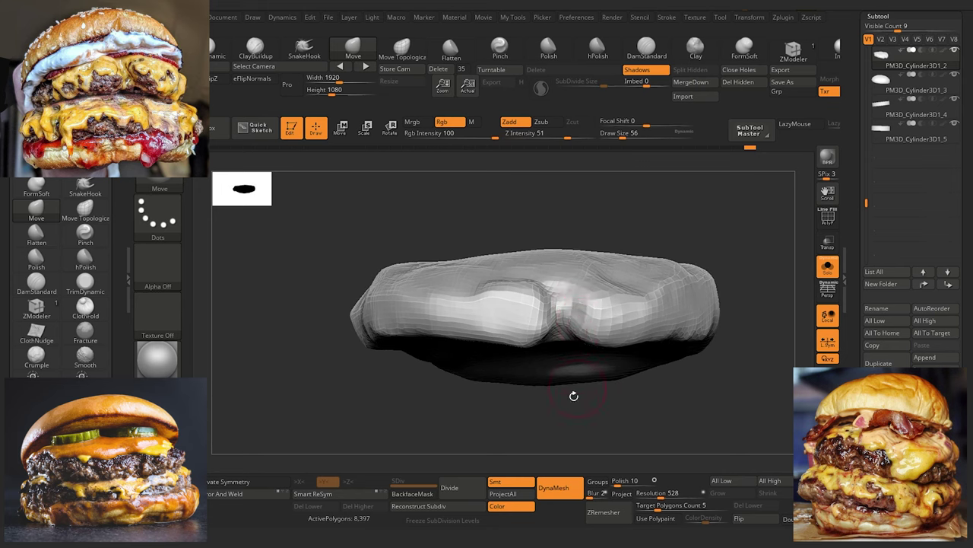
mouse_move(571, 393)
mouse_down()
mouse_move(550, 441)
mouse_move(574, 335)
mouse_move(600, 320)
mouse_up()
drag(568, 398, 532, 365)
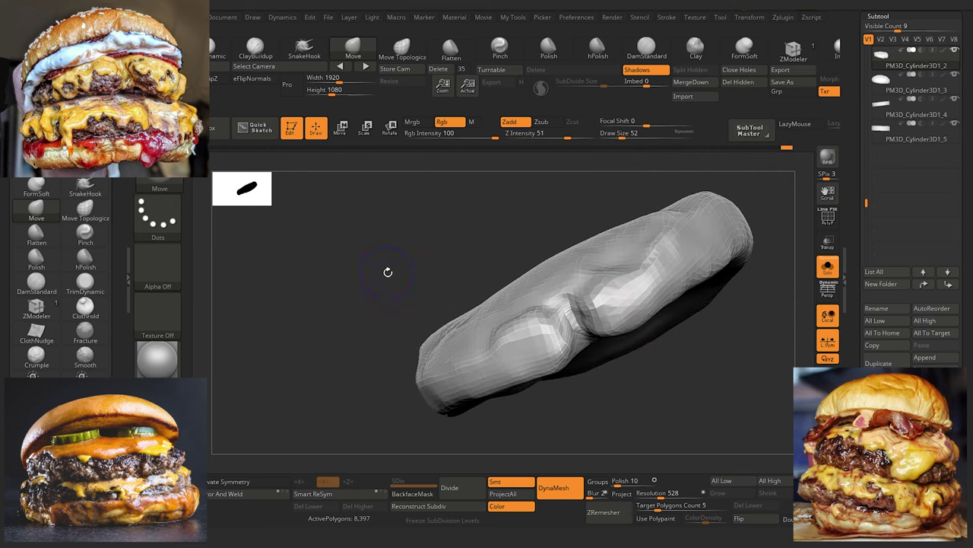
Step: Show the whole burger again and adjust the top bun's placement over the pickles with the transform gizmo
shift+drag(387, 272, 378, 254)
ctrl+right_drag(378, 254, 466, 292)
key(alt+s)
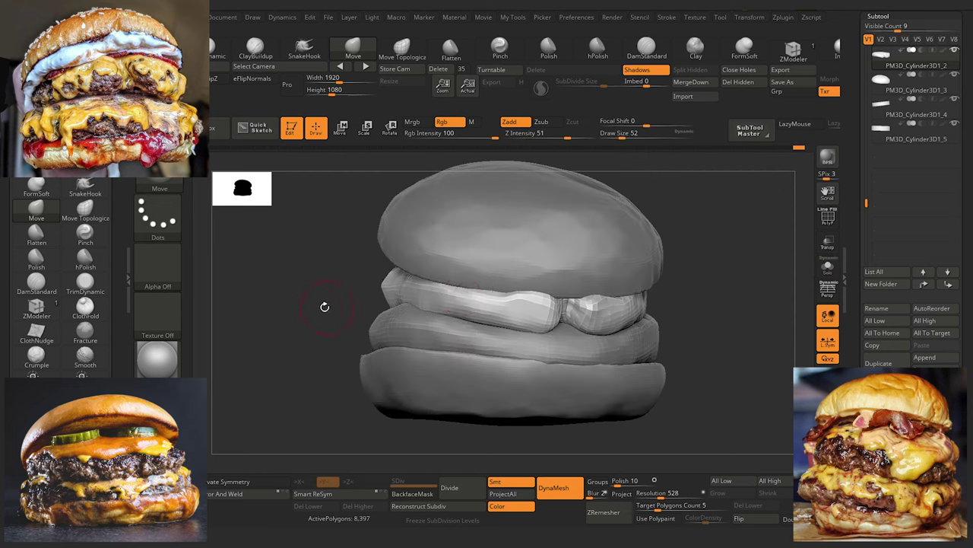
mouse_move(324, 305)
mouse_down()
mouse_move(289, 254)
mouse_move(281, 266)
mouse_move(342, 302)
mouse_up()
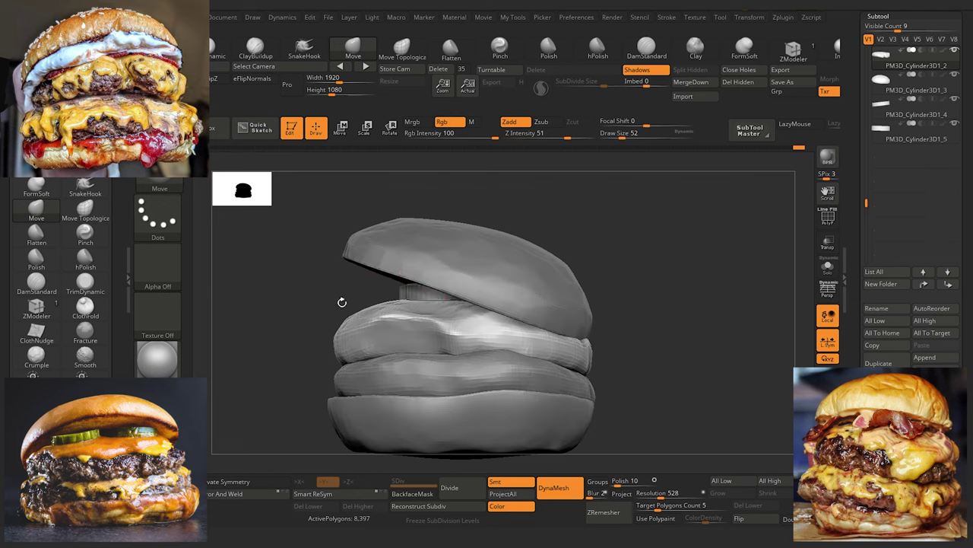
alt+click(443, 262)
click(339, 128)
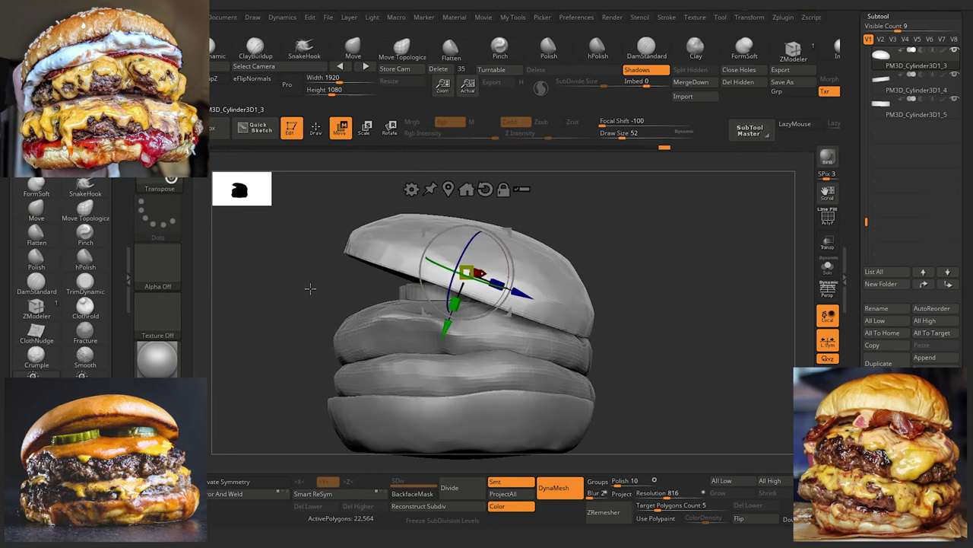
mouse_move(310, 282)
mouse_down()
mouse_move(285, 302)
mouse_move(345, 286)
mouse_move(348, 343)
mouse_move(315, 276)
mouse_move(315, 319)
mouse_move(292, 322)
mouse_move(344, 339)
mouse_move(346, 377)
mouse_up()
click(318, 131)
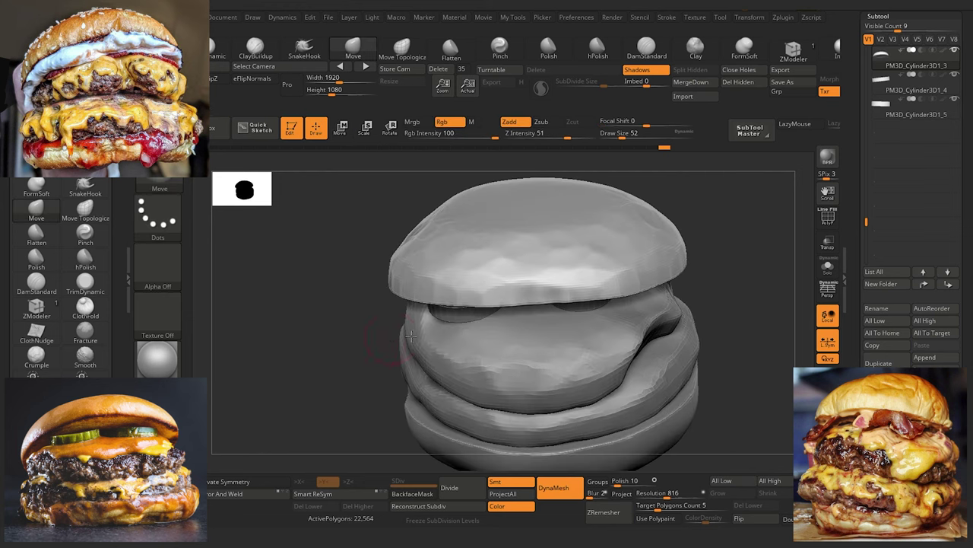
Step: Select the top patty and paint a corner-shaped mask on its upper surface in front of the right pickle
alt+click(485, 366)
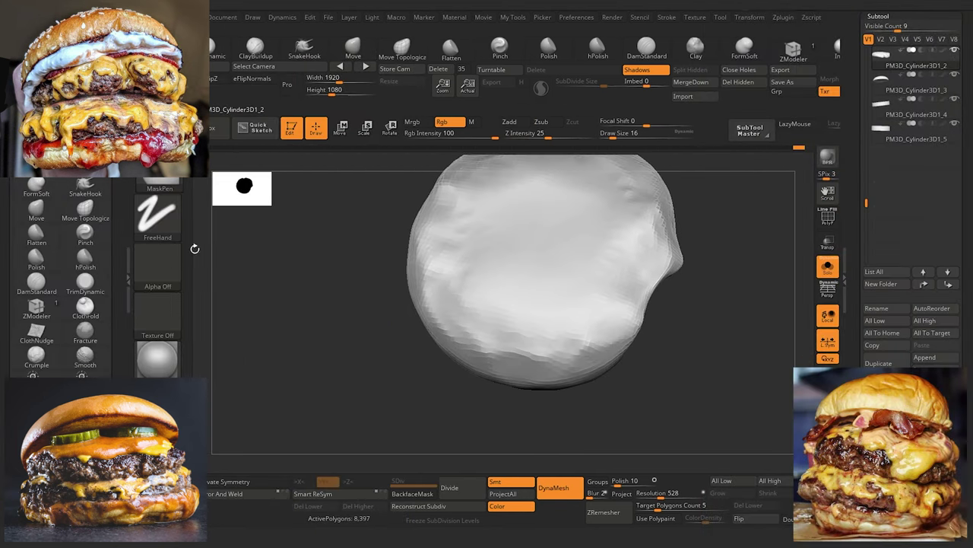
click(165, 266)
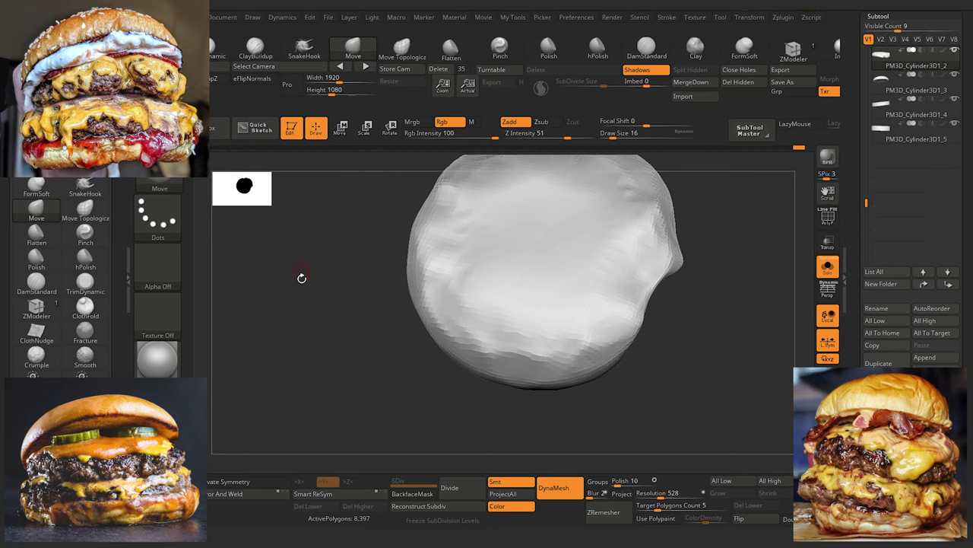
mouse_move(316, 299)
mouse_down()
mouse_move(291, 352)
mouse_move(296, 314)
mouse_move(335, 282)
mouse_up()
click(828, 266)
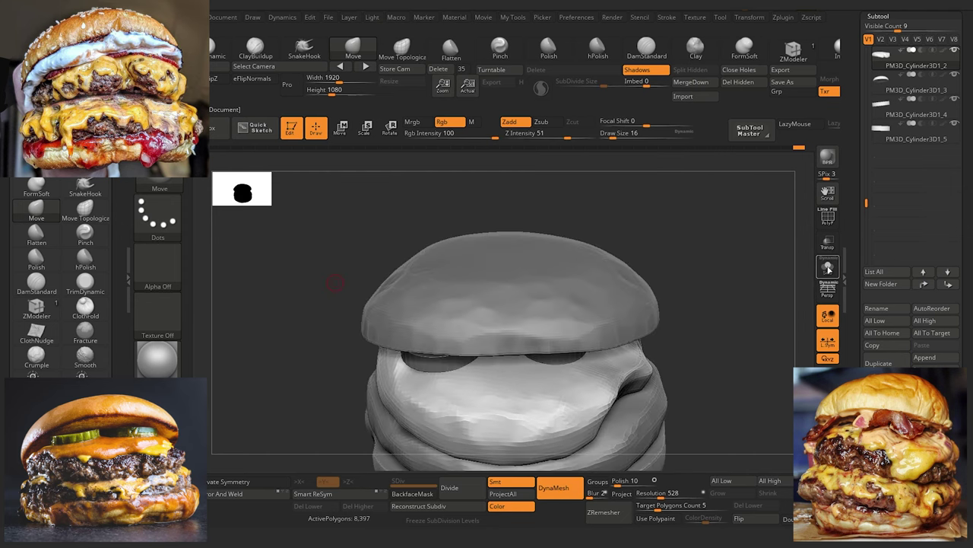
mouse_move(276, 345)
mouse_down()
mouse_move(274, 287)
mouse_move(275, 304)
mouse_move(304, 298)
mouse_up()
key(ctrl)
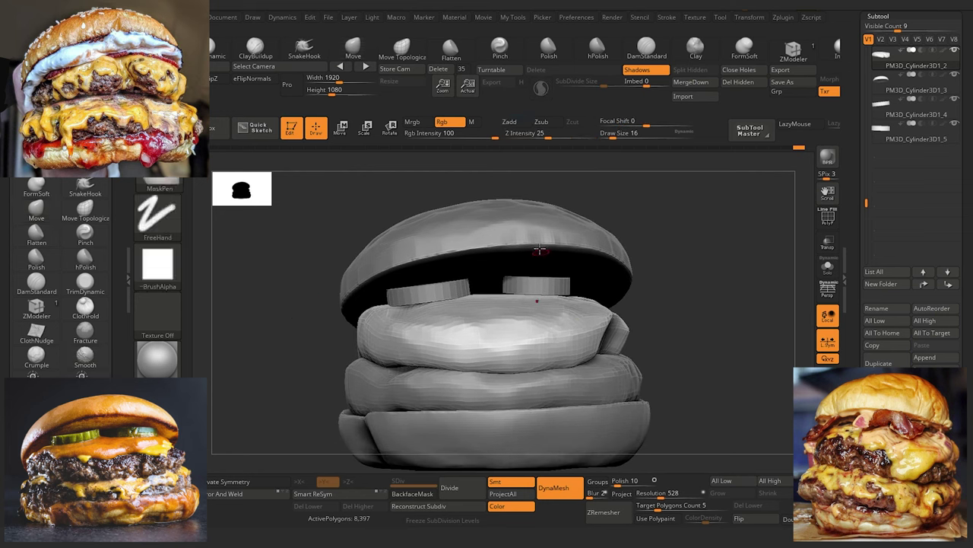
mouse_move(570, 321)
ctrl+mouse_down()
mouse_move(544, 307)
mouse_move(572, 326)
mouse_move(549, 324)
mouse_move(537, 306)
mouse_move(573, 297)
ctrl+mouse_up()
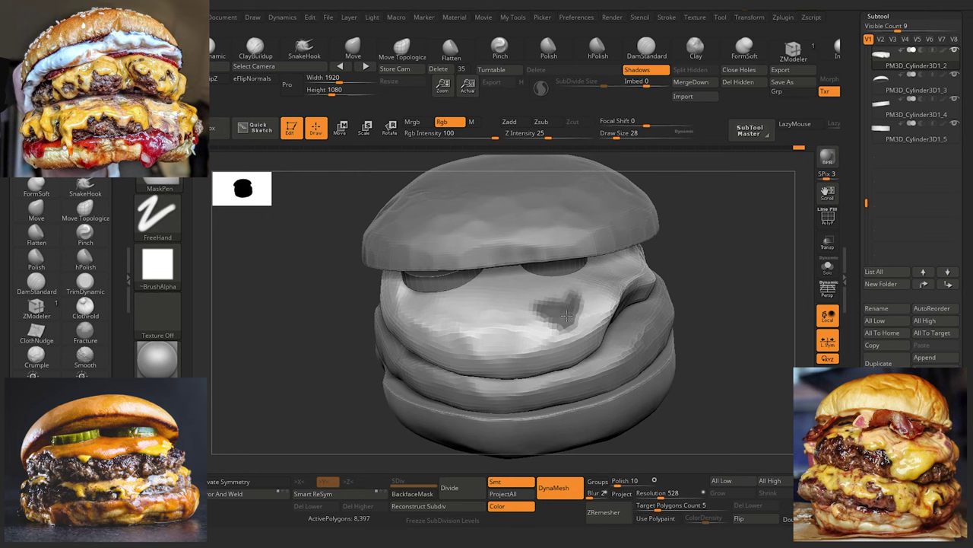
Step: Paint a second small mask mark on the top patty in front of the left pickle, and return to the Move brush
mouse_move(350, 301)
shift+mouse_down()
mouse_move(259, 307)
mouse_move(270, 306)
shift+mouse_up()
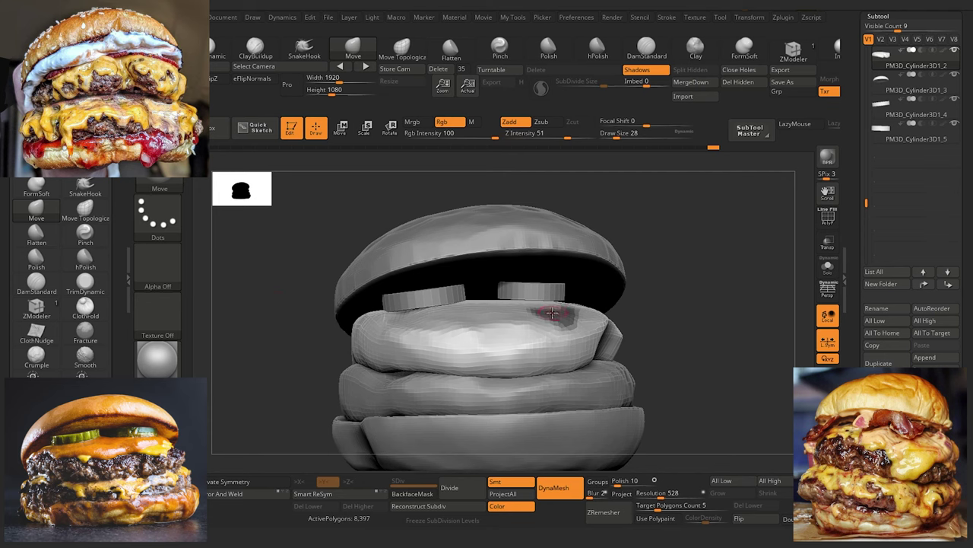
key(ctrl)
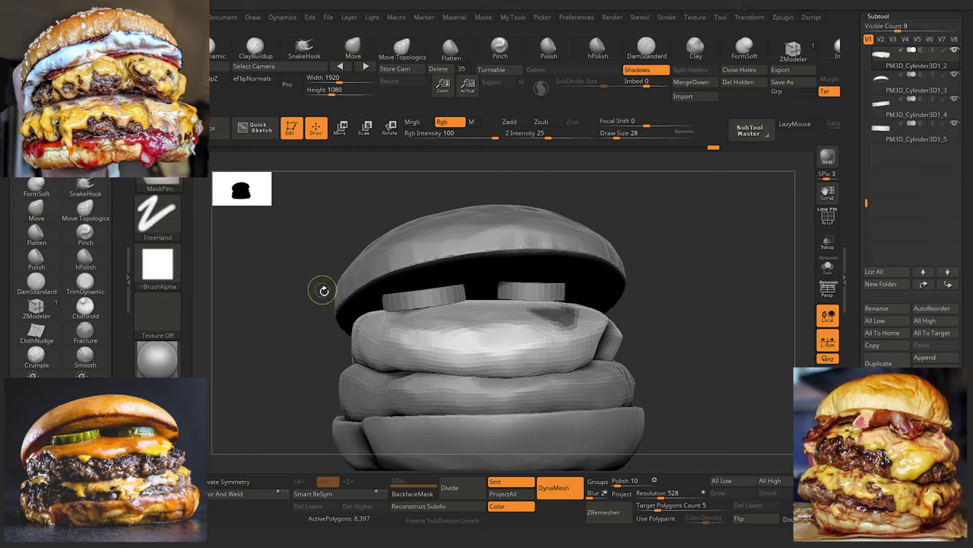
key(ctrl)
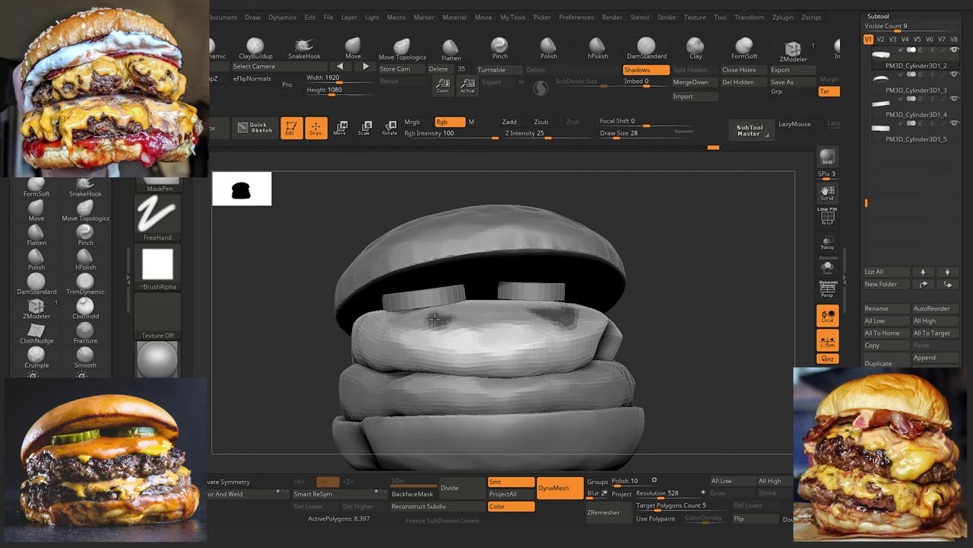
key(b)
key(m)
key(v)
Step: Isolate the top patty and paint a square mask outline across its upper surface at draw size 48, starting from the existing corner marks
drag(256, 347, 274, 385)
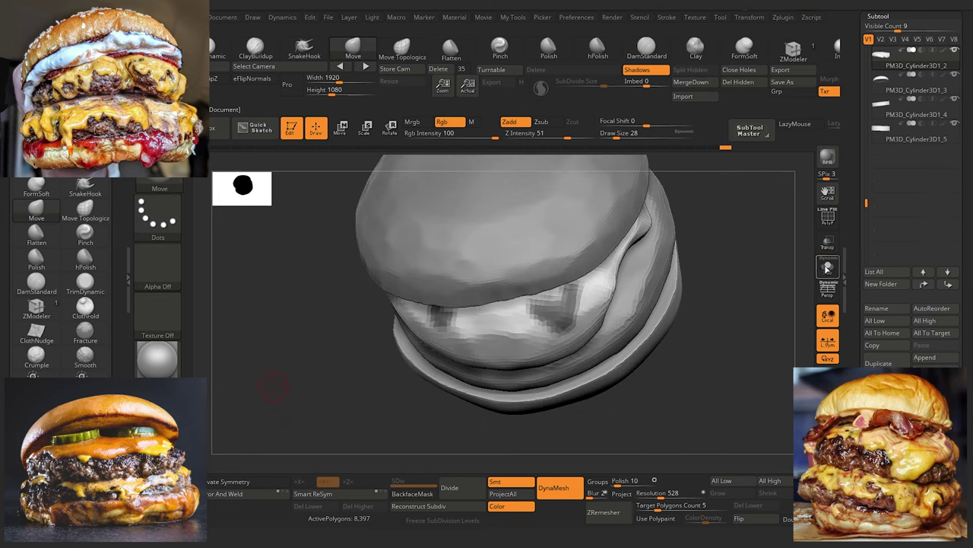
click(829, 267)
drag(281, 327, 333, 370)
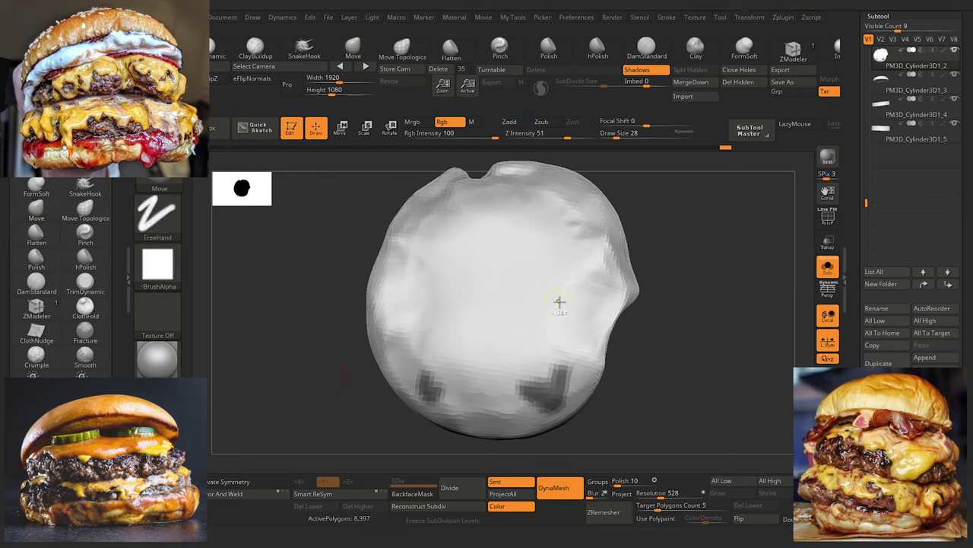
key(ctrl)
key(bracketright)
key(bracketright)
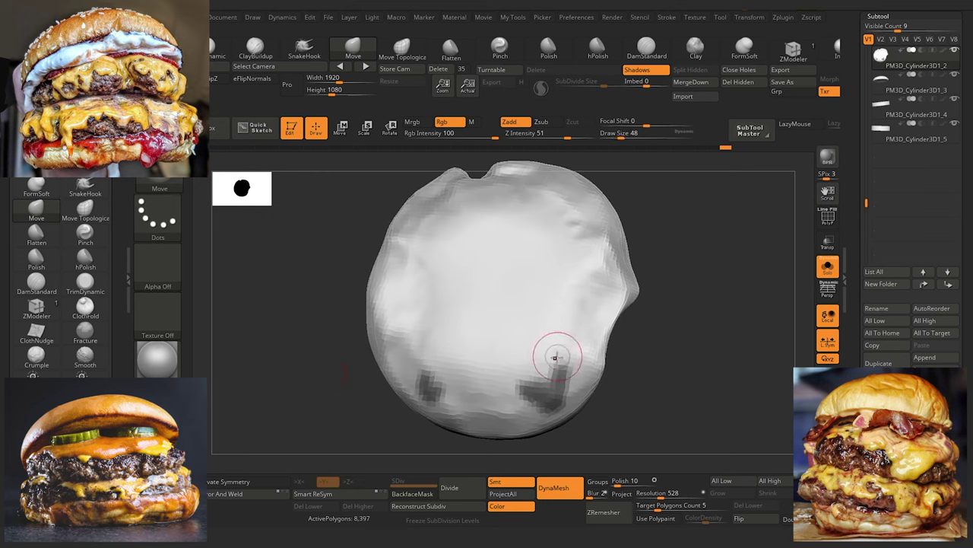
key(ctrl)
mouse_move(559, 367)
ctrl+mouse_down()
mouse_move(592, 241)
mouse_move(558, 364)
ctrl+mouse_up()
ctrl+drag(572, 242, 493, 201)
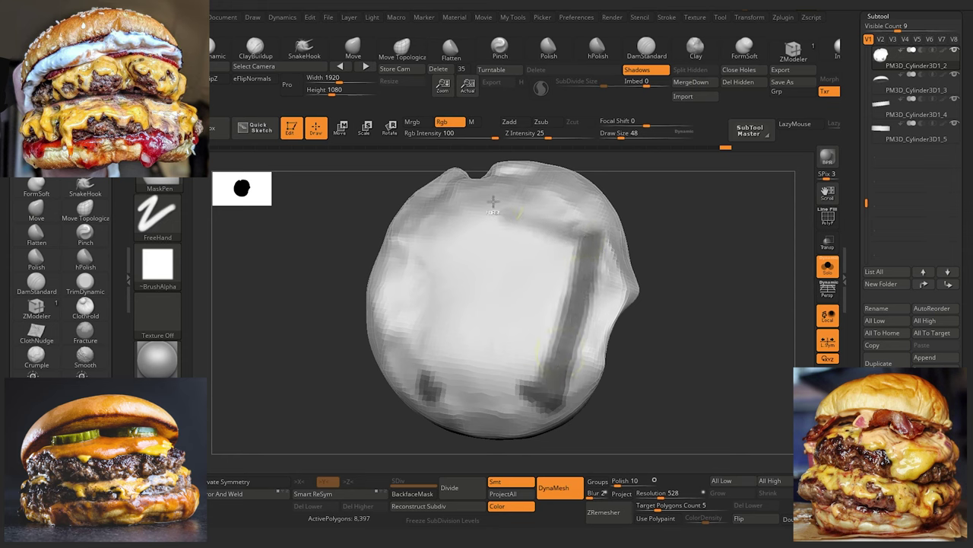
mouse_move(546, 228)
ctrl+mouse_down()
mouse_move(440, 200)
mouse_move(471, 207)
mouse_move(425, 205)
mouse_move(391, 349)
mouse_move(415, 258)
mouse_move(422, 314)
ctrl+mouse_up()
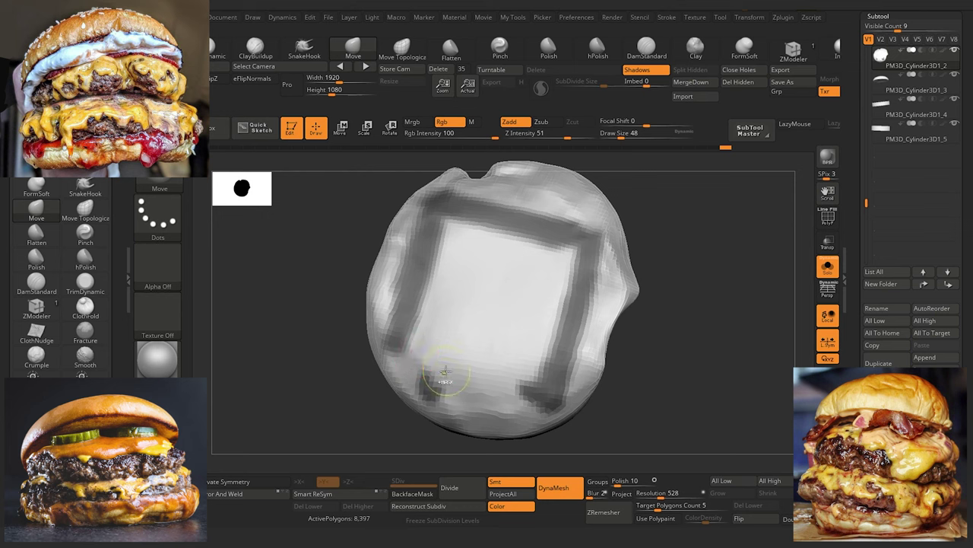
Step: Close the square outline and fill its interior with mask, extending the mask over the patty's side edge
mouse_move(451, 386)
ctrl+mouse_down()
mouse_move(578, 323)
mouse_move(456, 387)
mouse_move(584, 283)
mouse_move(533, 207)
mouse_move(519, 214)
mouse_move(502, 190)
mouse_move(449, 240)
mouse_move(499, 206)
ctrl+mouse_up()
mouse_move(420, 253)
ctrl+mouse_down()
mouse_move(545, 250)
mouse_move(578, 316)
mouse_move(426, 382)
mouse_move(377, 282)
mouse_move(434, 403)
mouse_move(437, 304)
mouse_move(424, 271)
mouse_move(457, 319)
mouse_move(526, 246)
ctrl+mouse_up()
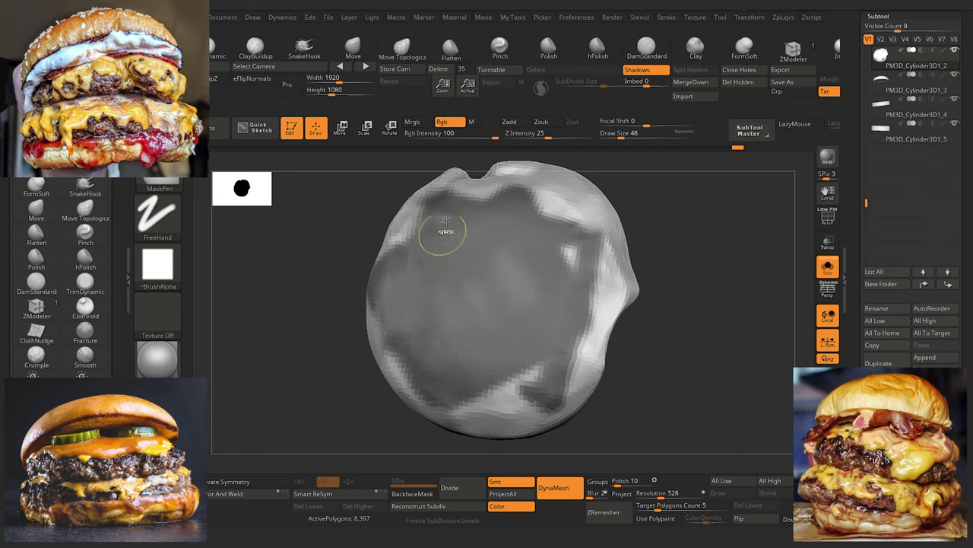
mouse_move(460, 217)
ctrl+mouse_down()
mouse_move(568, 253)
mouse_move(517, 369)
mouse_move(529, 384)
mouse_move(540, 358)
ctrl+mouse_up()
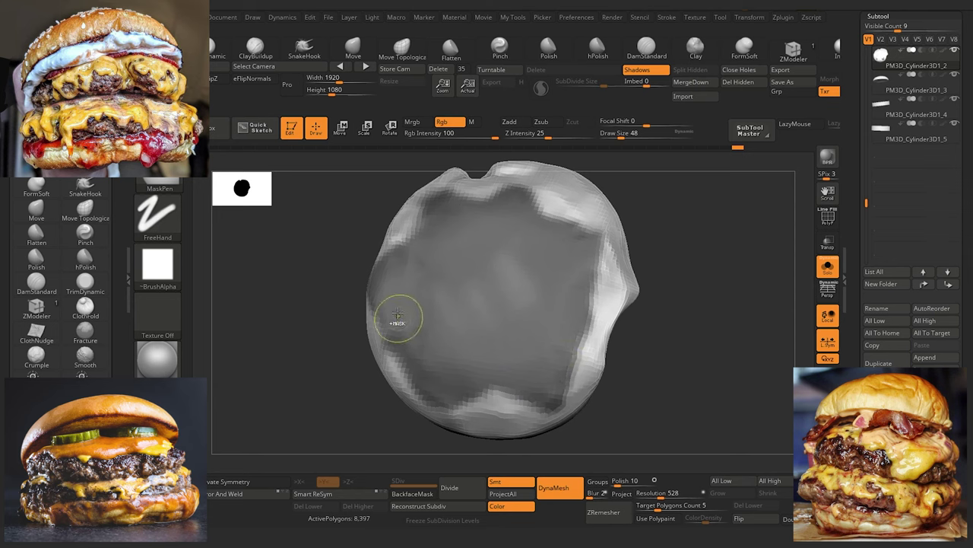
Step: Touch up the mask's border along the patty's front and side edges at draw size 36
key(b)
key(m)
key(v)
mouse_move(341, 279)
mouse_down()
mouse_move(311, 304)
mouse_move(330, 285)
mouse_up()
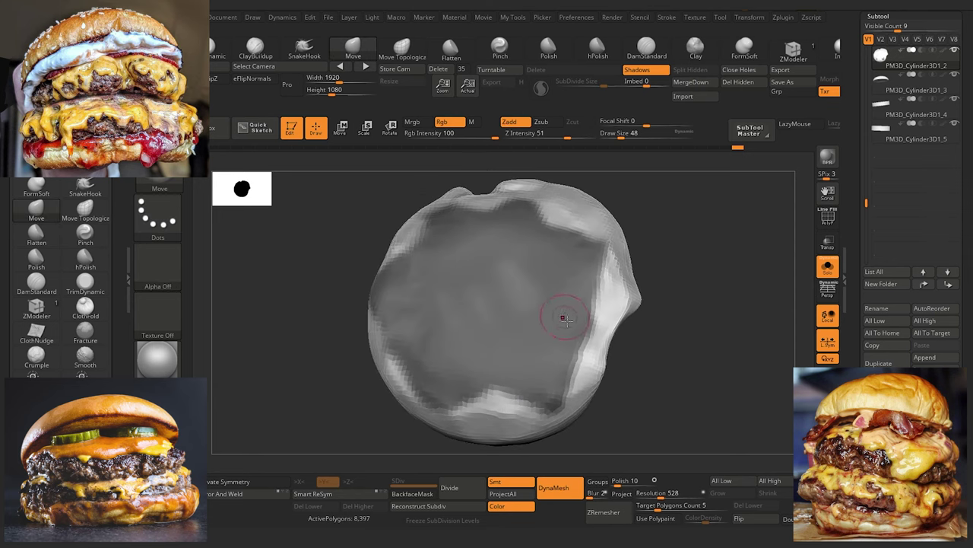
key(ctrl)
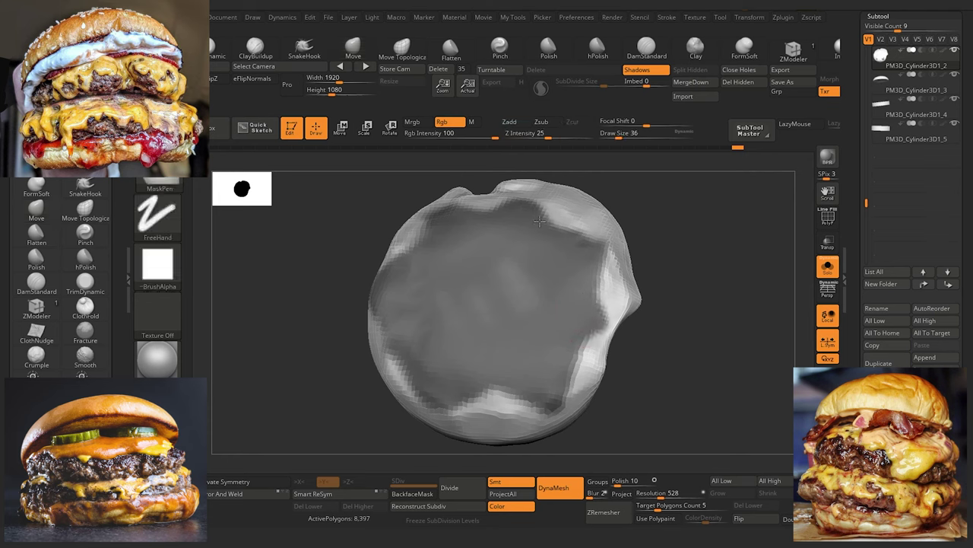
ctrl+drag(602, 310, 597, 324)
ctrl+drag(454, 399, 438, 395)
drag(311, 363, 332, 368)
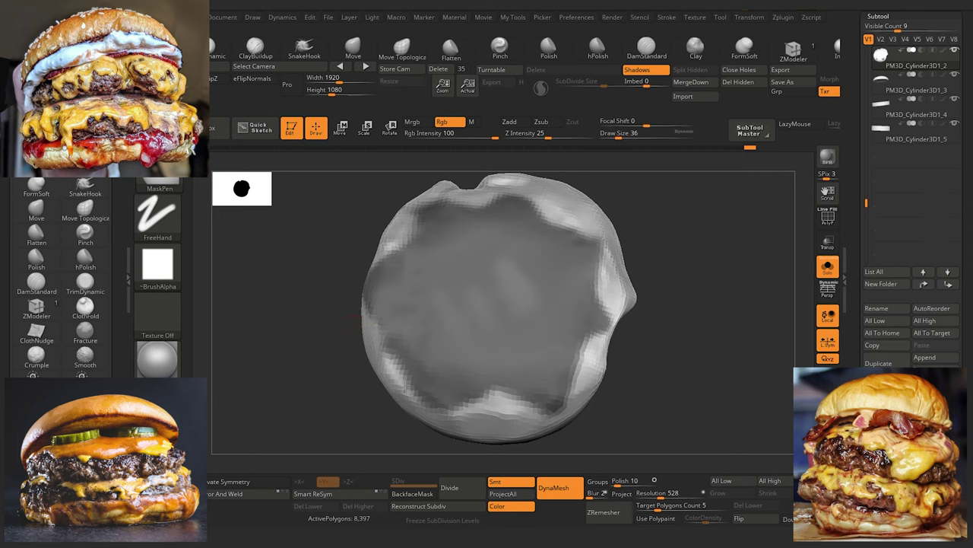
Step: Trim the mask back from the rim beside the patty's notch, reshaping its border at draw sizes 36 and 32
mouse_move(256, 323)
mouse_down()
mouse_move(263, 348)
mouse_move(251, 347)
mouse_move(311, 290)
mouse_up()
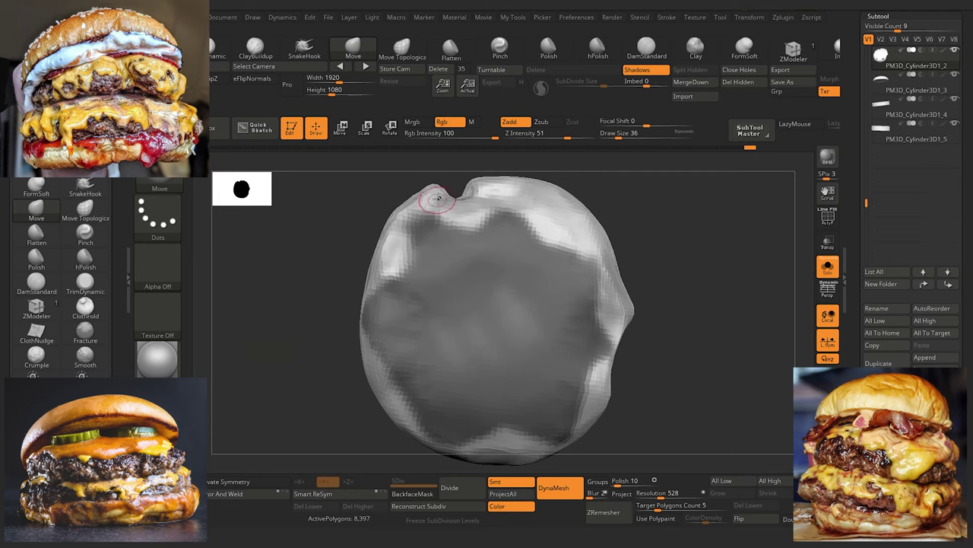
key(ctrl)
ctrl+alt+drag(454, 214, 404, 226)
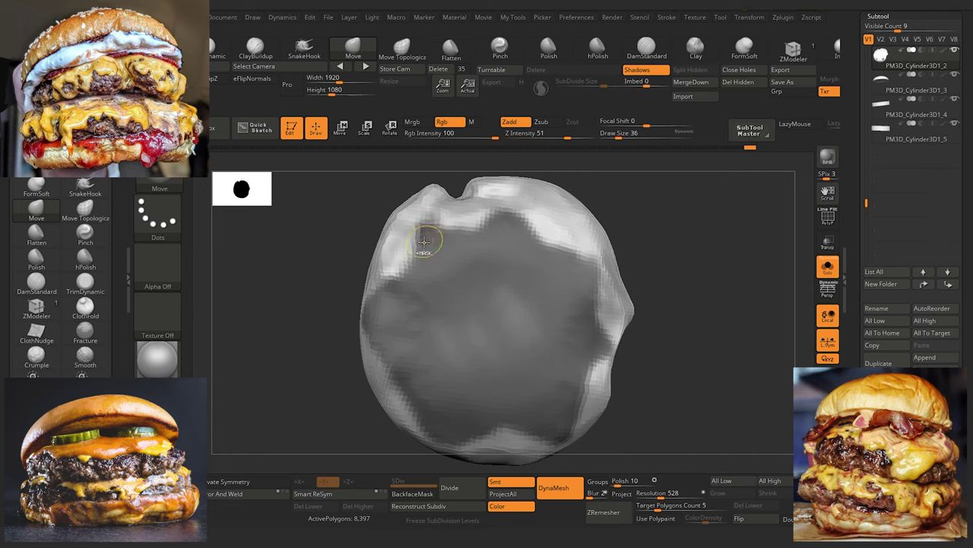
key(ctrl)
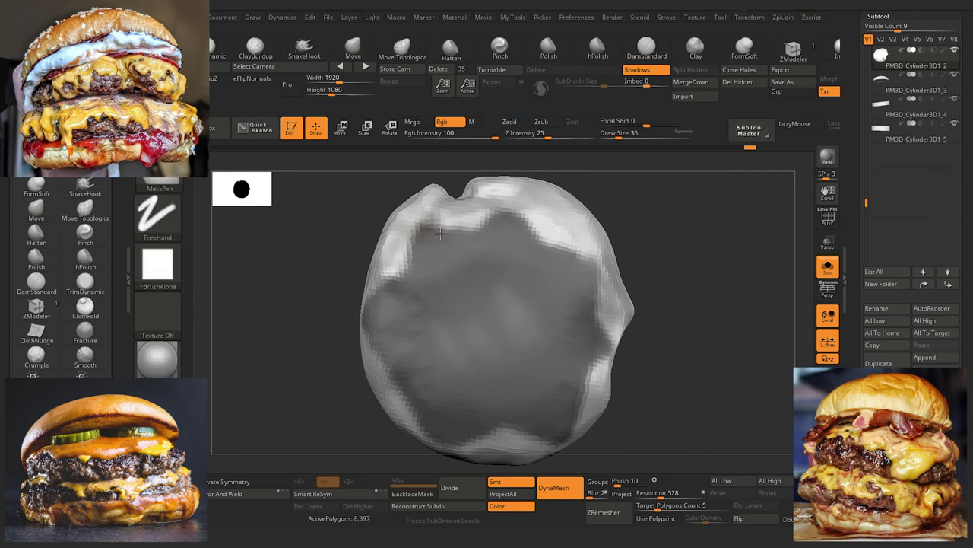
drag(343, 251, 351, 244)
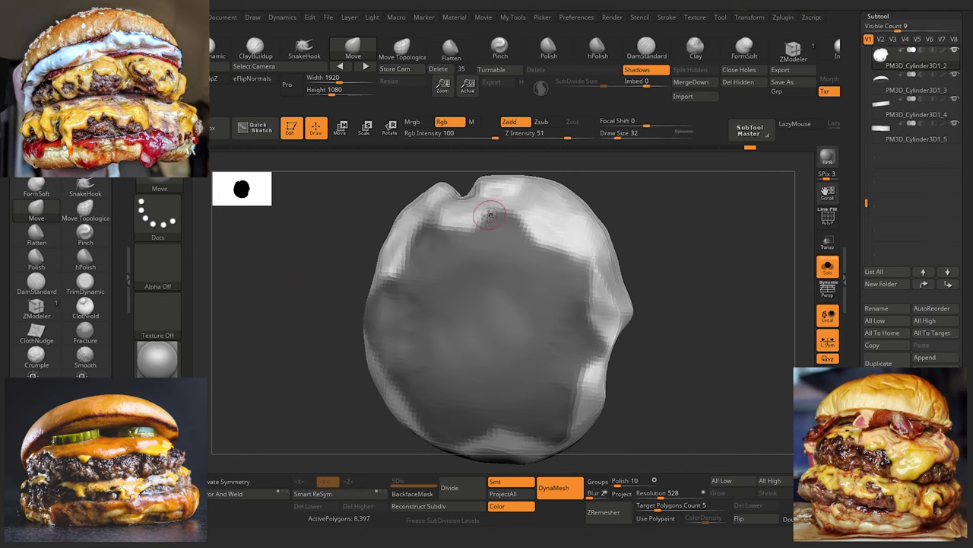
key(ctrl)
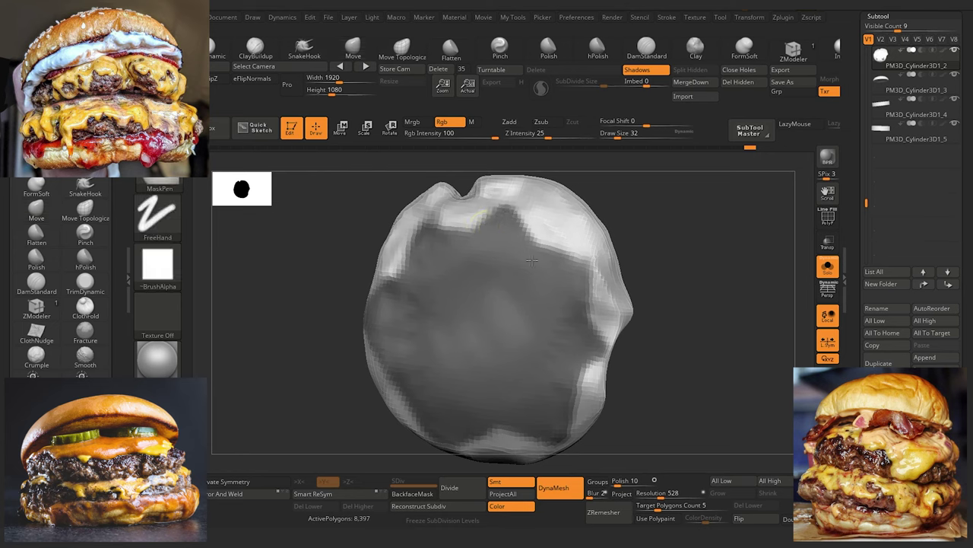
Step: Show the whole burger again and preview an Extract of the masked area at 0.02 thickness
mouse_move(316, 320)
mouse_down()
mouse_move(307, 319)
mouse_move(297, 363)
mouse_move(302, 297)
mouse_move(320, 404)
mouse_move(352, 355)
mouse_move(319, 360)
mouse_up()
click(831, 275)
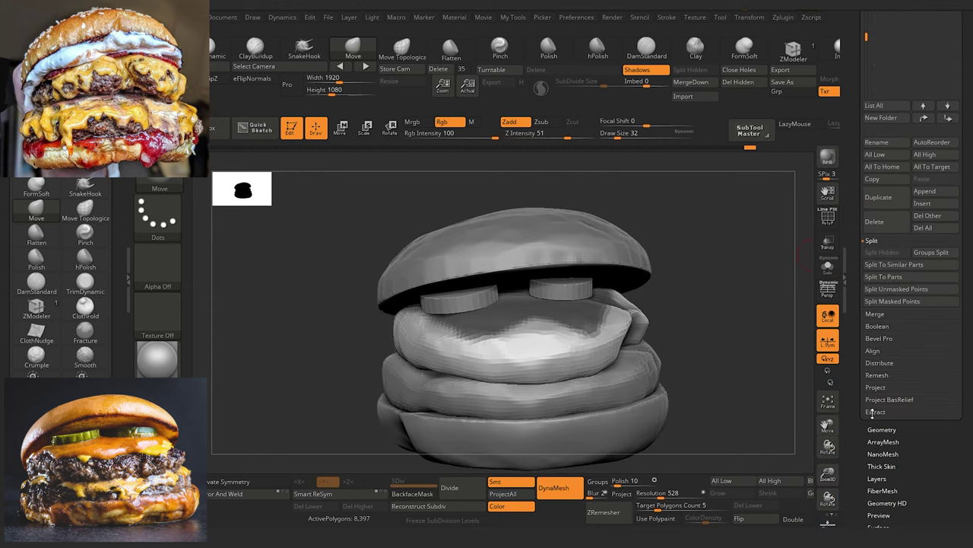
click(874, 411)
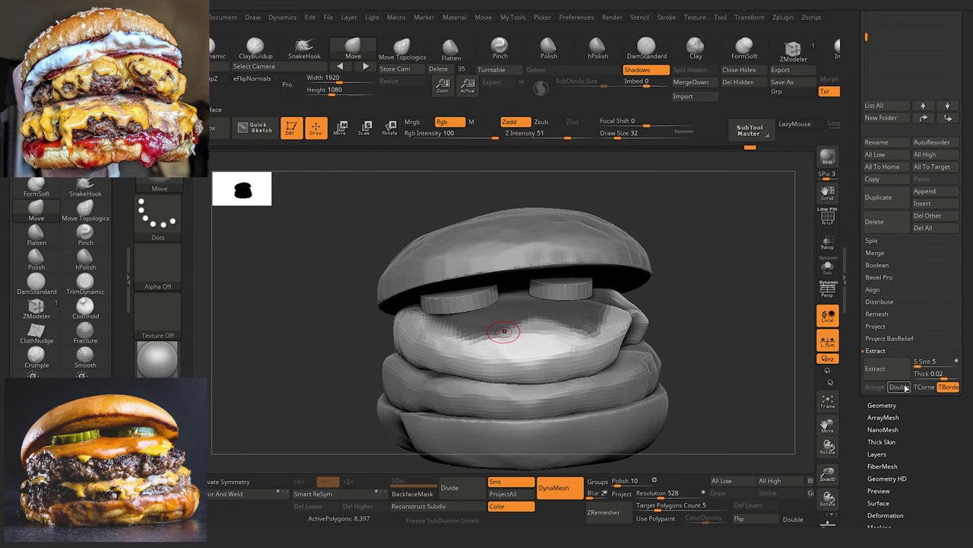
click(875, 368)
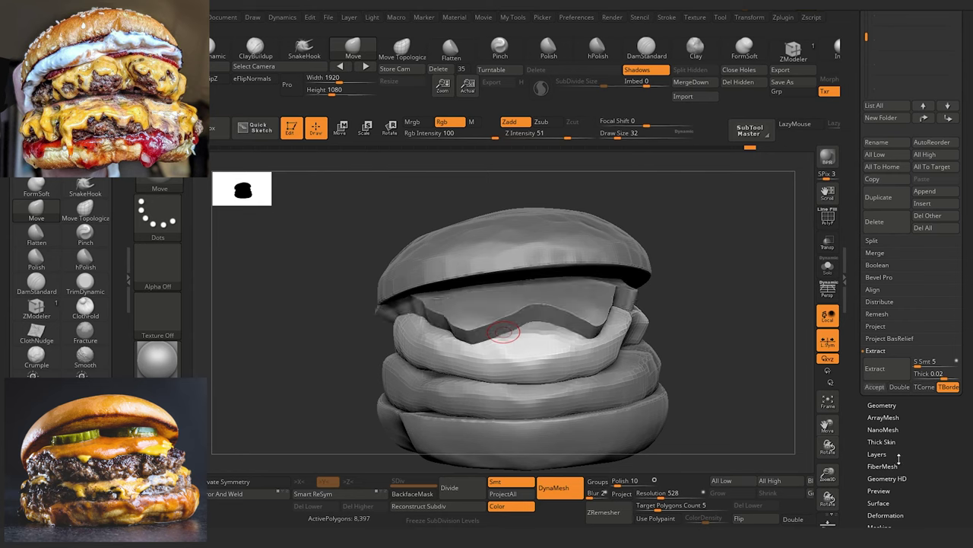
drag(286, 342, 309, 328)
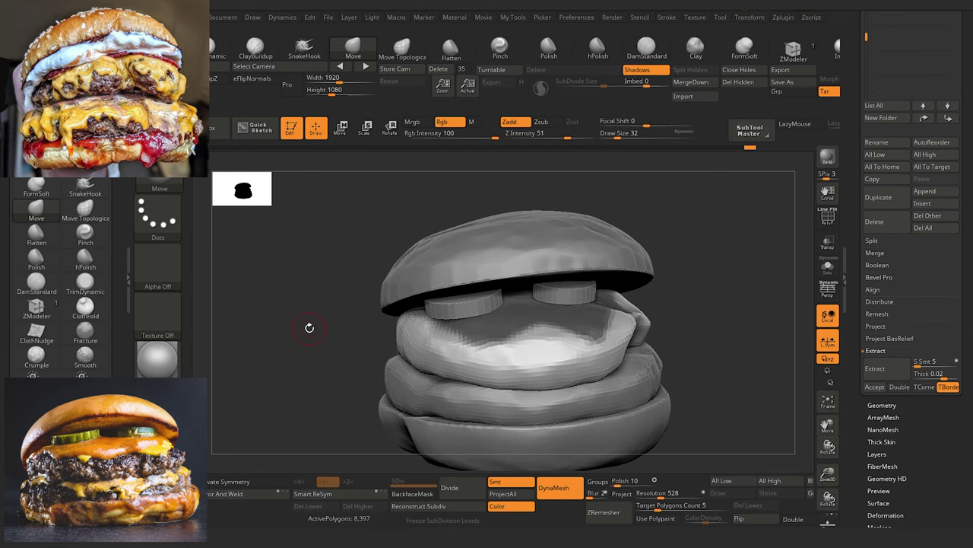
Step: Set the Extract thickness to 0.002 and preview the extraction again
click(934, 372)
text(0.00)
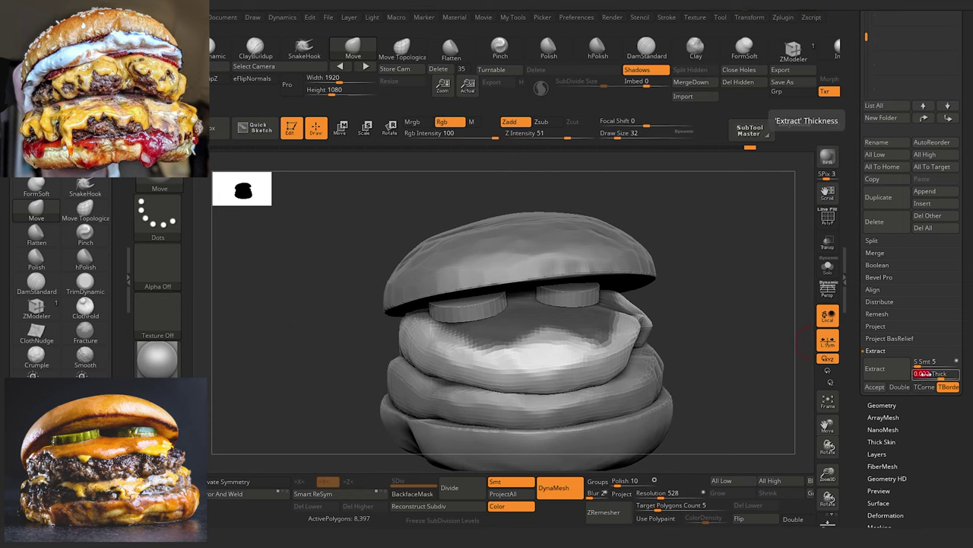
text(2)
key(Return)
click(878, 369)
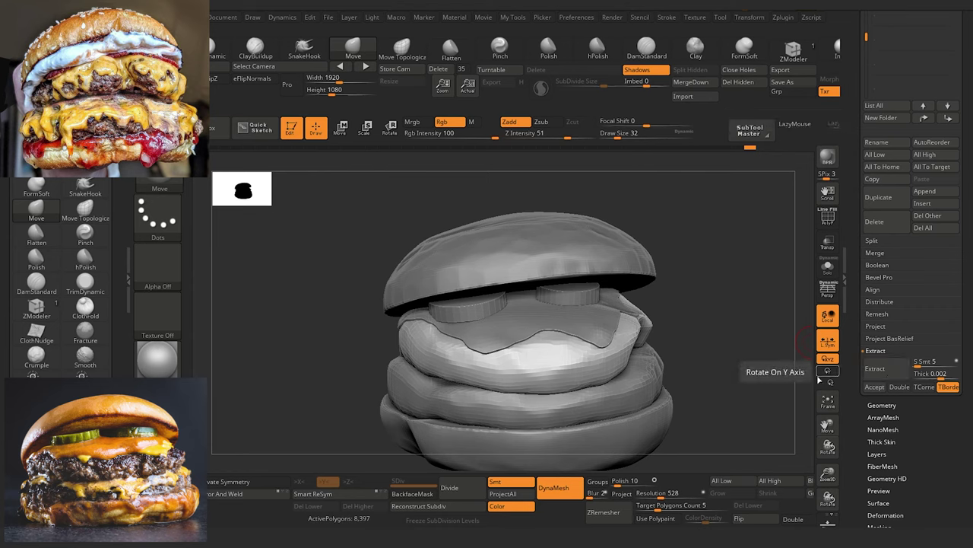
Step: Set the Extract thickness to 0.004, extract the masked area again and accept it as a new cheese slice
click(934, 373)
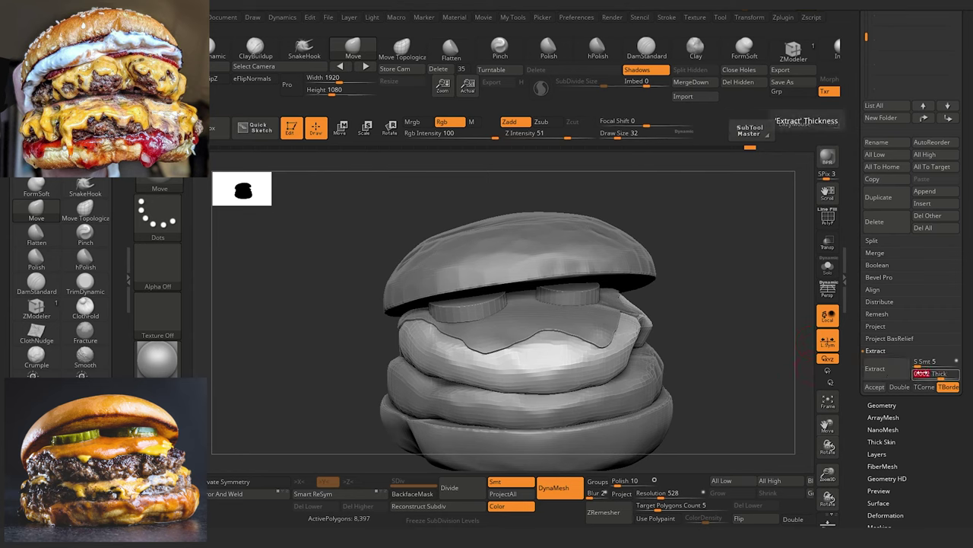
text(0.004)
key(Return)
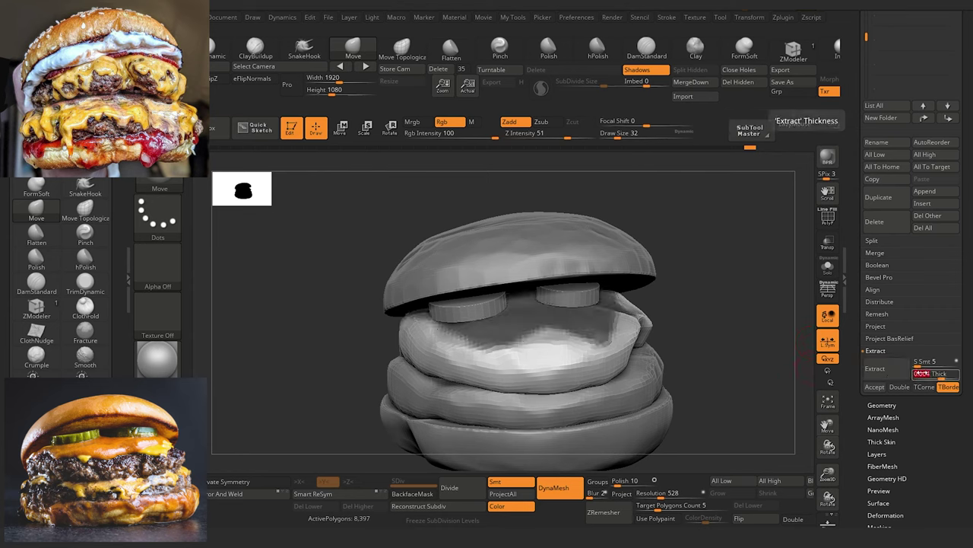
click(888, 371)
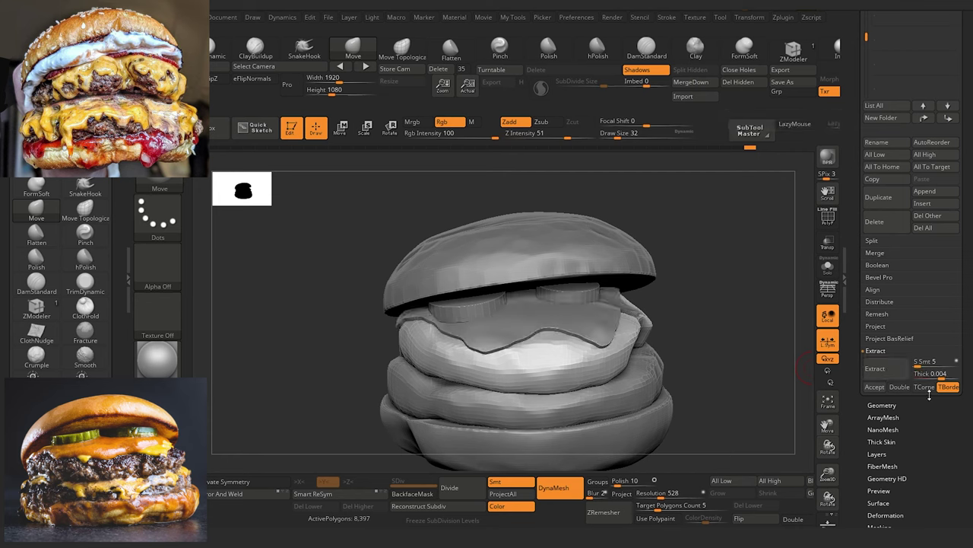
click(876, 387)
drag(318, 332, 322, 328)
drag(328, 282, 358, 282)
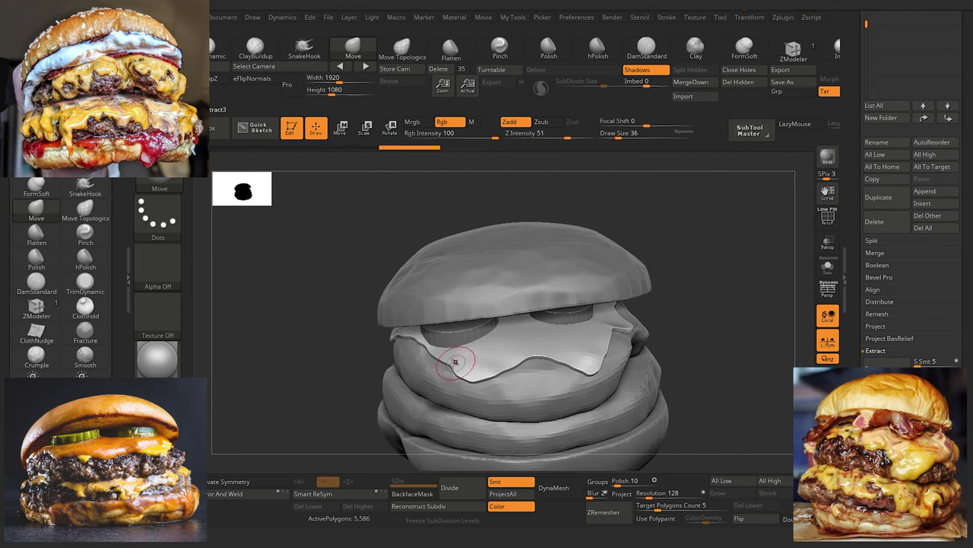
Step: Pull the cheese slice's front corners into downward points and shape the edge between them with the Move brush at draw sizes 48 to 52
key(bracketright)
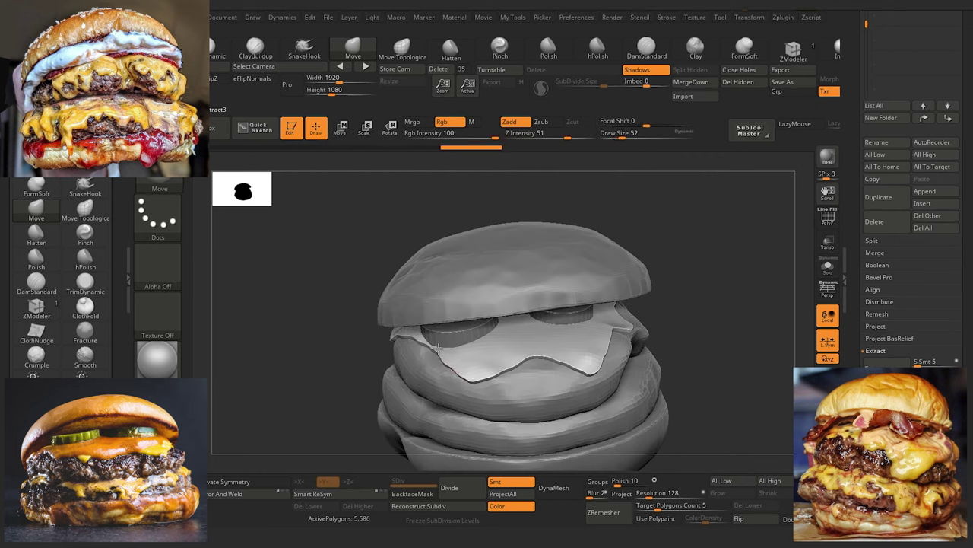
drag(458, 369, 468, 378)
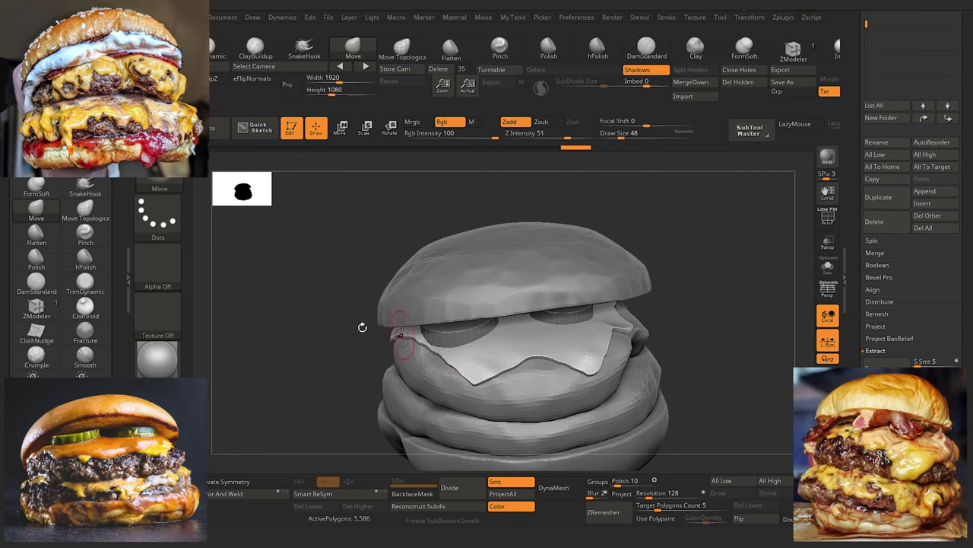
mouse_move(362, 327)
mouse_down()
mouse_move(422, 361)
mouse_move(380, 350)
mouse_up()
drag(555, 364, 572, 377)
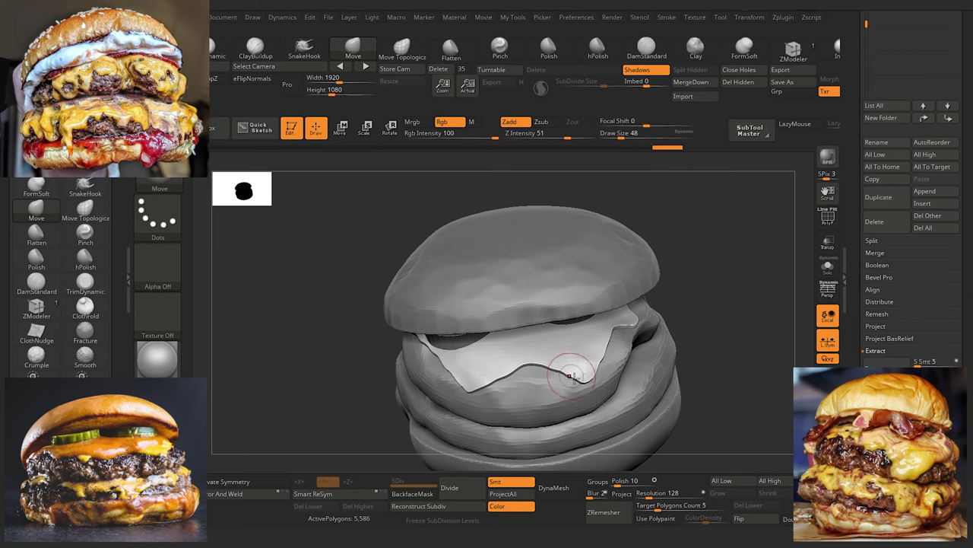
mouse_move(510, 370)
mouse_down()
mouse_move(521, 365)
mouse_move(482, 381)
mouse_up()
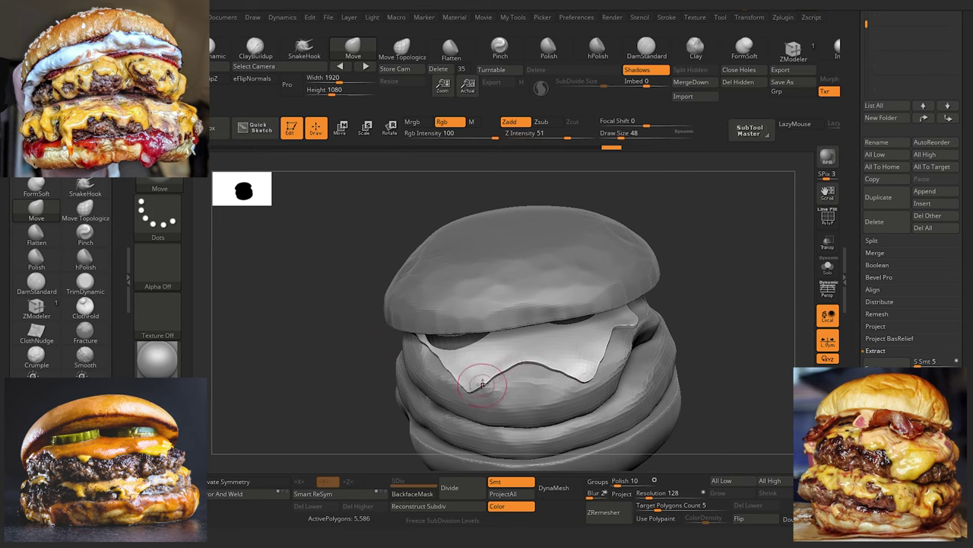
key([)
key(])
key(])
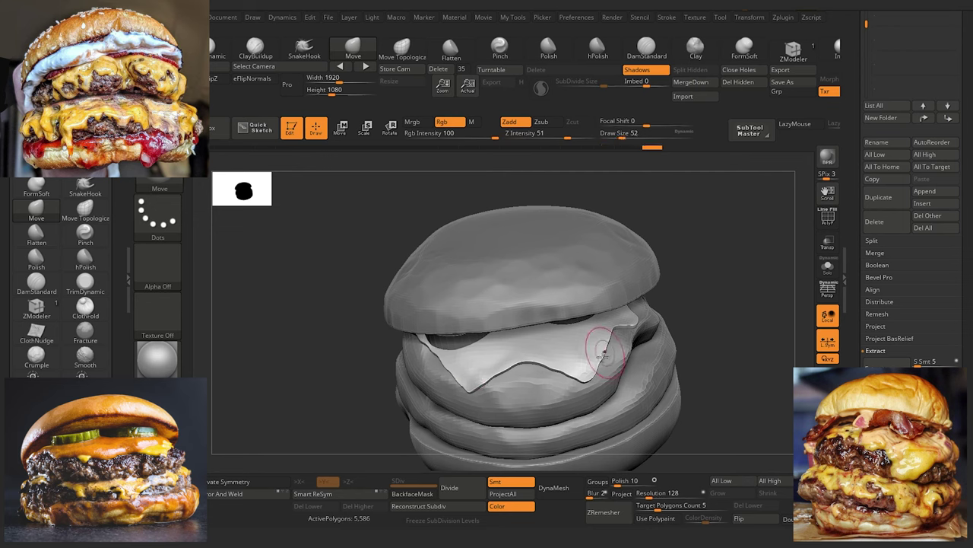
drag(600, 359, 605, 343)
Step: Sharpen the cheese slice's small side corner above the patty's dip with the Move brush at draw sizes 28 to 36
mouse_move(332, 303)
mouse_down()
mouse_move(322, 296)
mouse_move(304, 306)
mouse_move(296, 335)
mouse_move(383, 319)
mouse_up()
key([)
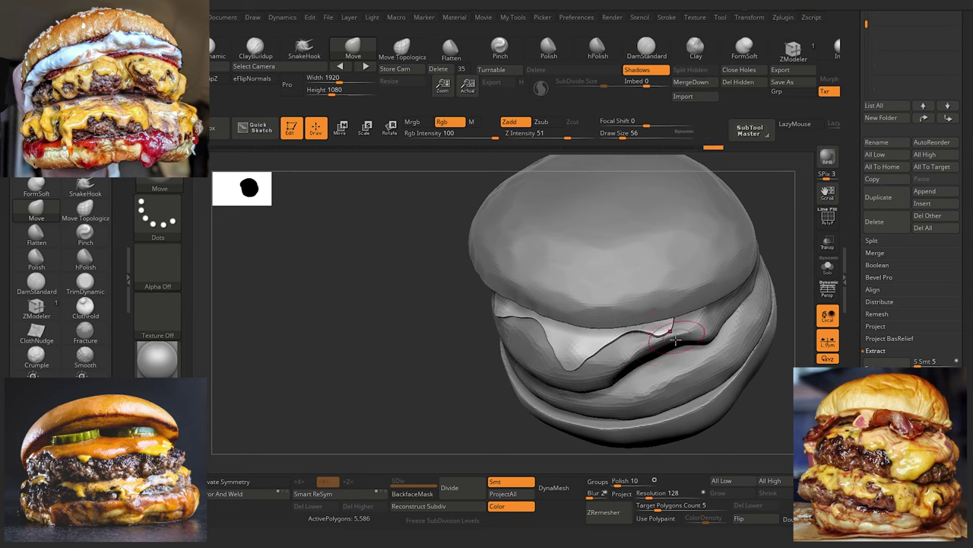
key(])
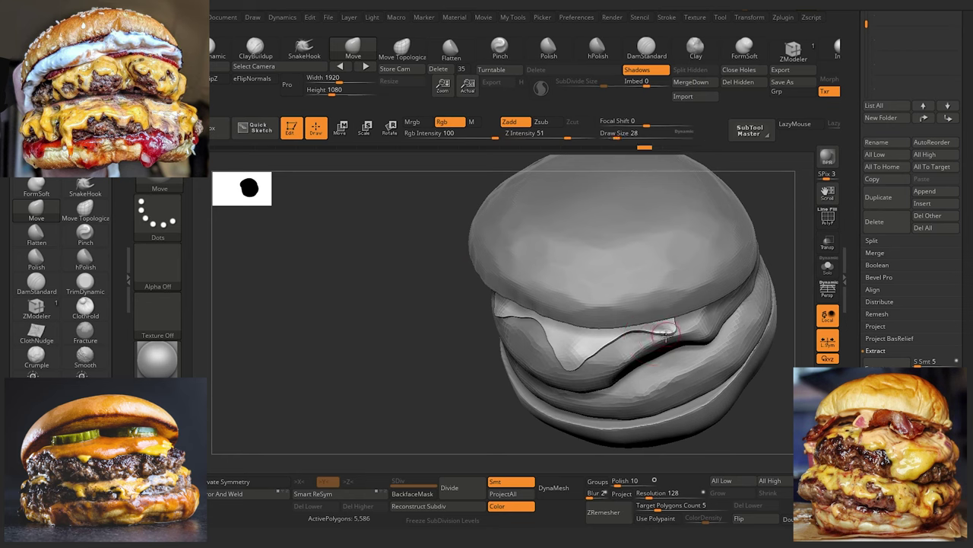
key(bracketright)
key(bracketright)
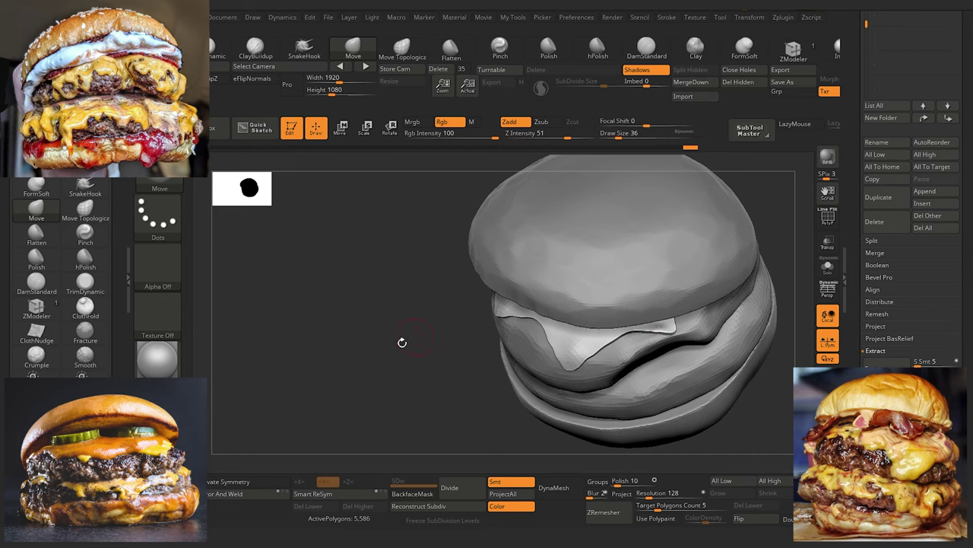
Step: Isolate the cheese slice and carve creases along its wavy side edge with the DamStandard brush at draw size 24
mouse_move(403, 342)
mouse_down()
mouse_move(343, 285)
mouse_move(339, 306)
mouse_move(358, 333)
mouse_move(355, 393)
mouse_move(365, 367)
mouse_move(360, 398)
mouse_move(378, 330)
mouse_up()
click(829, 267)
click(37, 281)
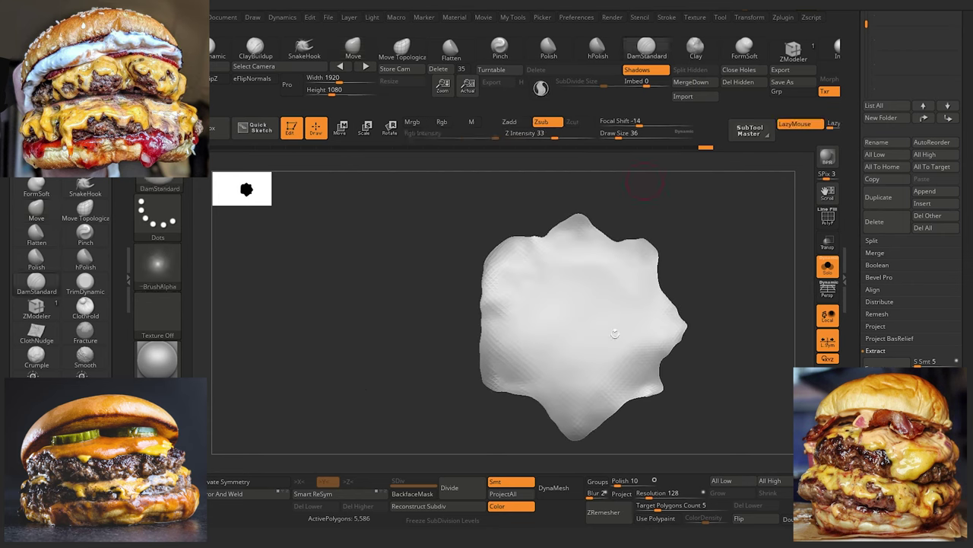
key([)
drag(645, 278, 587, 221)
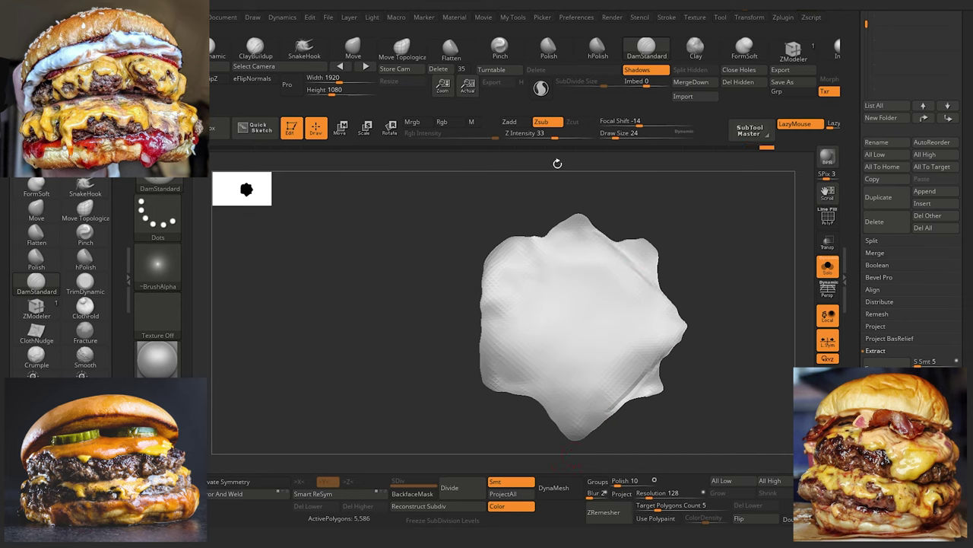
Step: Carve creases along the remaining edges of the isolated cheese slice with the DamStandard brush at draw size 24
drag(495, 294, 492, 296)
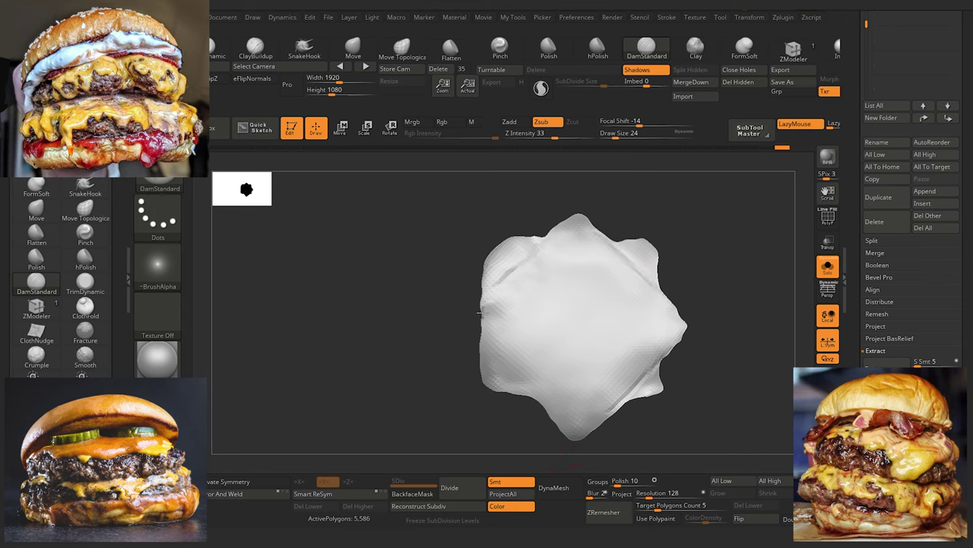
mouse_move(453, 266)
mouse_down()
mouse_move(311, 237)
mouse_move(450, 254)
mouse_move(570, 332)
mouse_up()
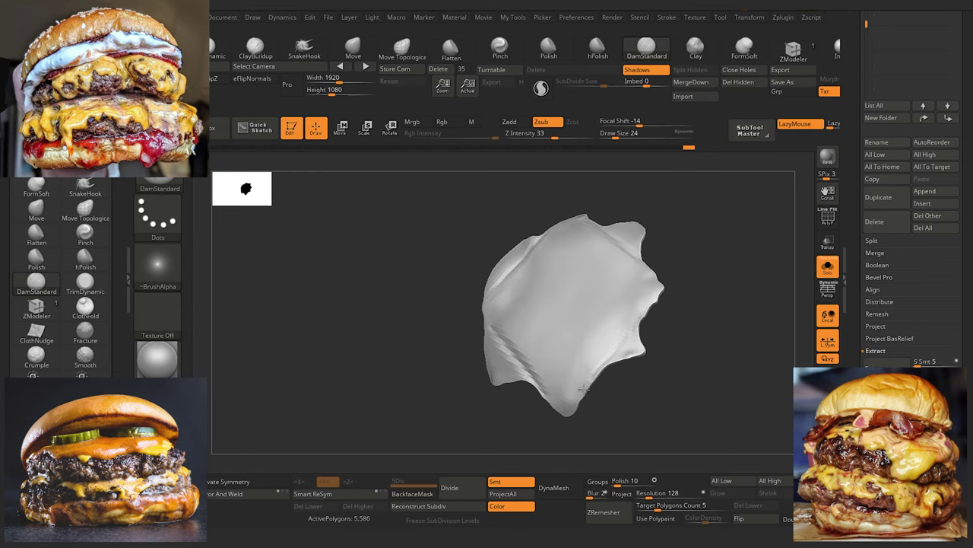
drag(393, 365, 420, 361)
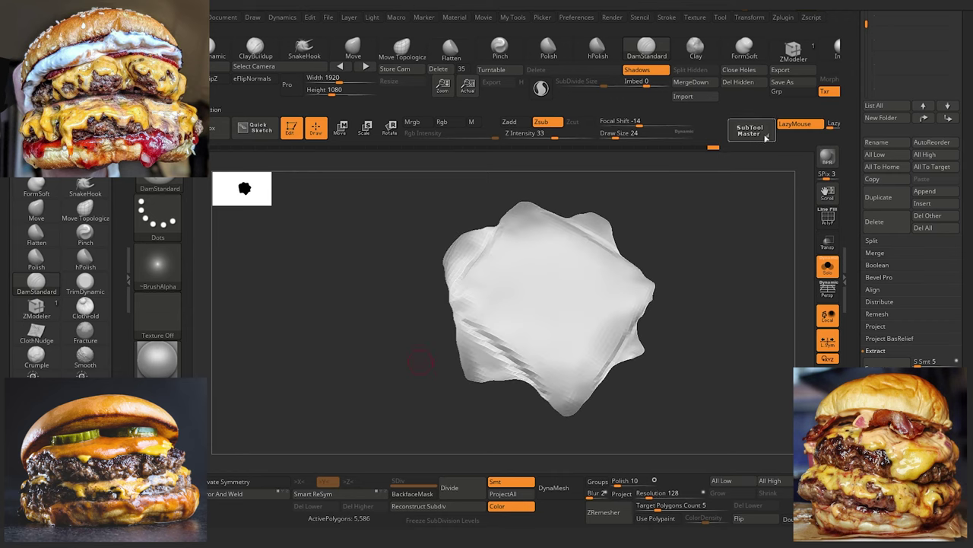
click(825, 274)
mouse_move(370, 289)
mouse_down()
mouse_move(355, 267)
mouse_move(320, 281)
mouse_move(326, 261)
mouse_move(315, 321)
mouse_move(265, 326)
mouse_move(261, 297)
mouse_move(310, 304)
mouse_move(330, 393)
mouse_move(350, 374)
mouse_move(337, 278)
mouse_up()
click(828, 268)
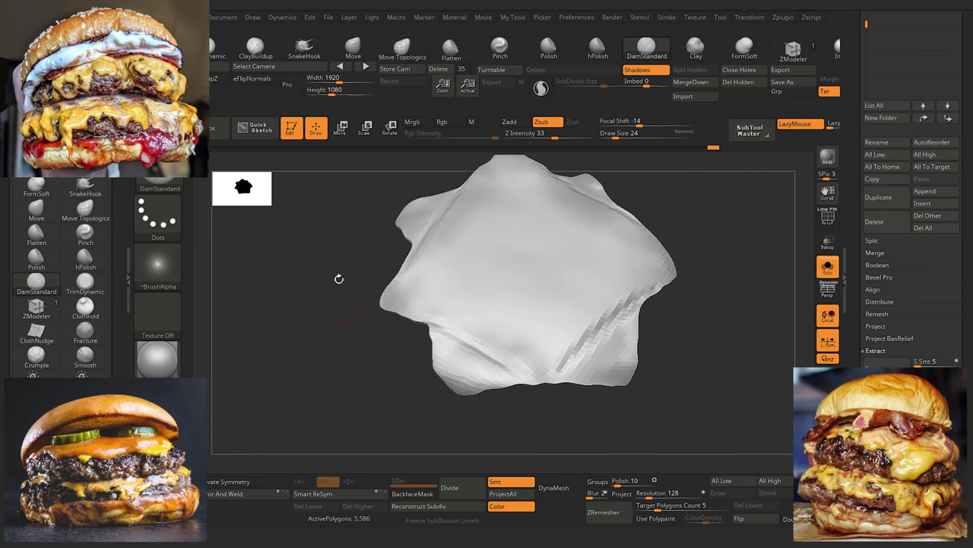
Step: Pull the cheese slice's corners into sharper points and adjust its creased side with the Move brush at draw sizes 40 to 84
click(352, 48)
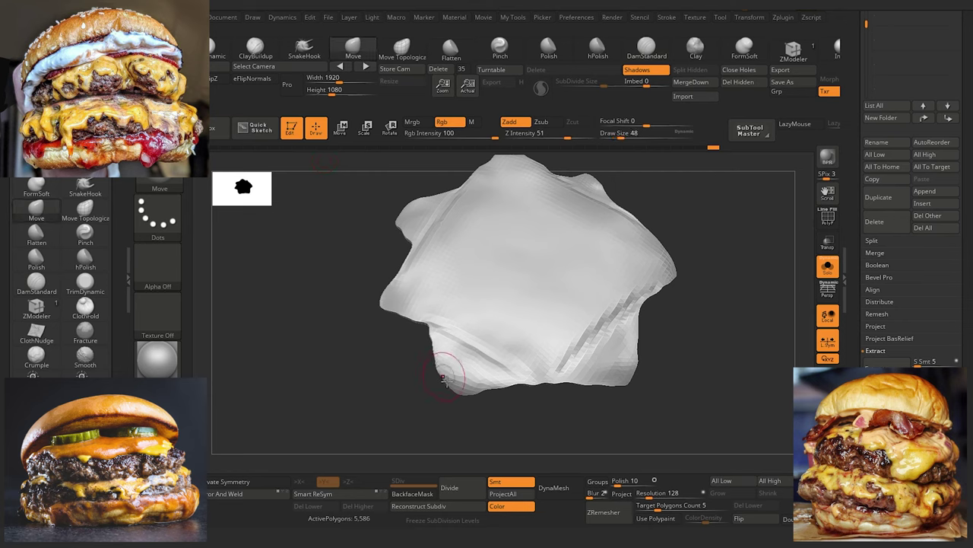
drag(461, 397, 416, 316)
mouse_move(384, 359)
mouse_down()
mouse_move(386, 403)
mouse_move(350, 372)
mouse_move(414, 308)
mouse_move(386, 305)
mouse_move(379, 258)
mouse_move(420, 262)
mouse_move(317, 259)
mouse_move(368, 305)
mouse_up()
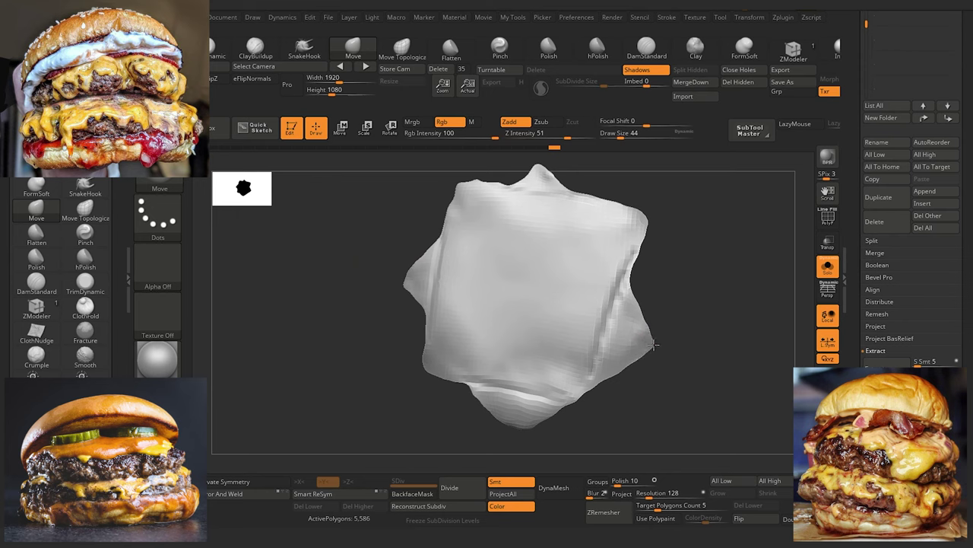
drag(649, 332, 635, 309)
alt+drag(404, 208, 405, 259)
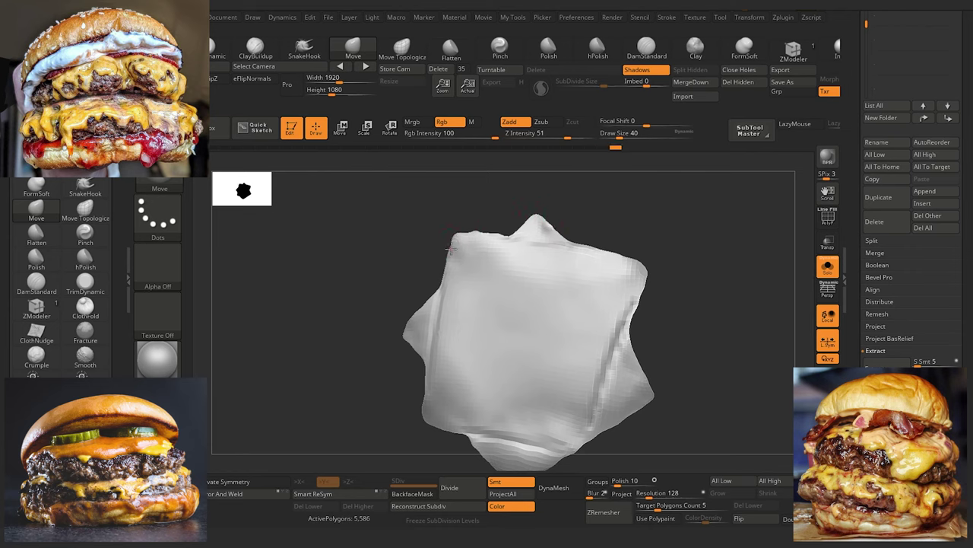
key(bracketright)
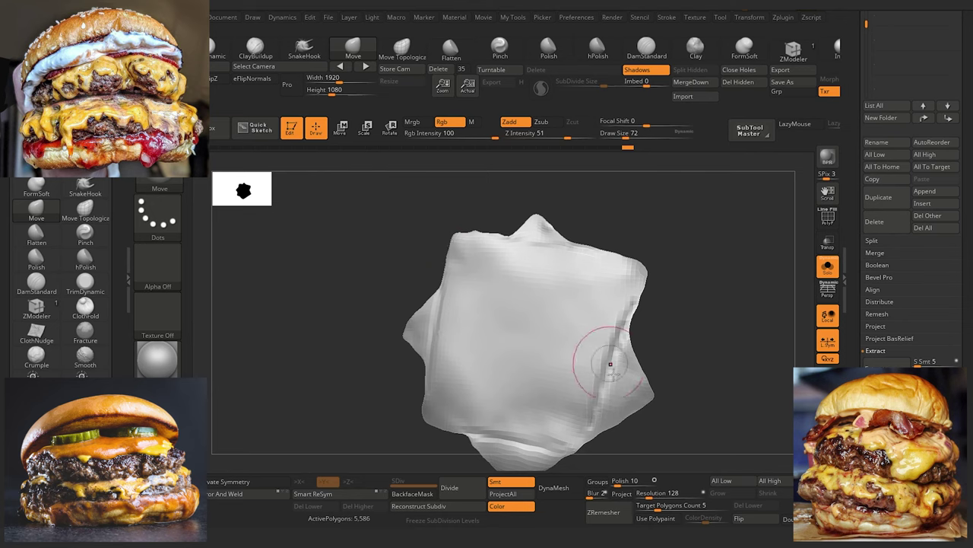
mouse_move(611, 365)
mouse_down()
mouse_move(604, 372)
mouse_move(618, 339)
mouse_up()
drag(595, 413, 597, 420)
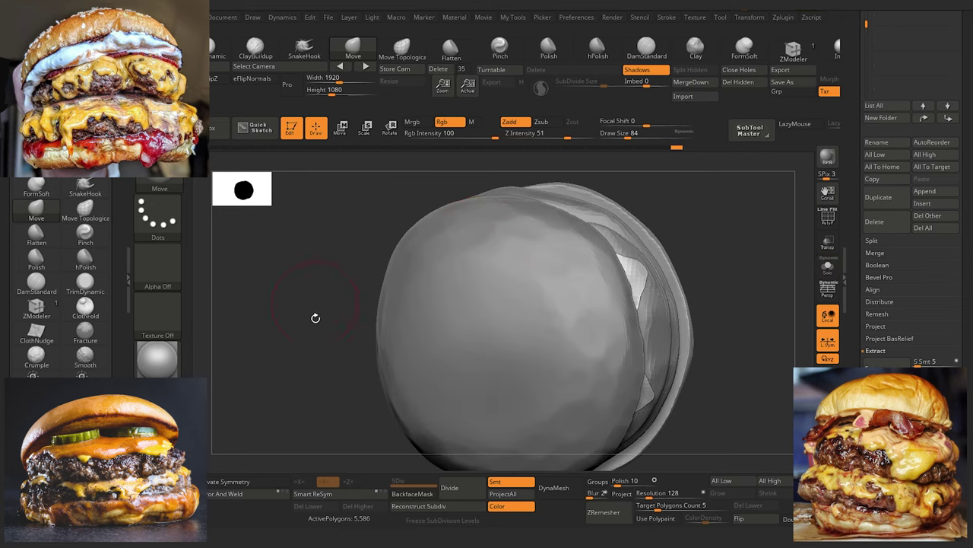
Step: Show the whole burger and thicken the cheese slice with an Inflate deformation of 1
alt+drag(283, 327, 267, 362)
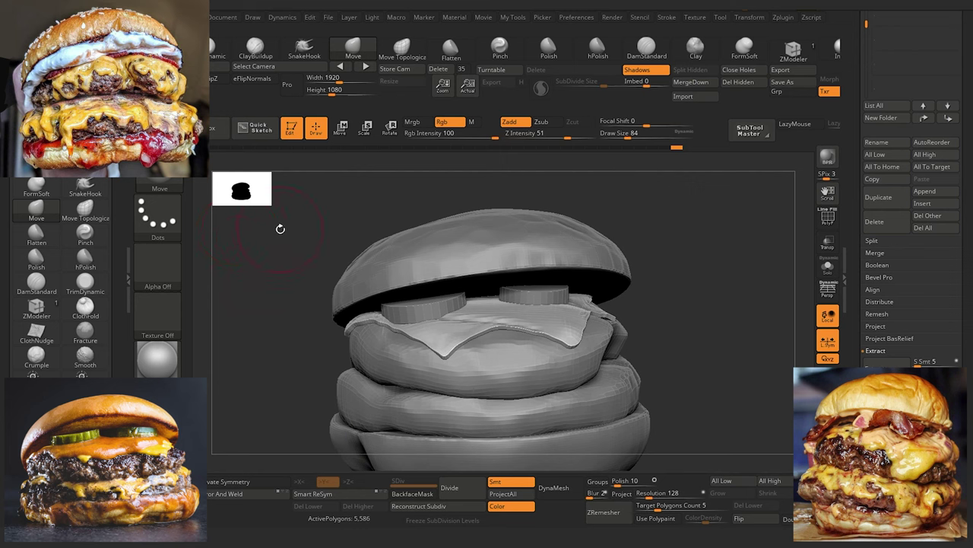
key(shift)
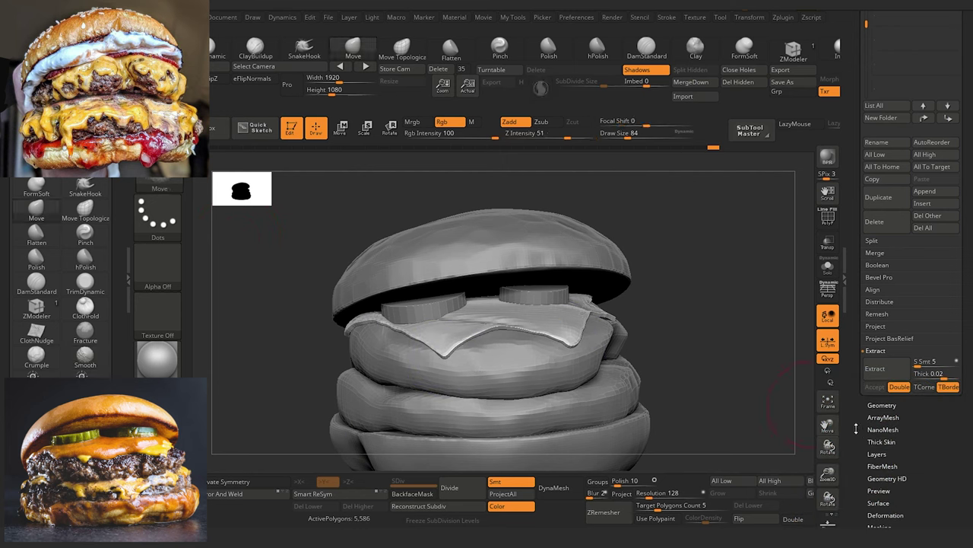
scroll(856, 429, down, 2)
click(883, 470)
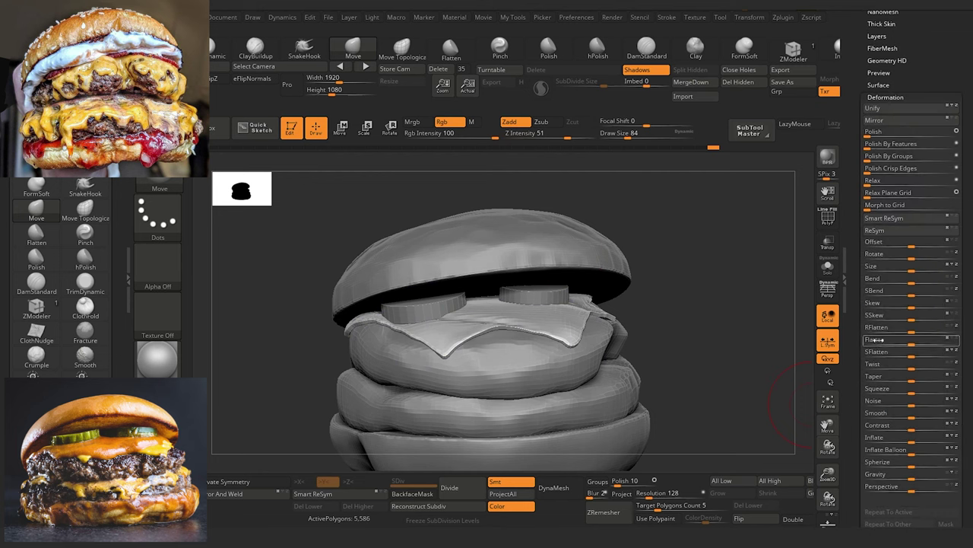
click(884, 438)
text(1)
key(Return)
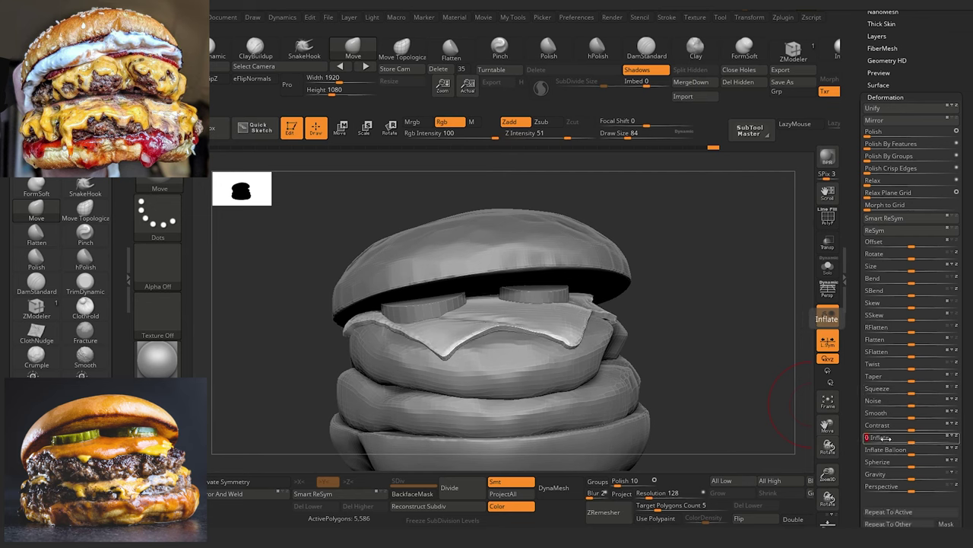
drag(289, 330, 279, 341)
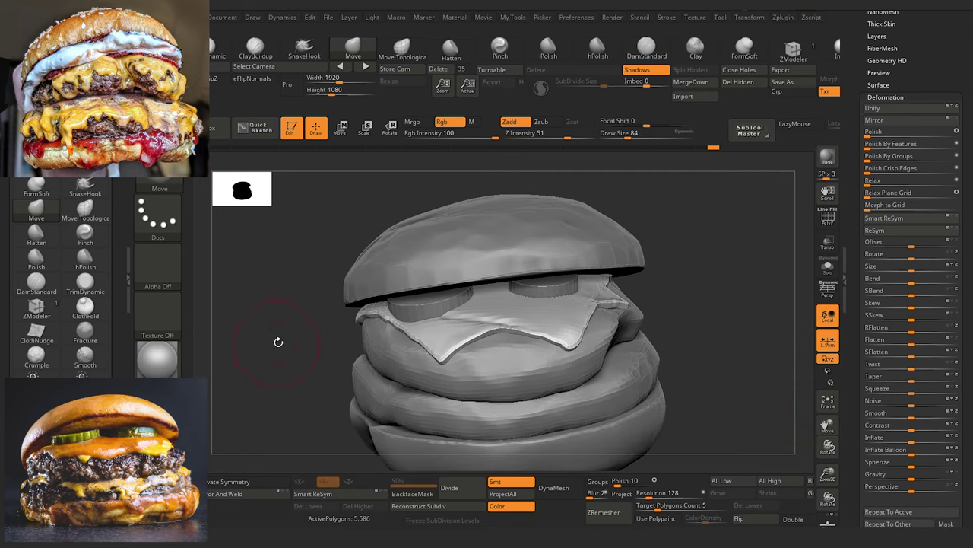
drag(290, 269, 281, 341)
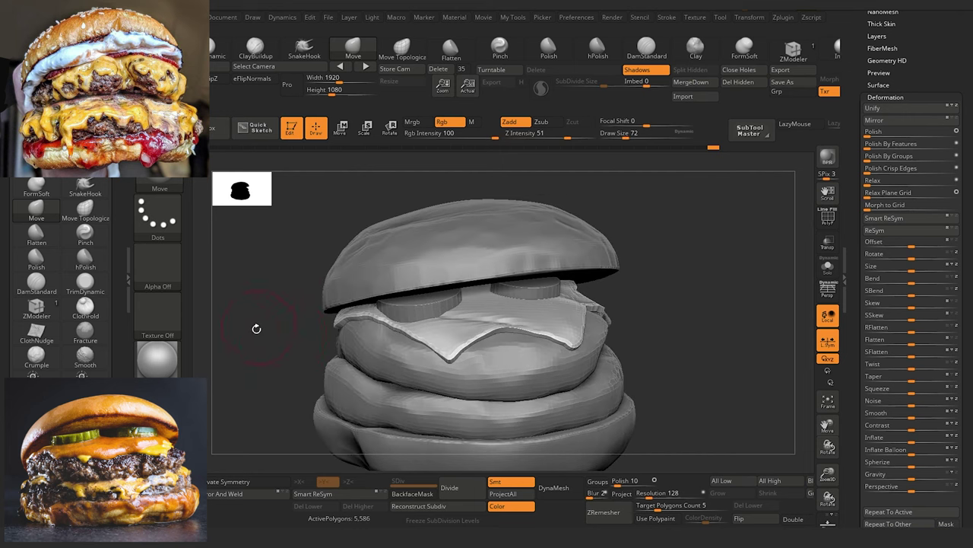
drag(256, 329, 248, 343)
Step: Isolate the top patty and mask its upper surface in an irregular outline using the MaskPen at draw sizes 72 and 60
alt+click(477, 371)
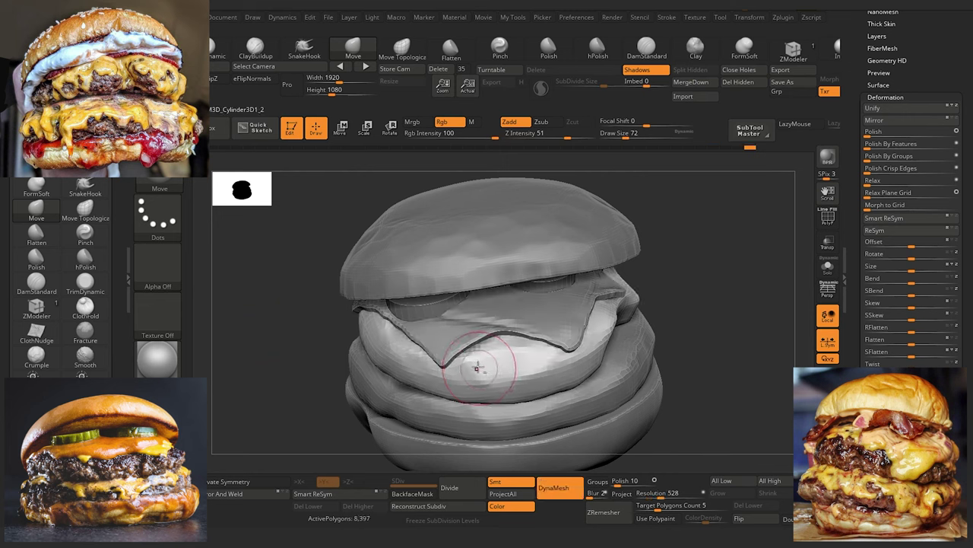
click(827, 266)
mouse_move(312, 350)
mouse_down()
mouse_move(318, 414)
mouse_move(295, 369)
mouse_up()
mouse_move(295, 370)
ctrl+mouse_down()
mouse_move(291, 342)
mouse_move(300, 391)
mouse_move(324, 350)
ctrl+mouse_up()
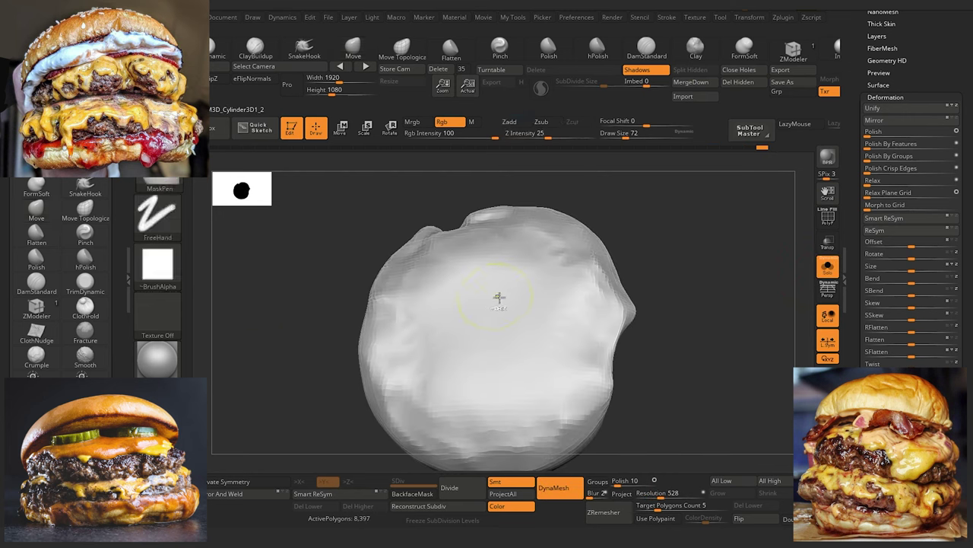
mouse_move(498, 296)
ctrl+mouse_down()
mouse_move(533, 356)
mouse_move(567, 361)
mouse_move(547, 414)
mouse_move(502, 428)
mouse_move(505, 388)
mouse_move(564, 416)
mouse_move(463, 407)
mouse_move(379, 382)
mouse_move(431, 337)
mouse_move(487, 331)
mouse_move(464, 266)
mouse_move(389, 307)
mouse_move(452, 257)
mouse_move(561, 270)
mouse_move(551, 298)
mouse_move(549, 413)
ctrl+mouse_up()
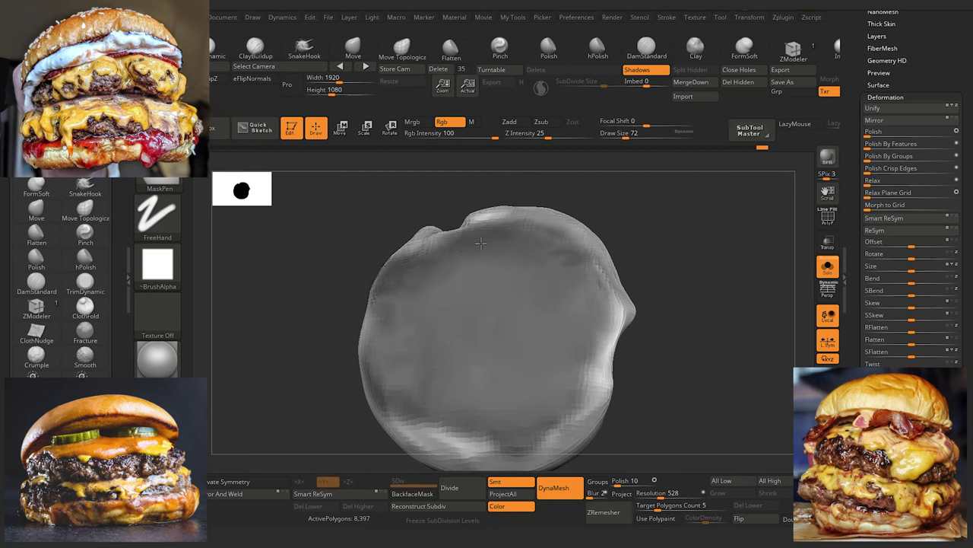
mouse_move(337, 343)
shift+mouse_down()
mouse_move(304, 395)
mouse_move(319, 373)
shift+mouse_up()
key(ctrl)
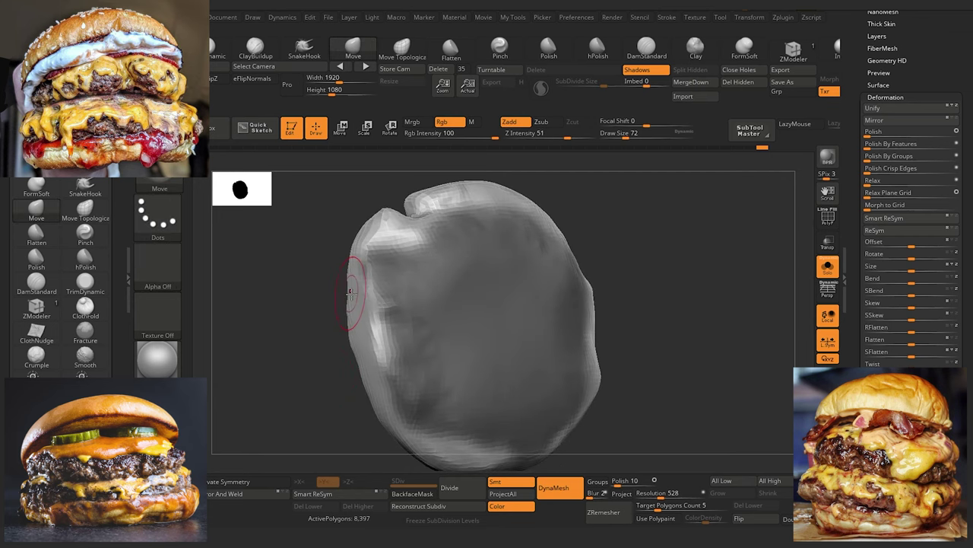
key(ctrl)
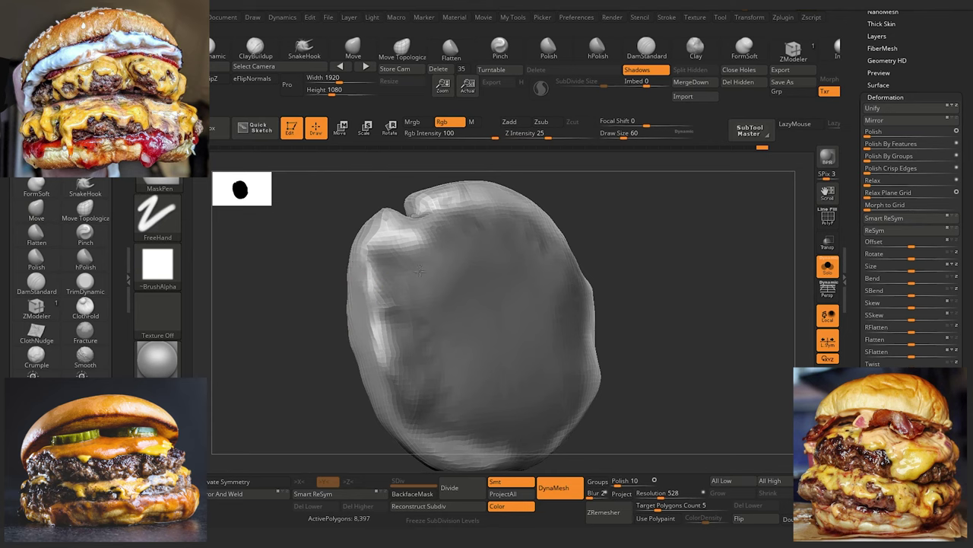
mouse_move(298, 343)
mouse_down()
mouse_move(299, 315)
mouse_move(310, 311)
mouse_up()
Step: Extract the masked patty top at thickness 0.009 and accept it as a new layer
drag(860, 50, 860, 147)
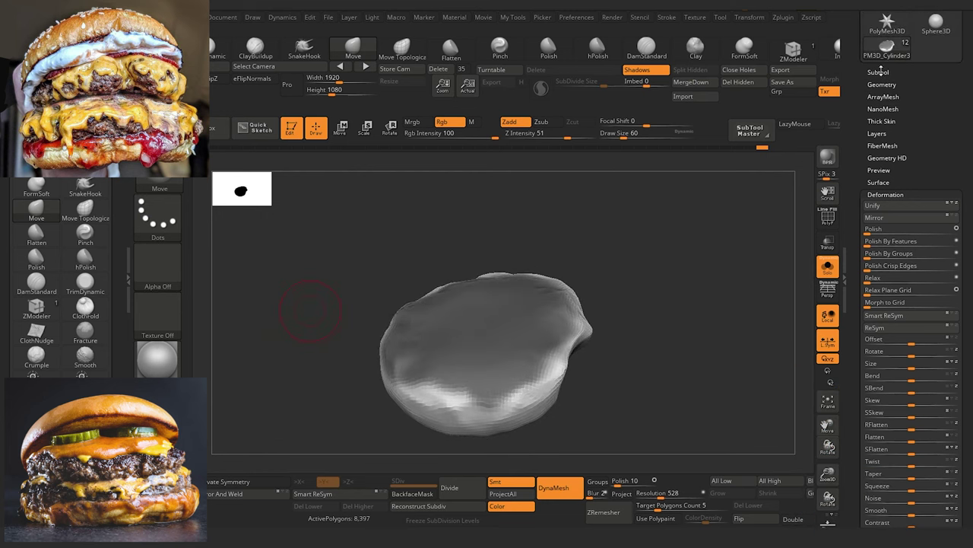
click(880, 73)
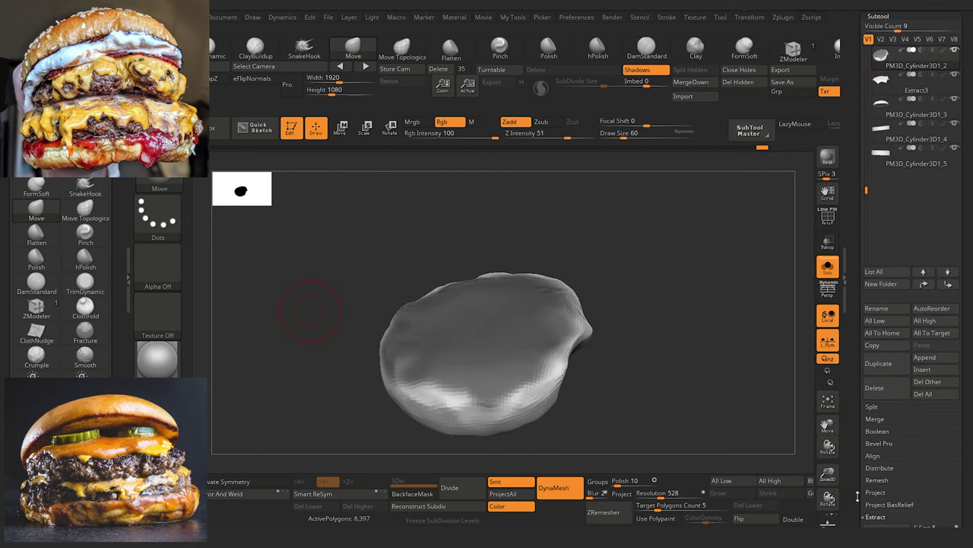
drag(858, 496, 858, 420)
click(875, 442)
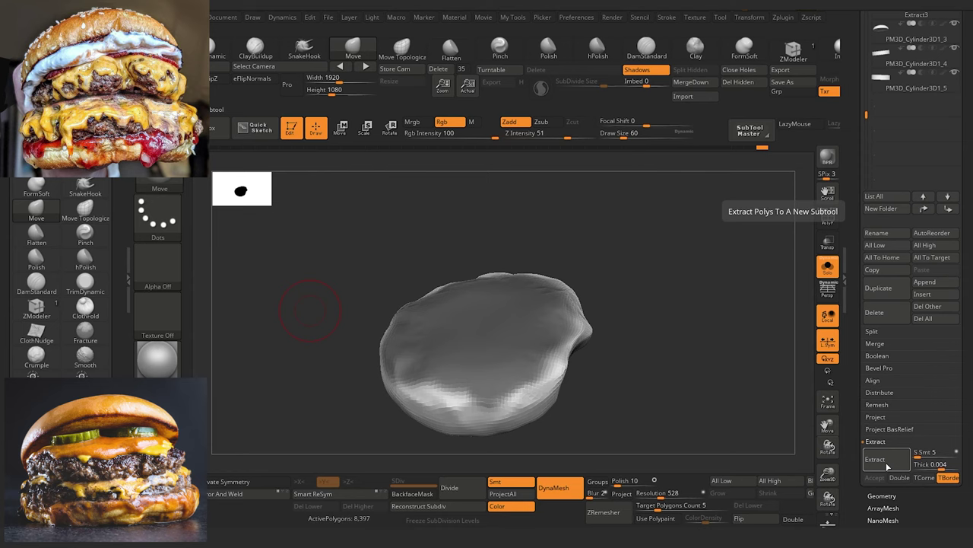
click(929, 463)
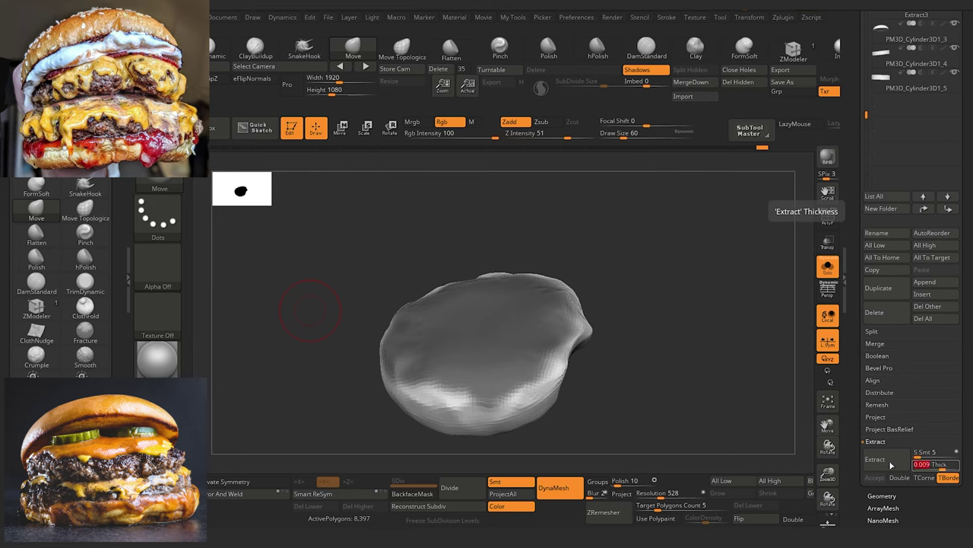
key(Return)
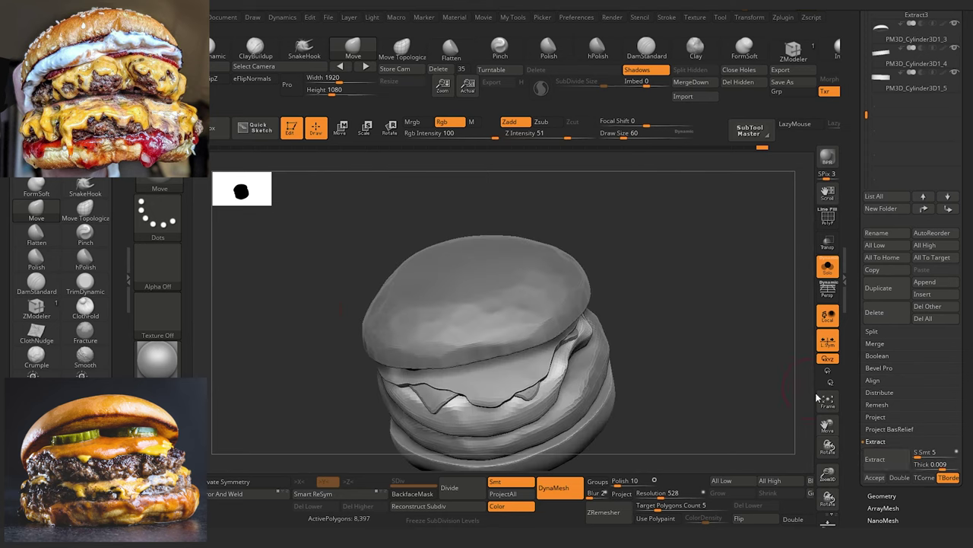
click(874, 478)
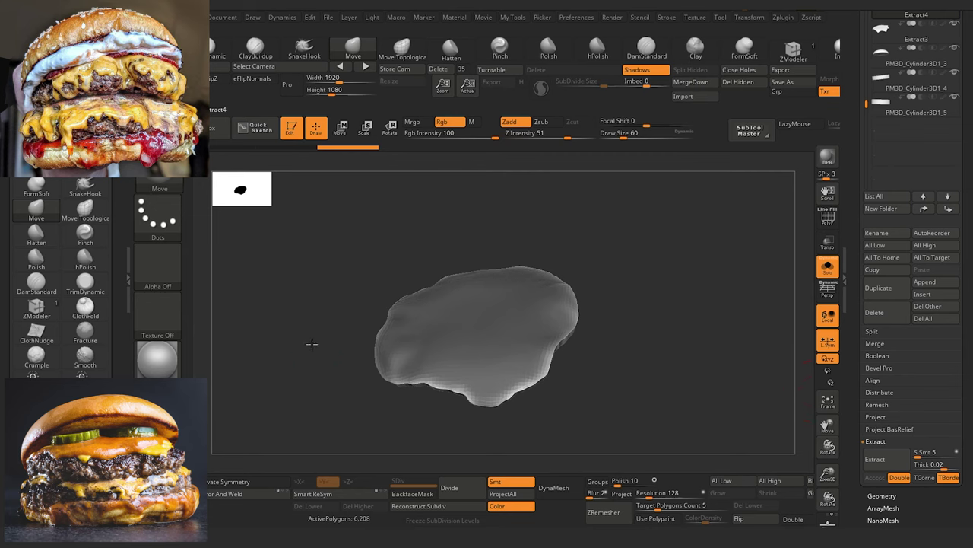
Step: Clear the mask on the newly extracted layer and show it together with the rest of the burger
drag(311, 341, 352, 306)
click(829, 269)
drag(315, 354, 272, 357)
drag(312, 313, 327, 317)
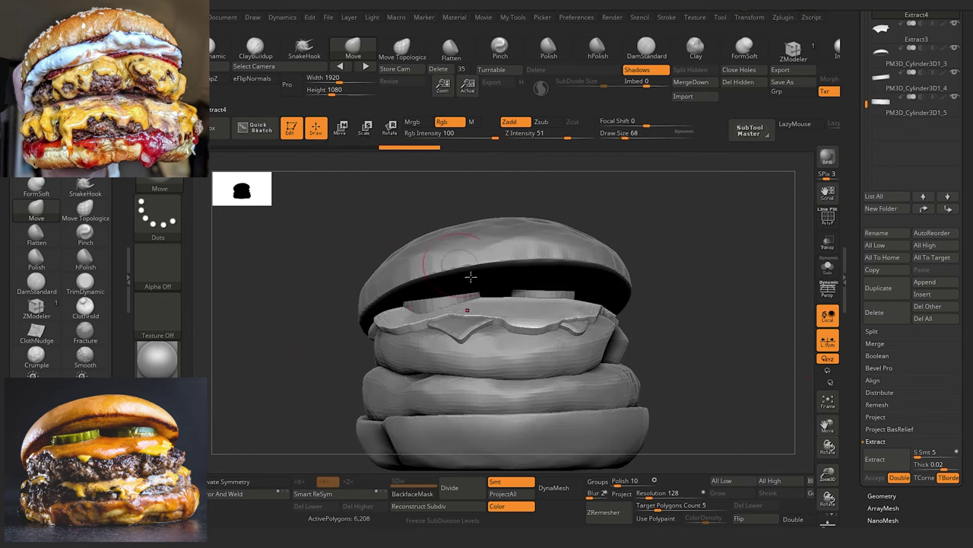
Step: Soften the newly extracted layer above the cheese slice with the Smooth deformation
key(bracketright)
key(bracketright)
key(bracketright)
scroll(853, 448, down, 3)
click(874, 359)
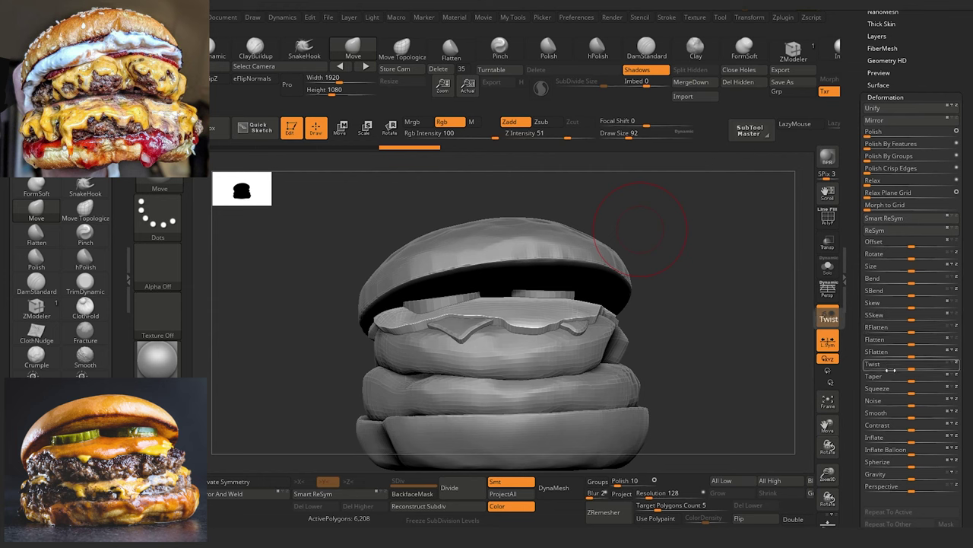
drag(912, 417, 951, 416)
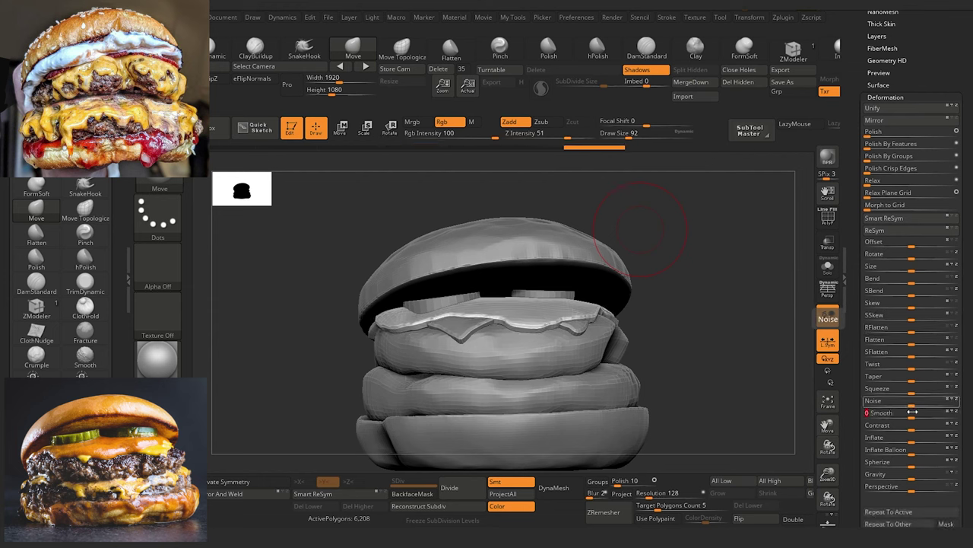
drag(284, 267, 308, 243)
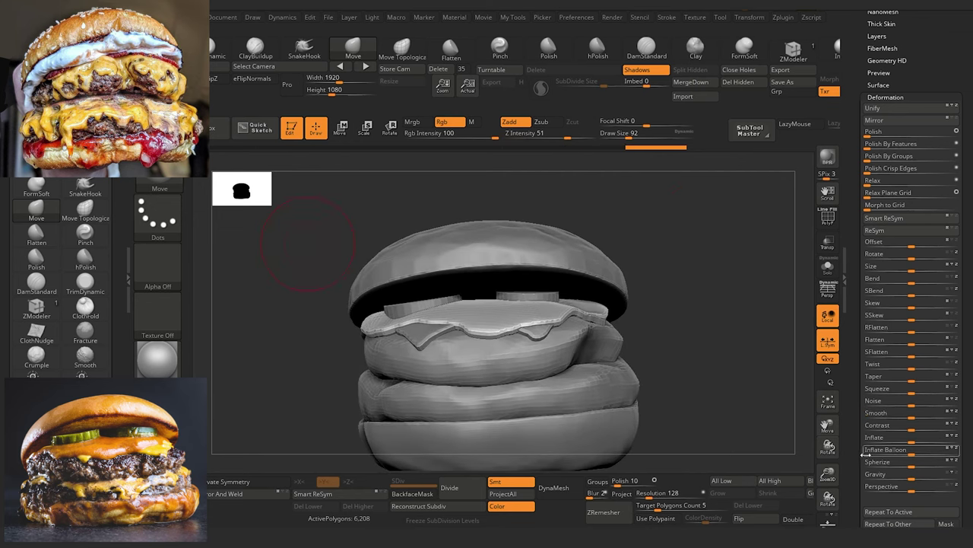
Step: Thicken the newly extracted layer slightly with the Inflate deformation
scroll(864, 454, down, 5)
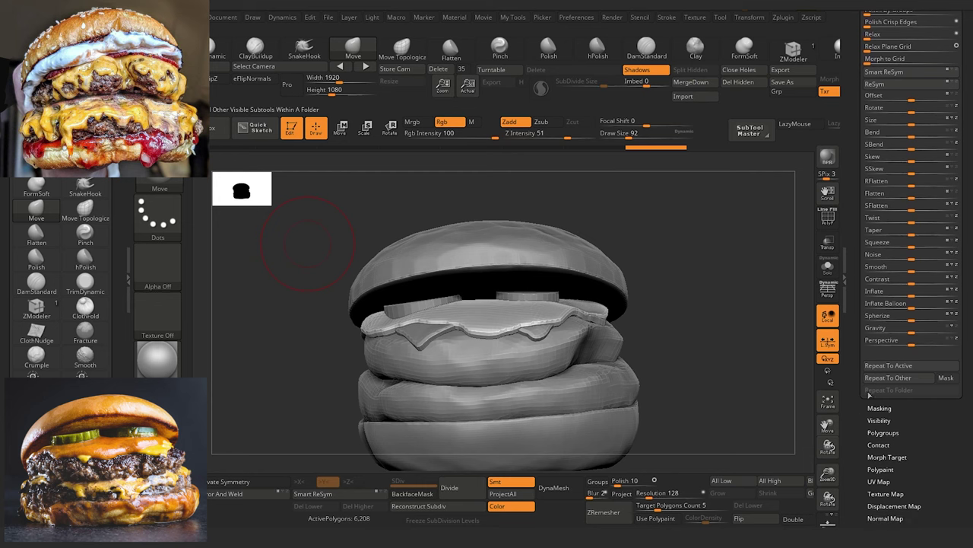
drag(865, 415, 860, 436)
drag(918, 309, 921, 309)
drag(255, 323, 275, 298)
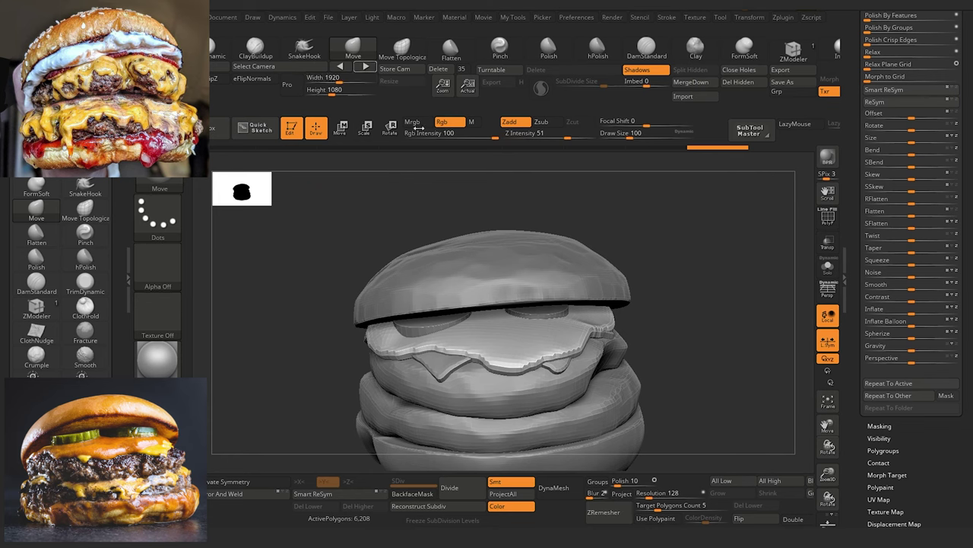
Step: Reshape the front edge and top of the newly extracted layer with the Move brush
key(])
mouse_move(537, 357)
mouse_down()
mouse_move(541, 349)
mouse_move(563, 355)
mouse_up()
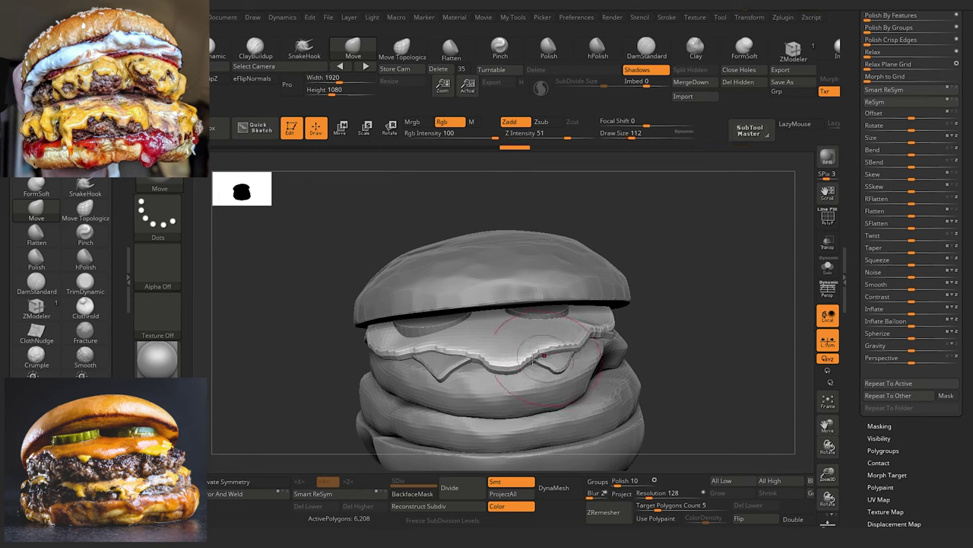
drag(289, 296, 393, 411)
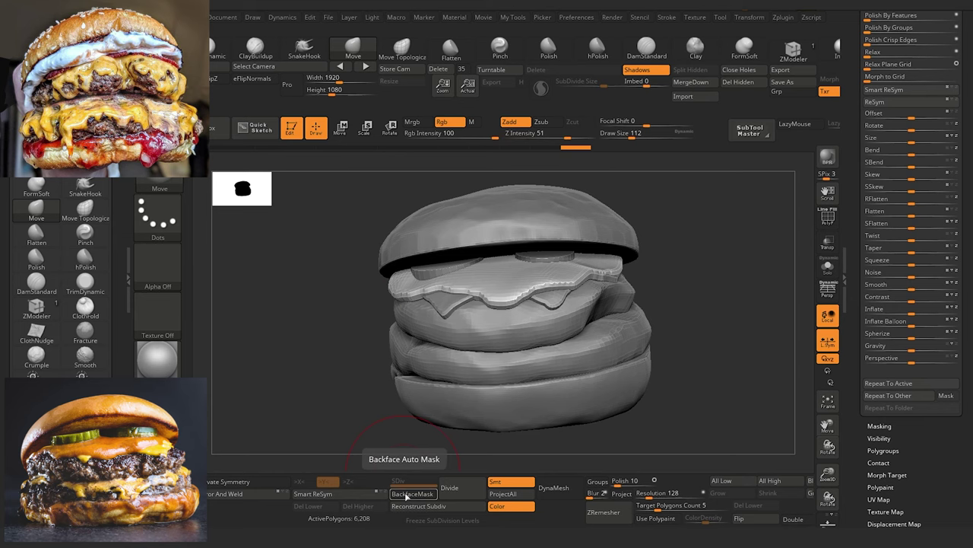
drag(494, 297, 502, 276)
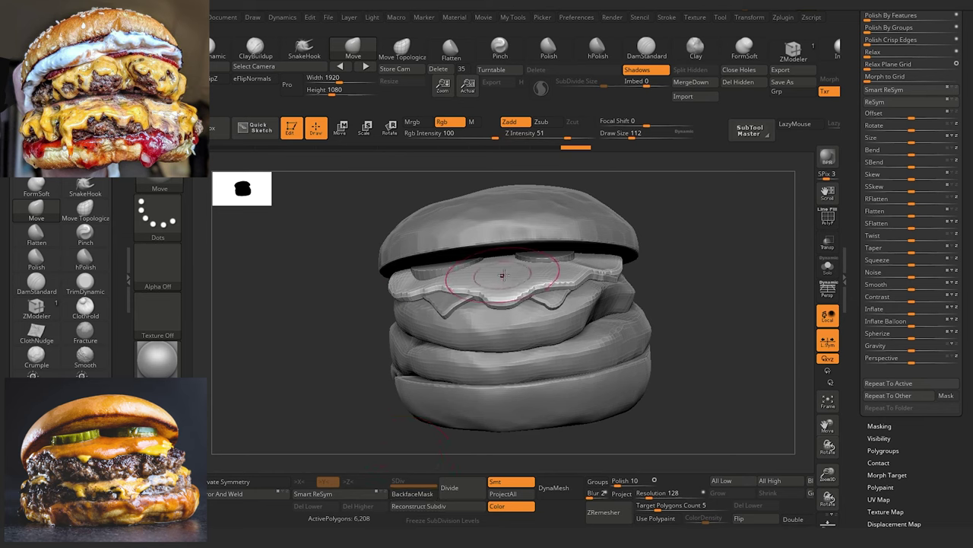
Step: Enable backface masking for the Move brush and adjust the isolated layer's upper surface
key(bracketleft)
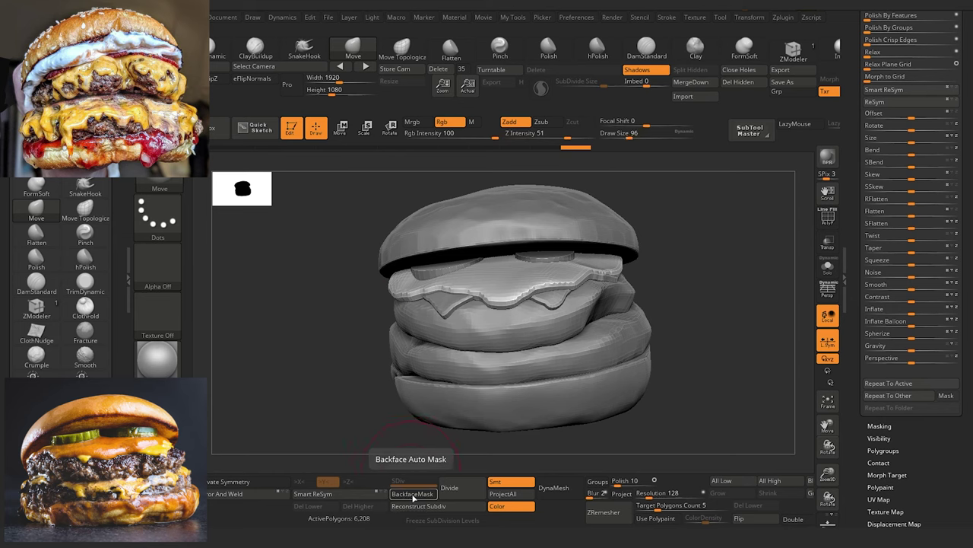
click(412, 495)
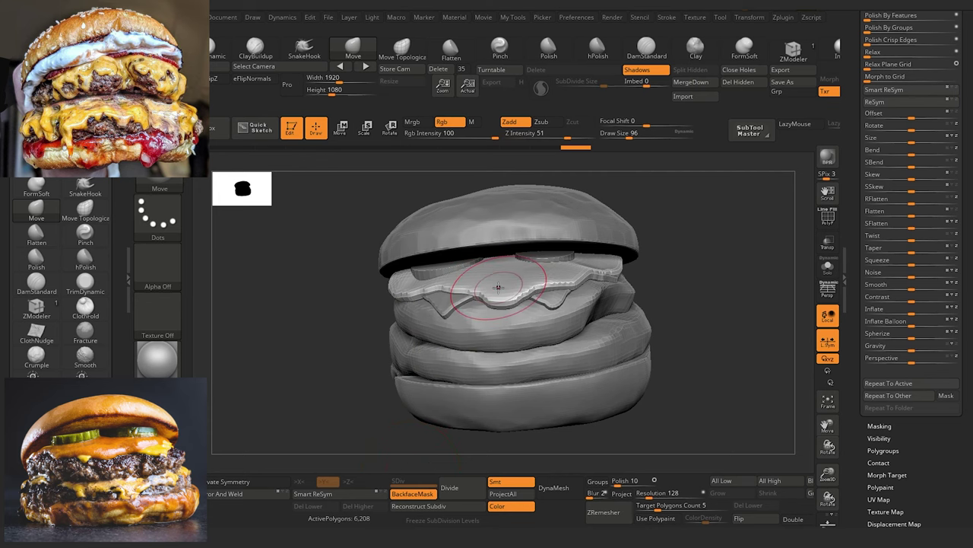
click(827, 266)
key(b)
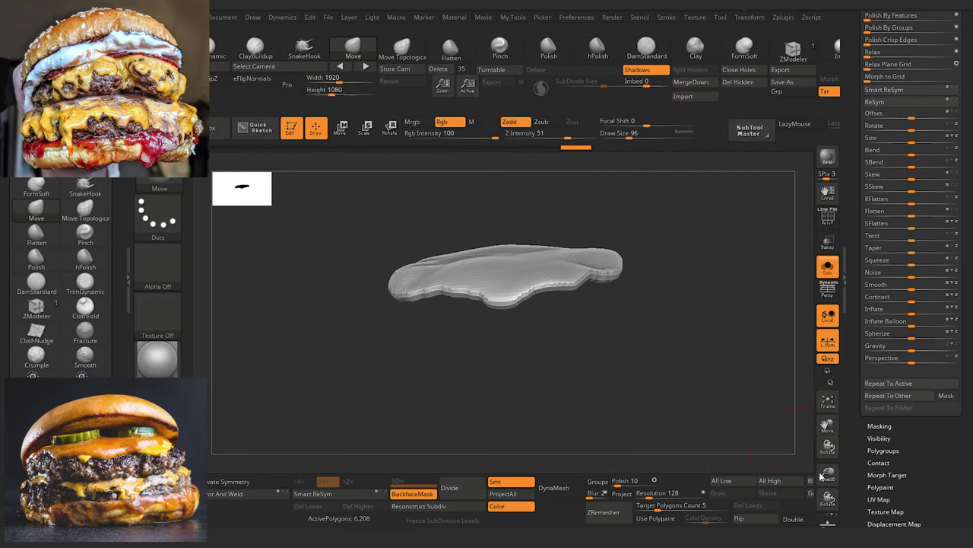
mouse_move(502, 276)
mouse_down()
mouse_move(502, 263)
mouse_move(530, 257)
mouse_up()
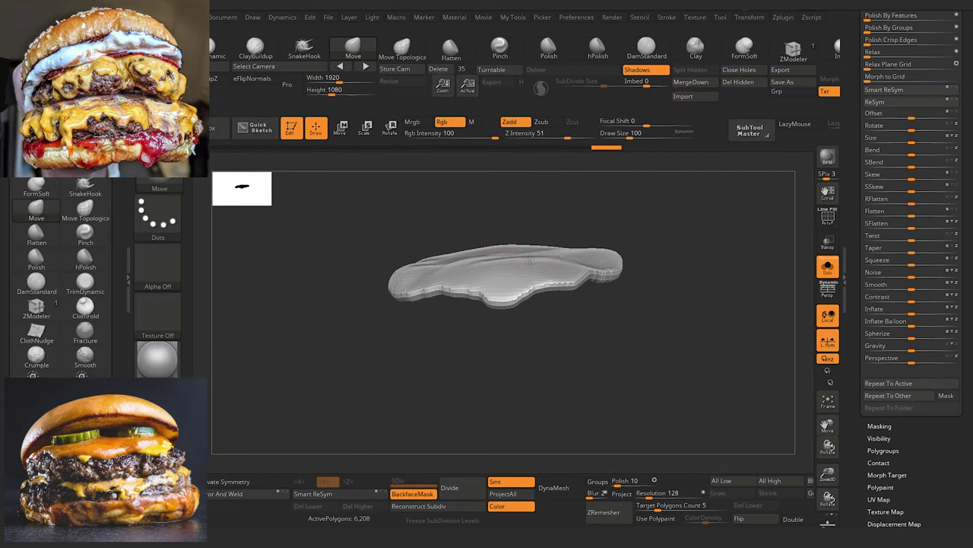
mouse_move(550, 321)
mouse_down()
mouse_move(560, 354)
mouse_move(545, 264)
mouse_move(570, 268)
mouse_move(543, 269)
mouse_up()
Step: Open the Move brush's Auto Masking settings to examine the backface masking options
mouse_move(546, 364)
mouse_down()
mouse_move(540, 327)
mouse_move(521, 320)
mouse_move(452, 385)
mouse_move(438, 357)
mouse_move(456, 372)
mouse_up()
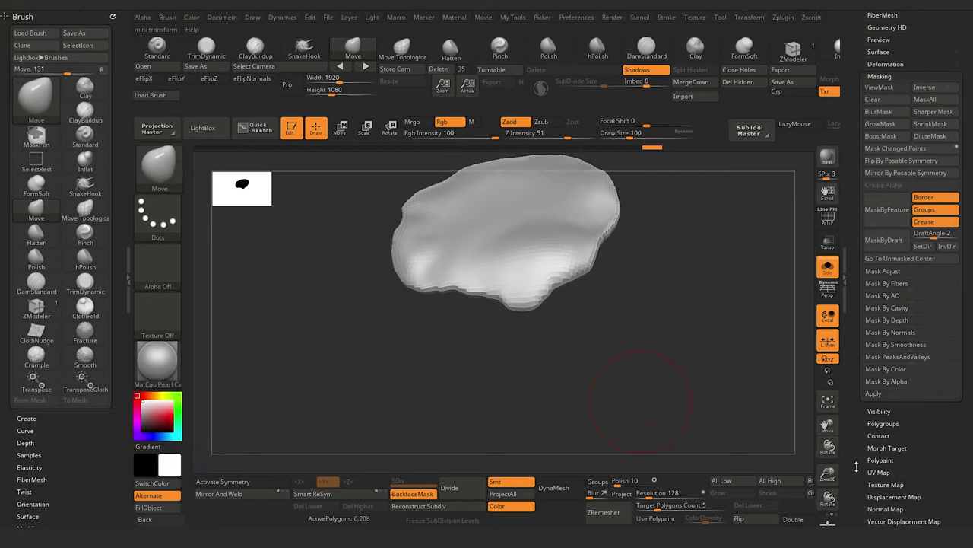
drag(917, 467, 859, 462)
scroll(48, 430, up, 5)
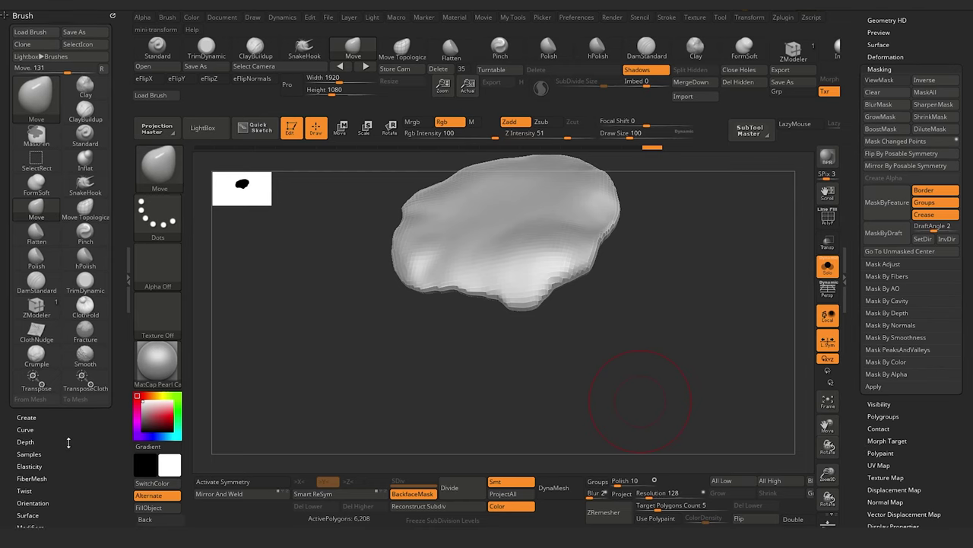
scroll(74, 423, down, 1)
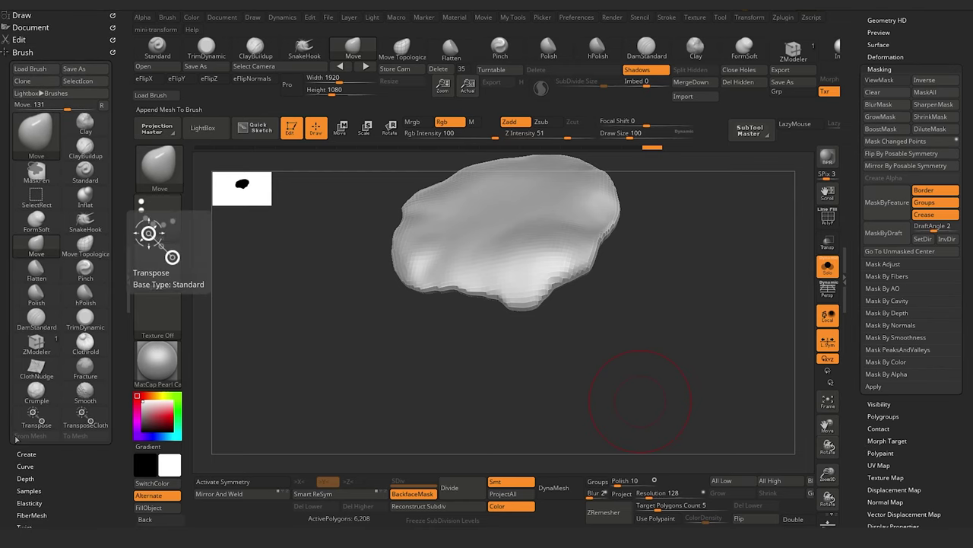
scroll(13, 262, down, 5)
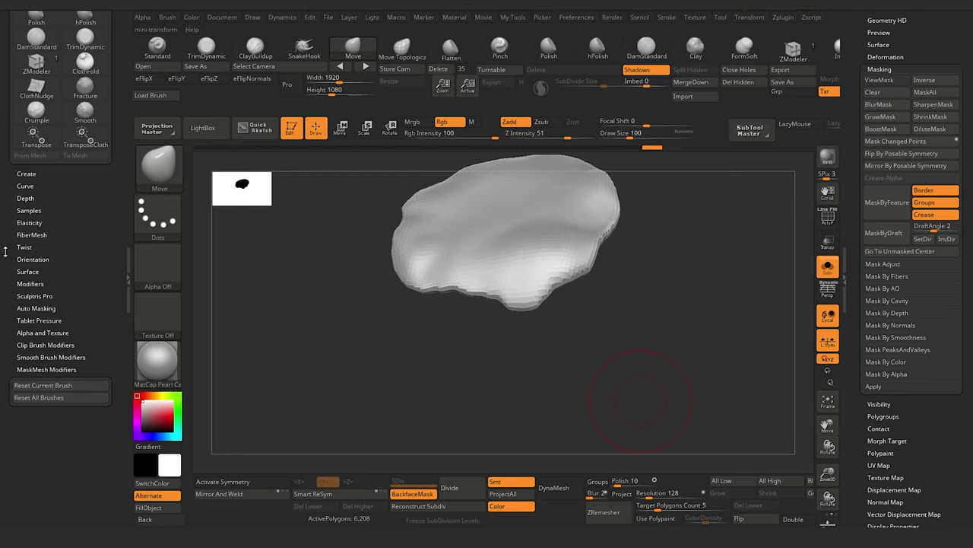
click(25, 308)
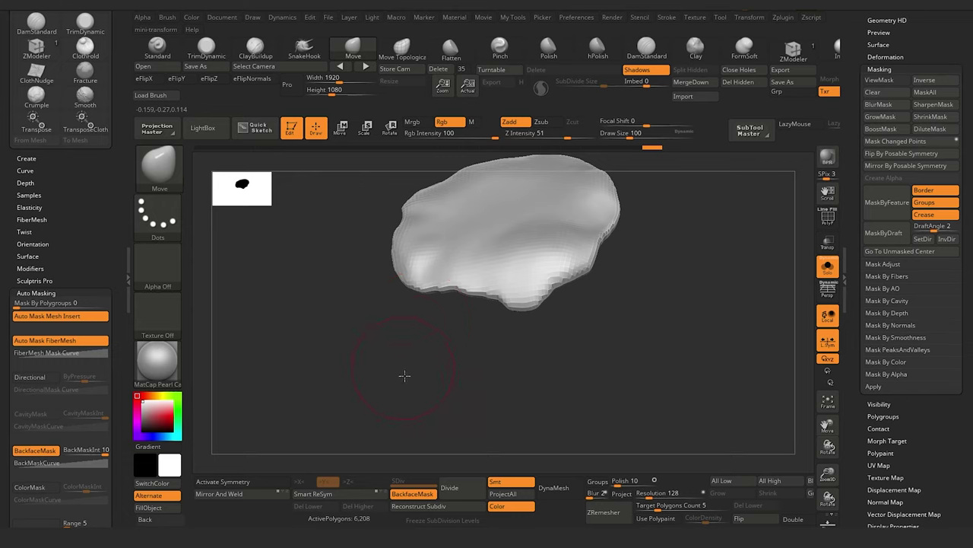
Step: Refine the isolated layer's shape with a smaller Move brush and show the rest of the burger again
mouse_move(405, 375)
mouse_down()
mouse_move(358, 372)
mouse_move(512, 284)
mouse_up()
key(bracketleft)
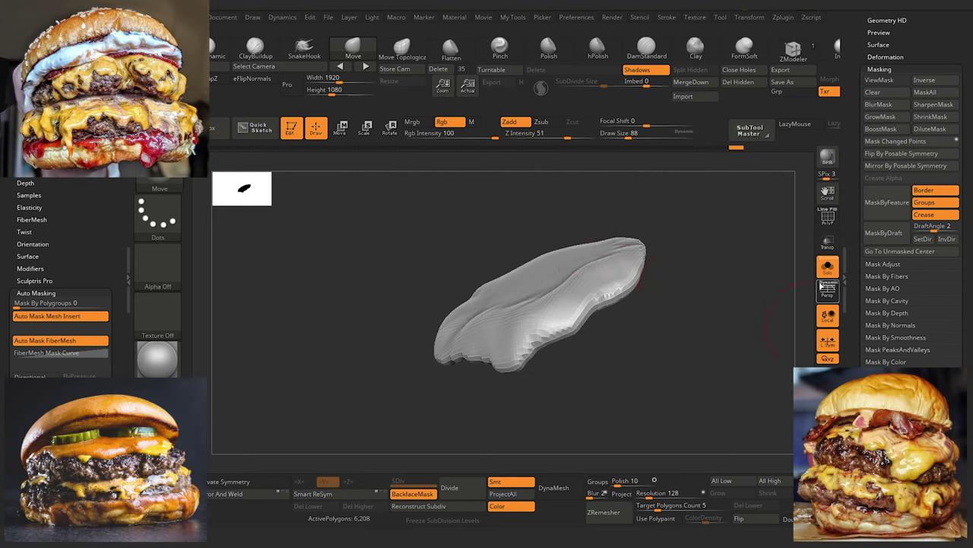
click(827, 268)
shift+drag(346, 310, 273, 325)
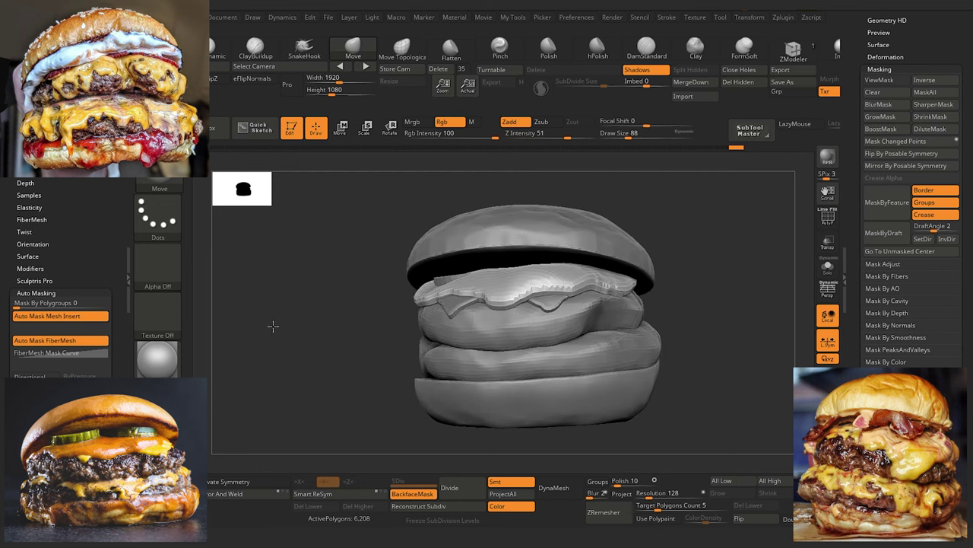
drag(273, 325, 270, 328)
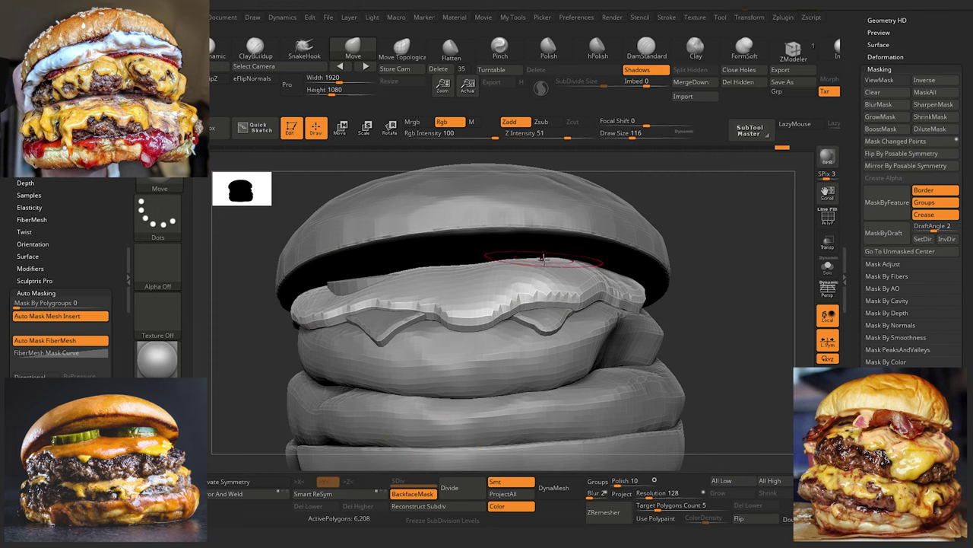
Step: Disable backface masking and push the layer's surface down around both pickle slices with the Move brush
click(430, 495)
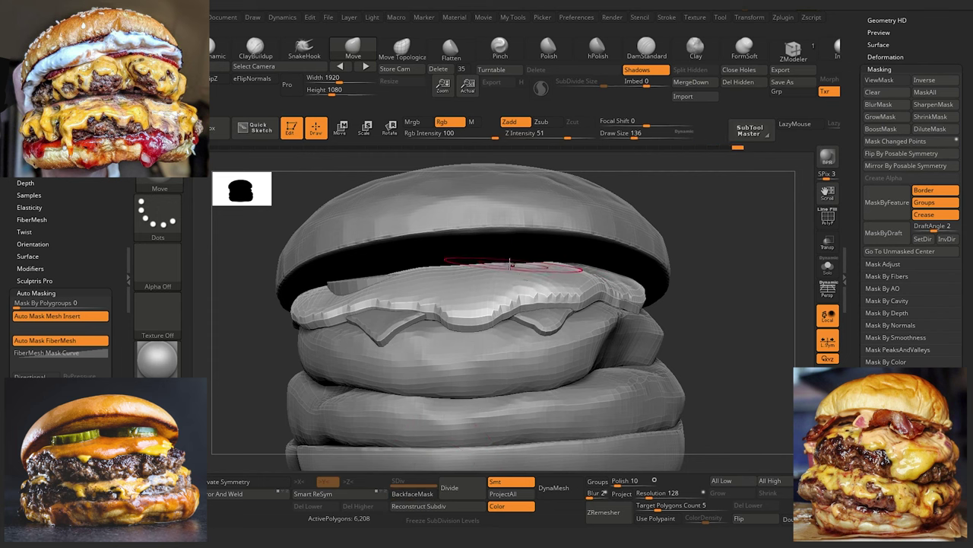
drag(493, 264, 465, 254)
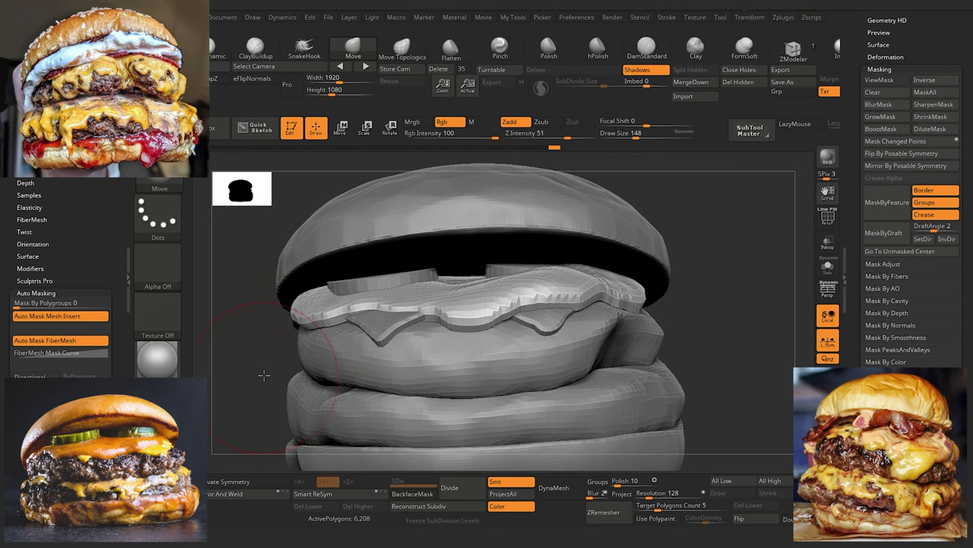
drag(264, 375, 306, 369)
drag(368, 280, 363, 292)
drag(261, 328, 348, 320)
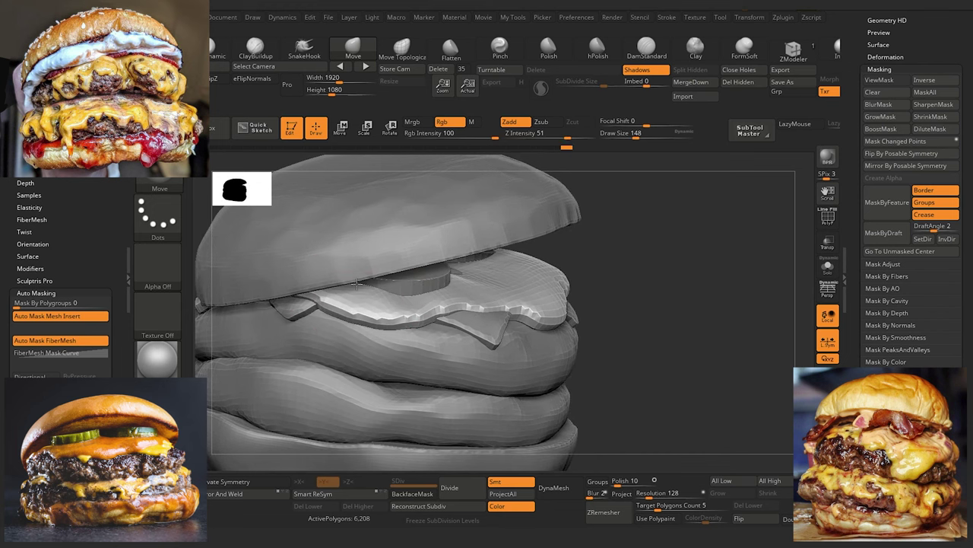
drag(357, 284, 369, 306)
drag(636, 385, 592, 366)
mouse_move(263, 334)
mouse_down()
mouse_move(274, 337)
mouse_move(271, 361)
mouse_move(254, 367)
mouse_up()
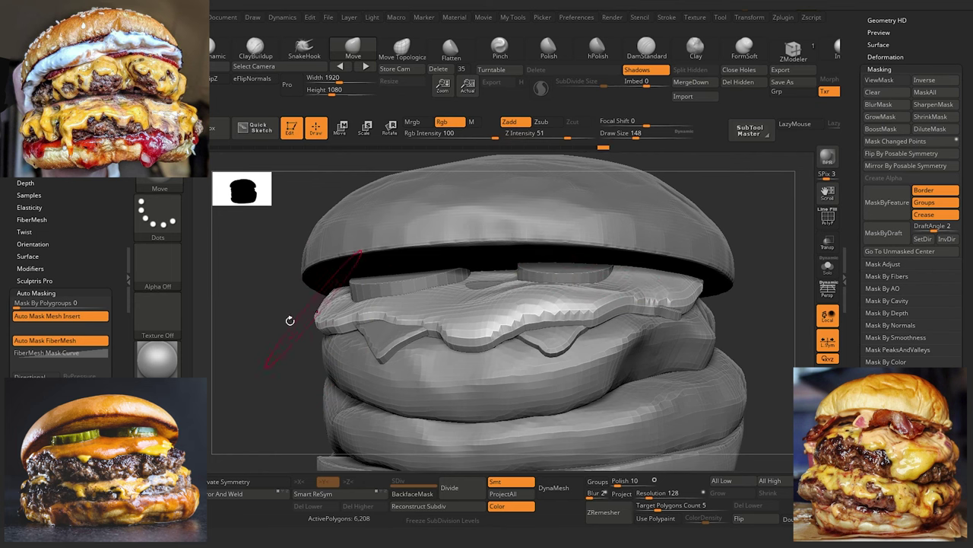
Step: Raise the right-hand pickle slice slightly above the melted layer
drag(289, 321, 259, 355)
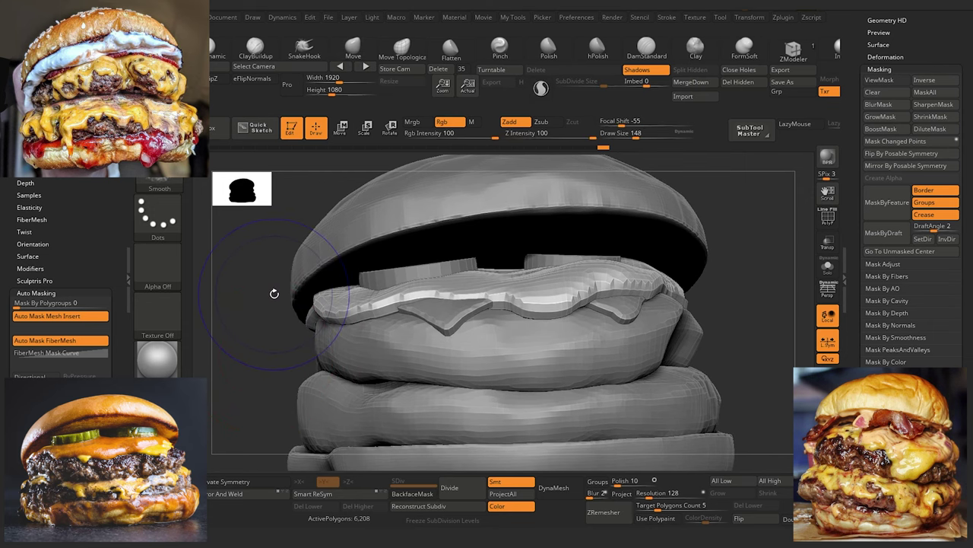
alt+click(547, 260)
click(344, 127)
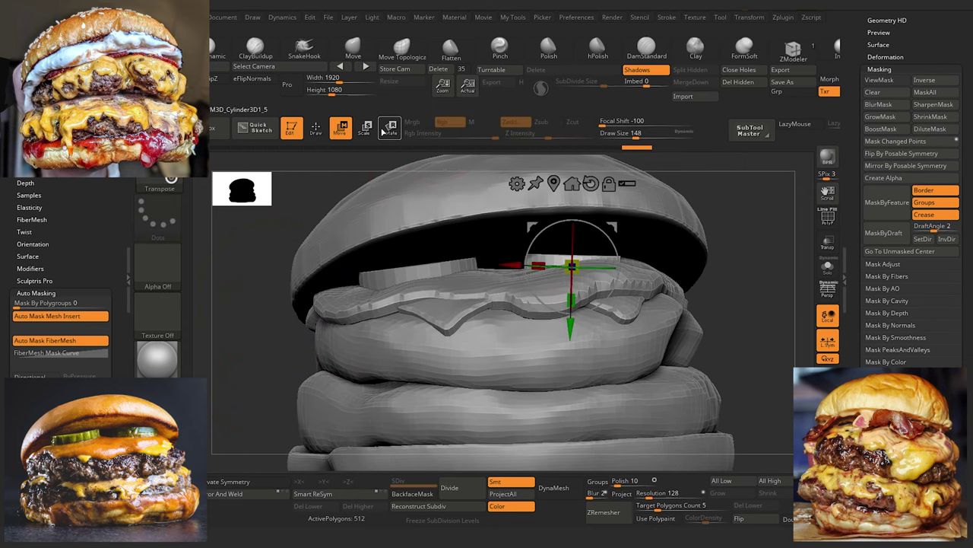
drag(572, 334, 573, 327)
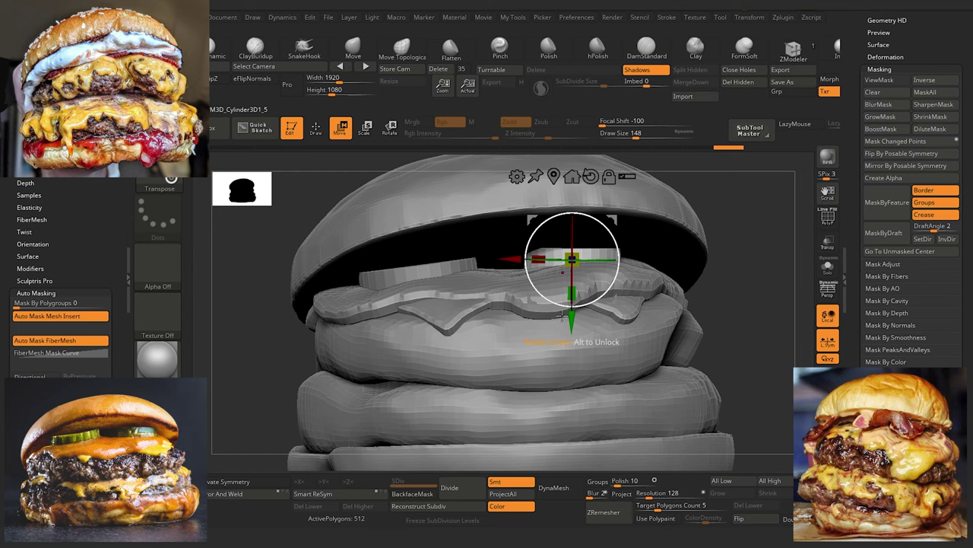
Step: Push the top bun's underside upward above the pickle slices with the Move brush
click(352, 49)
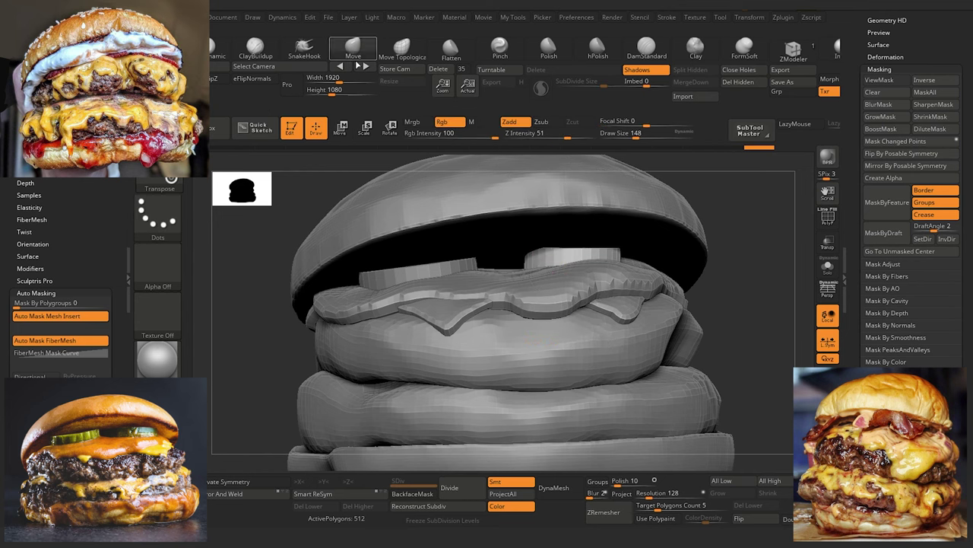
alt+click(365, 250)
drag(530, 267, 531, 248)
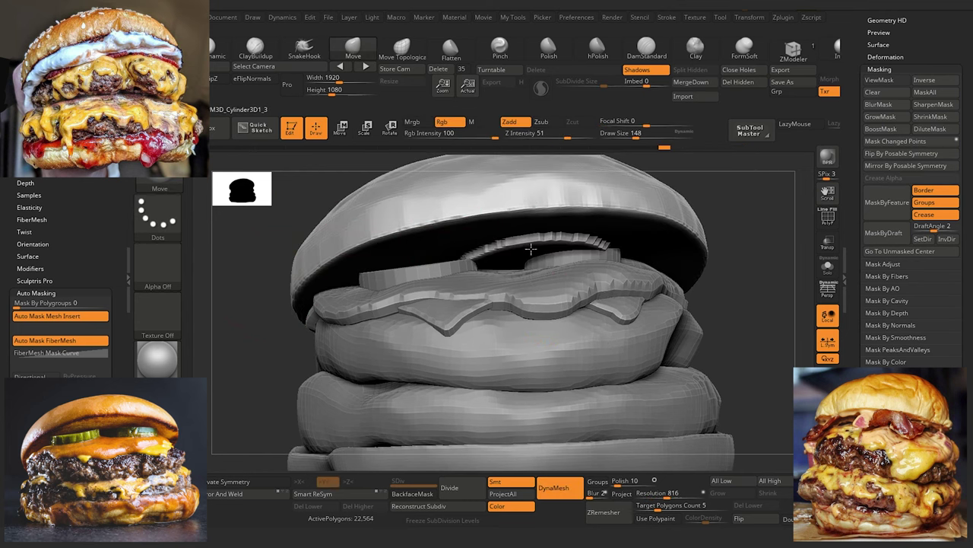
ctrl+right_drag(531, 245, 534, 278)
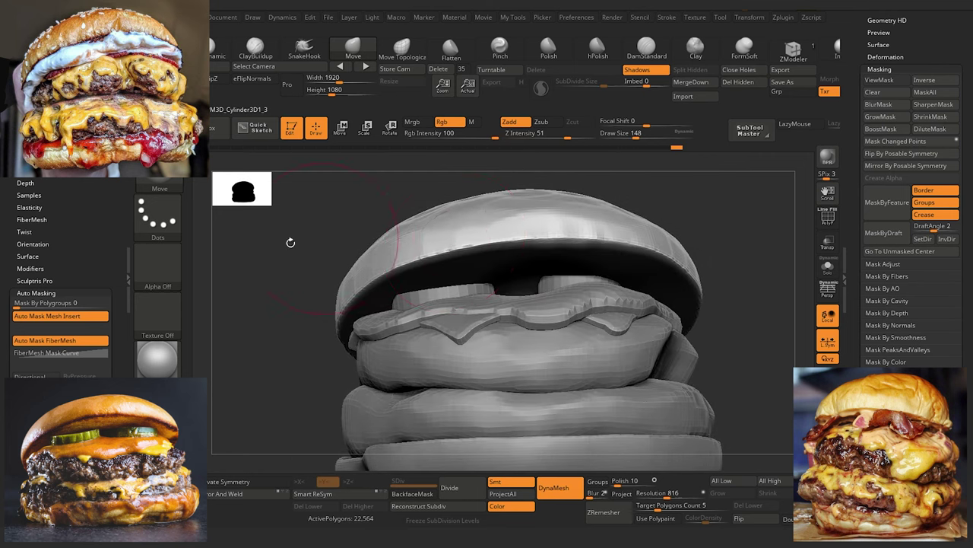
mouse_move(291, 243)
mouse_down()
mouse_move(284, 276)
mouse_move(287, 251)
mouse_up()
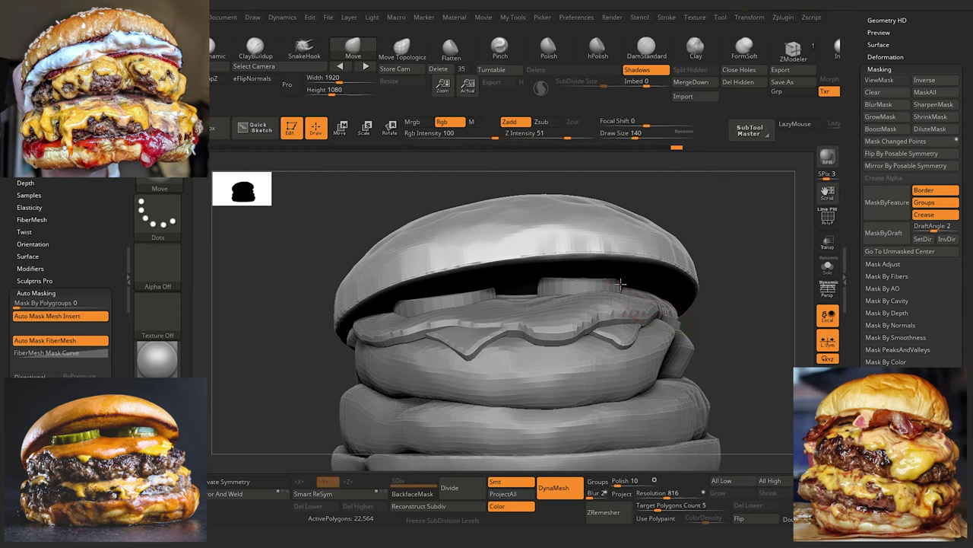
drag(275, 246, 272, 216)
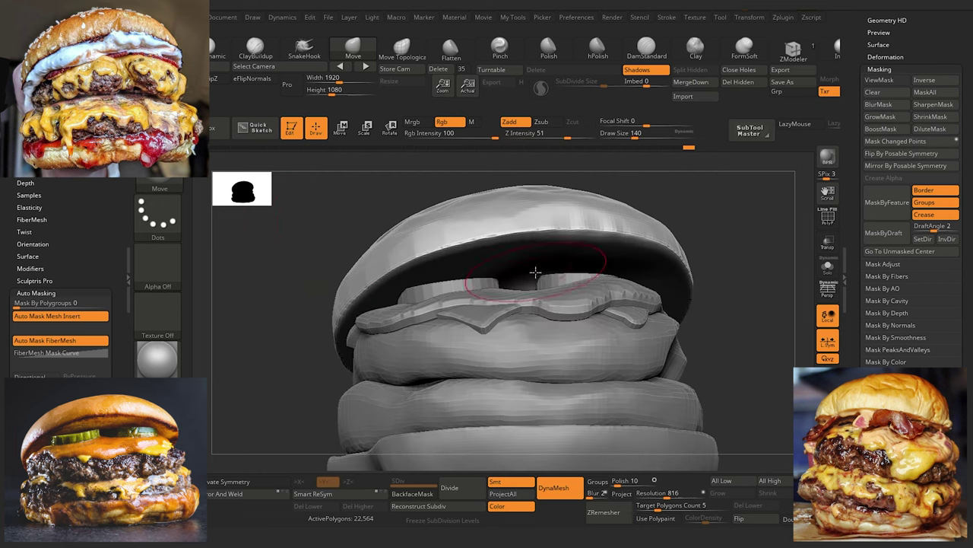
drag(276, 290, 285, 323)
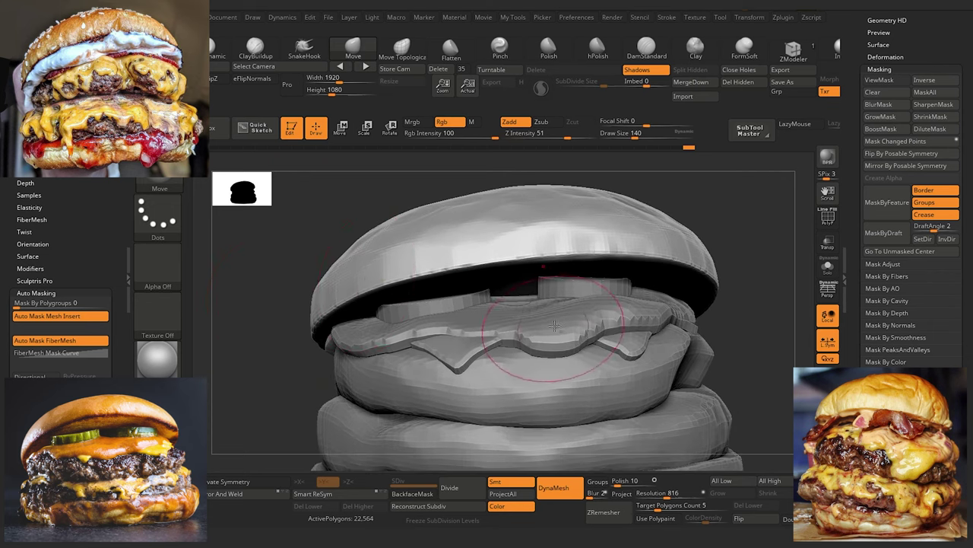
Step: Adjust the upper melted layer's surface and front edge around the right-hand pickle with the Move brush
key(ctrl+z)
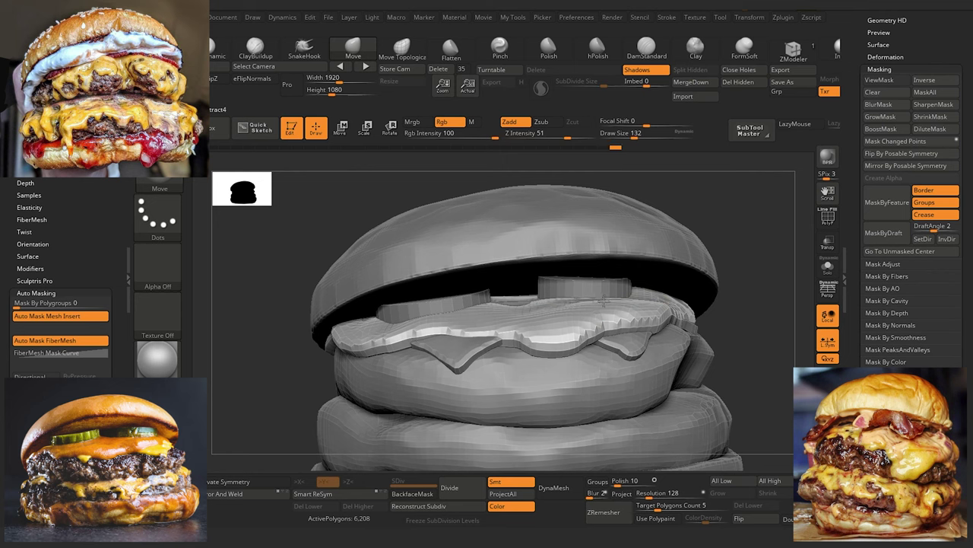
drag(615, 302, 624, 298)
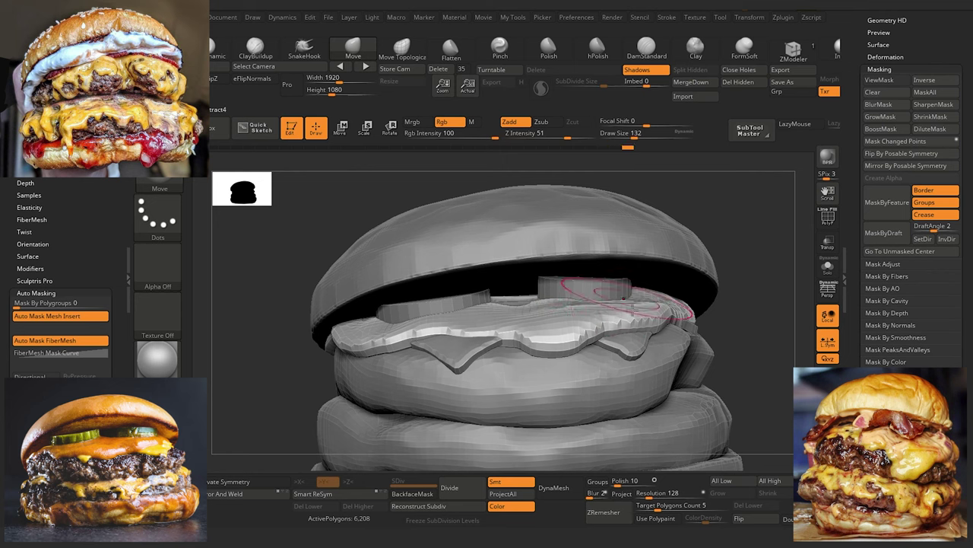
drag(557, 307, 555, 301)
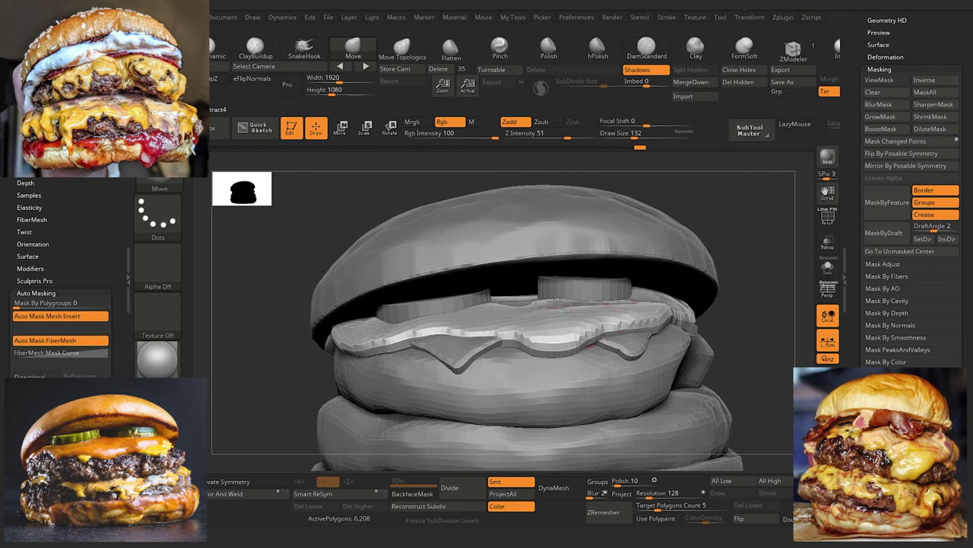
drag(584, 336, 587, 332)
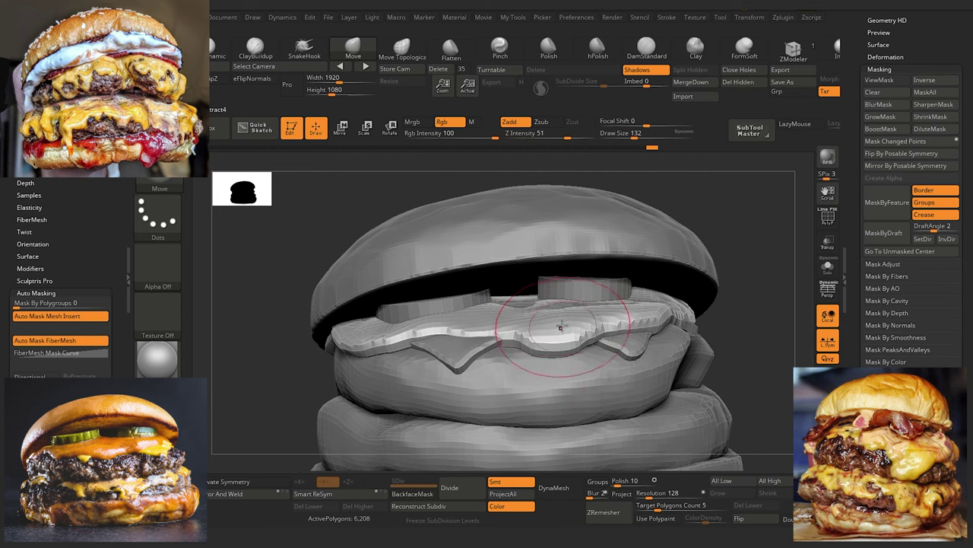
alt+click(519, 308)
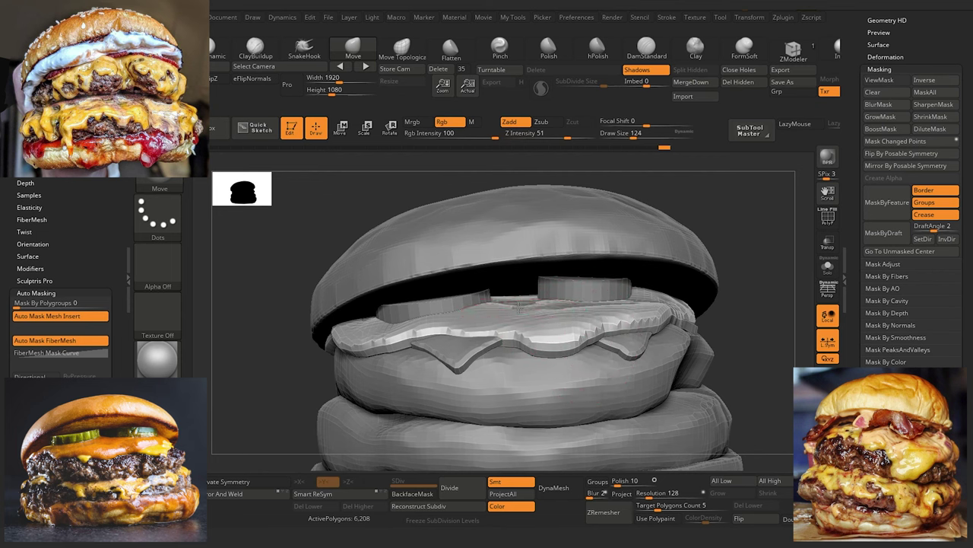
Step: Tuck the cheese slice's raised middle beneath the upper melted layer with the Move brush
alt+click(452, 350)
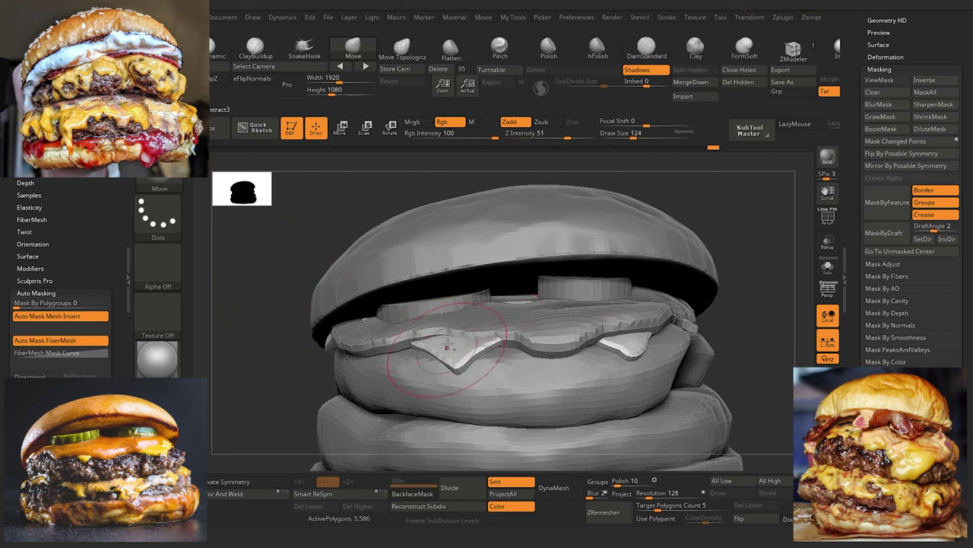
key(bracketright)
mouse_move(519, 312)
mouse_down()
mouse_move(486, 349)
mouse_move(445, 342)
mouse_move(469, 341)
mouse_up()
drag(287, 259, 342, 398)
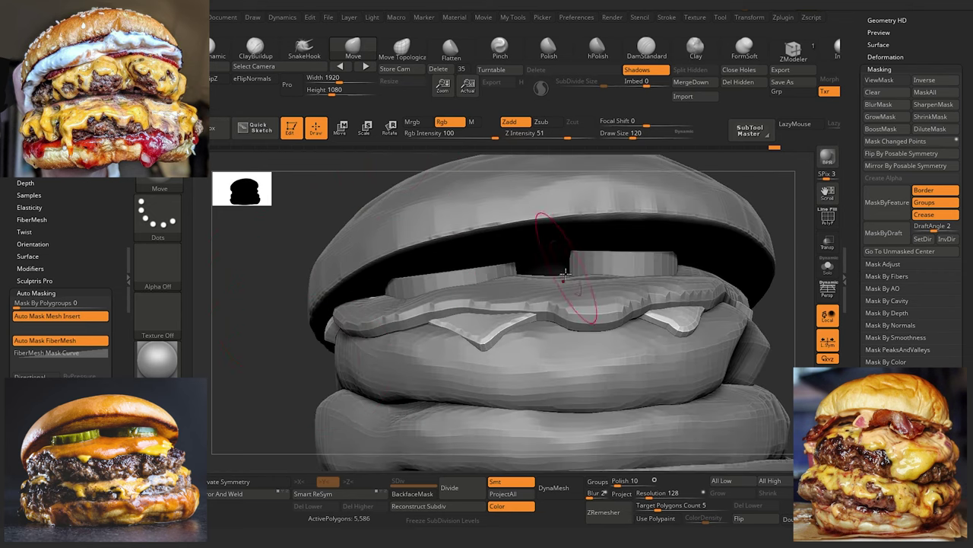
Step: Reshape the upper melted layer's surface between the two pickle slices with the Move brush
key([)
alt+click(518, 278)
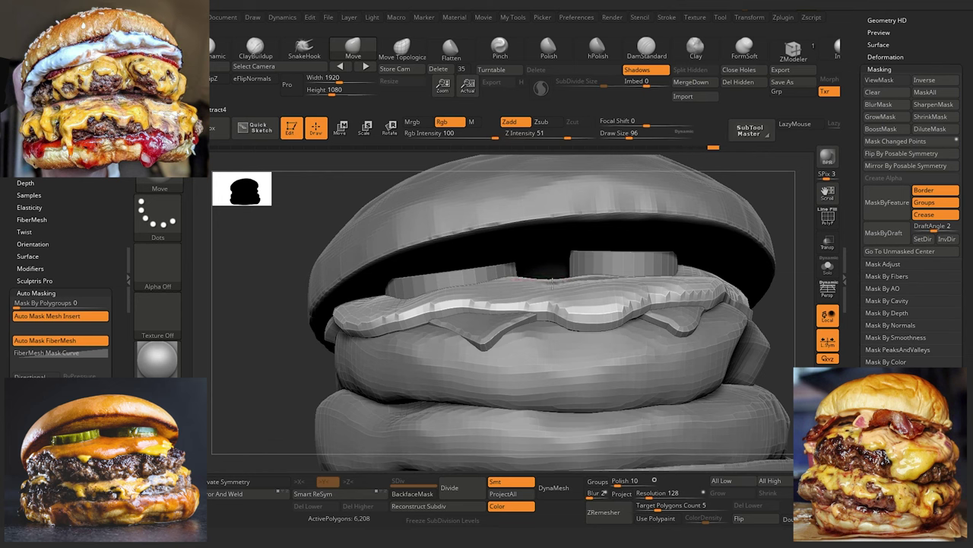
drag(541, 282, 537, 277)
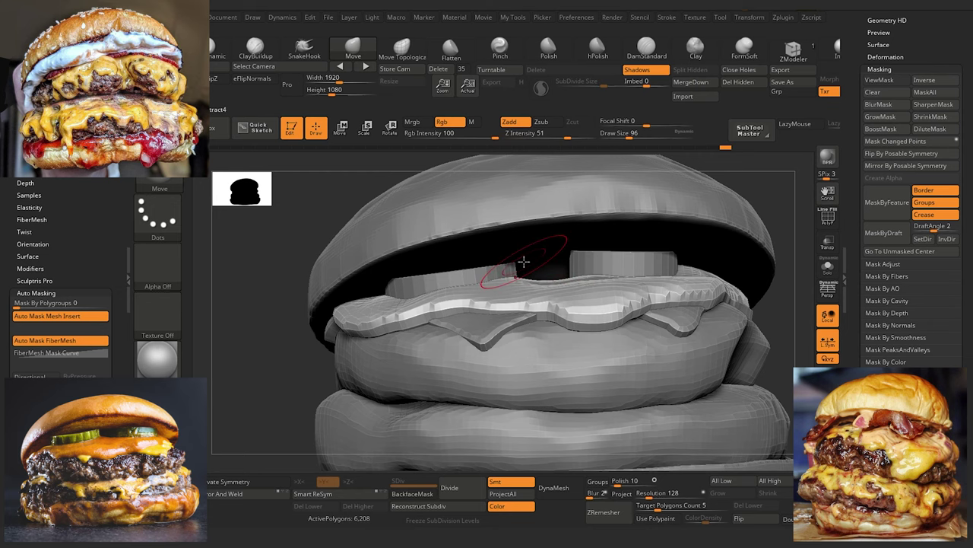
Step: Push the upper melted layer's protruding front edge in against the patty and the cheese corner with the Move brush
mouse_move(288, 280)
alt+mouse_down()
mouse_move(291, 288)
mouse_move(241, 211)
alt+mouse_up()
mouse_move(299, 296)
mouse_down()
mouse_move(305, 342)
mouse_move(282, 327)
mouse_move(394, 324)
mouse_up()
drag(284, 281, 412, 267)
mouse_move(564, 329)
mouse_down()
mouse_move(559, 338)
mouse_move(512, 335)
mouse_up()
drag(376, 322, 448, 308)
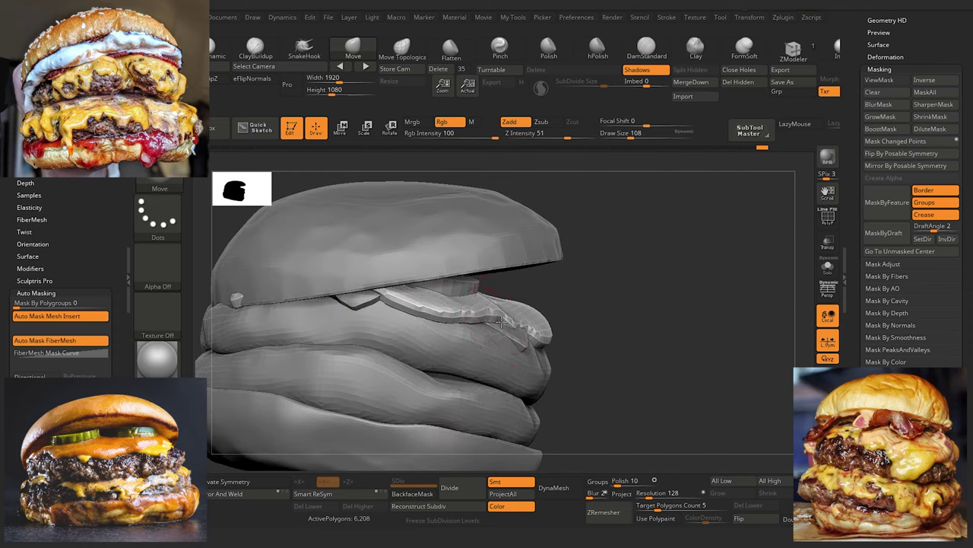
drag(501, 322, 503, 327)
drag(638, 323, 542, 346)
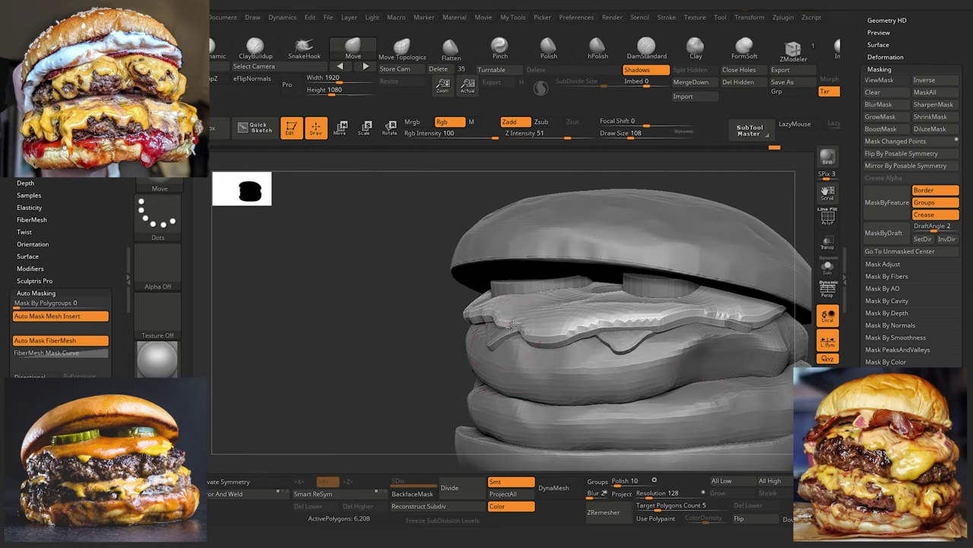
drag(390, 340, 476, 321)
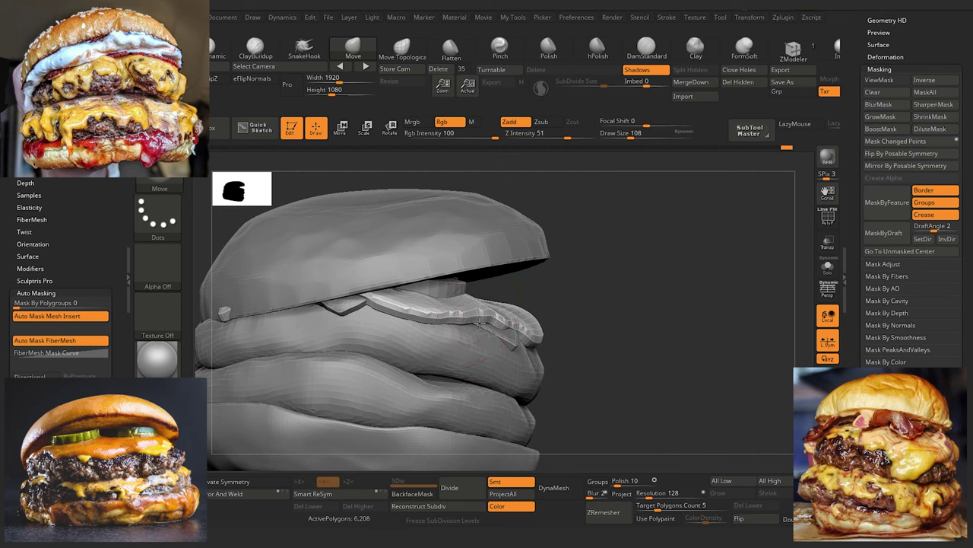
drag(607, 425, 519, 373)
drag(363, 342, 298, 344)
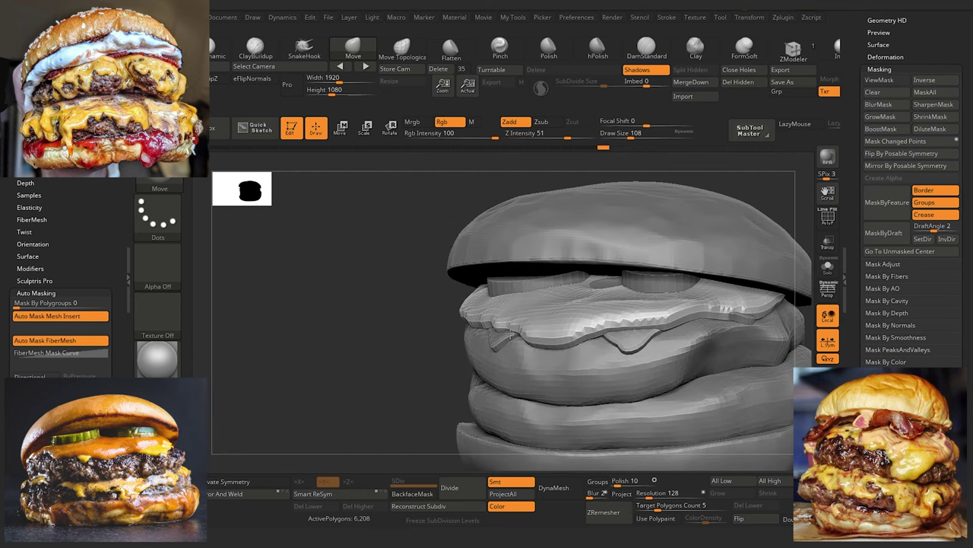
drag(393, 348, 502, 329)
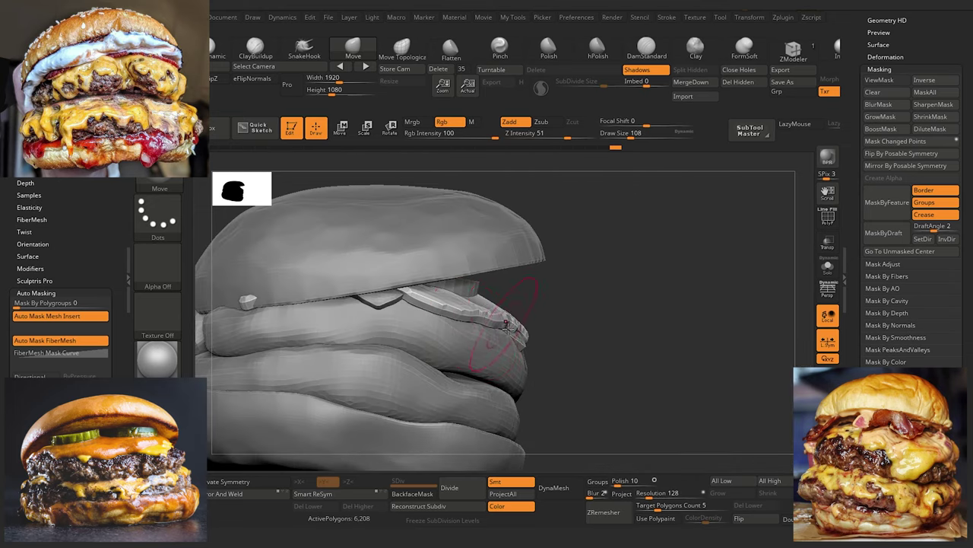
mouse_move(604, 419)
mouse_down()
mouse_move(617, 433)
mouse_move(607, 401)
mouse_up()
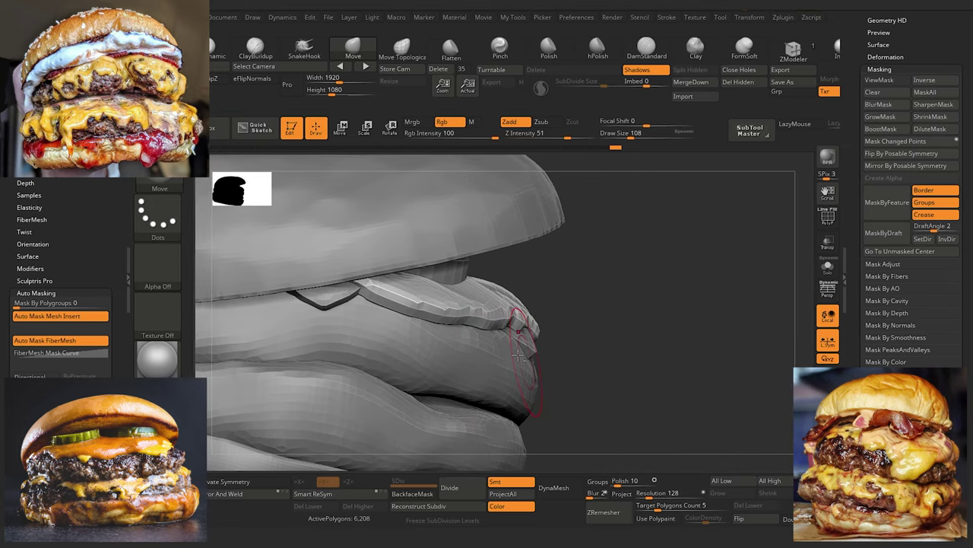
Step: Reshape the cheese slice's two front corners beneath the upper melted layer with the Move brush
alt+click(528, 346)
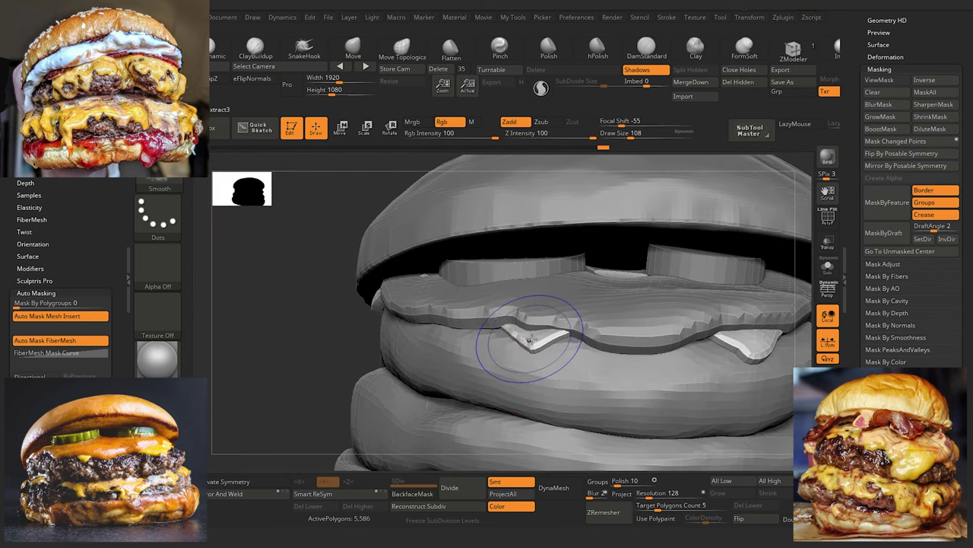
mouse_move(294, 333)
mouse_down()
mouse_move(306, 352)
mouse_move(300, 367)
mouse_up()
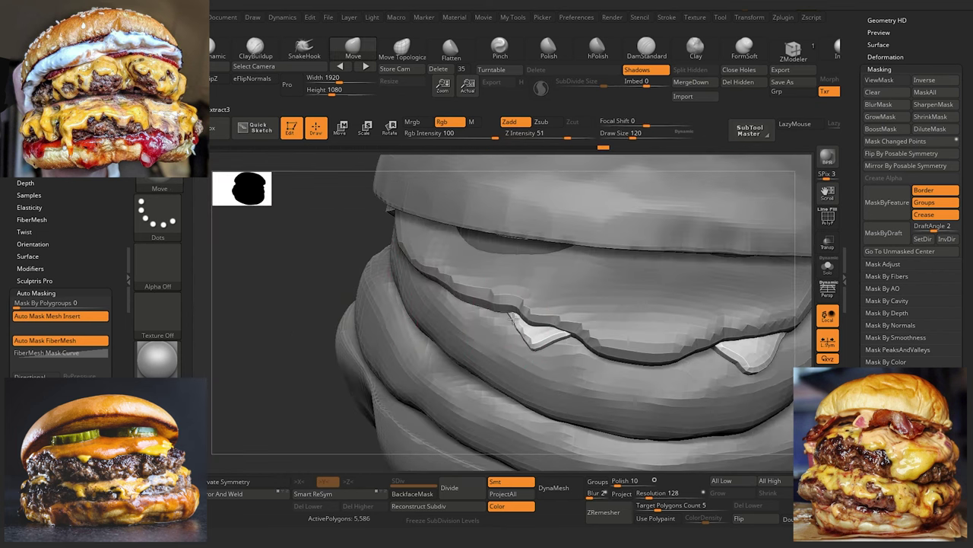
drag(545, 330, 535, 348)
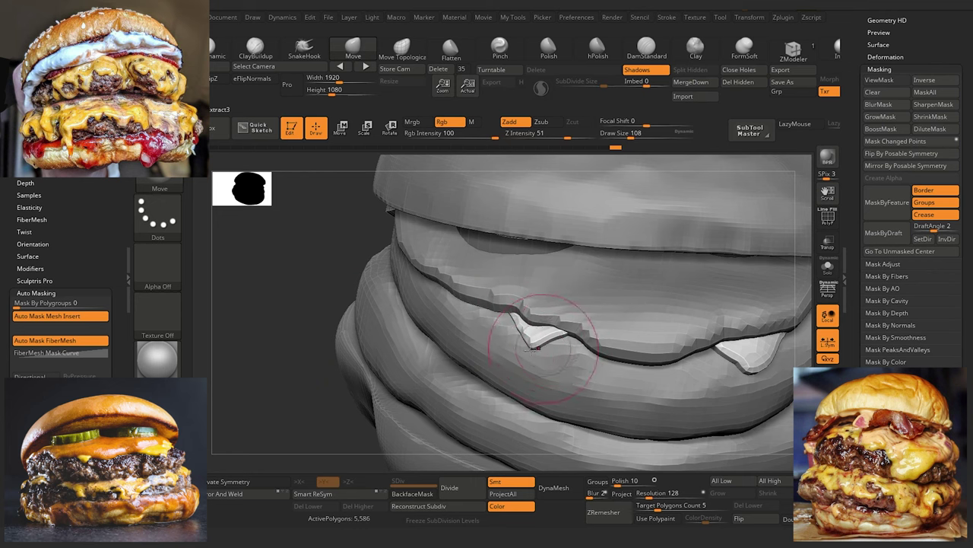
drag(303, 304, 328, 343)
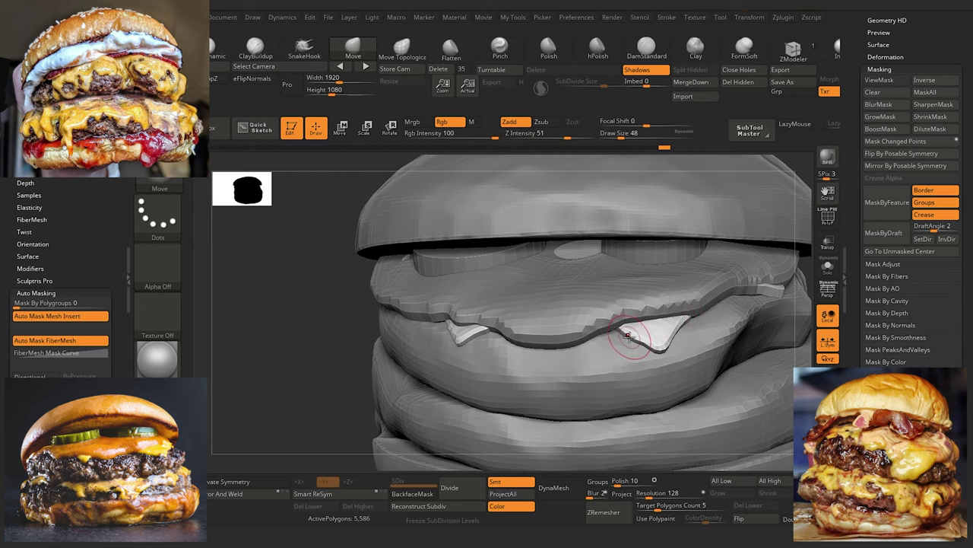
alt+drag(298, 319, 311, 244)
drag(320, 339, 344, 374)
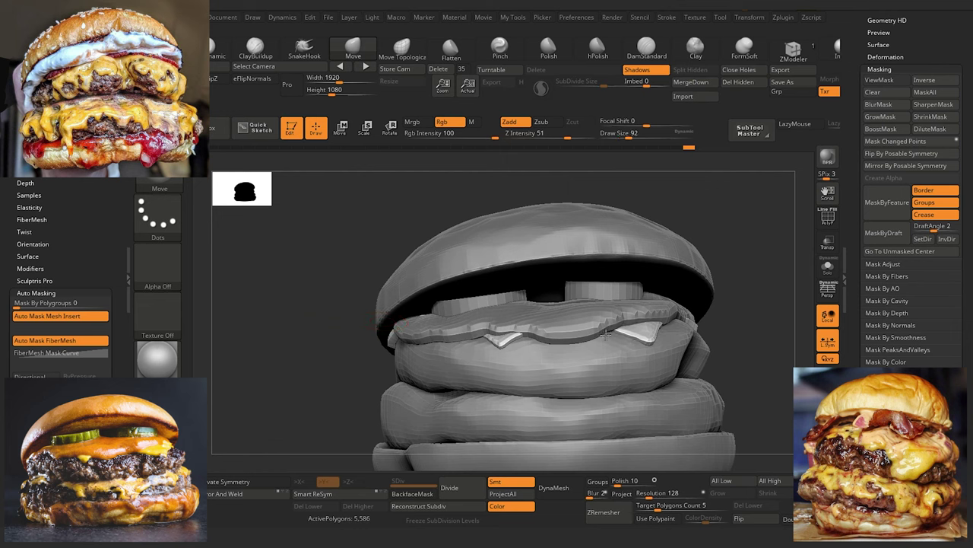
drag(546, 295, 329, 289)
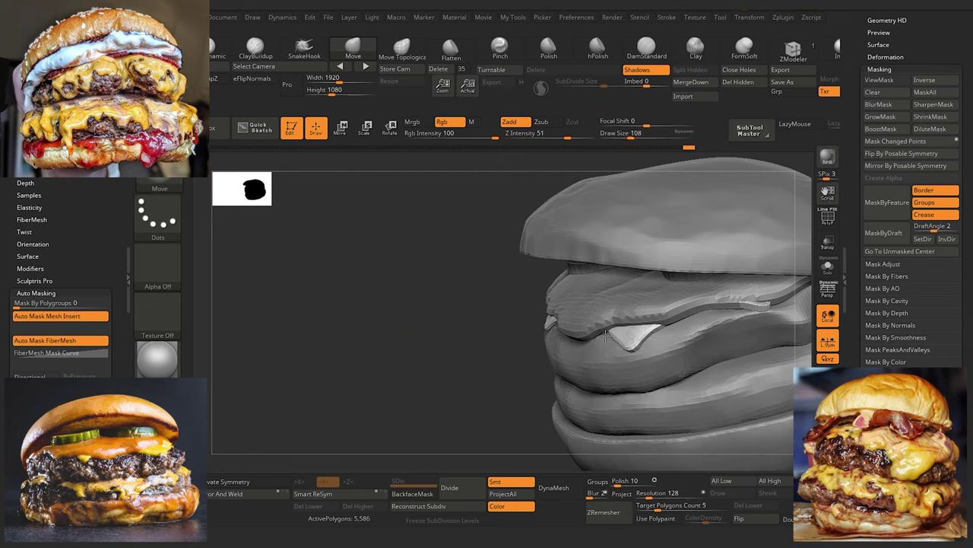
drag(410, 308, 663, 335)
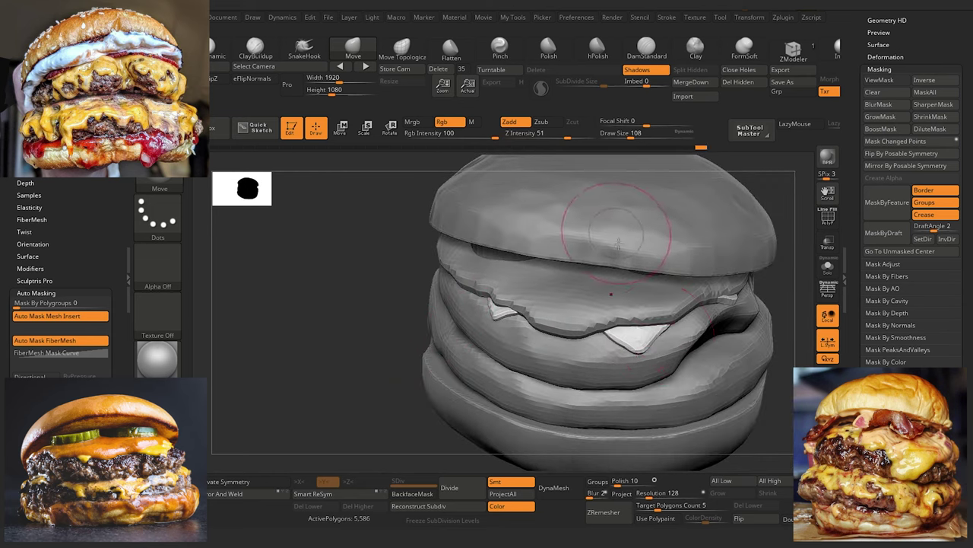
Step: Adjust the upper melted layer's edge above the right-hand cheese corner so more of the cheese is exposed
key(bracketleft)
key(ctrl+z)
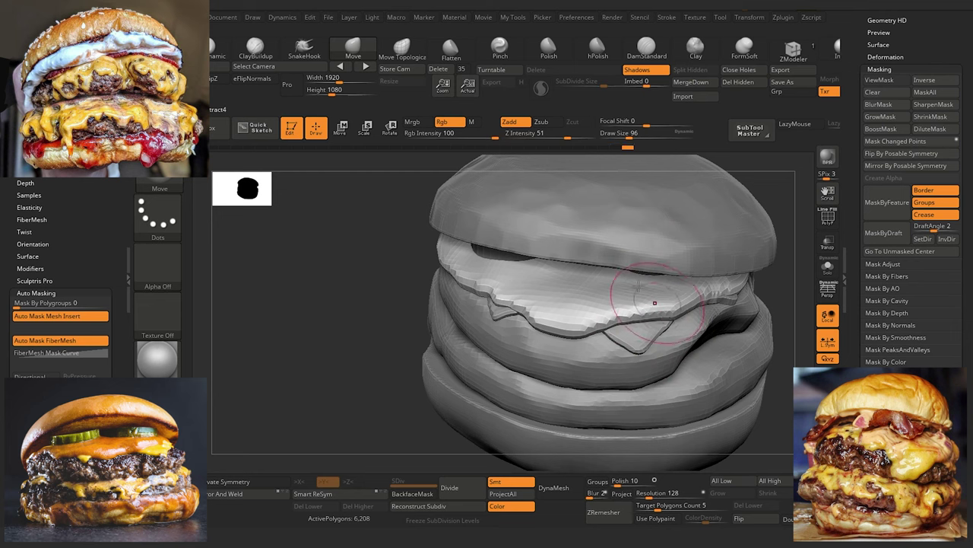
drag(375, 274, 416, 238)
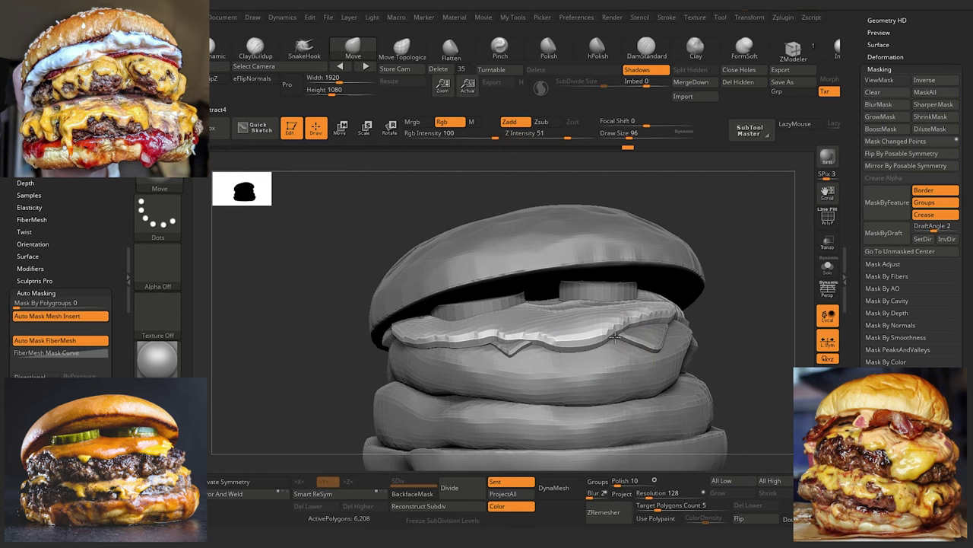
drag(334, 251, 390, 354)
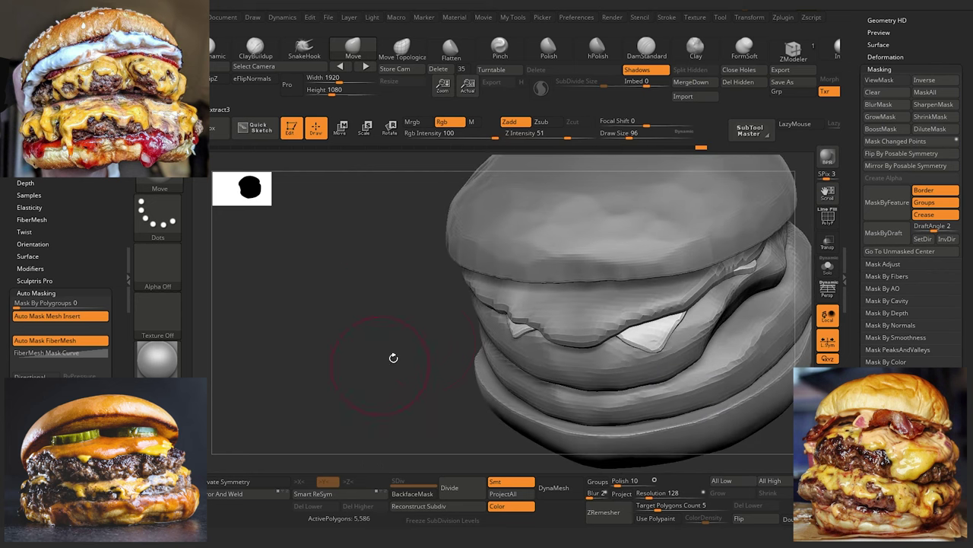
Step: Inspect the cheese slice in isolation and through the other layers using transparency
click(828, 242)
click(827, 266)
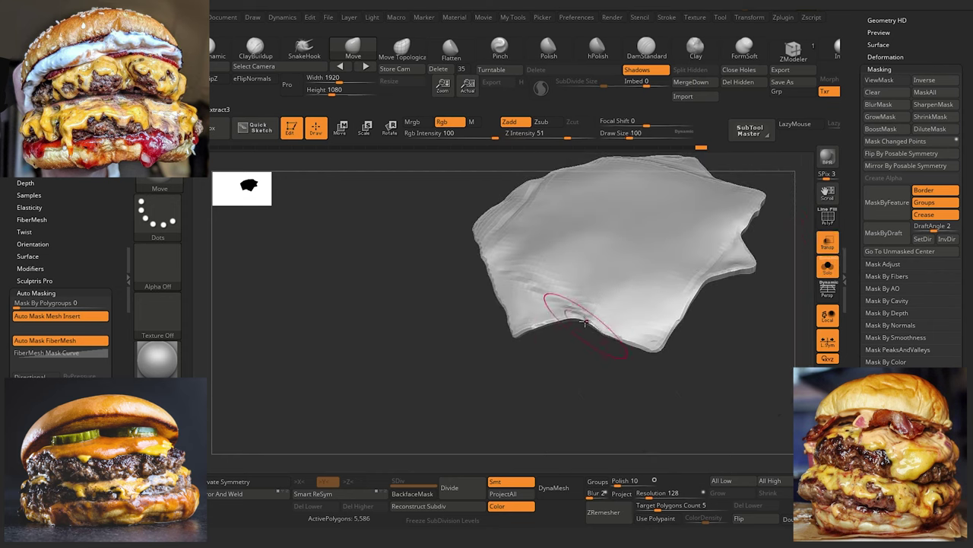
click(828, 270)
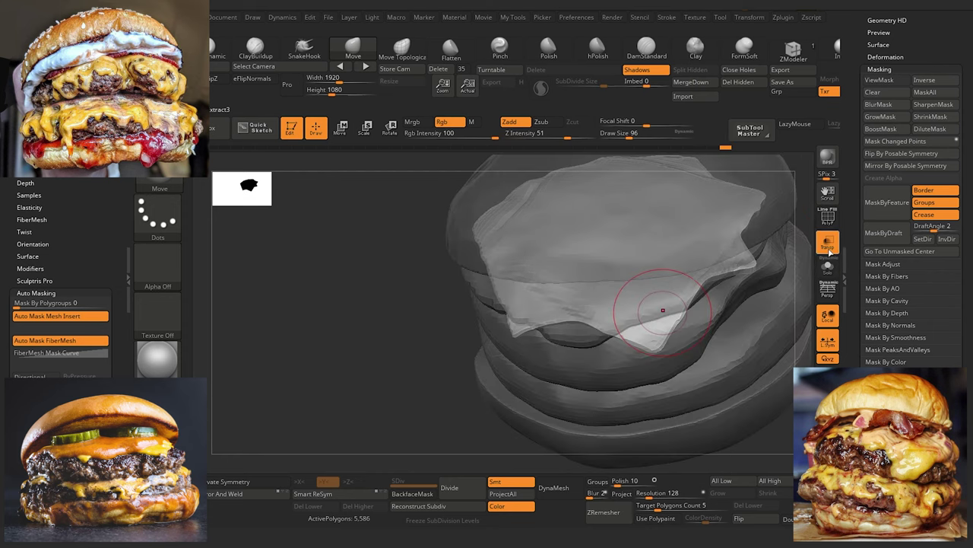
drag(330, 294, 379, 259)
click(828, 239)
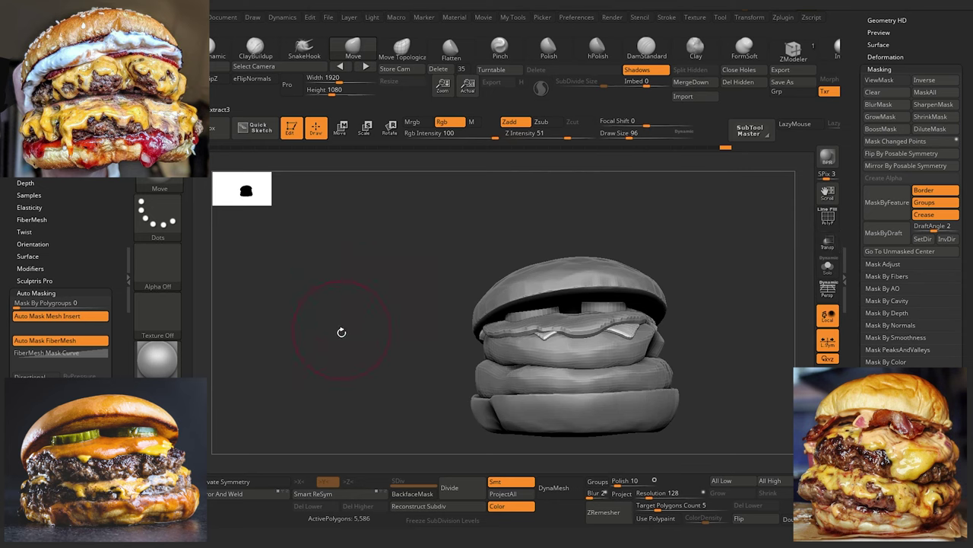
Step: Pull in the upper melted layer's drooping tip at the back of the burger with the Move brush, using transparency for visibility
drag(341, 333, 316, 335)
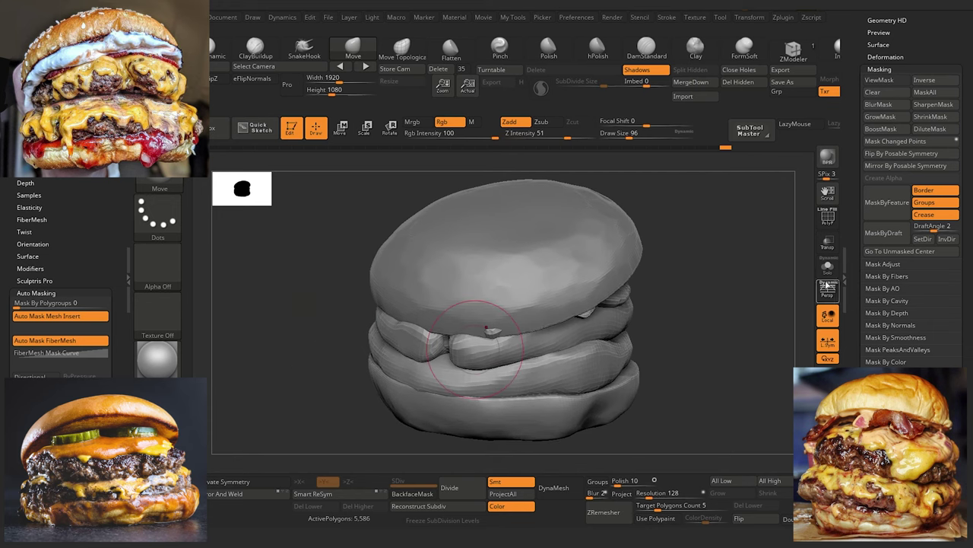
click(828, 243)
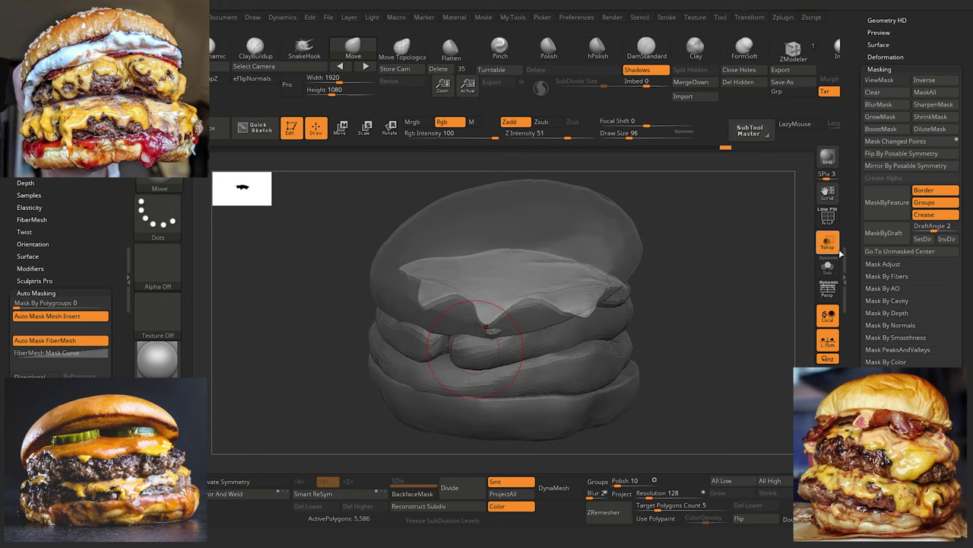
drag(301, 384, 489, 341)
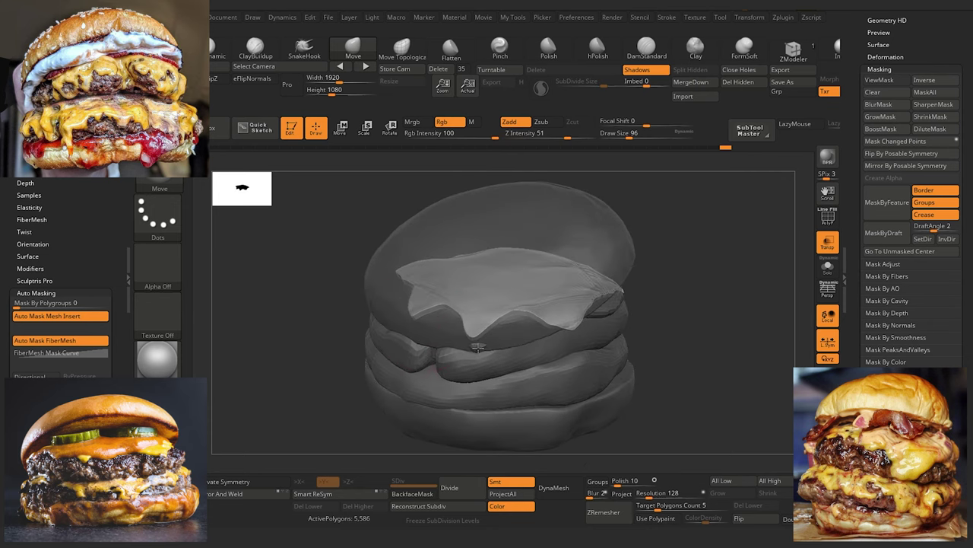
alt+click(478, 345)
drag(320, 345, 316, 376)
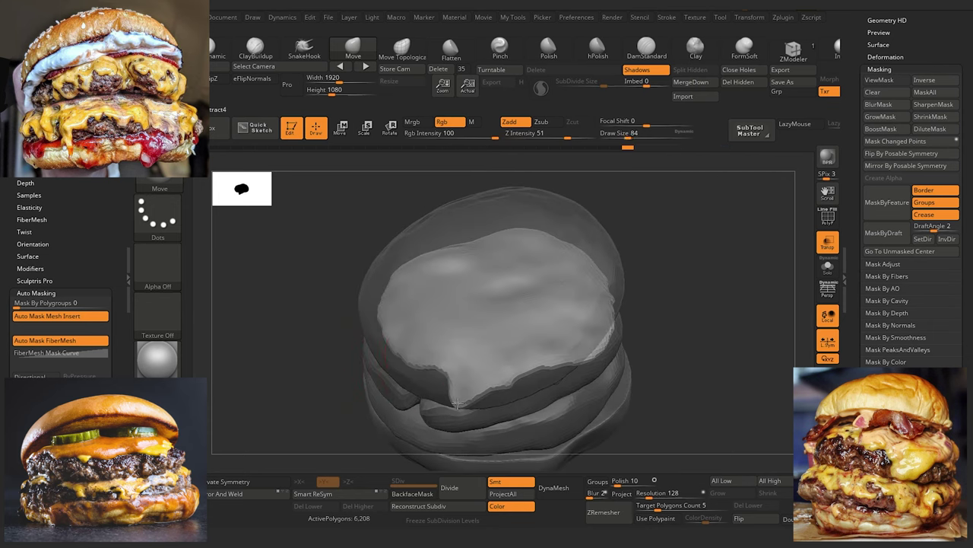
drag(458, 403, 462, 390)
drag(328, 364, 383, 364)
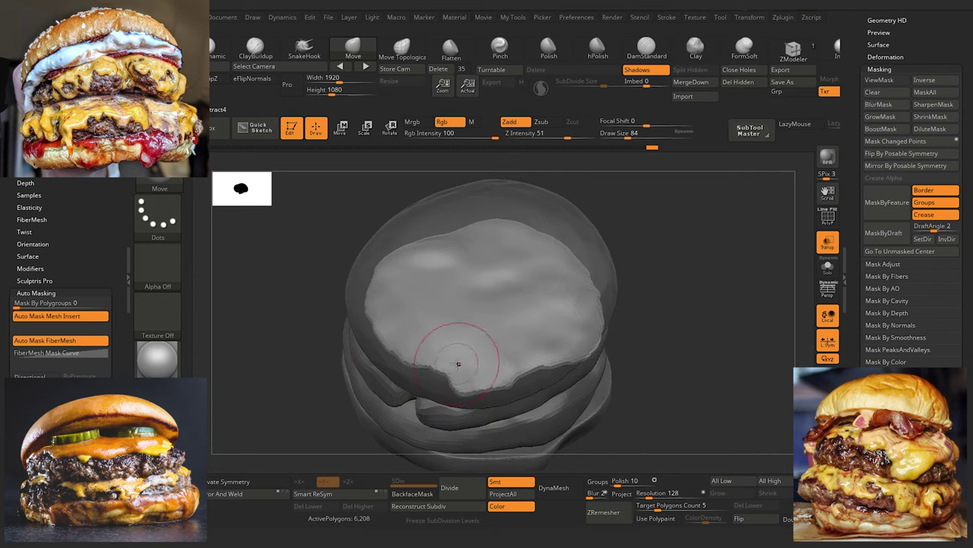
click(827, 243)
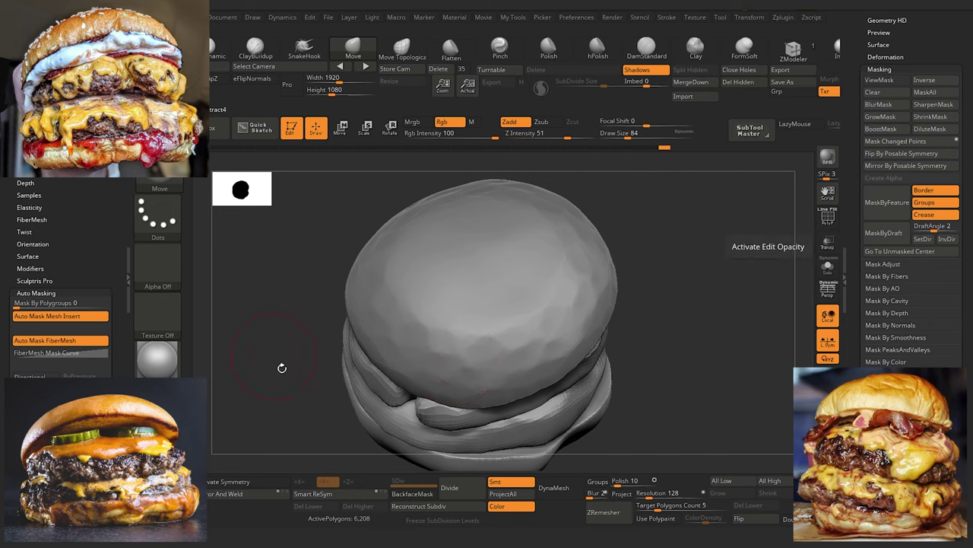
Step: Check how the upper melted layer and the cheese slice fit together around the front of the burger
mouse_move(282, 365)
mouse_down()
mouse_move(283, 349)
mouse_move(271, 350)
mouse_move(328, 345)
mouse_move(245, 273)
mouse_up()
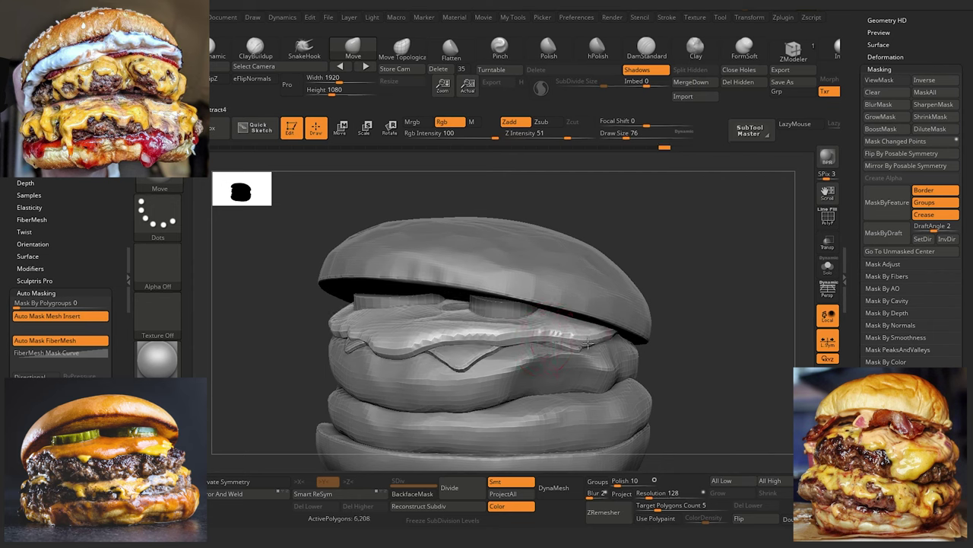
alt+drag(287, 328, 381, 296)
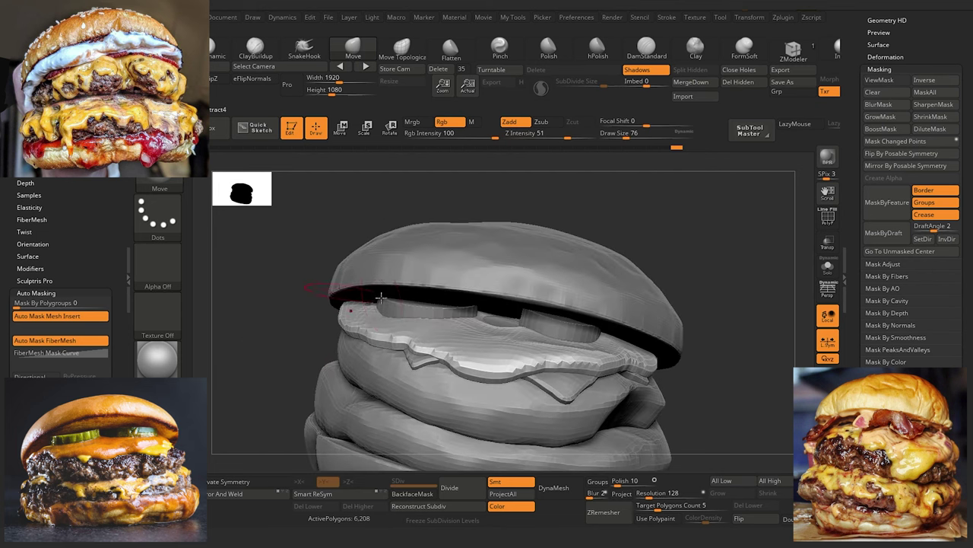
alt+click(504, 320)
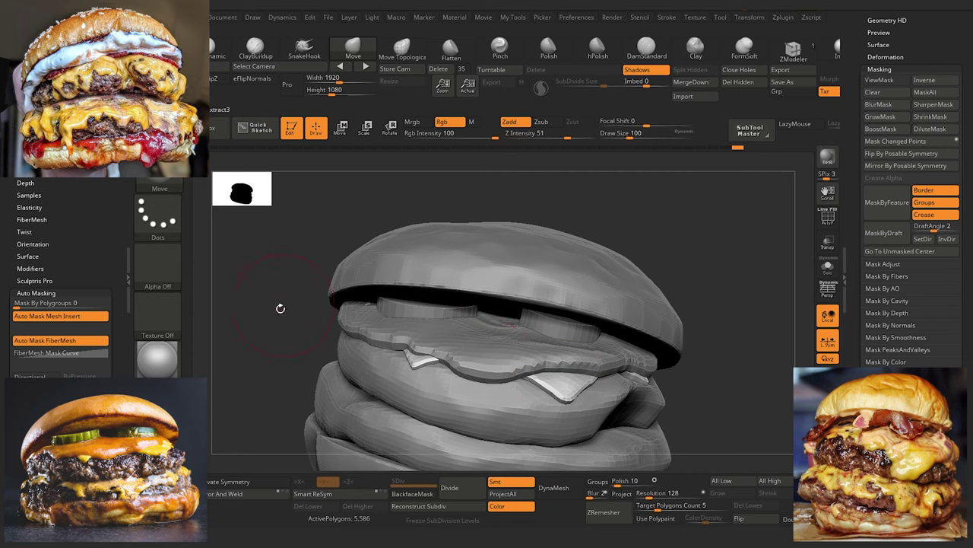
drag(280, 308, 300, 299)
mouse_move(297, 336)
mouse_down()
mouse_move(288, 339)
mouse_move(335, 341)
mouse_move(308, 355)
mouse_move(327, 321)
mouse_move(313, 359)
mouse_move(328, 373)
mouse_move(278, 359)
mouse_move(289, 330)
mouse_move(289, 365)
mouse_move(289, 354)
mouse_move(358, 365)
mouse_move(307, 357)
mouse_move(303, 372)
mouse_move(358, 370)
mouse_up()
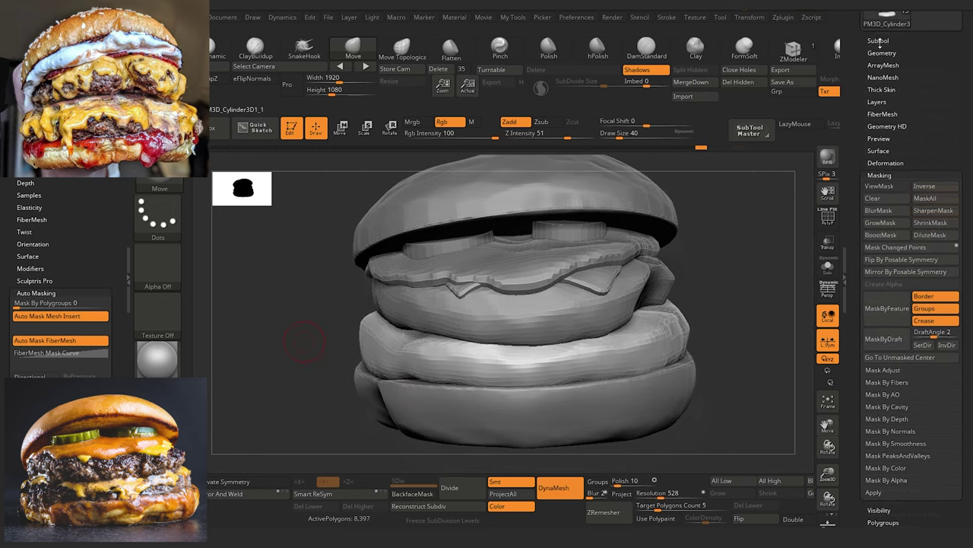
Step: Duplicate the lower patty subtool and subdivide the copy twice, up to subdivision level 3
click(880, 39)
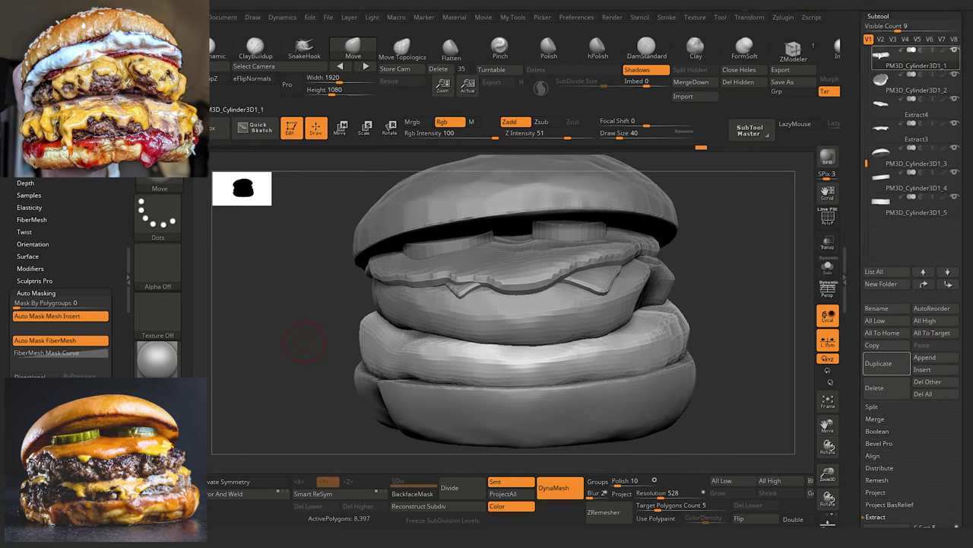
click(891, 366)
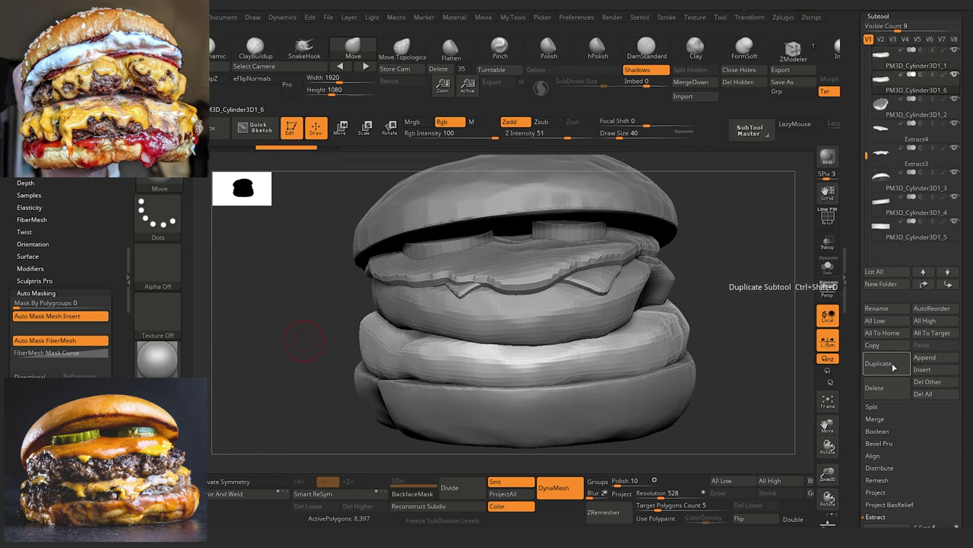
click(457, 490)
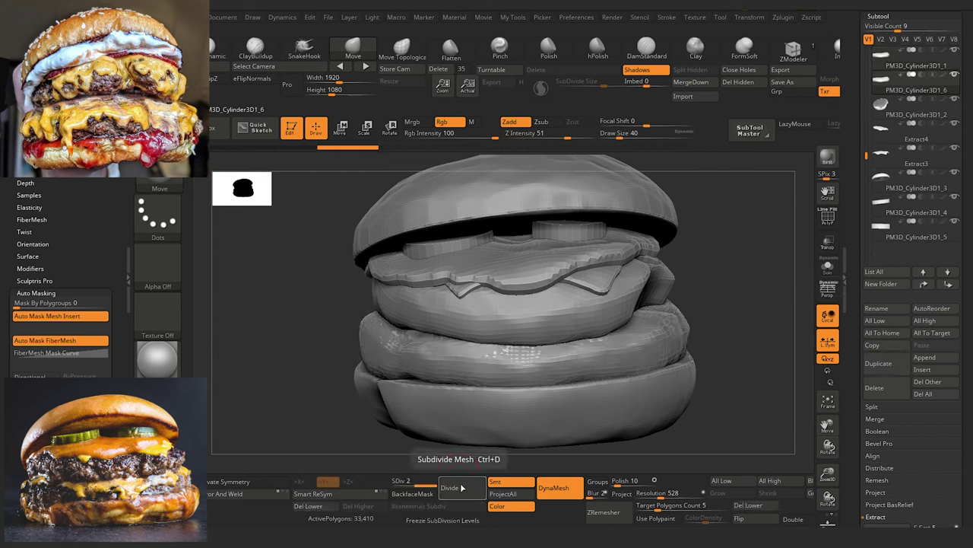
click(462, 484)
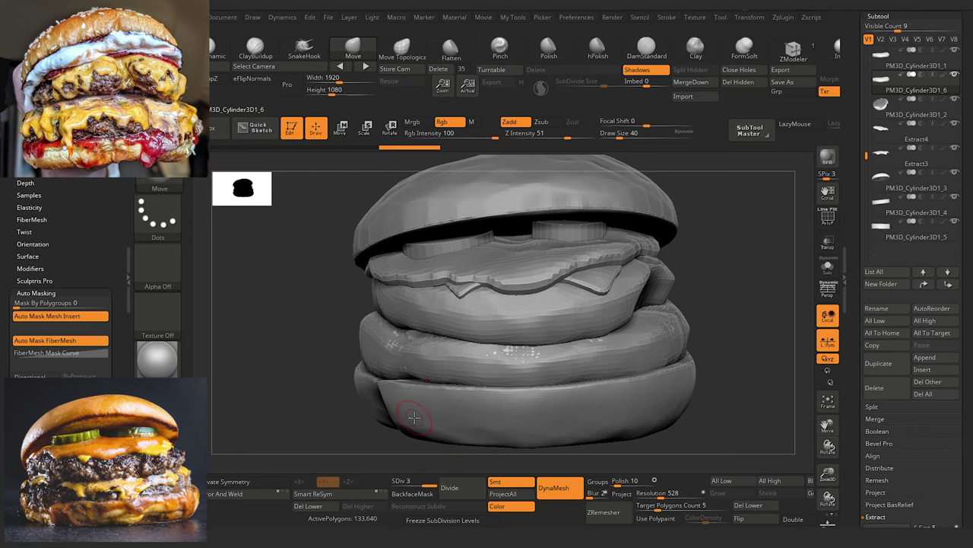
Step: Isolate the duplicated patty to delete its lower subdivision levels, and hide the original patty with the rest of the burger shown again
click(828, 268)
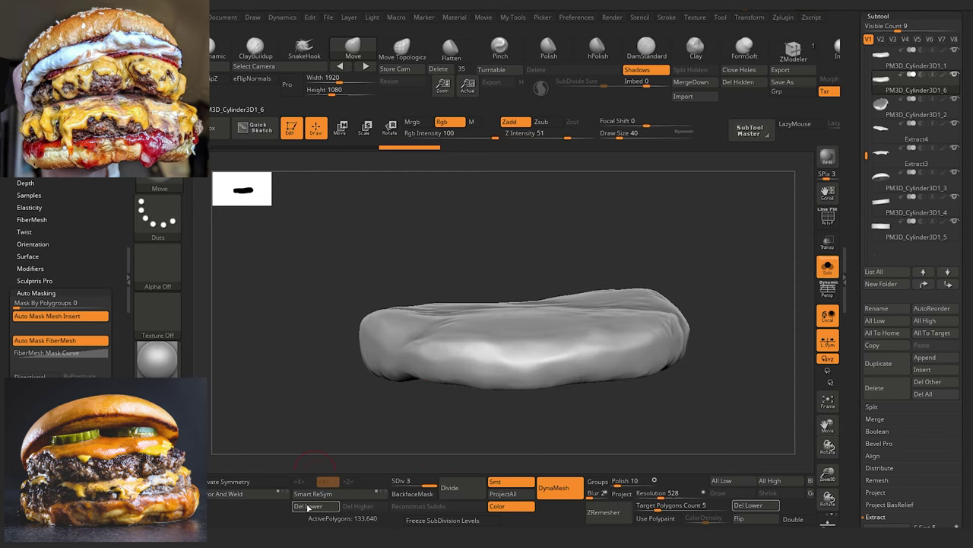
drag(293, 384, 318, 379)
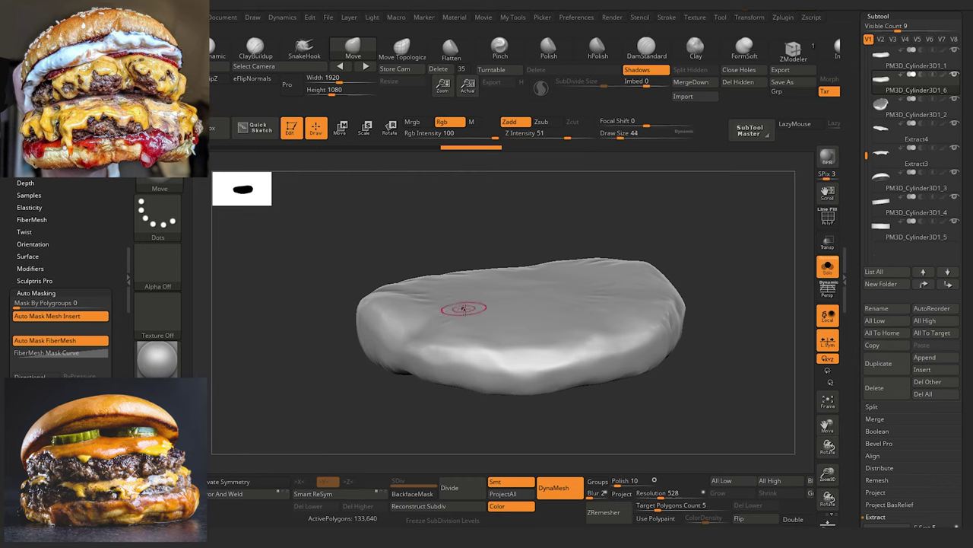
key(bracketright)
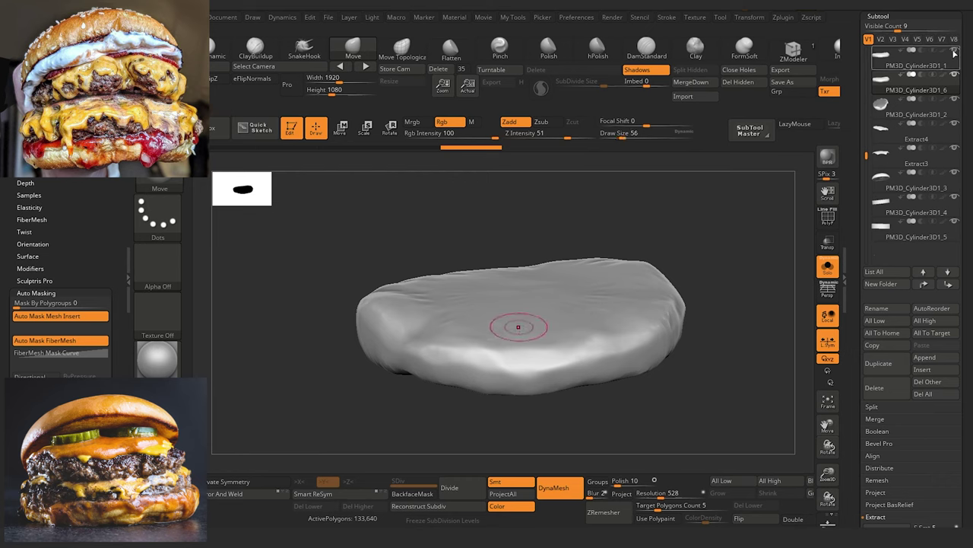
click(827, 265)
key(f)
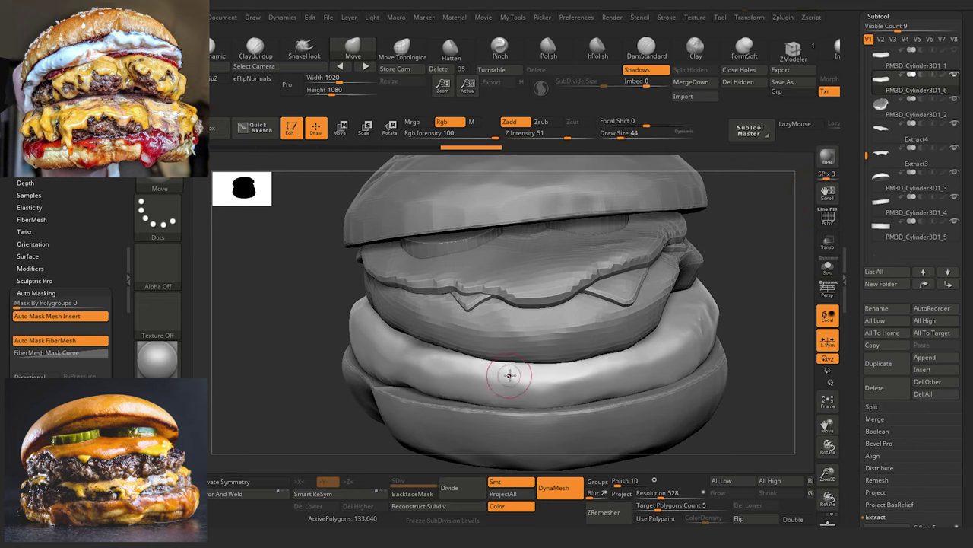
Step: Paint a first drip-shaped mask on the front of the patty copy with the MaskPen at draw size 36
key([)
key(ctrl)
drag(326, 331, 311, 315)
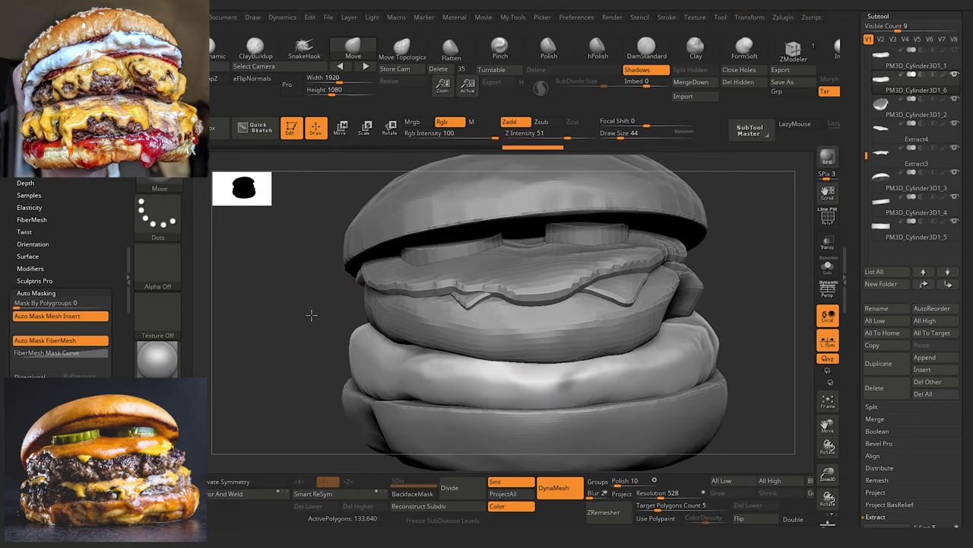
key([)
ctrl+drag(560, 368, 561, 386)
mouse_move(305, 321)
mouse_down()
mouse_move(292, 328)
mouse_move(298, 322)
mouse_up()
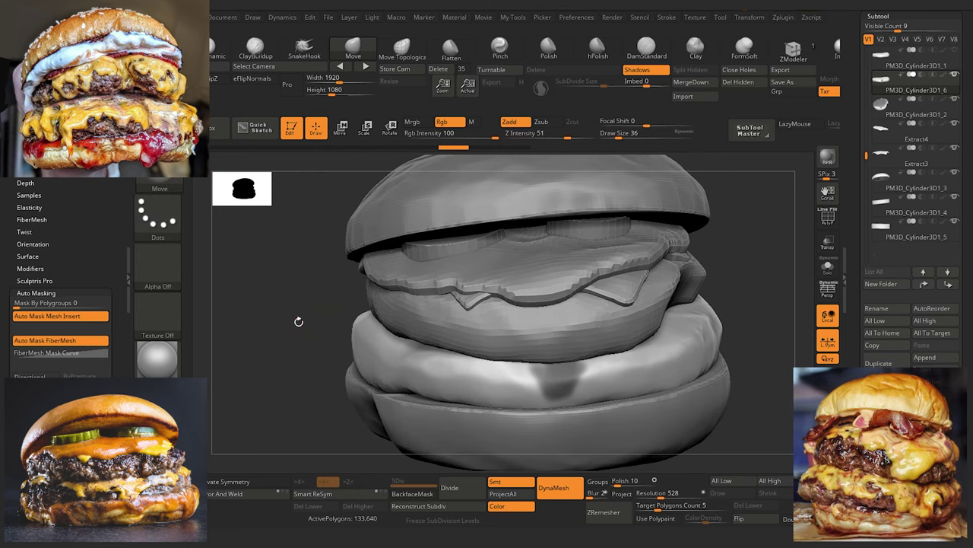
Step: Mask further uneven drips along the front upper rim of the patty copy and around its adjoining side
mouse_move(558, 394)
ctrl+mouse_down()
mouse_move(597, 364)
mouse_move(589, 366)
mouse_move(639, 362)
mouse_move(651, 345)
ctrl+mouse_up()
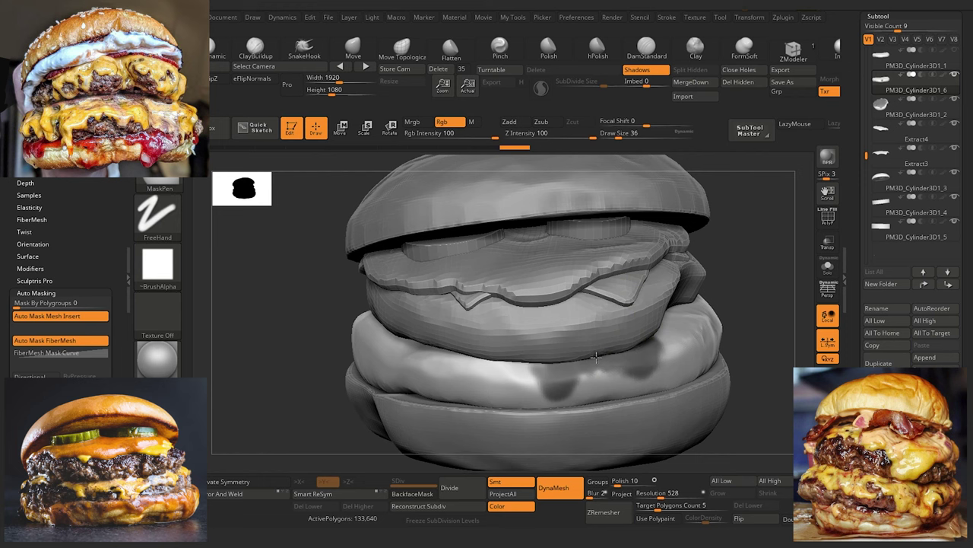
ctrl+drag(654, 369, 656, 363)
mouse_move(520, 365)
ctrl+mouse_down()
mouse_move(486, 367)
mouse_move(480, 379)
ctrl+mouse_up()
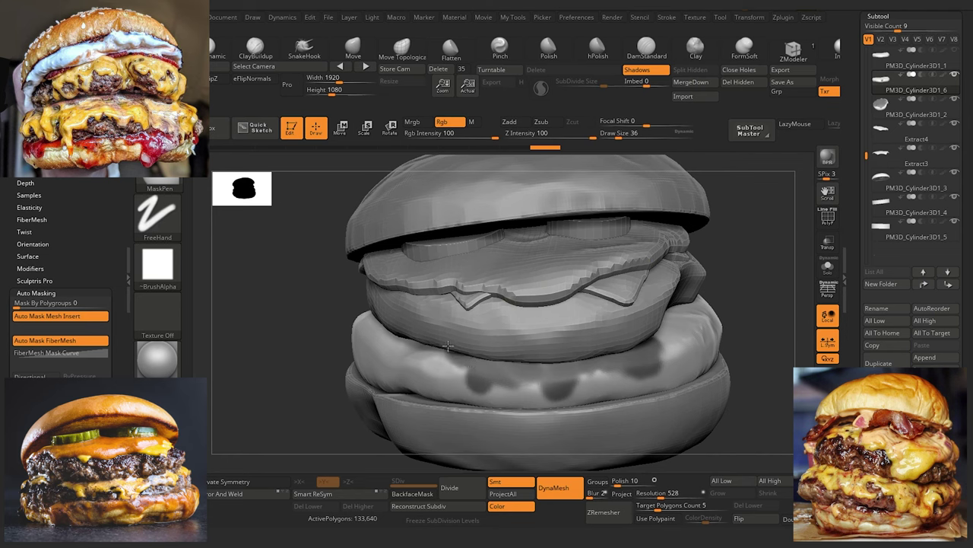
ctrl+drag(447, 349, 441, 346)
mouse_move(276, 344)
mouse_down()
mouse_move(279, 335)
mouse_move(269, 372)
mouse_move(350, 346)
mouse_up()
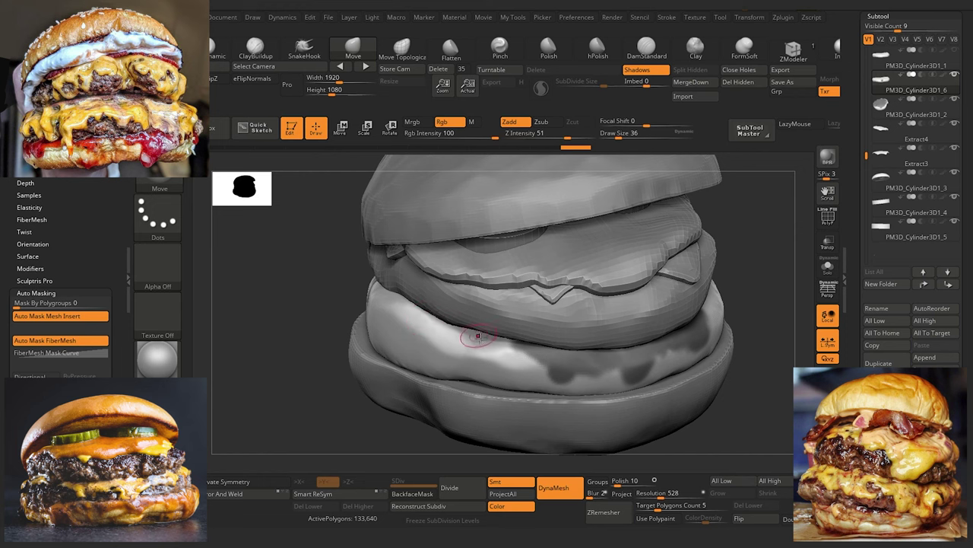
key(ctrl)
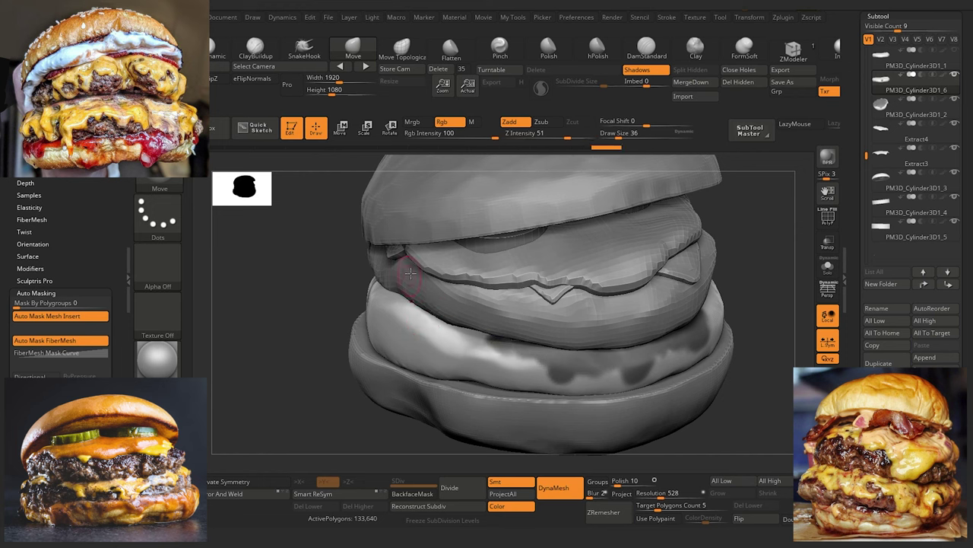
key(ctrl)
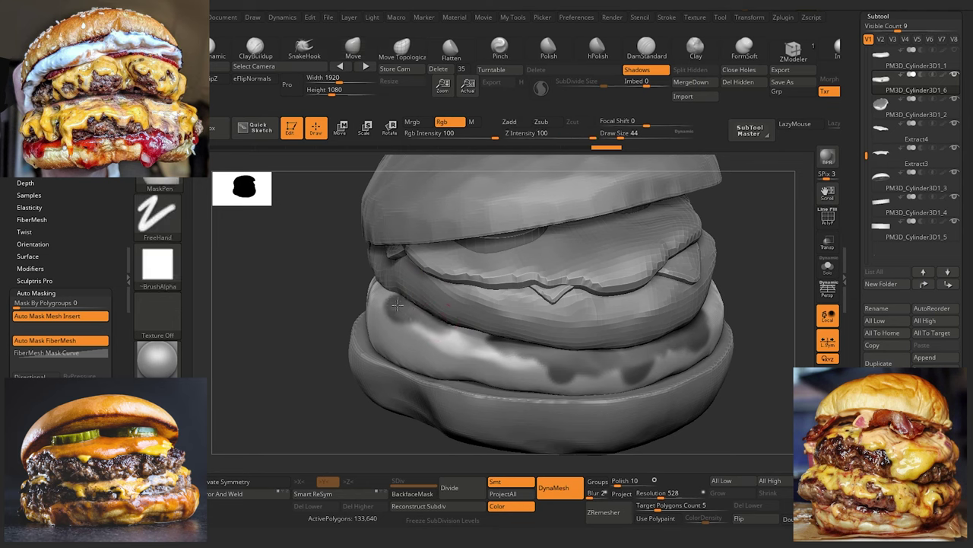
Step: Continue the drip mask around the back of the patty copy, varying the drip lengths just under the upper patty
mouse_move(283, 271)
mouse_down()
mouse_move(267, 373)
mouse_move(295, 426)
mouse_move(244, 438)
mouse_move(376, 413)
mouse_move(347, 403)
mouse_move(336, 424)
mouse_up()
key(ctrl)
key(ctrl)
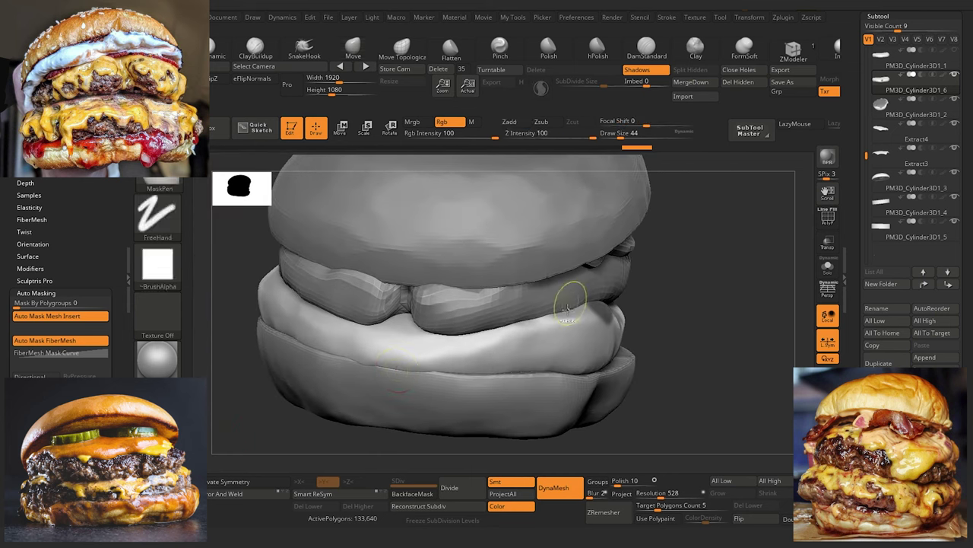
mouse_move(568, 310)
ctrl+mouse_down()
mouse_move(587, 316)
mouse_move(523, 348)
mouse_move(535, 339)
ctrl+mouse_up()
mouse_move(518, 306)
ctrl+mouse_down()
mouse_move(494, 329)
mouse_move(457, 326)
mouse_move(485, 349)
mouse_move(478, 363)
mouse_move(435, 351)
mouse_move(402, 318)
mouse_move(365, 331)
mouse_move(386, 350)
mouse_move(385, 322)
mouse_move(328, 309)
ctrl+mouse_up()
mouse_move(266, 420)
mouse_down()
mouse_move(274, 437)
mouse_move(346, 460)
mouse_up()
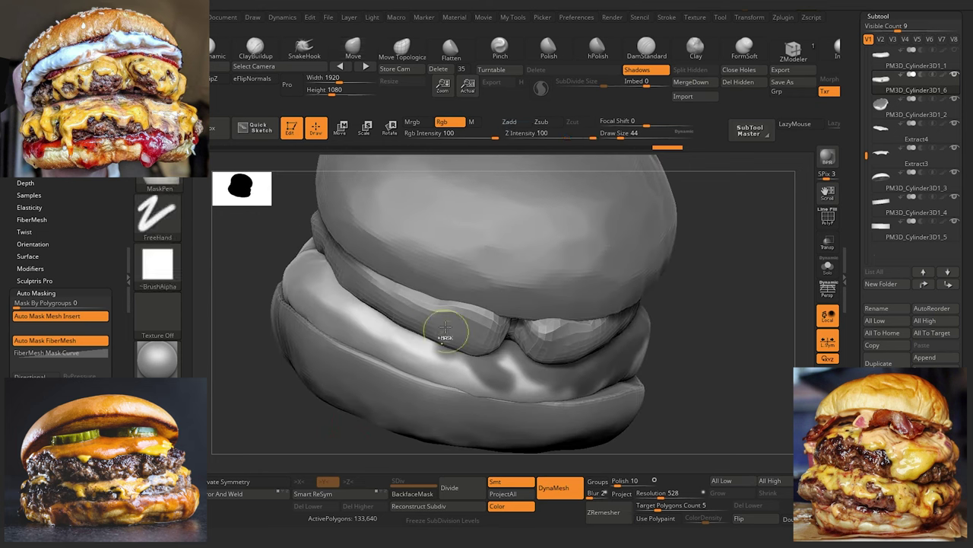
ctrl+drag(441, 348, 384, 339)
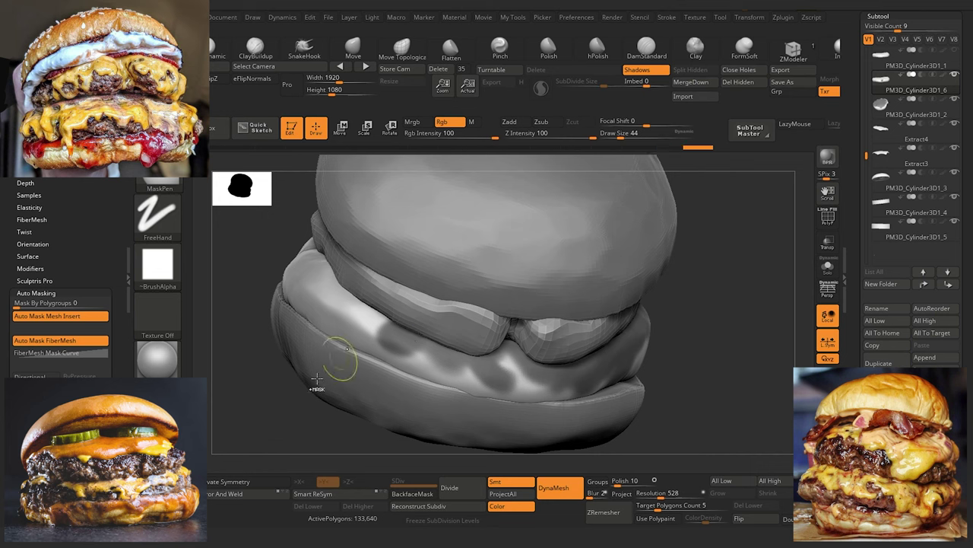
mouse_move(337, 359)
right_down()
mouse_move(293, 428)
mouse_move(386, 321)
right_up()
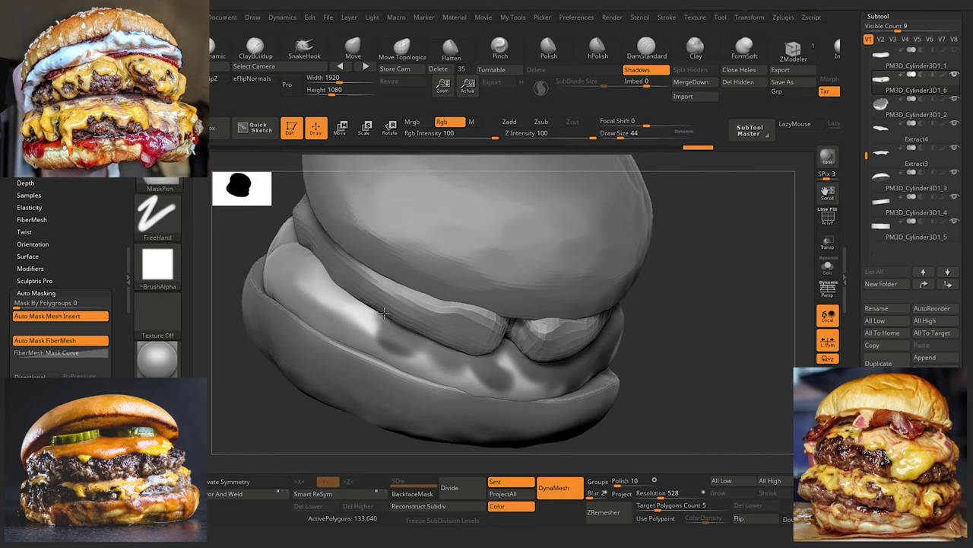
mouse_move(384, 312)
ctrl+mouse_down()
mouse_move(346, 304)
mouse_move(354, 335)
mouse_move(308, 300)
mouse_move(326, 280)
mouse_move(293, 263)
mouse_move(313, 270)
ctrl+mouse_up()
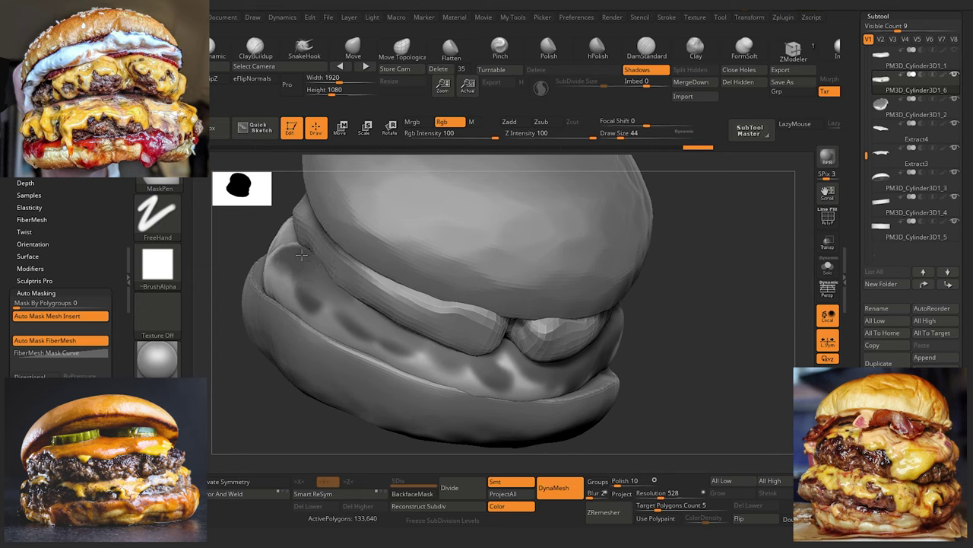
Step: Mask the remaining bare side of the patty copy with drips that connect to the neighbouring ones
alt+drag(254, 397, 352, 433)
right_drag(351, 432, 324, 380)
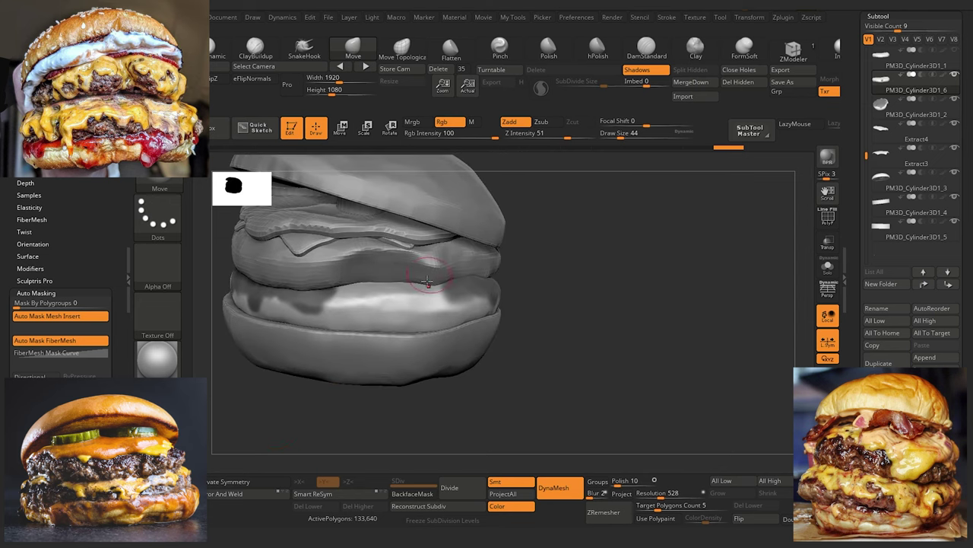
key(ctrl)
mouse_move(438, 307)
ctrl+mouse_down()
mouse_move(377, 295)
mouse_move(351, 277)
ctrl+mouse_up()
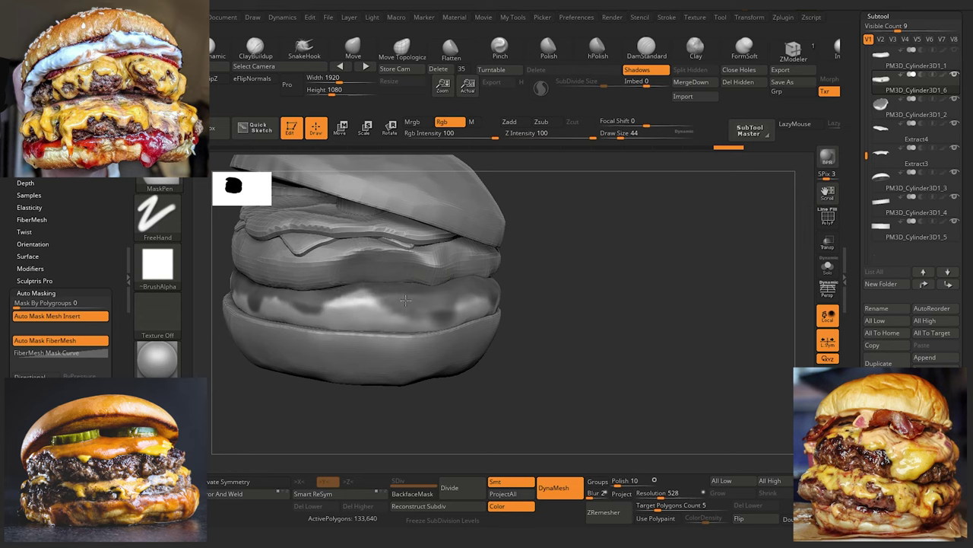
drag(390, 433, 419, 430)
Step: Isolate the patty copy and start filling the mask inward from the rim across its top surface
click(829, 270)
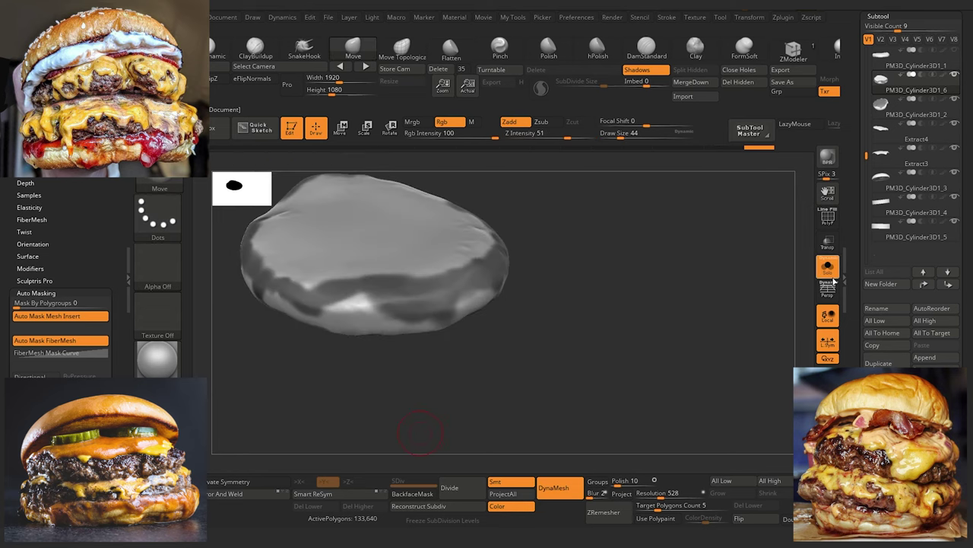
alt+drag(325, 415, 313, 386)
mouse_move(314, 386)
right_down()
mouse_move(297, 397)
mouse_move(328, 426)
mouse_move(343, 403)
right_up()
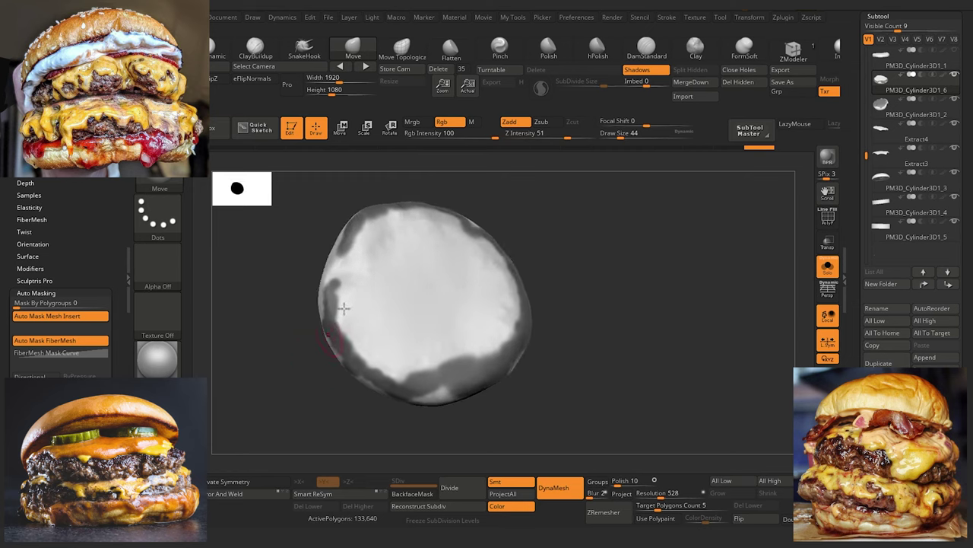
key(ctrl)
mouse_move(383, 322)
ctrl+mouse_down()
mouse_move(396, 357)
mouse_move(380, 366)
mouse_move(337, 320)
mouse_move(359, 336)
mouse_move(431, 354)
mouse_move(469, 332)
mouse_move(463, 300)
ctrl+mouse_up()
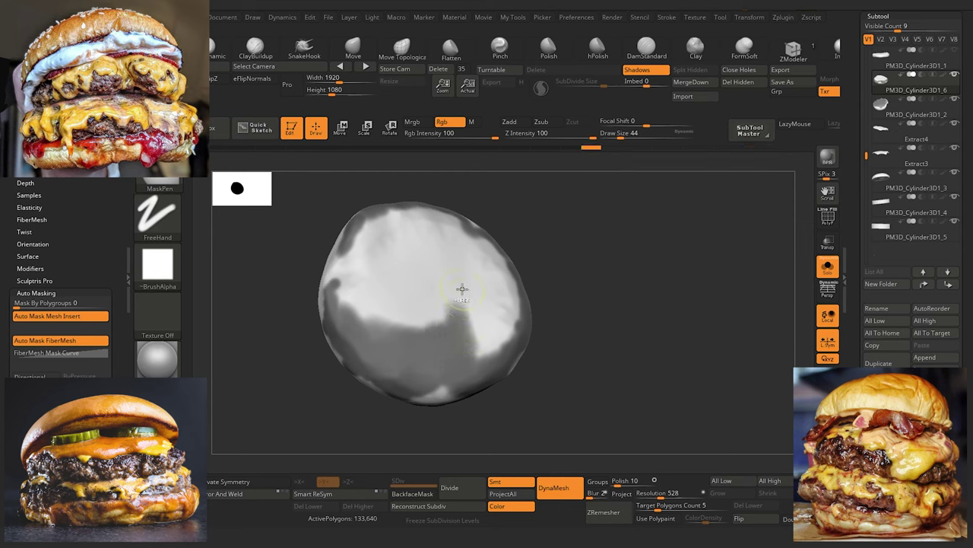
key(ctrl)
mouse_move(470, 359)
ctrl+mouse_down()
mouse_move(490, 329)
mouse_move(466, 300)
mouse_move(485, 347)
ctrl+mouse_up()
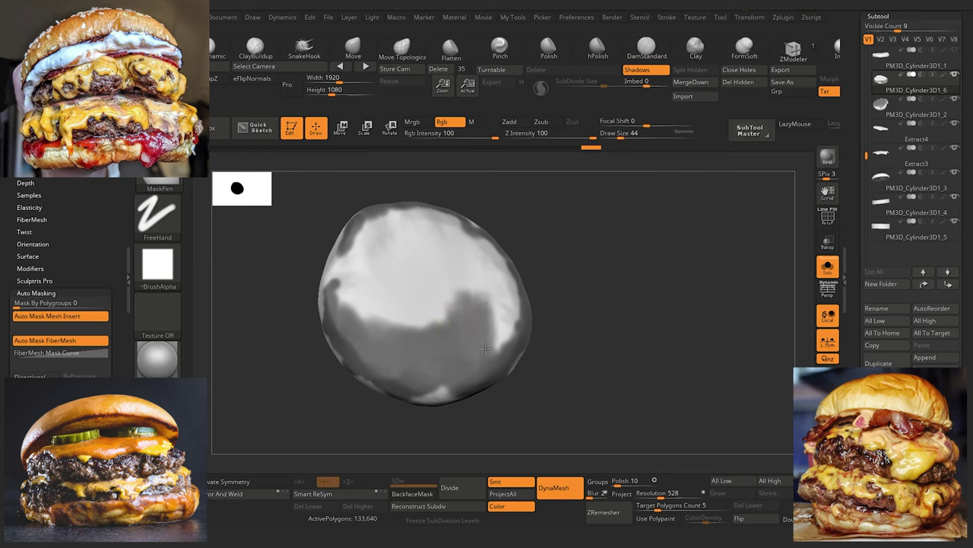
mouse_move(453, 288)
ctrl+mouse_down()
mouse_move(427, 308)
mouse_move(423, 289)
mouse_move(444, 275)
mouse_move(411, 323)
mouse_move(404, 257)
ctrl+mouse_up()
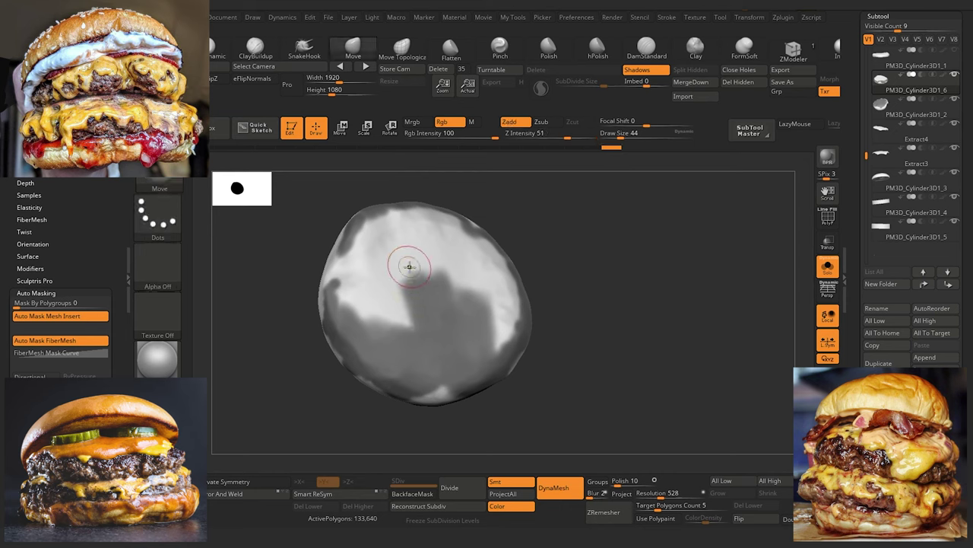
Step: Set the mask brush's focal shift to -100 and fill in the rest of the patty copy's top surface
key(ctrl)
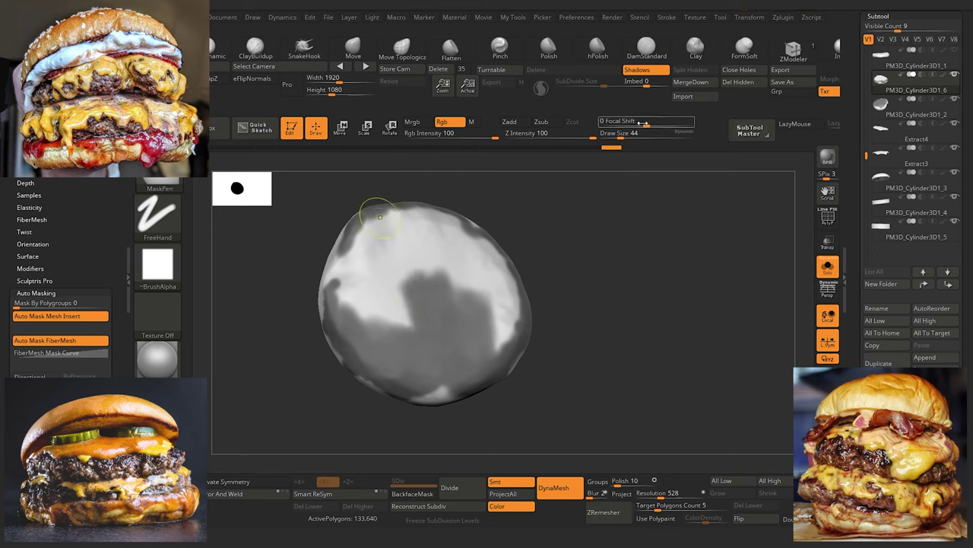
mouse_move(419, 282)
ctrl+mouse_down()
mouse_move(387, 295)
mouse_move(352, 283)
mouse_move(344, 306)
mouse_move(400, 292)
mouse_move(400, 239)
mouse_move(475, 280)
mouse_move(491, 302)
mouse_move(495, 342)
mouse_move(515, 295)
mouse_move(502, 302)
ctrl+mouse_up()
mouse_move(480, 247)
ctrl+mouse_down()
mouse_move(506, 287)
mouse_move(468, 244)
mouse_move(498, 254)
ctrl+mouse_up()
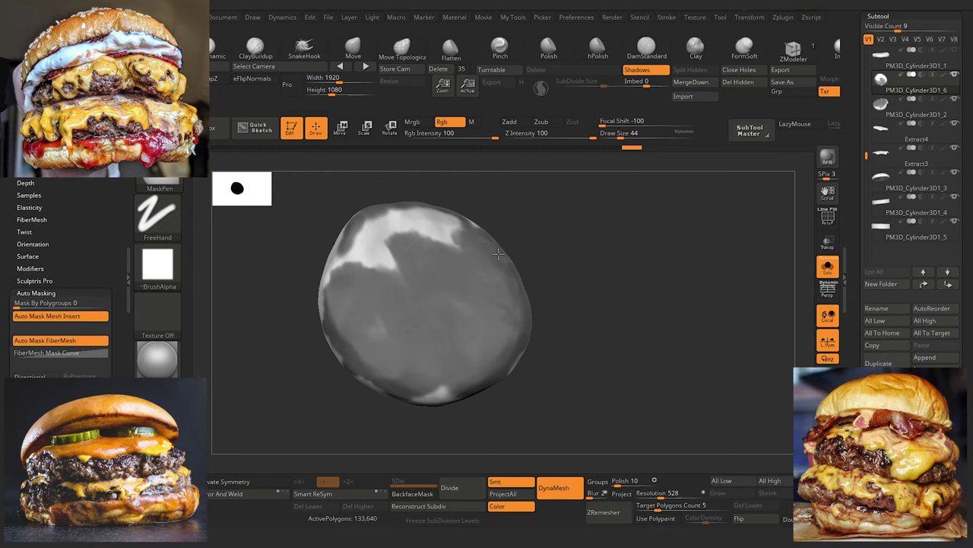
mouse_move(441, 228)
ctrl+mouse_down()
mouse_move(386, 236)
mouse_move(384, 262)
mouse_move(356, 258)
mouse_move(365, 291)
mouse_move(398, 312)
ctrl+mouse_up()
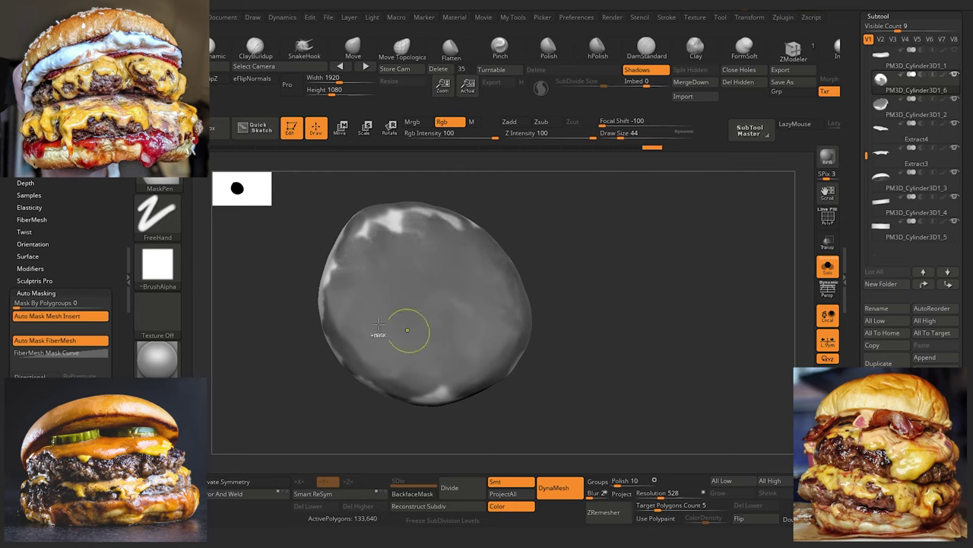
drag(266, 329, 272, 350)
mouse_move(366, 247)
ctrl+mouse_down()
mouse_move(402, 213)
mouse_move(451, 219)
ctrl+mouse_up()
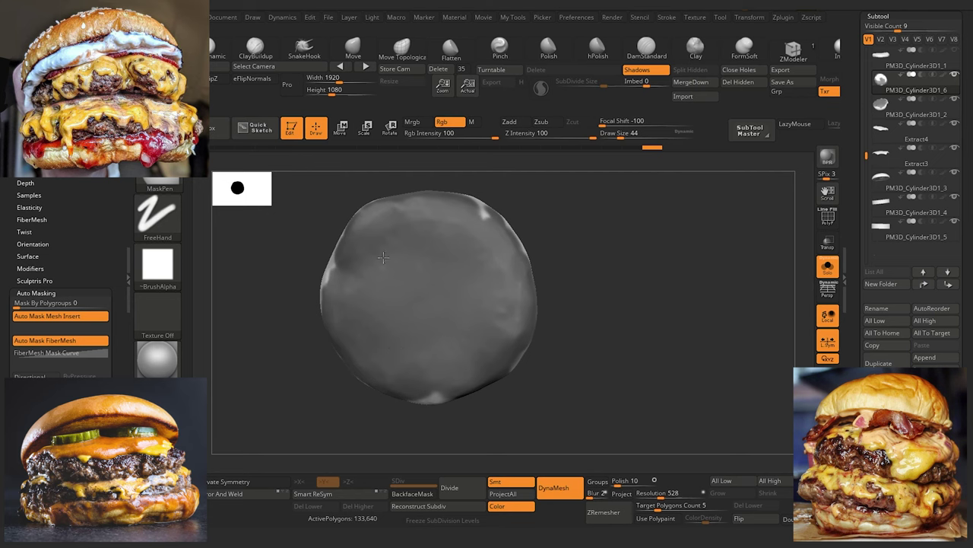
Step: Extract the masked area as a new subtool with a thickness of 0.009 and Double turned off, and accept it
mouse_move(259, 289)
mouse_down()
mouse_move(282, 358)
mouse_move(272, 369)
mouse_up()
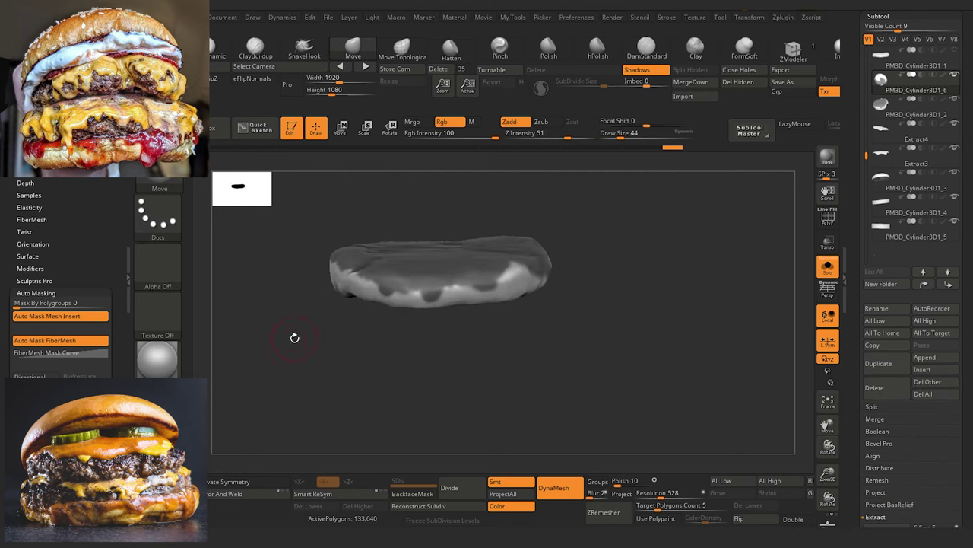
click(874, 517)
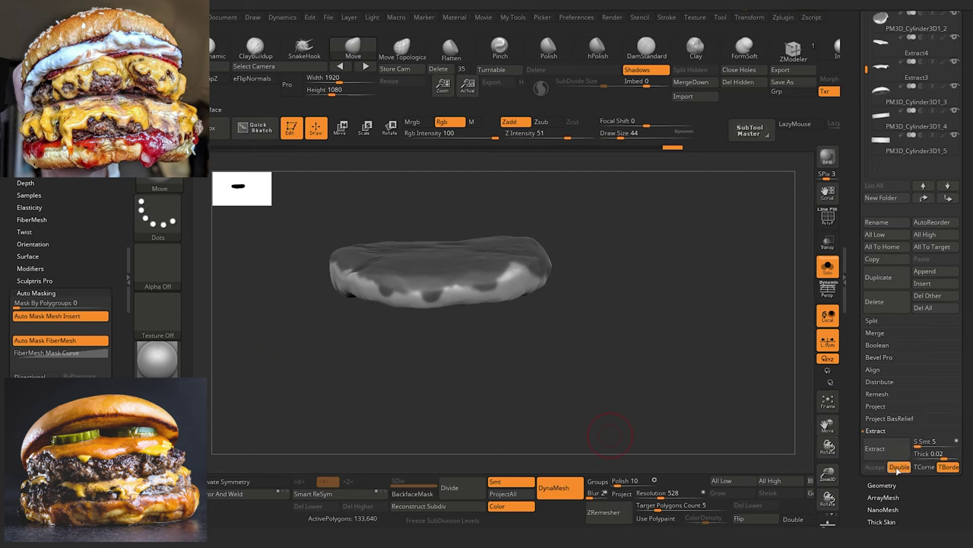
click(924, 455)
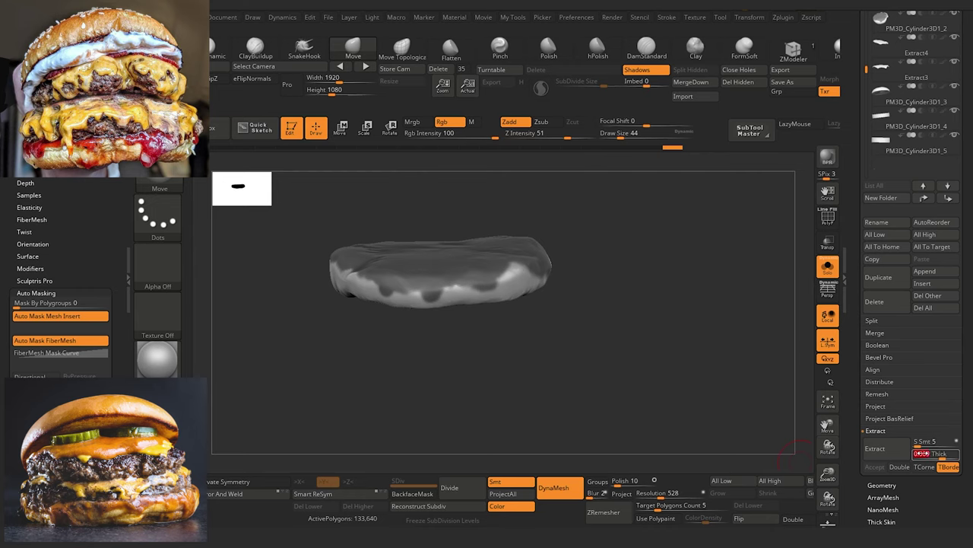
key(Return)
click(883, 451)
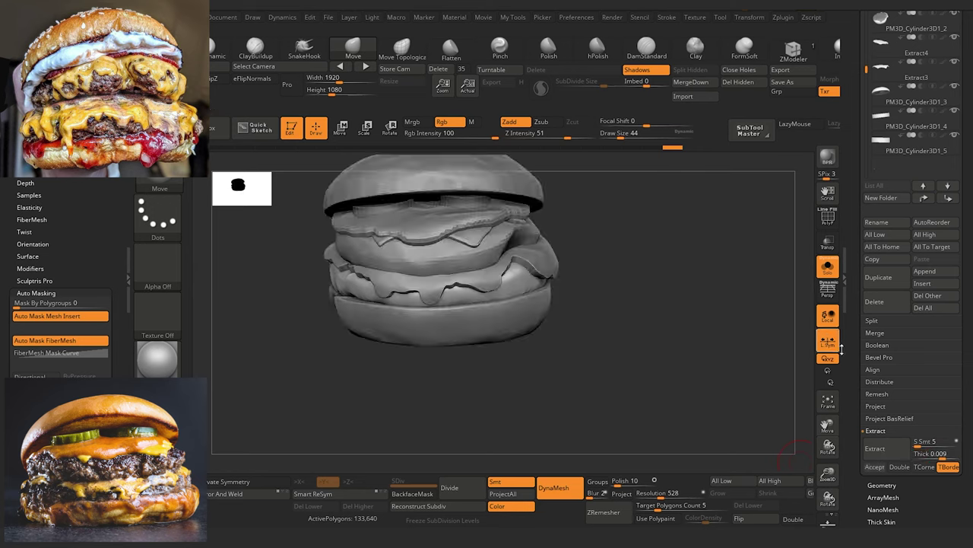
click(875, 466)
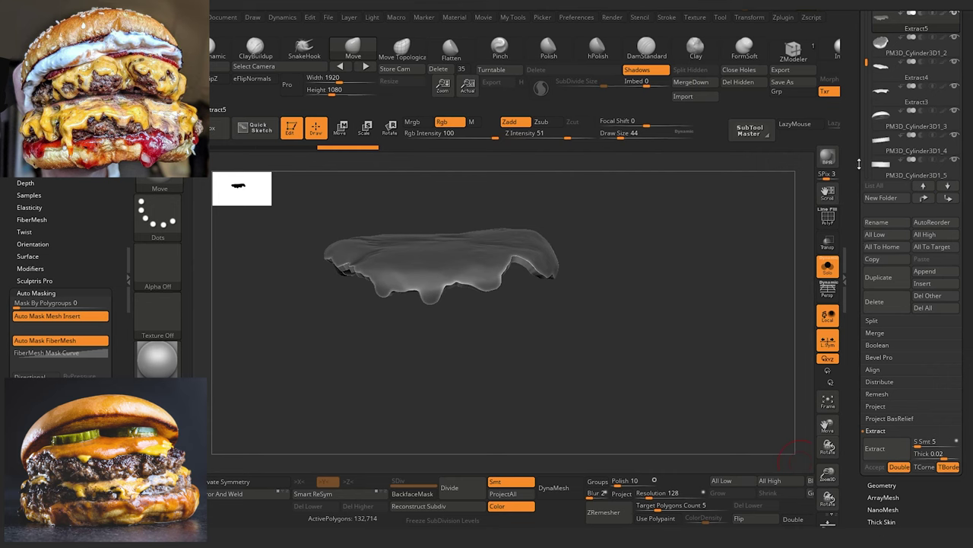
Step: Show the whole burger with the original patty instead of the copy, and clear the mask on the extracted melted layer
drag(860, 164, 861, 223)
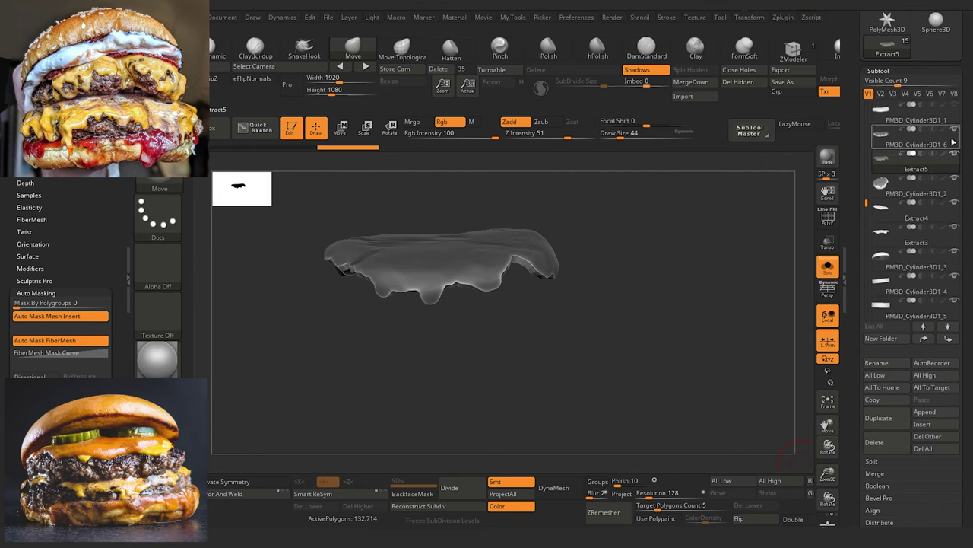
click(826, 267)
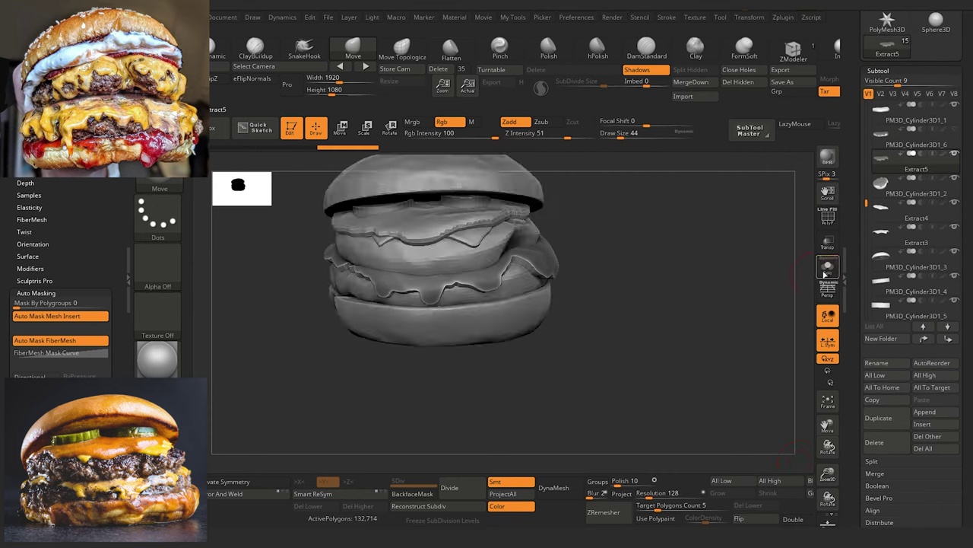
mouse_move(301, 366)
mouse_down()
mouse_move(332, 407)
mouse_move(332, 373)
mouse_up()
drag(353, 331, 347, 373)
key(shift)
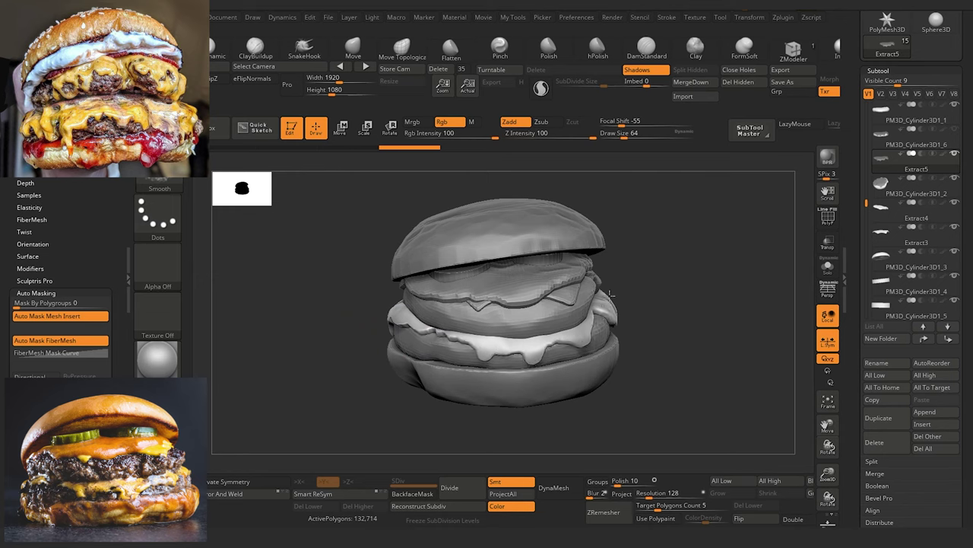
Step: Smooth the edges and drips of the extracted melted layer all the way around the lower patty
shift+drag(610, 293, 605, 285)
drag(318, 355, 349, 359)
shift+drag(380, 316, 448, 342)
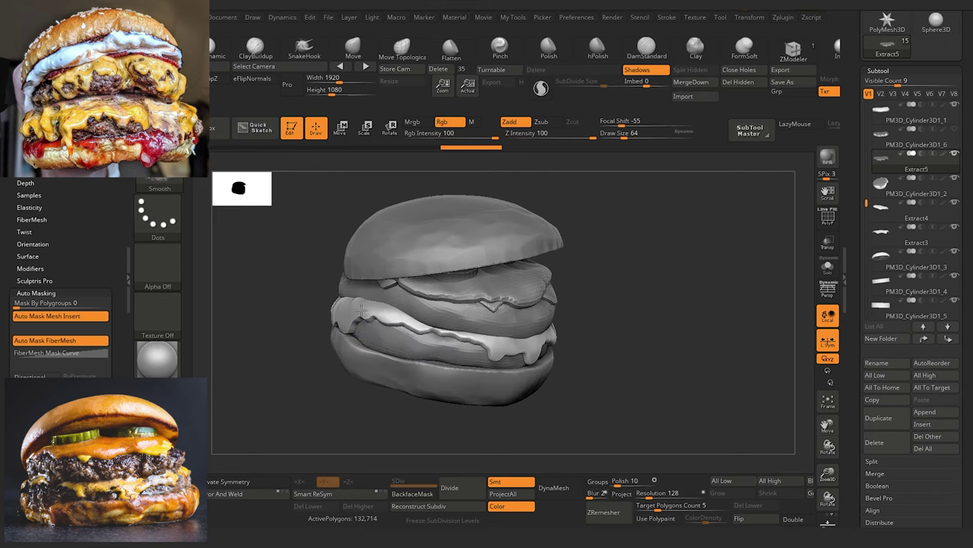
drag(298, 418, 449, 357)
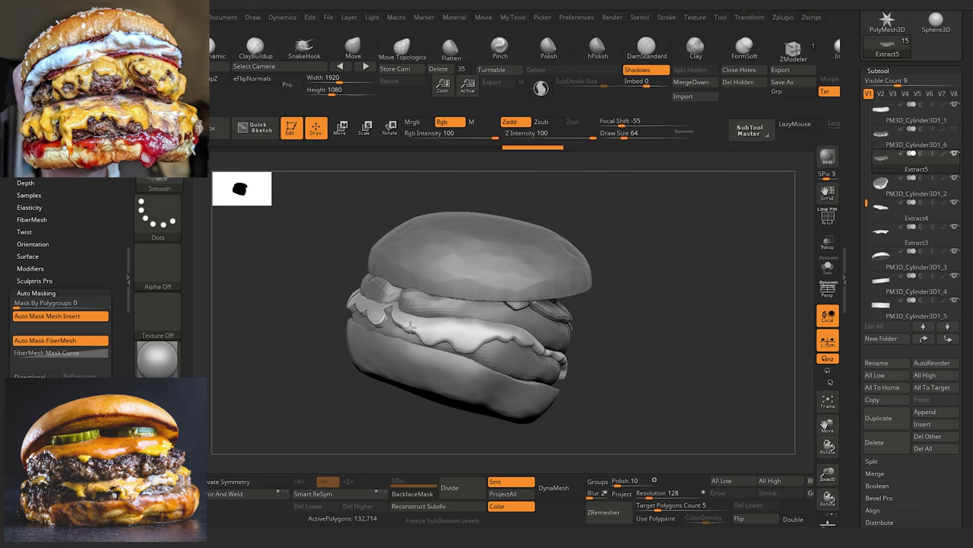
shift+drag(388, 323, 378, 322)
mouse_move(322, 406)
mouse_down()
mouse_move(346, 426)
mouse_move(431, 398)
mouse_up()
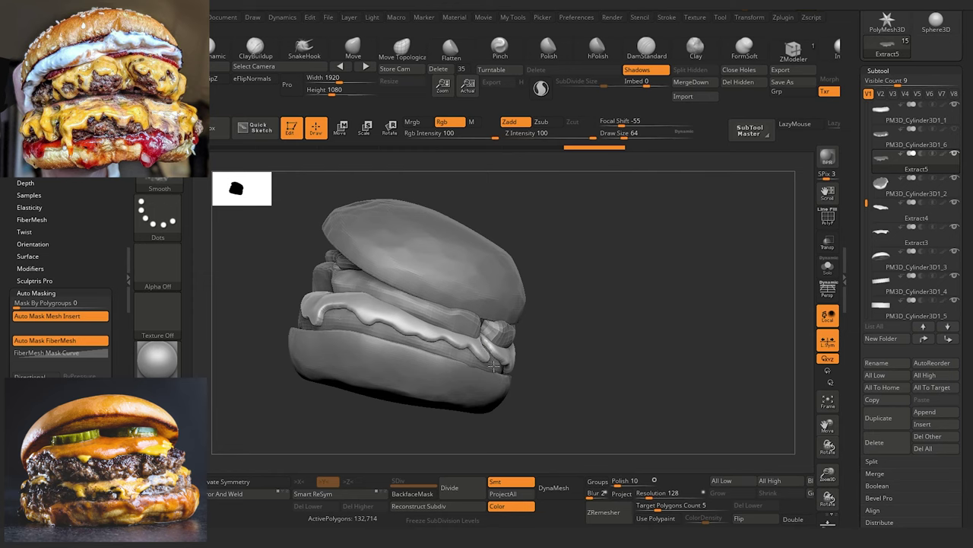
shift+drag(495, 366, 489, 353)
drag(324, 433, 363, 443)
alt+drag(300, 449, 452, 403)
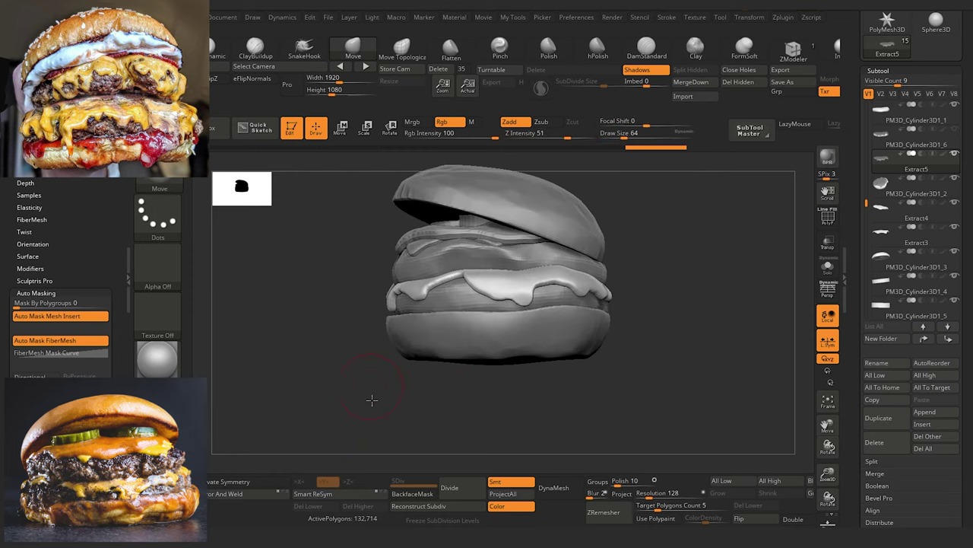
Step: Pull the melted layer's overhanging side lobe in toward the patty with the Move brush and smooth the main front drip
mouse_move(372, 399)
mouse_down()
mouse_move(369, 413)
mouse_move(388, 402)
mouse_move(334, 390)
mouse_move(298, 413)
mouse_move(311, 404)
mouse_move(377, 416)
mouse_up()
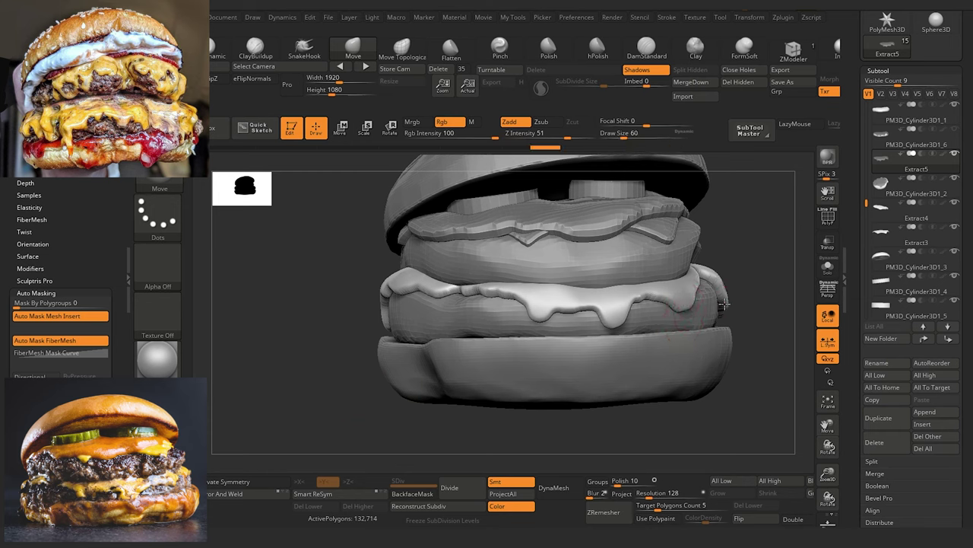
drag(721, 294, 706, 282)
drag(749, 413, 688, 416)
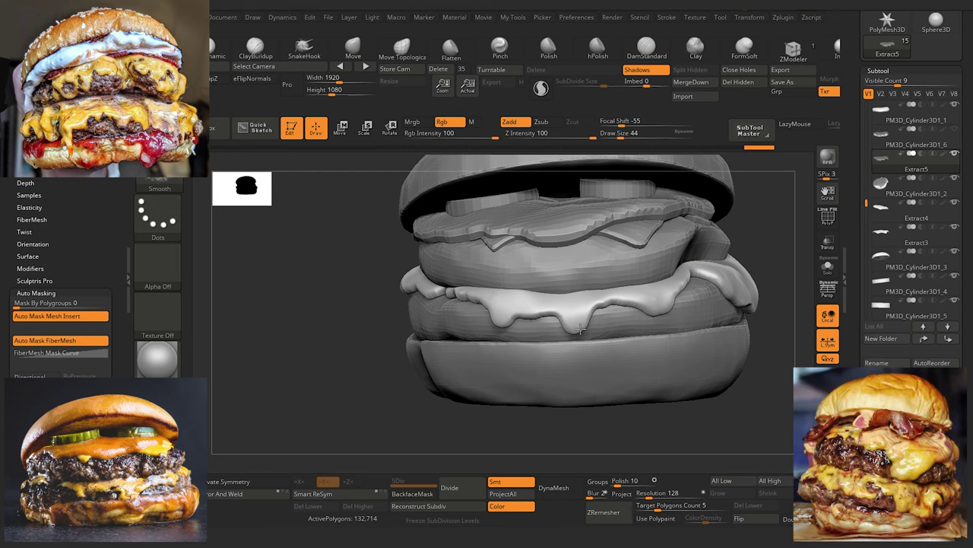
shift+drag(594, 313, 584, 313)
mouse_move(486, 407)
mouse_down()
mouse_move(507, 413)
mouse_move(489, 418)
mouse_up()
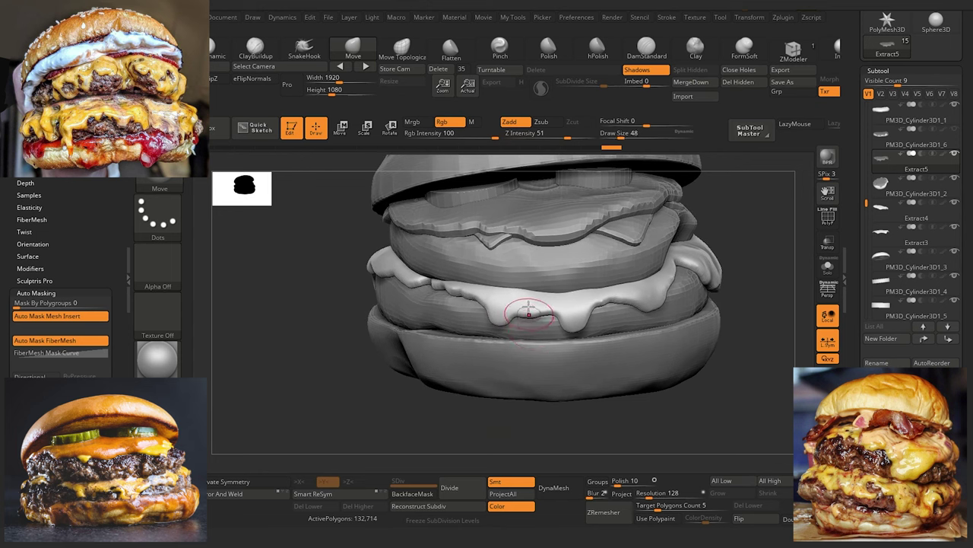
drag(371, 374, 368, 353)
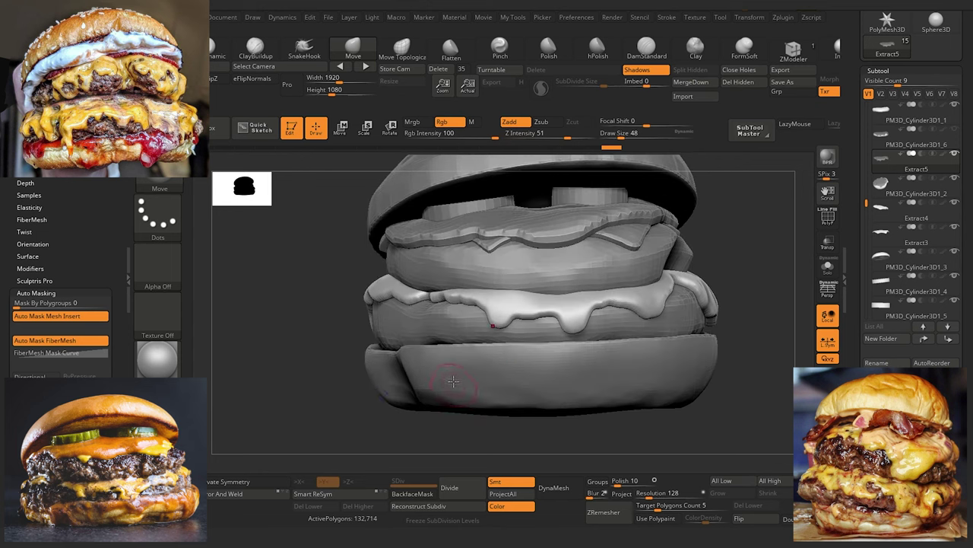
Step: Widen the main front drip and stretch it down toward the bottom bun with the Move brush, refining its tip with a smaller brush
key(])
mouse_move(561, 328)
mouse_down()
mouse_move(569, 335)
mouse_move(613, 305)
mouse_up()
key(bracketleft)
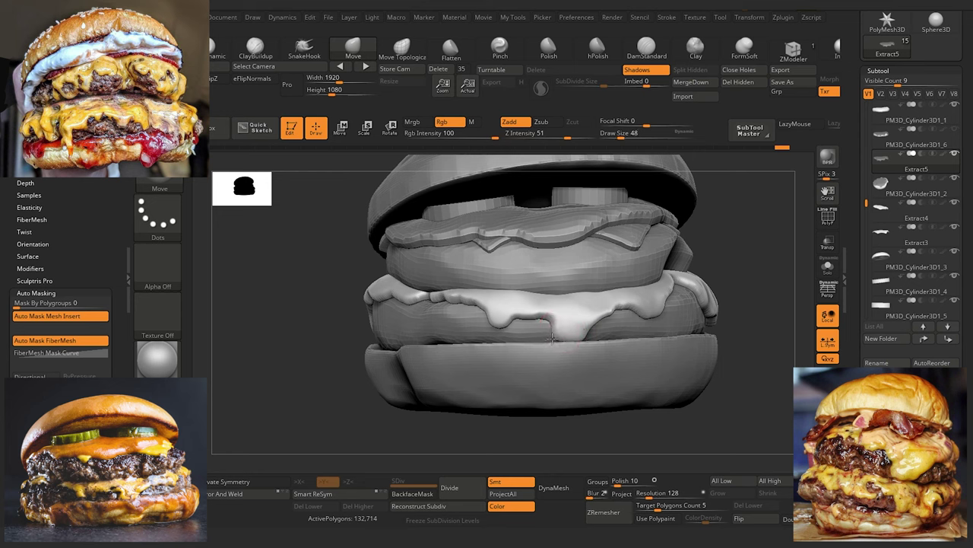
drag(552, 339, 543, 334)
mouse_move(341, 326)
mouse_down()
mouse_move(341, 402)
mouse_move(368, 388)
mouse_up()
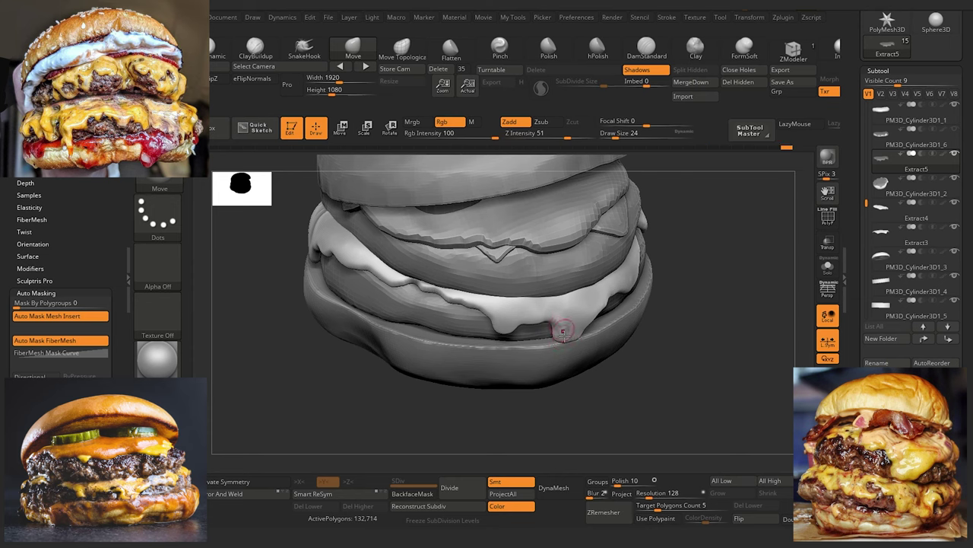
drag(553, 329, 551, 333)
drag(423, 430, 412, 396)
drag(323, 396, 319, 413)
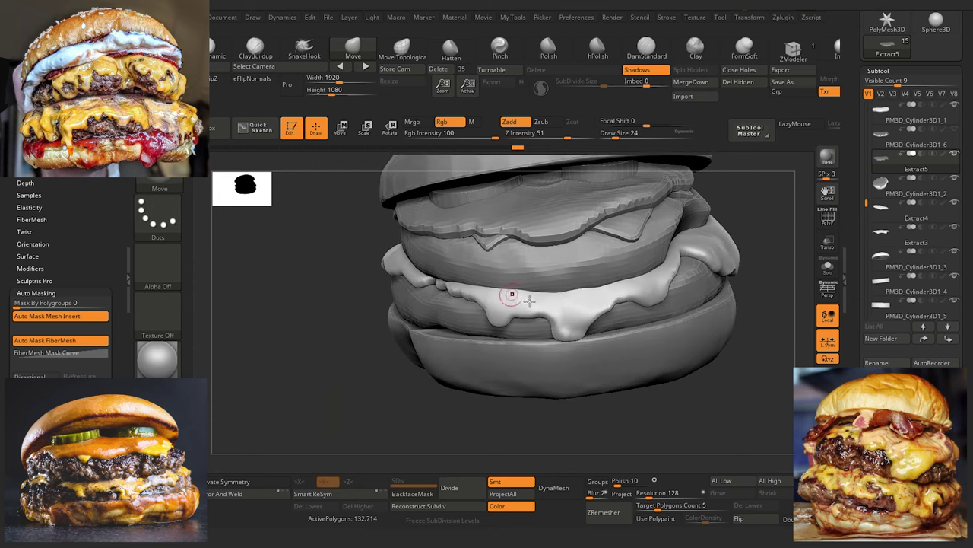
Step: Reshape the melted layer's lower edge beside the front drips with the Move brush and smooth its uneven stretches
mouse_move(506, 411)
mouse_down()
mouse_move(491, 441)
mouse_move(568, 328)
mouse_move(543, 303)
mouse_up()
mouse_move(508, 431)
mouse_down()
mouse_move(500, 433)
mouse_move(513, 414)
mouse_up()
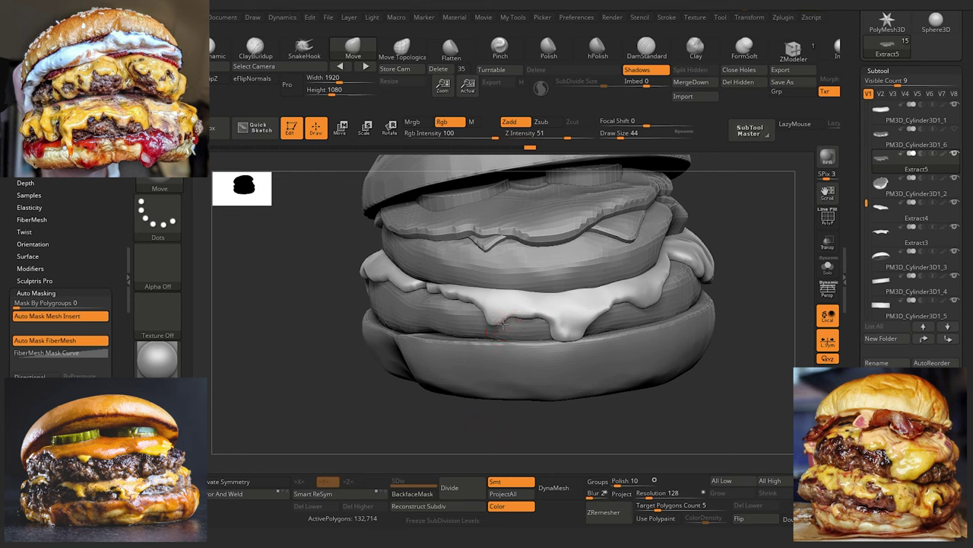
mouse_move(441, 423)
mouse_down()
mouse_move(413, 413)
mouse_move(407, 394)
mouse_move(460, 372)
mouse_up()
key(])
key(shift)
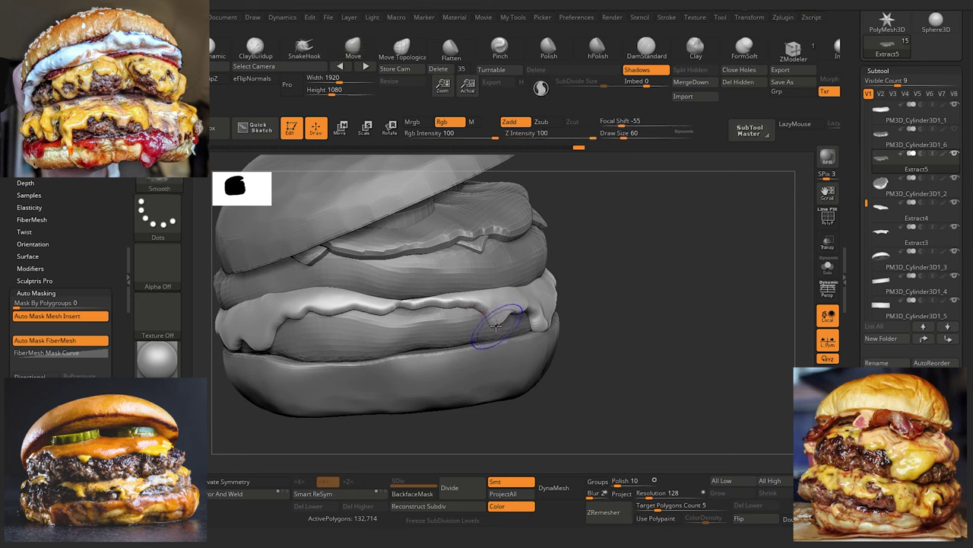
mouse_move(439, 305)
shift+mouse_down()
mouse_move(462, 305)
mouse_move(491, 333)
shift+mouse_up()
drag(518, 394, 511, 391)
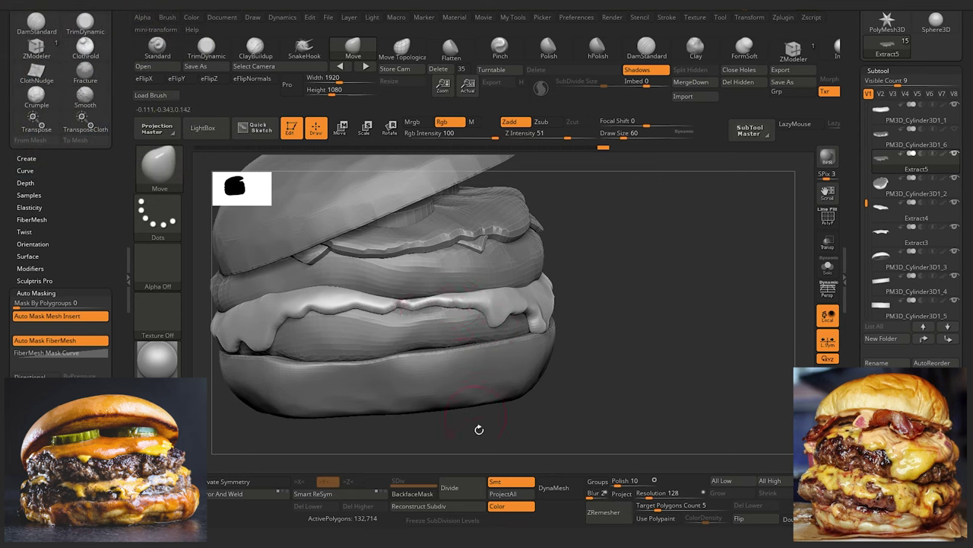
mouse_move(478, 428)
mouse_down()
mouse_move(281, 269)
mouse_move(251, 386)
mouse_move(252, 343)
mouse_move(259, 358)
mouse_up()
drag(303, 289, 309, 291)
key(bracketright)
Step: Flatten the melted layer's rim along the front corner and front edge with the TrimDynamic brush
click(203, 48)
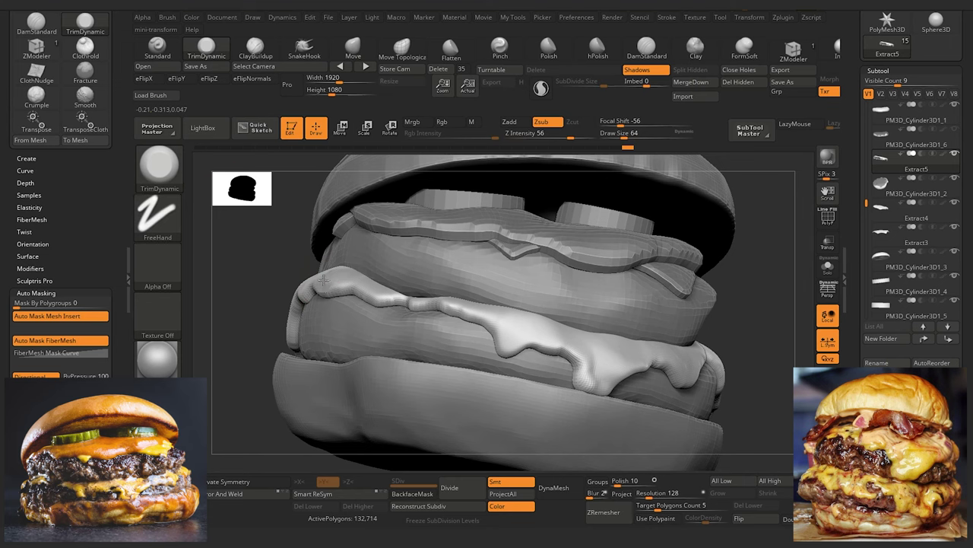
mouse_move(336, 286)
mouse_down()
mouse_move(349, 280)
mouse_move(319, 279)
mouse_up()
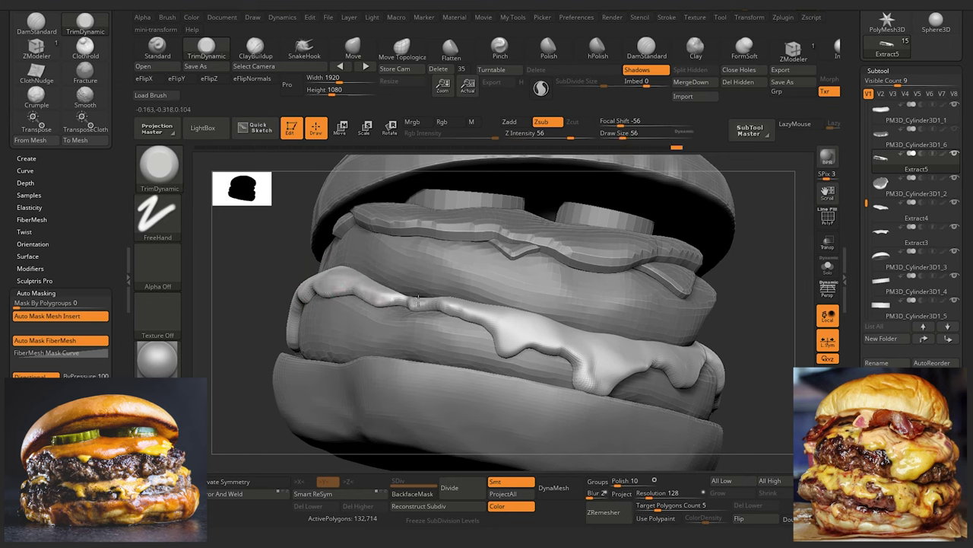
drag(418, 301, 438, 295)
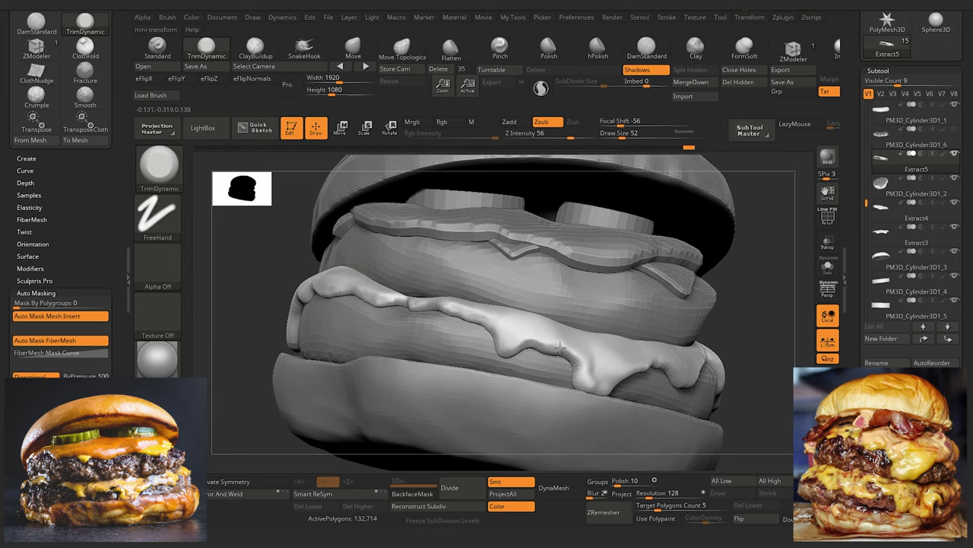
mouse_move(257, 295)
mouse_down()
mouse_move(236, 337)
mouse_move(231, 426)
mouse_move(335, 450)
mouse_up()
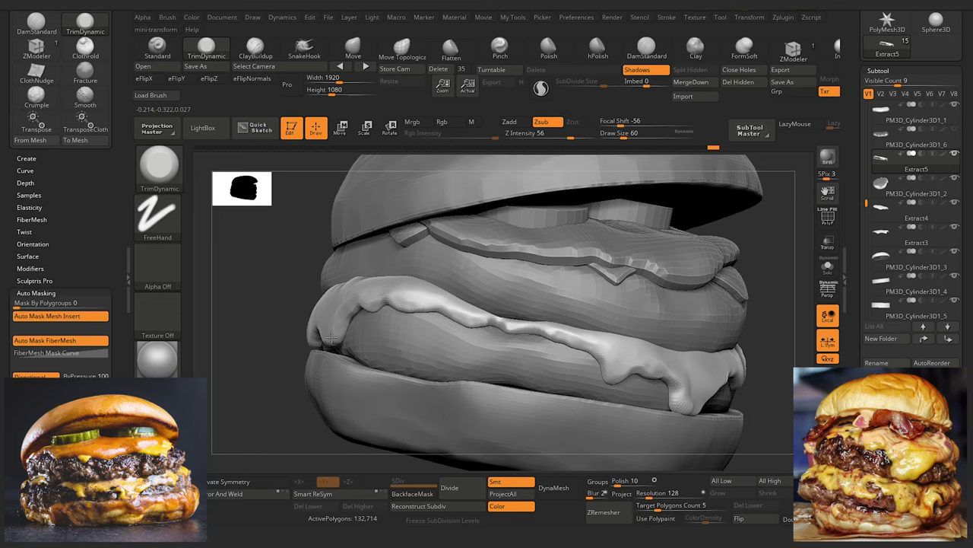
Step: Continue trimming the melted layer with TrimDynamic along the side lobes and around the narrow drip at the back
drag(270, 433, 293, 433)
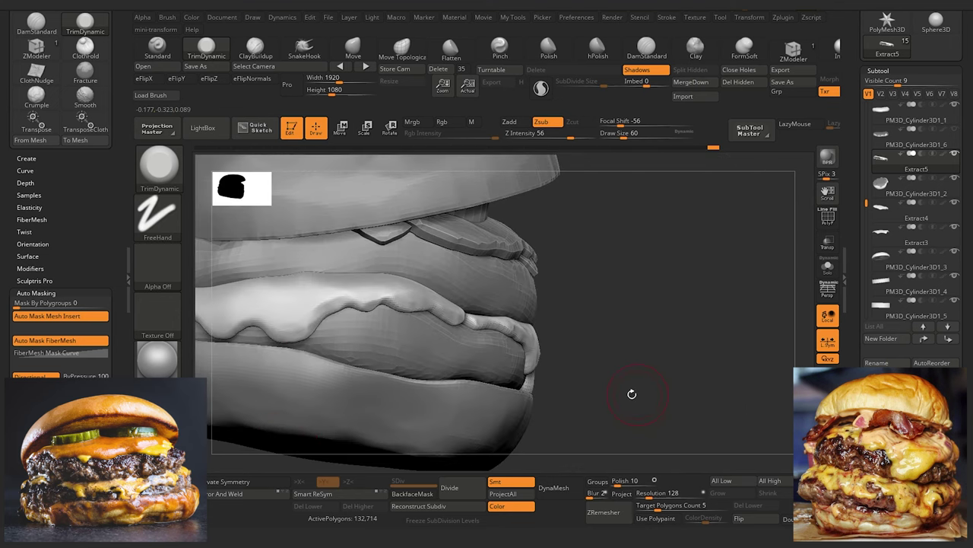
alt+drag(642, 401, 797, 346)
mouse_move(415, 289)
mouse_down()
mouse_move(432, 292)
mouse_move(367, 292)
mouse_move(375, 285)
mouse_move(335, 270)
mouse_move(369, 287)
mouse_up()
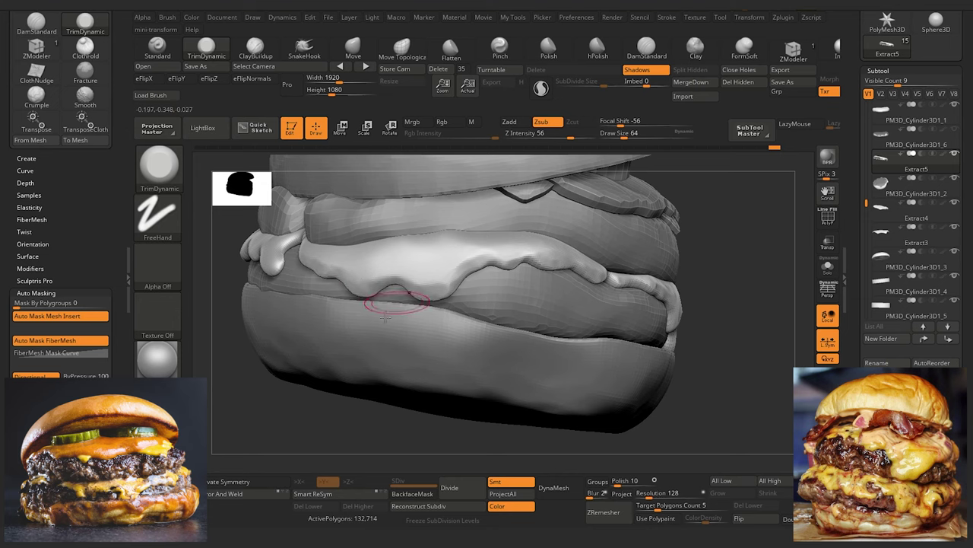
drag(225, 417, 306, 425)
alt+drag(306, 425, 516, 441)
drag(468, 279, 475, 303)
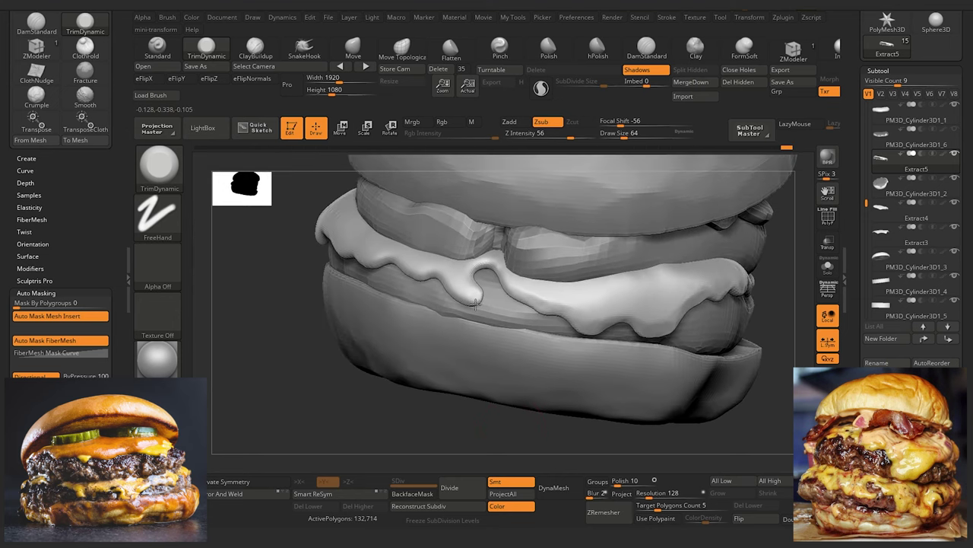
mouse_move(468, 269)
mouse_down()
mouse_move(478, 276)
mouse_move(389, 251)
mouse_up()
mouse_move(306, 396)
mouse_down()
mouse_move(328, 398)
mouse_move(363, 433)
mouse_move(473, 439)
mouse_up()
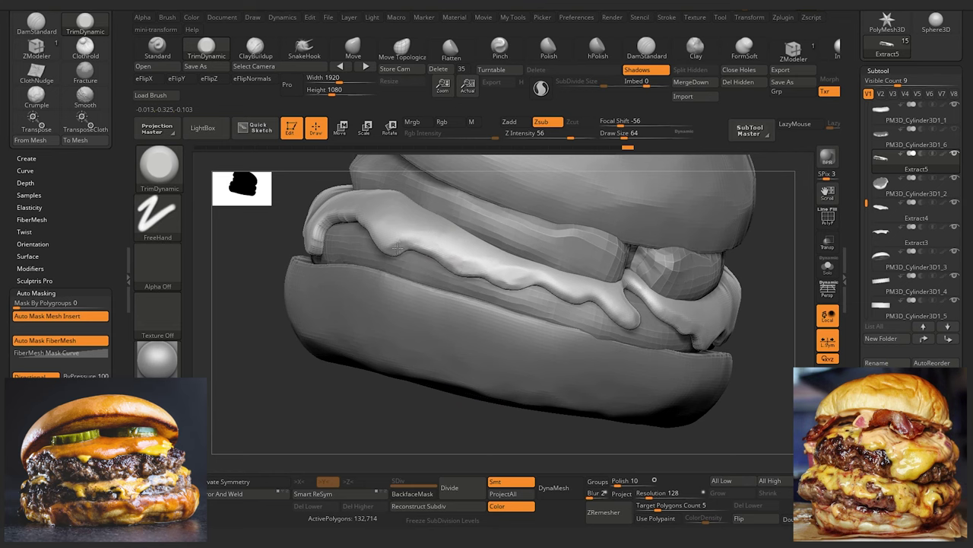
Step: Plane down the thick corner lobe at the back of the melted layer and the drips beyond it with TrimDynamic
mouse_move(343, 208)
mouse_down()
mouse_move(355, 210)
mouse_move(337, 214)
mouse_up()
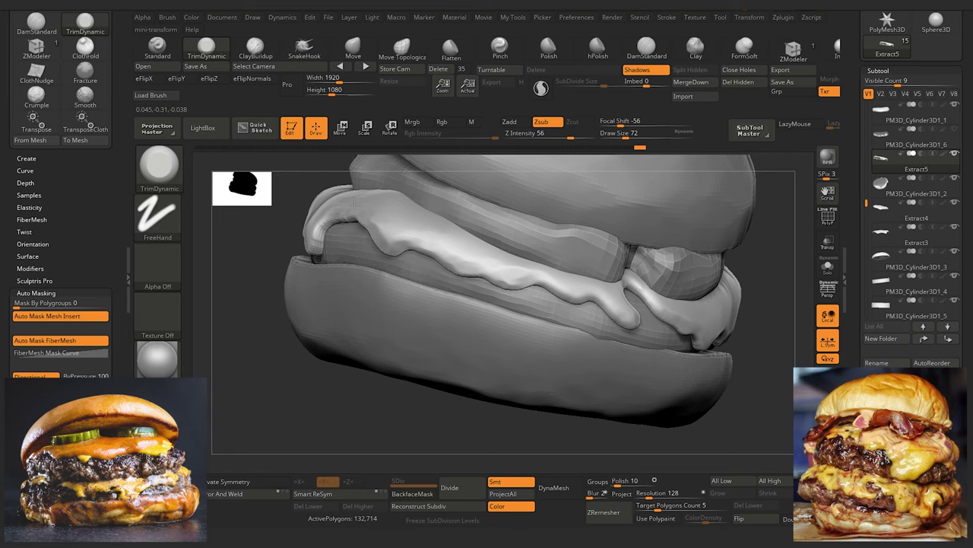
drag(310, 249, 306, 227)
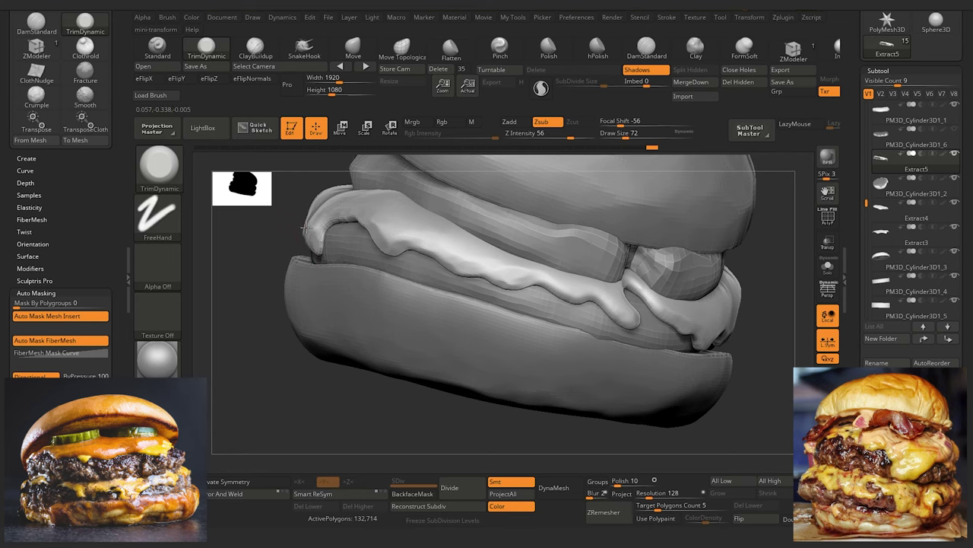
drag(254, 304, 299, 390)
alt+drag(350, 423, 449, 438)
mouse_move(419, 228)
mouse_down()
mouse_move(428, 225)
mouse_move(408, 246)
mouse_move(380, 241)
mouse_move(374, 219)
mouse_up()
drag(356, 215, 349, 203)
drag(416, 248, 435, 227)
mouse_move(328, 197)
mouse_down()
mouse_move(318, 182)
mouse_move(343, 208)
mouse_move(376, 228)
mouse_move(380, 220)
mouse_up()
Step: Flatten the bulges above the drips on the melted layer's remaining side with TrimDynamic and bring the whole burger into front view
drag(361, 408, 481, 399)
drag(383, 410, 404, 438)
mouse_move(462, 226)
mouse_down()
mouse_move(486, 244)
mouse_move(475, 228)
mouse_up()
mouse_move(374, 223)
mouse_down()
mouse_move(438, 220)
mouse_move(389, 232)
mouse_move(320, 226)
mouse_move(348, 224)
mouse_up()
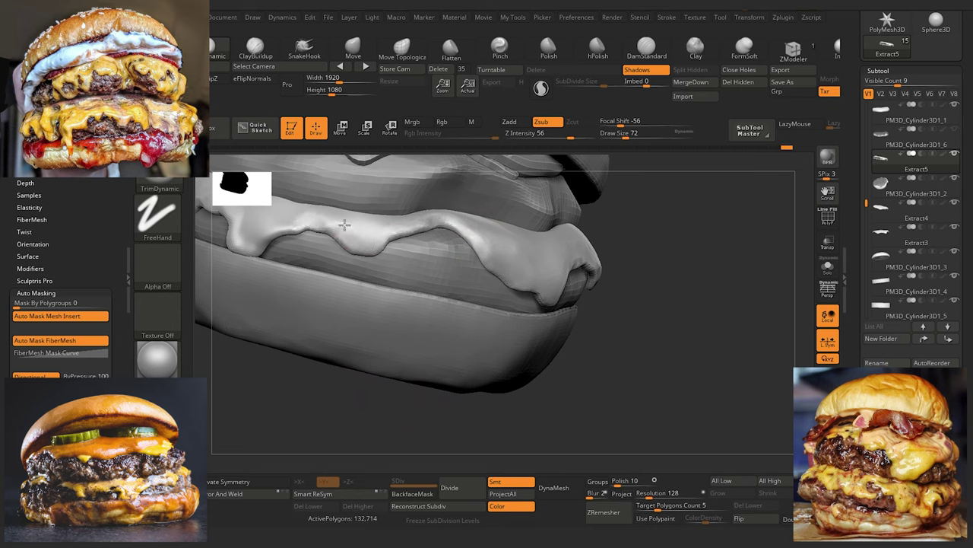
alt+drag(335, 423, 303, 408)
shift+drag(302, 408, 279, 394)
alt+drag(254, 346, 348, 354)
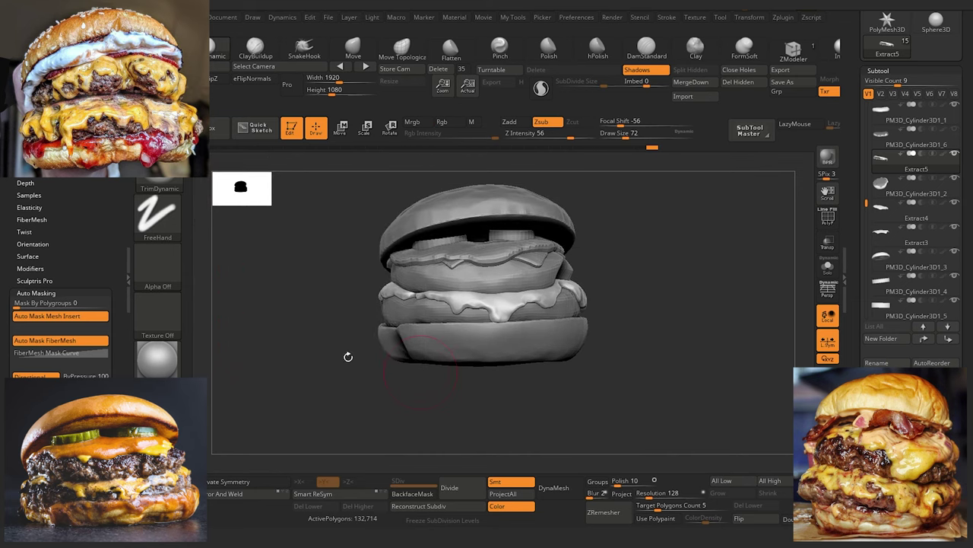
Step: Switch to the Move brush with a draw size of about 84 and adjust the melted layer's side lobe against the patty
drag(324, 386, 351, 433)
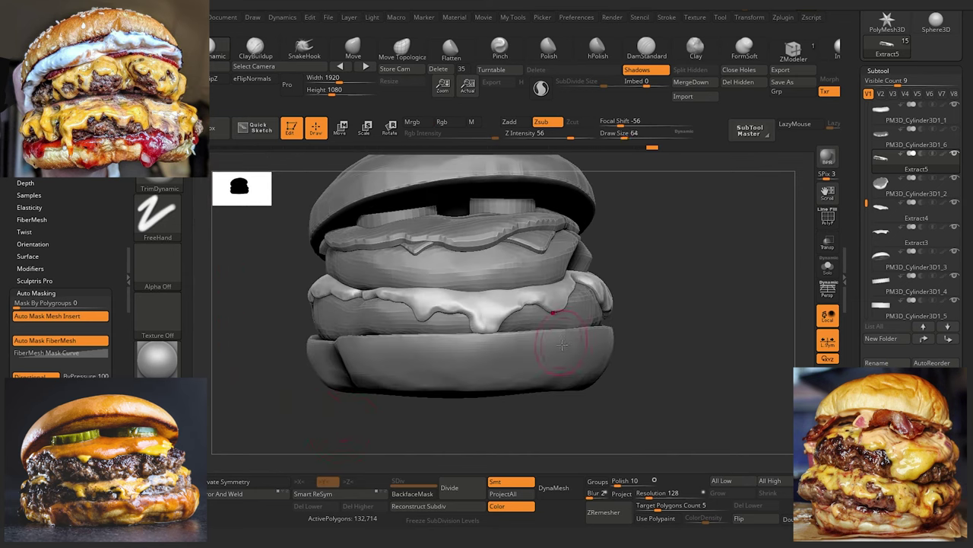
key(bracketright)
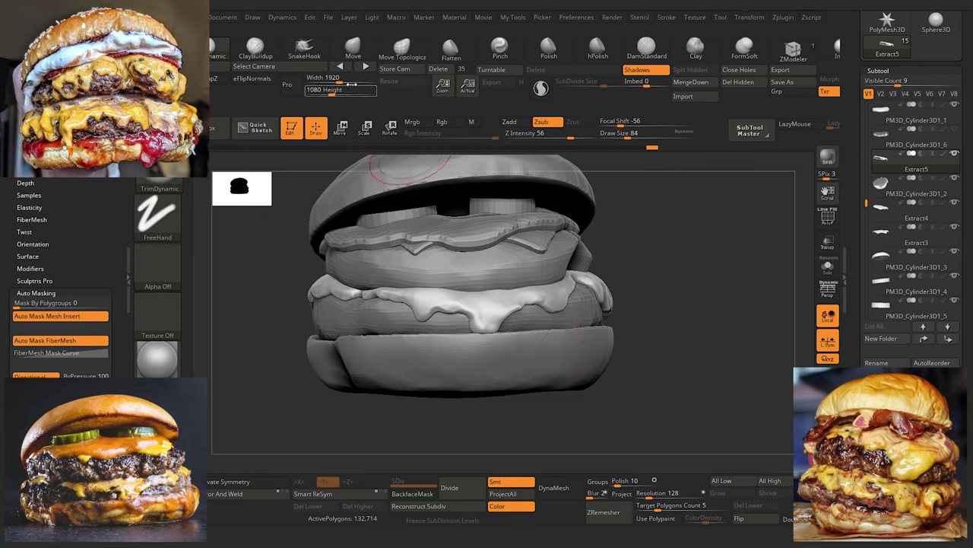
key(b)
key(m)
key(v)
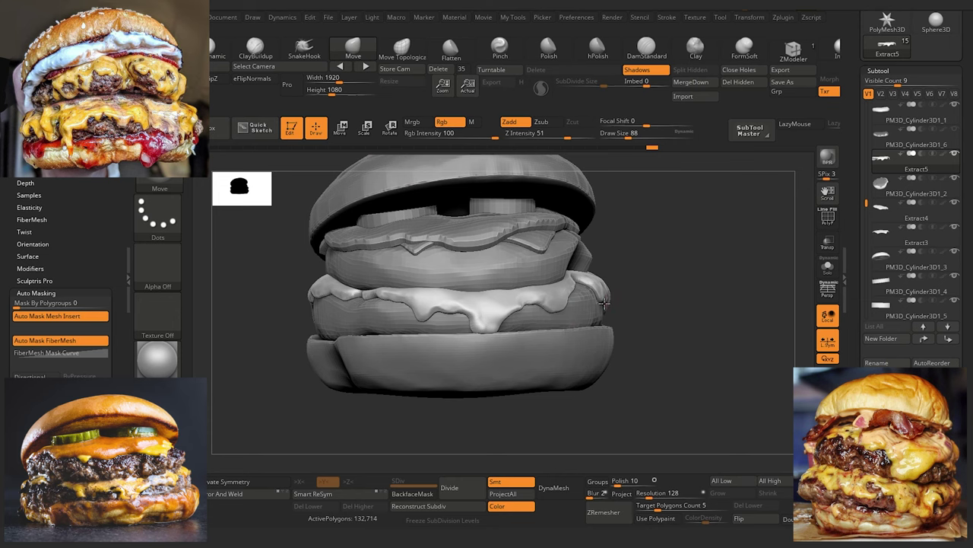
key(bracketleft)
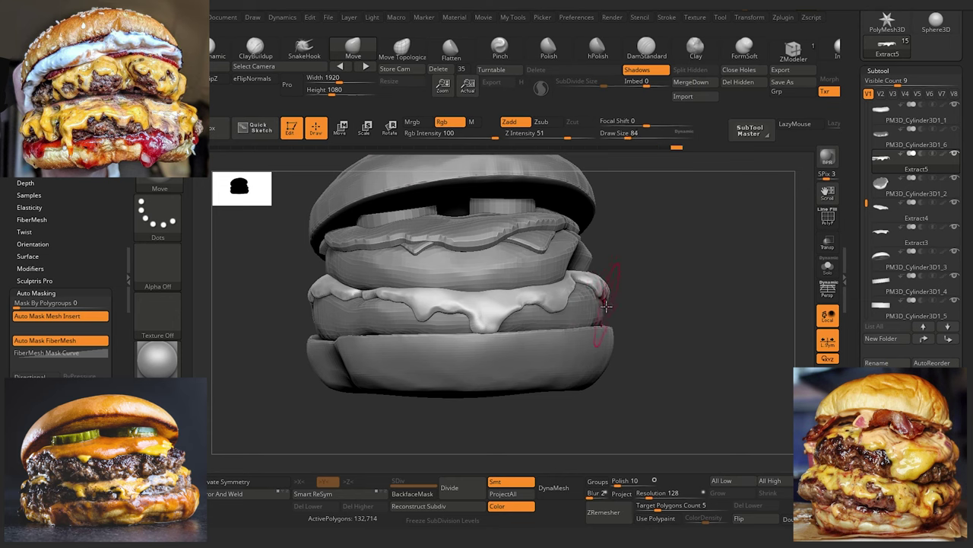
drag(581, 272, 605, 302)
key(bracketright)
drag(269, 365, 273, 381)
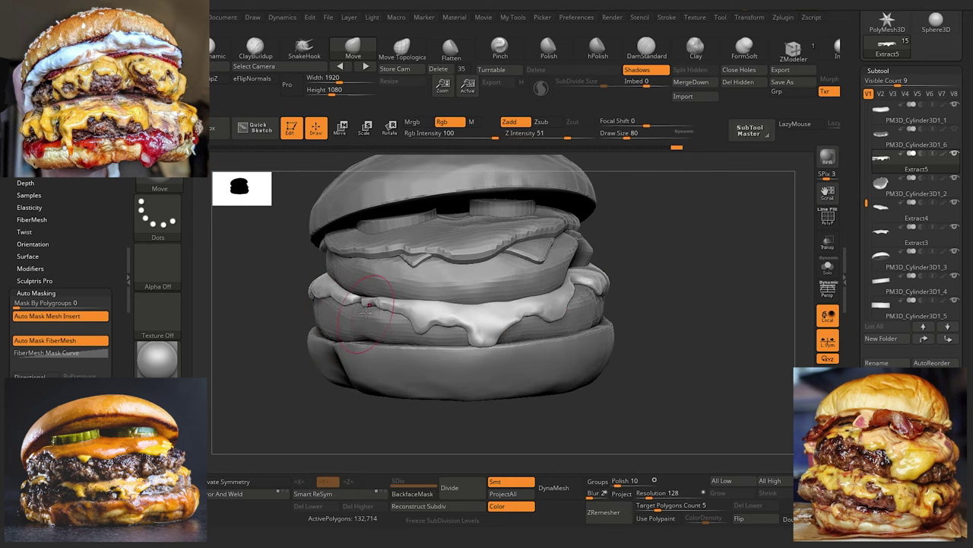
Step: With a smaller Move brush, push the thin stretch of the melted layer's front edge up under the upper patty to open a gap
key(bracketleft)
key(bracketleft)
key(bracketleft)
key(bracketleft)
drag(358, 297, 372, 299)
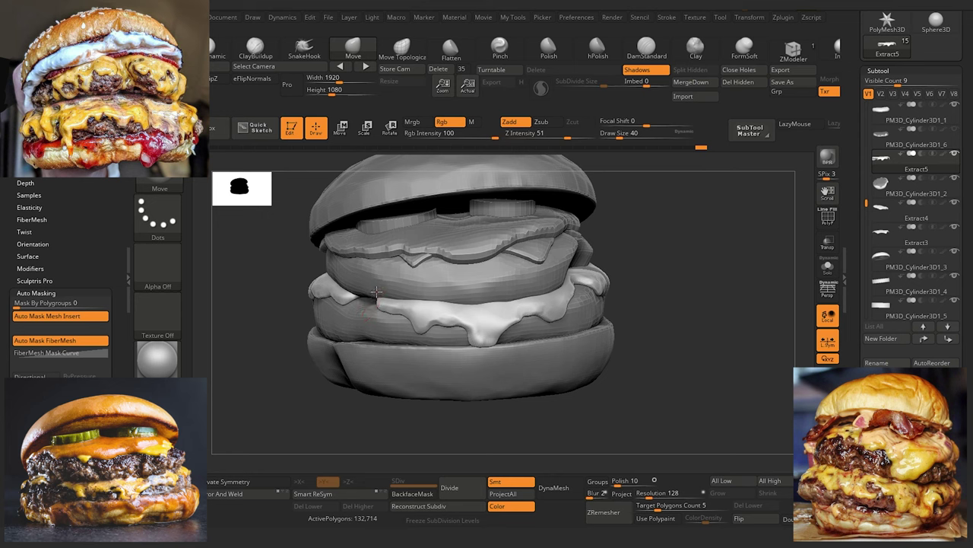
drag(287, 299, 267, 280)
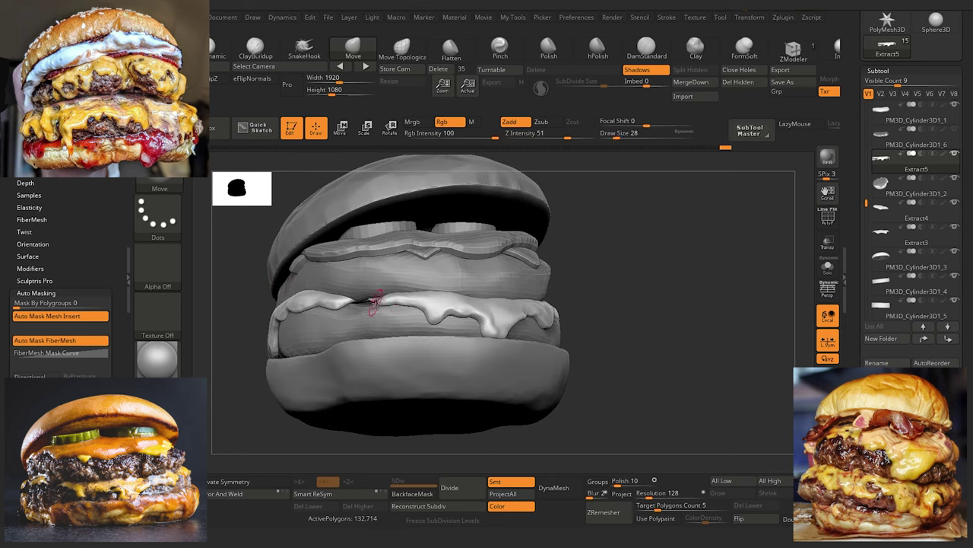
drag(245, 271, 368, 297)
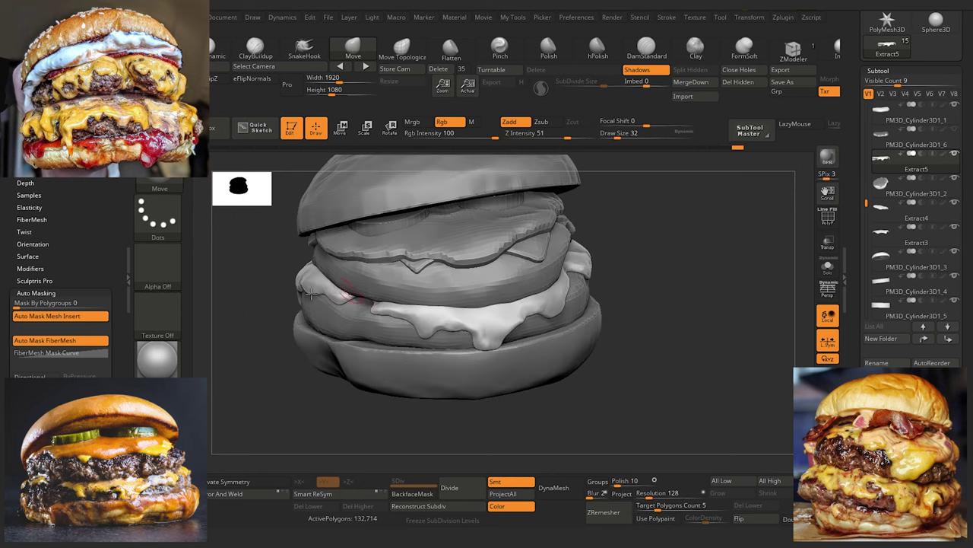
drag(263, 292, 308, 272)
drag(527, 408, 457, 388)
mouse_move(298, 396)
mouse_down()
mouse_move(435, 413)
mouse_move(420, 426)
mouse_move(448, 409)
mouse_up()
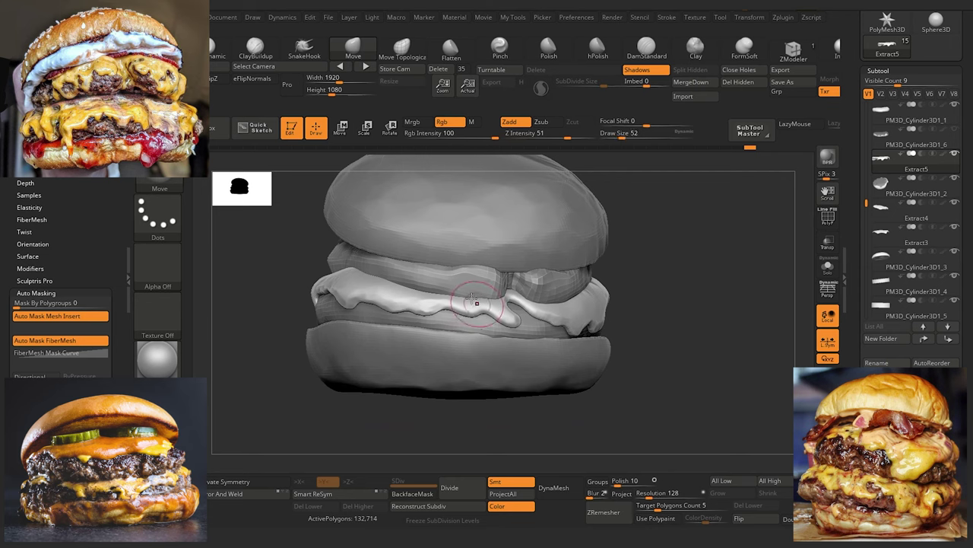
Step: With the Move brush at a draw size of about 64, reshape the melted layer's front drip into a hook around the gap
key(])
mouse_move(500, 314)
mouse_down()
mouse_move(489, 314)
mouse_move(515, 320)
mouse_up()
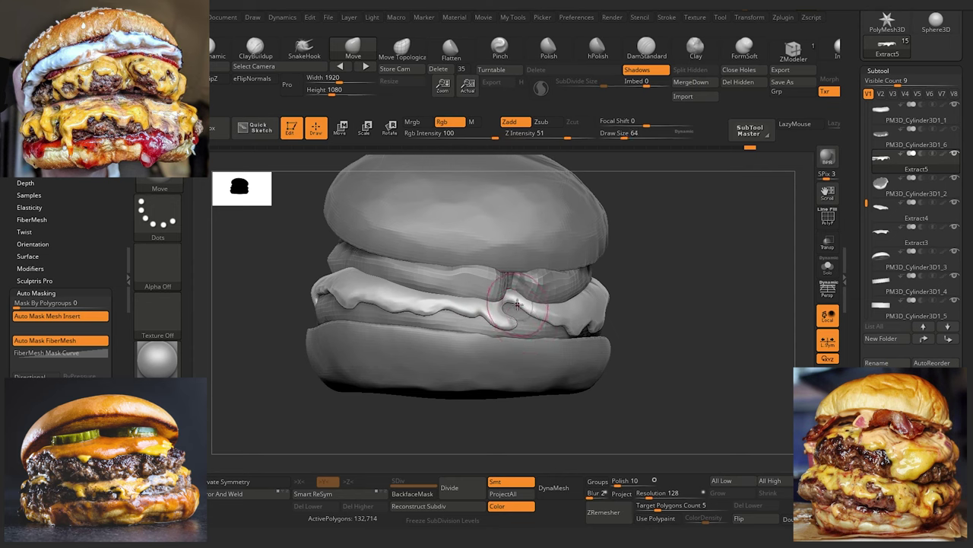
key(bracketleft)
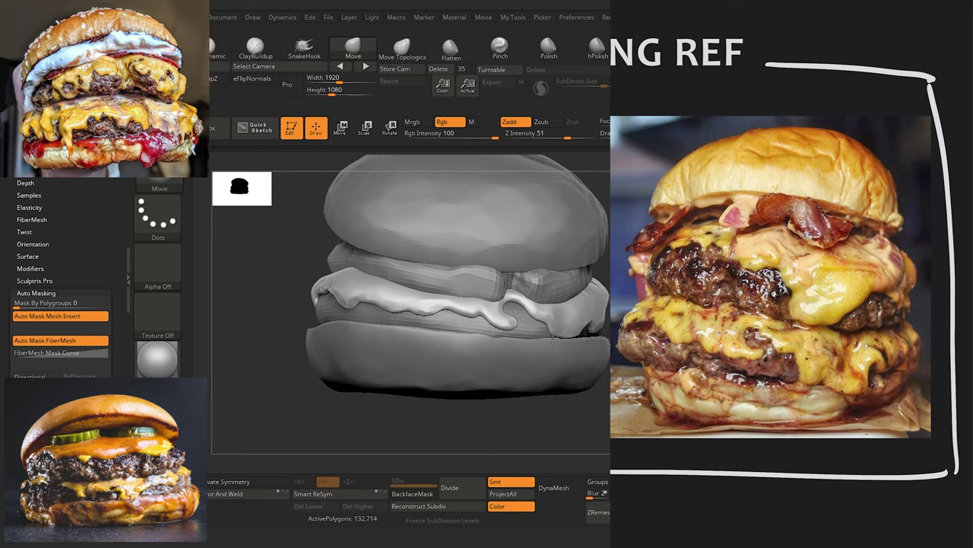
drag(627, 427, 620, 386)
drag(583, 340, 583, 348)
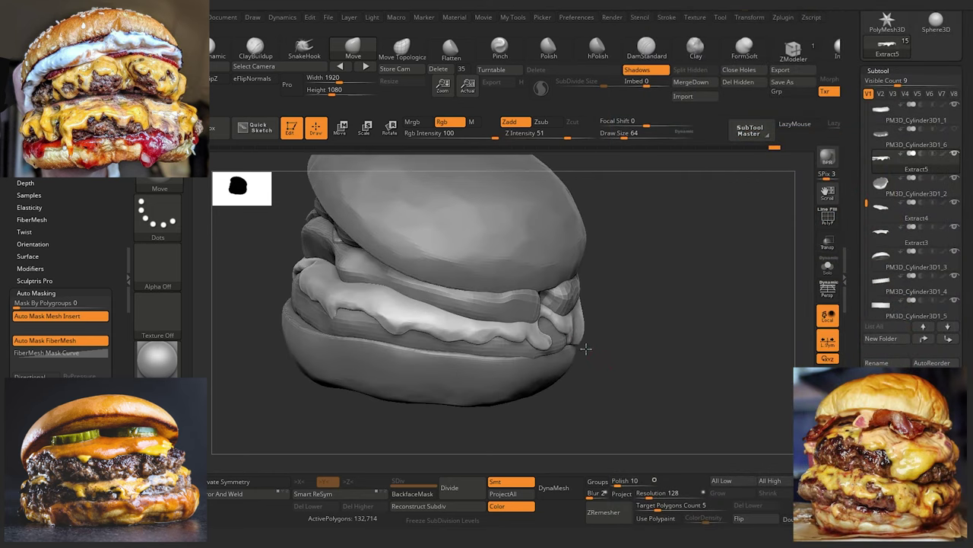
Step: Reduce the Move brush to about 52 and adjust the large corner drip and the melted layer's edge beside it
drag(605, 393, 581, 382)
key(bracketleft)
drag(569, 341, 576, 349)
drag(646, 404, 619, 402)
drag(582, 344, 608, 325)
key(bracketleft)
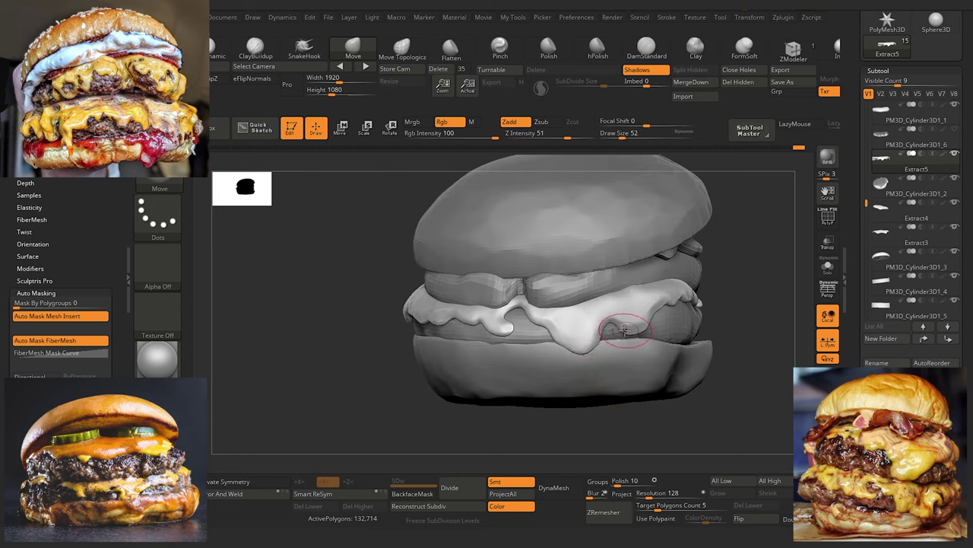
Step: Shape the arched edge beyond the large corner drip using a smaller Move brush with a draw size of about 36
mouse_move(652, 404)
mouse_down()
mouse_move(693, 441)
mouse_move(640, 422)
mouse_move(648, 422)
mouse_up()
key(bracketleft)
key(bracketleft)
key(bracketleft)
drag(633, 305, 626, 335)
drag(615, 401, 631, 380)
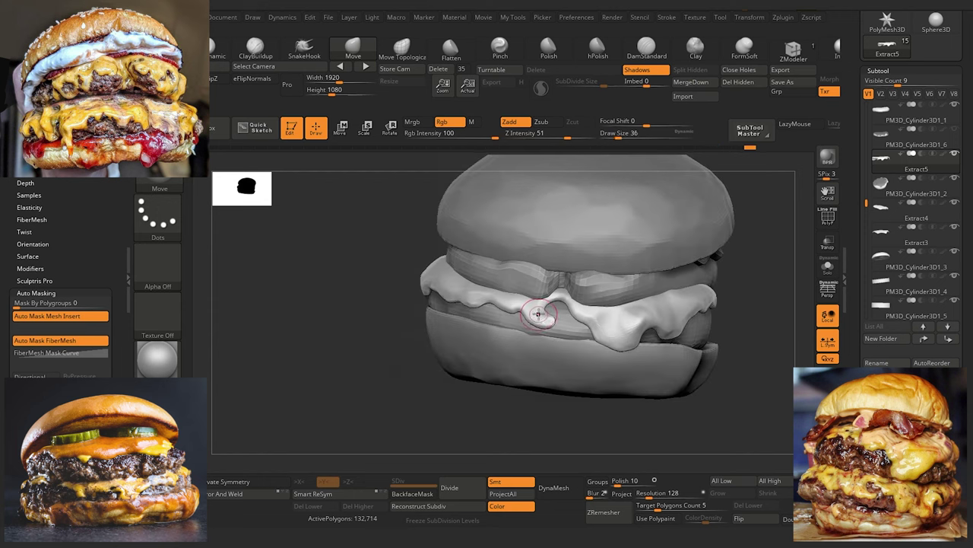
Step: Refine the hooked drip's tip and round out the front gap with small Move strokes, using draw sizes of about 32 to 44
mouse_move(538, 313)
mouse_down()
mouse_move(548, 323)
mouse_move(528, 323)
mouse_up()
key([)
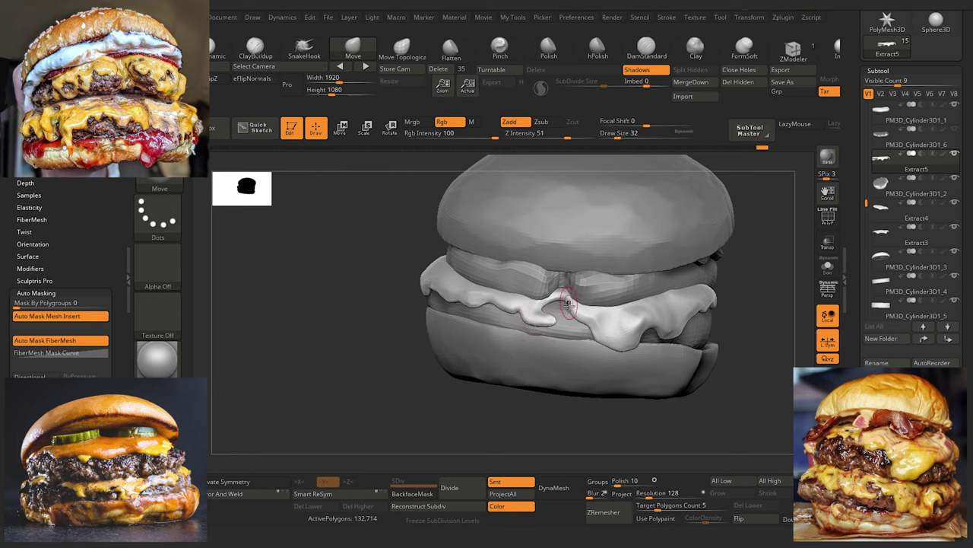
drag(564, 308, 583, 320)
key(])
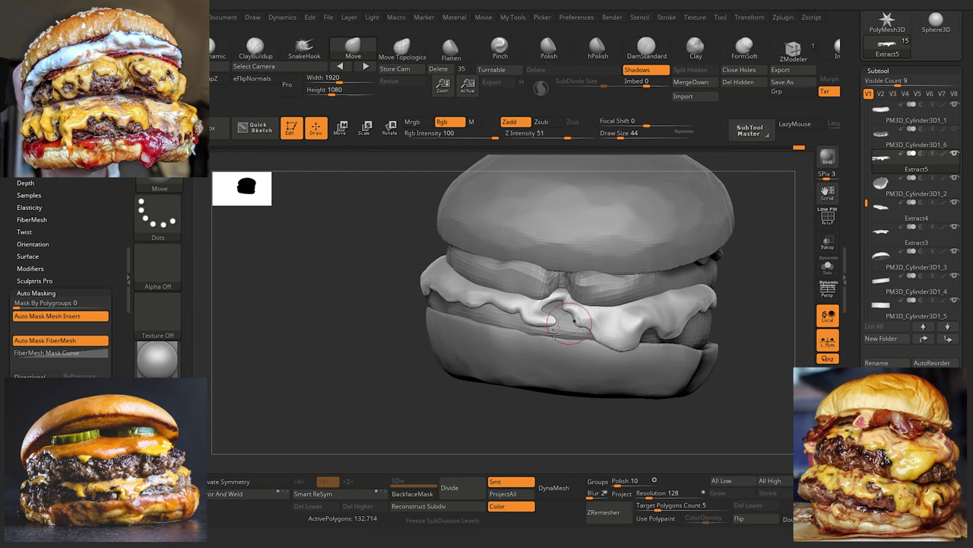
Step: Undo the last change and reshape the wavy front edge beside the hooked drip with a Move draw size of 52
drag(464, 420, 518, 418)
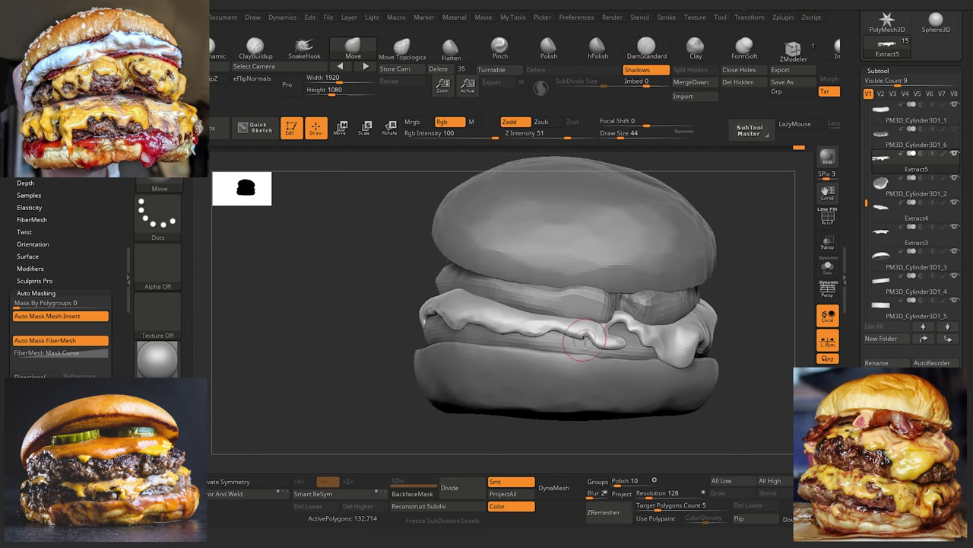
key(bracketright)
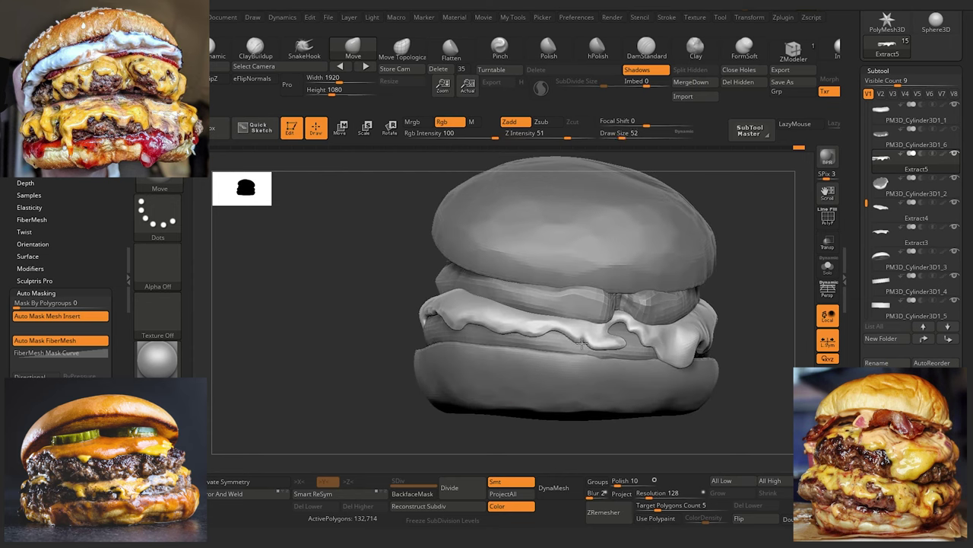
key(ctrl+z)
drag(554, 324, 537, 330)
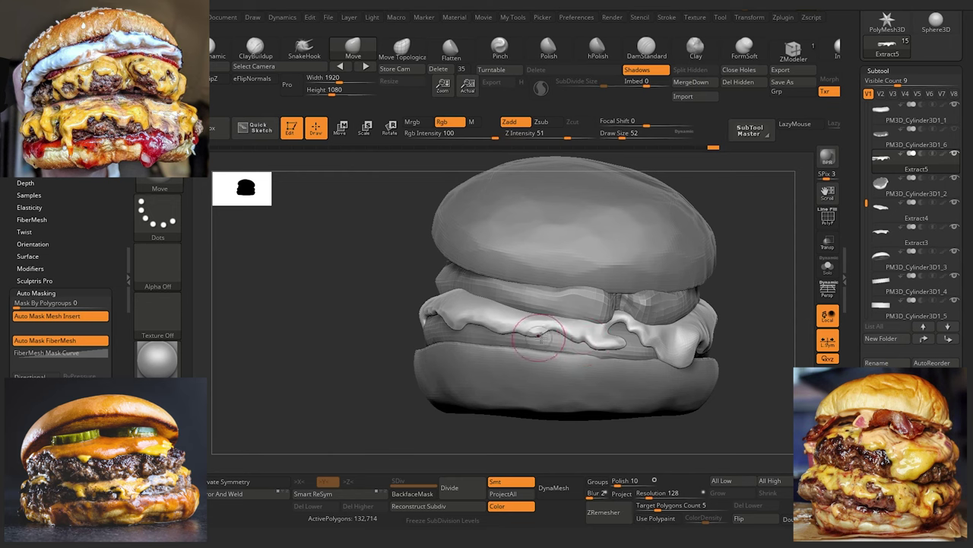
Step: Enlarge the Move brush to about 76, lift the melted layer's side lobe to expose the lower patty, and smooth it
key(bracketright)
key(bracketright)
key(bracketright)
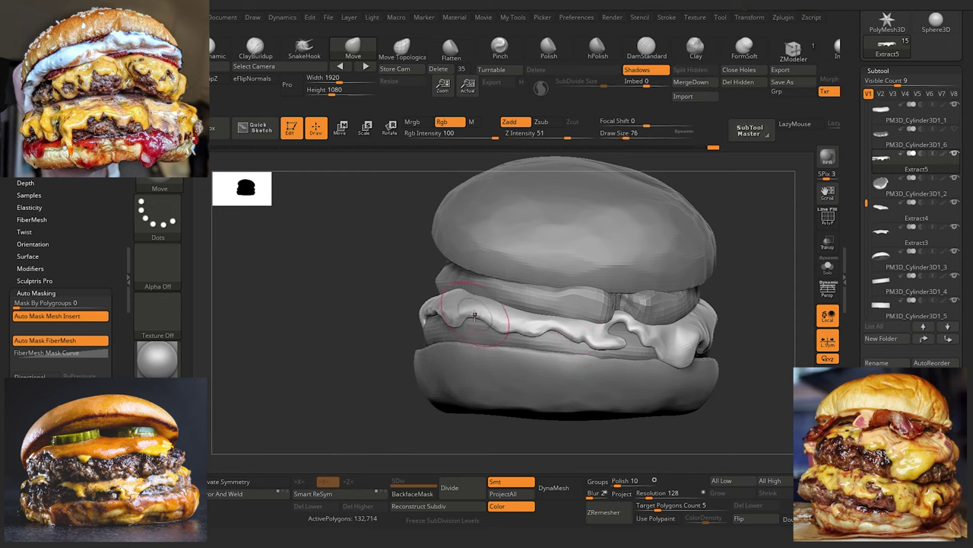
mouse_move(332, 322)
mouse_down()
mouse_move(322, 337)
mouse_move(356, 320)
mouse_up()
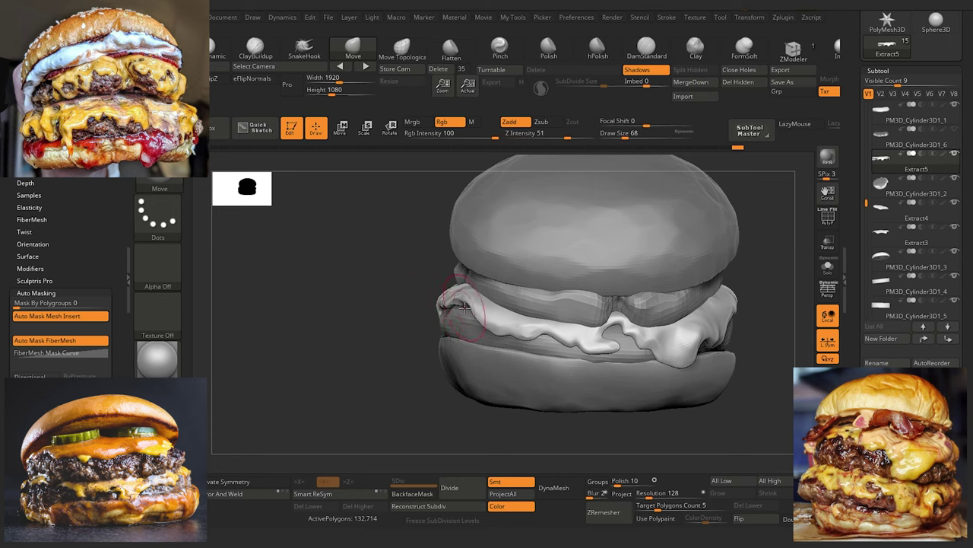
mouse_move(374, 358)
mouse_down()
mouse_move(406, 383)
mouse_move(365, 353)
mouse_move(373, 359)
mouse_move(387, 326)
mouse_move(363, 352)
mouse_move(366, 314)
mouse_move(380, 304)
mouse_up()
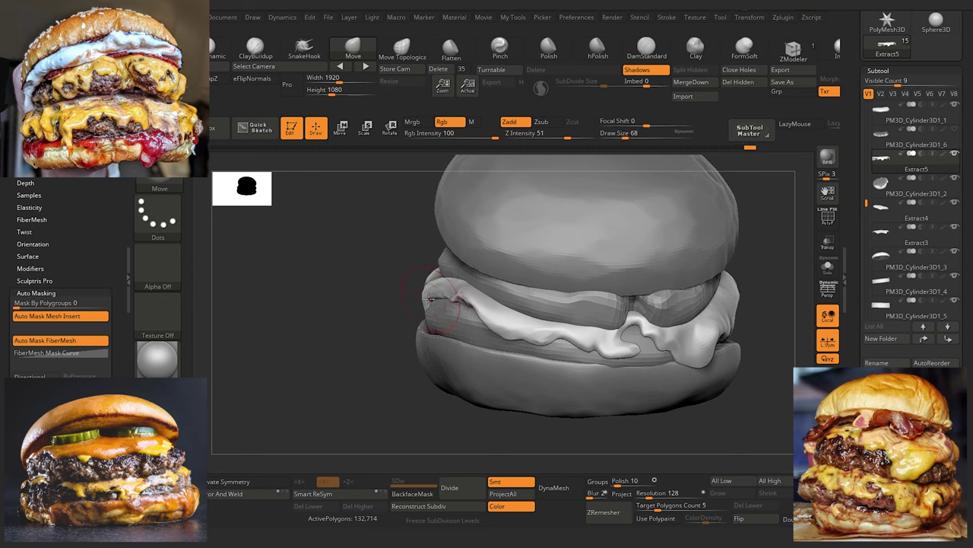
mouse_move(441, 299)
shift+mouse_down()
mouse_move(454, 294)
mouse_move(447, 289)
shift+mouse_up()
key(shift)
drag(369, 296, 352, 295)
Step: Select the lower patty and reshape its exposed side end with a Move brush of about 88 to 104
alt+click(443, 308)
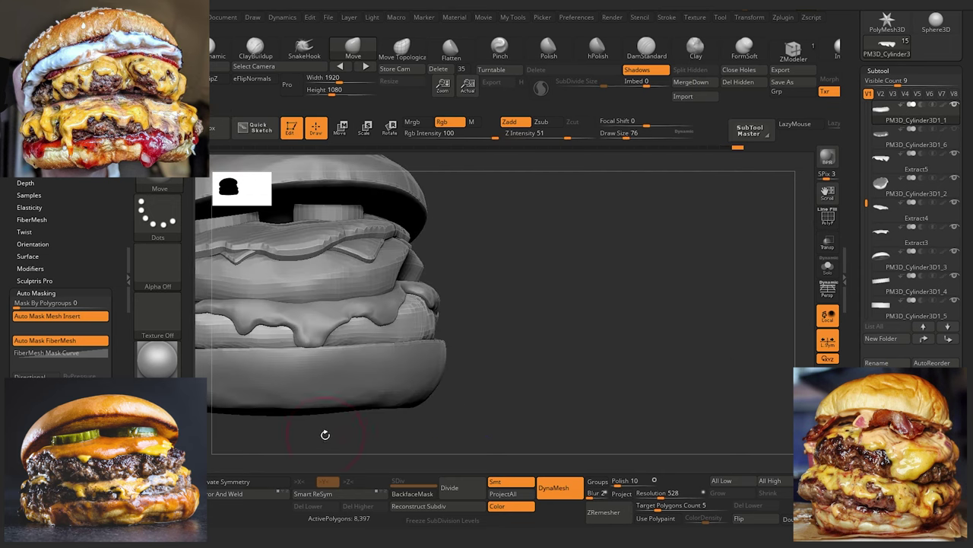
drag(316, 412, 343, 315)
drag(337, 363, 254, 396)
alt+drag(343, 378, 377, 442)
drag(375, 402, 403, 372)
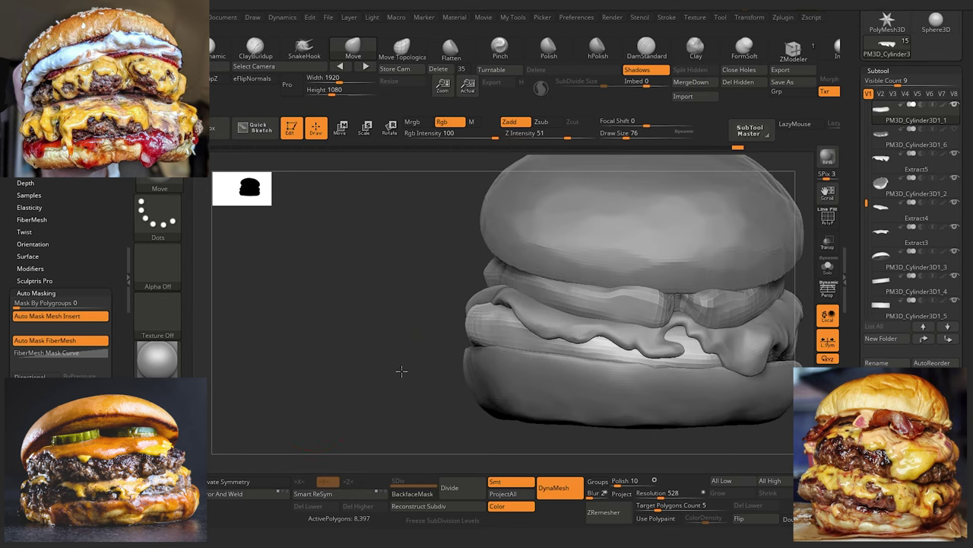
drag(400, 315, 481, 327)
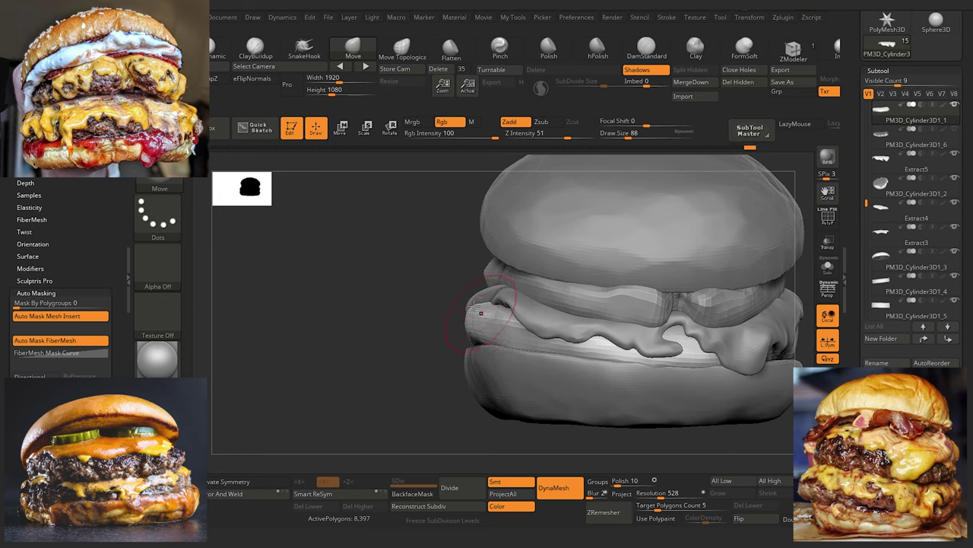
key(])
mouse_move(438, 390)
mouse_down()
mouse_move(428, 435)
mouse_move(445, 398)
mouse_up()
Step: Reduce the Move brush to about 60 and refine the patty's exposed end where it meets the bottom bun
key(bracketleft)
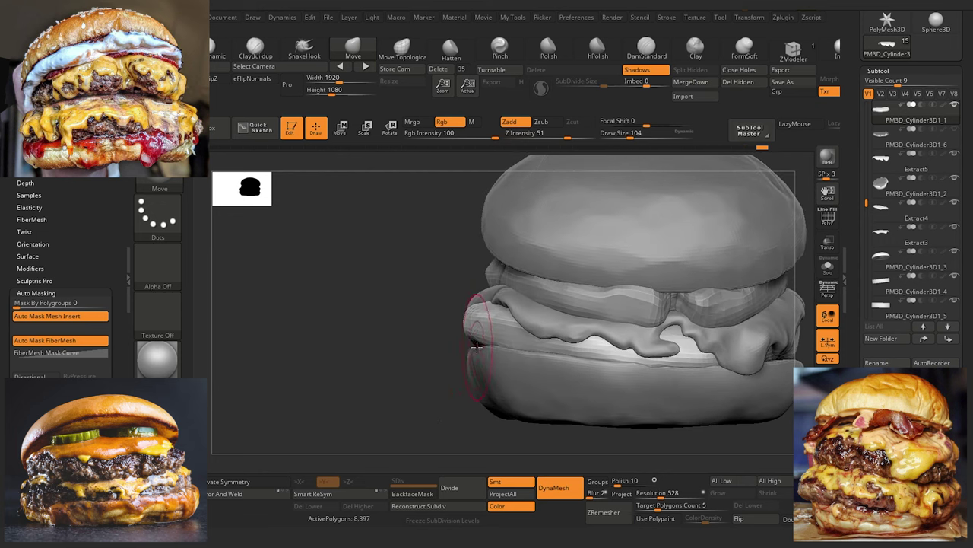
key(bracketleft)
key(bracketleft)
key(bracketleft)
key(bracketleft)
key(bracketleft)
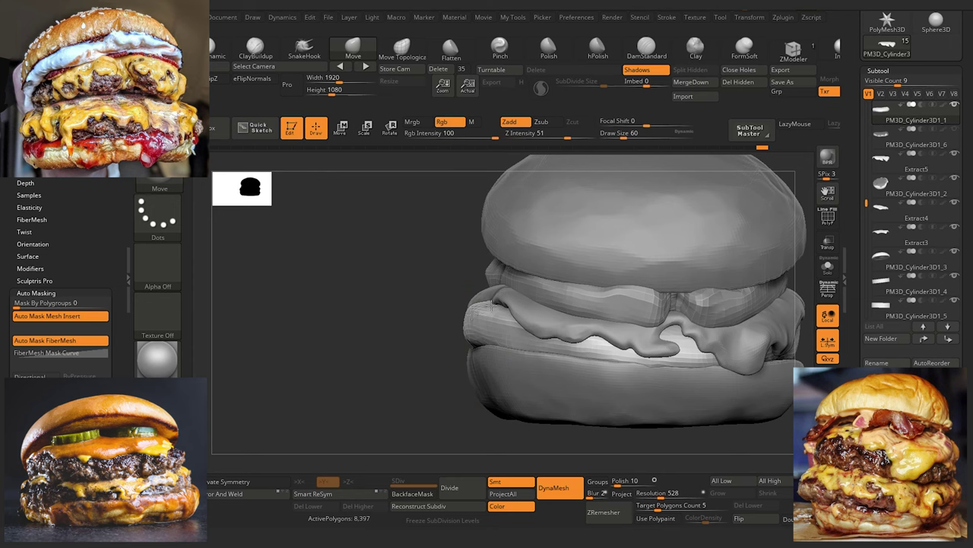
mouse_move(416, 287)
mouse_down()
mouse_move(374, 339)
mouse_move(408, 328)
mouse_move(389, 363)
mouse_move(306, 337)
mouse_up()
drag(336, 386, 366, 343)
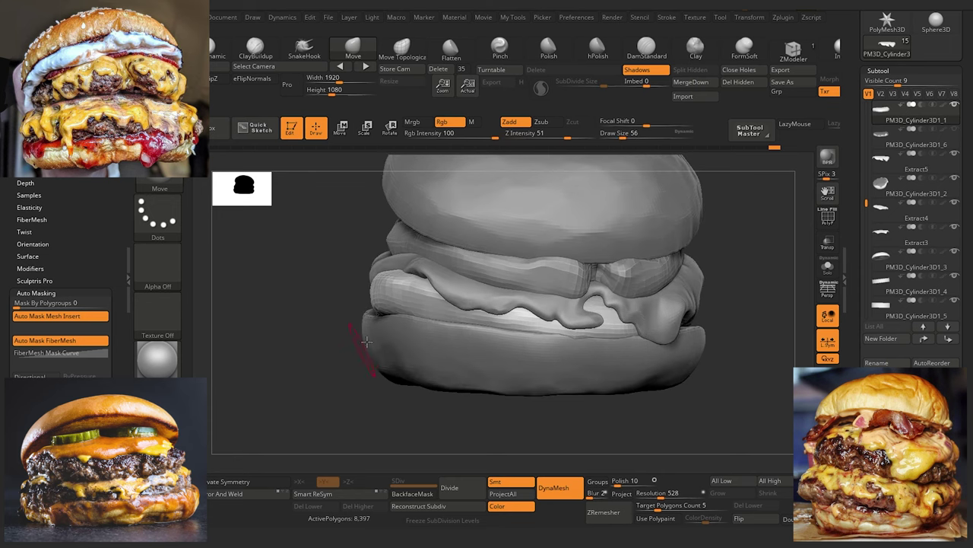
Step: Select the bottom bun and push its upper rim into shape beneath the patty's exposed end with the Move brush
alt+click(381, 349)
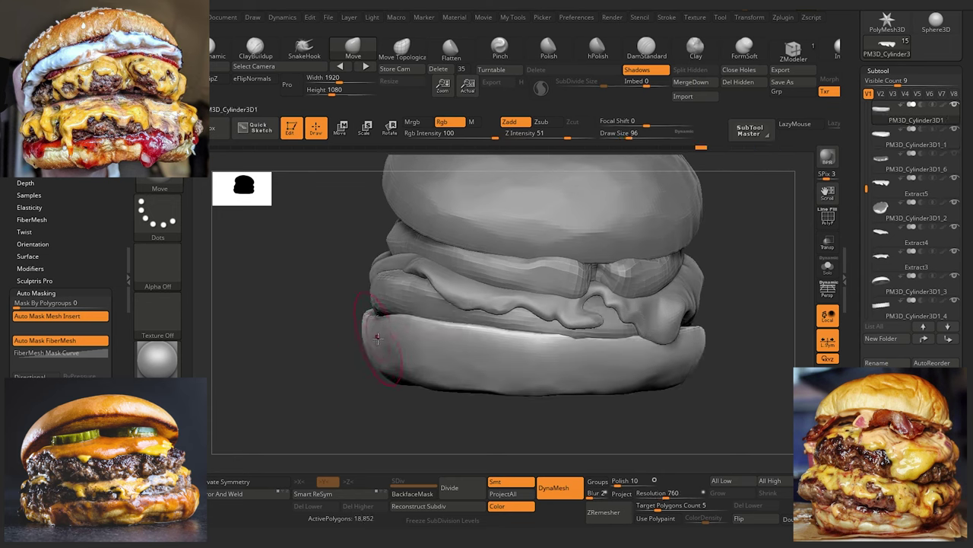
drag(389, 344, 391, 337)
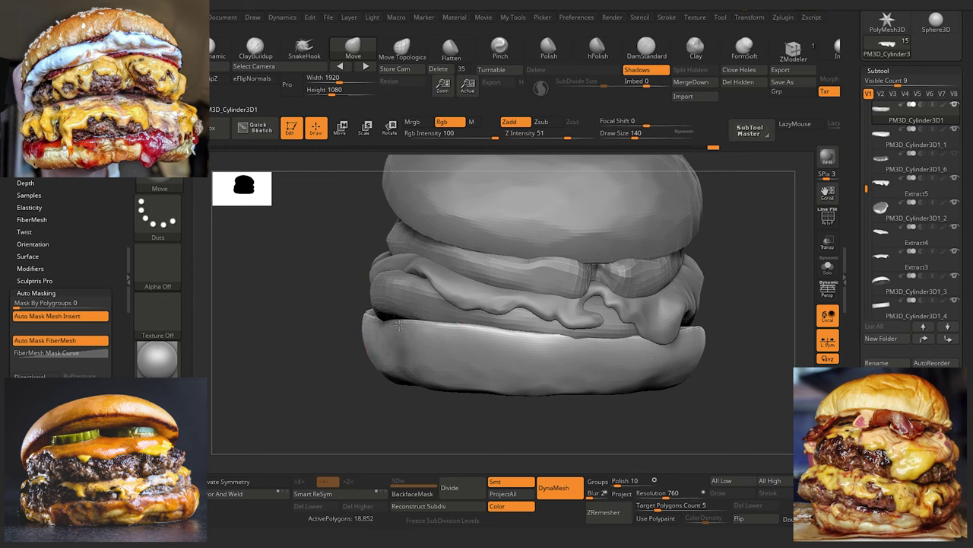
drag(333, 365, 387, 329)
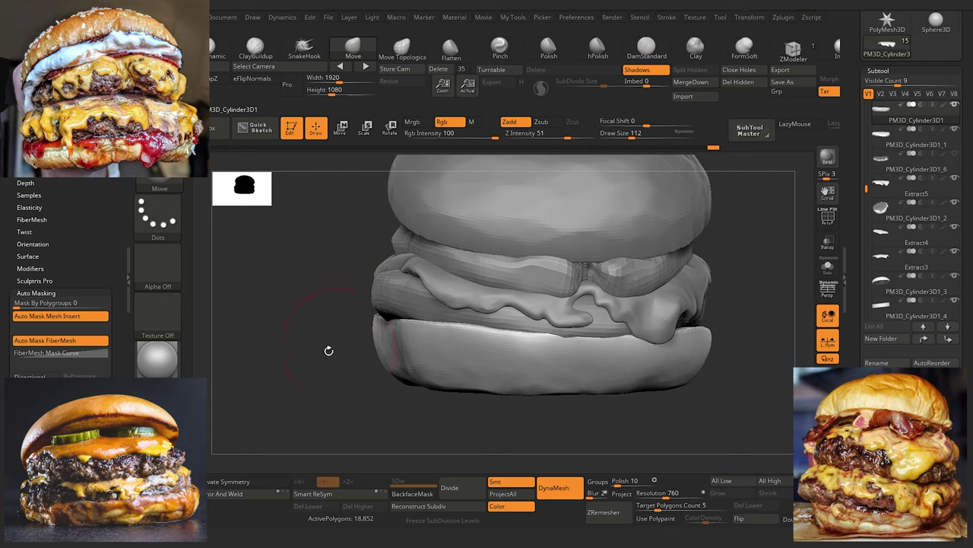
drag(329, 351, 366, 335)
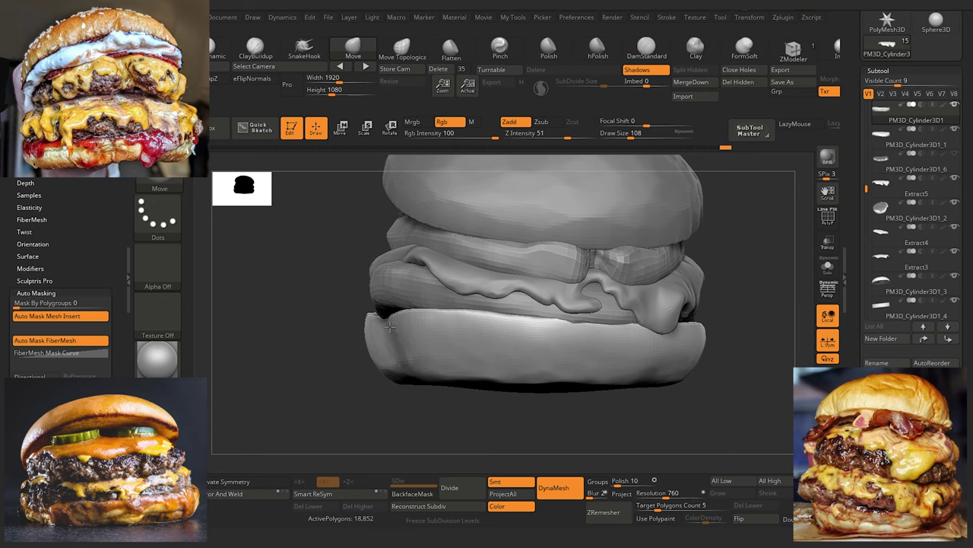
drag(387, 325, 387, 327)
drag(331, 350, 389, 368)
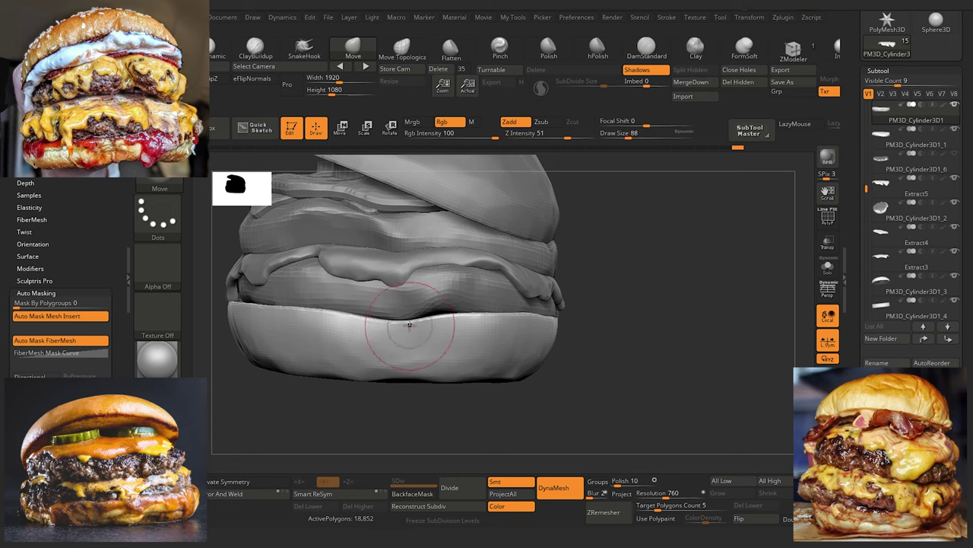
mouse_move(411, 435)
mouse_down()
mouse_move(370, 449)
mouse_move(378, 404)
mouse_move(397, 383)
mouse_move(367, 330)
mouse_move(333, 351)
mouse_move(330, 368)
mouse_move(262, 393)
mouse_up()
key(bracketleft)
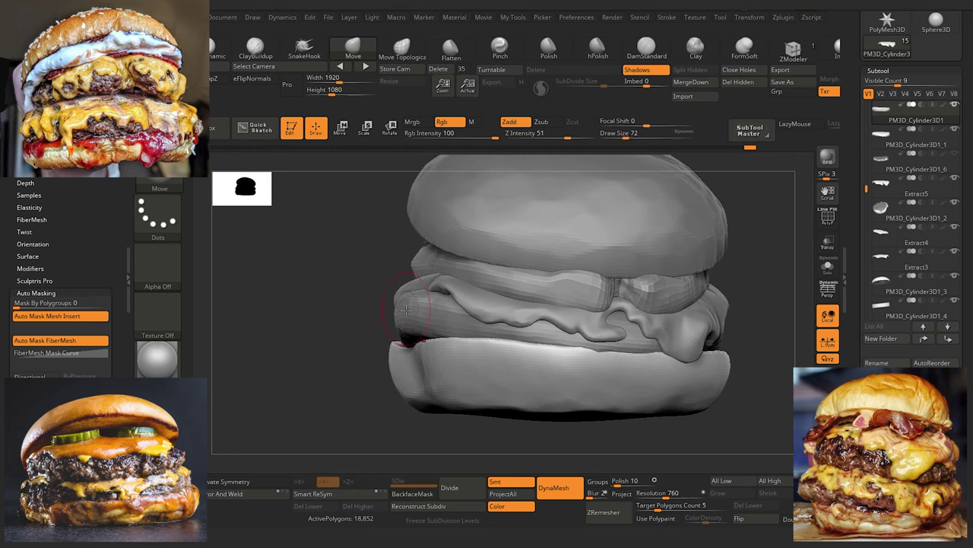
Step: Select the lower patty and adjust its underside along the bottom bun with a Move brush of about 104
alt+click(417, 328)
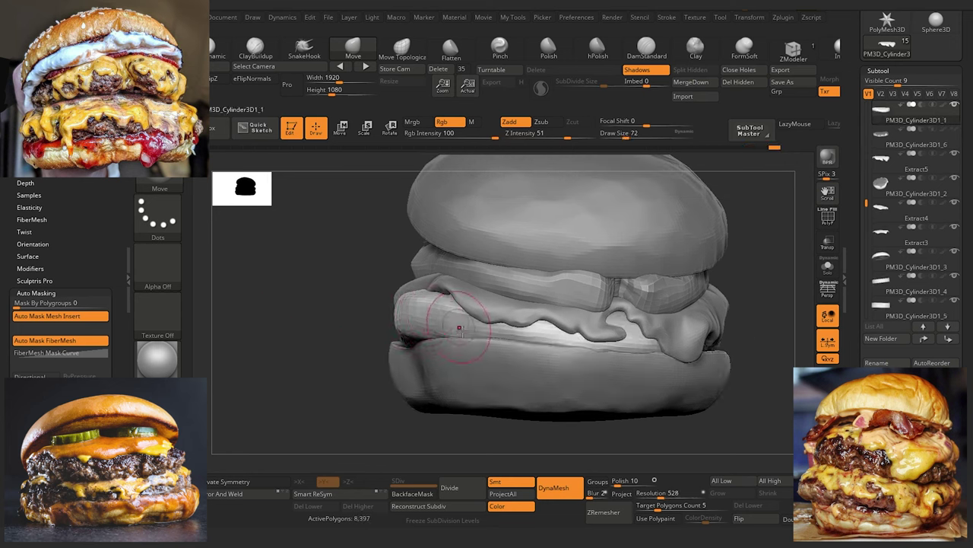
key(bracketright)
key(bracketright)
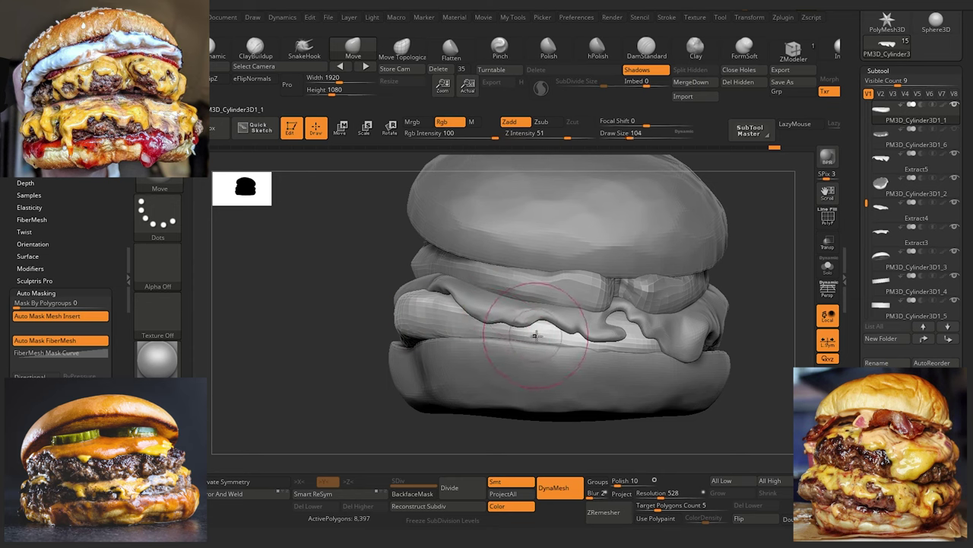
key(])
mouse_move(332, 387)
mouse_down()
mouse_move(306, 385)
mouse_move(426, 433)
mouse_move(520, 443)
mouse_move(461, 409)
mouse_up()
Step: Select the bottom bun, turn off the MaskPen alpha, then mask the bun's lower portion and soften the mask
alt+click(566, 362)
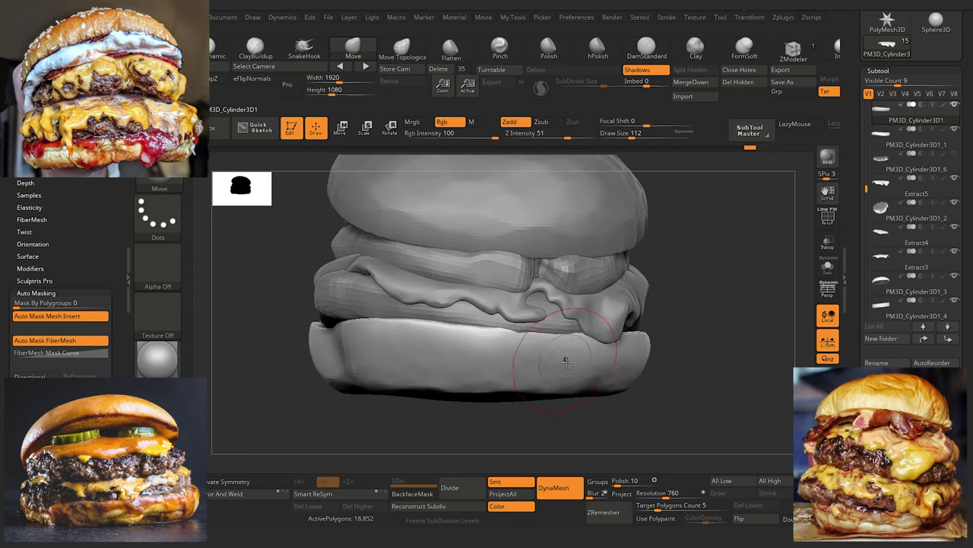
ctrl+drag(655, 436, 282, 367)
click(157, 264)
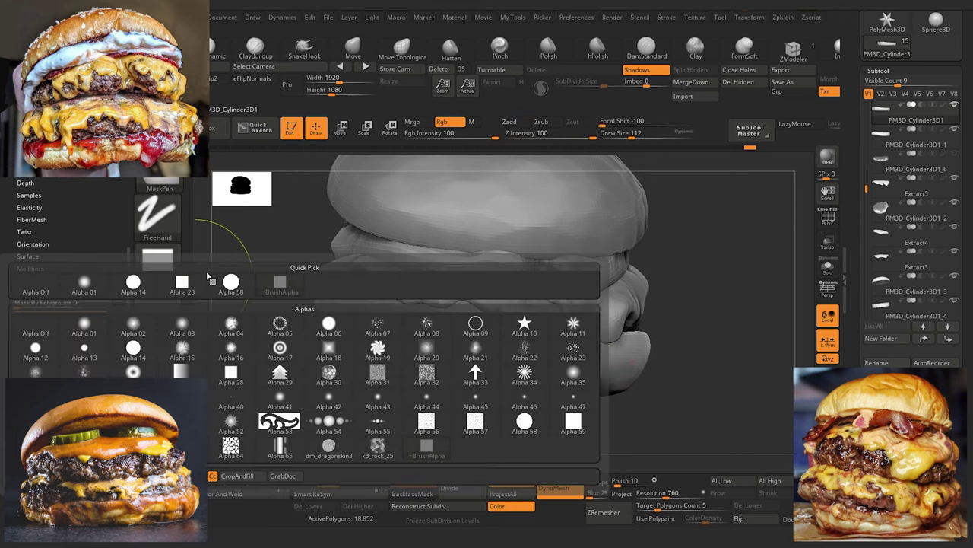
click(35, 284)
mouse_move(660, 431)
ctrl+mouse_down()
mouse_move(397, 401)
mouse_move(288, 374)
ctrl+mouse_up()
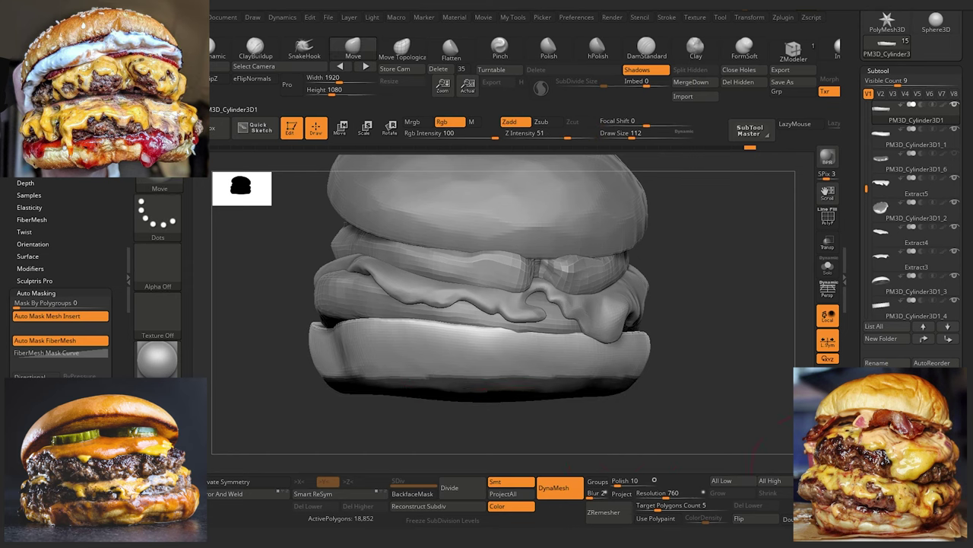
ctrl+click(601, 365)
Step: Set the Move brush to 132 and reshape the bottom bun's upper rim below the patty and the large drip
drag(634, 438, 631, 432)
key(])
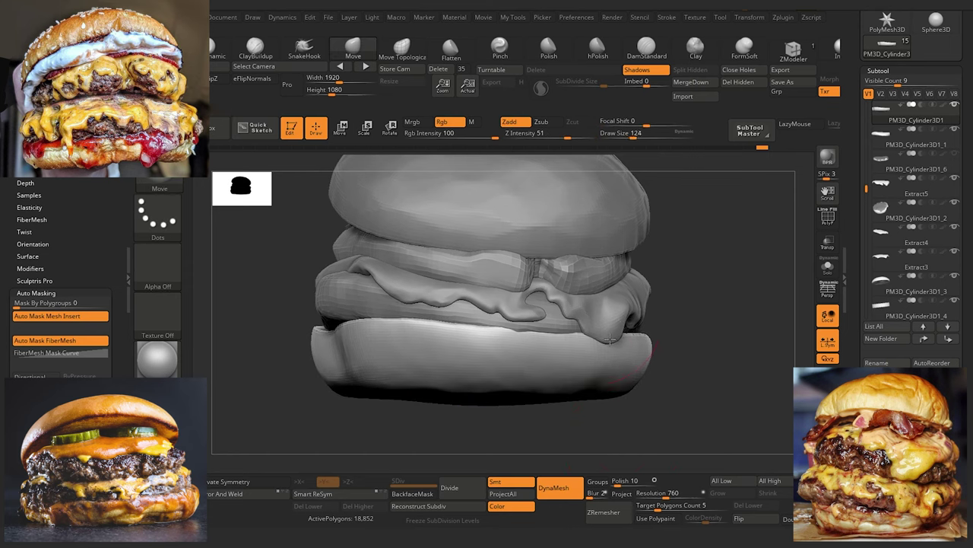
key(bracketright)
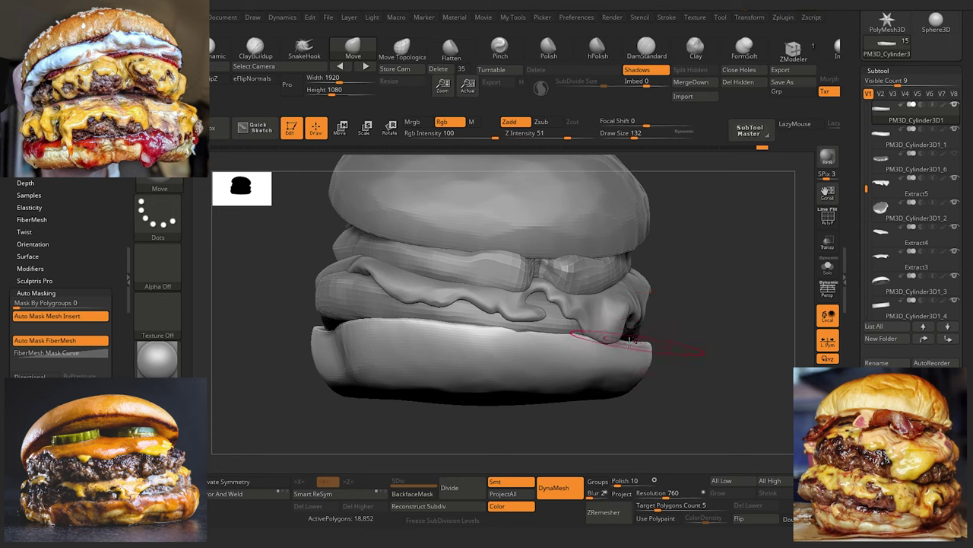
drag(599, 339, 591, 340)
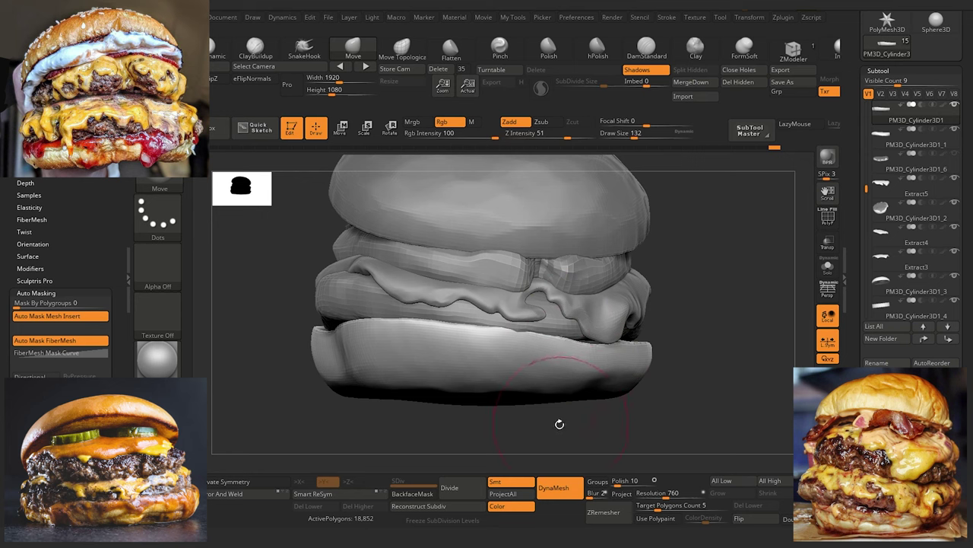
drag(560, 424, 557, 421)
drag(544, 335, 495, 334)
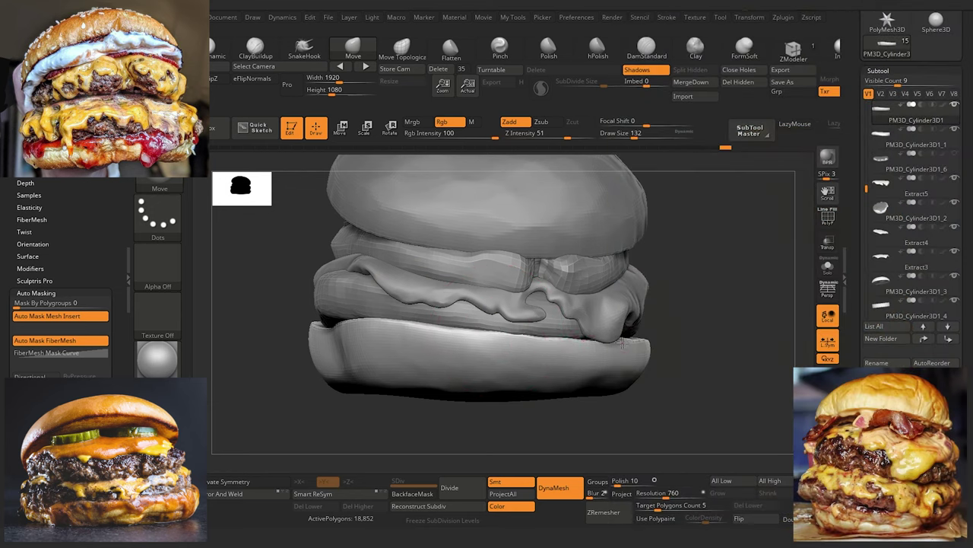
key([)
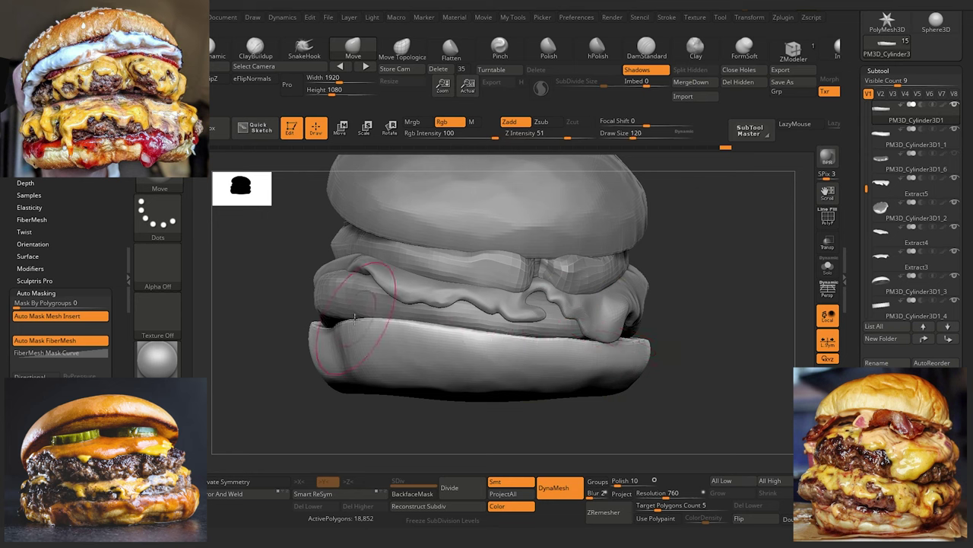
Step: Select the melted layer and fit its large drip against the bottom bun's rim with a Move brush of about 64 to 68
mouse_move(636, 434)
mouse_down()
mouse_move(622, 422)
mouse_move(631, 436)
mouse_up()
alt+click(592, 329)
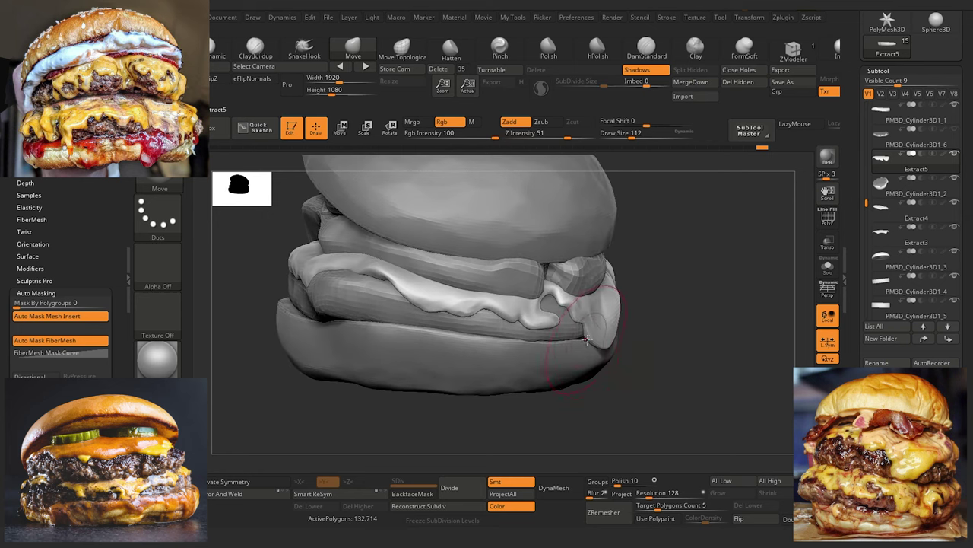
mouse_move(601, 383)
mouse_down()
mouse_move(582, 418)
mouse_move(630, 419)
mouse_move(637, 458)
mouse_move(639, 438)
mouse_up()
key(bracketleft)
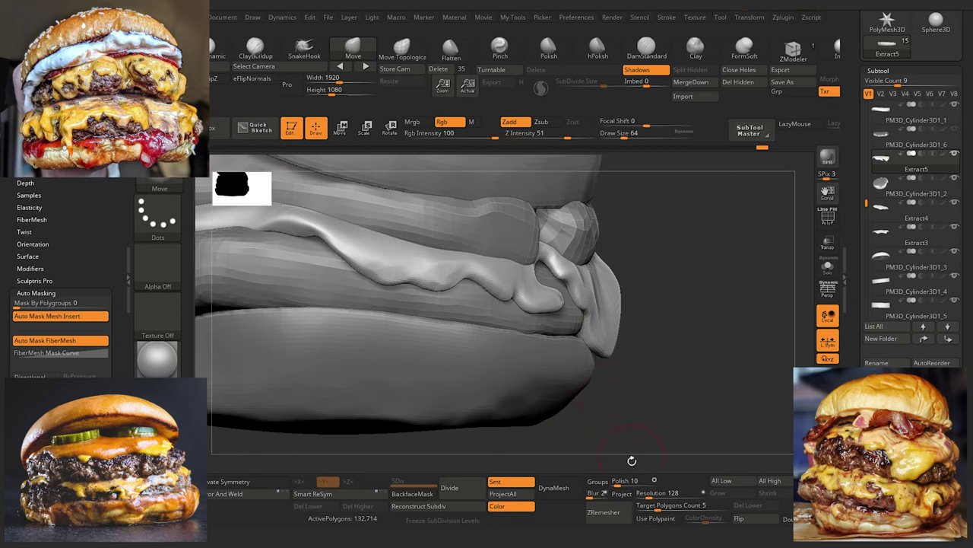
drag(632, 460, 499, 400)
mouse_move(443, 432)
alt+mouse_down()
mouse_move(371, 295)
mouse_move(423, 382)
mouse_move(422, 414)
mouse_move(473, 407)
mouse_move(519, 426)
mouse_move(508, 350)
alt+mouse_up()
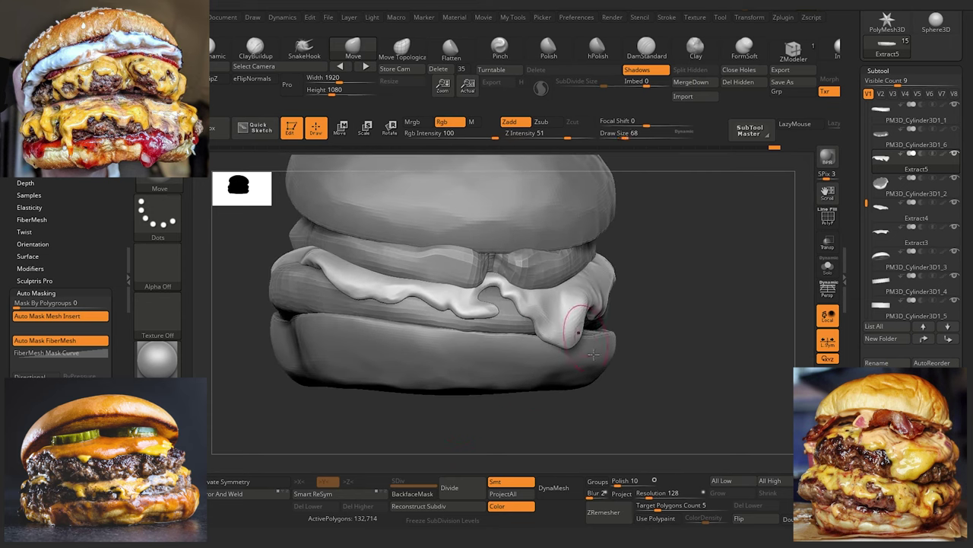
drag(593, 354, 625, 318)
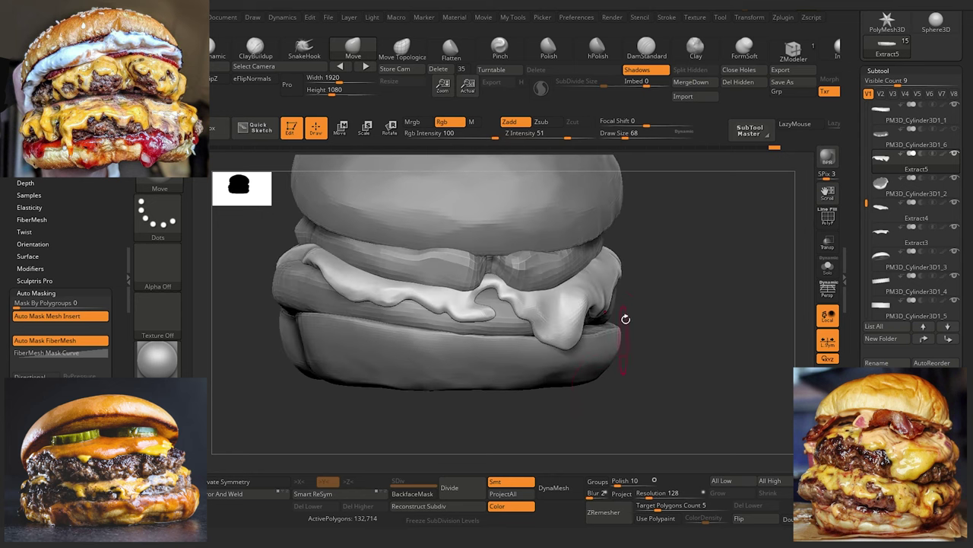
Step: Set the Move brush to 36 and refine the melted layer's outer edge and the hollow beside the large drip
key(bracketleft)
key(bracketleft)
drag(614, 274, 619, 263)
mouse_move(556, 422)
alt+mouse_down()
mouse_move(378, 319)
mouse_move(410, 363)
mouse_move(420, 400)
mouse_move(451, 411)
alt+mouse_up()
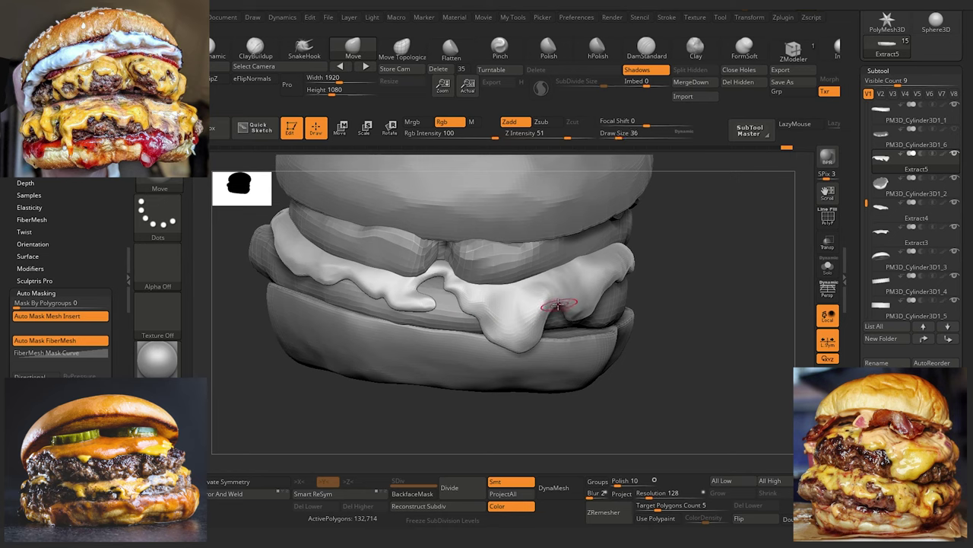
alt+drag(404, 397, 371, 339)
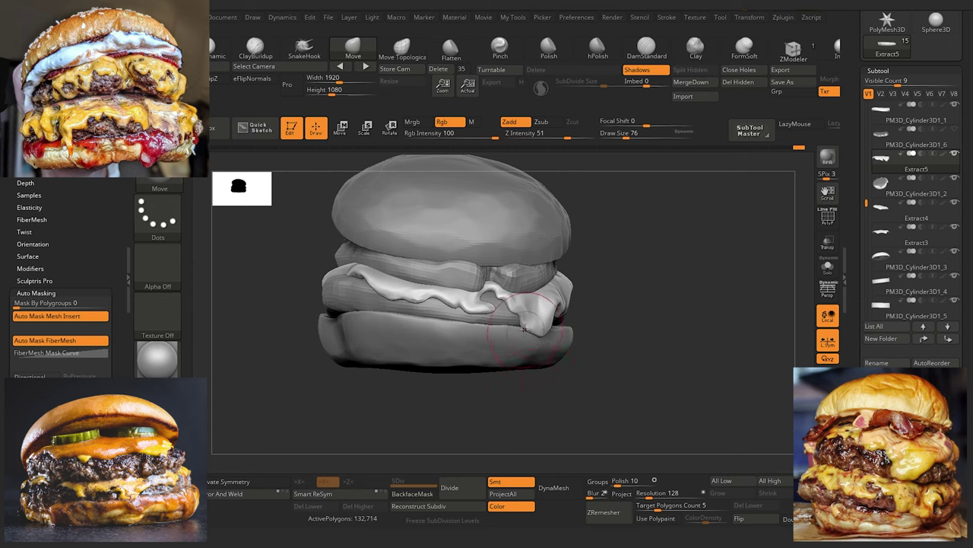
Step: Pull out a smaller drip beside the large one at brush size 36 and push it toward the patty at 68
key([)
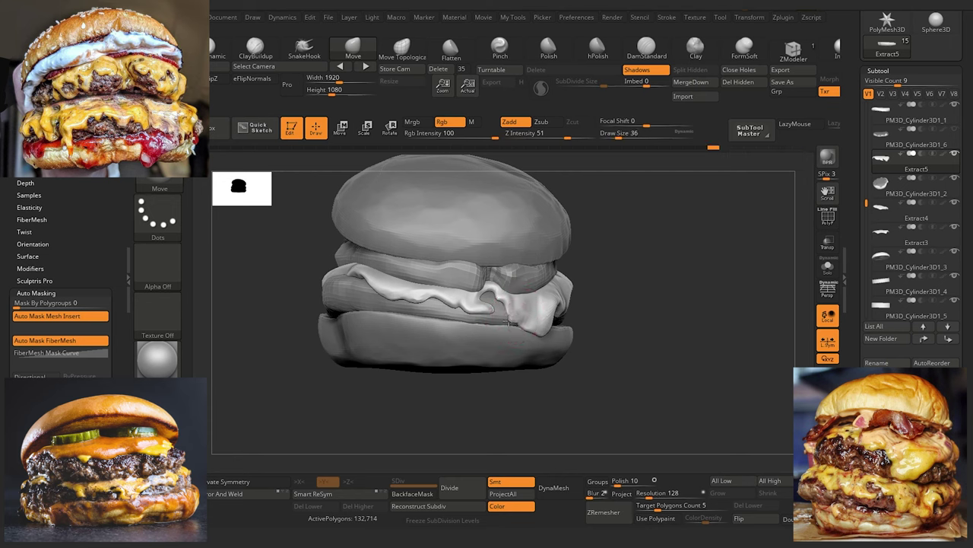
drag(508, 323, 511, 322)
drag(518, 385, 514, 323)
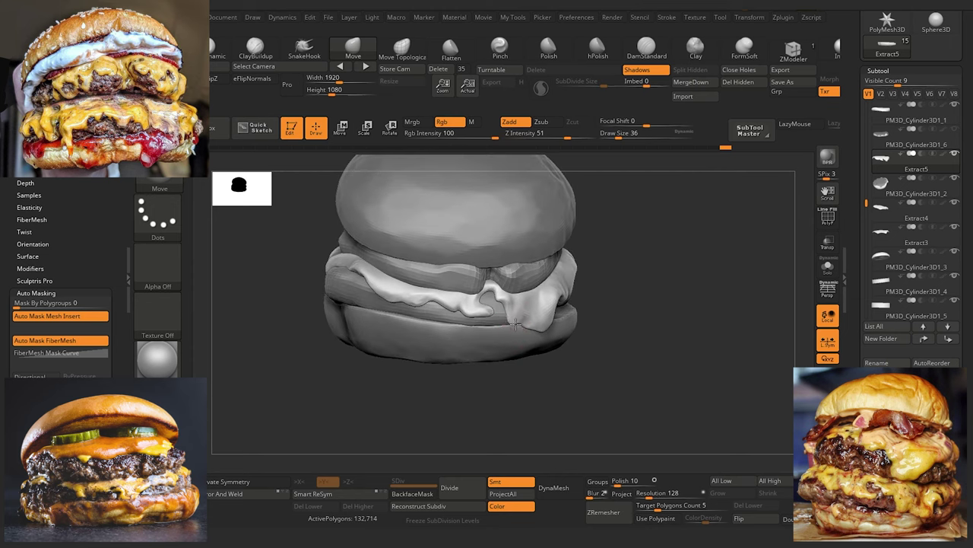
drag(506, 389, 576, 416)
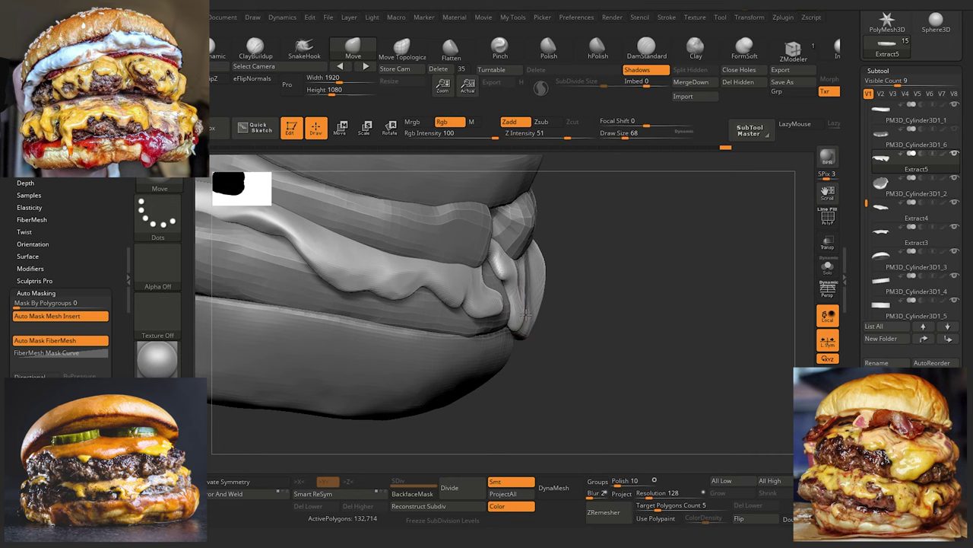
drag(527, 323, 520, 310)
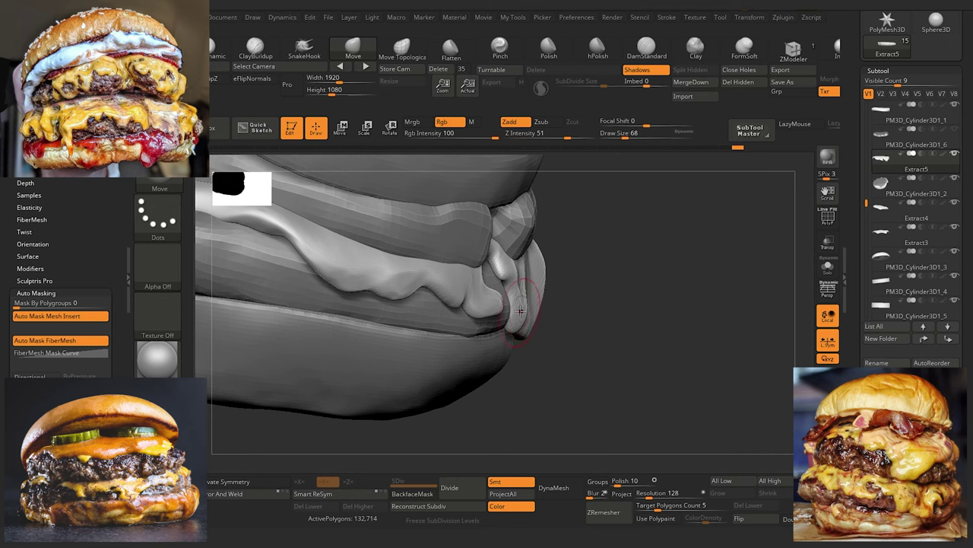
drag(544, 379, 570, 347)
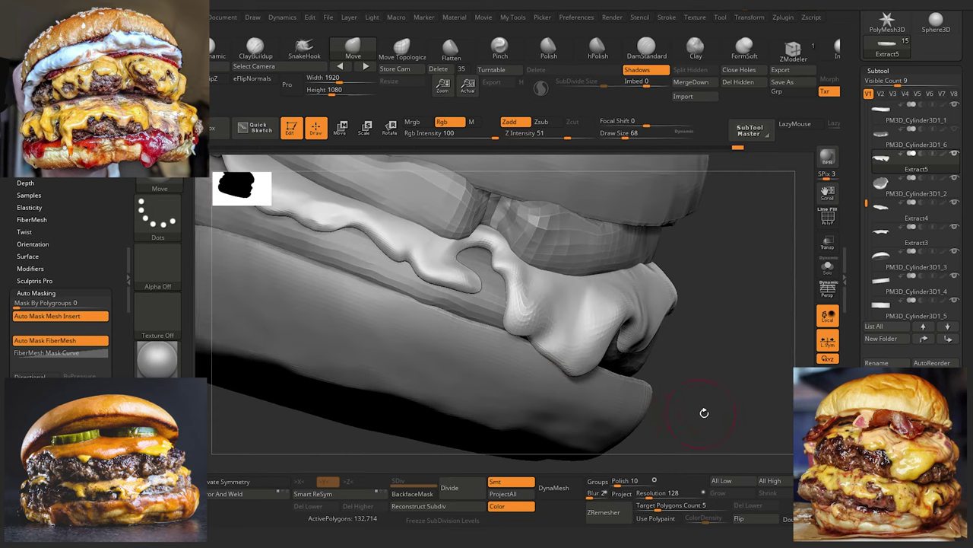
Step: Adjust the smaller drip's depth and tip against the patty and bun rim with a Move brush of 48 to 76
key(bracketleft)
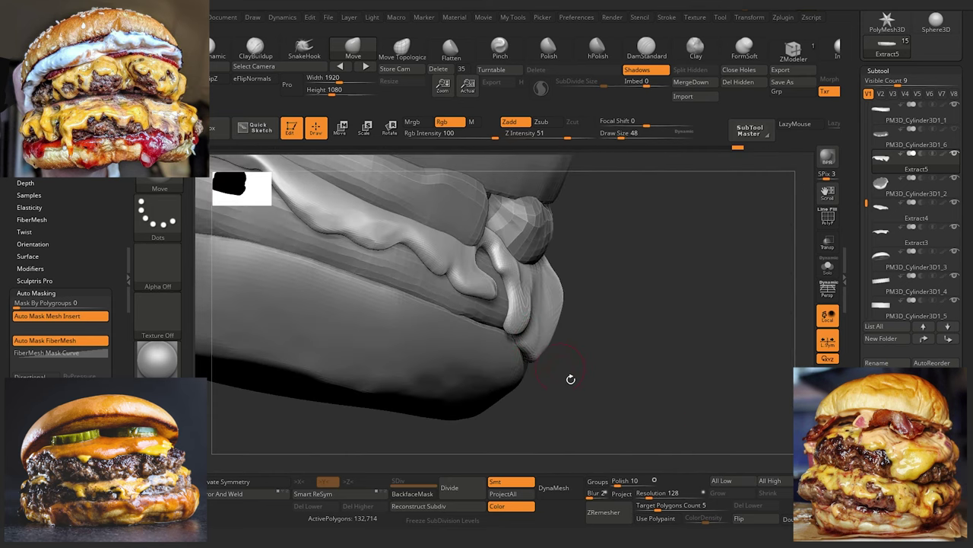
drag(571, 378, 494, 335)
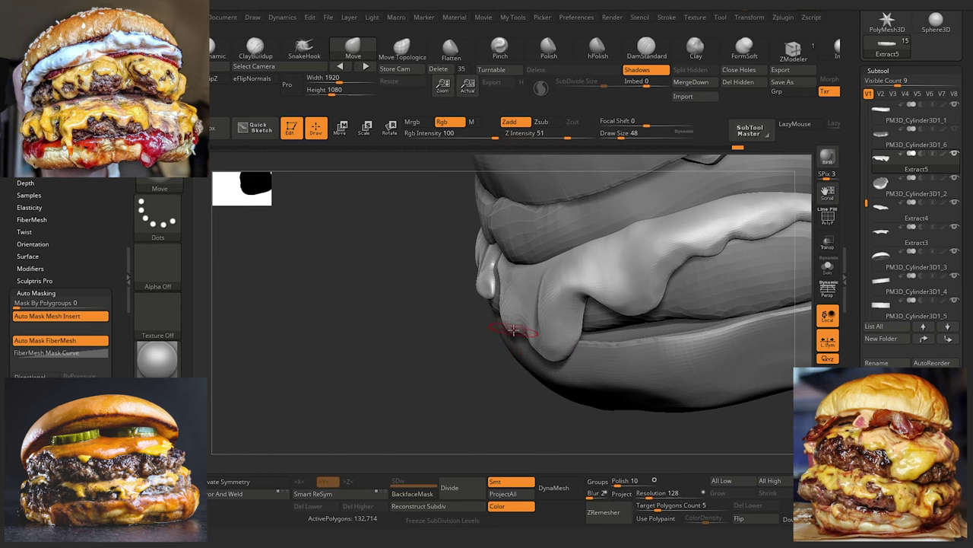
drag(471, 408, 568, 385)
key(bracketright)
key(bracketright)
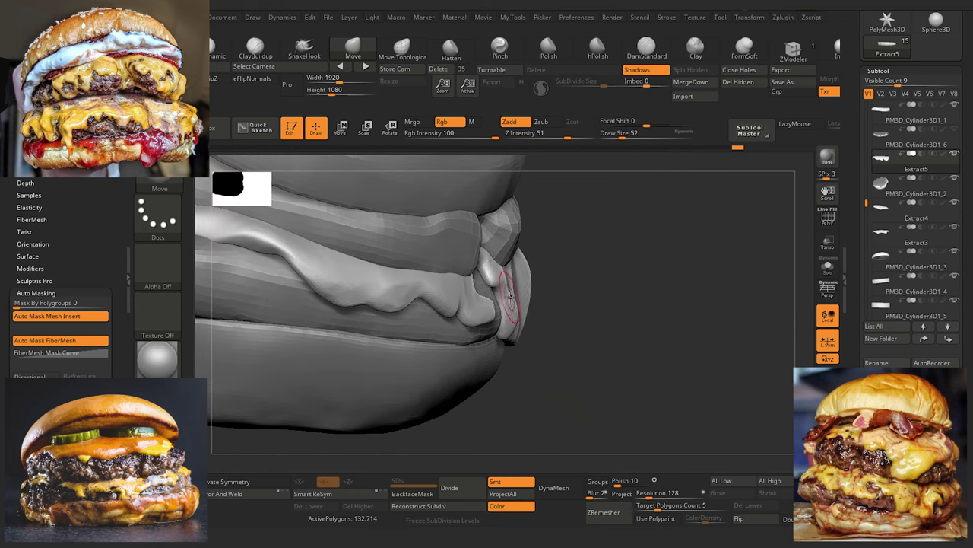
drag(506, 340, 505, 324)
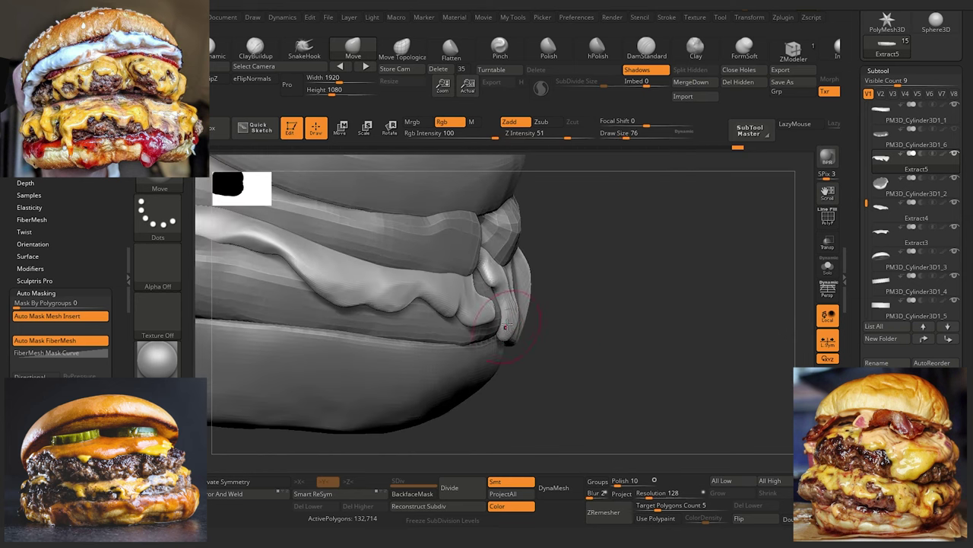
key(bracketright)
Step: Refine the tips of the paired drips over the bottom bun's rim with a Move brush of 36 to 44
drag(566, 417, 656, 419)
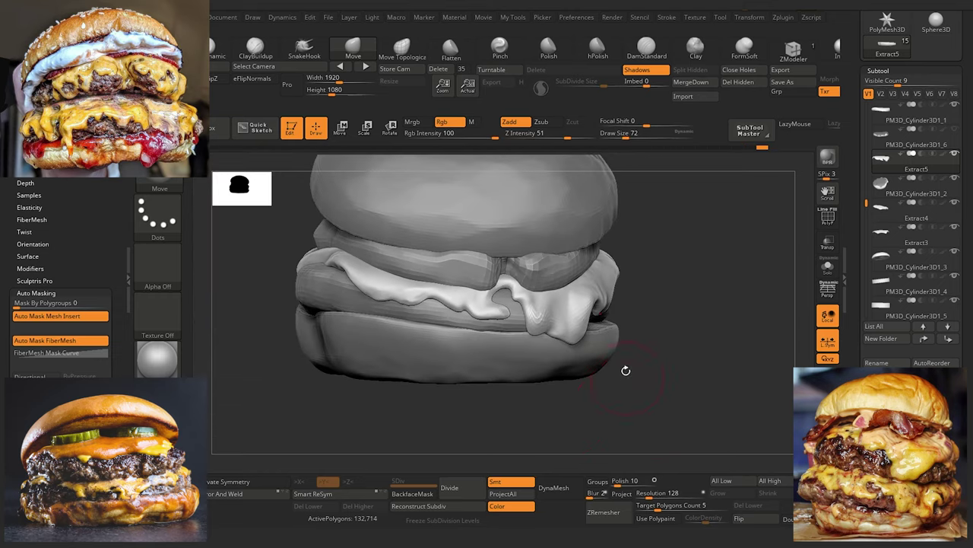
mouse_move(602, 402)
mouse_down()
mouse_move(609, 435)
mouse_move(528, 427)
mouse_up()
key(bracketleft)
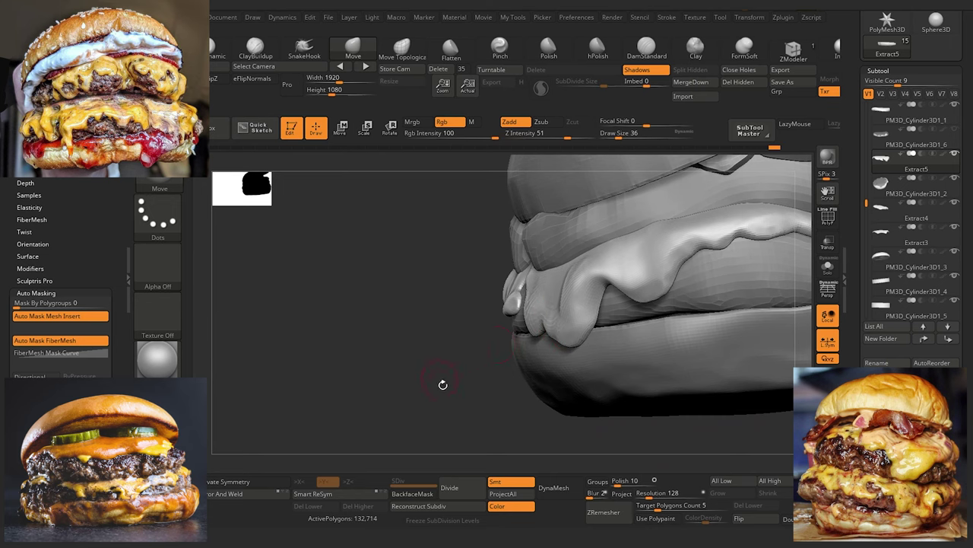
drag(443, 385, 547, 336)
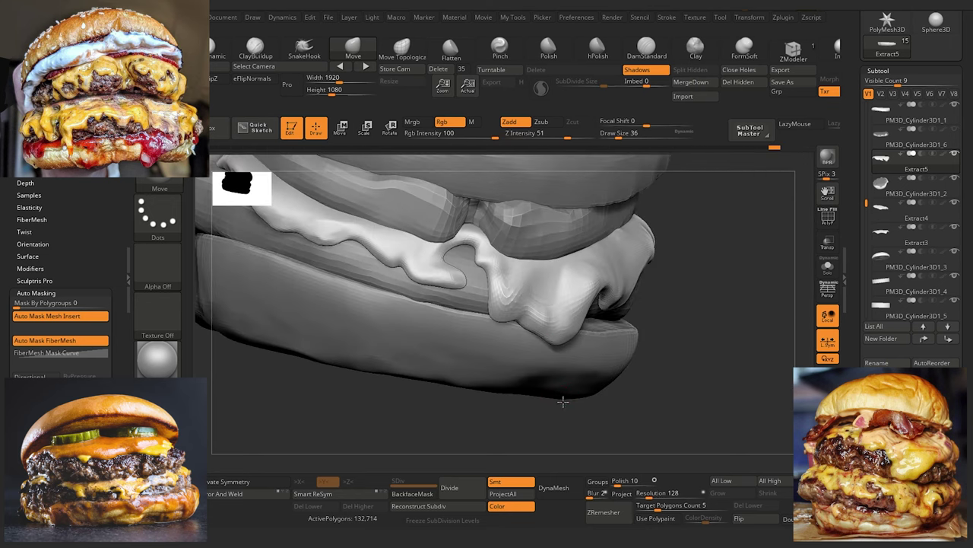
drag(554, 431, 565, 439)
key(bracketleft)
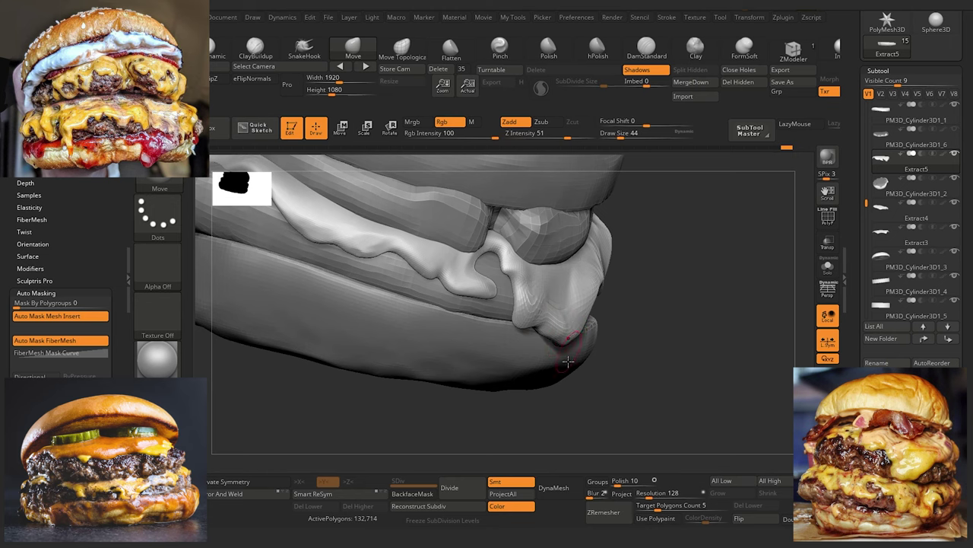
drag(558, 425, 537, 426)
Step: Examine the melted layer's drips and the whole burger's silhouette from the opposite side
mouse_move(449, 422)
alt+mouse_down()
mouse_move(421, 402)
mouse_move(392, 403)
mouse_move(385, 356)
alt+mouse_up()
alt+drag(346, 429, 339, 387)
alt+drag(292, 318, 344, 399)
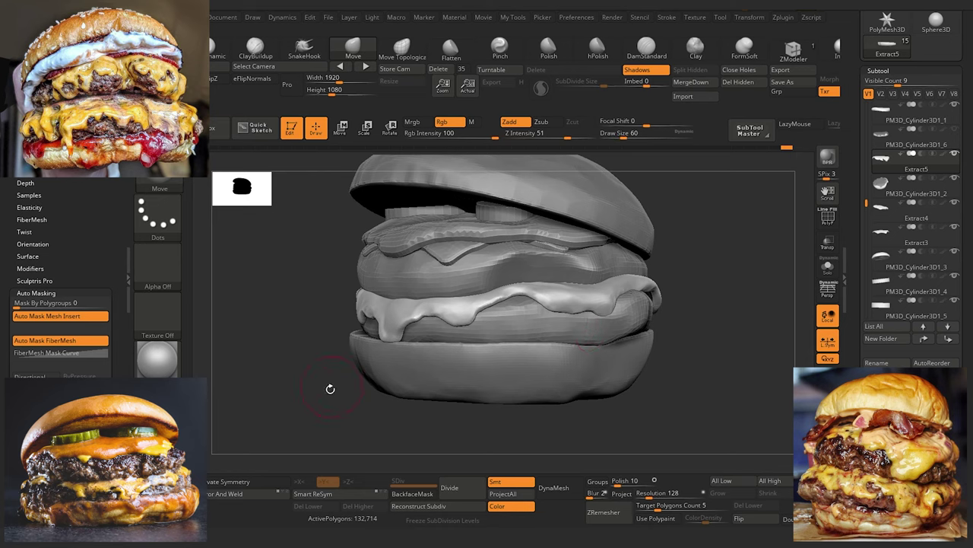
drag(330, 388, 324, 334)
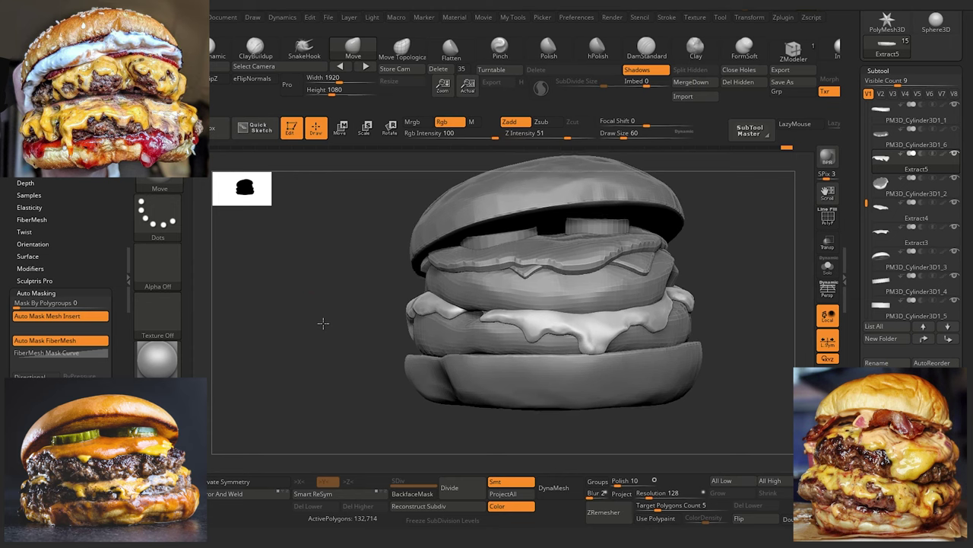
drag(323, 324, 301, 335)
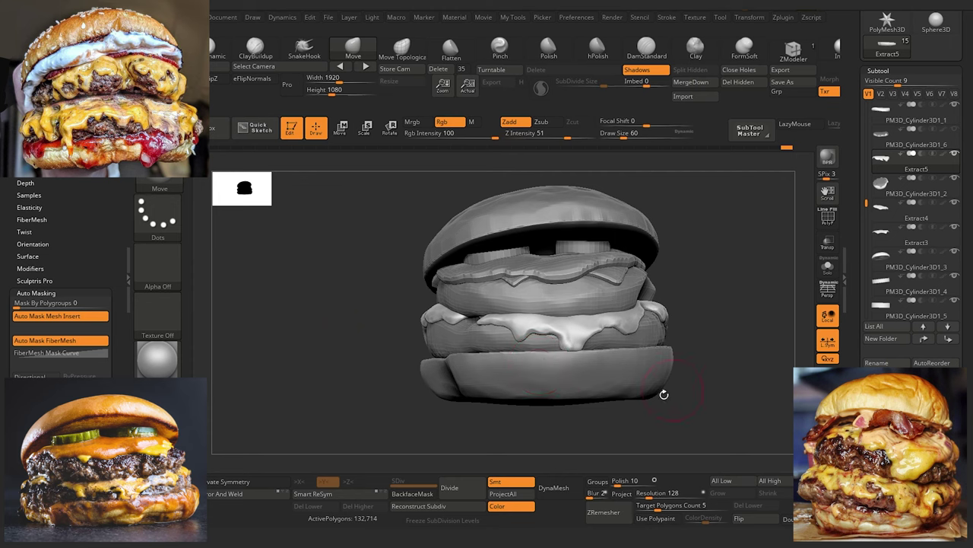
drag(359, 351, 342, 313)
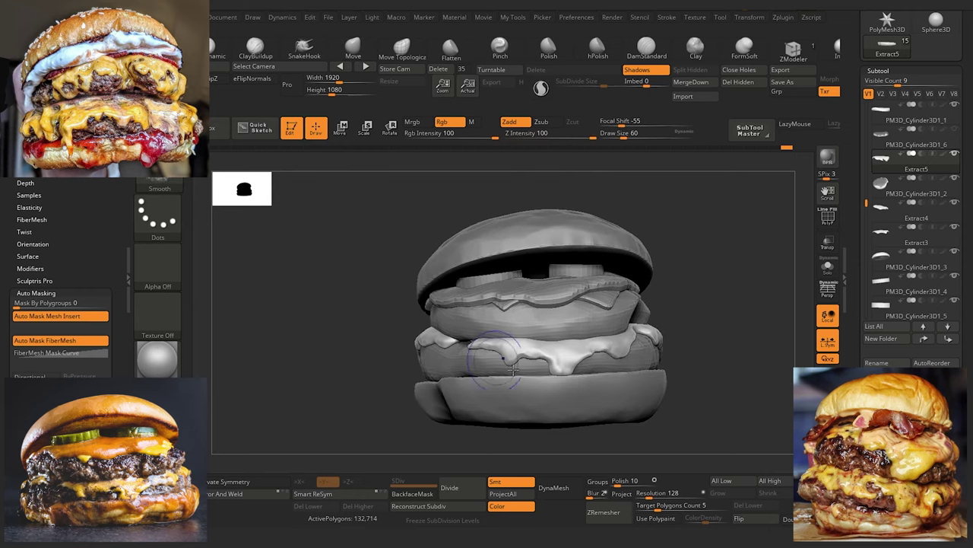